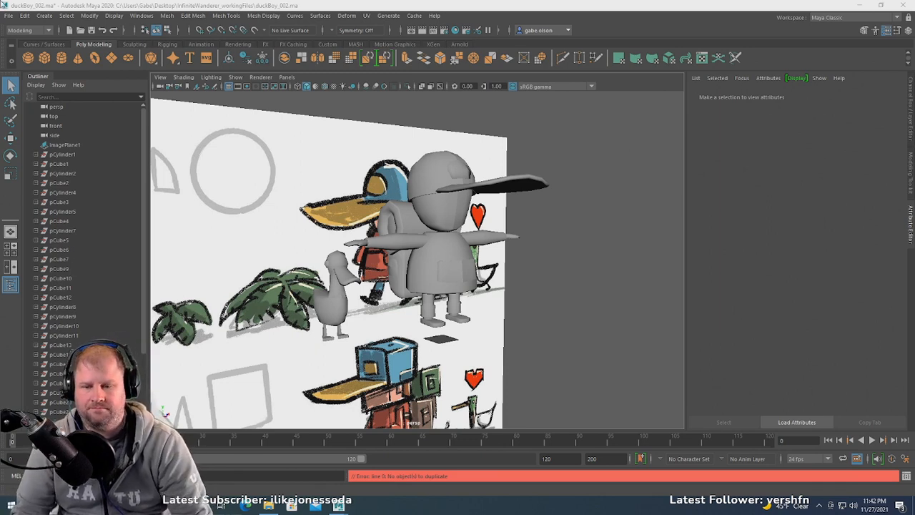
# - Copy duckBoyColor.tga from the Downloads folder into the InfiniteWanderer_workingFiles folder and return to the Maya scene
pyautogui.click(268, 507)
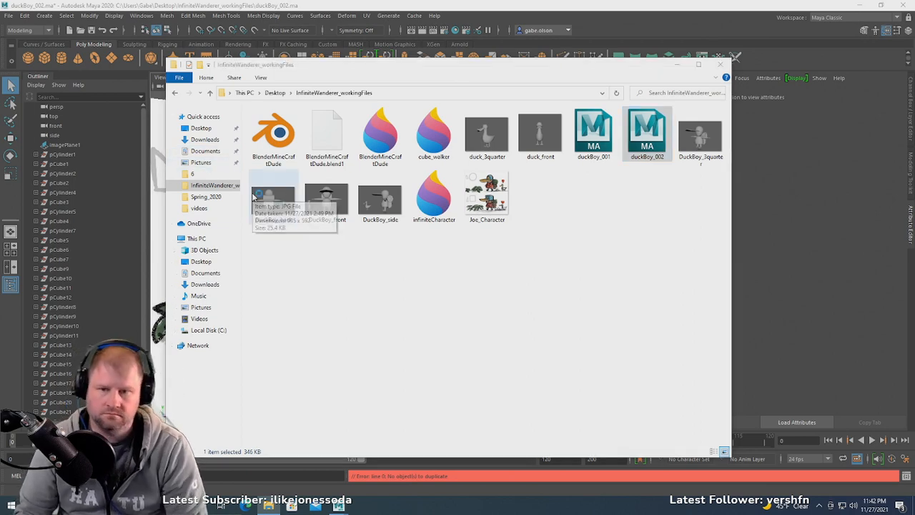
pyautogui.hotkey('ctrl', 'n')
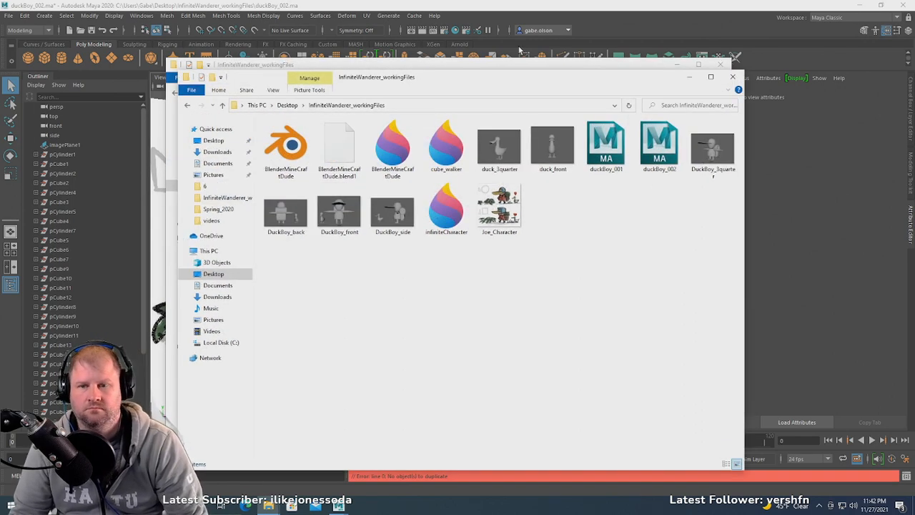
pyautogui.click(217, 151)
pyautogui.click(282, 149)
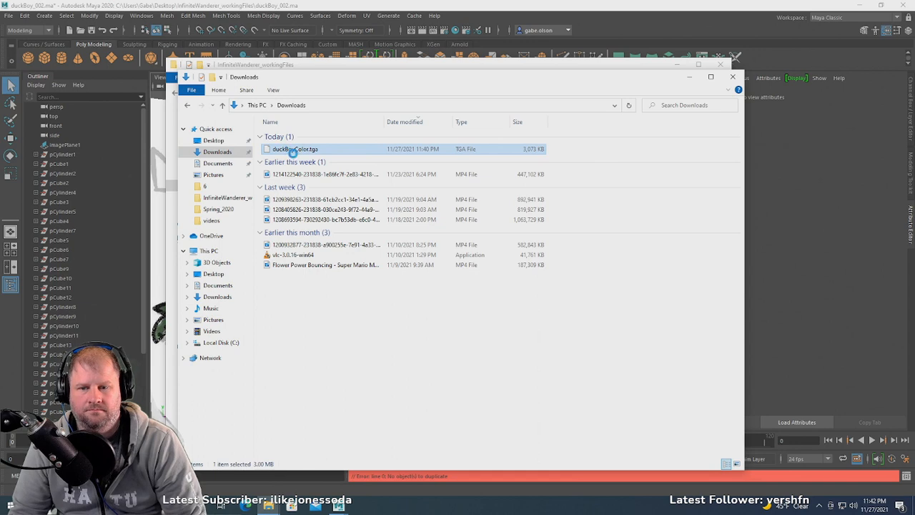
pyautogui.rightClick(293, 151)
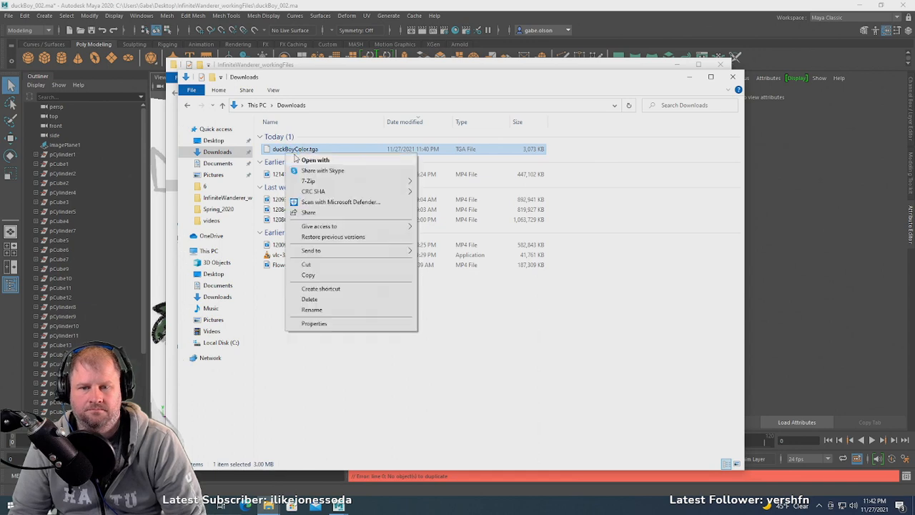
pyautogui.click(321, 273)
pyautogui.click(689, 76)
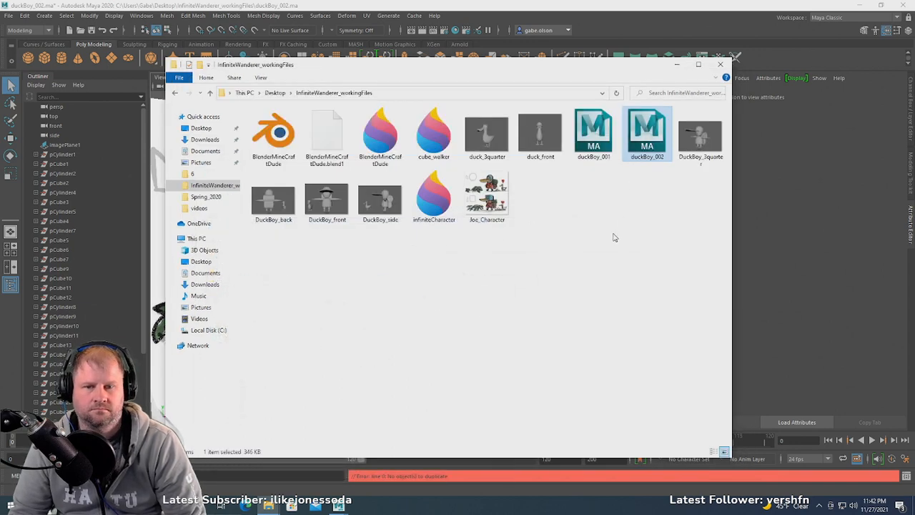
pyautogui.click(613, 238)
pyautogui.hotkey('ctrl', 'v')
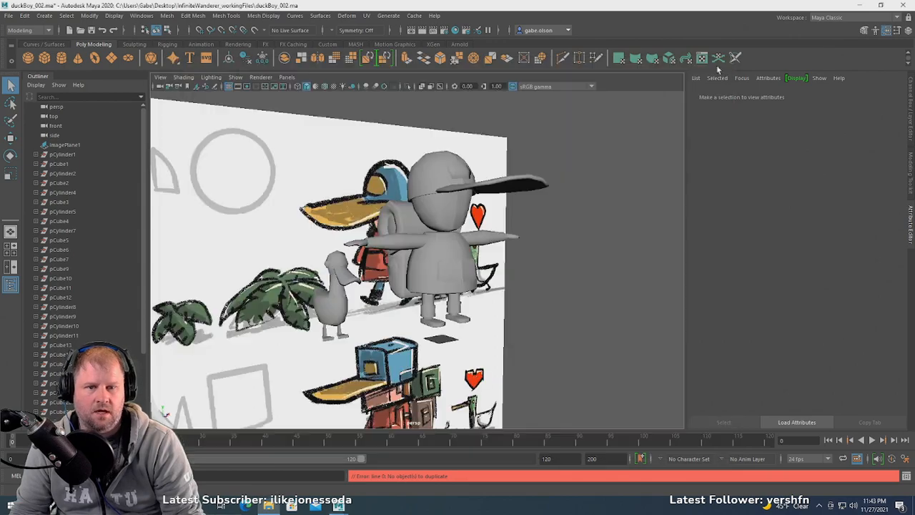
pyautogui.click(720, 64)
# - Select the duck boy character mesh and examine its head, cap and backpack from several sides
pyautogui.scroll(-5, 602, 145)
pyautogui.keyDown('alt'); pyautogui.moveTo(551, 166); pyautogui.dragTo(528, 171); pyautogui.keyUp('alt')
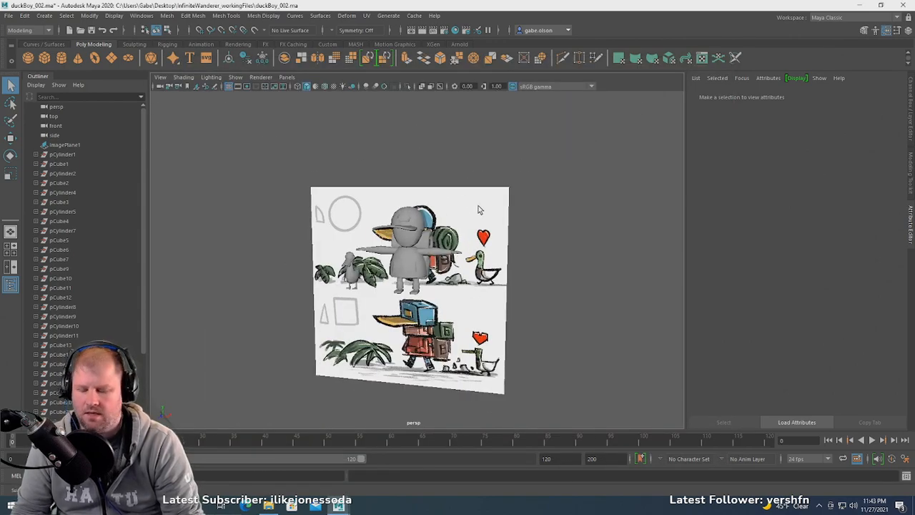
pyautogui.scroll(3, 473, 226)
pyautogui.keyDown('alt'); pyautogui.moveTo(480, 207); pyautogui.dragTo(489, 188); pyautogui.keyUp('alt')
pyautogui.click(505, 253)
pyautogui.scroll(5, 542, 231)
pyautogui.scroll(-5, 459, 212)
pyautogui.press('w')
pyautogui.scroll(5, 489, 188)
pyautogui.keyDown('alt'); pyautogui.moveTo(488, 188); pyautogui.dragTo(450, 221, button='middle'); pyautogui.keyUp('alt')
pyautogui.keyDown('alt'); pyautogui.moveTo(450, 221); pyautogui.dragTo(454, 224); pyautogui.keyUp('alt')
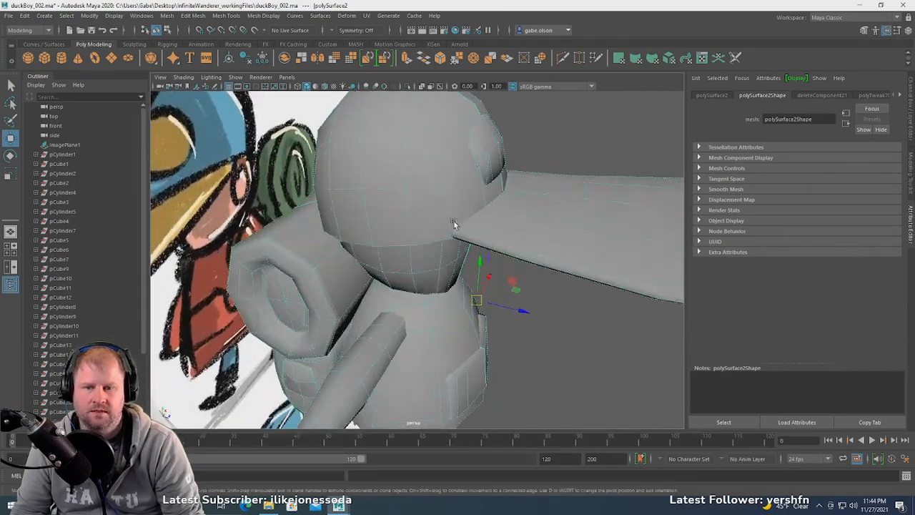
pyautogui.scroll(-5, 454, 224)
pyautogui.scroll(5, 435, 222)
pyautogui.keyDown('alt'); pyautogui.moveTo(445, 257); pyautogui.dragTo(280, 221); pyautogui.keyUp('alt')
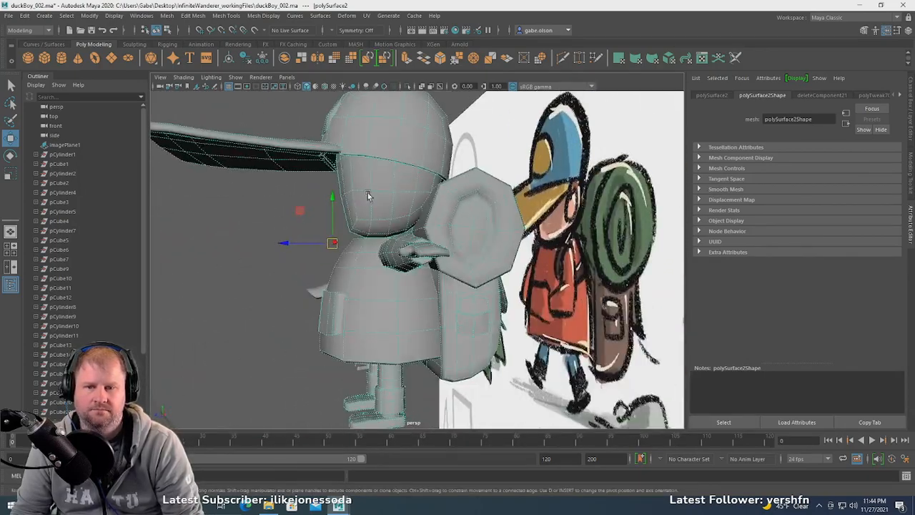
pyautogui.keyDown('alt'); pyautogui.moveTo(367, 195); pyautogui.dragTo(327, 208); pyautogui.keyUp('alt')
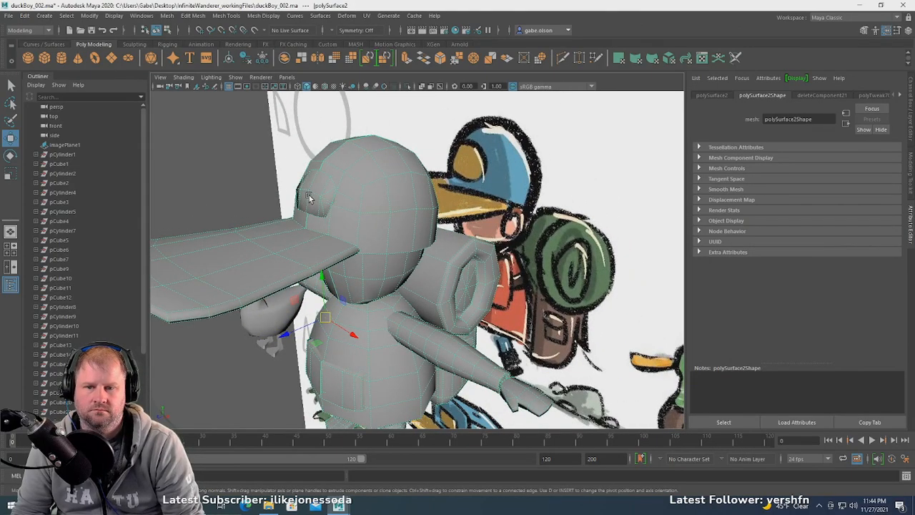
# - Try to combine the selected character mesh in object mode
pyautogui.rightClick(309, 199)
pyautogui.keyDown('alt'); pyautogui.moveTo(311, 202); pyautogui.dragTo(380, 238, button='right'); pyautogui.keyUp('alt')
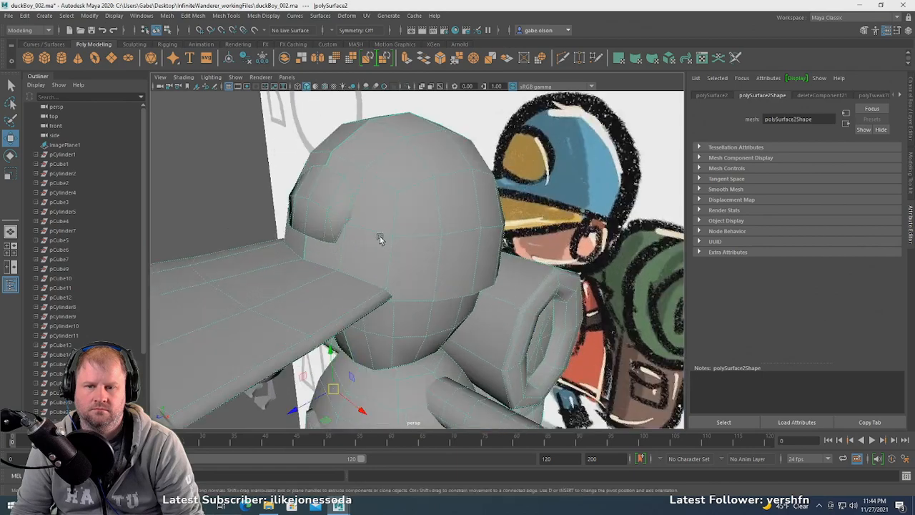
pyautogui.keyDown('alt'); pyautogui.moveTo(381, 239); pyautogui.dragTo(380, 211); pyautogui.keyUp('alt')
pyautogui.scroll(-5, 380, 211)
pyautogui.moveTo(382, 211); pyautogui.dragTo(383, 236, button='right')
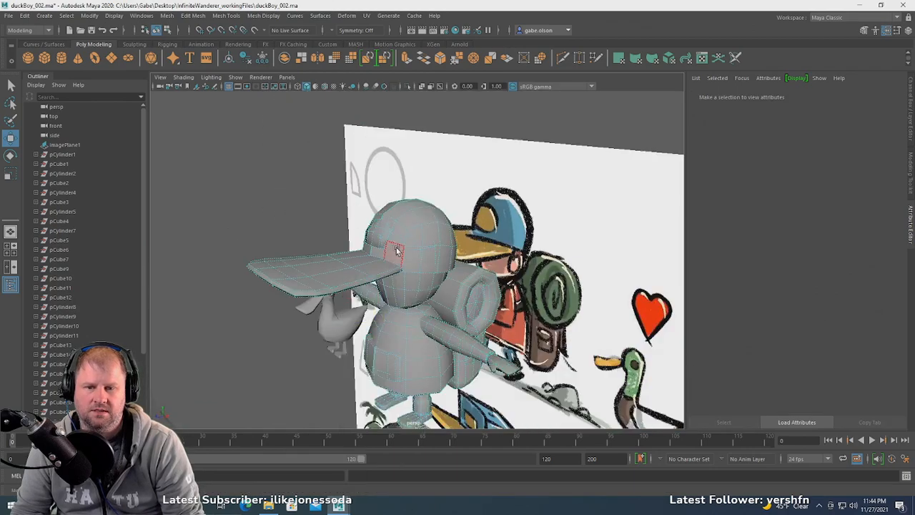
pyautogui.keyDown('alt'); pyautogui.moveTo(396, 249); pyautogui.dragTo(423, 262); pyautogui.keyUp('alt')
pyautogui.moveTo(412, 243); pyautogui.dragTo(456, 233, button='right')
pyautogui.keyDown('alt'); pyautogui.moveTo(409, 251); pyautogui.dragTo(399, 245); pyautogui.keyUp('alt')
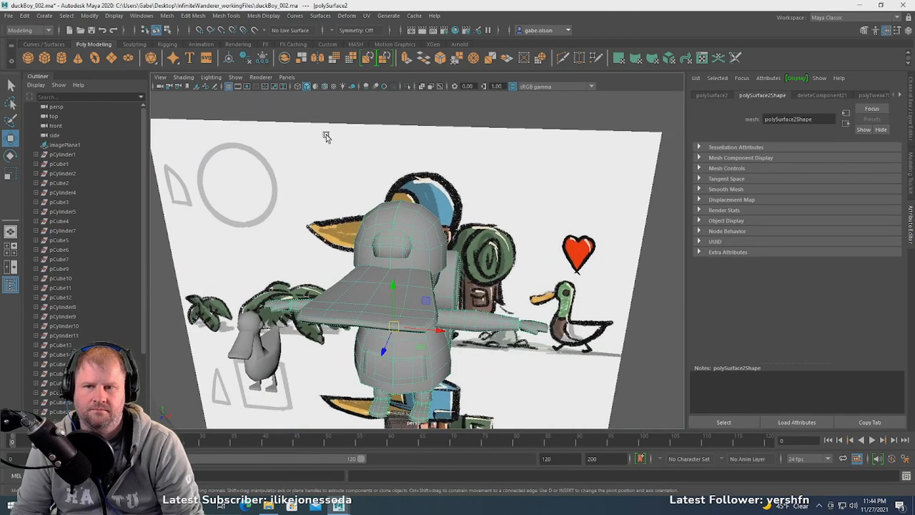
pyautogui.click(165, 16)
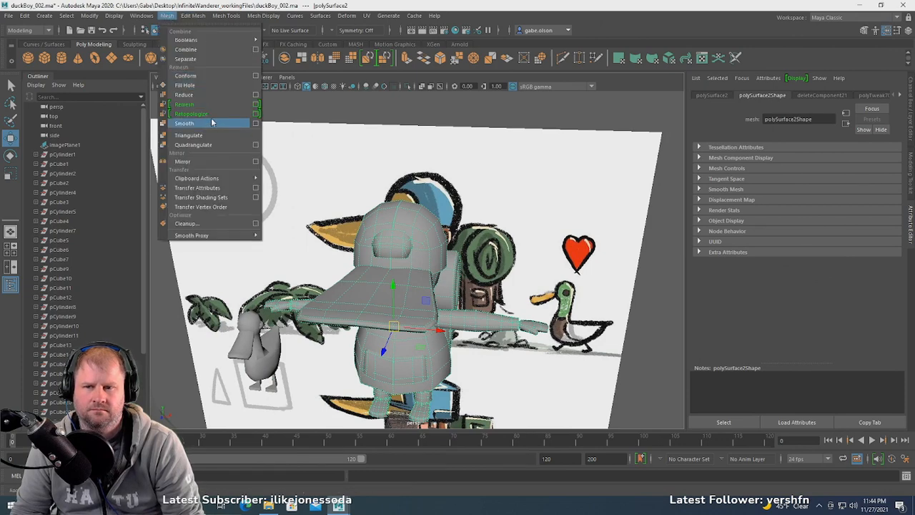
pyautogui.click(206, 51)
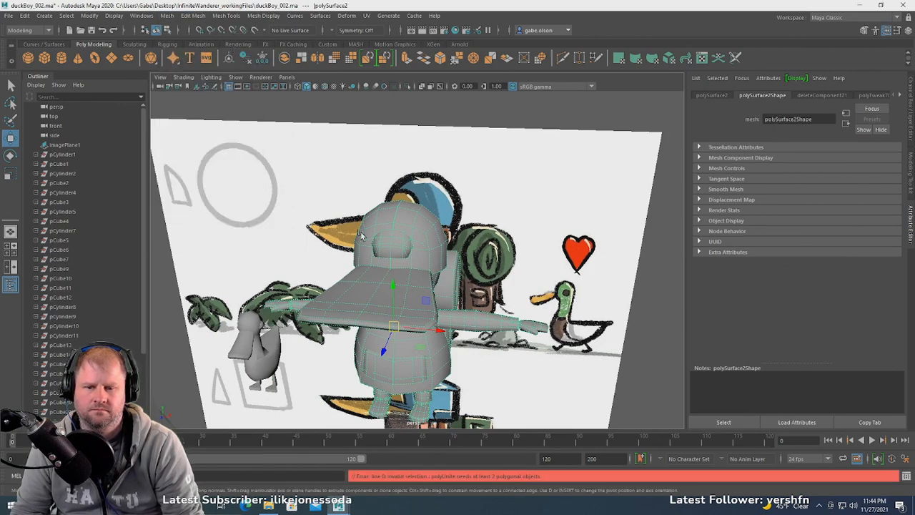
# - Separate the character mesh into its individual pieces and clear the selection
pyautogui.scroll(-4, 361, 235)
pyautogui.keyDown('alt'); pyautogui.moveTo(361, 234); pyautogui.dragTo(392, 228); pyautogui.keyUp('alt')
pyautogui.keyDown('alt'); pyautogui.moveTo(390, 238); pyautogui.dragTo(398, 180, button='middle'); pyautogui.keyUp('alt')
pyautogui.scroll(3, 398, 181)
pyautogui.rightClick(397, 180)
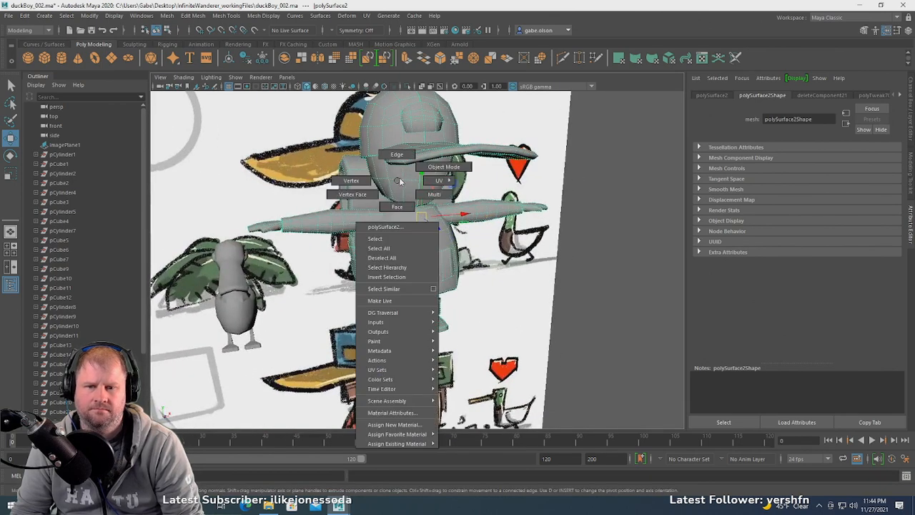
pyautogui.moveTo(400, 181); pyautogui.dragTo(410, 158, button='right')
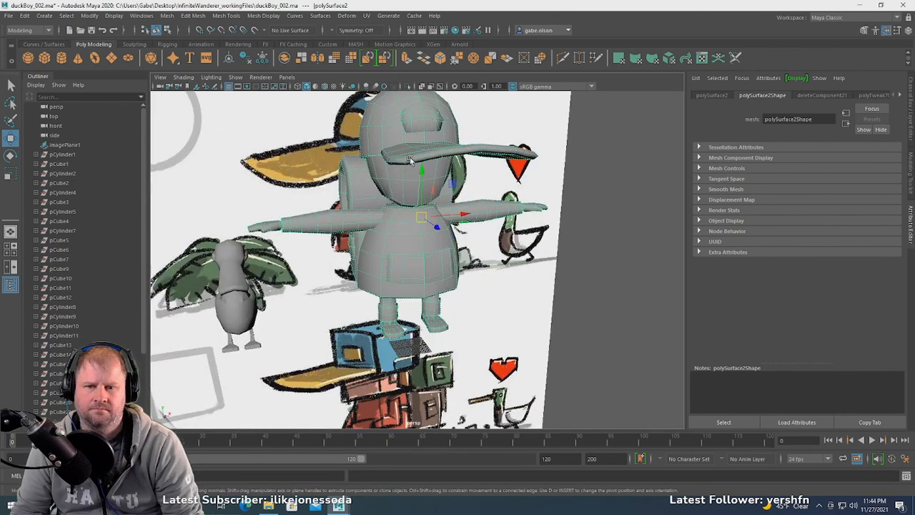
pyautogui.click(167, 15)
pyautogui.click(197, 60)
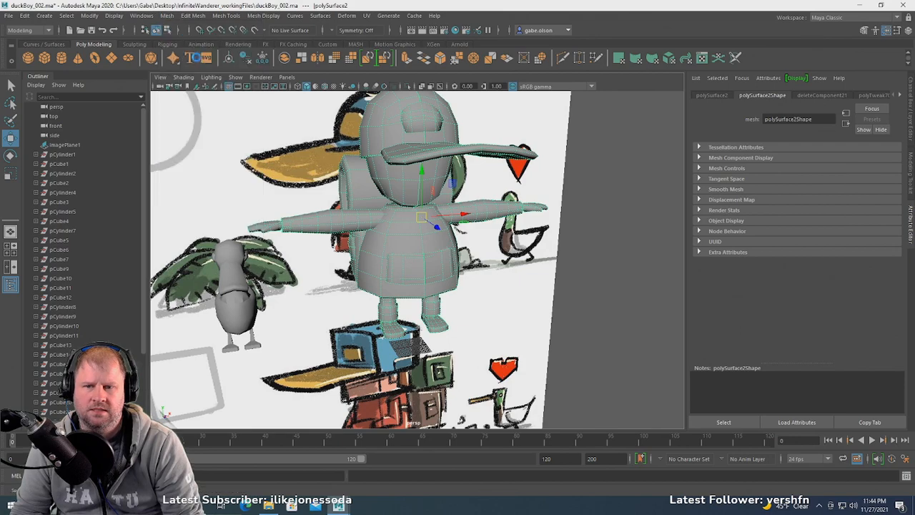
pyautogui.click(589, 259)
# - Save the scene as a new version named duckBoy_003.ma in the Desktop folder InfiniteWanderer_workingFiles
pyautogui.keyDown('alt'); pyautogui.moveTo(608, 244); pyautogui.dragTo(330, 218); pyautogui.keyUp('alt')
pyautogui.hotkey('ctrl', 's')
pyautogui.click(7, 15)
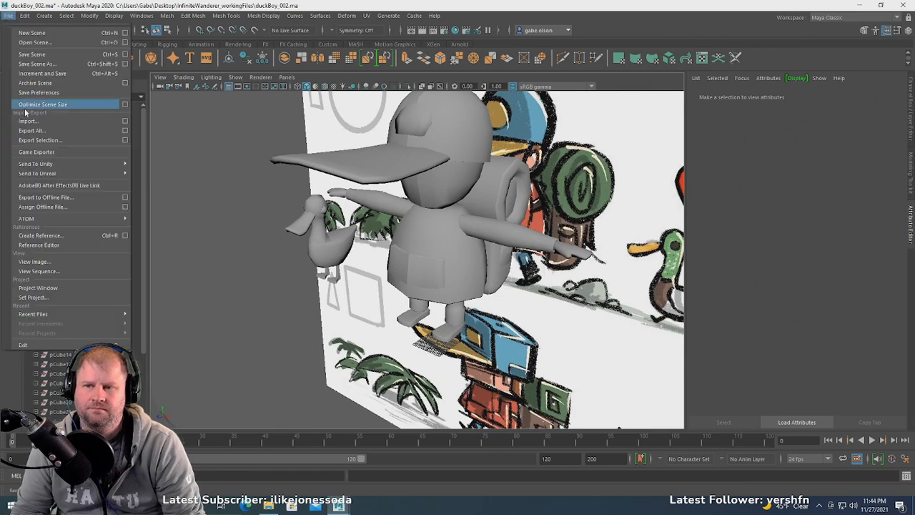
pyautogui.click(43, 64)
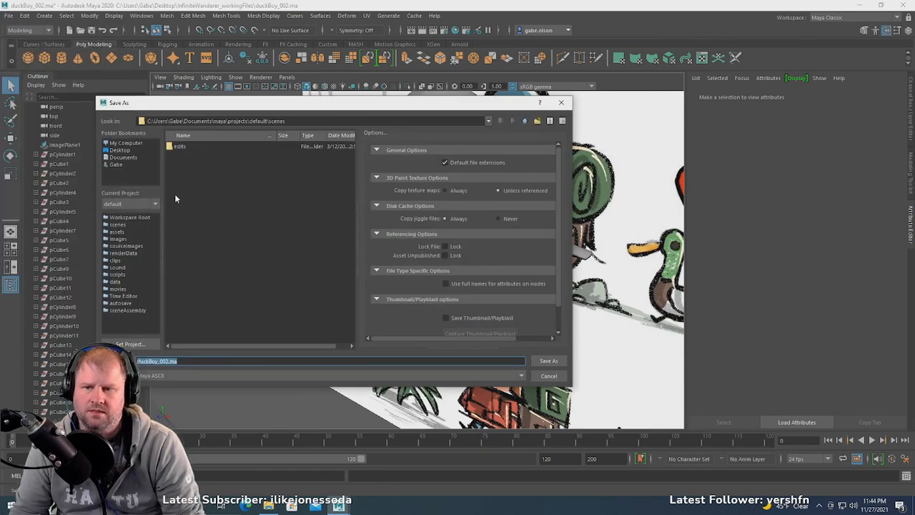
pyautogui.click(125, 150)
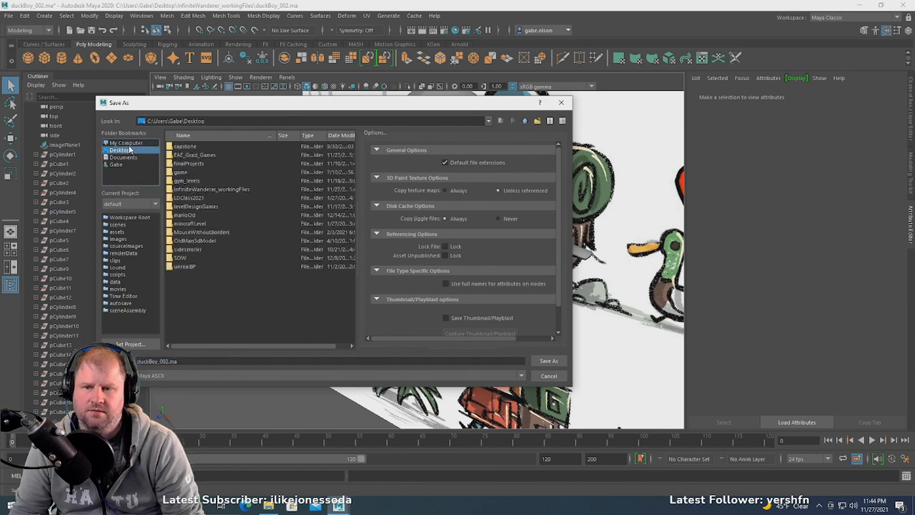
pyautogui.doubleClick(217, 190)
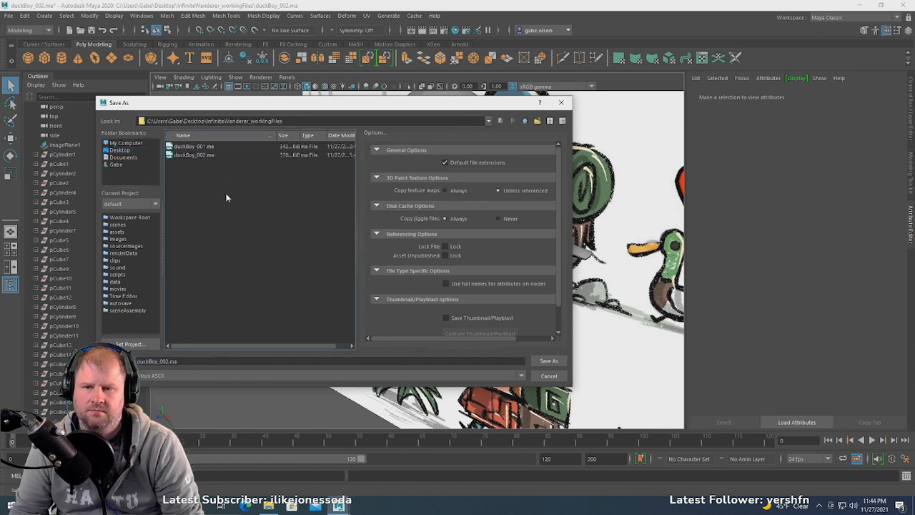
pyautogui.click(203, 155)
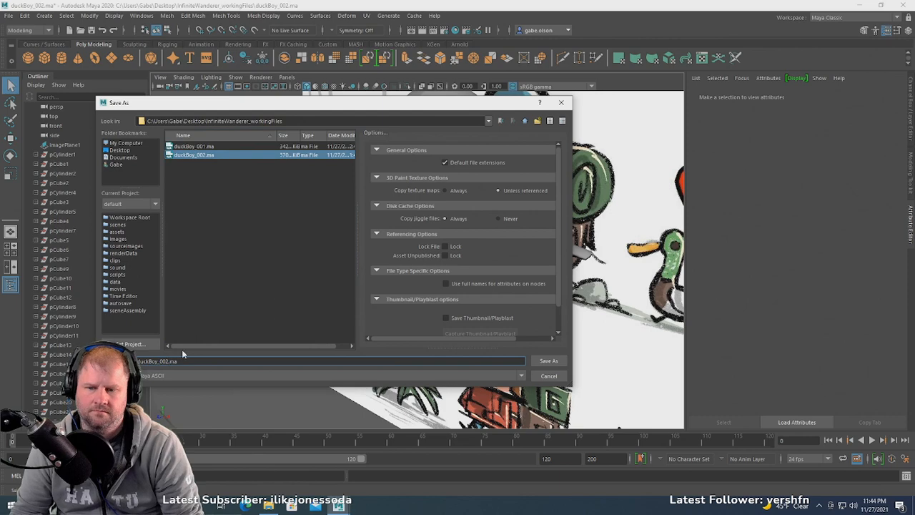
pyautogui.press('BackSpace')
pyautogui.write('3')
pyautogui.press('Return')
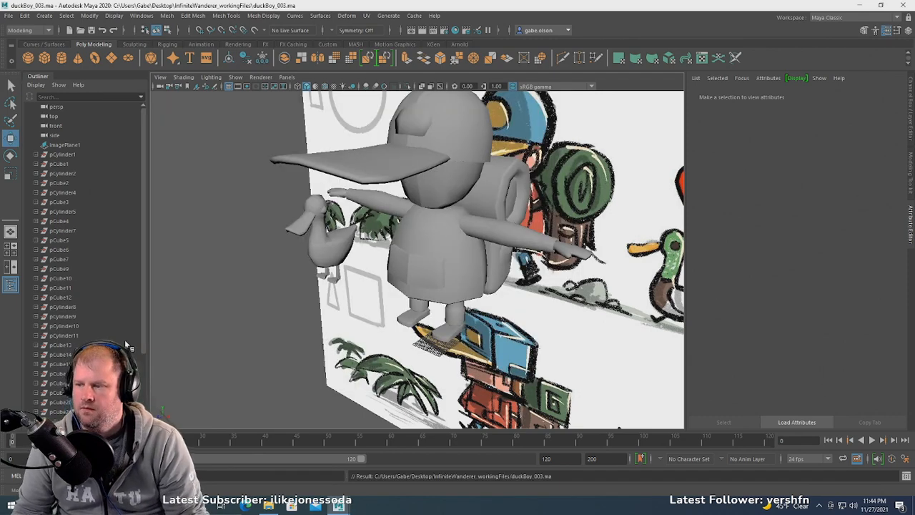
# - Delete the half of the face on the character's right side
pyautogui.keyDown('alt'); pyautogui.moveTo(329, 228); pyautogui.dragTo(397, 219); pyautogui.keyUp('alt')
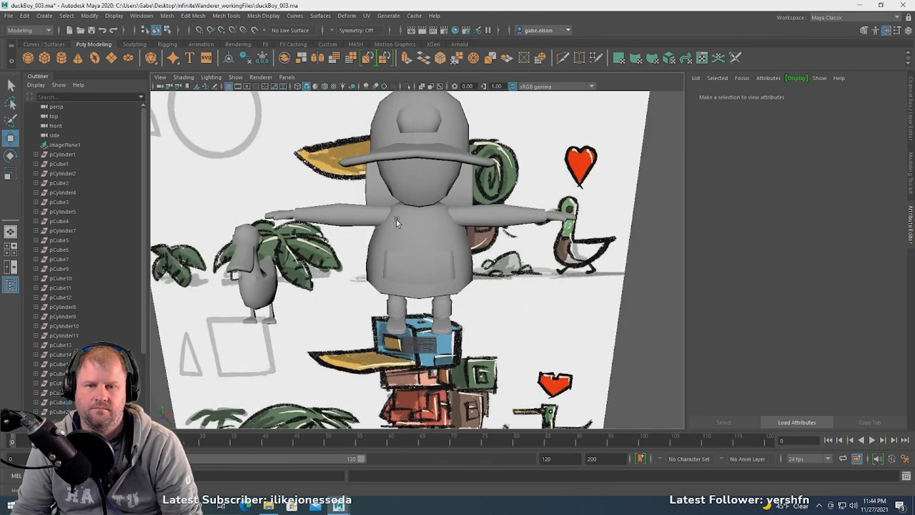
pyautogui.click(416, 231)
pyautogui.scroll(5, 416, 231)
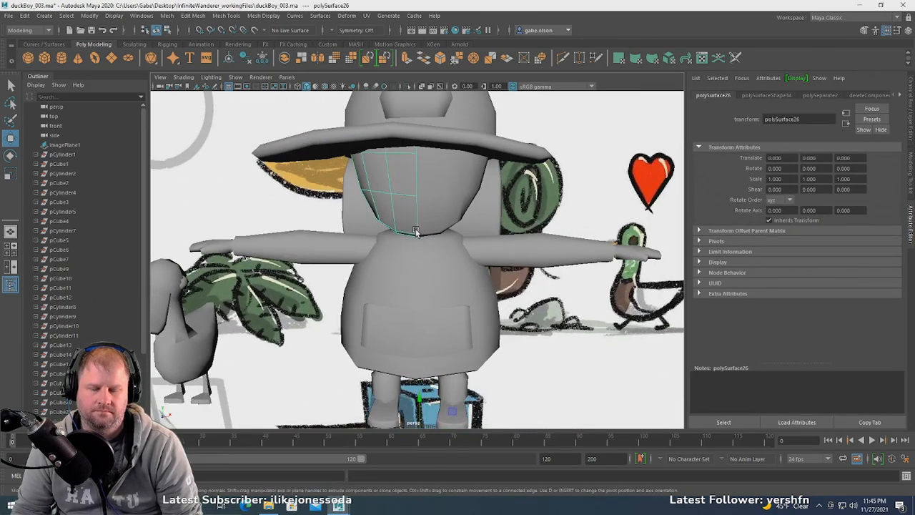
pyautogui.press('Delete')
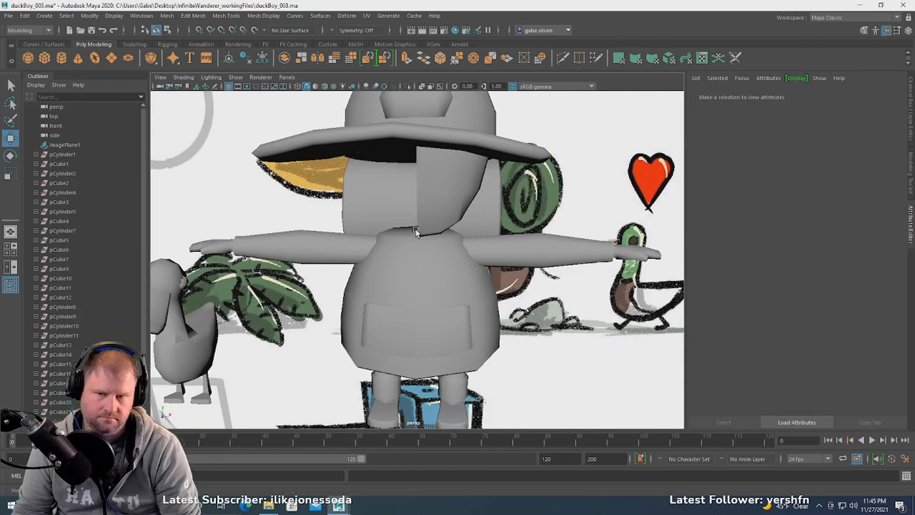
# - Delete the torso faces on the character's right side, up to the centre line
pyautogui.click(375, 268)
pyautogui.keyDown('alt'); pyautogui.moveTo(375, 268); pyautogui.dragTo(406, 243); pyautogui.keyUp('alt')
pyautogui.moveTo(406, 243); pyautogui.dragTo(405, 268, button='right')
pyautogui.moveTo(320, 207); pyautogui.dragTo(390, 421)
pyautogui.press('Delete')
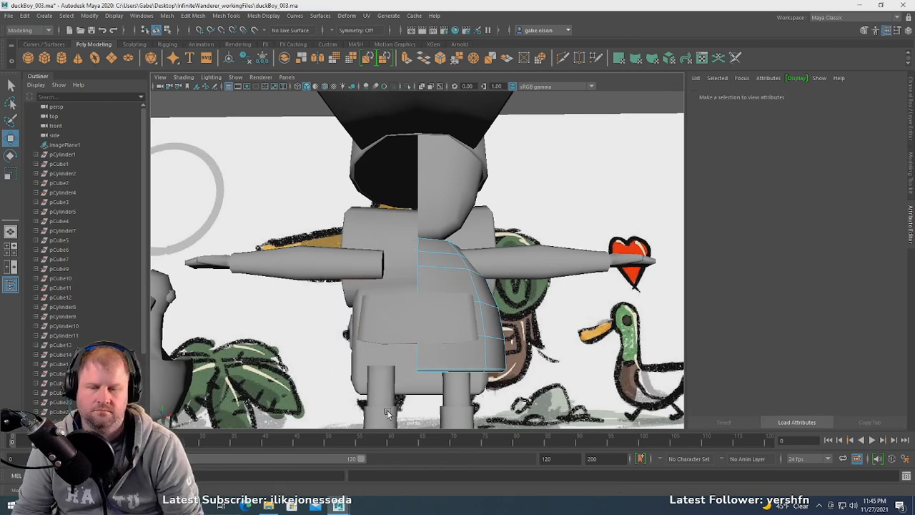
# - Delete the bedroll half, the arm and the hand on the character's right side
pyautogui.click(382, 223)
pyautogui.keyDown('alt'); pyautogui.moveTo(382, 223); pyautogui.dragTo(374, 259); pyautogui.keyUp('alt')
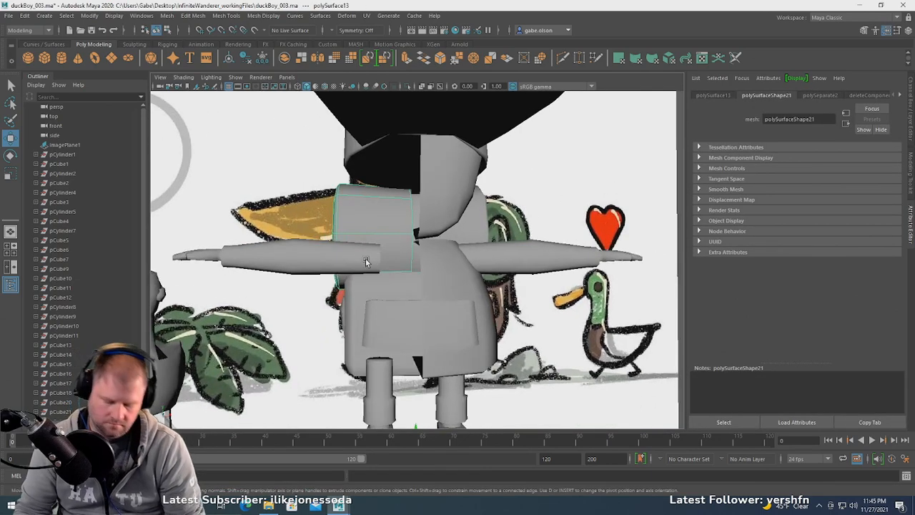
pyautogui.press('Delete')
pyautogui.click(359, 266)
pyautogui.press('Delete')
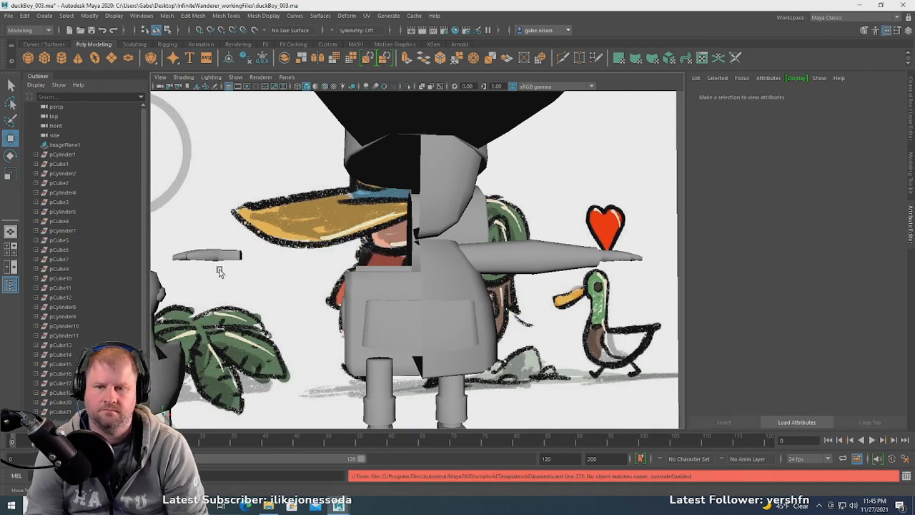
pyautogui.click(212, 261)
pyautogui.press('Delete')
# - Delete the two backpack pieces below the bedroll on the character's right side
pyautogui.click(355, 302)
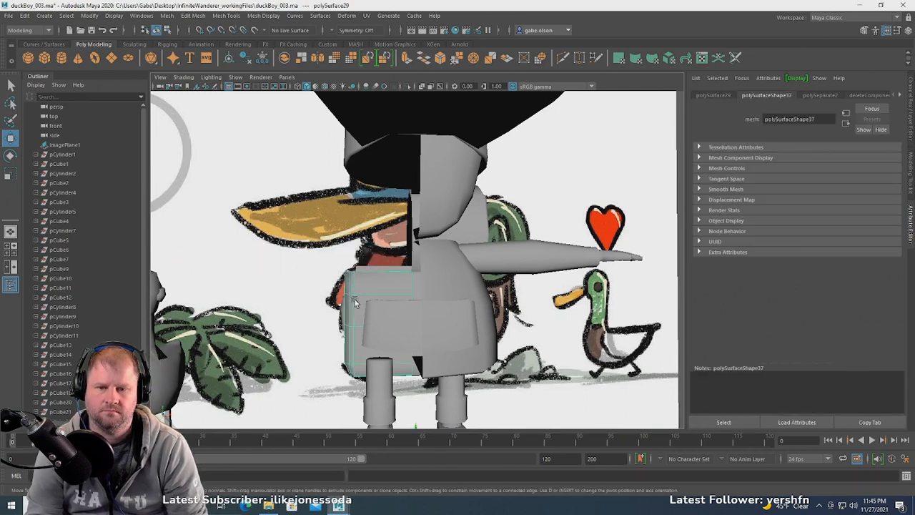
pyautogui.press('Delete')
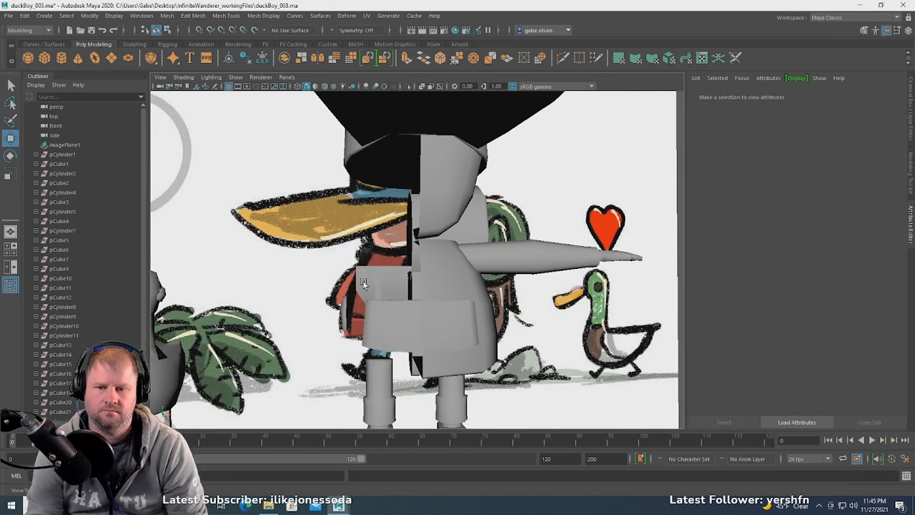
pyautogui.click(363, 284)
pyautogui.press('Delete')
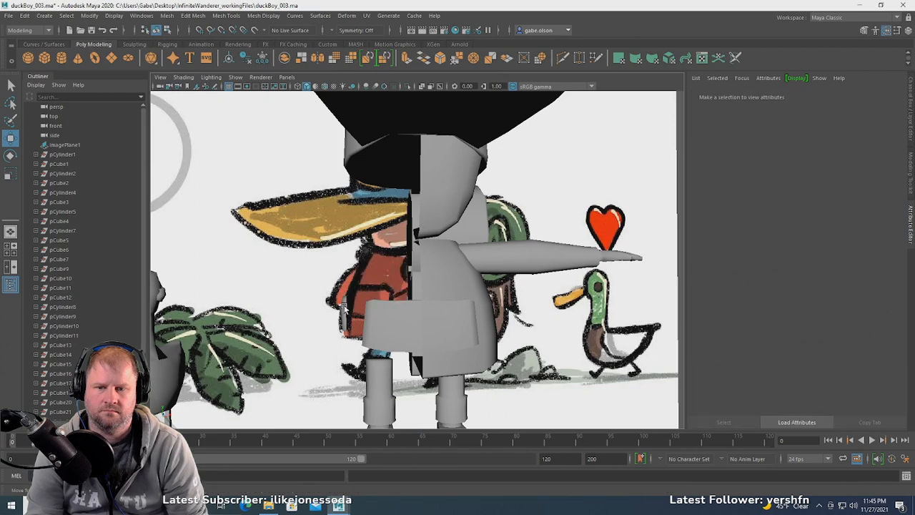
# - Delete the front pocket half and the leg with its foot on the character's right side
pyautogui.click(383, 326)
pyautogui.press('Delete')
pyautogui.click(381, 390)
pyautogui.press('Delete')
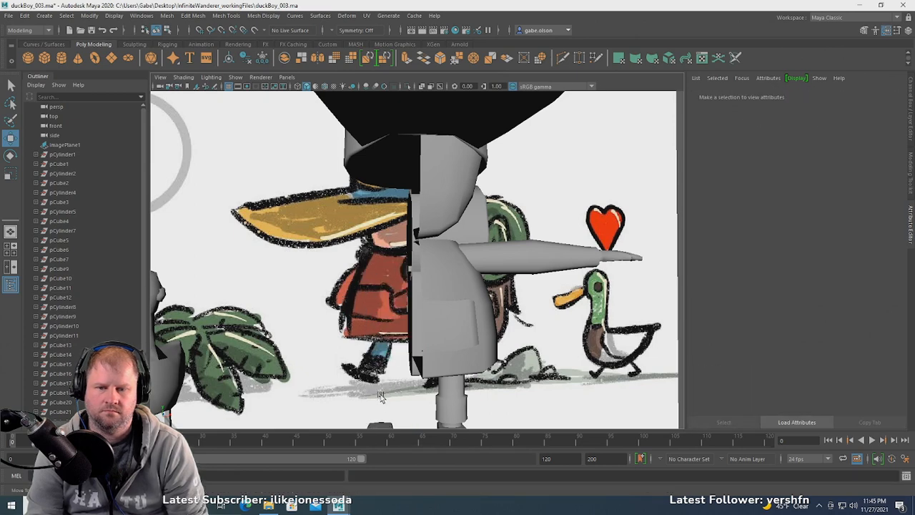
pyautogui.scroll(-3, 381, 396)
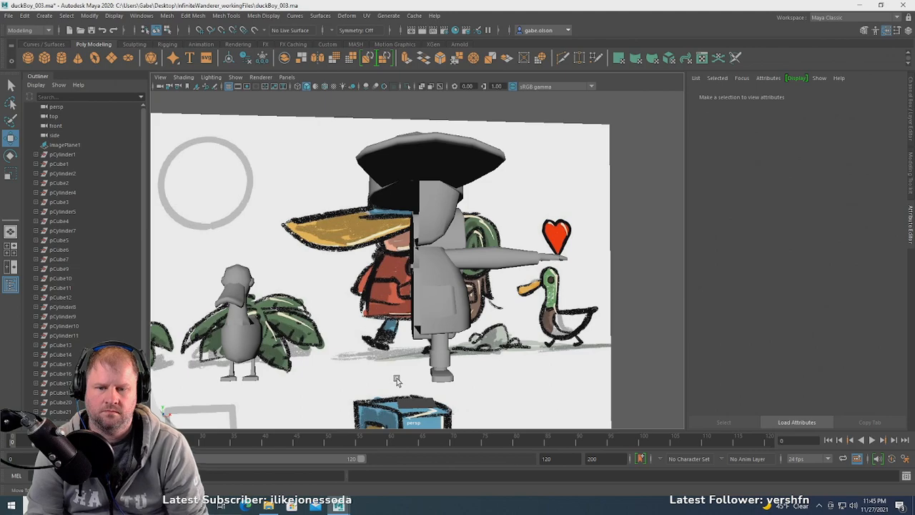
# - Remove the half of the cap's dome on the character's right side
pyautogui.moveTo(394, 380)
pyautogui.keyDown('alt'); pyautogui.mouseDown()
pyautogui.moveTo(339, 342)
pyautogui.moveTo(452, 323)
pyautogui.mouseUp(); pyautogui.keyUp('alt')
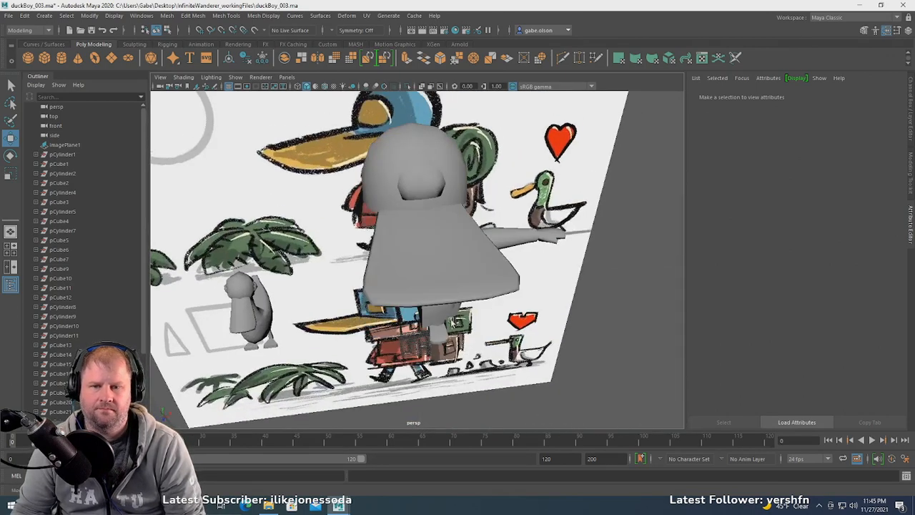
pyautogui.click(404, 161)
pyautogui.hotkey('ctrl', 'h')
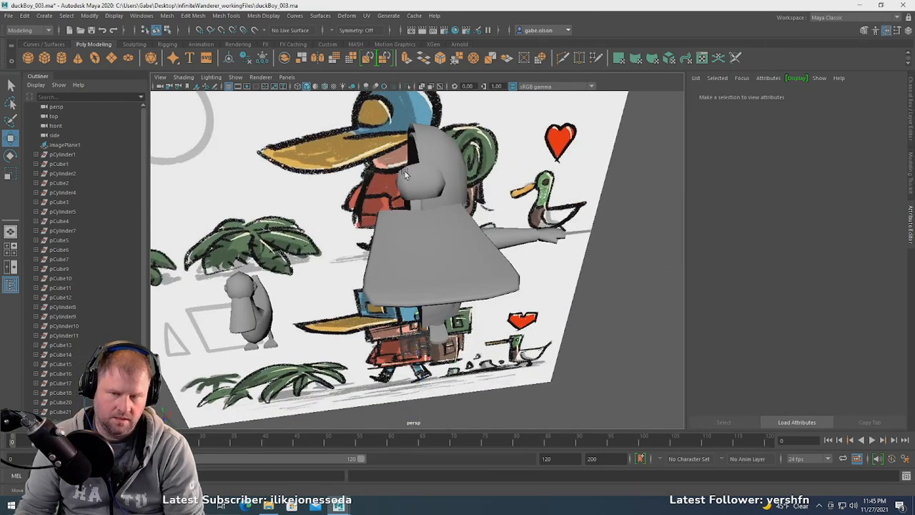
# - Delete the faces of the cap's round front emblem on the character's right side, up to the centre line
pyautogui.click(407, 183)
pyautogui.keyDown('alt'); pyautogui.moveTo(408, 184); pyautogui.dragTo(454, 215); pyautogui.keyUp('alt')
pyautogui.scroll(3, 453, 215)
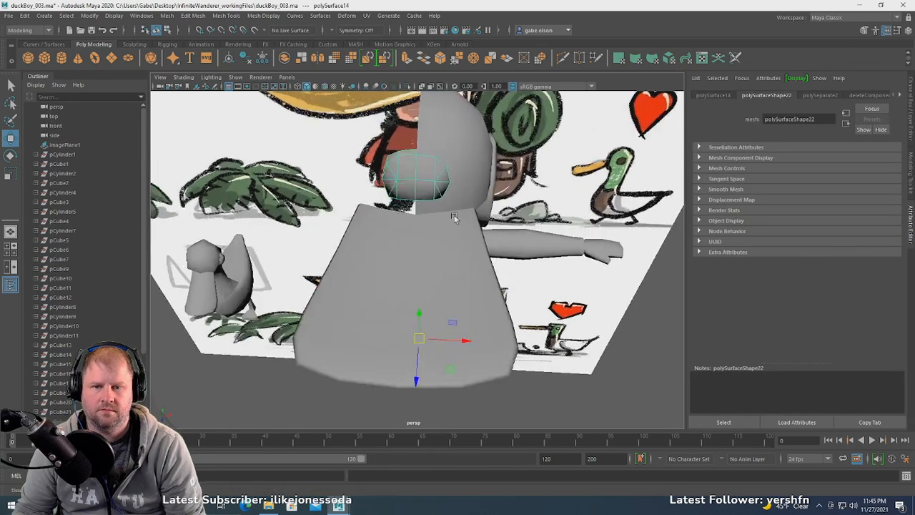
pyautogui.keyDown('alt'); pyautogui.moveTo(454, 214); pyautogui.dragTo(439, 319, button='middle'); pyautogui.keyUp('alt')
pyautogui.scroll(4, 439, 319)
pyautogui.keyDown('alt'); pyautogui.moveTo(440, 319); pyautogui.dragTo(397, 277); pyautogui.keyUp('alt')
pyautogui.moveTo(396, 243); pyautogui.dragTo(398, 271, button='right')
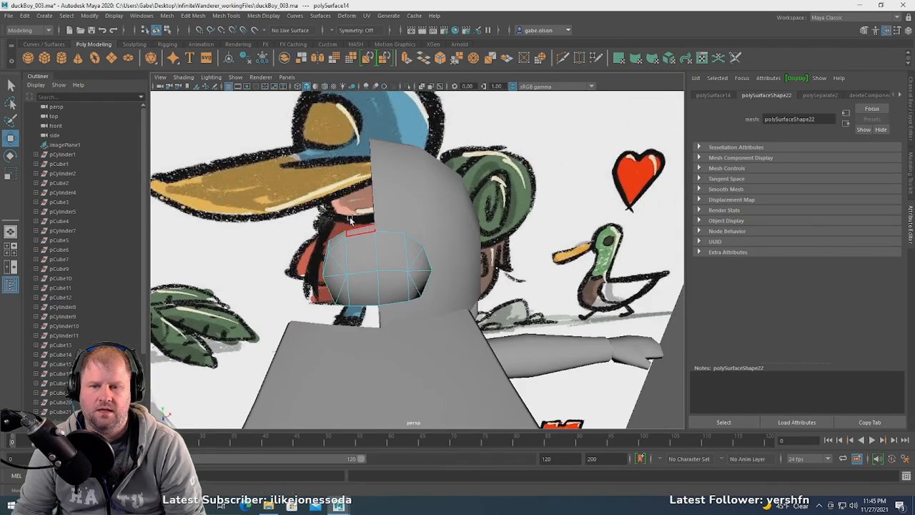
pyautogui.moveTo(310, 199); pyautogui.dragTo(356, 324)
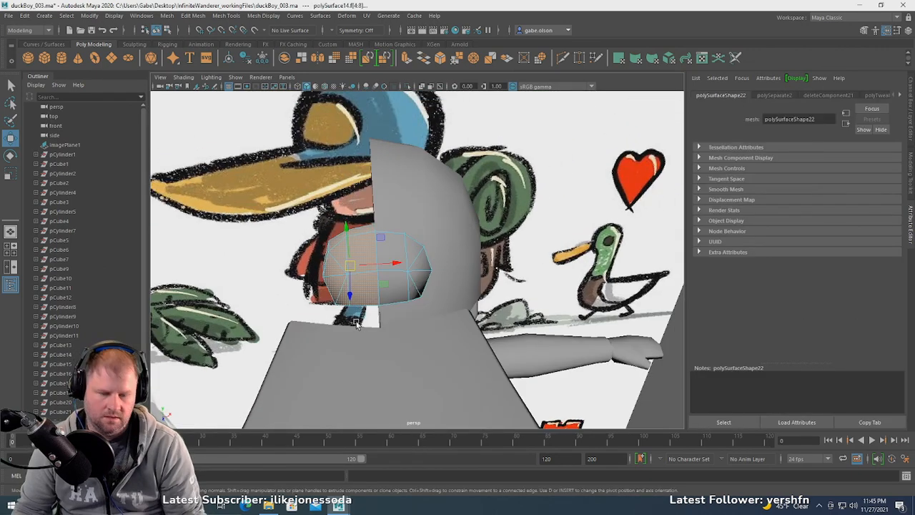
pyautogui.press('Delete')
# - Select all faces of the remaining emblem half and adjust its position on the front of the cap
pyautogui.keyDown('alt'); pyautogui.moveTo(472, 256); pyautogui.dragTo(331, 304); pyautogui.keyUp('alt')
pyautogui.moveTo(331, 304); pyautogui.dragTo(332, 269, button='right')
pyautogui.doubleClick(316, 289)
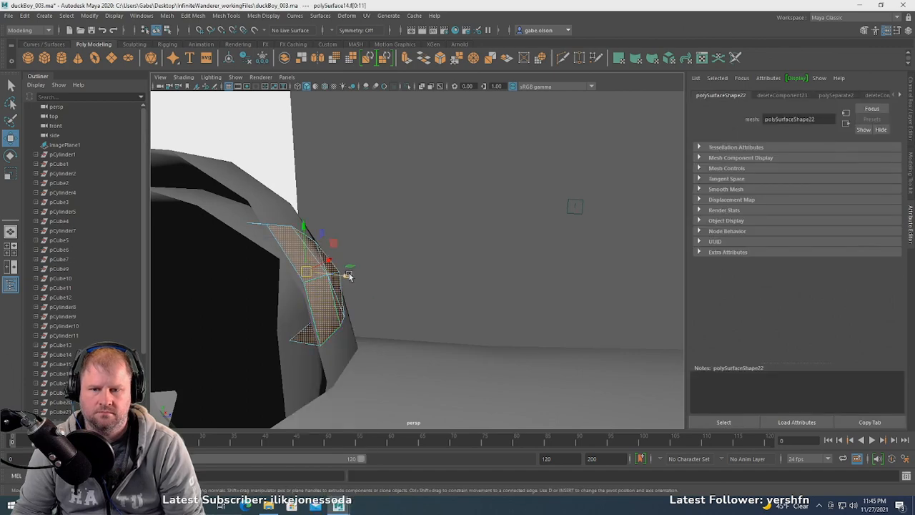
pyautogui.moveTo(348, 276); pyautogui.dragTo(397, 261)
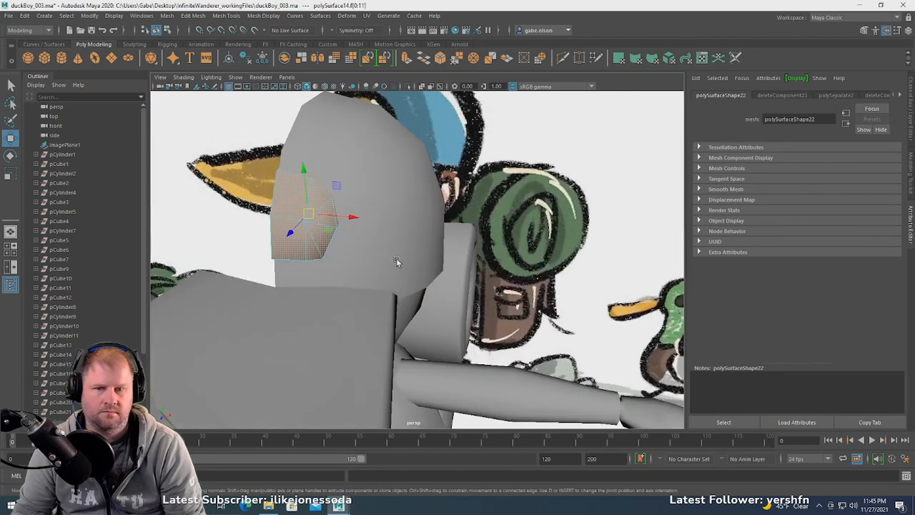
pyautogui.moveTo(304, 193); pyautogui.dragTo(329, 178, button='right')
pyautogui.scroll(-5, 309, 193)
pyautogui.click(266, 213)
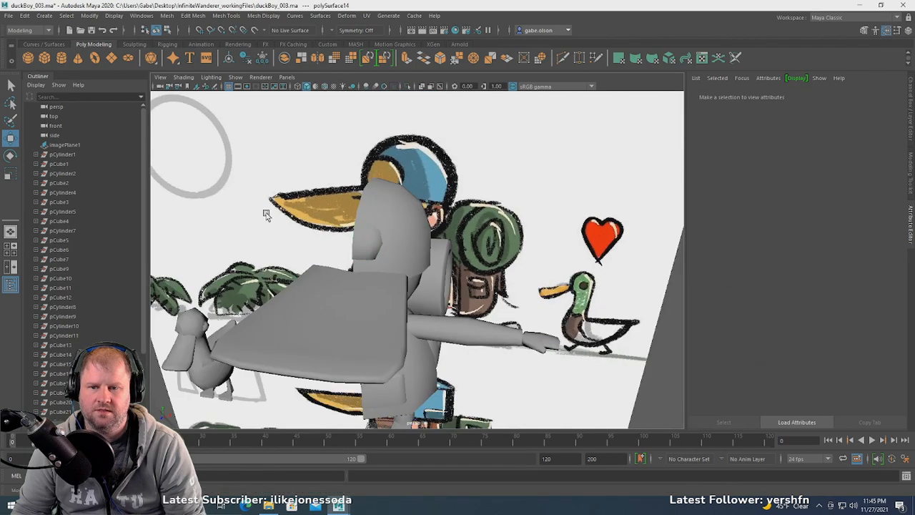
# - Delete the cap brim's faces on the character's right side, up to the centre line, and return to object selection
pyautogui.keyDown('alt'); pyautogui.moveTo(266, 213); pyautogui.dragTo(384, 159); pyautogui.keyUp('alt')
pyautogui.click(337, 288)
pyautogui.moveTo(385, 160); pyautogui.dragTo(375, 180, button='right')
pyautogui.click(378, 179)
pyautogui.moveTo(379, 179)
pyautogui.keyDown('alt'); pyautogui.mouseDown()
pyautogui.moveTo(359, 191)
pyautogui.moveTo(373, 177)
pyautogui.mouseUp(); pyautogui.keyUp('alt')
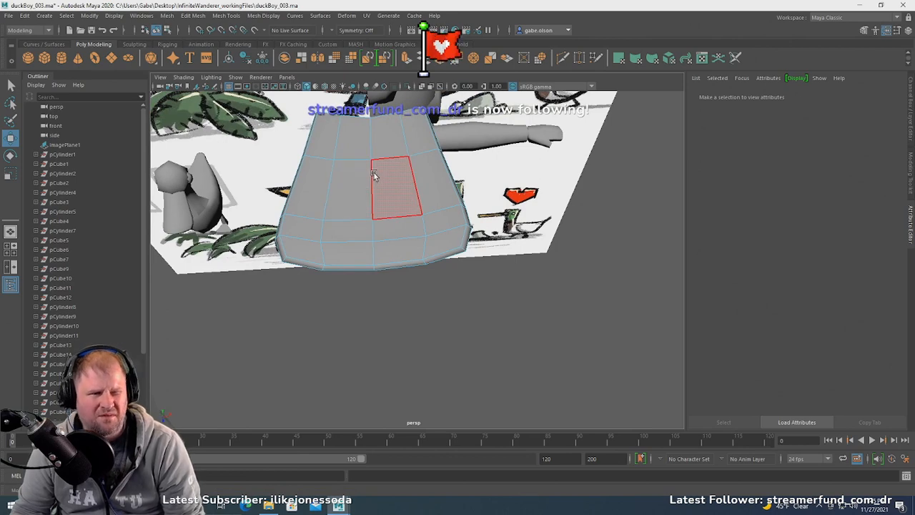
pyautogui.keyDown('alt'); pyautogui.moveTo(378, 180); pyautogui.dragTo(274, 182); pyautogui.keyUp('alt')
pyautogui.moveTo(265, 119); pyautogui.dragTo(364, 344)
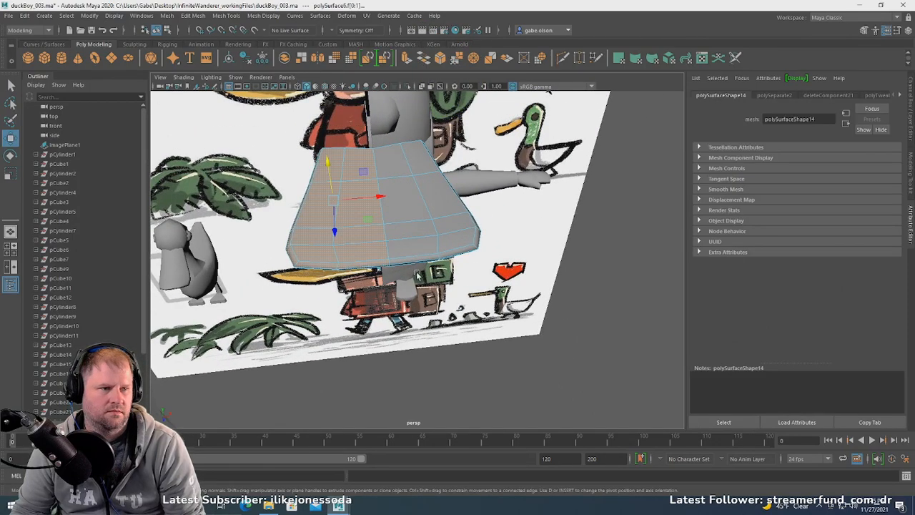
pyautogui.keyDown('alt'); pyautogui.moveTo(418, 274); pyautogui.dragTo(345, 278); pyautogui.keyUp('alt')
pyautogui.press('Delete')
pyautogui.keyDown('alt'); pyautogui.moveTo(463, 226); pyautogui.dragTo(306, 199); pyautogui.keyUp('alt')
pyautogui.moveTo(307, 199); pyautogui.dragTo(345, 162, button='right')
pyautogui.click(345, 161)
pyautogui.keyDown('alt'); pyautogui.moveTo(345, 161); pyautogui.dragTo(359, 173); pyautogui.keyUp('alt')
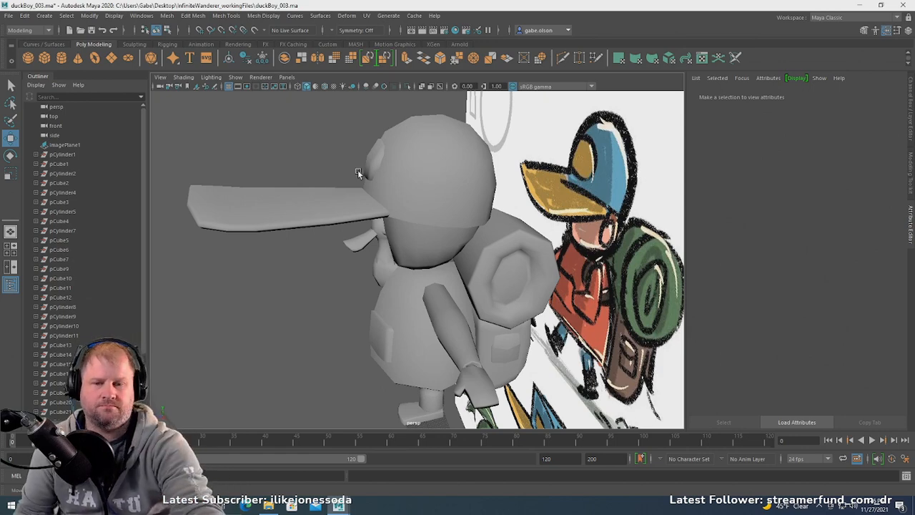
# - Duplicate the head mesh and move the copy out beside the character's left side
pyautogui.keyDown('alt'); pyautogui.moveTo(472, 154); pyautogui.dragTo(386, 224); pyautogui.keyUp('alt')
pyautogui.click(415, 194)
pyautogui.keyDown('alt'); pyautogui.moveTo(386, 224); pyautogui.dragTo(419, 231, button='right'); pyautogui.keyUp('alt')
pyautogui.keyDown('alt'); pyautogui.moveTo(419, 231); pyautogui.dragTo(442, 196); pyautogui.keyUp('alt')
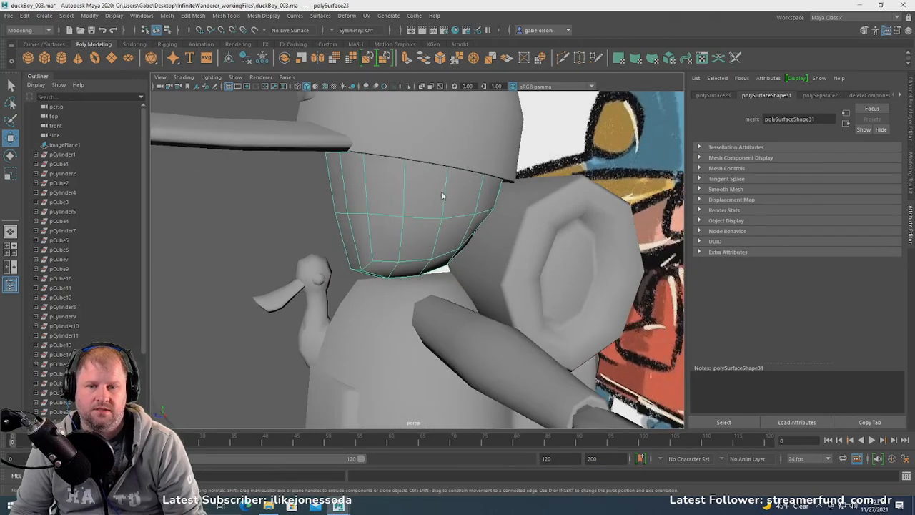
pyautogui.moveTo(447, 180); pyautogui.dragTo(363, 208, button='right')
pyautogui.click(438, 194)
pyautogui.keyDown('alt'); pyautogui.moveTo(362, 207); pyautogui.dragTo(429, 221); pyautogui.keyUp('alt')
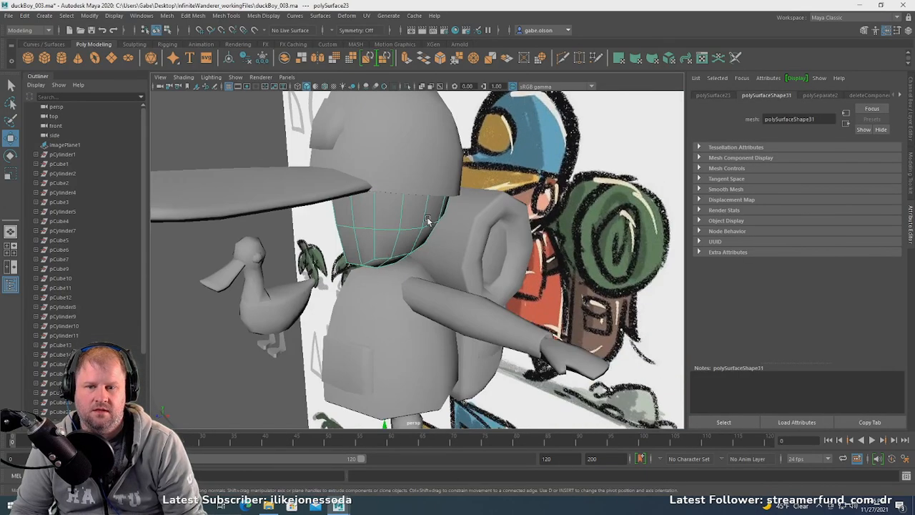
pyautogui.hotkey('ctrl', 'd')
pyautogui.keyDown('alt'); pyautogui.moveTo(430, 221); pyautogui.dragTo(398, 228, button='right'); pyautogui.keyUp('alt')
pyautogui.keyDown('alt'); pyautogui.moveTo(397, 227); pyautogui.dragTo(446, 310); pyautogui.keyUp('alt')
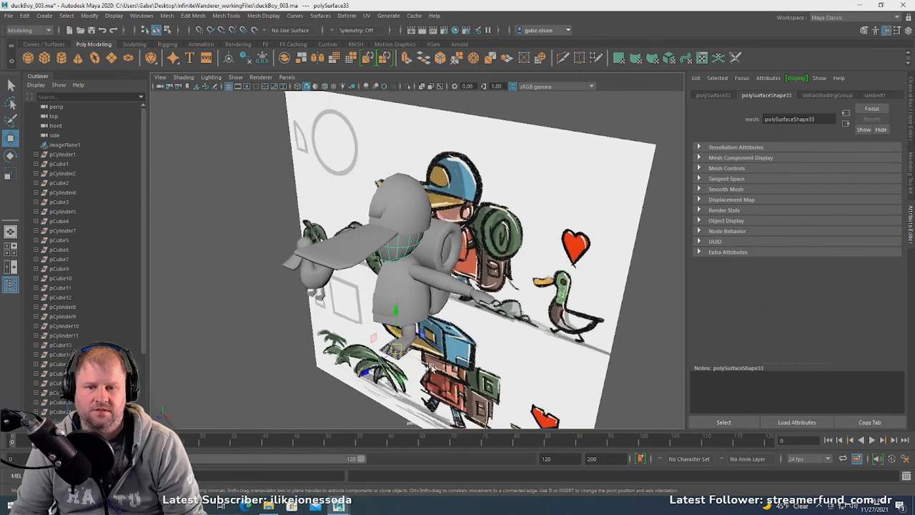
pyautogui.moveTo(432, 366); pyautogui.dragTo(440, 219)
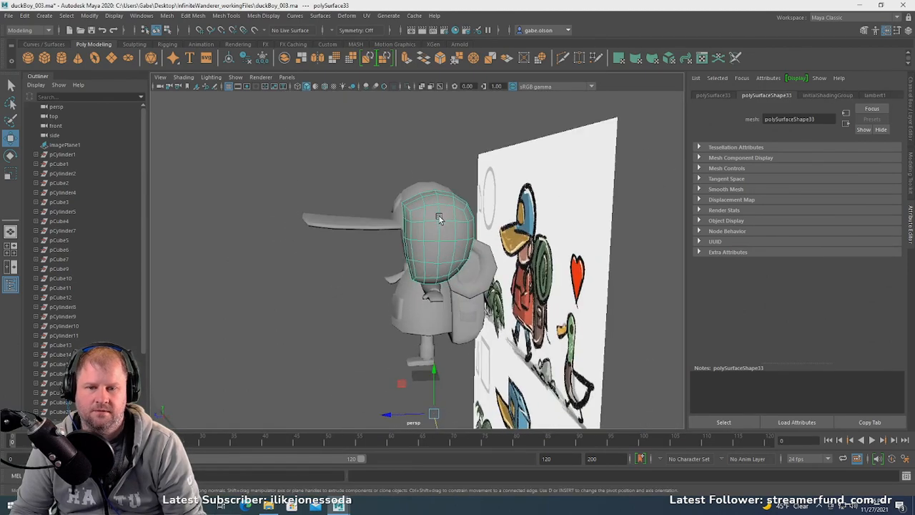
# - Delete every face of the head copy except a two-by-two patch on its side, and return to object selection
pyautogui.keyDown('alt'); pyautogui.moveTo(440, 217); pyautogui.dragTo(448, 244, button='right'); pyautogui.keyUp('alt')
pyautogui.keyDown('alt'); pyautogui.moveTo(447, 244); pyautogui.dragTo(455, 230); pyautogui.keyUp('alt')
pyautogui.moveTo(455, 229); pyautogui.dragTo(365, 221, button='right')
pyautogui.click(454, 250)
pyautogui.keyDown('shift'); pyautogui.click(473, 232); pyautogui.keyUp('shift')
pyautogui.keyDown('shift'); pyautogui.click(478, 262); pyautogui.keyUp('shift')
pyautogui.keyDown('shift'); pyautogui.click(452, 221); pyautogui.keyUp('shift')
pyautogui.keyDown('alt'); pyautogui.moveTo(365, 221); pyautogui.dragTo(463, 225); pyautogui.keyUp('alt')
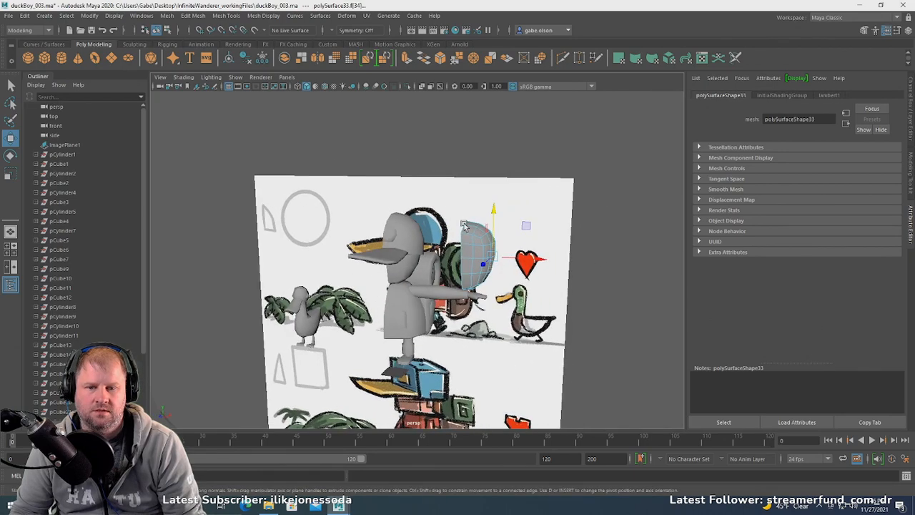
pyautogui.keyDown('shift'); pyautogui.moveTo(414, 185); pyautogui.dragTo(536, 330); pyautogui.keyUp('shift')
pyautogui.keyDown('alt'); pyautogui.moveTo(536, 330); pyautogui.dragTo(429, 261); pyautogui.keyUp('alt')
pyautogui.press('Delete')
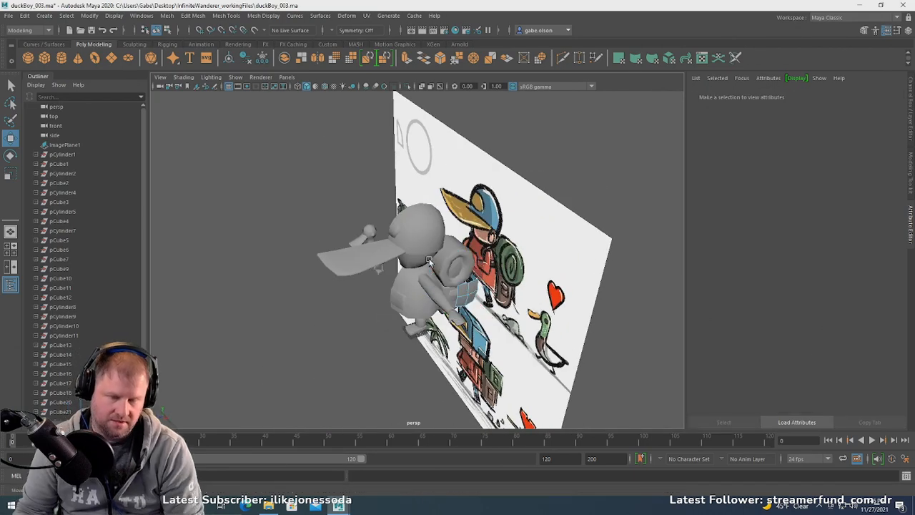
pyautogui.keyDown('alt'); pyautogui.moveTo(544, 236); pyautogui.dragTo(538, 225); pyautogui.keyUp('alt')
pyautogui.keyDown('alt'); pyautogui.moveTo(537, 224); pyautogui.dragTo(541, 282, button='right'); pyautogui.keyUp('alt')
pyautogui.keyDown('alt'); pyautogui.moveTo(541, 281); pyautogui.dragTo(534, 256); pyautogui.keyUp('alt')
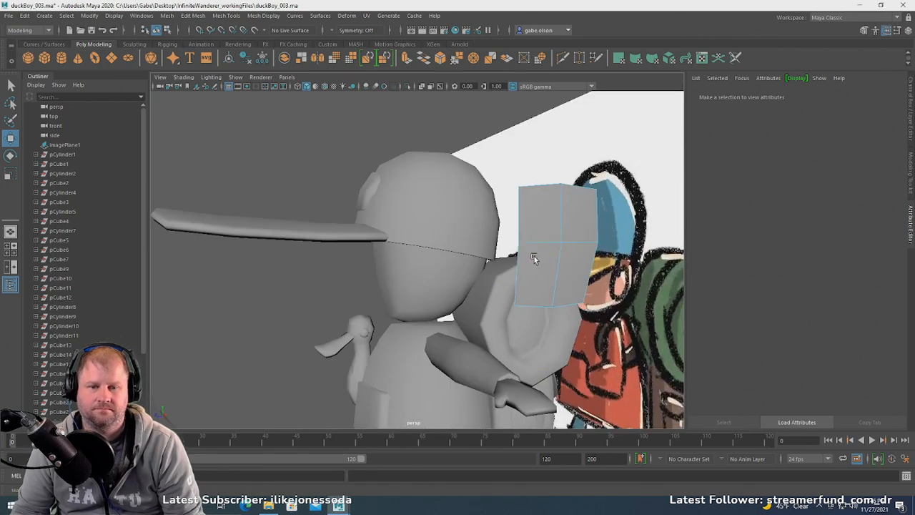
pyautogui.moveTo(563, 227); pyautogui.dragTo(573, 222, button='right')
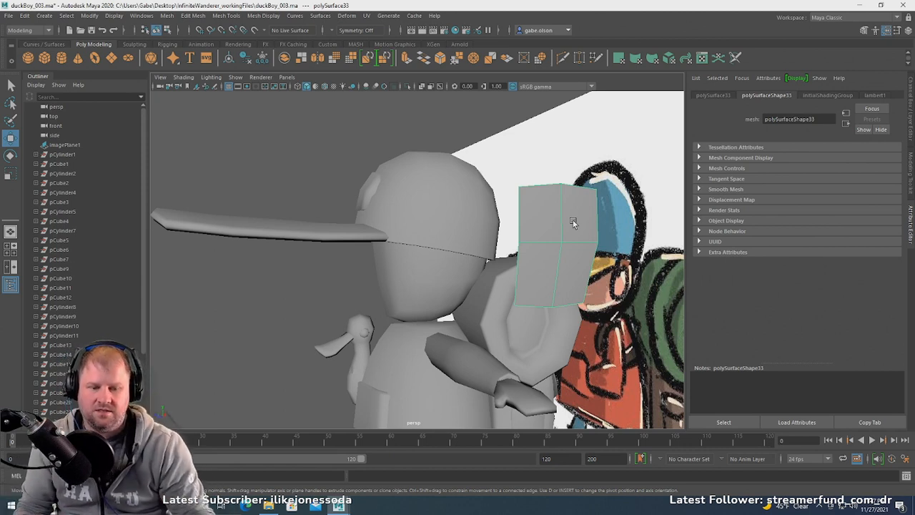
# - Undo the accidental move of the four-face patch and place its pivot at the patch's centre vertex
pyautogui.keyDown('alt'); pyautogui.moveTo(565, 229); pyautogui.dragTo(508, 278); pyautogui.keyUp('alt')
pyautogui.scroll(-5, 517, 272)
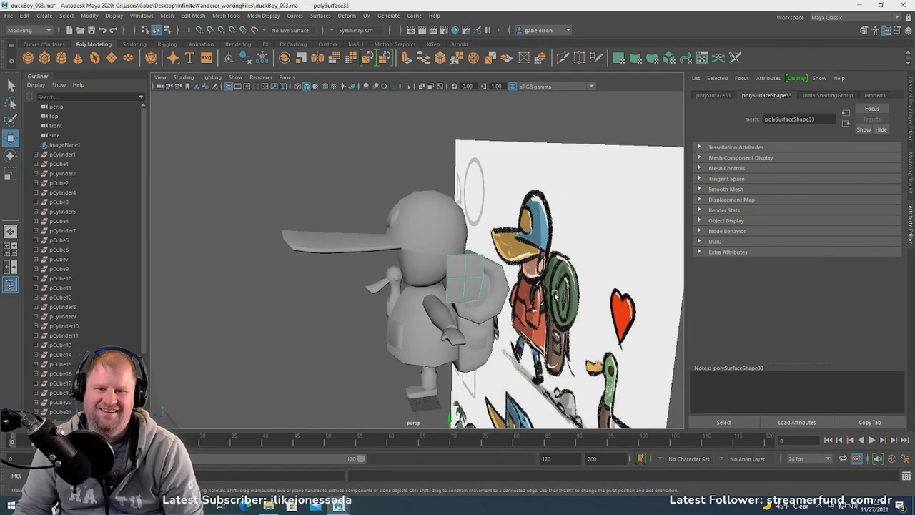
pyautogui.keyDown('alt'); pyautogui.moveTo(487, 158); pyautogui.dragTo(436, 237); pyautogui.keyUp('alt')
pyautogui.moveTo(437, 235)
pyautogui.mouseDown(button='right')
pyautogui.moveTo(454, 219)
pyautogui.moveTo(437, 209)
pyautogui.moveTo(430, 234)
pyautogui.moveTo(454, 228)
pyautogui.mouseUp(button='right')
pyautogui.keyDown('alt'); pyautogui.moveTo(453, 228); pyautogui.dragTo(502, 280); pyautogui.keyUp('alt')
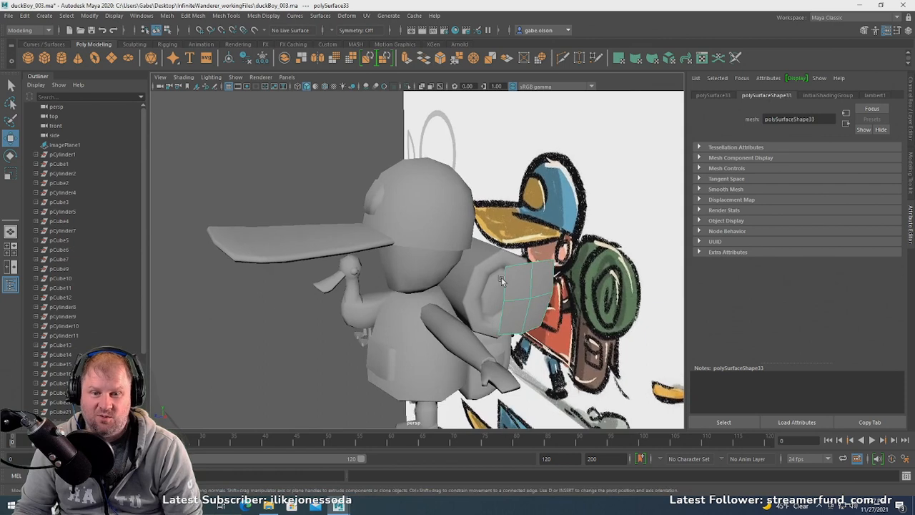
pyautogui.click(535, 301)
pyautogui.hotkey('ctrl', 'z')
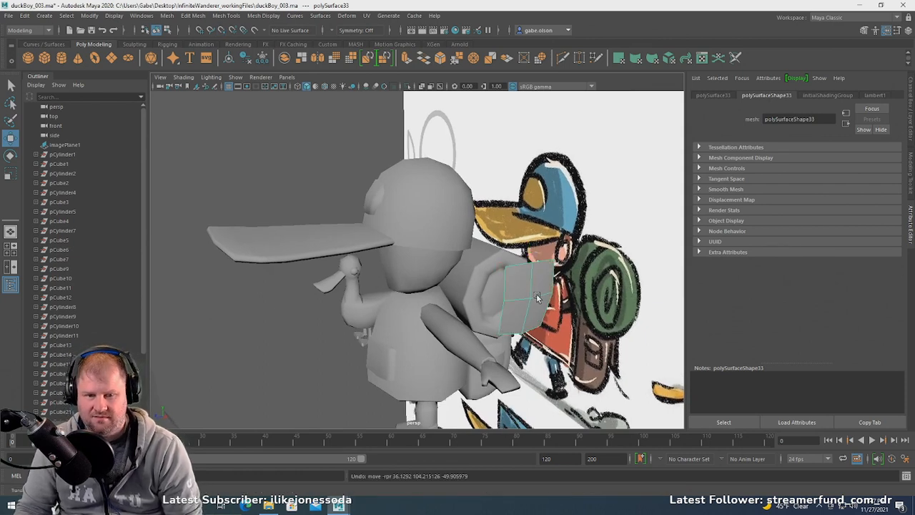
pyautogui.click(538, 297)
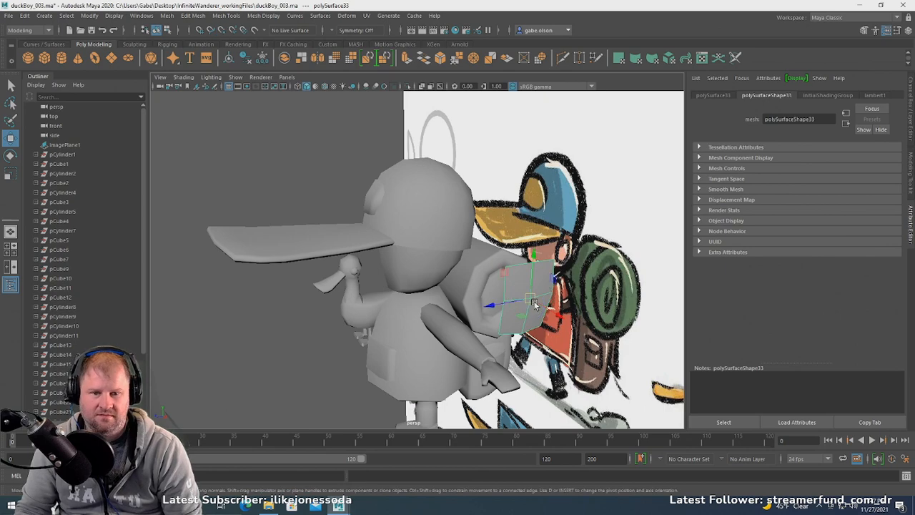
# - Move the four-face patch inward against the side of the head
pyautogui.press('e')
pyautogui.press('r')
pyautogui.keyDown('alt'); pyautogui.moveTo(513, 303); pyautogui.dragTo(556, 268); pyautogui.keyUp('alt')
pyautogui.press('w')
pyautogui.click(570, 230)
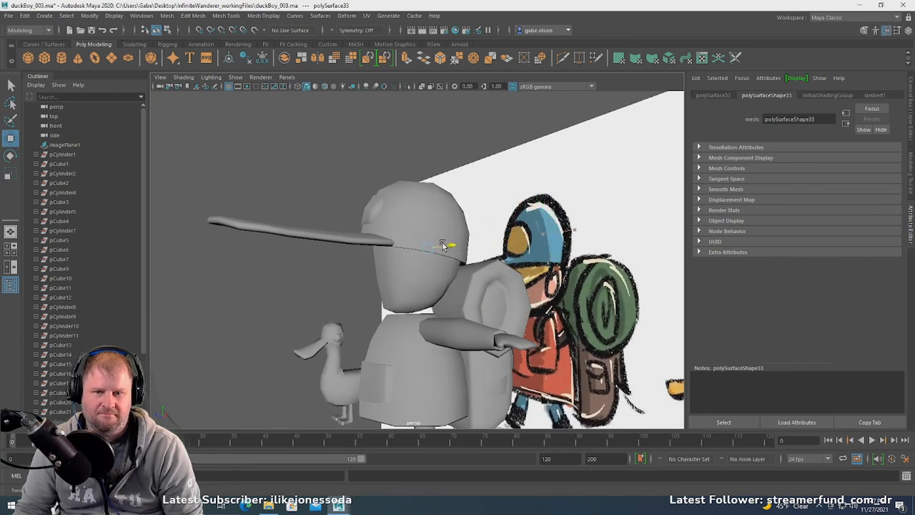
# - In the front view, move the patch down and inward toward the ear in the reference drawing
pyautogui.keyDown('alt'); pyautogui.moveTo(458, 250); pyautogui.dragTo(393, 279); pyautogui.keyUp('alt')
pyautogui.press('space')
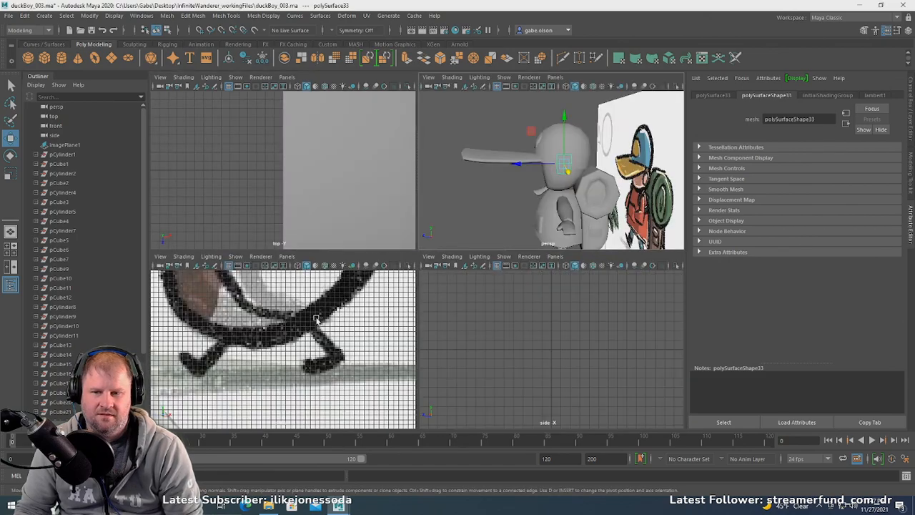
pyautogui.press('space')
pyautogui.press('f')
pyautogui.scroll(-7, 365, 307)
pyautogui.keyDown('alt'); pyautogui.moveTo(423, 289); pyautogui.dragTo(416, 261, button='middle'); pyautogui.keyUp('alt')
pyautogui.moveTo(466, 229); pyautogui.dragTo(463, 264)
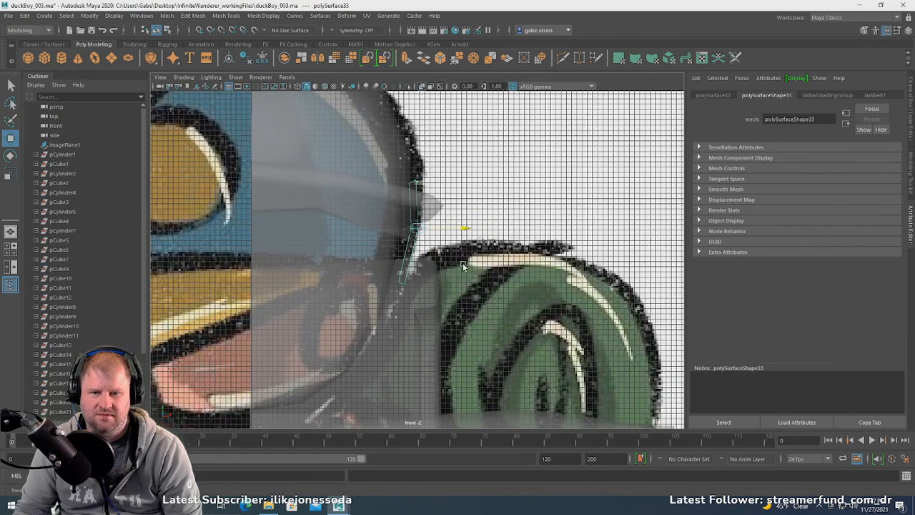
pyautogui.hotkey('ctrl', 'z')
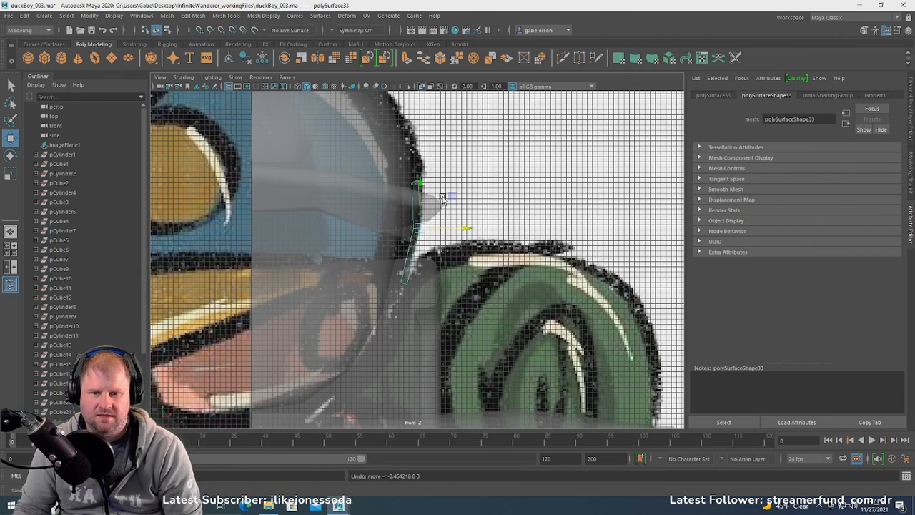
pyautogui.moveTo(420, 185); pyautogui.dragTo(385, 279)
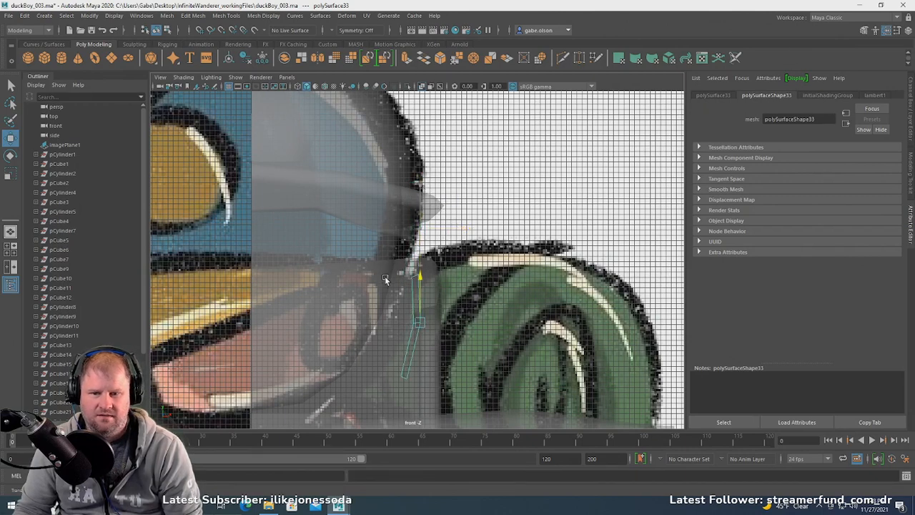
pyautogui.moveTo(466, 328); pyautogui.dragTo(326, 327)
# - Rotate the patch to face the front view, place it over the drawn ear and scale it down to match
pyautogui.press('e')
pyautogui.press('w')
pyautogui.scroll(3, 347, 318)
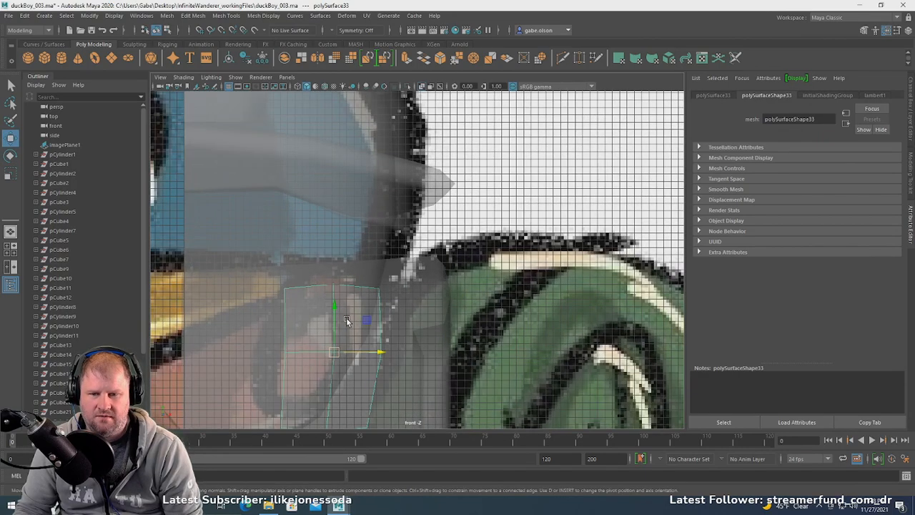
pyautogui.keyDown('alt'); pyautogui.moveTo(322, 309); pyautogui.dragTo(320, 261, button='middle'); pyautogui.keyUp('alt')
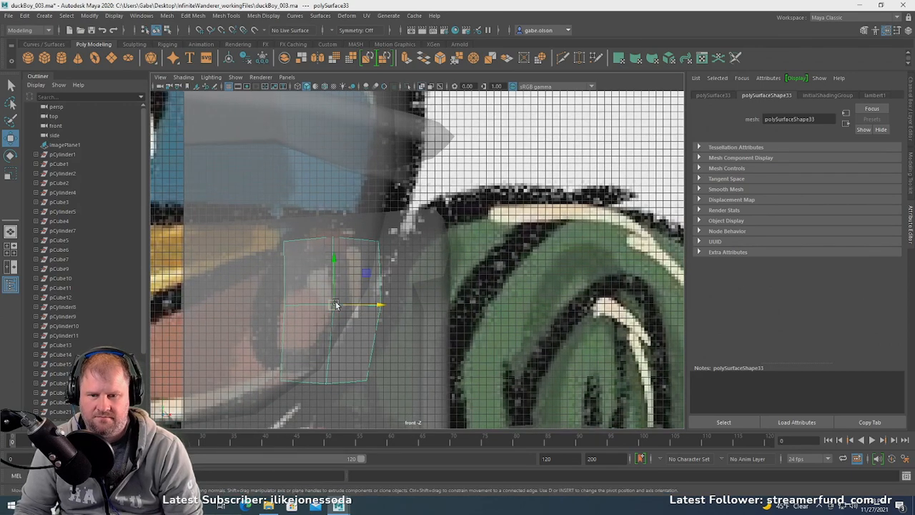
pyautogui.moveTo(337, 305); pyautogui.dragTo(289, 314)
pyautogui.press('r')
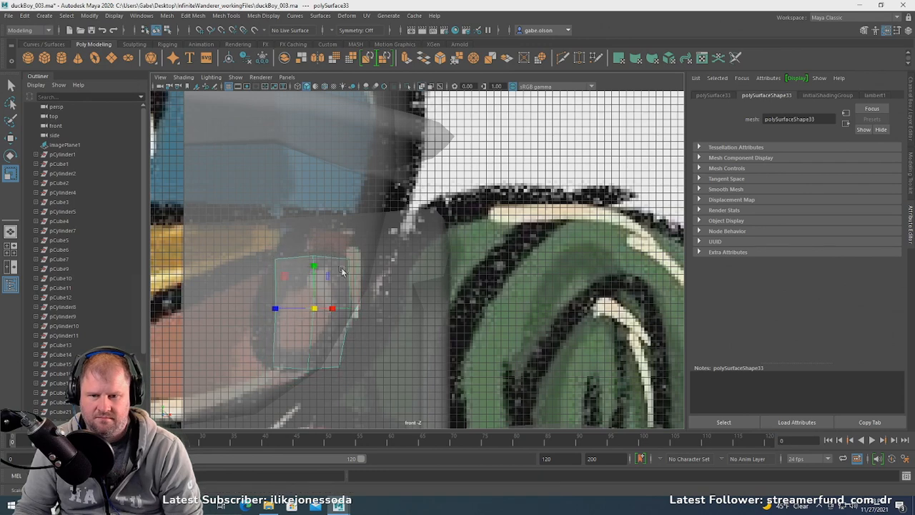
pyautogui.moveTo(347, 242); pyautogui.dragTo(315, 242, button='right')
pyautogui.keyDown('shift'); pyautogui.click(349, 268); pyautogui.keyUp('shift')
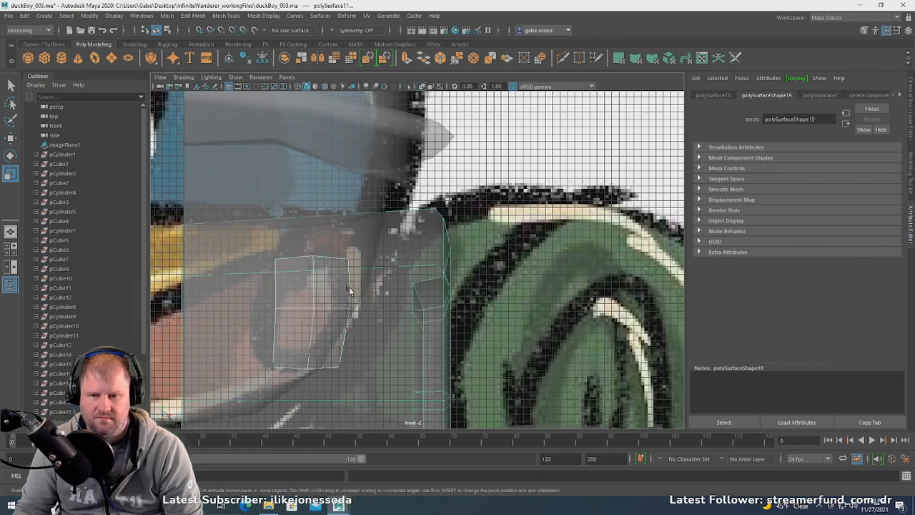
pyautogui.click(332, 329)
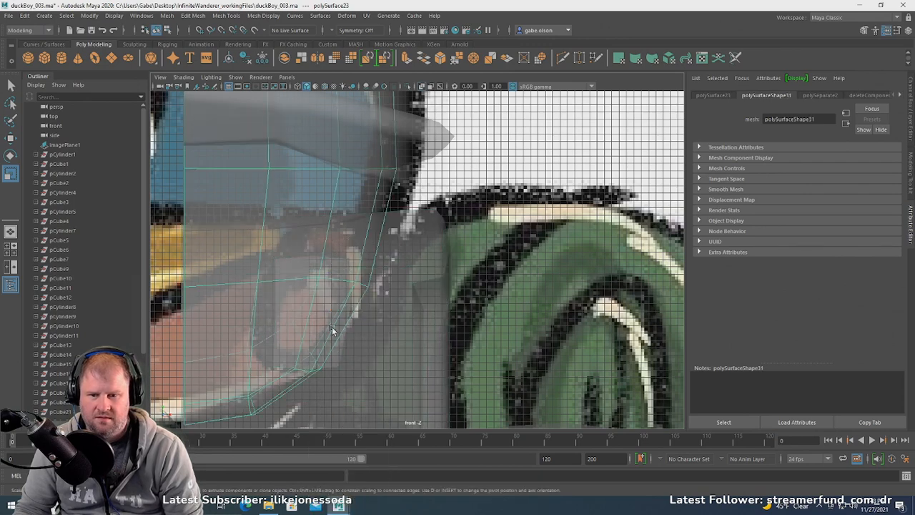
pyautogui.keyDown('shift'); pyautogui.click(290, 320); pyautogui.keyUp('shift')
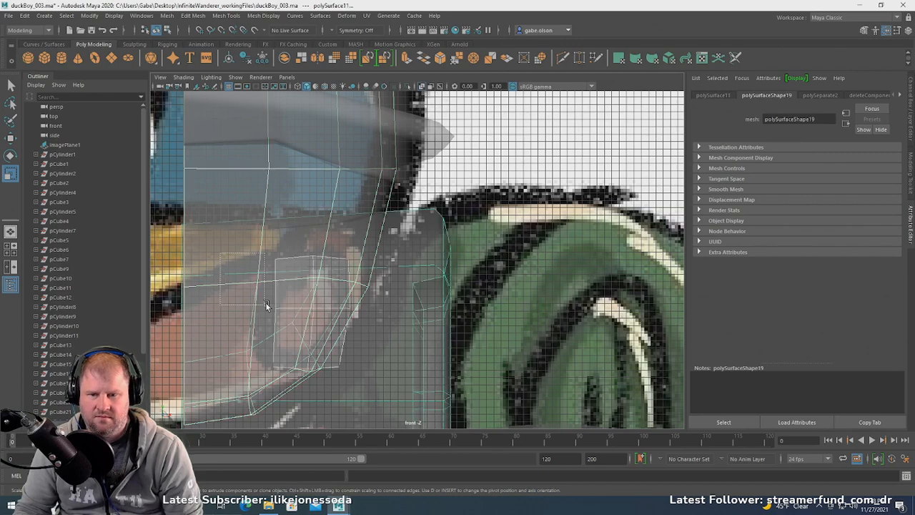
pyautogui.keyDown('ctrl'); pyautogui.moveTo(267, 305); pyautogui.dragTo(269, 307); pyautogui.keyUp('ctrl')
# - In the perspective view, move the four-face ear patch outward so it stands clear of the side of the head
pyautogui.press('space')
pyautogui.press('space')
pyautogui.keyDown('alt'); pyautogui.moveTo(433, 244); pyautogui.dragTo(392, 253); pyautogui.keyUp('alt')
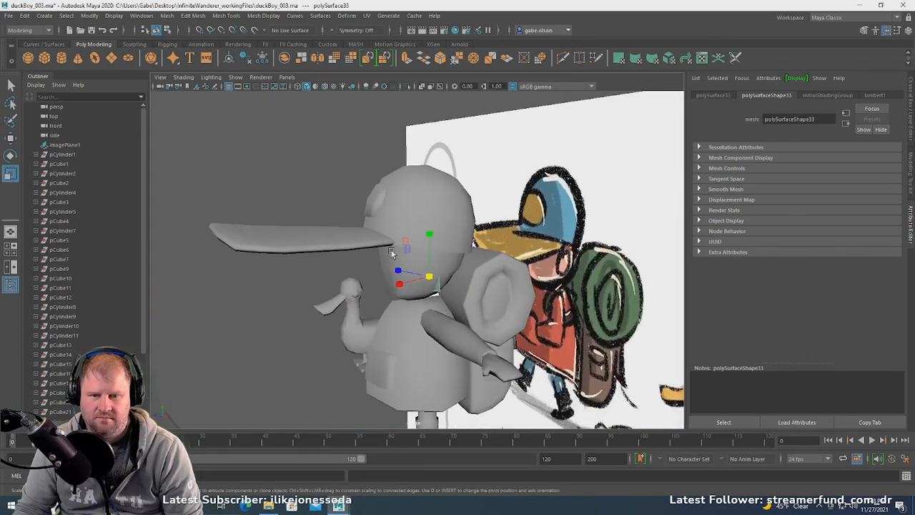
pyautogui.keyDown('alt'); pyautogui.moveTo(391, 252); pyautogui.dragTo(459, 304, button='right'); pyautogui.keyUp('alt')
pyautogui.keyDown('alt'); pyautogui.moveTo(459, 304); pyautogui.dragTo(504, 319); pyautogui.keyUp('alt')
pyautogui.press('w')
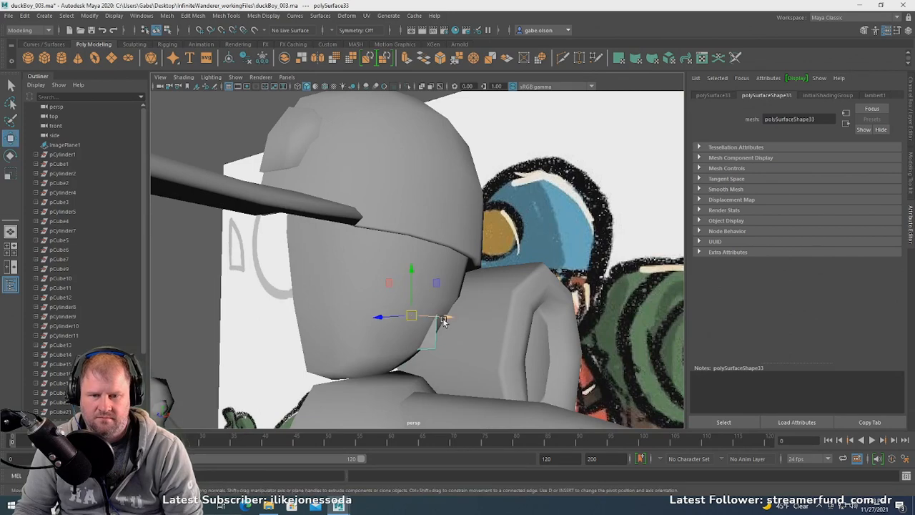
pyautogui.moveTo(444, 321); pyautogui.dragTo(490, 317)
pyautogui.keyDown('alt'); pyautogui.moveTo(491, 317); pyautogui.dragTo(566, 337, button='right'); pyautogui.keyUp('alt')
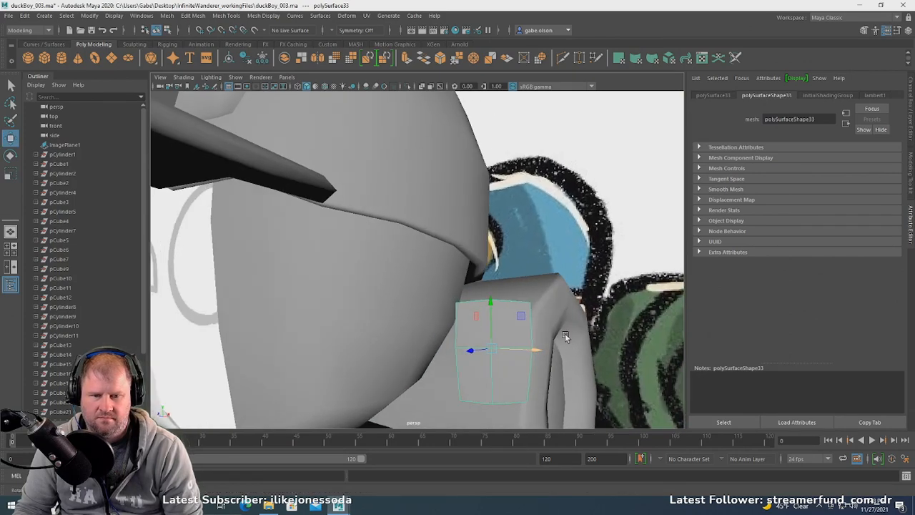
pyautogui.keyDown('alt'); pyautogui.moveTo(565, 337); pyautogui.dragTo(551, 332); pyautogui.keyUp('alt')
# - Select all vertices of the ear patch and shift them forward over the drawn ear in the front view
pyautogui.moveTo(509, 317); pyautogui.dragTo(464, 245, button='right')
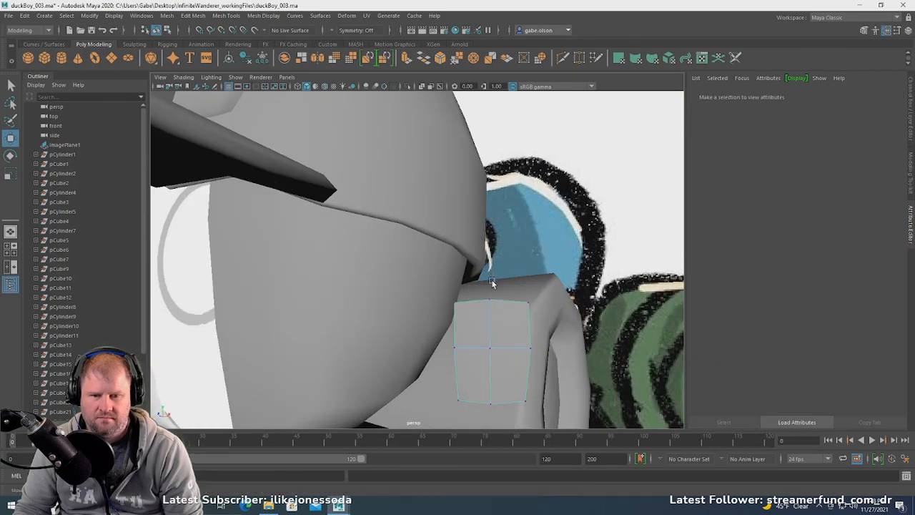
pyautogui.keyDown('alt'); pyautogui.moveTo(492, 282); pyautogui.dragTo(473, 289, button='right'); pyautogui.keyUp('alt')
pyautogui.keyDown('alt'); pyautogui.moveTo(473, 289); pyautogui.dragTo(460, 302); pyautogui.keyUp('alt')
pyautogui.moveTo(423, 225); pyautogui.dragTo(564, 417)
pyautogui.keyDown('alt'); pyautogui.moveTo(501, 350); pyautogui.dragTo(326, 342); pyautogui.keyUp('alt')
pyautogui.keyDown('alt'); pyautogui.moveTo(328, 344); pyautogui.dragTo(403, 352); pyautogui.keyUp('alt')
pyautogui.press('space')
pyautogui.press('space')
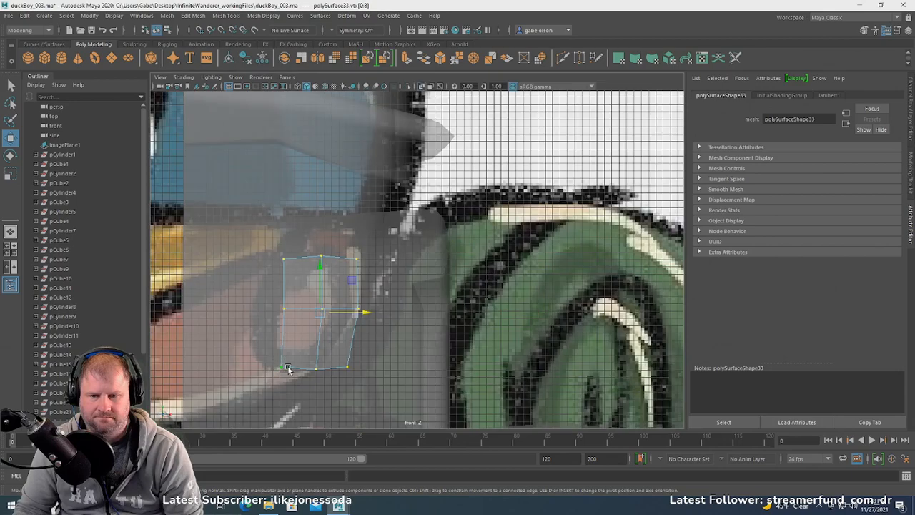
pyautogui.keyDown('alt'); pyautogui.moveTo(288, 369); pyautogui.dragTo(338, 331, button='right'); pyautogui.keyUp('alt')
pyautogui.keyDown('alt'); pyautogui.moveTo(338, 330); pyautogui.dragTo(406, 310, button='middle'); pyautogui.keyUp('alt')
pyautogui.moveTo(395, 314); pyautogui.dragTo(362, 317)
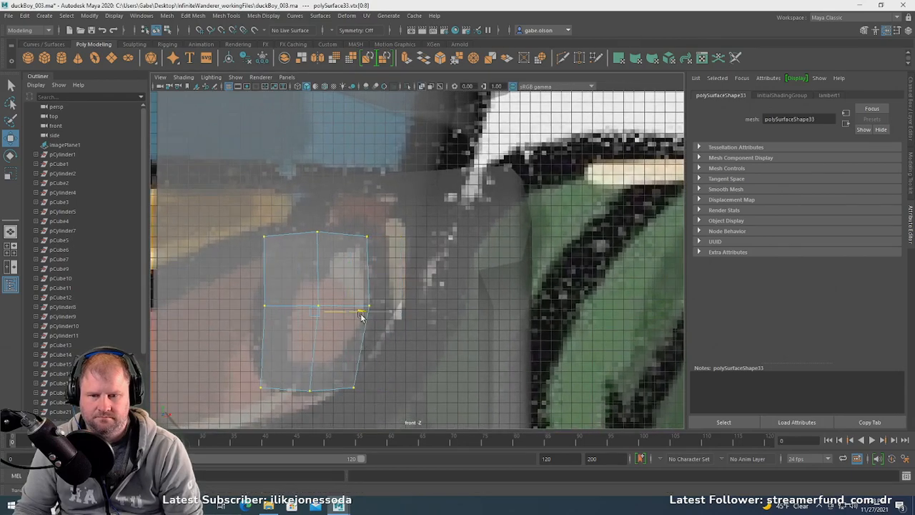
# - Reposition the patch's outer vertices one by one in the front view to round its outline to the drawn ear
pyautogui.click(353, 387)
pyautogui.moveTo(354, 387); pyautogui.dragTo(357, 370)
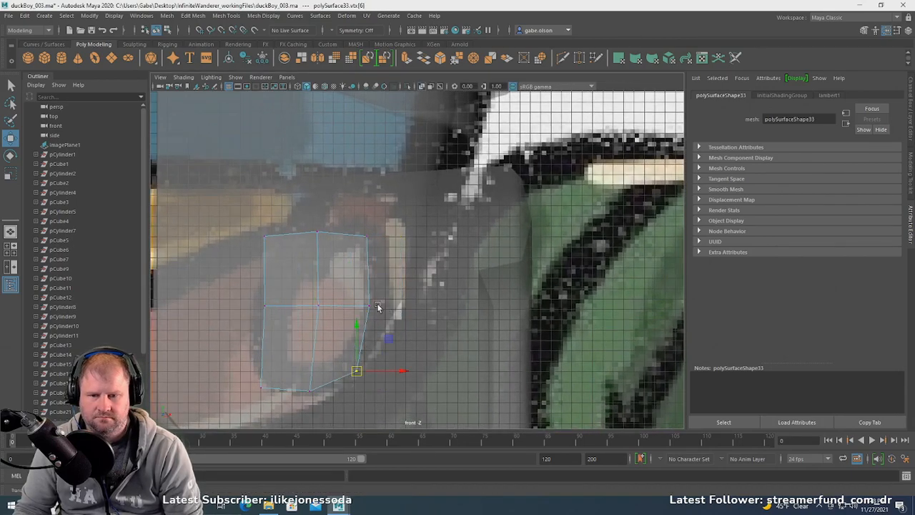
pyautogui.moveTo(386, 315)
pyautogui.mouseDown()
pyautogui.moveTo(338, 280)
pyautogui.moveTo(376, 302)
pyautogui.mouseUp()
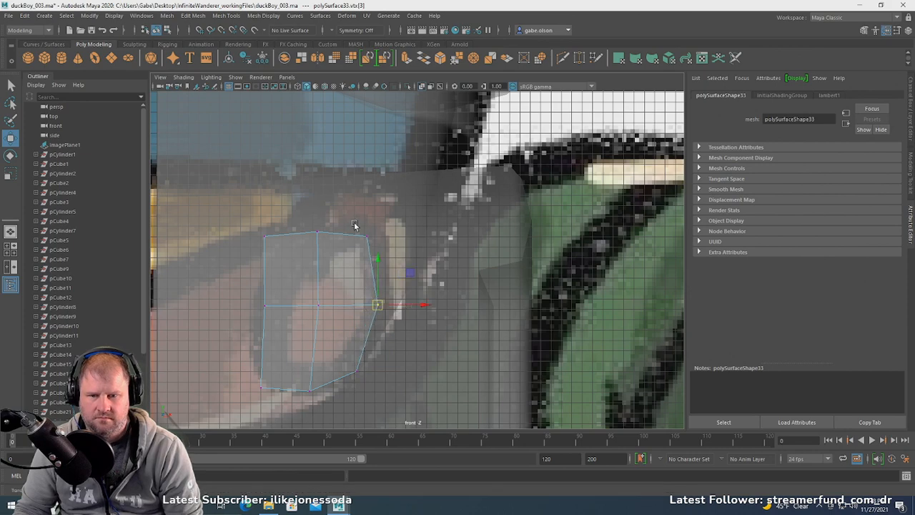
pyautogui.moveTo(355, 224); pyautogui.dragTo(373, 236)
pyautogui.moveTo(310, 207); pyautogui.dragTo(339, 249)
pyautogui.moveTo(322, 228)
pyautogui.mouseDown()
pyautogui.moveTo(339, 218)
pyautogui.moveTo(326, 229)
pyautogui.mouseUp()
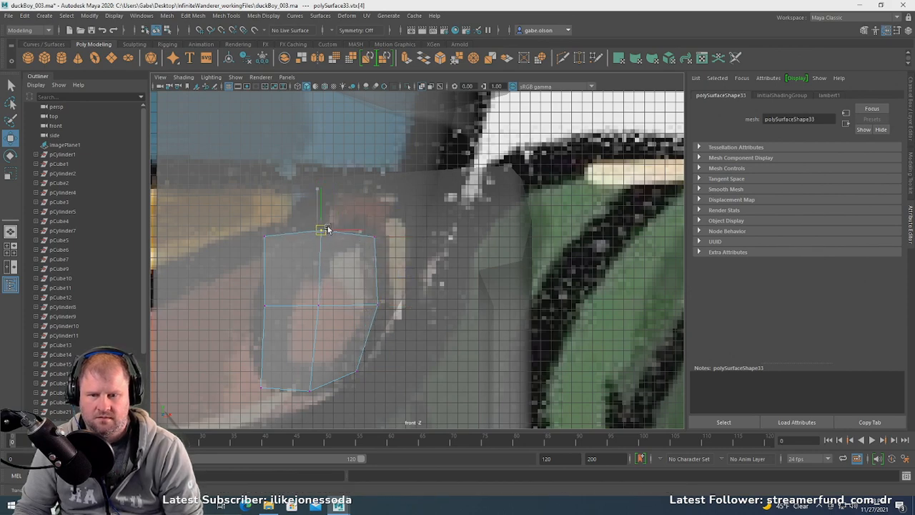
pyautogui.moveTo(259, 221); pyautogui.dragTo(272, 268)
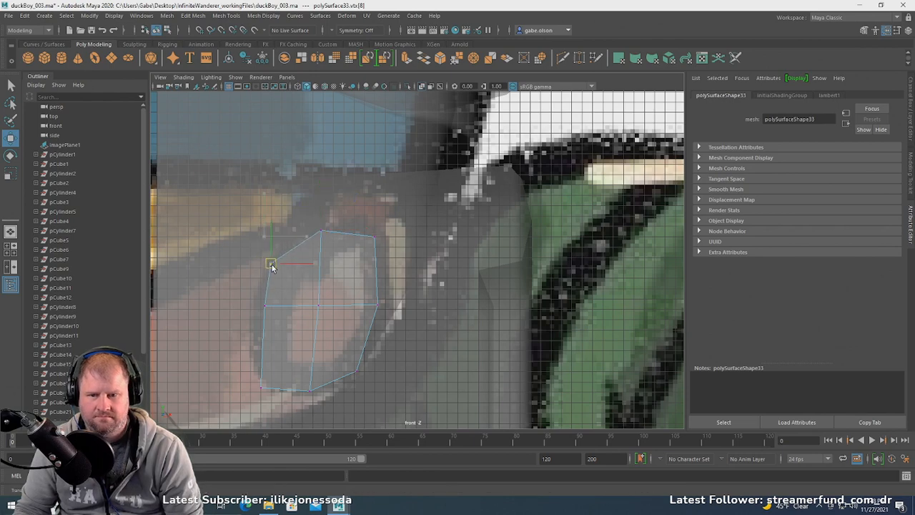
pyautogui.moveTo(236, 373); pyautogui.dragTo(269, 365)
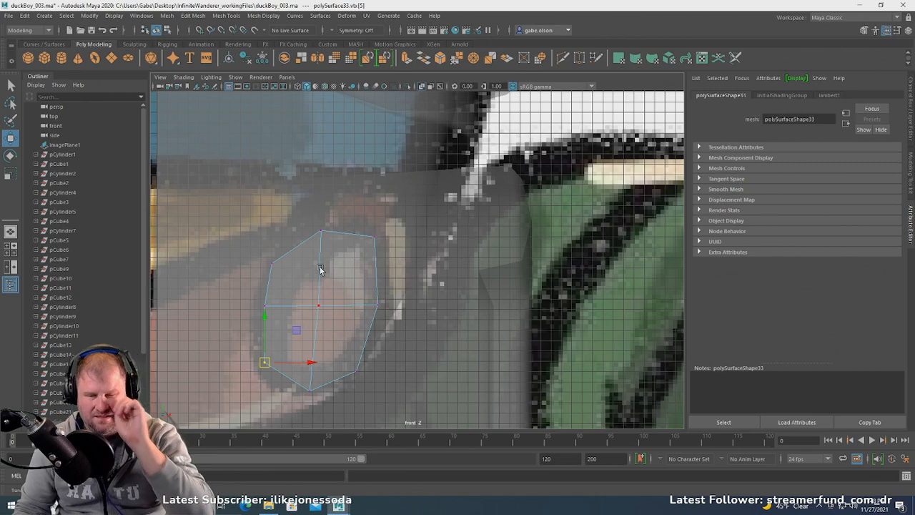
# - Cut a new edge across the upper half of the ear patch, from the upper front corner to the rear edge
pyautogui.scroll(3, 407, 272)
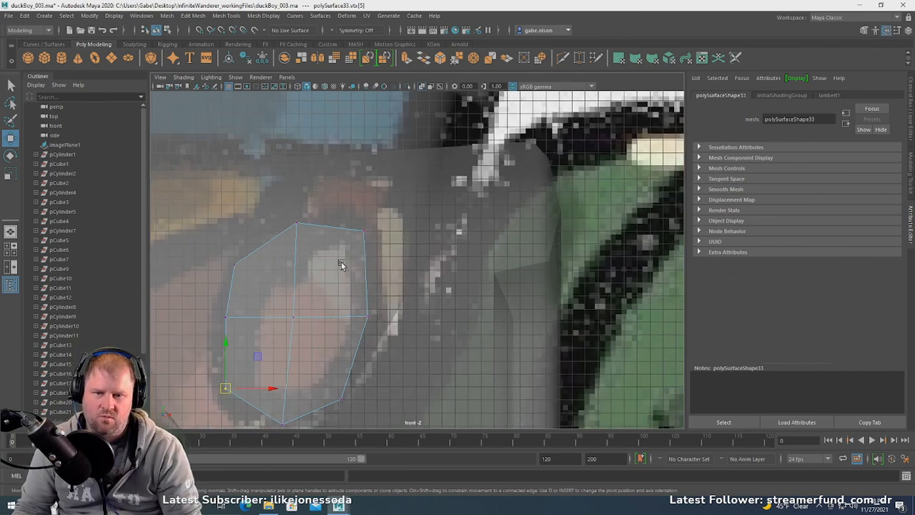
pyautogui.moveTo(282, 258); pyautogui.dragTo(333, 229, button='right')
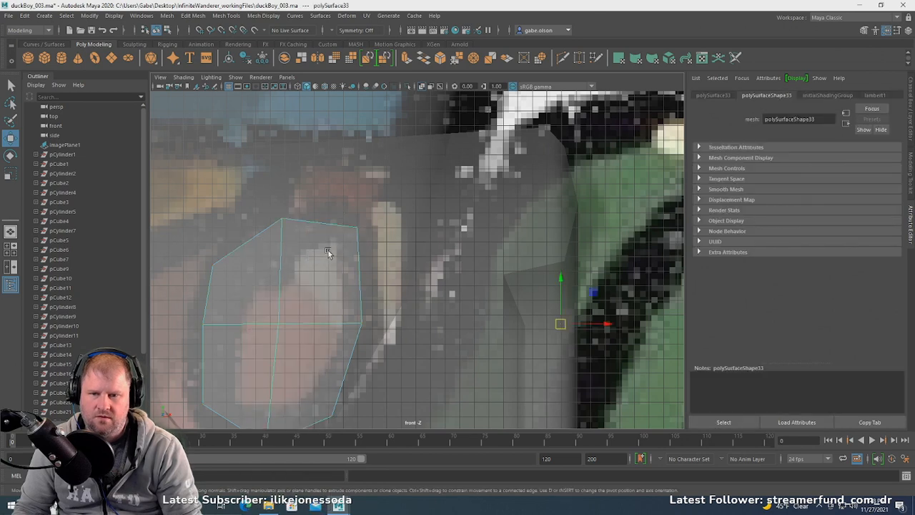
pyautogui.keyDown('shift'); pyautogui.moveTo(292, 252); pyautogui.dragTo(247, 251, button='right'); pyautogui.keyUp('shift')
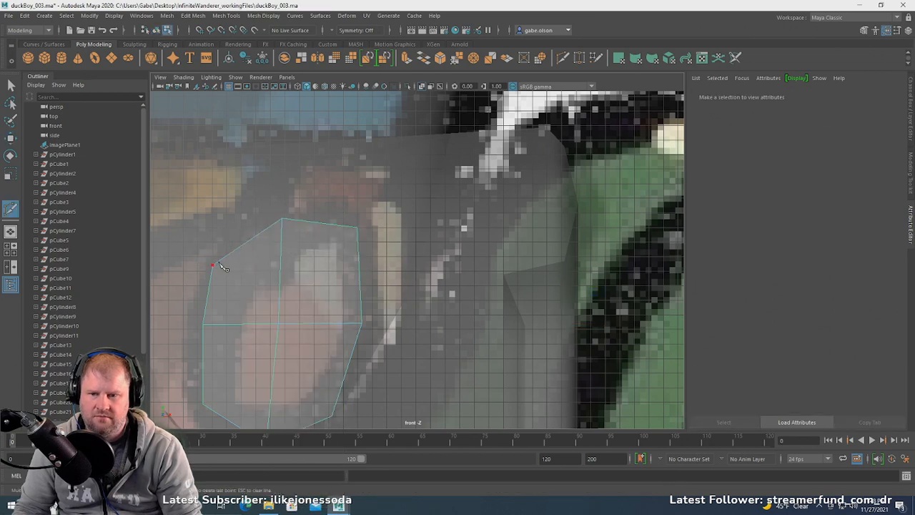
pyautogui.click(214, 265)
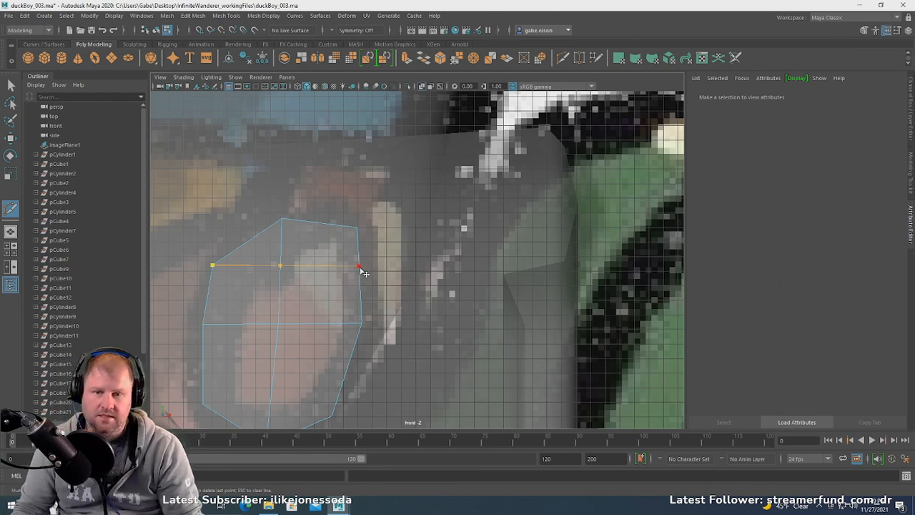
pyautogui.click(360, 268)
pyautogui.press('w')
# - Cut a second edge across the lower half of the ear patch, from the lower front corner to the rear edge
pyautogui.press('g')
pyautogui.click(278, 324)
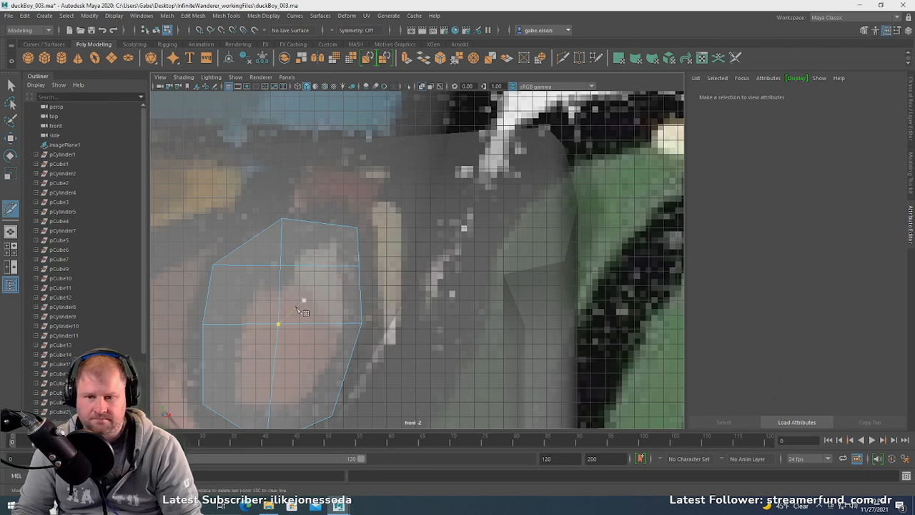
pyautogui.click(203, 405)
pyautogui.click(272, 385)
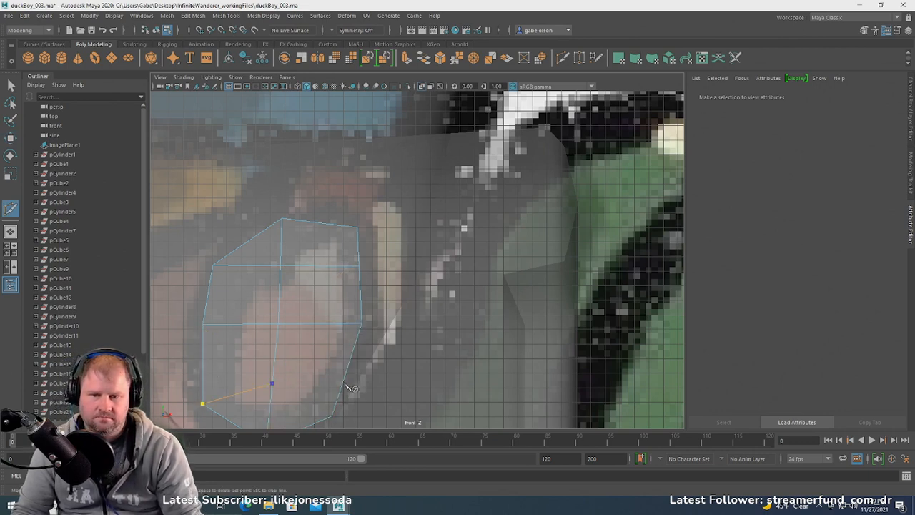
pyautogui.click(348, 371)
pyautogui.scroll(-2, 339, 316)
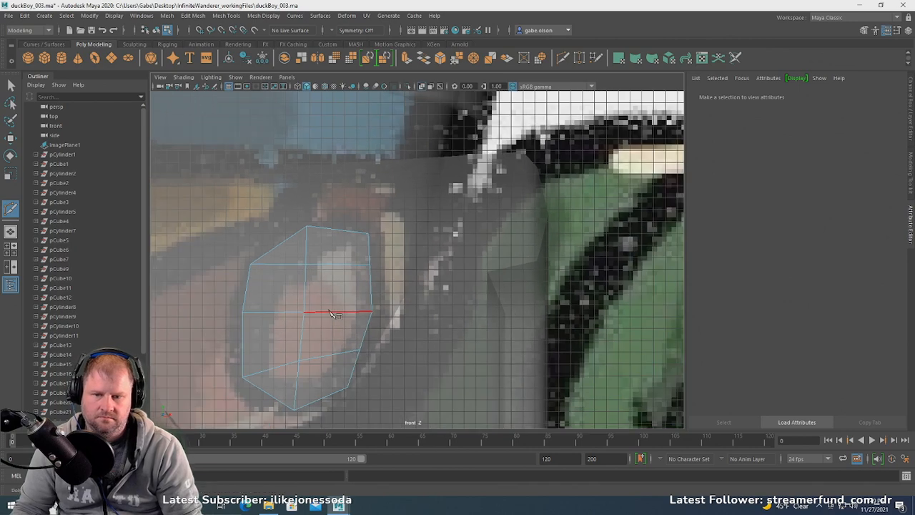
pyautogui.press('w')
# - Adjust the vertices along the ear's rear edge, from the lower corner to the top corner, into a smooth curve
pyautogui.scroll(2, 331, 305)
pyautogui.keyDown('alt'); pyautogui.moveTo(368, 394); pyautogui.dragTo(374, 306, button='middle'); pyautogui.keyUp('alt')
pyautogui.moveTo(300, 242); pyautogui.dragTo(246, 242, button='right')
pyautogui.moveTo(341, 332); pyautogui.dragTo(323, 349)
pyautogui.click(355, 286)
pyautogui.moveTo(356, 286); pyautogui.dragTo(362, 293)
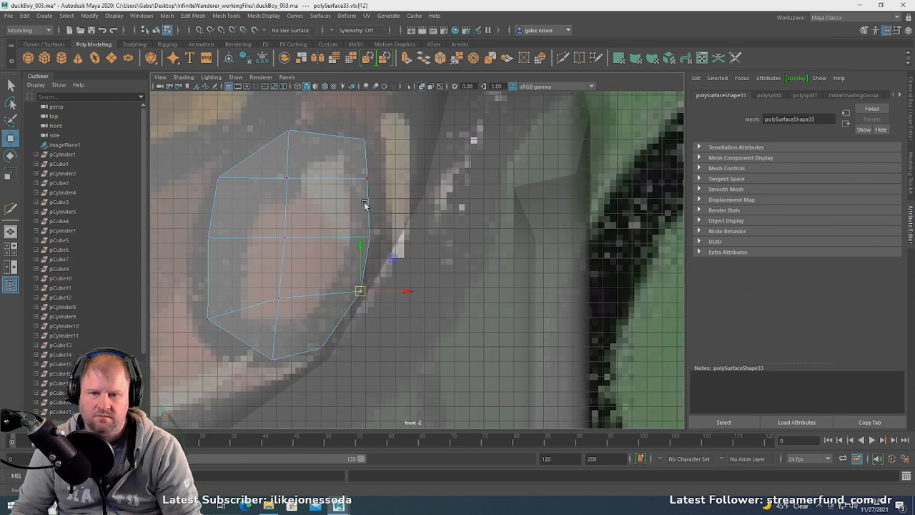
pyautogui.click(369, 237)
pyautogui.moveTo(378, 236)
pyautogui.mouseDown()
pyautogui.moveTo(398, 238)
pyautogui.moveTo(381, 237)
pyautogui.mouseUp()
pyautogui.click(367, 178)
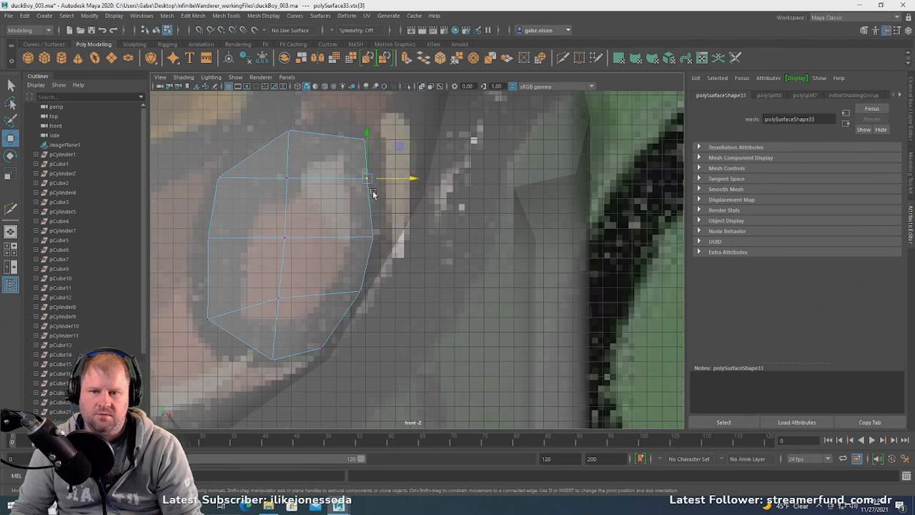
pyautogui.moveTo(367, 178); pyautogui.dragTo(344, 123)
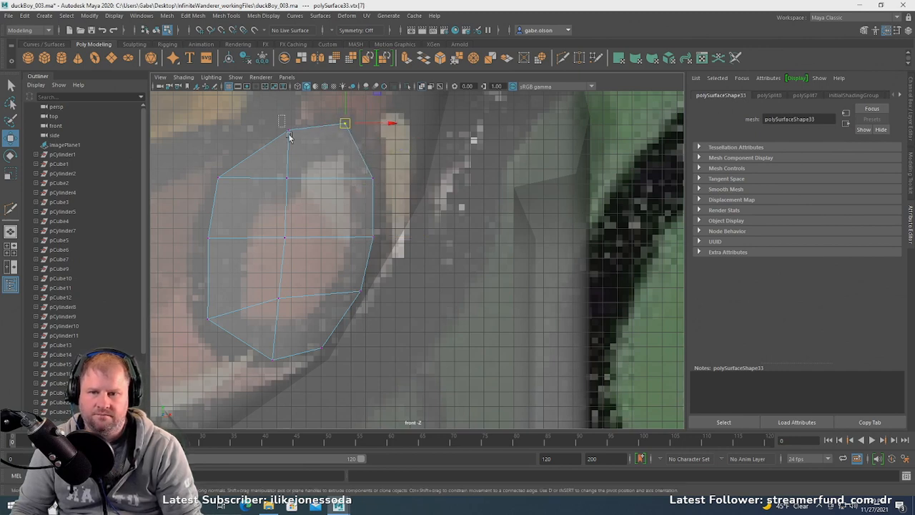
# - Move the ear's top middle vertex forward and lower the upper front vertex to round the front of the outline
pyautogui.moveTo(289, 136); pyautogui.dragTo(294, 141)
pyautogui.moveTo(289, 132); pyautogui.dragTo(274, 133)
pyautogui.moveTo(195, 172); pyautogui.dragTo(219, 192)
pyautogui.moveTo(219, 178); pyautogui.dragTo(214, 191)
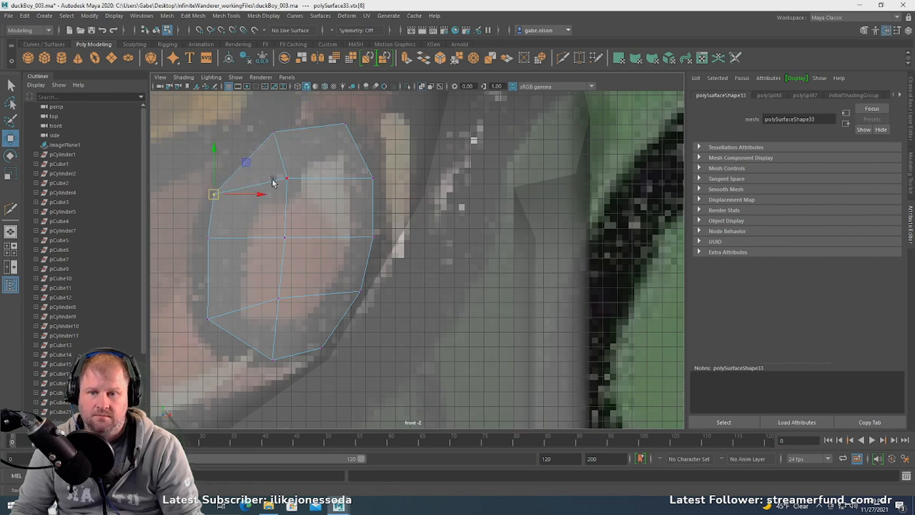
# - Shift the three interior vertices of the ear toward its rear edge to form a wide front and narrow rear strip
pyautogui.moveTo(272, 178); pyautogui.dragTo(313, 178)
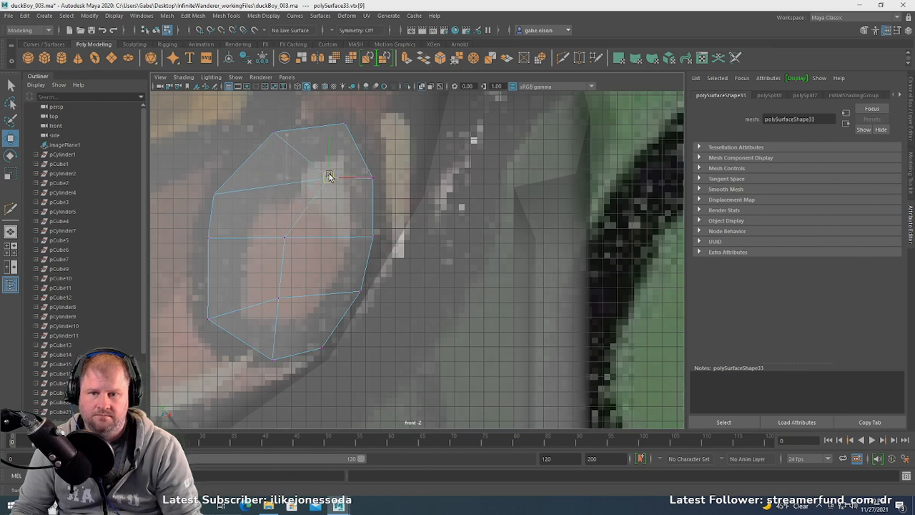
pyautogui.click(286, 237)
pyautogui.moveTo(286, 236); pyautogui.dragTo(322, 240)
pyautogui.click(278, 297)
pyautogui.moveTo(279, 299); pyautogui.dragTo(321, 302)
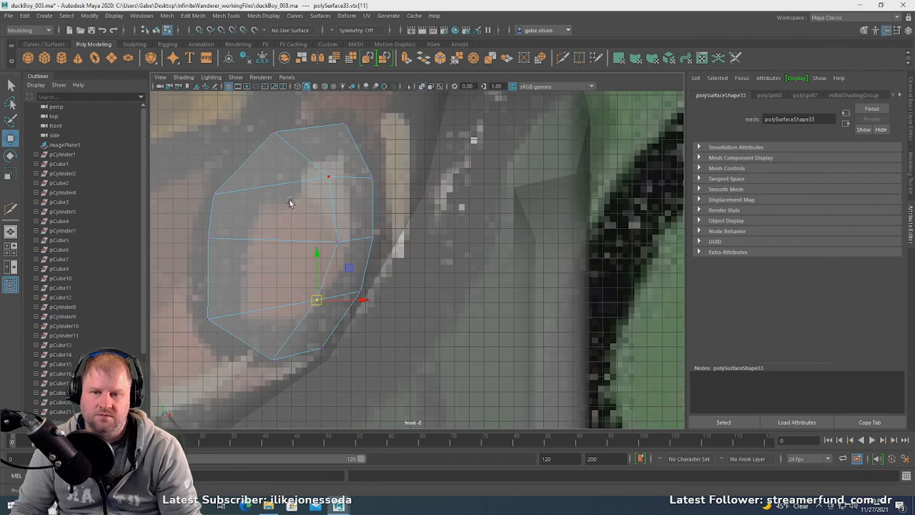
# - In the perspective view, return the ear to object mode and place its pivot on the front edge's middle vertex
pyautogui.scroll(-1, 333, 190)
pyautogui.press('space')
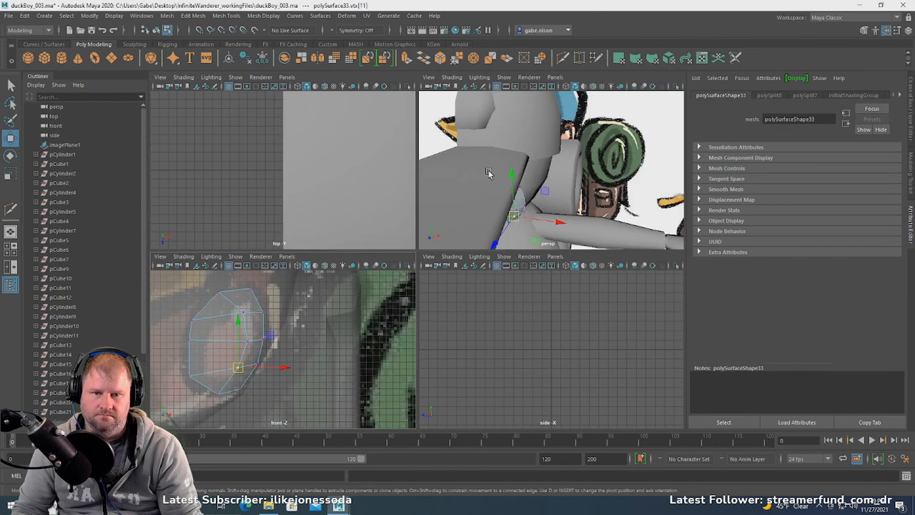
pyautogui.press('space')
pyautogui.keyDown('alt'); pyautogui.moveTo(389, 271); pyautogui.dragTo(399, 168); pyautogui.keyUp('alt')
pyautogui.moveTo(349, 190); pyautogui.dragTo(376, 162, button='right')
pyautogui.scroll(-3, 377, 200)
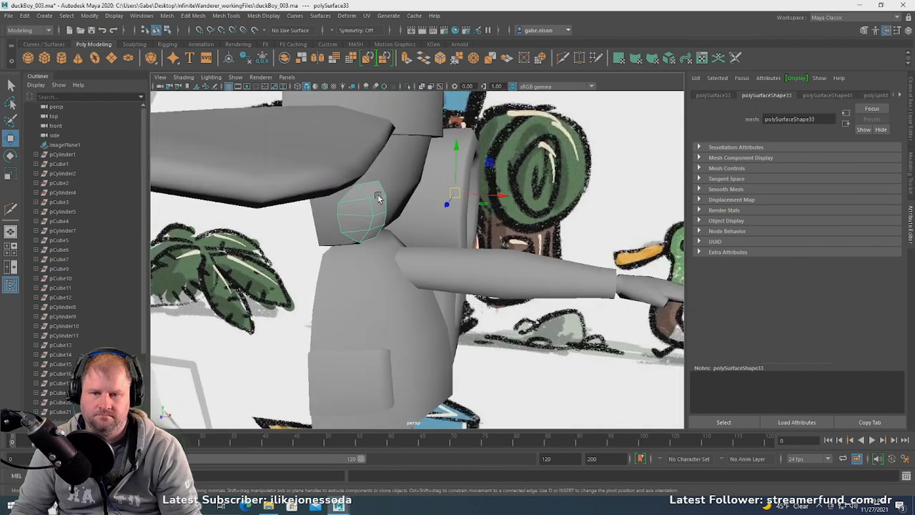
pyautogui.scroll(4, 285, 177)
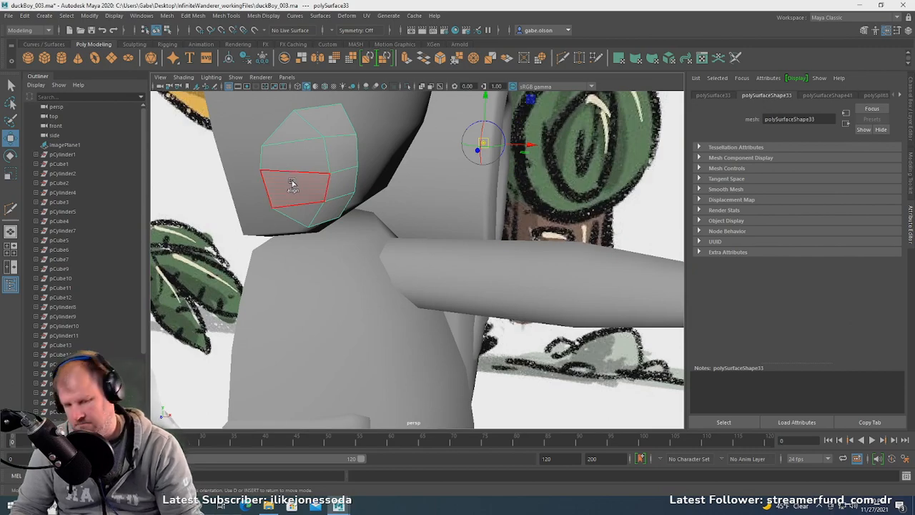
pyautogui.click(262, 172)
# - Scale the ear patch along its depth axis from the front-edge pivot to flatten its curve
pyautogui.scroll(-4, 406, 196)
pyautogui.keyDown('alt'); pyautogui.moveTo(406, 198); pyautogui.dragTo(394, 169); pyautogui.keyUp('alt')
pyautogui.press('e')
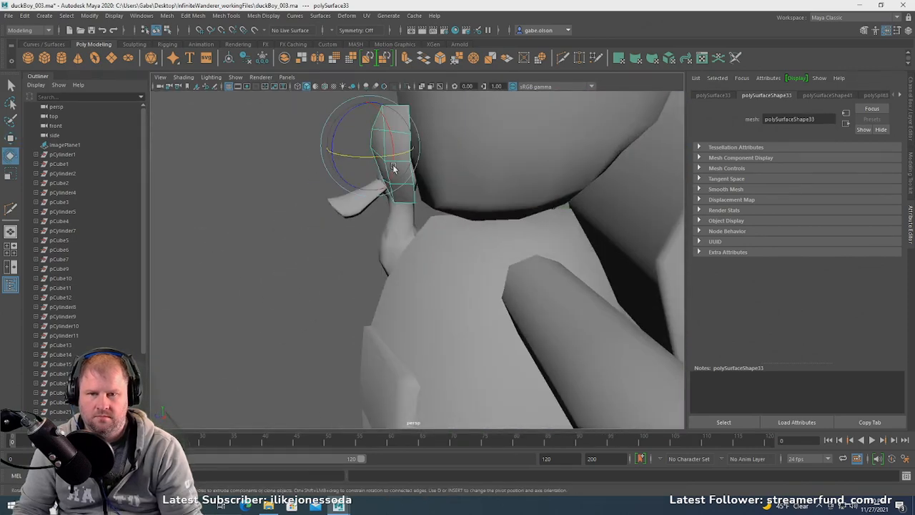
pyautogui.press('r')
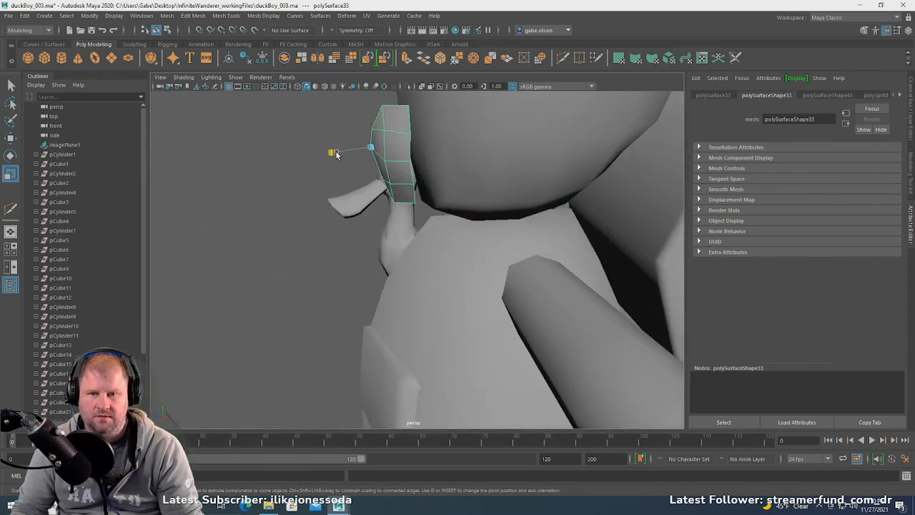
pyautogui.moveTo(335, 154); pyautogui.dragTo(458, 226)
pyautogui.press('e')
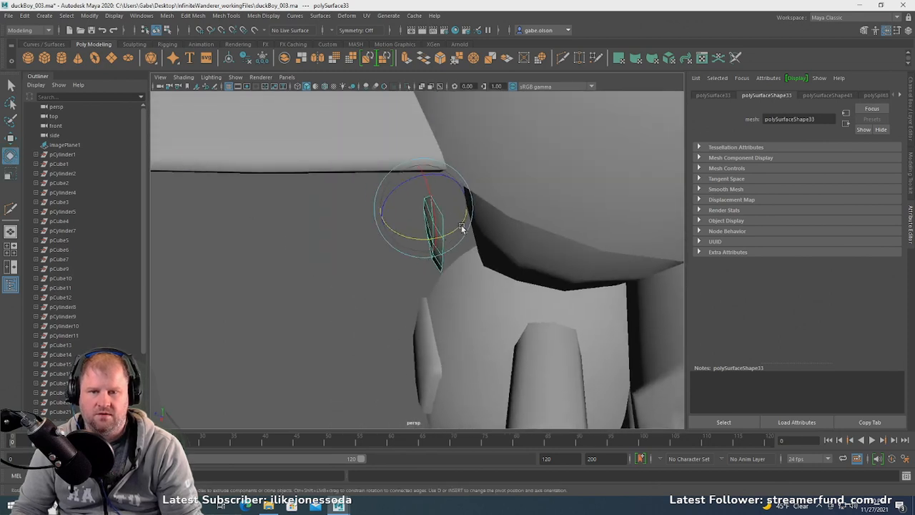
pyautogui.press('w')
# - Select all vertices of the ear patch, snap the pivot to the front edge's middle vertex, and rotate them to straighten the ear
pyautogui.keyDown('alt'); pyautogui.moveTo(402, 227); pyautogui.dragTo(417, 196); pyautogui.keyUp('alt')
pyautogui.moveTo(417, 196); pyautogui.dragTo(412, 162, button='right')
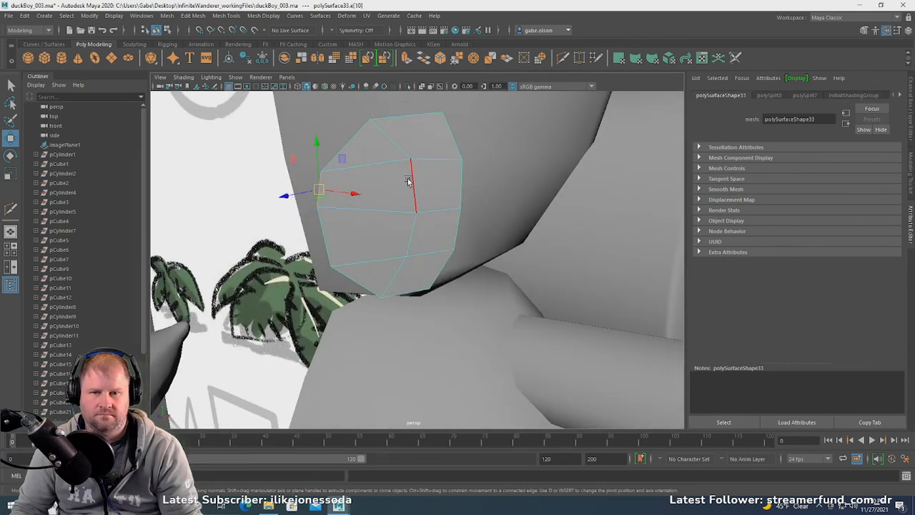
pyautogui.keyDown('alt'); pyautogui.moveTo(407, 186); pyautogui.dragTo(445, 158); pyautogui.keyUp('alt')
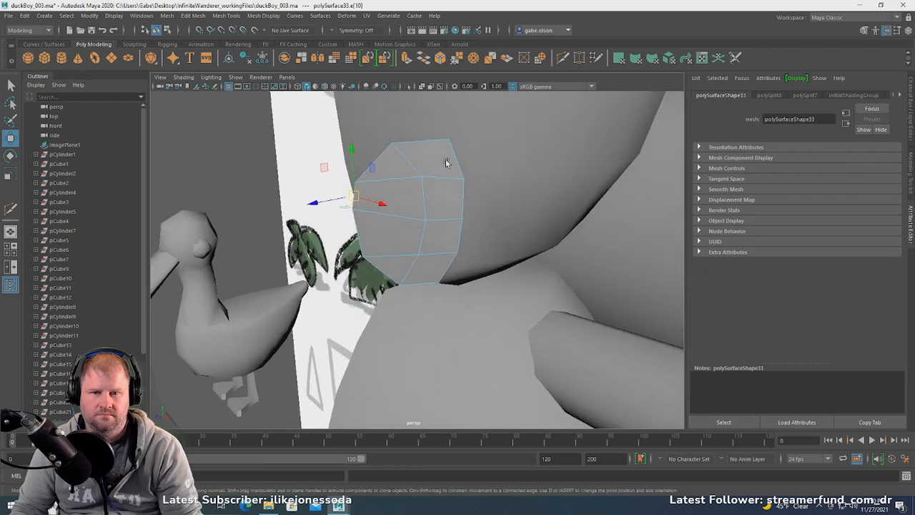
pyautogui.moveTo(446, 156); pyautogui.dragTo(386, 146, button='right')
pyautogui.click(444, 138)
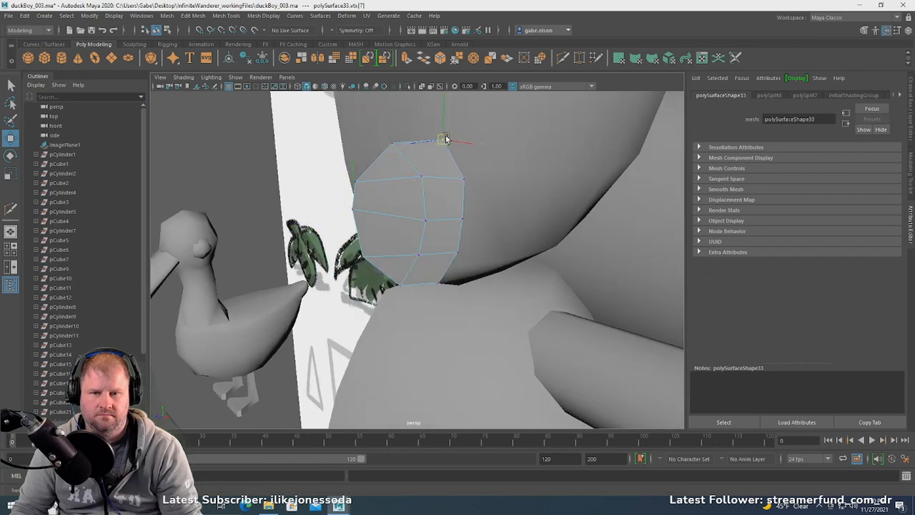
pyautogui.keyDown('alt'); pyautogui.moveTo(435, 146); pyautogui.dragTo(345, 164); pyautogui.keyUp('alt')
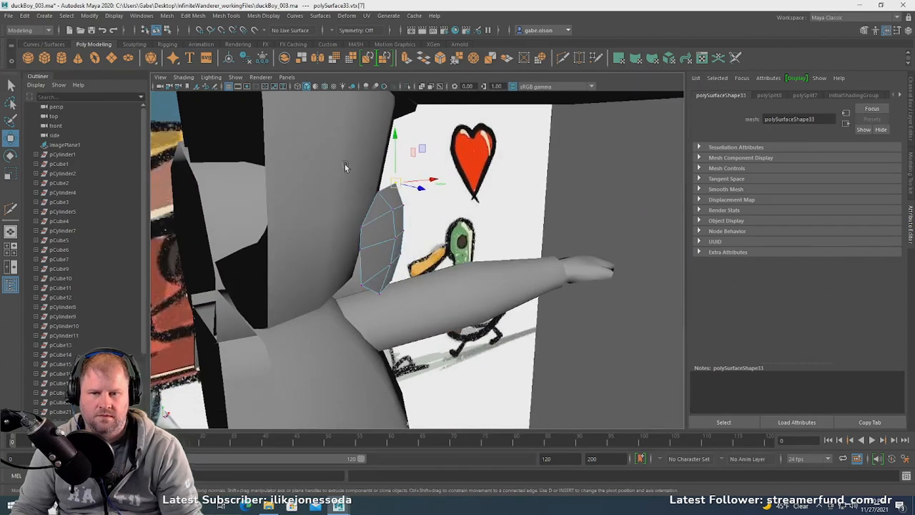
pyautogui.moveTo(425, 324); pyautogui.dragTo(425, 324)
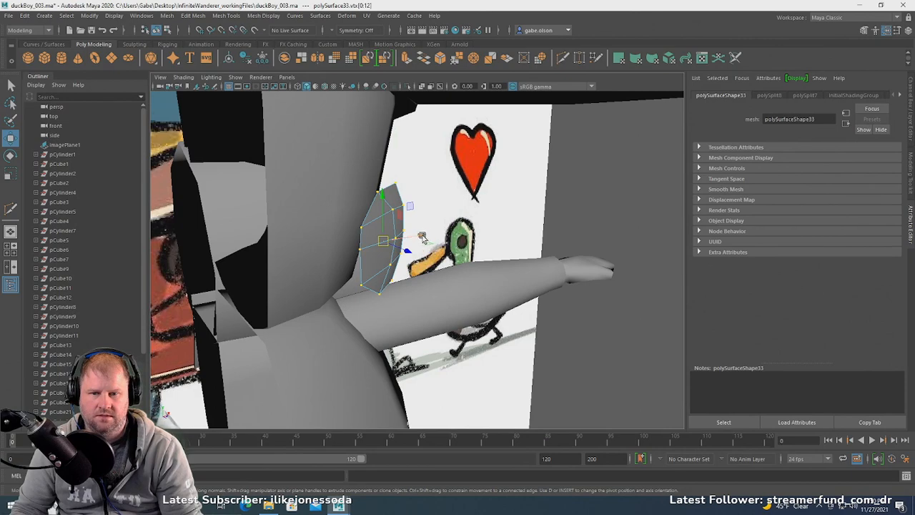
pyautogui.moveTo(422, 236); pyautogui.dragTo(438, 252)
pyautogui.press('d')
pyautogui.press('v')
pyautogui.press('e')
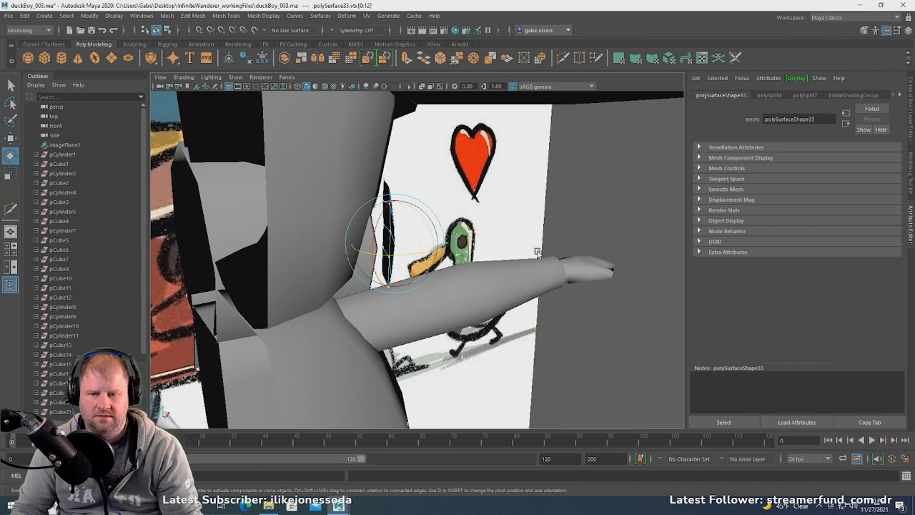
pyautogui.keyDown('alt'); pyautogui.moveTo(538, 254); pyautogui.dragTo(504, 249); pyautogui.keyUp('alt')
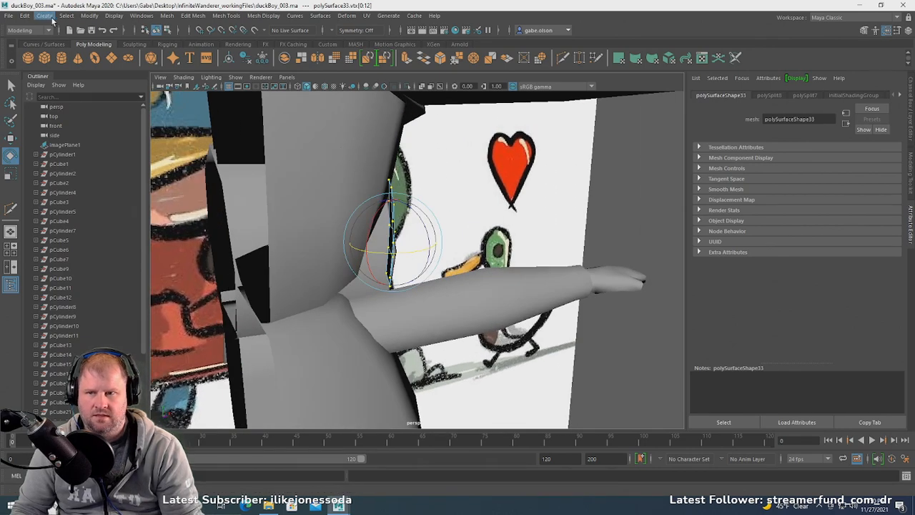
# - Freeze the ear patch's transformations and return it to object mode
pyautogui.click(90, 15)
pyautogui.click(143, 63)
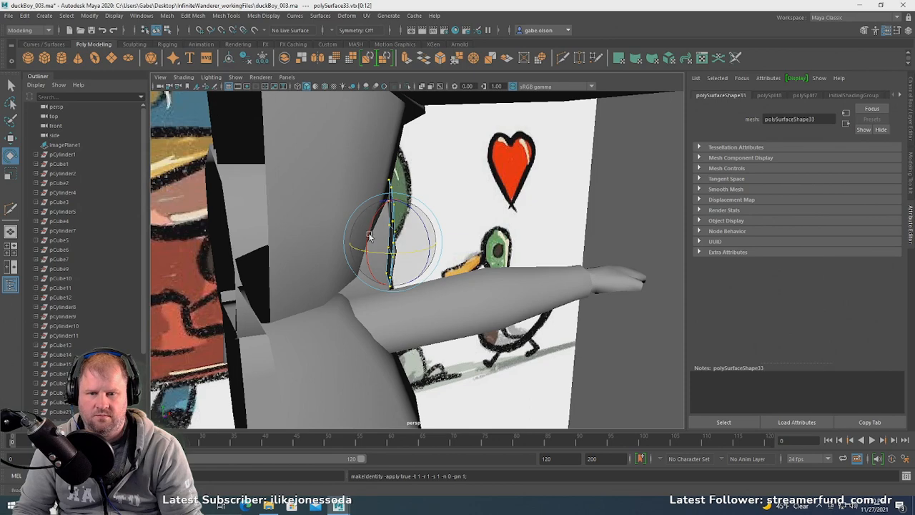
pyautogui.press('r')
pyautogui.press('w')
pyautogui.press('f')
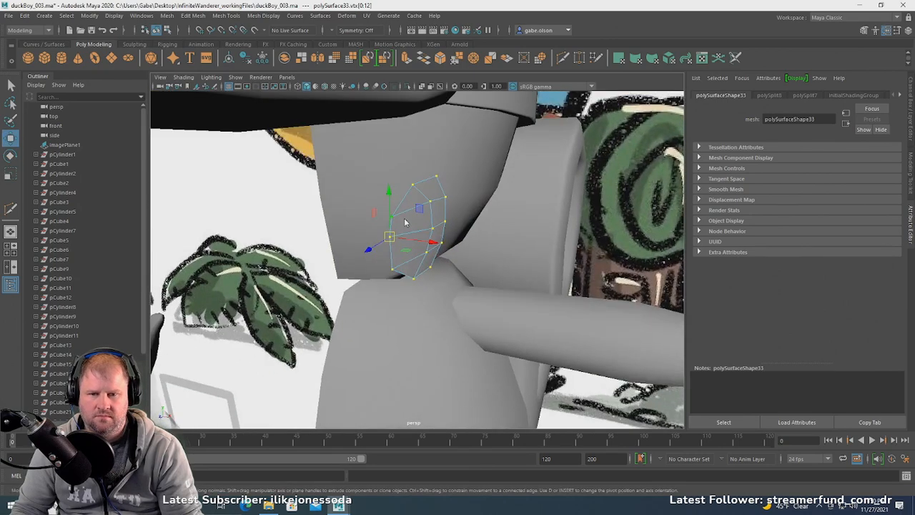
pyautogui.click(423, 221)
pyautogui.click(423, 218)
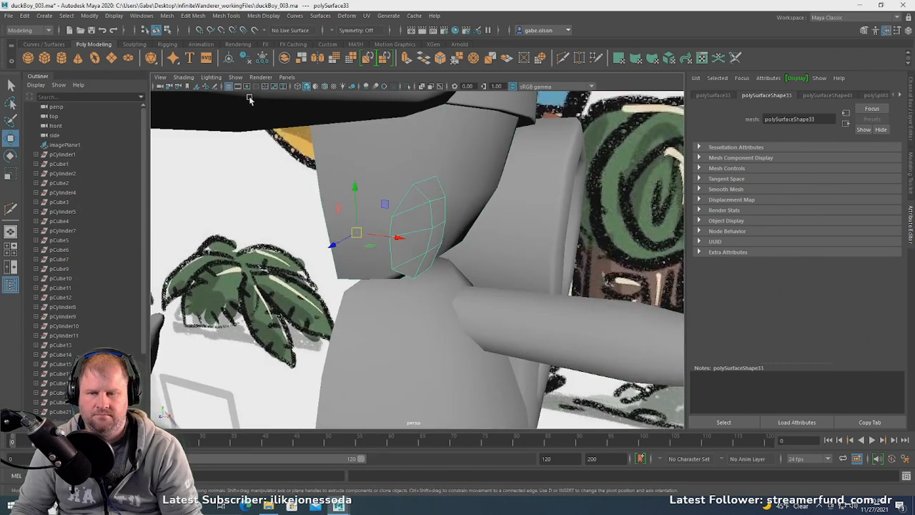
# - Place the ear object's pivot on the front edge's middle vertex and freeze its transformations again
pyautogui.keyDown('alt'); pyautogui.moveTo(397, 184); pyautogui.dragTo(389, 240); pyautogui.keyUp('alt')
pyautogui.press('d')
pyautogui.press('r')
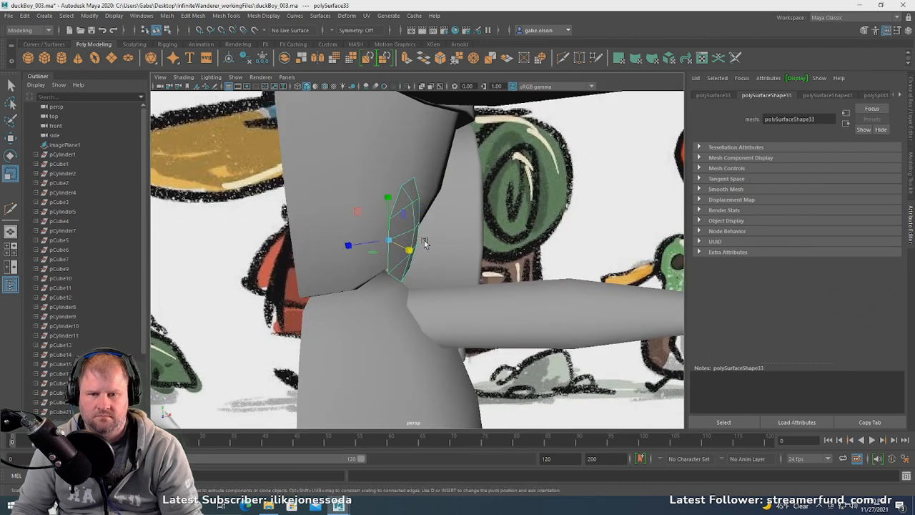
pyautogui.press('w')
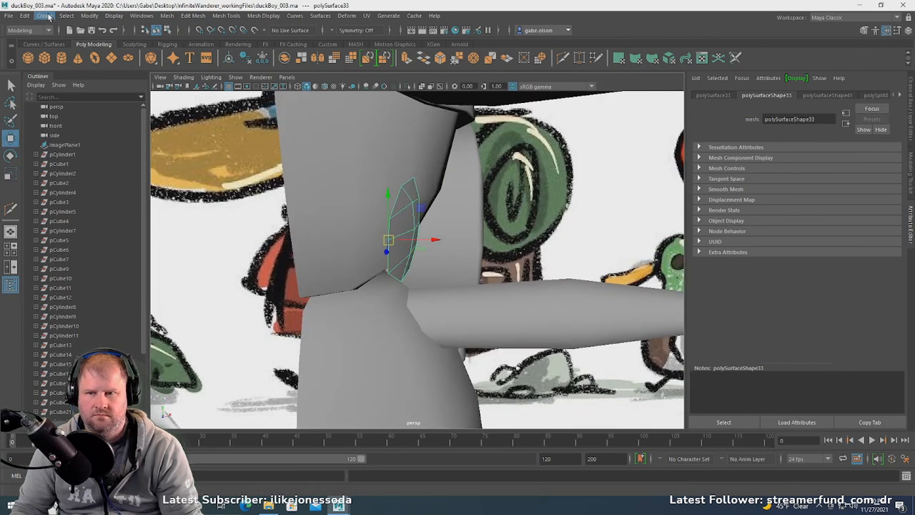
pyautogui.click(89, 16)
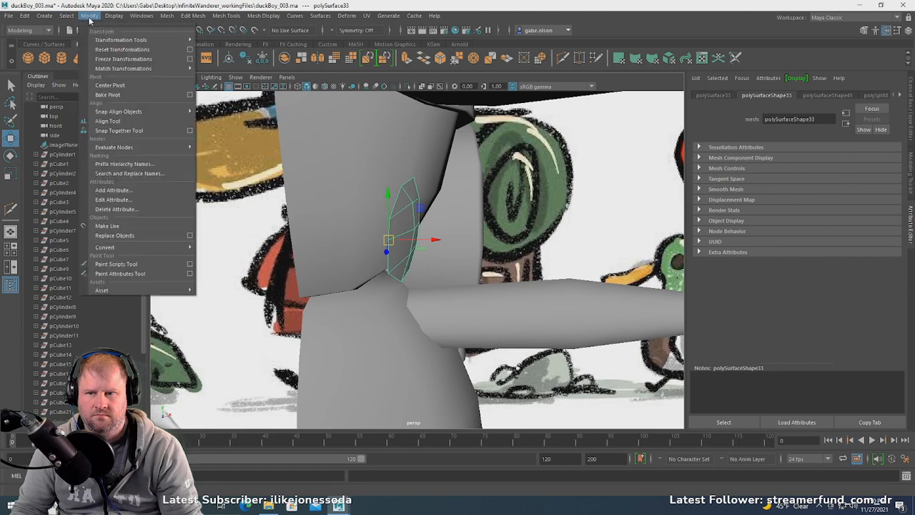
pyautogui.click(141, 60)
# - Scale the ear patch along its sideways axis from the front-edge pivot to adjust its curve
pyautogui.keyDown('alt'); pyautogui.moveTo(297, 191); pyautogui.dragTo(361, 196); pyautogui.keyUp('alt')
pyautogui.press('e')
pyautogui.press('r')
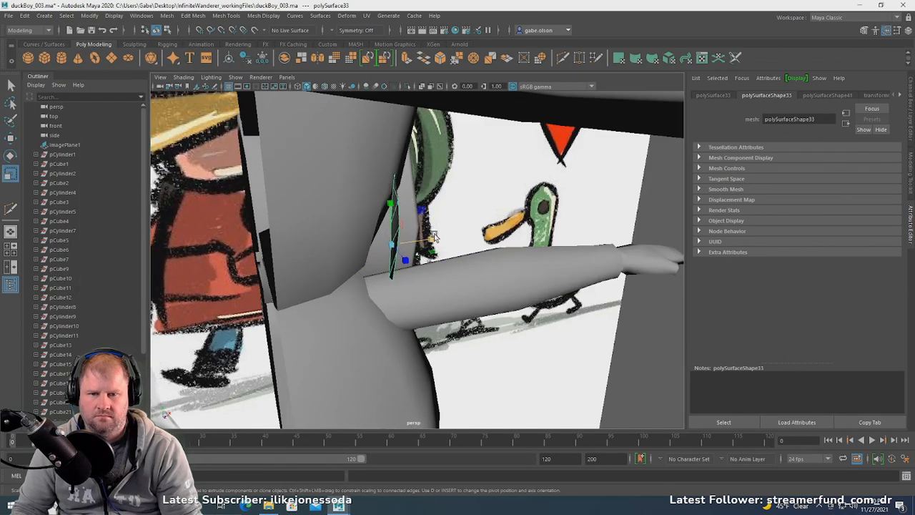
pyautogui.moveTo(435, 236); pyautogui.dragTo(468, 246)
pyautogui.press('w')
# - Raise the ear on the side of the head so its top sits closer to the hat's rim
pyautogui.press('space')
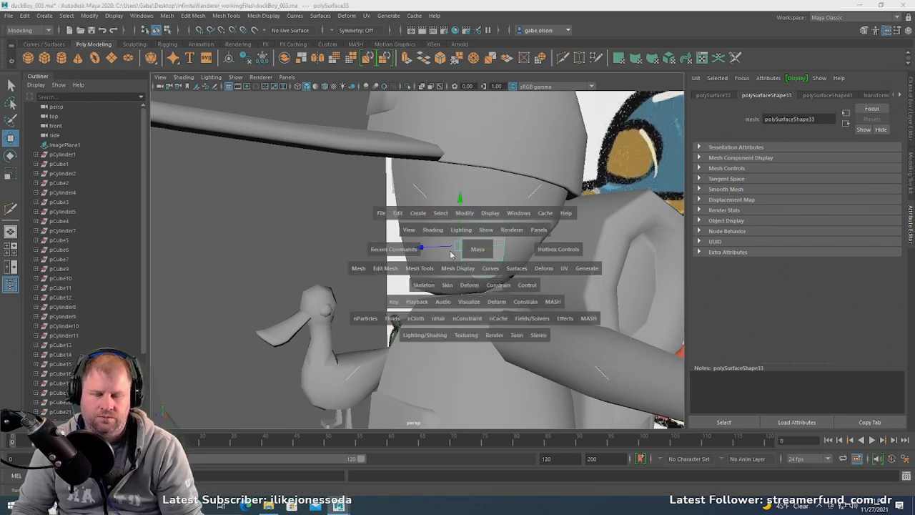
pyautogui.press('space')
pyautogui.press('space')
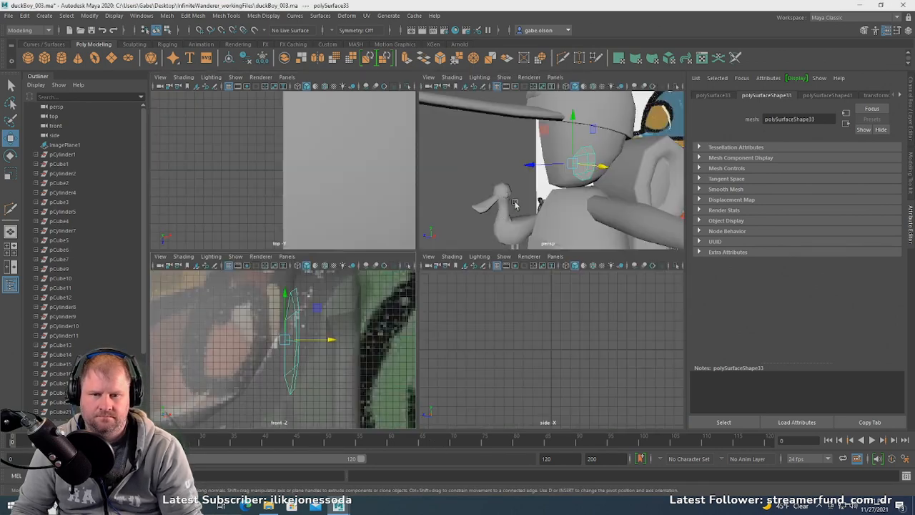
pyautogui.press('space')
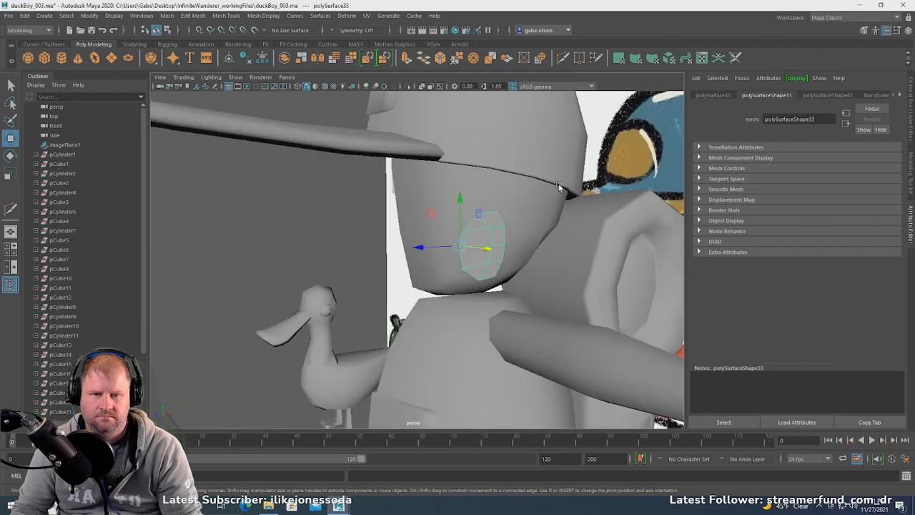
pyautogui.keyDown('alt'); pyautogui.moveTo(400, 254); pyautogui.dragTo(441, 231); pyautogui.keyUp('alt')
pyautogui.keyDown('alt'); pyautogui.moveTo(440, 231); pyautogui.dragTo(572, 268, button='right'); pyautogui.keyUp('alt')
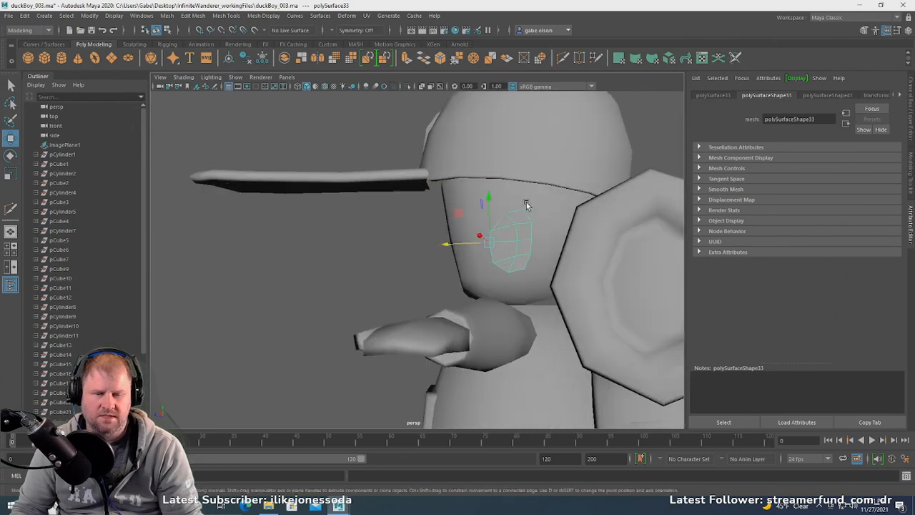
pyautogui.keyDown('alt'); pyautogui.moveTo(527, 205); pyautogui.dragTo(522, 224); pyautogui.keyUp('alt')
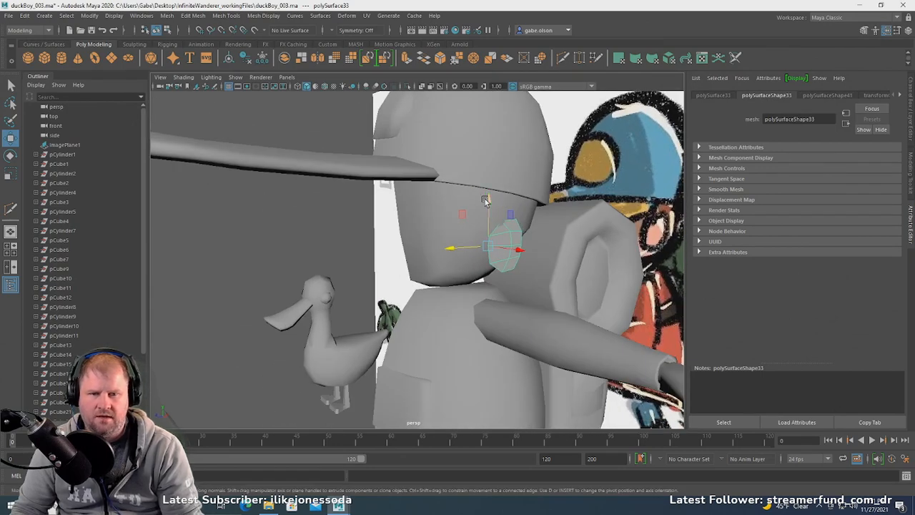
pyautogui.moveTo(486, 201); pyautogui.dragTo(509, 216)
# - Rotate the ear around its front-edge pivot so its upper rear part flares away from the head
pyautogui.press('e')
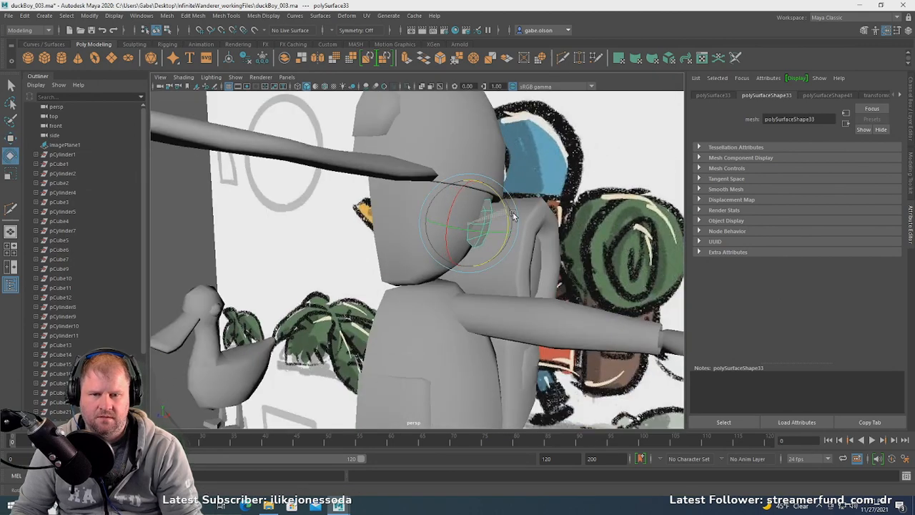
pyautogui.keyDown('alt'); pyautogui.moveTo(510, 219); pyautogui.dragTo(437, 250); pyautogui.keyUp('alt')
pyautogui.moveTo(493, 273)
pyautogui.mouseDown()
pyautogui.moveTo(486, 283)
pyautogui.moveTo(557, 245)
pyautogui.moveTo(743, 246)
pyautogui.moveTo(647, 256)
pyautogui.moveTo(633, 279)
pyautogui.mouseUp()
pyautogui.press('w')
# - Extrude all the ear's faces to give the patch thickness and return it to object mode
pyautogui.keyDown('alt'); pyautogui.moveTo(427, 241); pyautogui.dragTo(570, 270, button='right'); pyautogui.keyUp('alt')
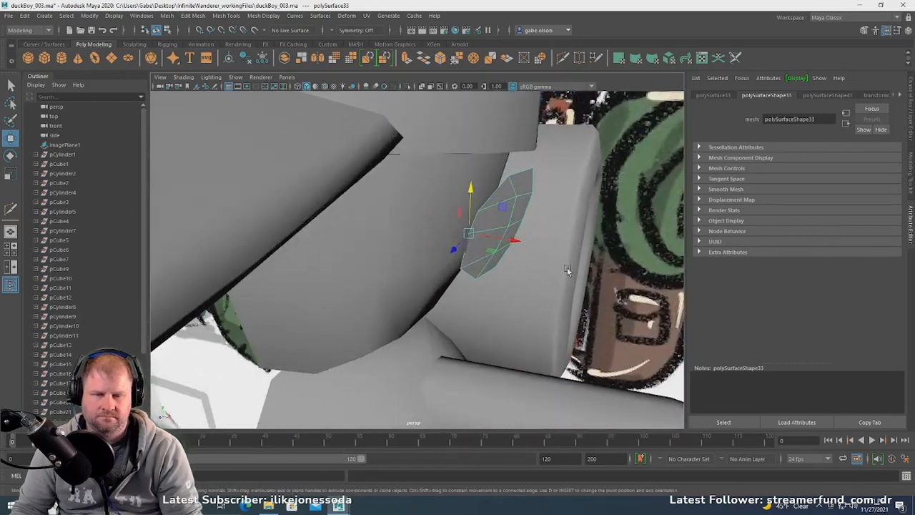
pyautogui.keyDown('alt'); pyautogui.moveTo(570, 269); pyautogui.dragTo(440, 284); pyautogui.keyUp('alt')
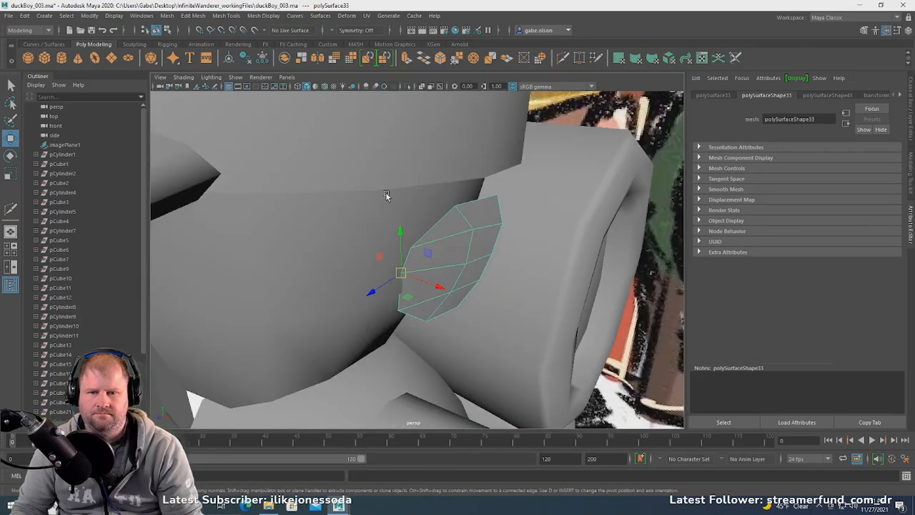
pyautogui.keyDown('shift'); pyautogui.moveTo(463, 239); pyautogui.dragTo(461, 263, button='right'); pyautogui.keyUp('shift')
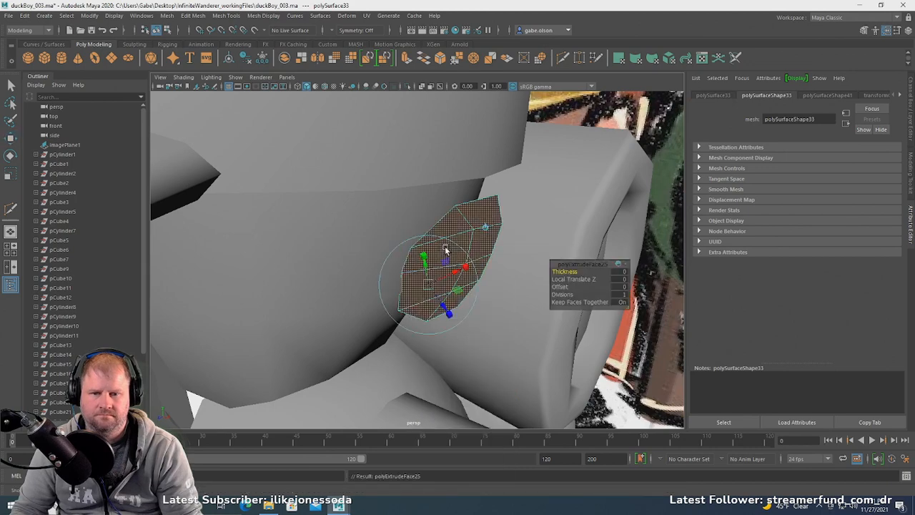
pyautogui.keyDown('alt'); pyautogui.moveTo(435, 286); pyautogui.dragTo(400, 245); pyautogui.keyUp('alt')
pyautogui.press('w')
pyautogui.moveTo(400, 246); pyautogui.dragTo(419, 230, button='right')
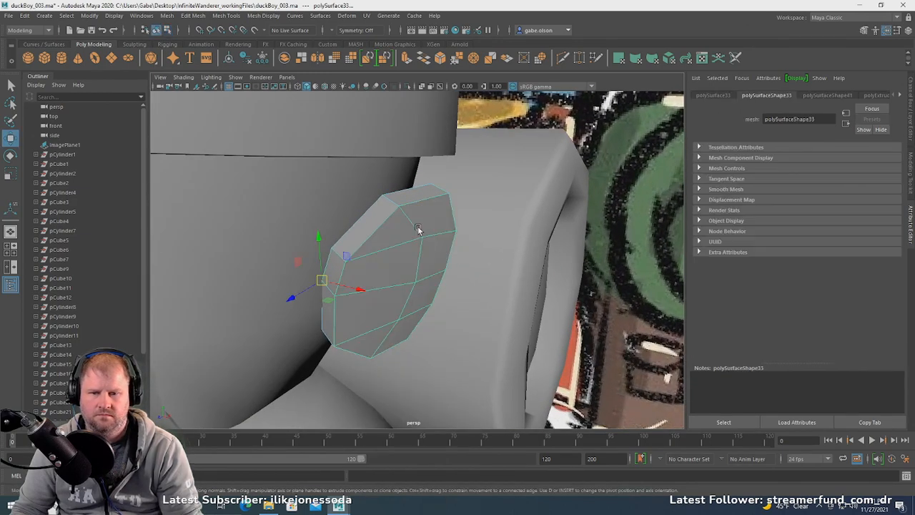
# - Nudge the thickened ear along its sideways axis to fit it against the head, and clear the selection
pyautogui.moveTo(365, 289)
pyautogui.mouseDown()
pyautogui.moveTo(334, 285)
pyautogui.moveTo(352, 261)
pyautogui.moveTo(433, 243)
pyautogui.moveTo(372, 299)
pyautogui.mouseUp()
pyautogui.scroll(-4, 352, 261)
pyautogui.click(292, 292)
pyautogui.scroll(-3, 291, 294)
pyautogui.moveTo(290, 293)
pyautogui.keyDown('alt'); pyautogui.mouseDown()
pyautogui.moveTo(251, 298)
pyautogui.moveTo(216, 281)
pyautogui.moveTo(368, 293)
pyautogui.moveTo(394, 267)
pyautogui.moveTo(319, 288)
pyautogui.mouseUp(); pyautogui.keyUp('alt')
pyautogui.keyDown('alt'); pyautogui.moveTo(319, 288); pyautogui.dragTo(506, 302, button='right'); pyautogui.keyUp('alt')
pyautogui.keyDown('alt'); pyautogui.moveTo(506, 302); pyautogui.dragTo(532, 313, button='middle'); pyautogui.keyUp('alt')
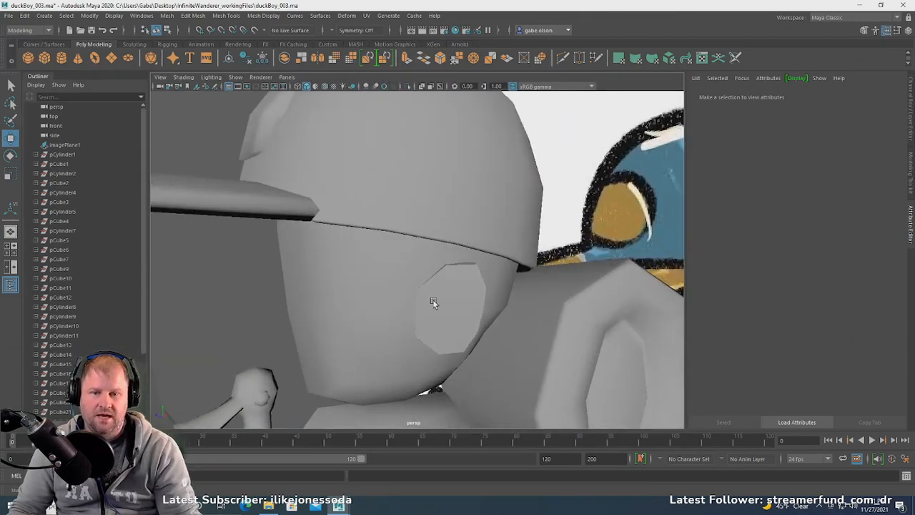
# - Shift the three interior vertices of the ear's outer face toward the head to hollow it, and return to object mode
pyautogui.click(434, 301)
pyautogui.keyDown('alt'); pyautogui.moveTo(434, 301); pyautogui.dragTo(421, 235); pyautogui.keyUp('alt')
pyautogui.keyDown('alt'); pyautogui.moveTo(420, 235); pyautogui.dragTo(415, 157, button='middle'); pyautogui.keyUp('alt')
pyautogui.keyDown('alt'); pyautogui.moveTo(436, 333); pyautogui.dragTo(436, 301); pyautogui.keyUp('alt')
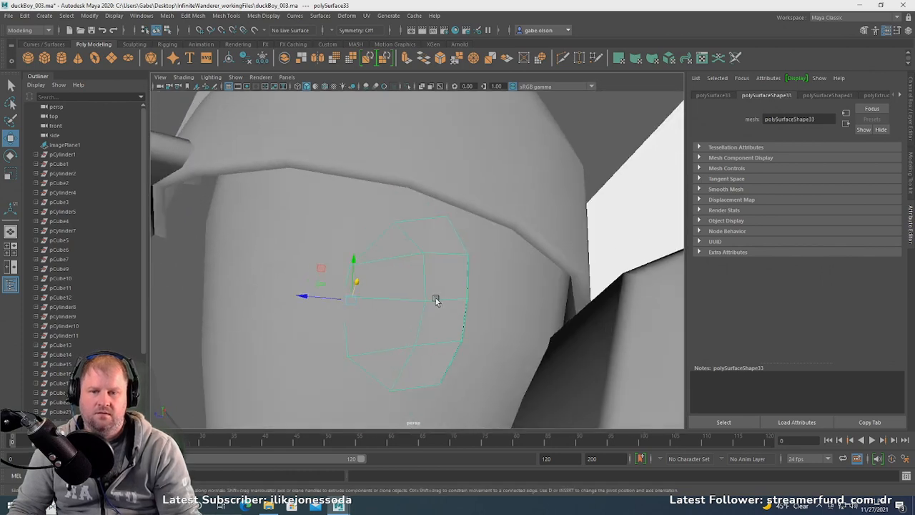
pyautogui.moveTo(431, 242); pyautogui.dragTo(425, 263, button='right')
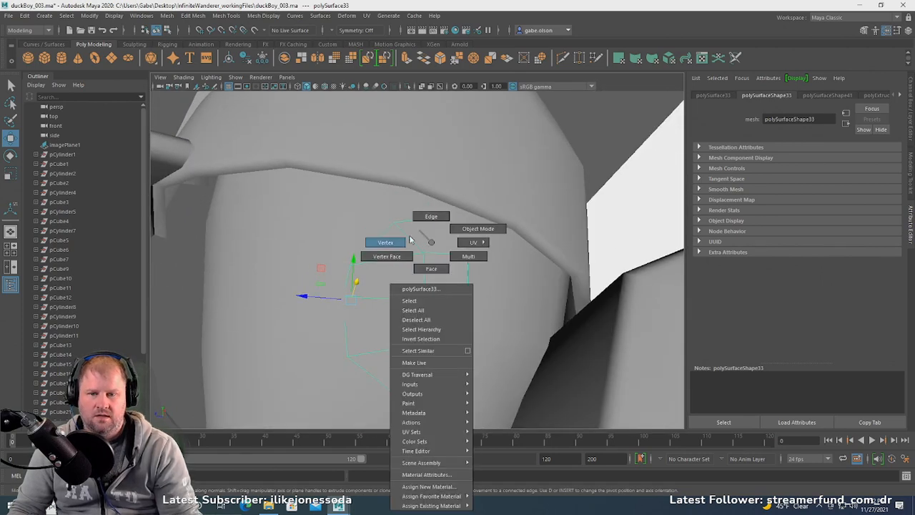
pyautogui.click(398, 244)
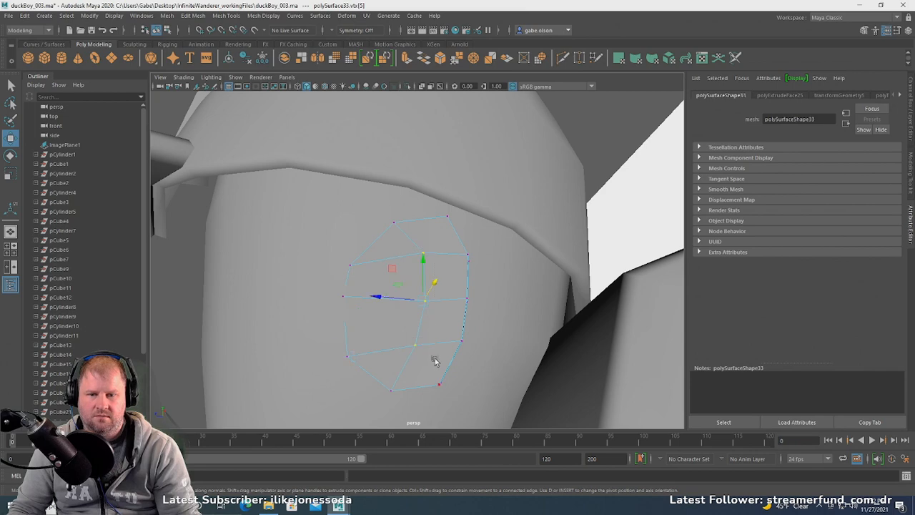
pyautogui.keyDown('alt'); pyautogui.moveTo(435, 361); pyautogui.dragTo(435, 231); pyautogui.keyUp('alt')
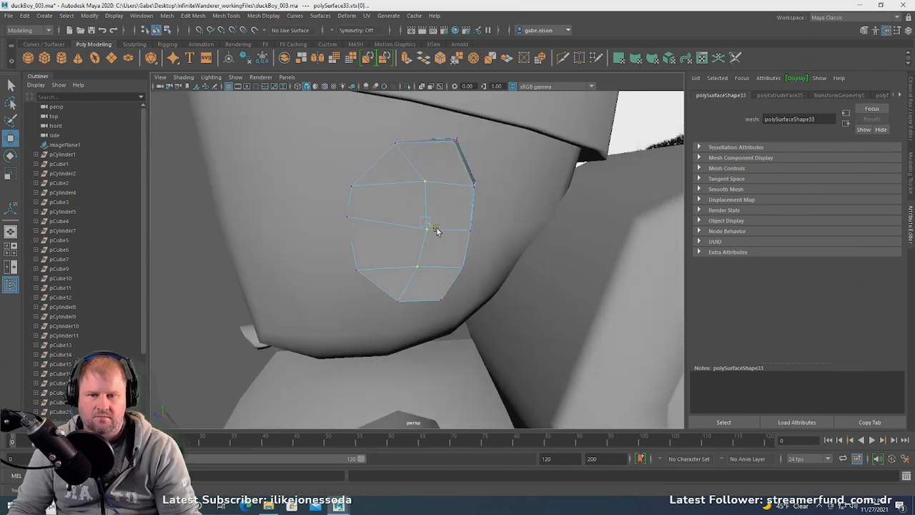
pyautogui.keyDown('alt'); pyautogui.moveTo(435, 232); pyautogui.dragTo(392, 224); pyautogui.keyUp('alt')
pyautogui.moveTo(332, 179); pyautogui.dragTo(360, 159, button='right')
pyautogui.scroll(-5, 422, 229)
pyautogui.click(521, 194)
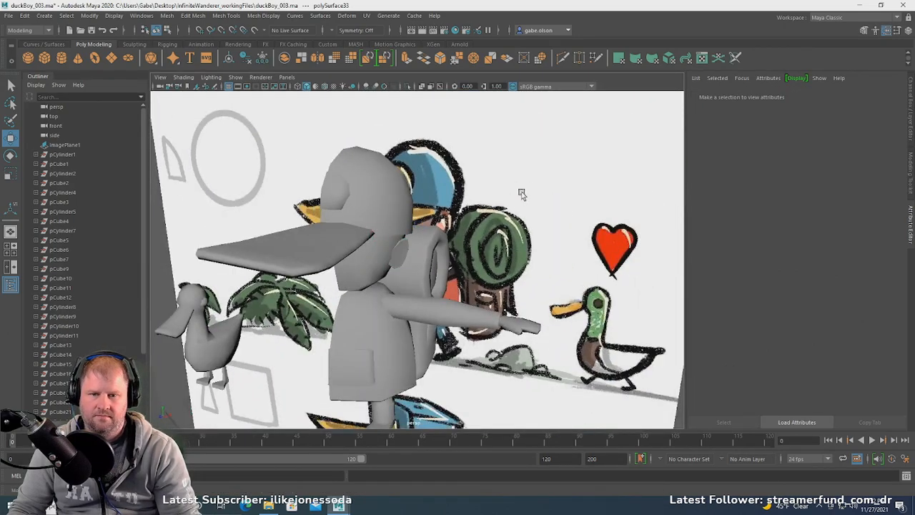
# - Apply Soften Edge to the ear so its surface shades smoothly
pyautogui.keyDown('alt'); pyautogui.moveTo(521, 194); pyautogui.dragTo(406, 222); pyautogui.keyUp('alt')
pyautogui.keyDown('alt'); pyautogui.moveTo(406, 222); pyautogui.dragTo(435, 282, button='right'); pyautogui.keyUp('alt')
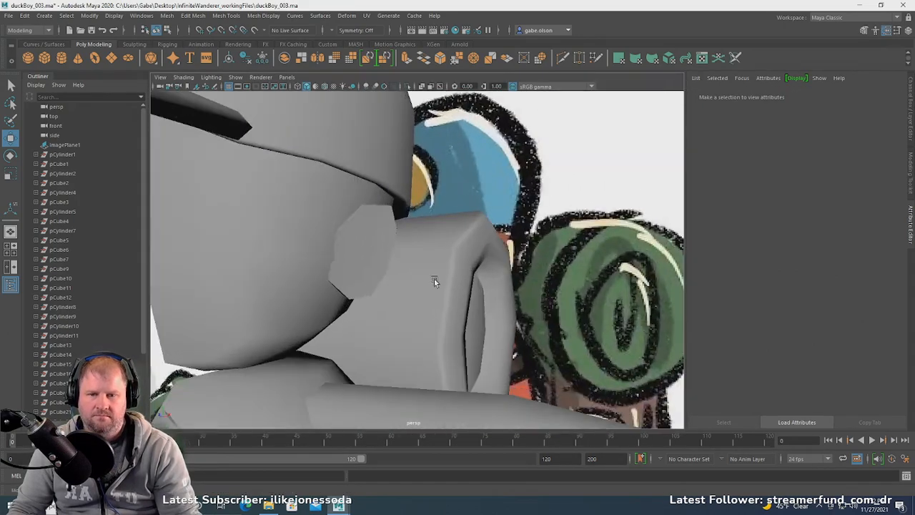
pyautogui.click(371, 247)
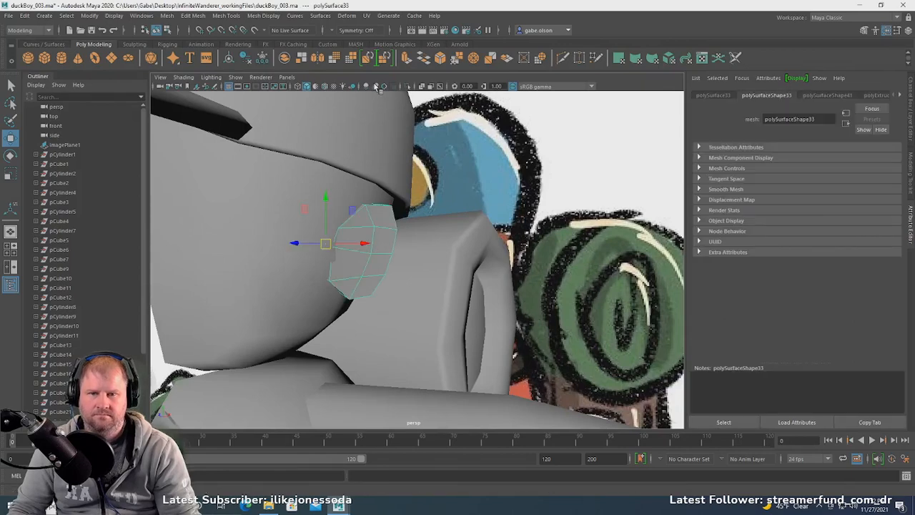
pyautogui.click(259, 16)
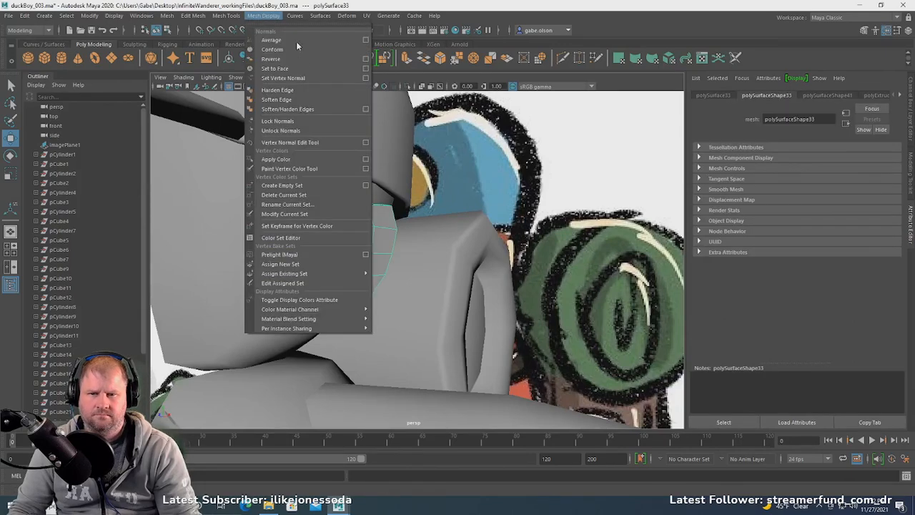
pyautogui.click(303, 98)
pyautogui.keyDown('alt'); pyautogui.moveTo(360, 252); pyautogui.dragTo(308, 243, button='right'); pyautogui.keyUp('alt')
pyautogui.keyDown('alt'); pyautogui.moveTo(422, 259); pyautogui.dragTo(383, 277); pyautogui.keyUp('alt')
pyautogui.click(383, 277)
# - Deselect the ear, and select and frame the duck model standing beside the character from the front
pyautogui.keyDown('alt'); pyautogui.moveTo(384, 277); pyautogui.dragTo(323, 291, button='right'); pyautogui.keyUp('alt')
pyautogui.click(209, 283)
pyautogui.keyDown('alt'); pyautogui.moveTo(209, 283); pyautogui.dragTo(283, 280); pyautogui.keyUp('alt')
pyautogui.keyDown('alt'); pyautogui.moveTo(330, 292); pyautogui.dragTo(621, 255, button='middle'); pyautogui.keyUp('alt')
pyautogui.keyDown('alt'); pyautogui.moveTo(621, 256); pyautogui.dragTo(525, 280); pyautogui.keyUp('alt')
pyautogui.keyDown('alt'); pyautogui.moveTo(483, 248); pyautogui.dragTo(458, 251); pyautogui.keyUp('alt')
pyautogui.keyDown('alt'); pyautogui.moveTo(458, 252); pyautogui.dragTo(531, 268, button='right'); pyautogui.keyUp('alt')
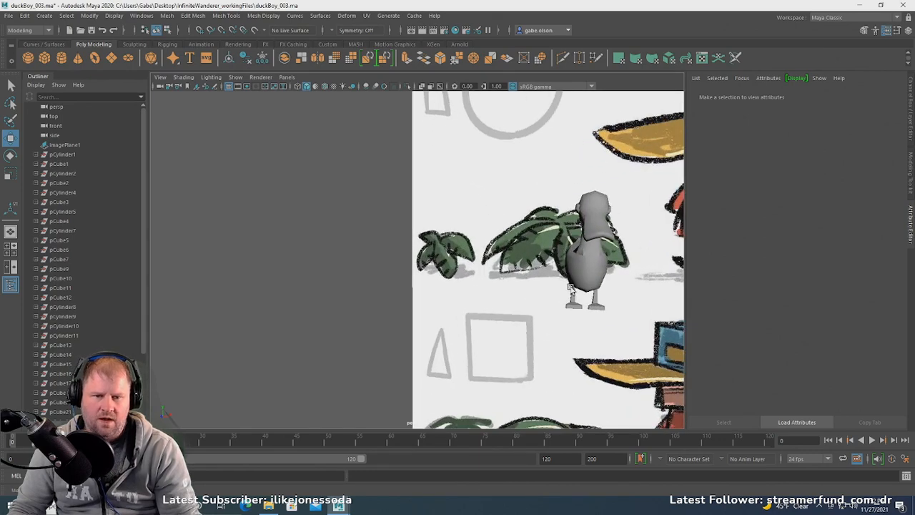
pyautogui.keyDown('alt'); pyautogui.moveTo(530, 269); pyautogui.dragTo(481, 258, button='middle'); pyautogui.keyUp('alt')
pyautogui.keyDown('alt'); pyautogui.moveTo(480, 257); pyautogui.dragTo(515, 259, button='right'); pyautogui.keyUp('alt')
pyautogui.click(550, 255)
pyautogui.press('f')
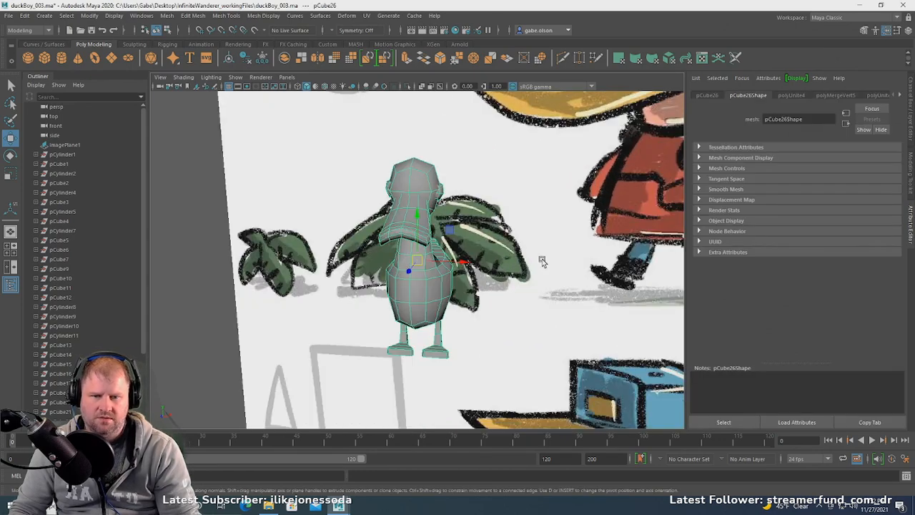
pyautogui.moveTo(412, 289)
pyautogui.keyDown('alt'); pyautogui.mouseDown()
pyautogui.moveTo(419, 292)
pyautogui.moveTo(423, 276)
pyautogui.mouseUp(); pyautogui.keyUp('alt')
pyautogui.moveTo(422, 275); pyautogui.dragTo(378, 243, button='right')
pyautogui.moveTo(361, 254); pyautogui.dragTo(505, 349)
pyautogui.keyDown('alt'); pyautogui.moveTo(413, 327); pyautogui.dragTo(470, 308); pyautogui.keyUp('alt')
pyautogui.keyDown('alt'); pyautogui.moveTo(404, 311); pyautogui.dragTo(440, 309); pyautogui.keyUp('alt')
pyautogui.press('w')
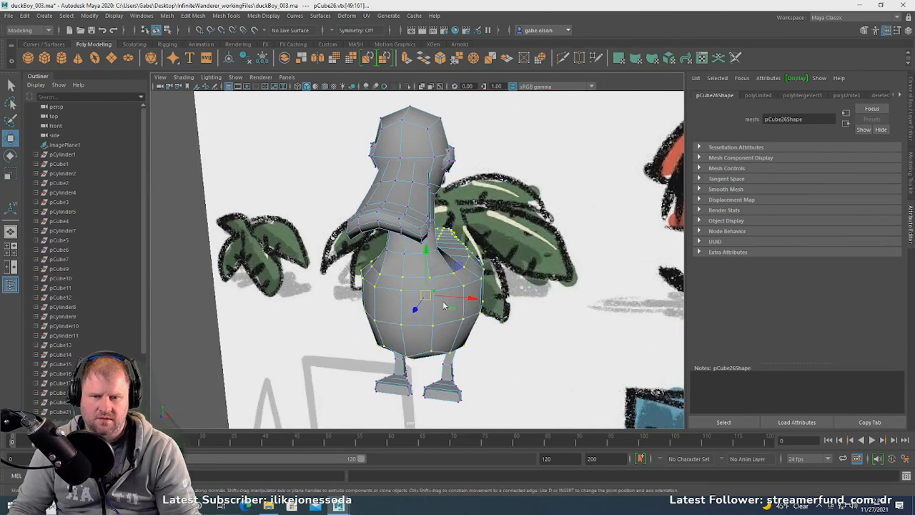
pyautogui.moveTo(442, 242); pyautogui.dragTo(491, 229, button='right')
pyautogui.click(546, 247)
# - Inspect the duck model from the front and side, and clear the selection
pyautogui.scroll(-4, 547, 248)
pyautogui.keyDown('alt'); pyautogui.moveTo(504, 257); pyautogui.dragTo(429, 286); pyautogui.keyUp('alt')
pyautogui.click(434, 225)
pyautogui.keyDown('alt'); pyautogui.moveTo(429, 286); pyautogui.dragTo(548, 305, button='right'); pyautogui.keyUp('alt')
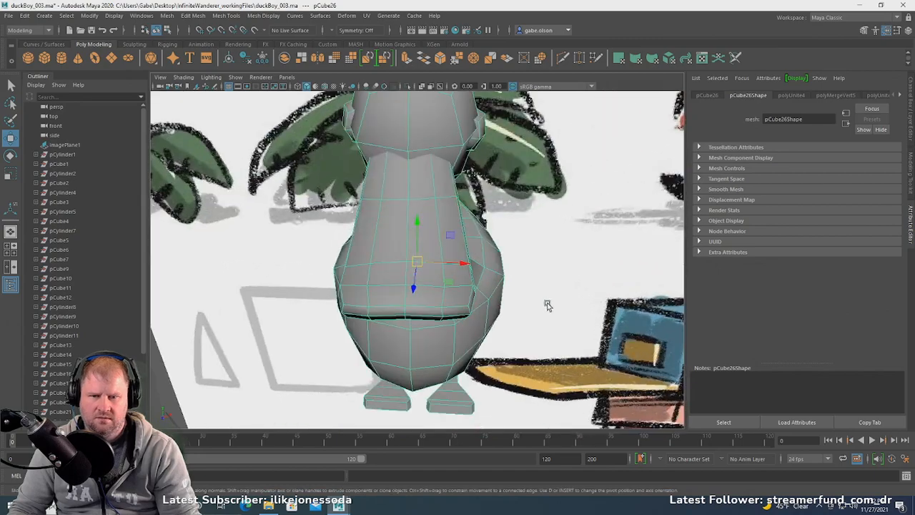
pyautogui.keyDown('alt'); pyautogui.moveTo(507, 283); pyautogui.dragTo(429, 279, button='right'); pyautogui.keyUp('alt')
pyautogui.keyDown('alt'); pyautogui.moveTo(429, 279); pyautogui.dragTo(352, 277); pyautogui.keyUp('alt')
pyautogui.click(297, 298)
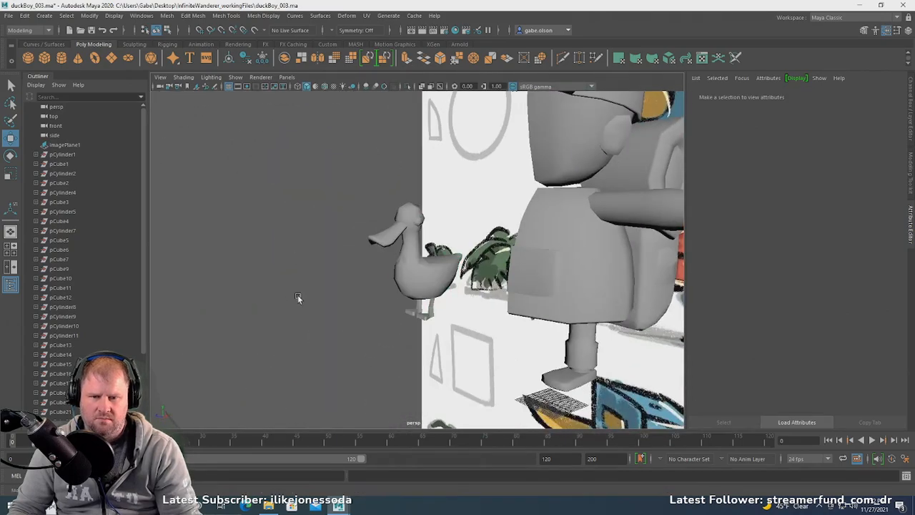
# - Apply Soften Edge to the duck so its surface shades smoothly, and deselect it
pyautogui.keyDown('alt'); pyautogui.moveTo(298, 298); pyautogui.dragTo(447, 331); pyautogui.keyUp('alt')
pyautogui.keyDown('alt'); pyautogui.moveTo(458, 330); pyautogui.dragTo(643, 336, button='right'); pyautogui.keyUp('alt')
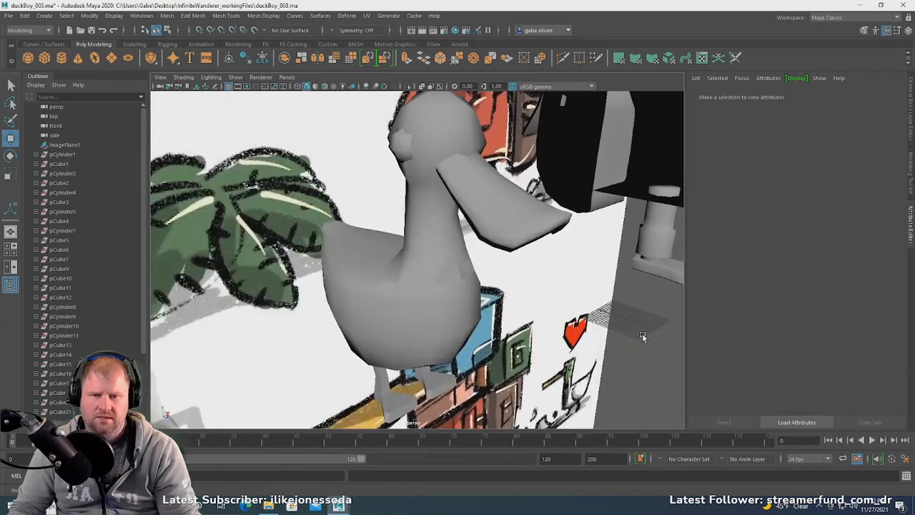
pyautogui.keyDown('alt'); pyautogui.moveTo(475, 307); pyautogui.dragTo(510, 308); pyautogui.keyUp('alt')
pyautogui.click(452, 299)
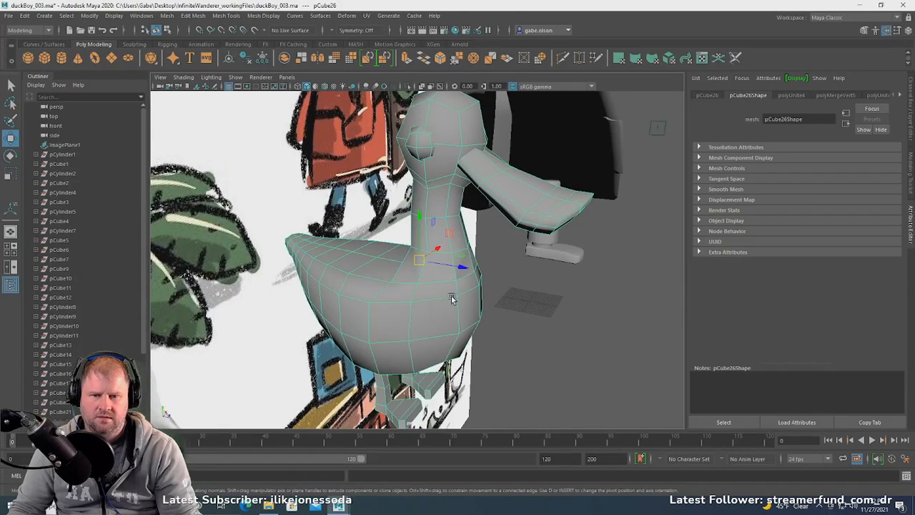
pyautogui.click(251, 16)
pyautogui.click(315, 100)
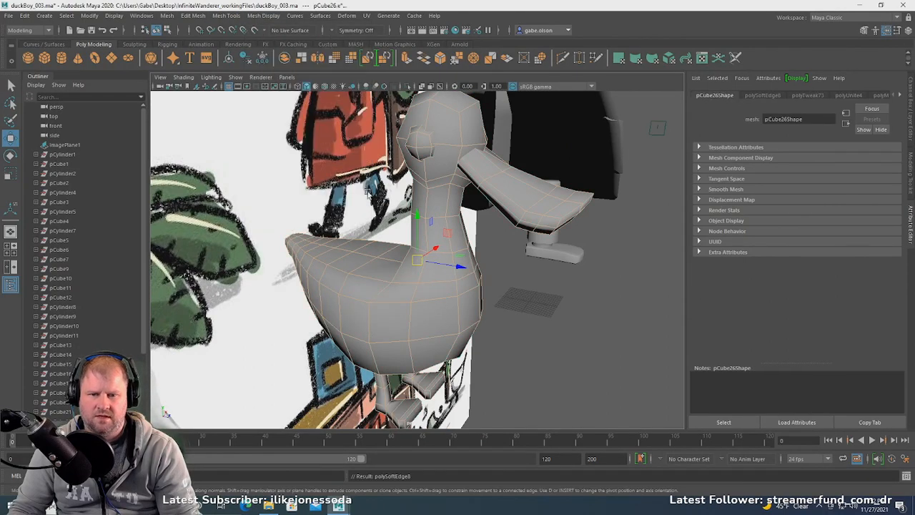
pyautogui.click(544, 314)
pyautogui.keyDown('alt'); pyautogui.moveTo(545, 314); pyautogui.dragTo(467, 300); pyautogui.keyUp('alt')
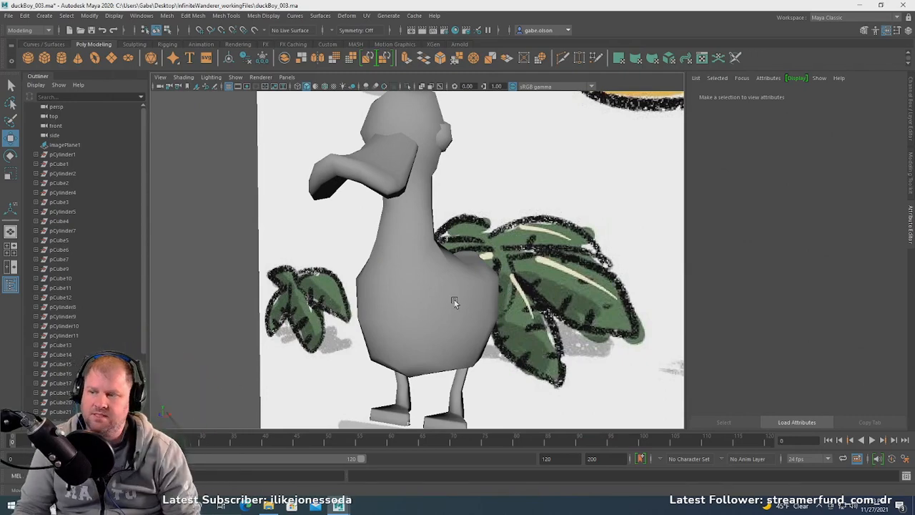
# - Select the duck model, frame it from the front, and set it to face selection
pyautogui.scroll(-10, 454, 301)
pyautogui.keyDown('alt'); pyautogui.moveTo(450, 299); pyautogui.dragTo(433, 316); pyautogui.keyUp('alt')
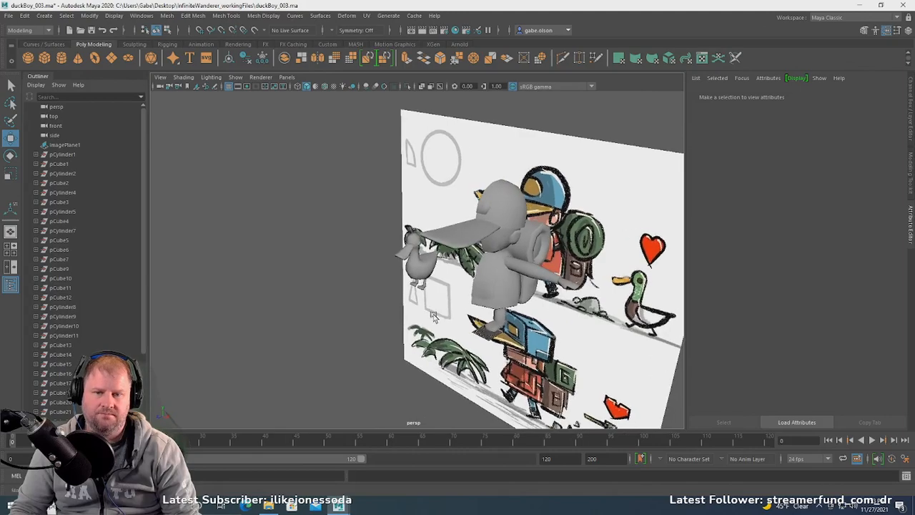
pyautogui.scroll(5, 375, 280)
pyautogui.keyDown('alt'); pyautogui.moveTo(374, 279); pyautogui.dragTo(366, 257); pyautogui.keyUp('alt')
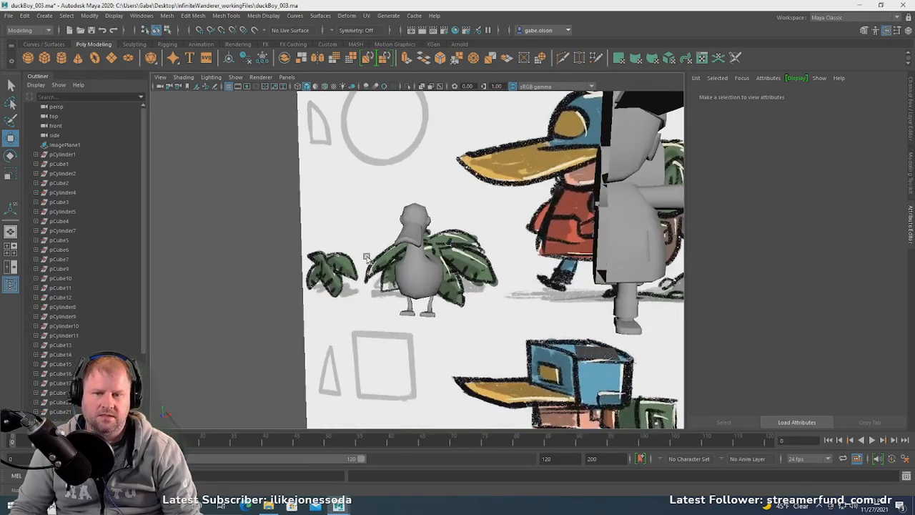
pyautogui.scroll(3, 431, 297)
pyautogui.click(431, 297)
pyautogui.scroll(3, 433, 296)
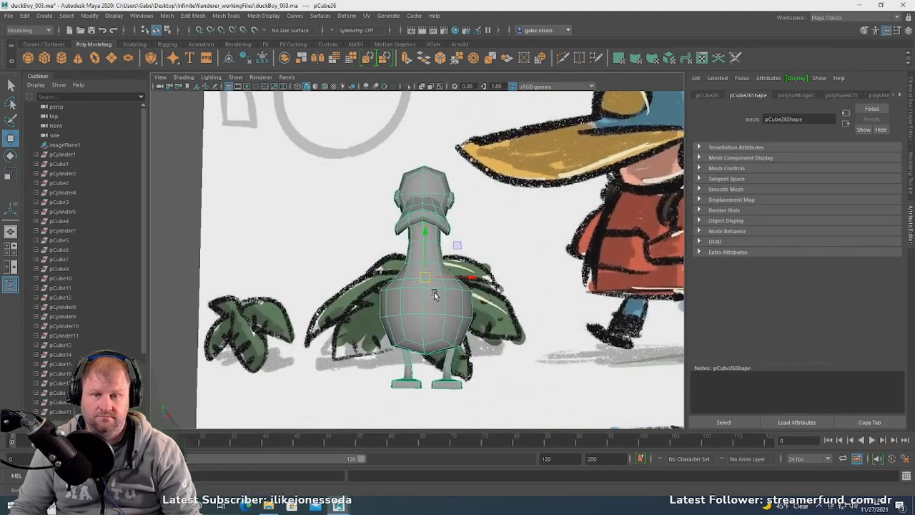
pyautogui.moveTo(434, 295)
pyautogui.keyDown('alt'); pyautogui.mouseDown()
pyautogui.moveTo(448, 315)
pyautogui.moveTo(437, 291)
pyautogui.mouseUp(); pyautogui.keyUp('alt')
pyautogui.moveTo(437, 291)
pyautogui.mouseDown(button='right')
pyautogui.moveTo(439, 300)
pyautogui.moveTo(437, 275)
pyautogui.mouseUp(button='right')
pyautogui.scroll(-2, 441, 275)
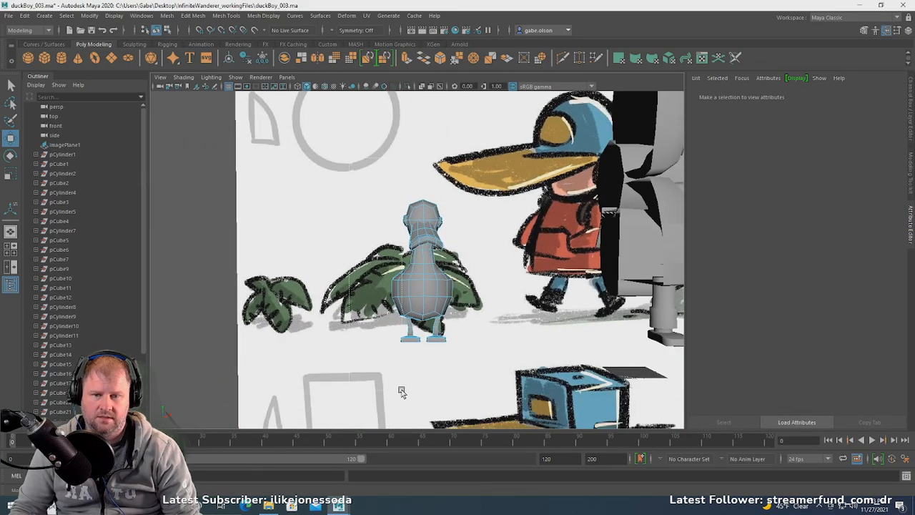
# - In the orthographic front view, select all duck faces left of its centre line and delete them
pyautogui.press('space')
pyautogui.press('space')
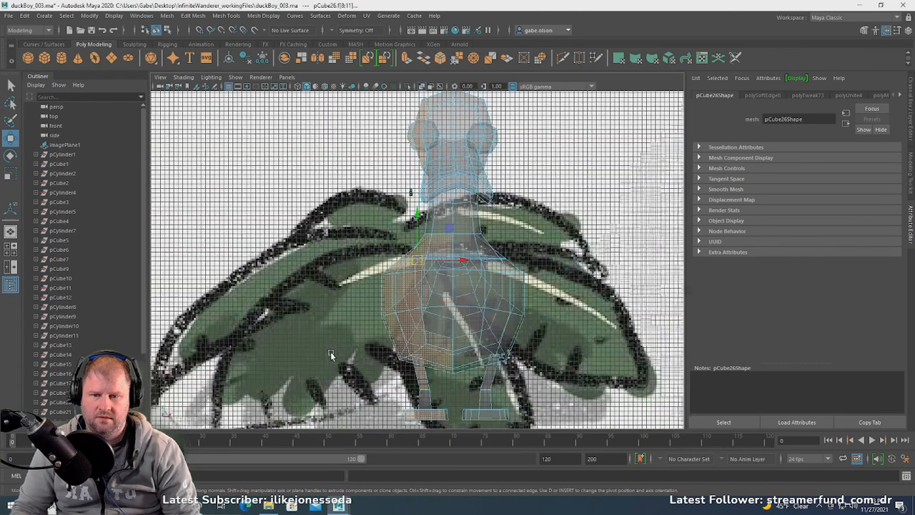
pyautogui.scroll(-3, 330, 354)
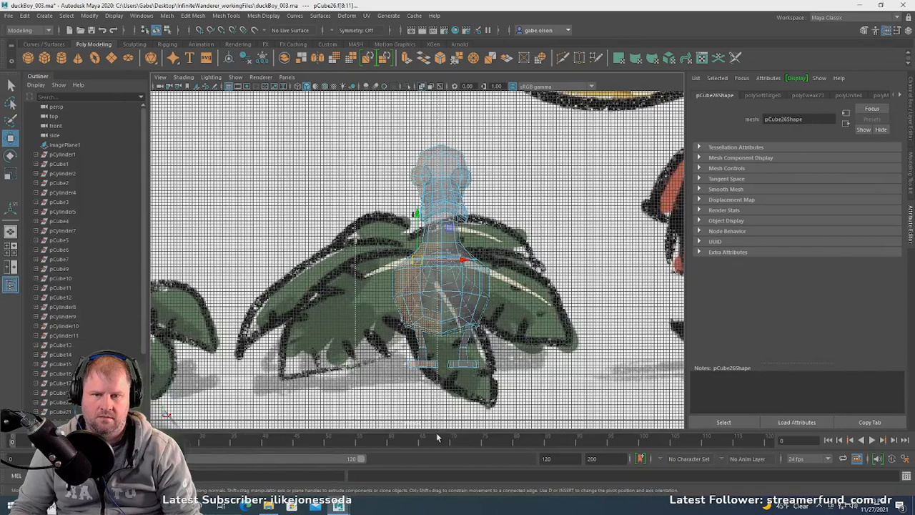
pyautogui.keyDown('ctrl'); pyautogui.keyDown('shift'); pyautogui.moveTo(438, 436); pyautogui.dragTo(437, 439); pyautogui.keyUp('shift'); pyautogui.keyUp('ctrl')
pyautogui.press('Delete')
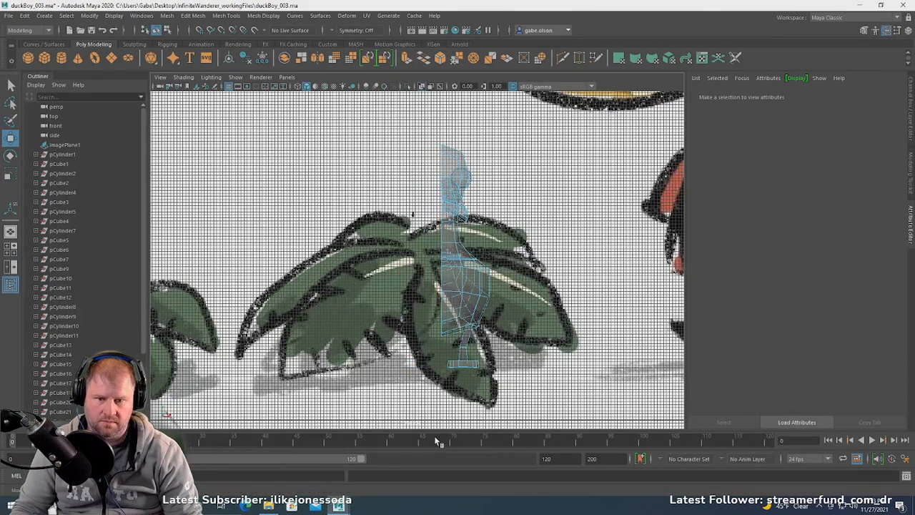
# - Return to the perspective view, put the halved duck back in object mode, and clear the selection
pyautogui.press('space')
pyautogui.press('space')
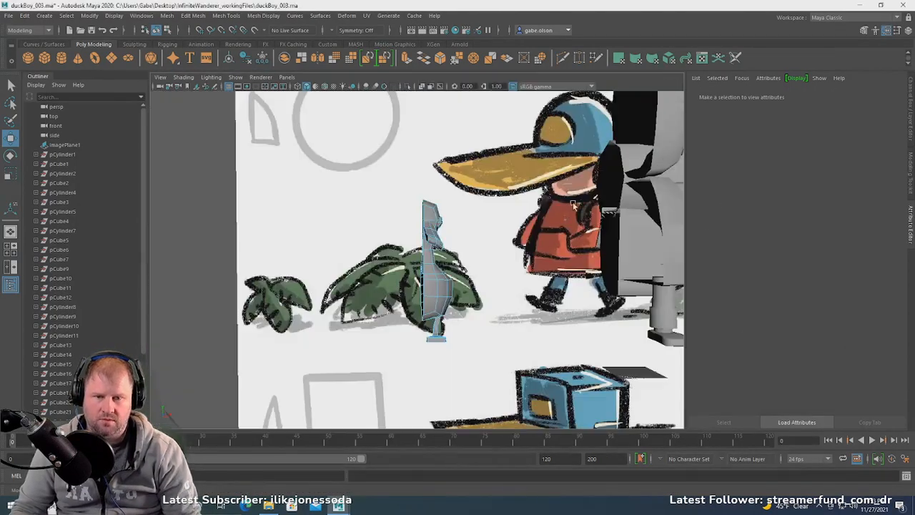
pyautogui.keyDown('alt'); pyautogui.moveTo(573, 205); pyautogui.dragTo(420, 223); pyautogui.keyUp('alt')
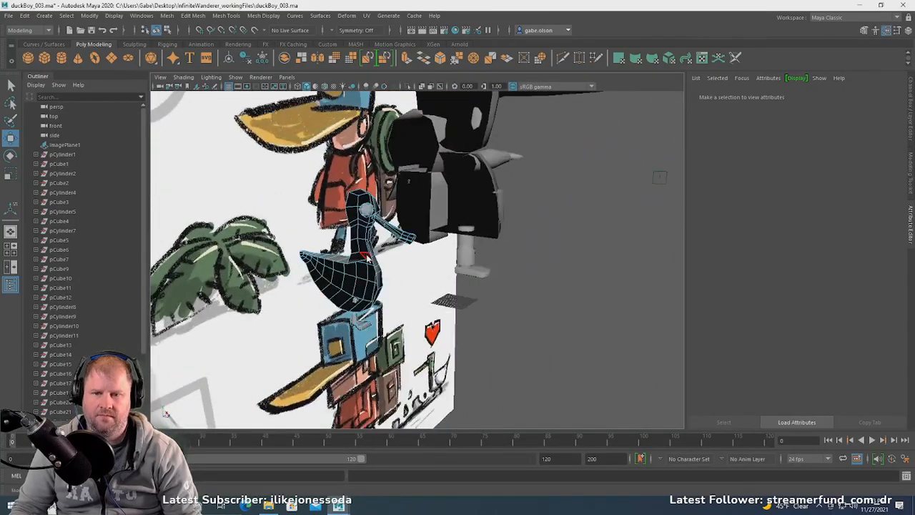
pyautogui.moveTo(365, 243); pyautogui.dragTo(400, 226, button='right')
pyautogui.click(493, 268)
pyautogui.keyDown('alt'); pyautogui.moveTo(501, 272); pyautogui.dragTo(376, 276); pyautogui.keyUp('alt')
# - Examine the half character and half duck from several angles against the reference image, leaving nothing selected
pyautogui.click(354, 274)
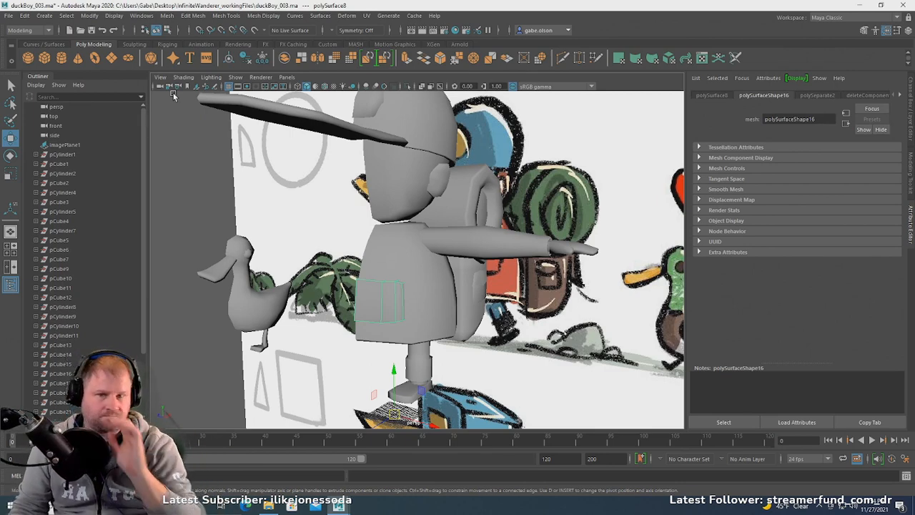
pyautogui.keyDown('alt'); pyautogui.moveTo(327, 195); pyautogui.dragTo(443, 184); pyautogui.keyUp('alt')
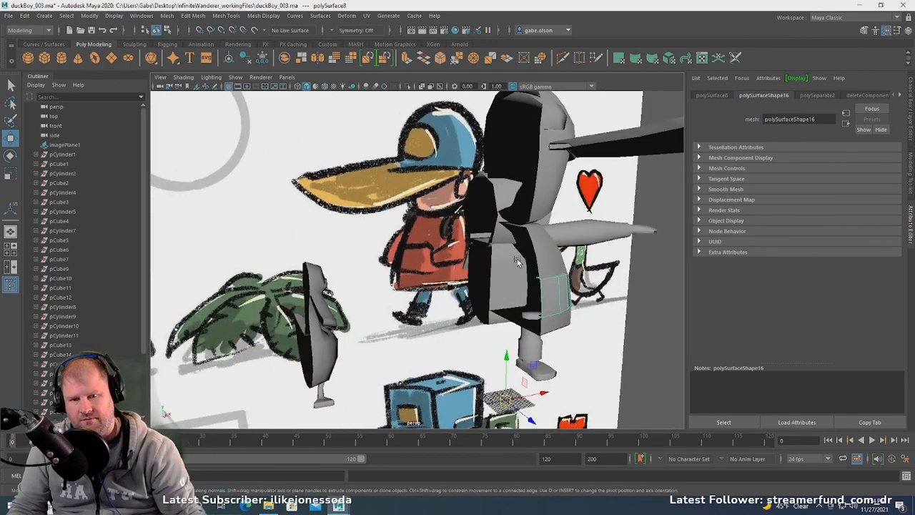
pyautogui.keyDown('alt'); pyautogui.moveTo(506, 256); pyautogui.dragTo(453, 226); pyautogui.keyUp('alt')
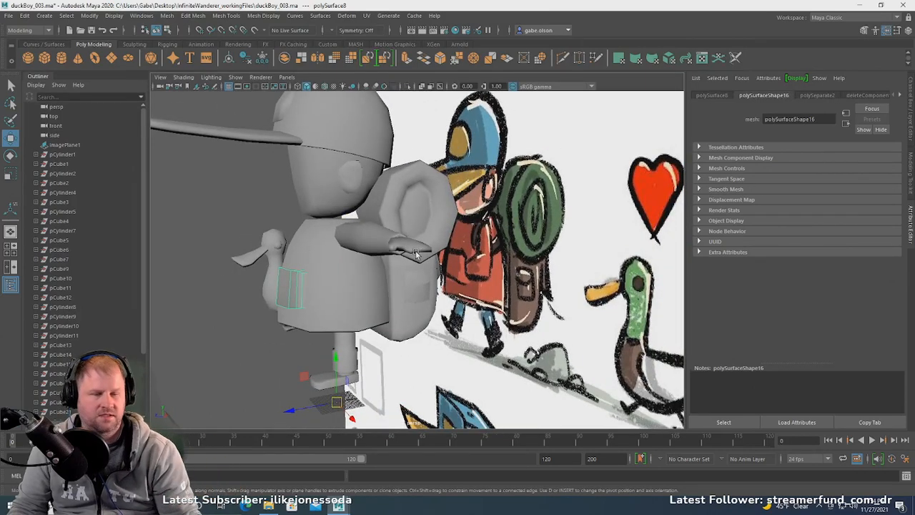
pyautogui.moveTo(425, 245)
pyautogui.keyDown('alt'); pyautogui.mouseDown()
pyautogui.moveTo(188, 261)
pyautogui.moveTo(306, 237)
pyautogui.moveTo(365, 184)
pyautogui.mouseUp(); pyautogui.keyUp('alt')
pyautogui.click(217, 269)
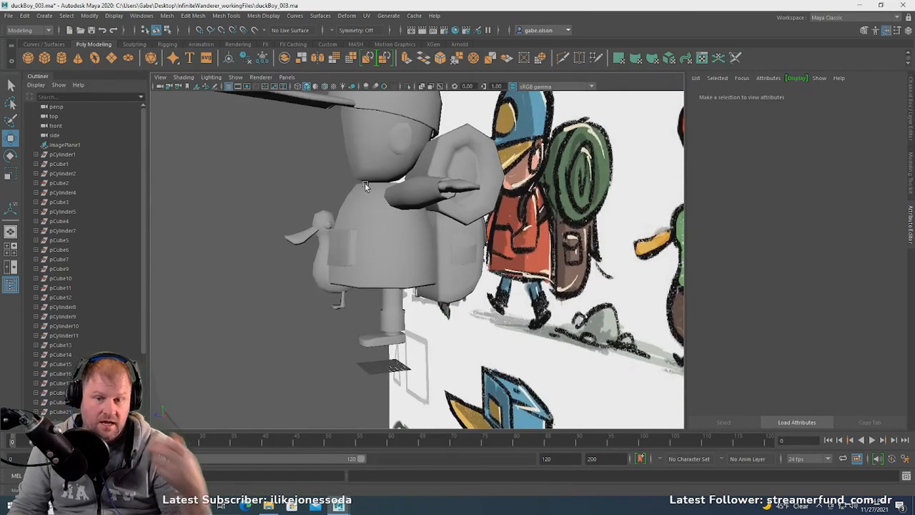
pyautogui.moveTo(365, 182)
pyautogui.keyDown('alt'); pyautogui.mouseDown()
pyautogui.moveTo(414, 222)
pyautogui.moveTo(459, 200)
pyautogui.moveTo(385, 216)
pyautogui.mouseUp(); pyautogui.keyUp('alt')
pyautogui.scroll(-5, 407, 206)
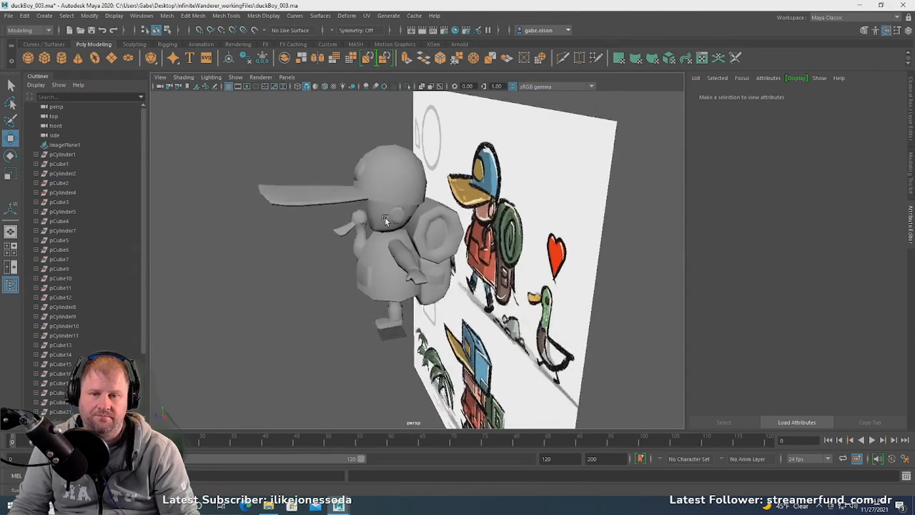
pyautogui.scroll(3, 348, 216)
pyautogui.click(375, 179)
pyautogui.scroll(-4, 375, 178)
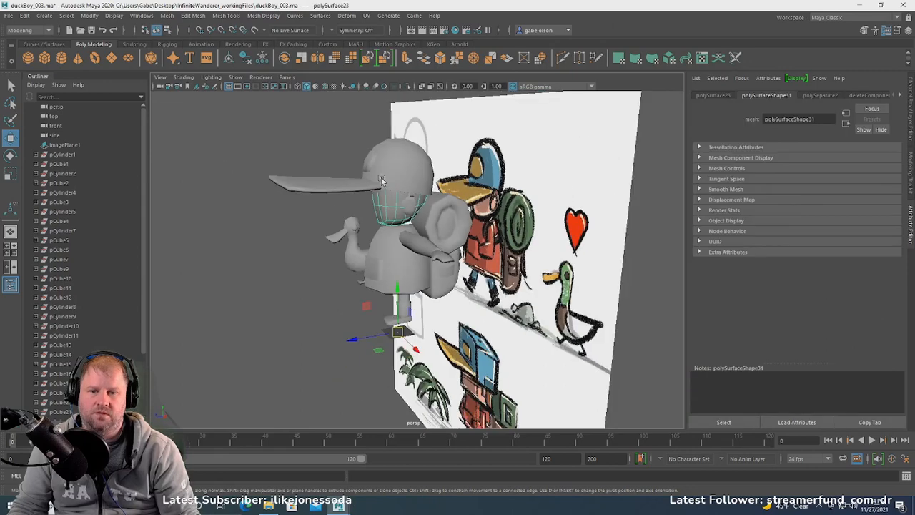
pyautogui.keyDown('alt'); pyautogui.moveTo(376, 179); pyautogui.dragTo(322, 270); pyautogui.keyUp('alt')
pyautogui.click(304, 311)
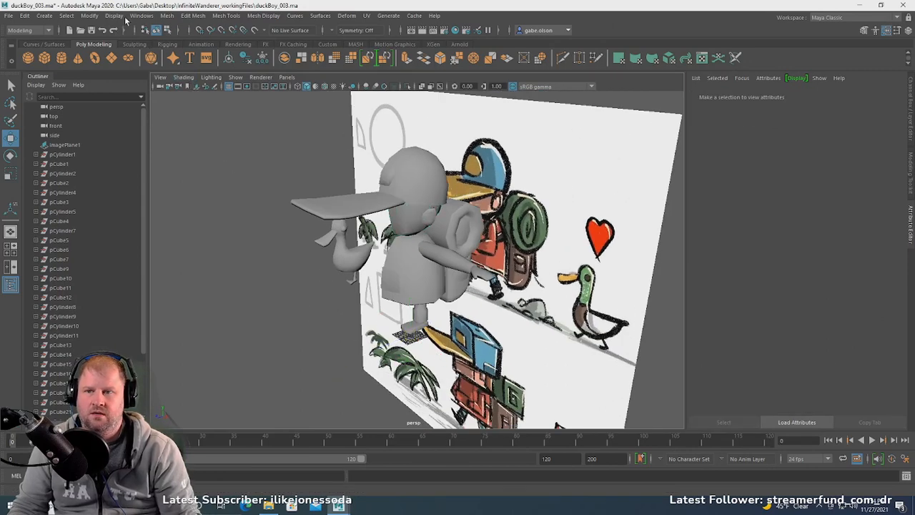
# - Try to open the Hypershade
pyautogui.click(140, 16)
pyautogui.moveTo(197, 78)
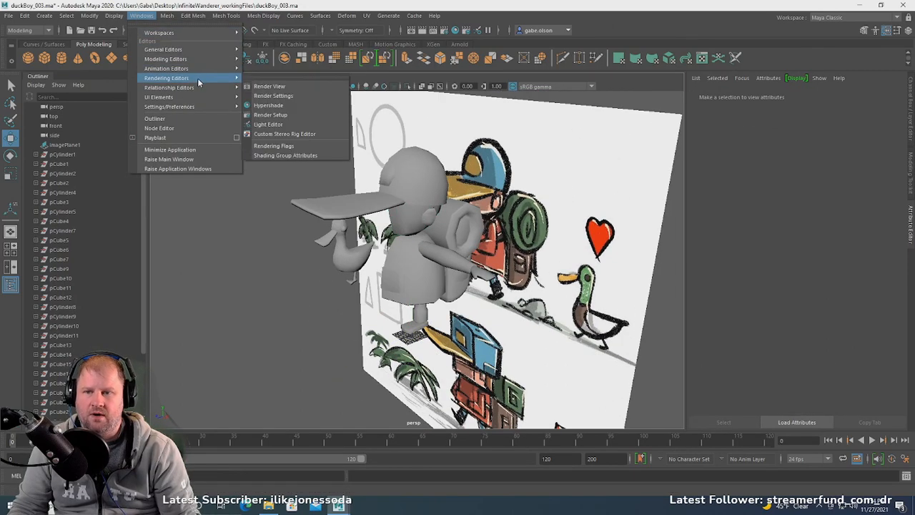
pyautogui.click(315, 106)
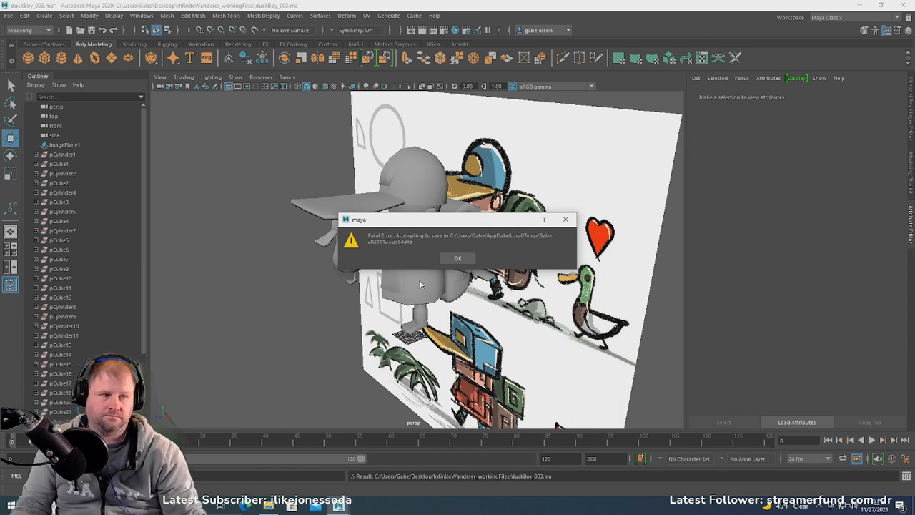
# - Acknowledge the fatal error and close the Autodesk error report without sending it
pyautogui.click(457, 258)
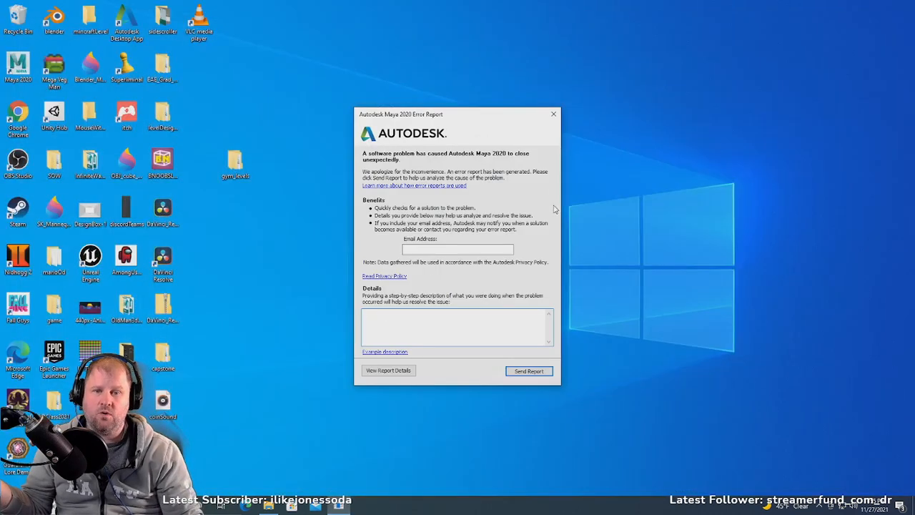
pyautogui.click(554, 113)
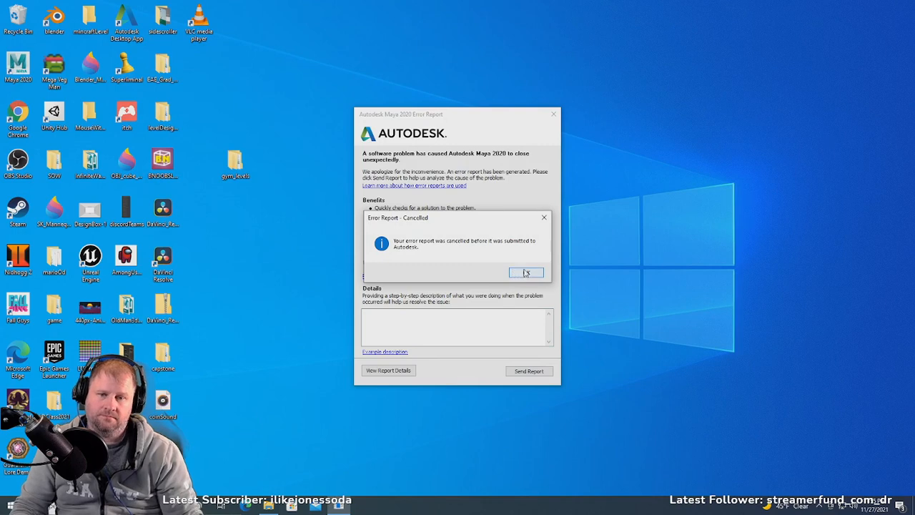
pyautogui.click(526, 273)
# - Relaunch Maya 2020 from the desktop and dismiss the What's New Highlight Settings dialog
pyautogui.press('super')
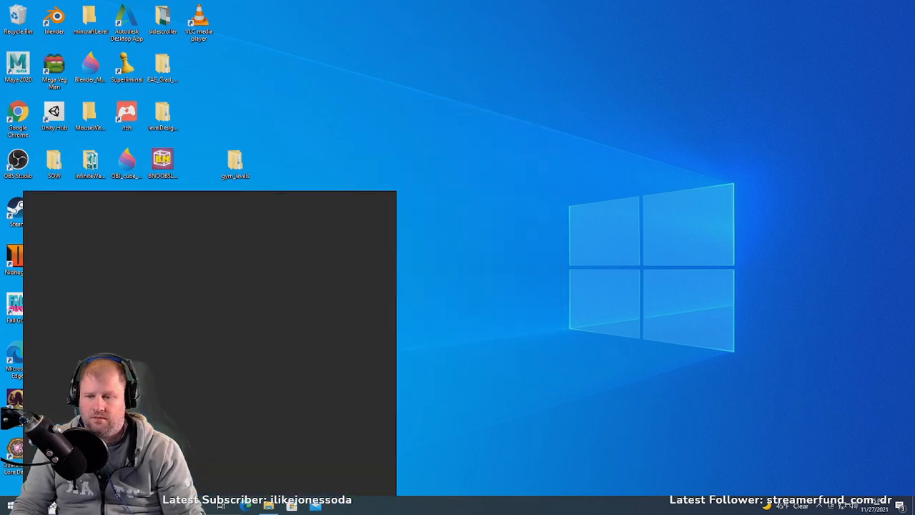
pyautogui.write('maya')
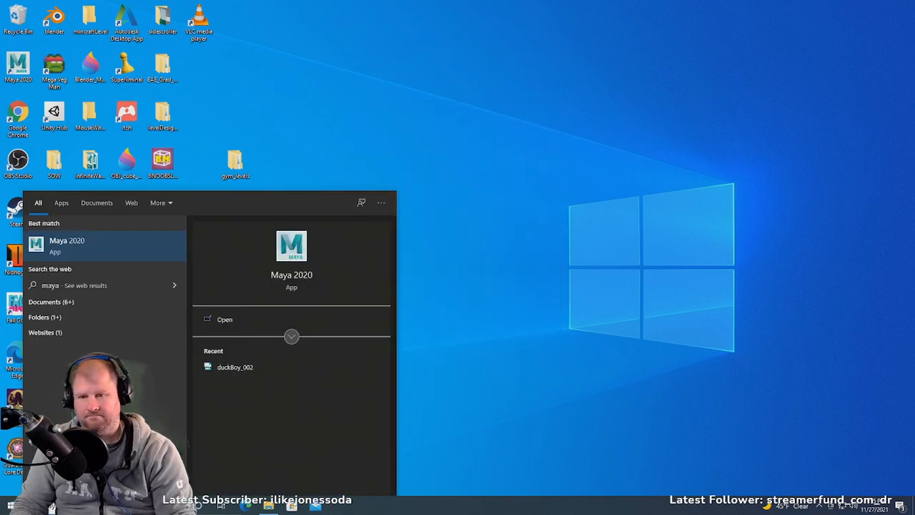
pyautogui.press('Return')
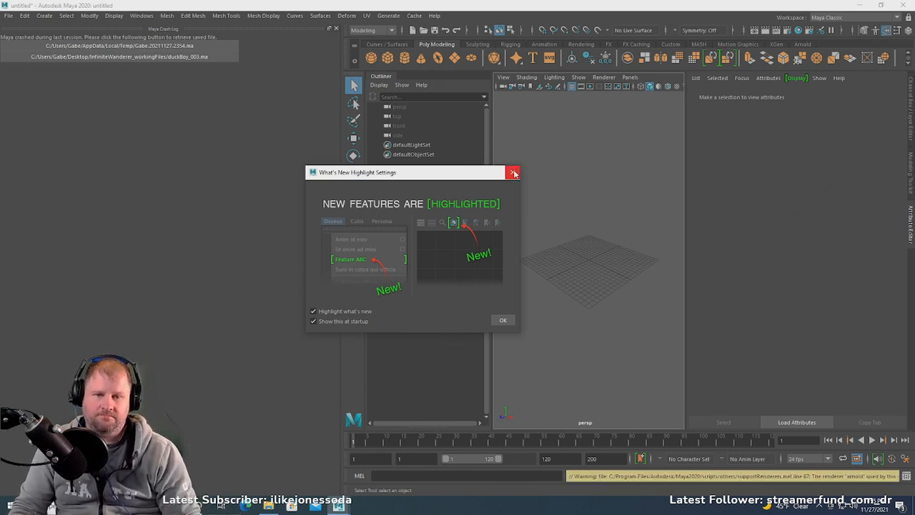
pyautogui.click(501, 320)
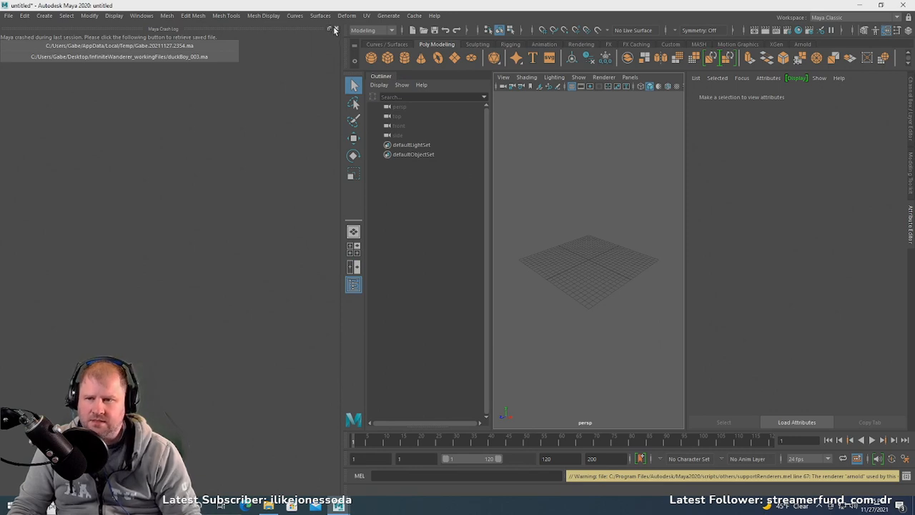
# - Load the crash-recovery scene from the Temp folder, close the Maya Crash Log, and activate the Move tool
pyautogui.click(158, 45)
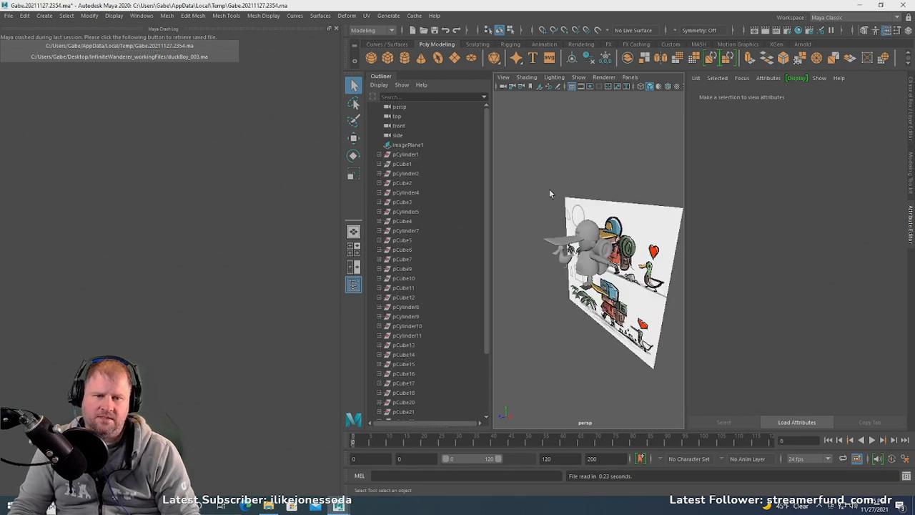
pyautogui.keyDown('alt'); pyautogui.moveTo(549, 188); pyautogui.dragTo(562, 194); pyautogui.keyUp('alt')
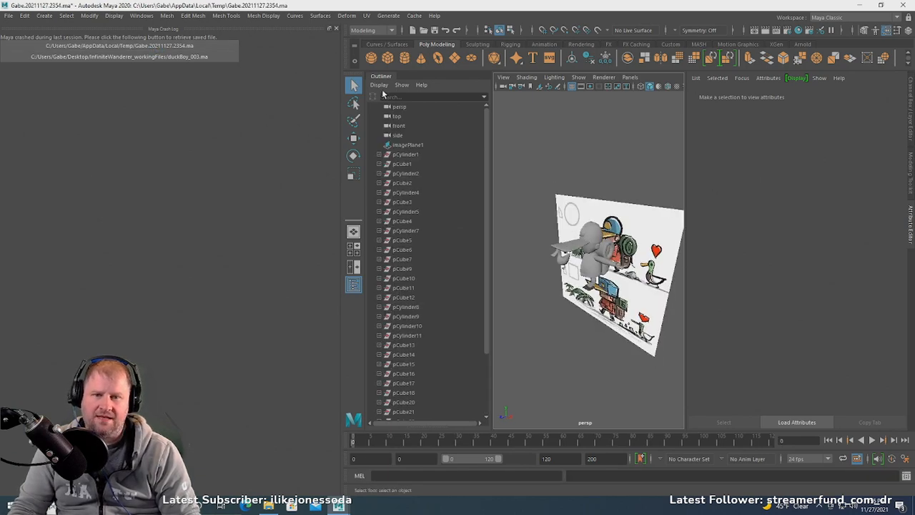
pyautogui.click(336, 29)
pyautogui.moveTo(411, 186)
pyautogui.keyDown('alt'); pyautogui.mouseDown()
pyautogui.moveTo(511, 165)
pyautogui.moveTo(391, 180)
pyautogui.moveTo(401, 176)
pyautogui.mouseUp(); pyautogui.keyUp('alt')
pyautogui.press('w')
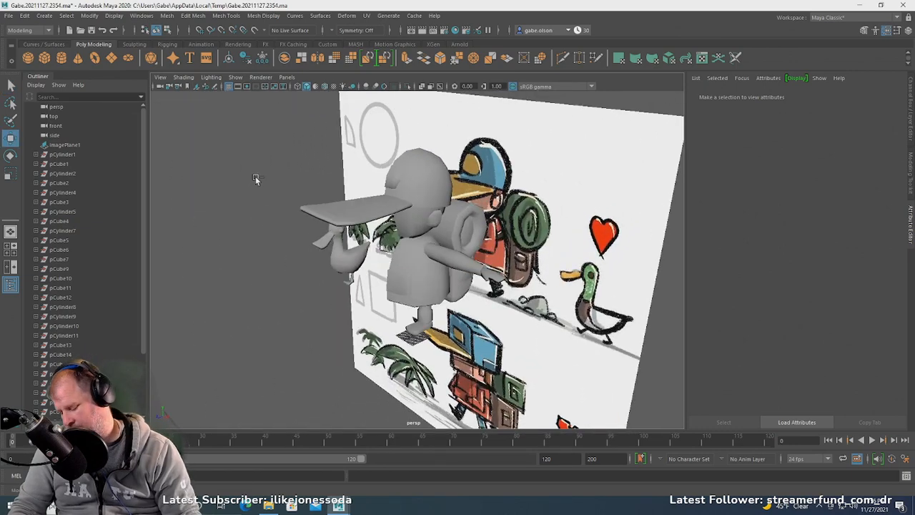
# - Save the recovered scene as duckBoy_004.ma in the InfiniteWanderer_workingFiles folder on the desktop
pyautogui.click(9, 15)
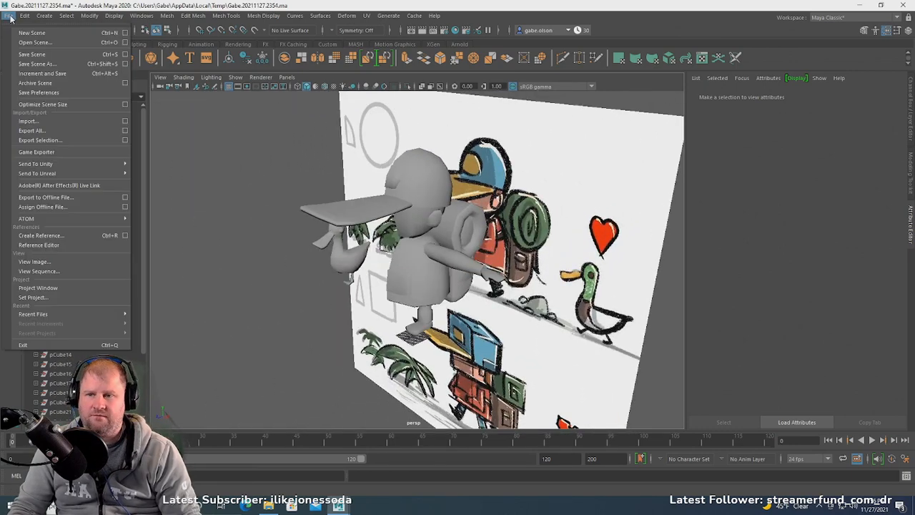
pyautogui.click(71, 65)
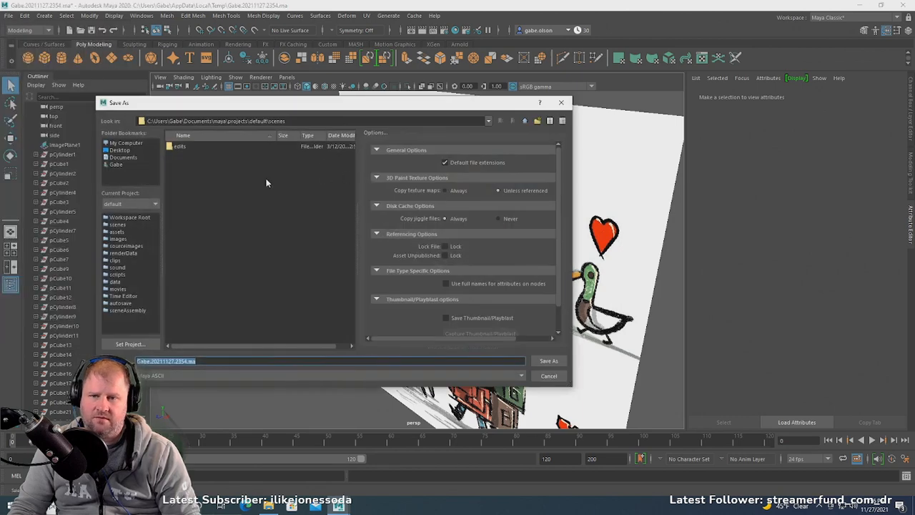
pyautogui.click(132, 151)
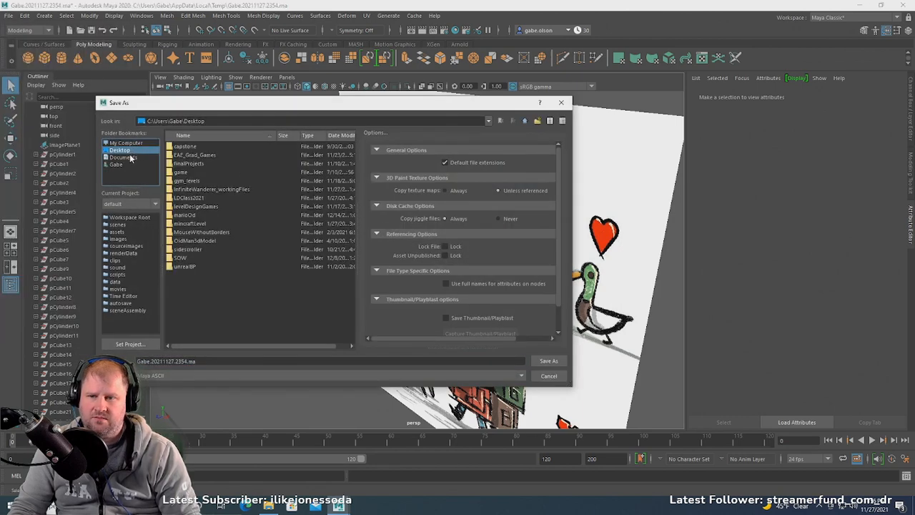
pyautogui.doubleClick(226, 189)
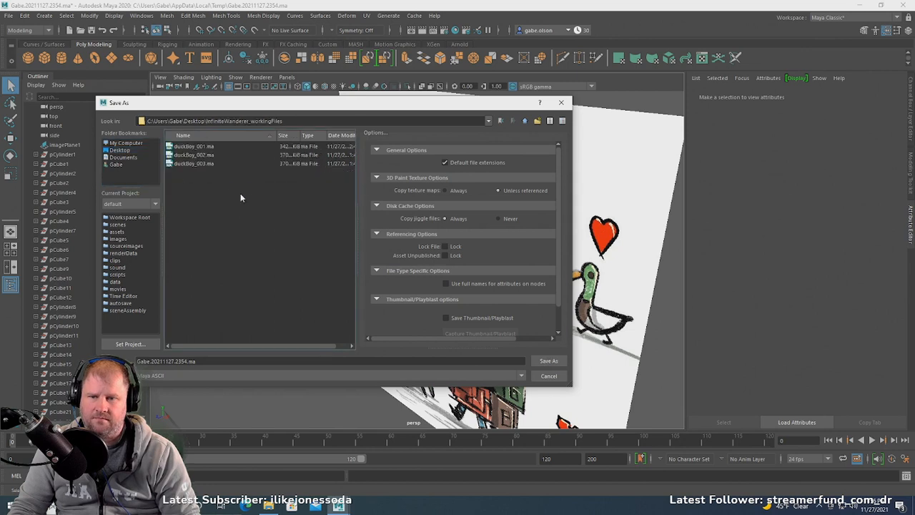
pyautogui.click(202, 164)
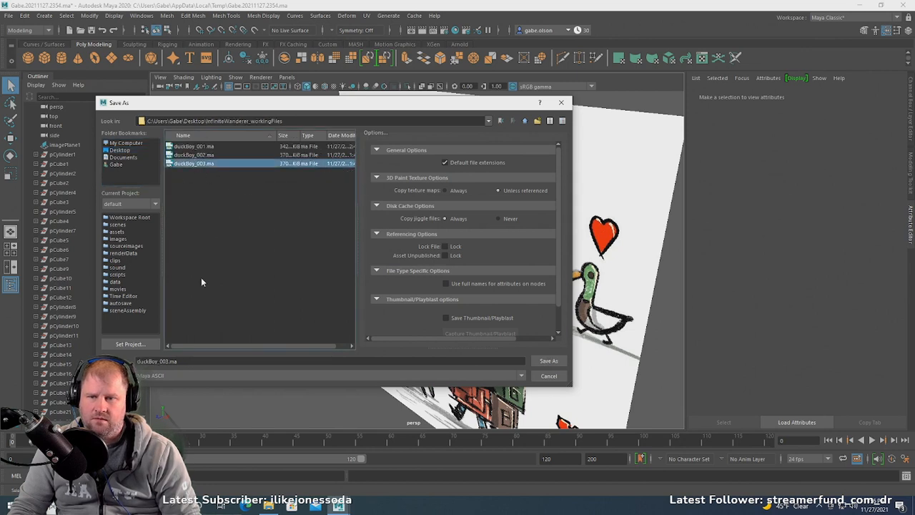
pyautogui.click(167, 361)
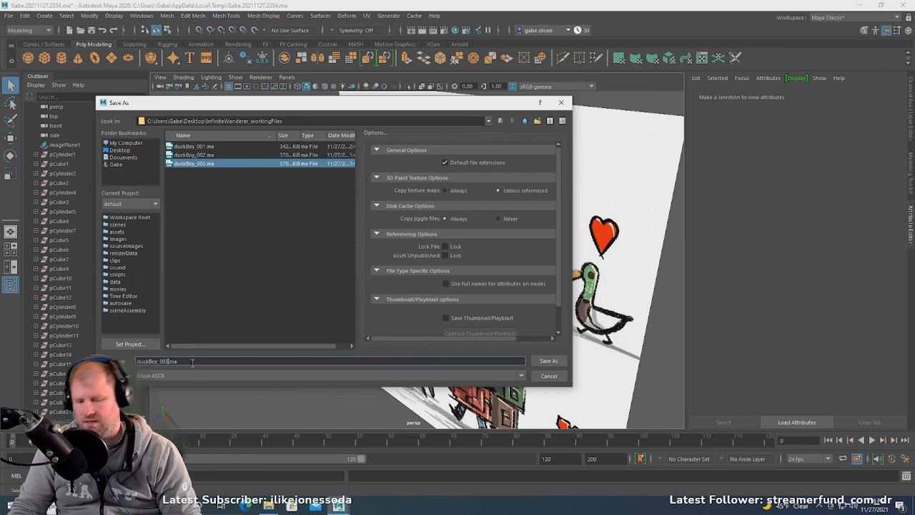
pyautogui.press('BackSpace')
pyautogui.write('4')
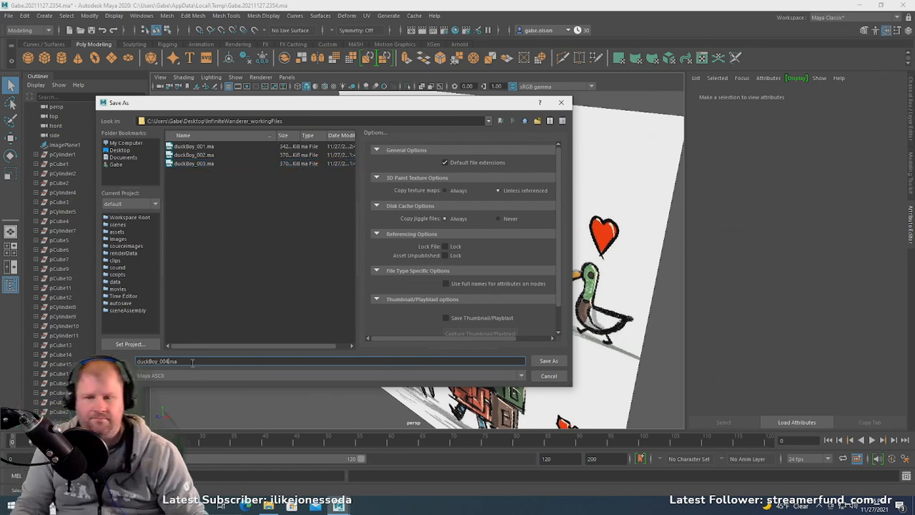
pyautogui.click(549, 360)
pyautogui.press('w')
# - Delete the construction history of all objects in the scene
pyautogui.scroll(-5, 378, 250)
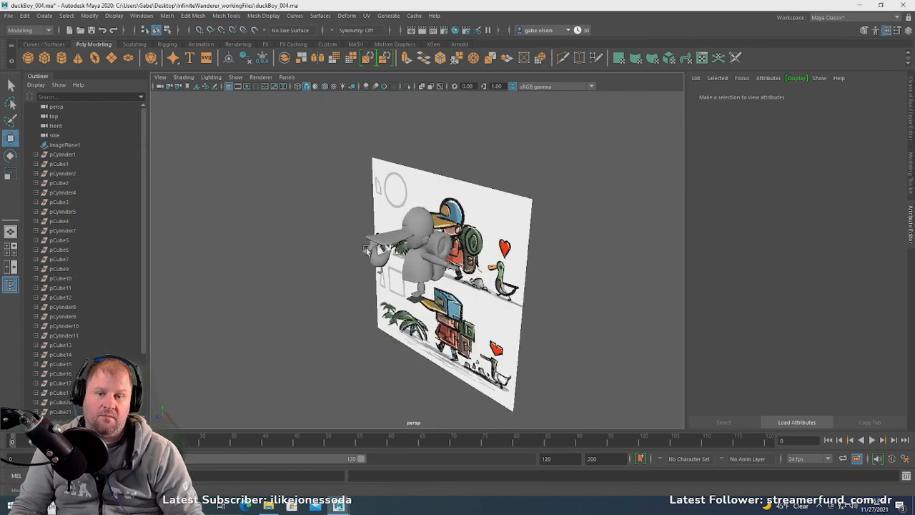
pyautogui.moveTo(378, 250)
pyautogui.keyDown('alt'); pyautogui.mouseDown()
pyautogui.moveTo(339, 241)
pyautogui.moveTo(368, 251)
pyautogui.mouseUp(); pyautogui.keyUp('alt')
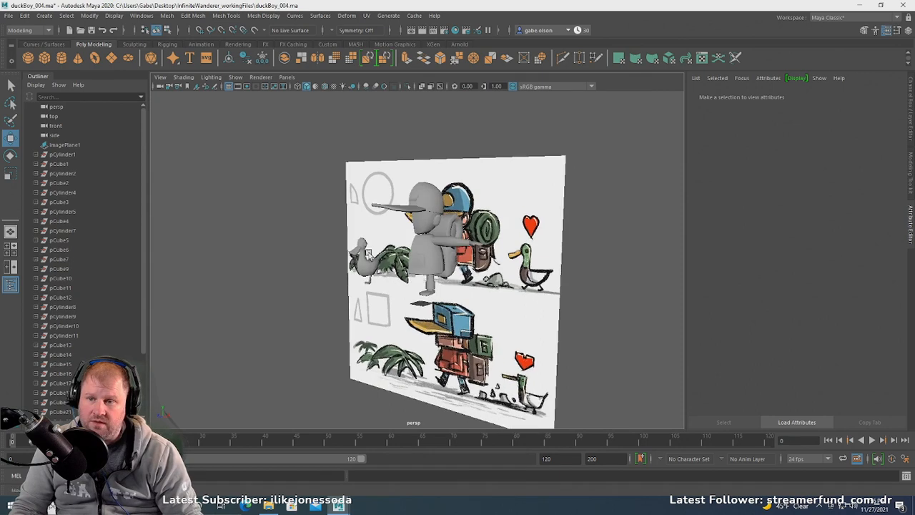
pyautogui.click(24, 15)
pyautogui.moveTo(84, 141)
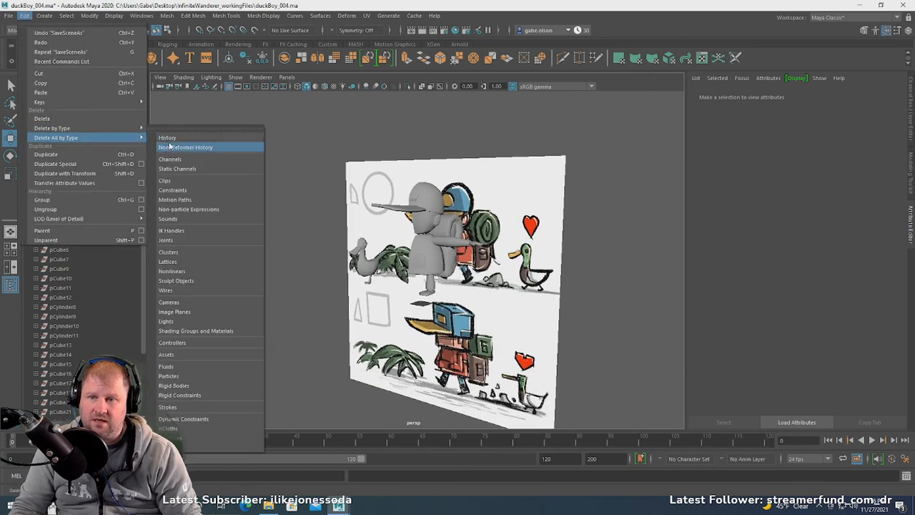
pyautogui.click(171, 136)
# - Try to open the Hypershade with the duckBoy_004 scene loaded
pyautogui.keyDown('alt'); pyautogui.moveTo(355, 215); pyautogui.dragTo(236, 211); pyautogui.keyUp('alt')
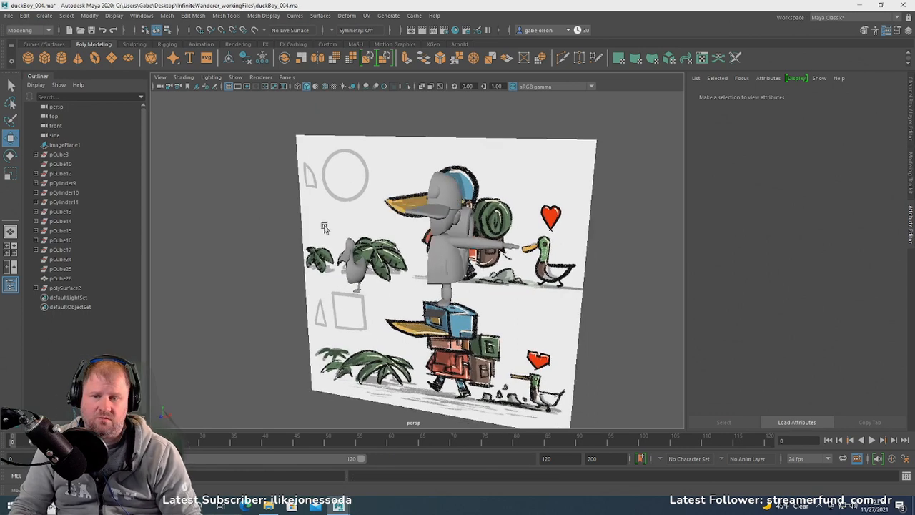
pyautogui.click(141, 16)
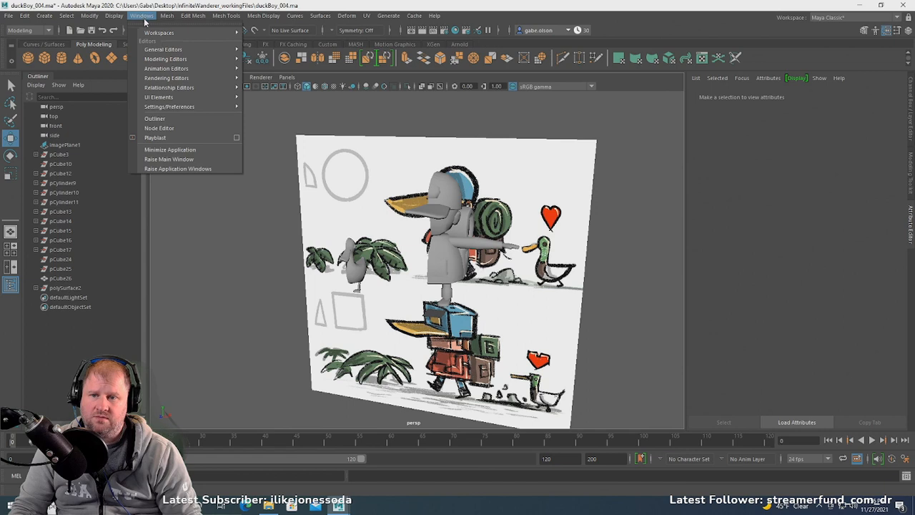
pyautogui.moveTo(184, 78)
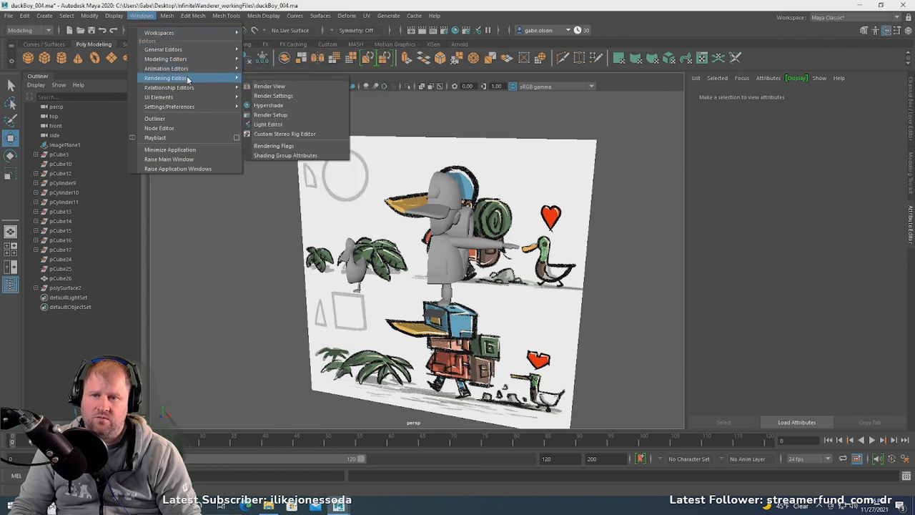
pyautogui.click(269, 105)
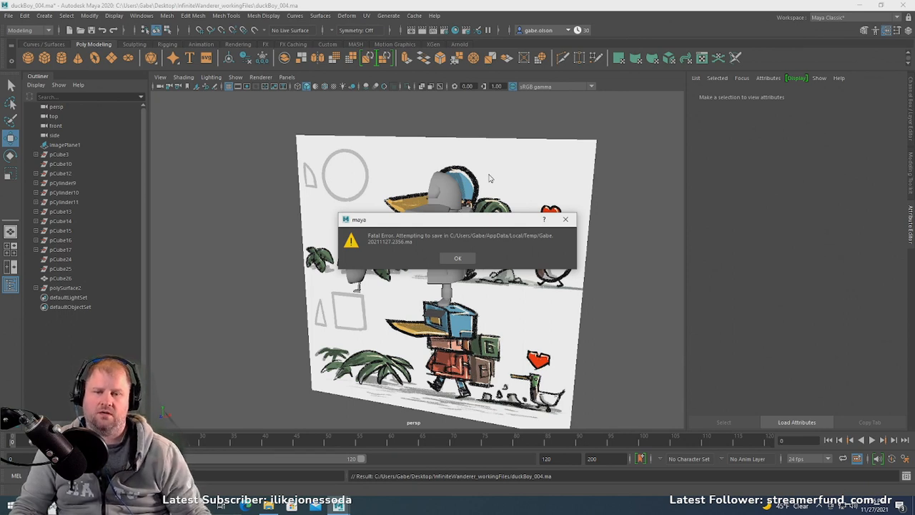
# - Acknowledge the fatal error, send the Autodesk error report, and close the browser response page
pyautogui.click(452, 261)
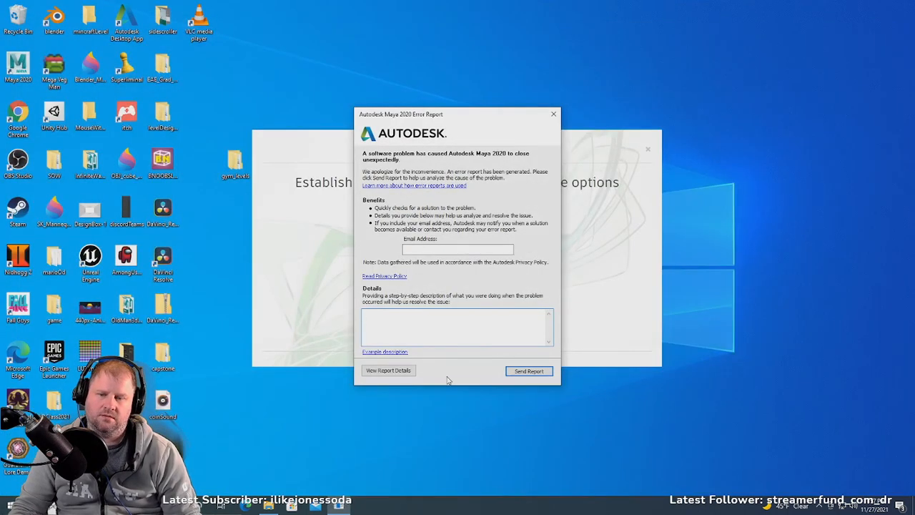
pyautogui.click(527, 372)
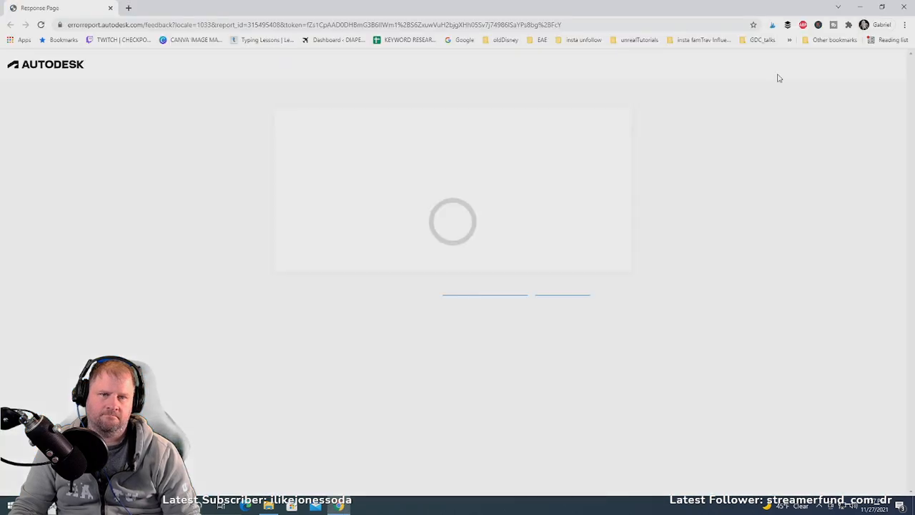
pyautogui.click(904, 6)
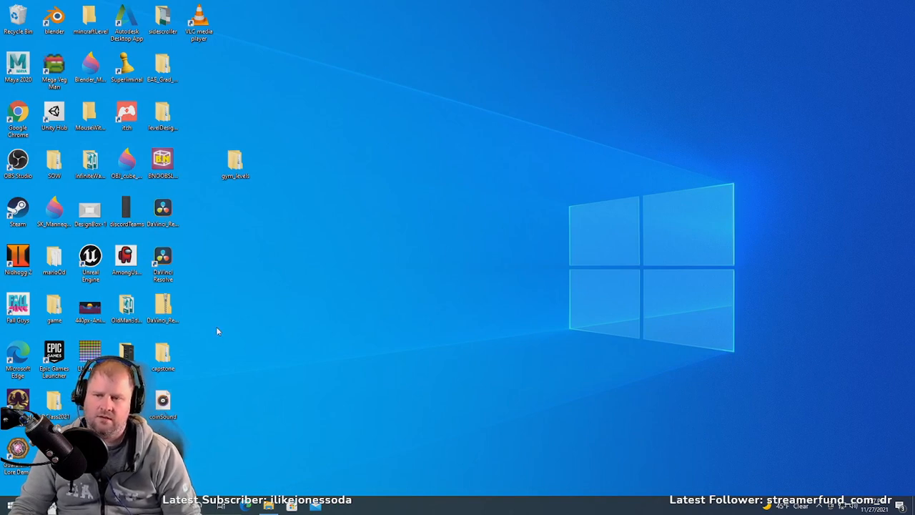
# - Relaunch Maya 2020 from the desktop and dismiss the What's New Highlight Settings dialog
pyautogui.doubleClick(18, 65)
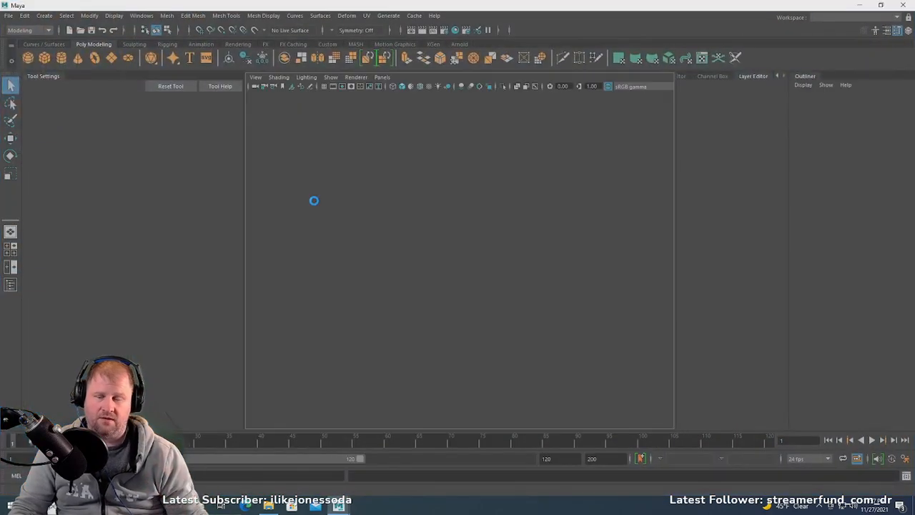
pyautogui.click(338, 29)
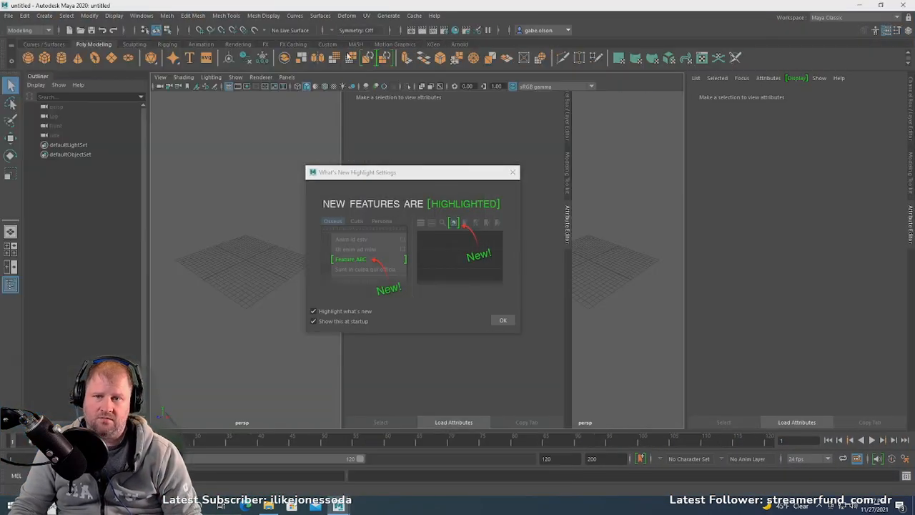
pyautogui.click(500, 321)
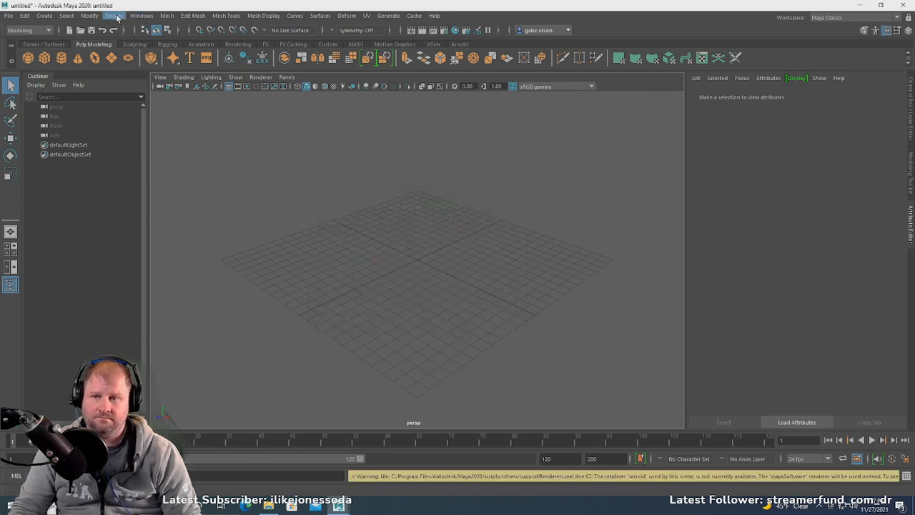
# - Try to open the Hypershade in the empty untitled scene
pyautogui.click(141, 15)
pyautogui.moveTo(202, 78)
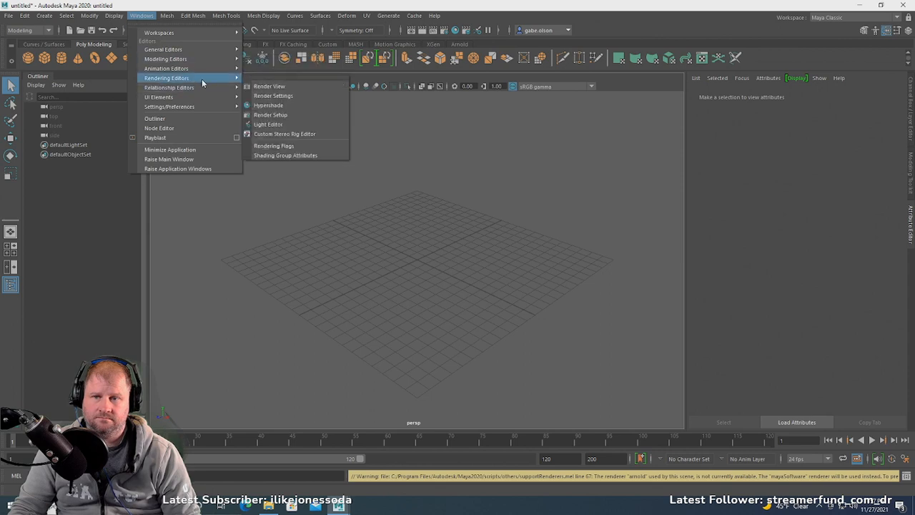
pyautogui.click(292, 108)
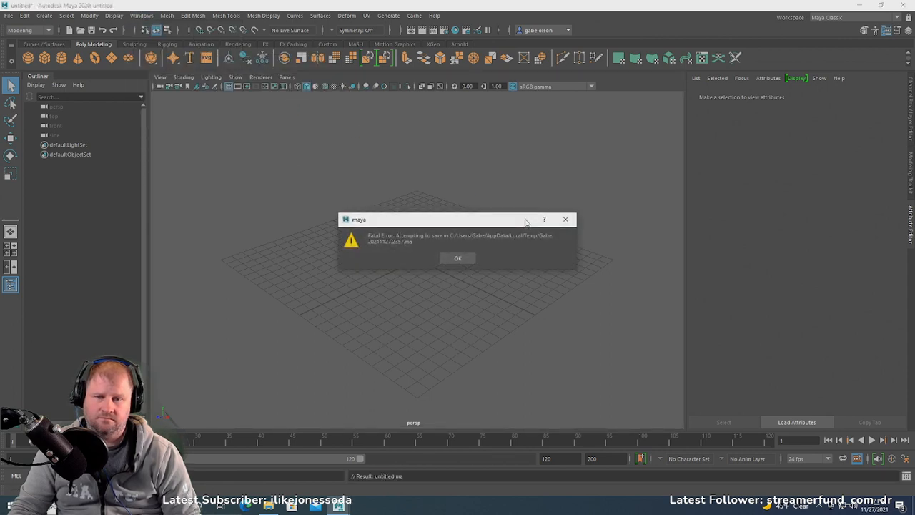
# - Acknowledge the fatal error and cancel the Autodesk error report without sending it
pyautogui.click(457, 259)
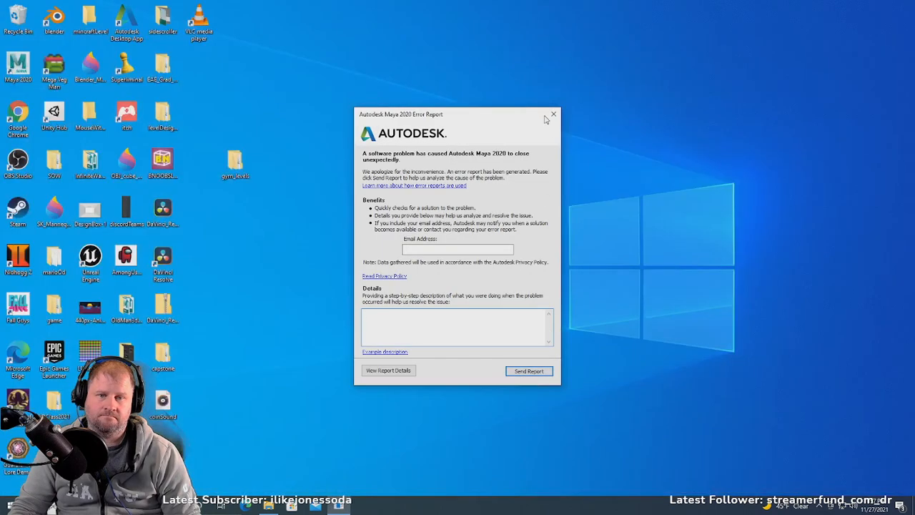
pyautogui.click(552, 117)
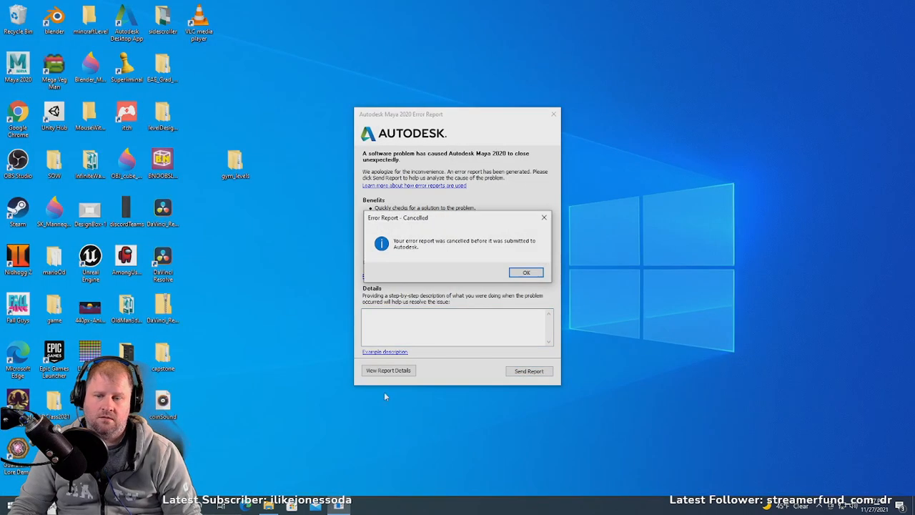
pyautogui.click(527, 272)
# - Open the Documents\maya\2020 folder in File Explorer and check the contents of its presets folder
pyautogui.click(268, 507)
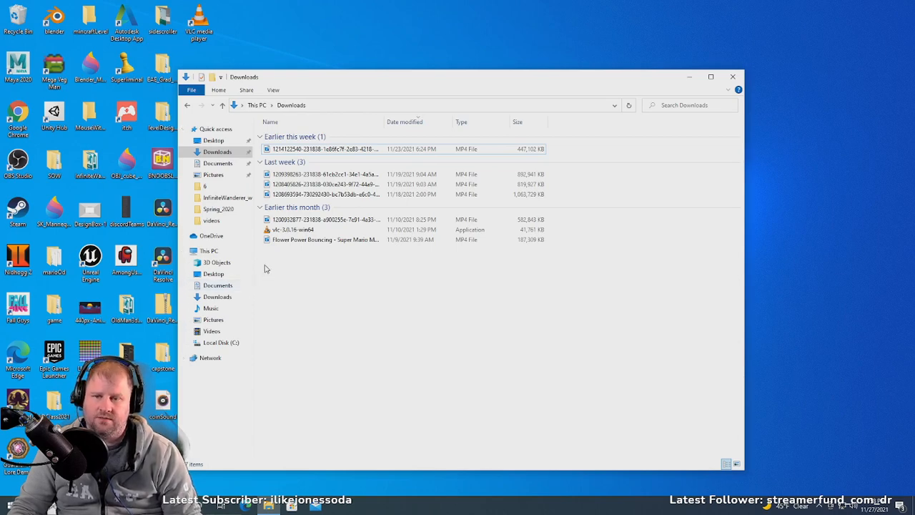
pyautogui.click(226, 166)
pyautogui.doubleClick(283, 157)
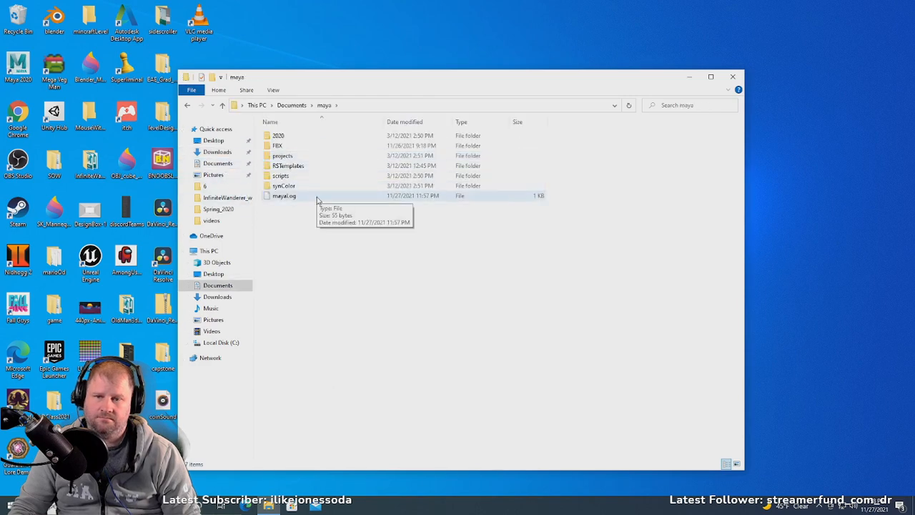
pyautogui.doubleClick(307, 136)
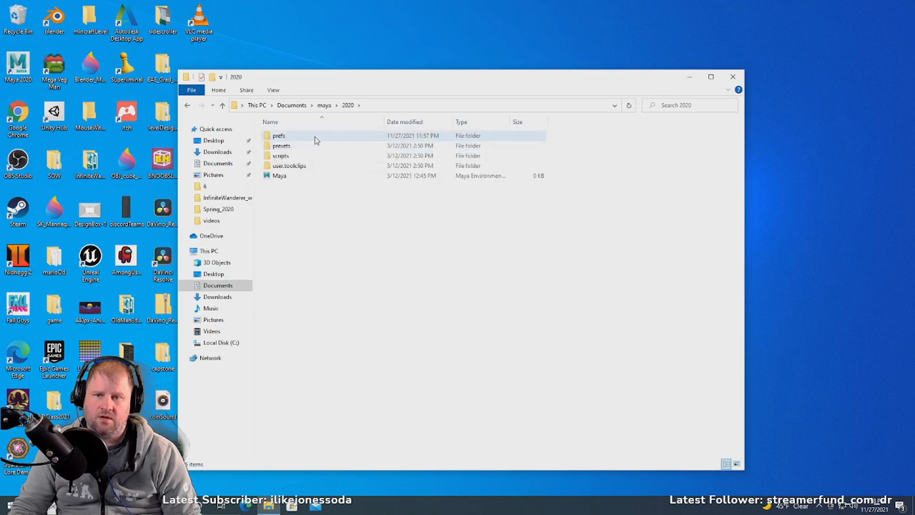
pyautogui.click(313, 147)
pyautogui.doubleClick(314, 148)
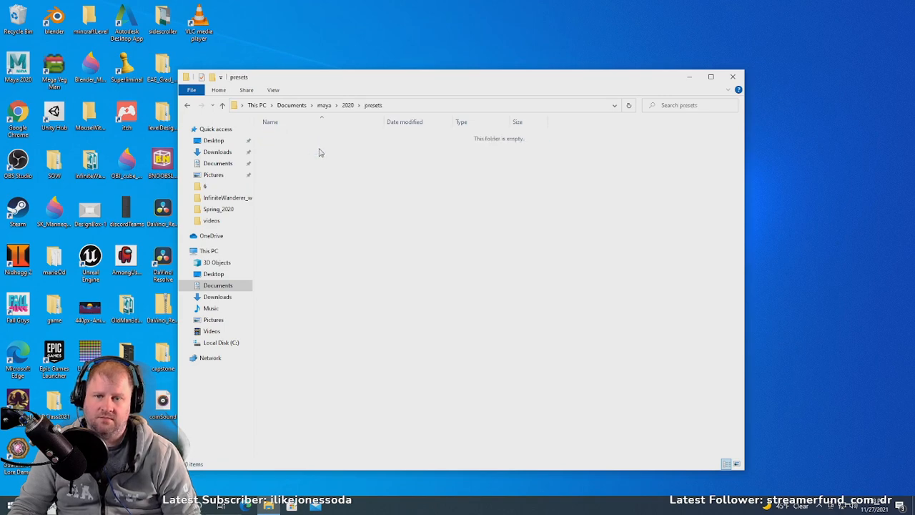
pyautogui.click(221, 105)
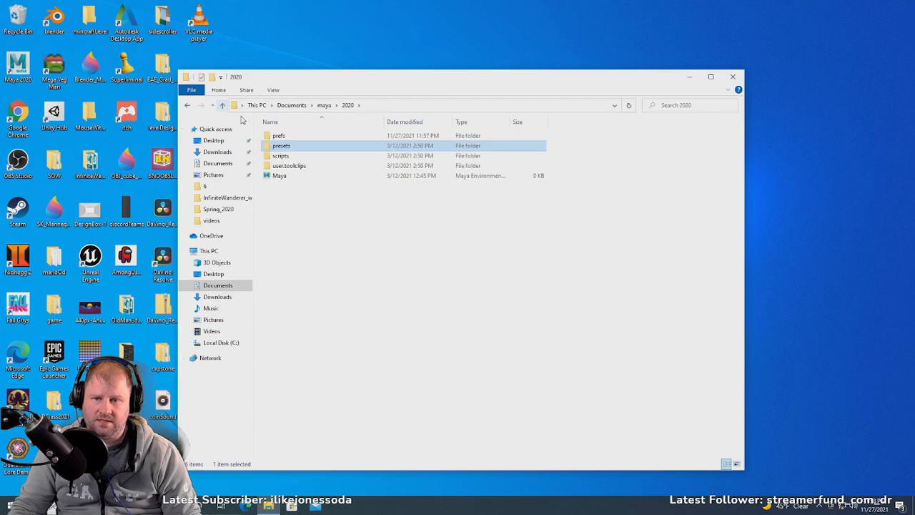
# - Check the prefs folder in Documents\maya\2020, delete that folder, and close File Explorer
pyautogui.click(288, 138)
pyautogui.doubleClick(288, 138)
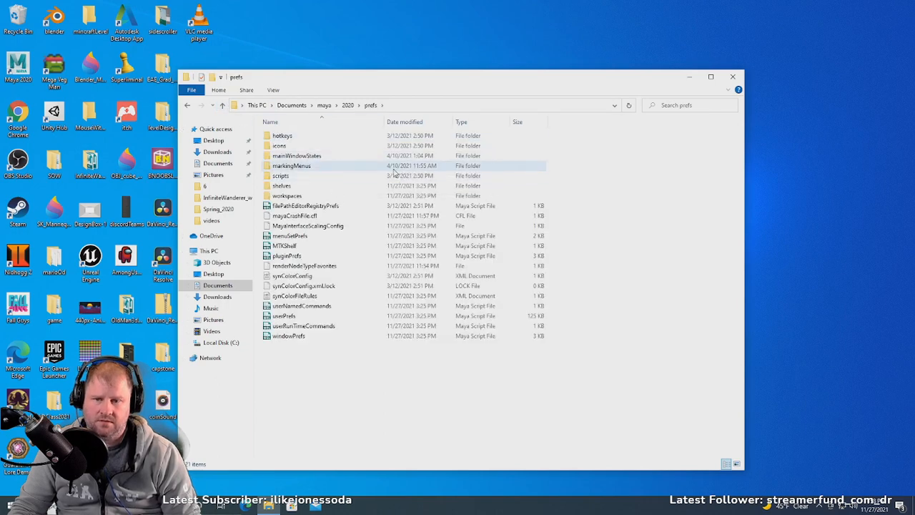
pyautogui.click(223, 105)
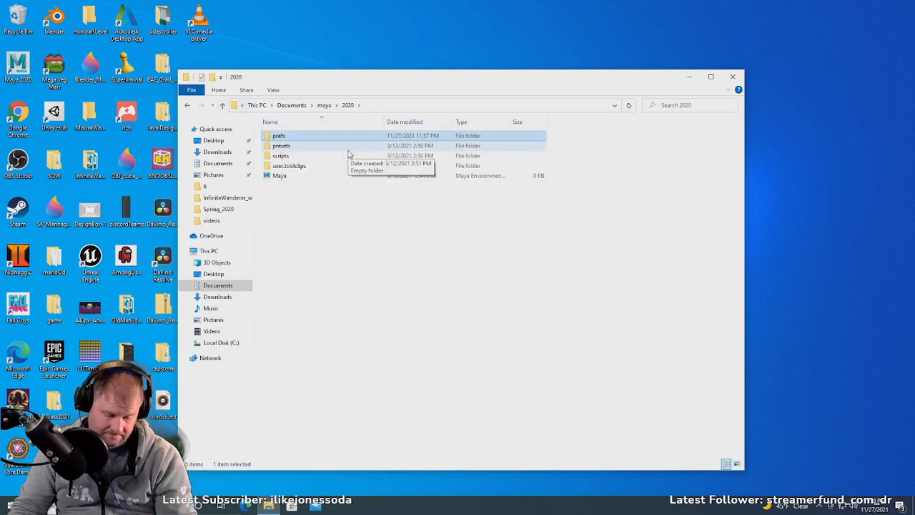
pyautogui.press('Delete')
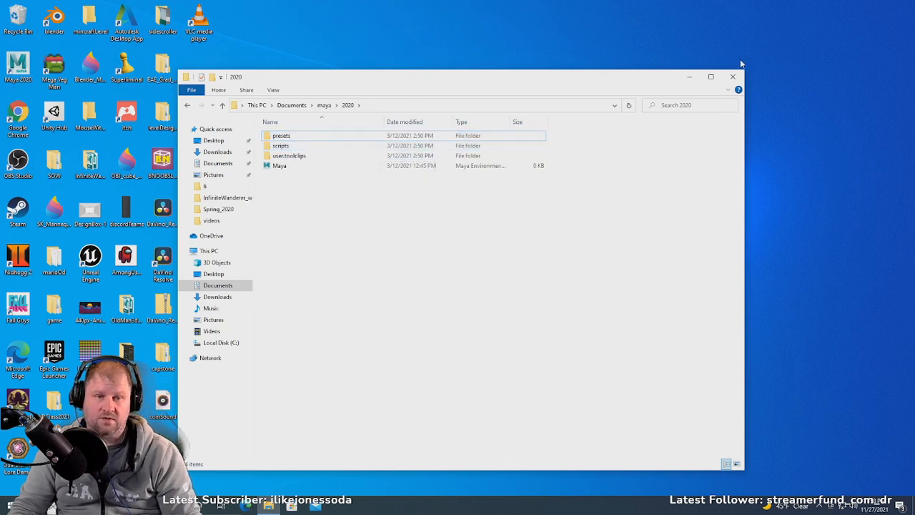
pyautogui.click(733, 76)
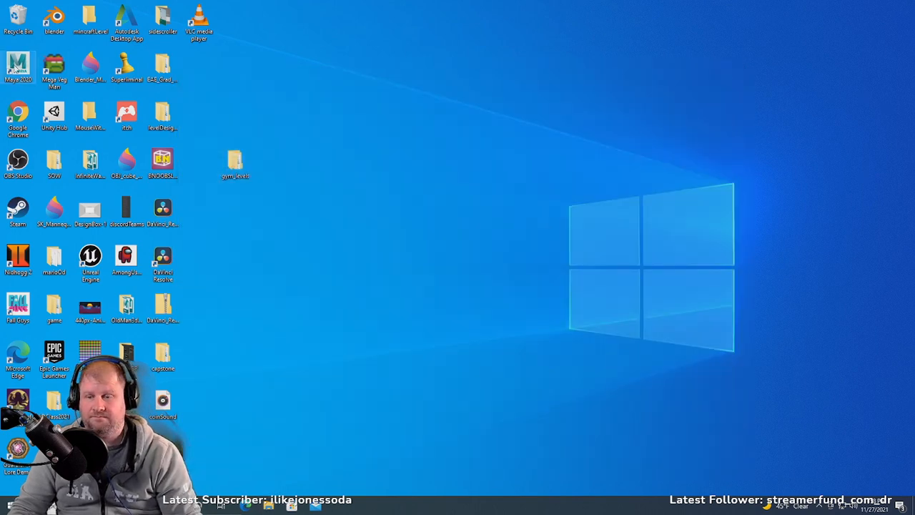
# - Start Maya 2020 again with fresh preferences and close the What's New Highlight Settings dialog
pyautogui.doubleClick(16, 68)
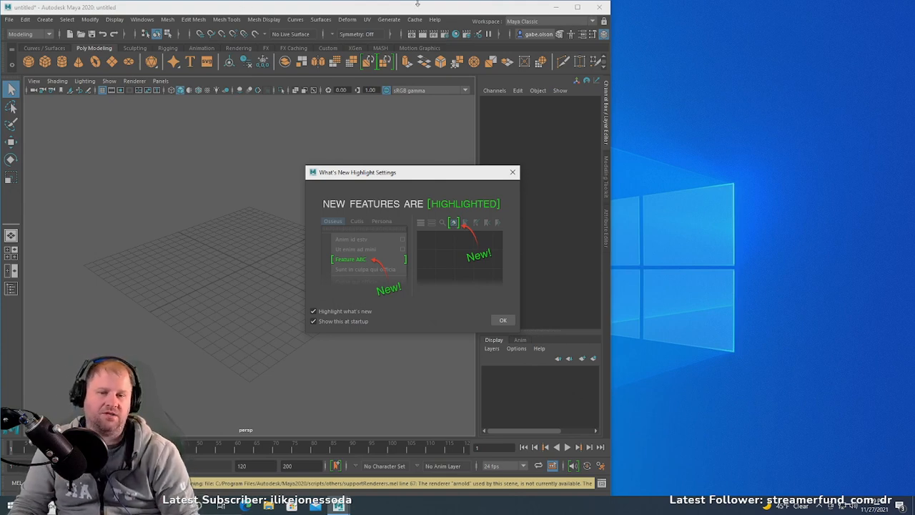
pyautogui.click(512, 173)
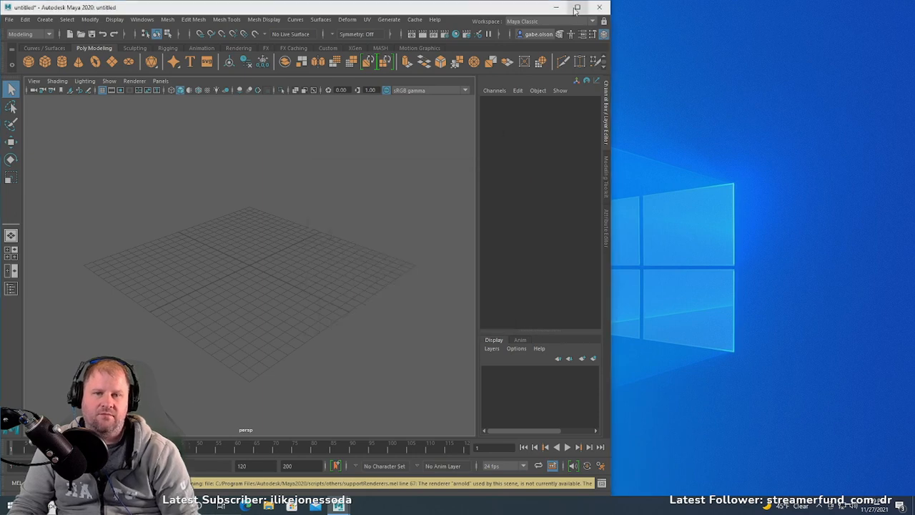
# - Maximize the Maya window, create a new Lambert material, and try to open the Hypershade
pyautogui.click(578, 7)
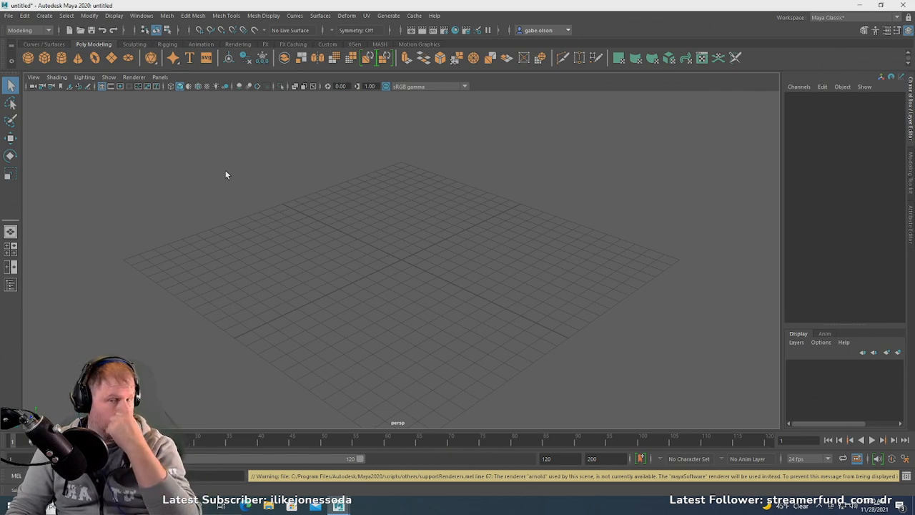
pyautogui.click(239, 44)
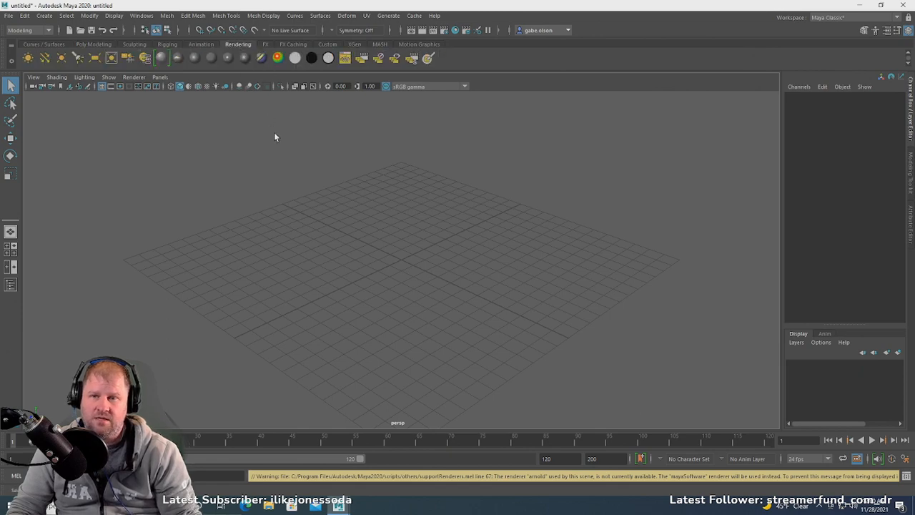
pyautogui.click(211, 59)
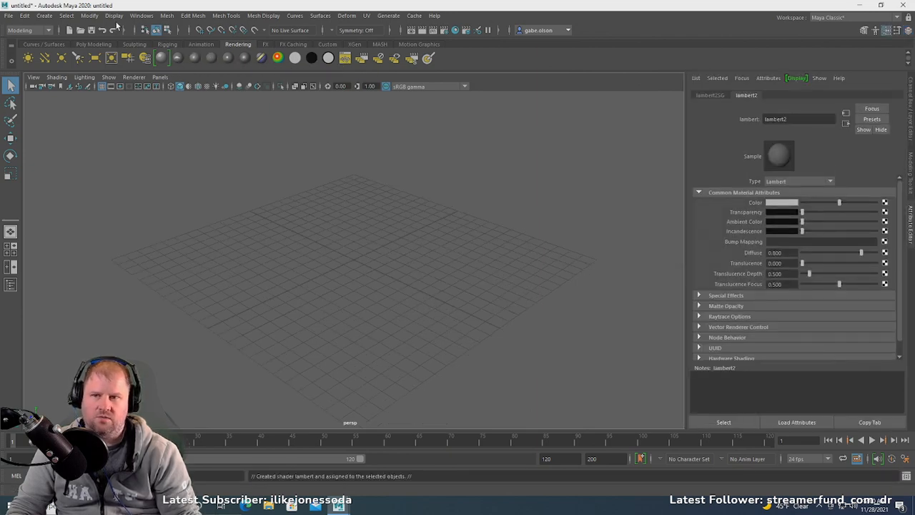
pyautogui.click(141, 15)
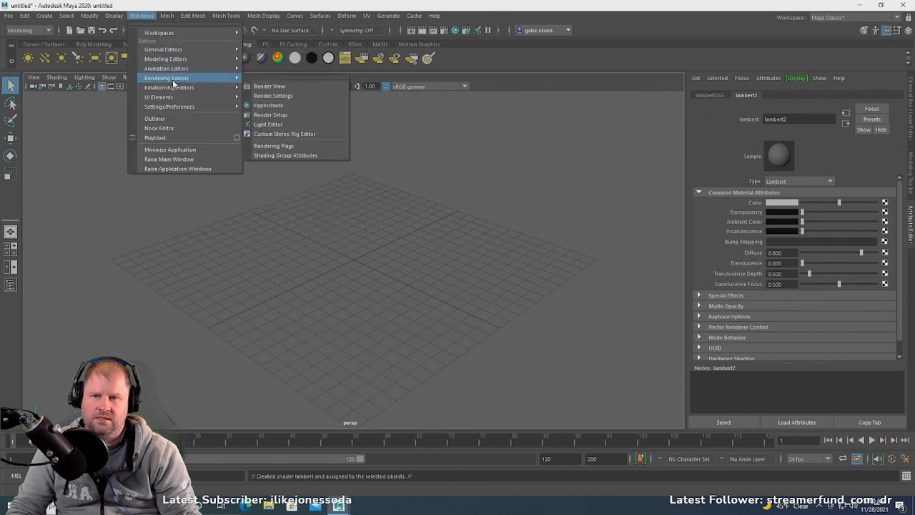
pyautogui.click(272, 105)
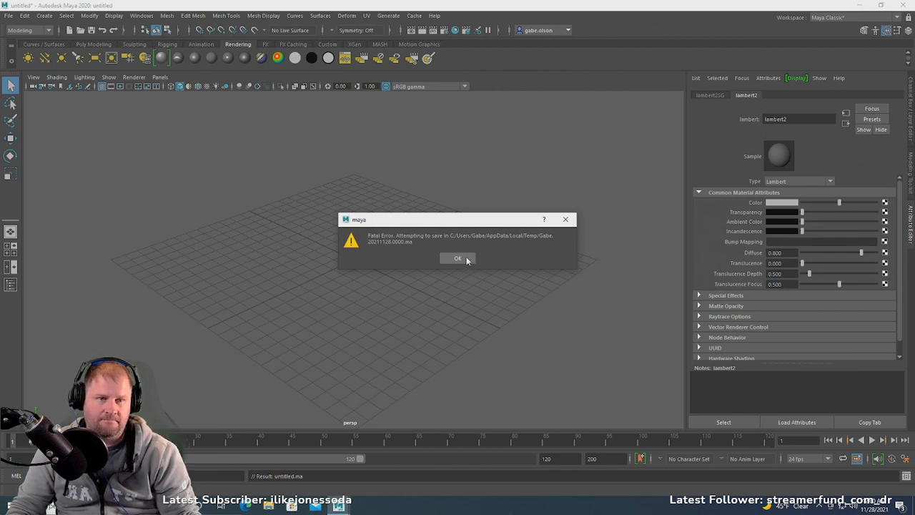
# - Dismiss the fatal error message and close the Autodesk error report without submitting it
pyautogui.click(466, 258)
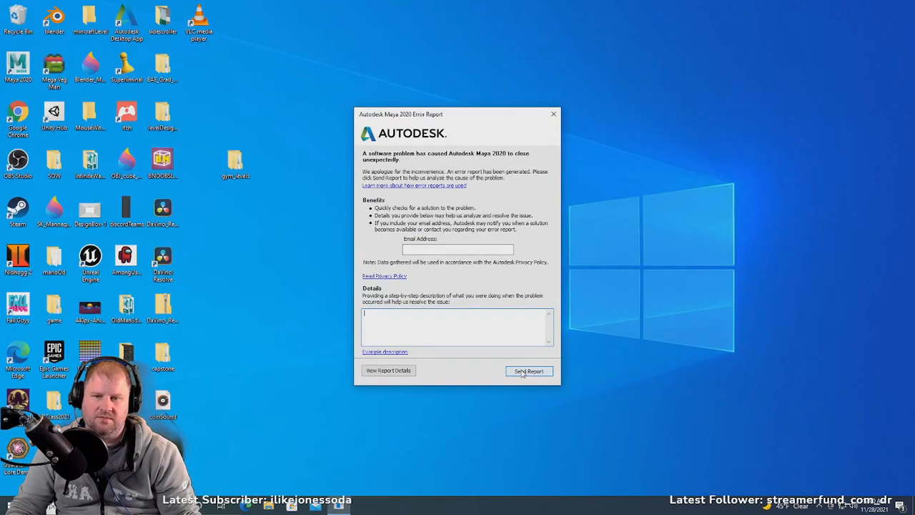
pyautogui.click(554, 114)
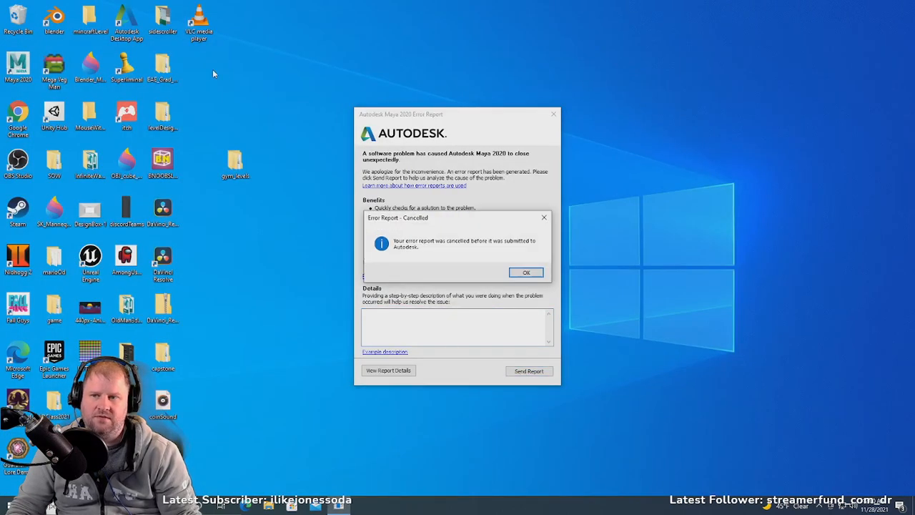
pyautogui.click(526, 273)
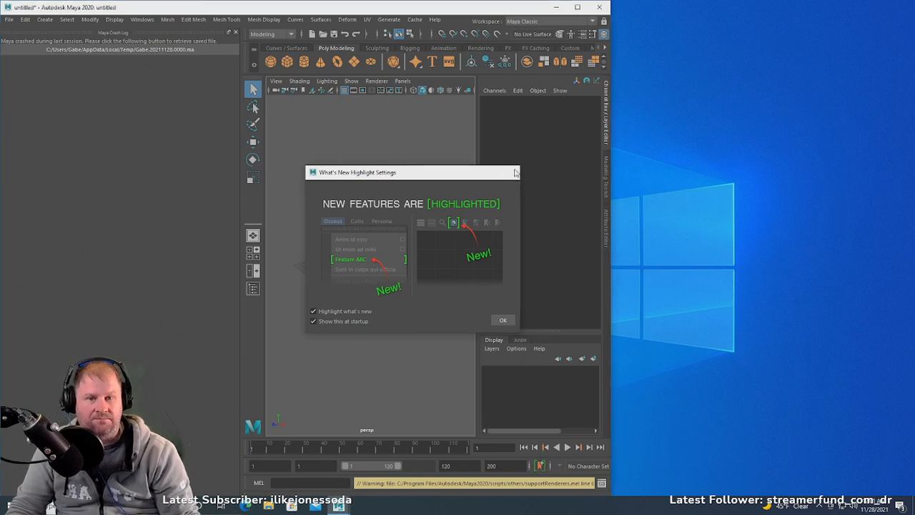
# - In the restarted Maya, close the What's New Highlight Settings dialog and the Maya Crash Log panel, and maximize the window
pyautogui.click(509, 173)
pyautogui.click(579, 8)
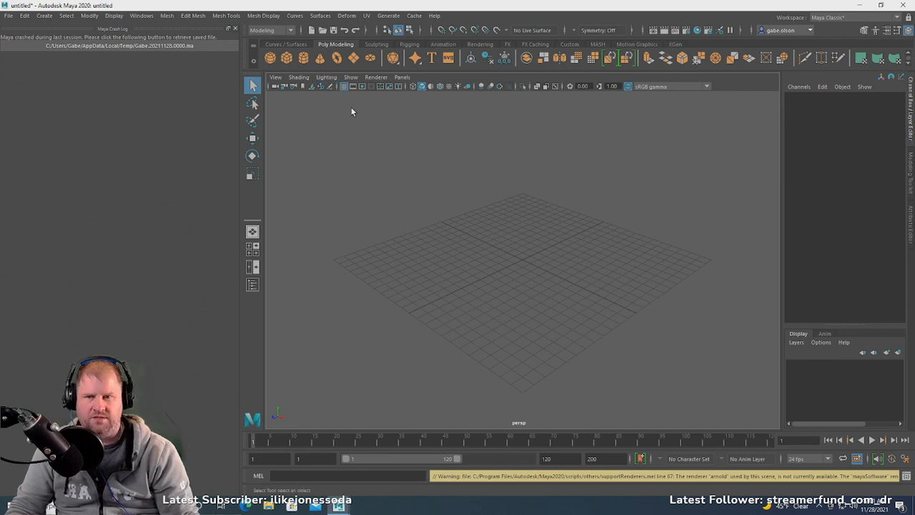
pyautogui.click(235, 30)
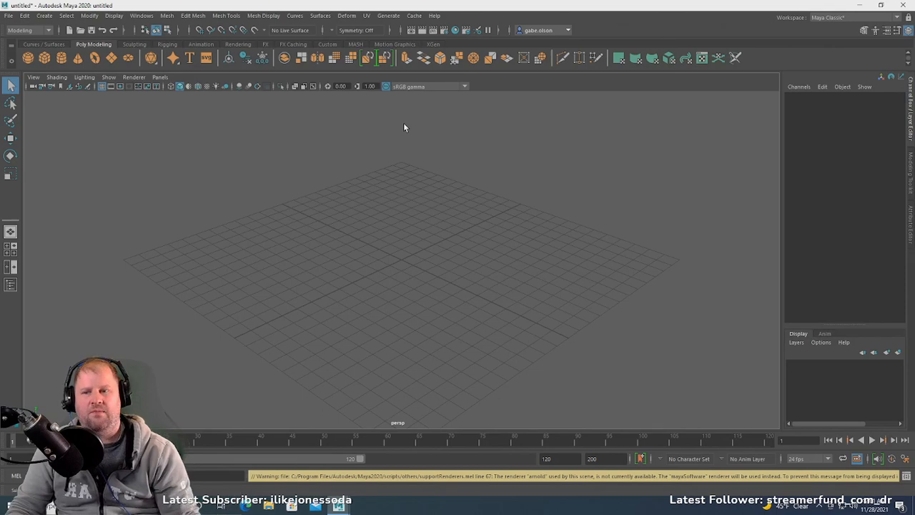
# - Open duckBoy_004.ma from the Desktop's InfiniteWanderer_workingFiles folder, discarding the untitled scene without saving
pyautogui.click(8, 15)
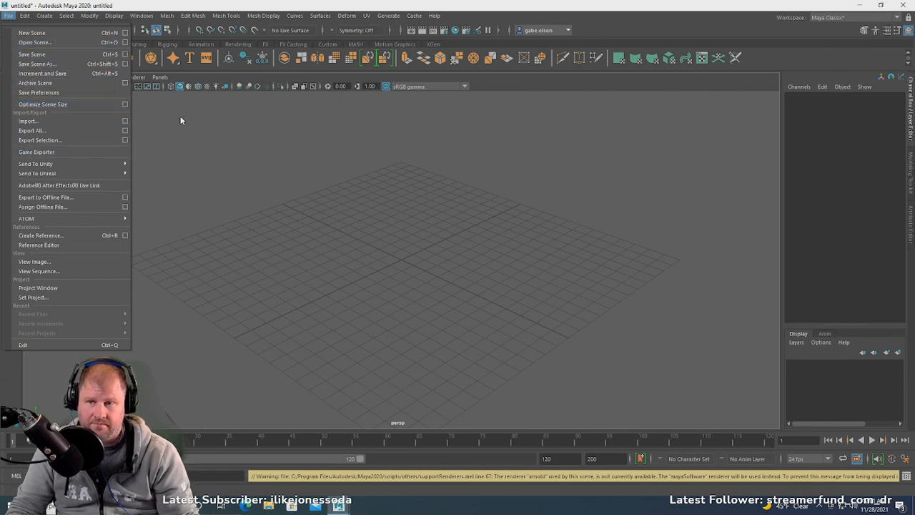
pyautogui.click(72, 42)
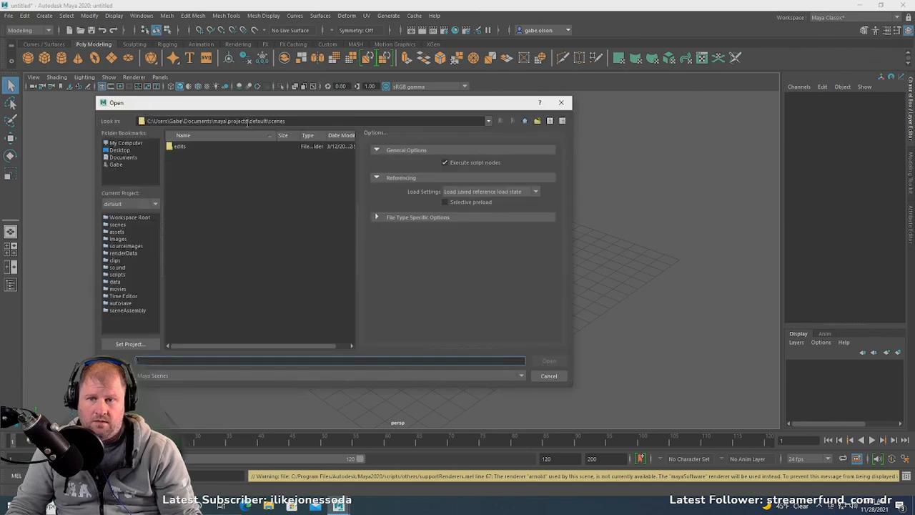
pyautogui.click(126, 143)
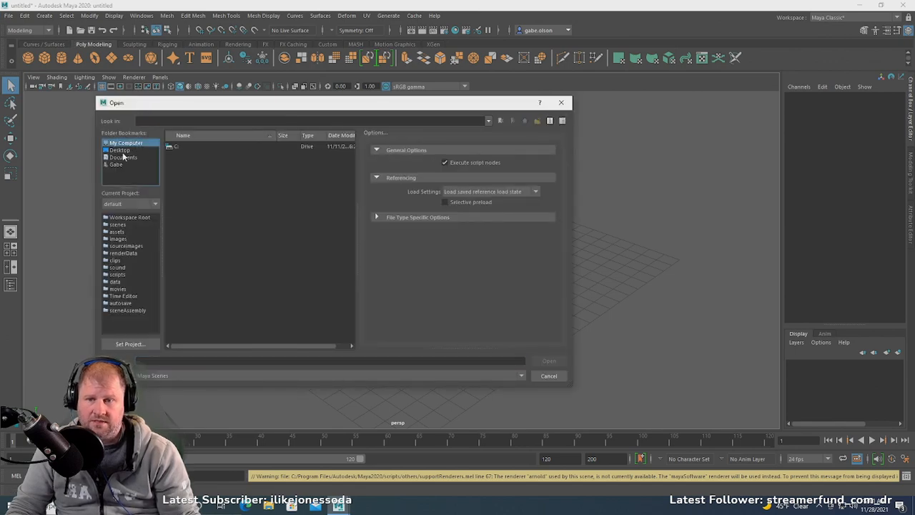
pyautogui.click(121, 151)
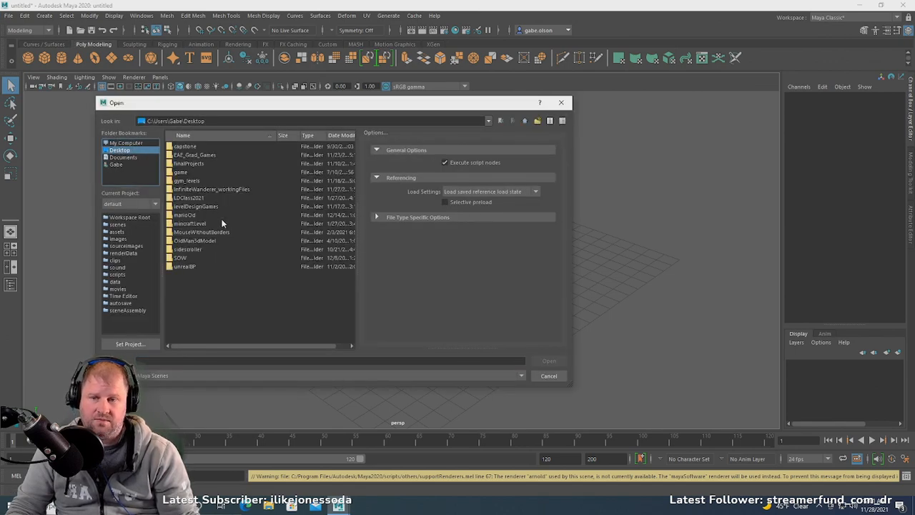
pyautogui.click(123, 144)
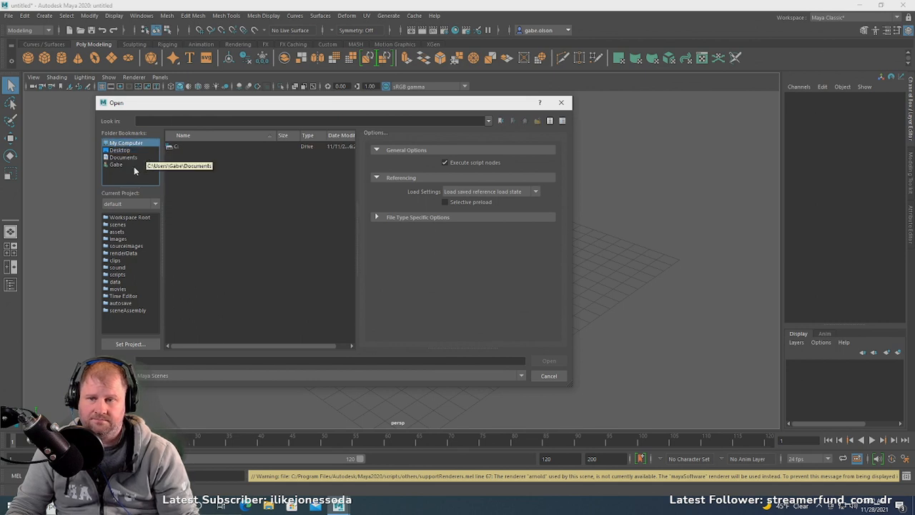
pyautogui.click(127, 151)
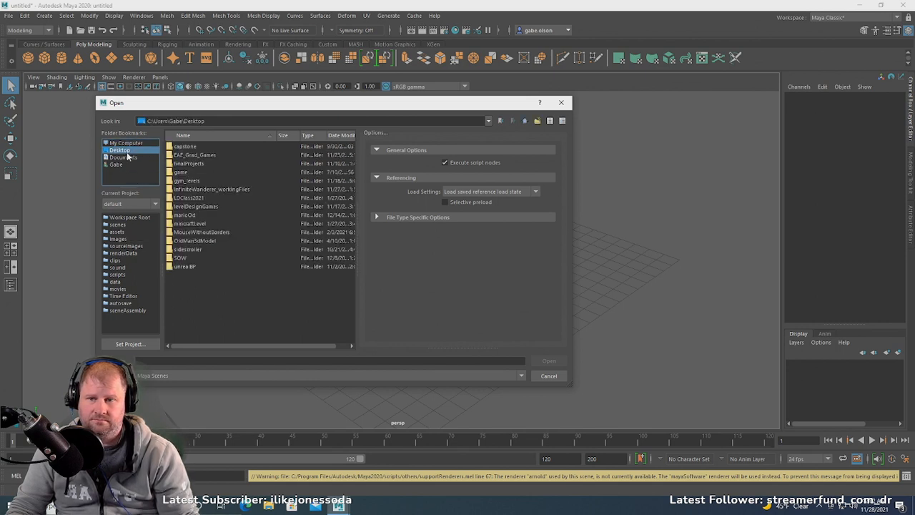
pyautogui.doubleClick(215, 189)
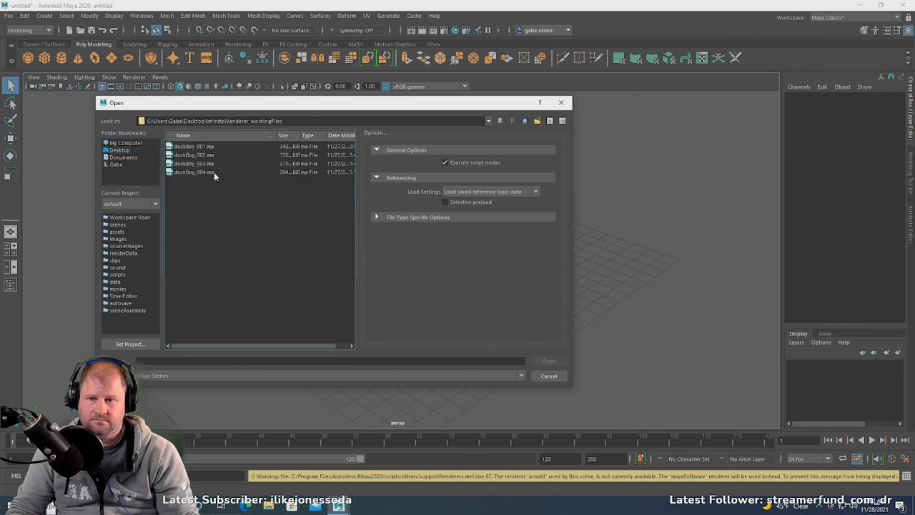
pyautogui.click(204, 171)
pyautogui.click(549, 362)
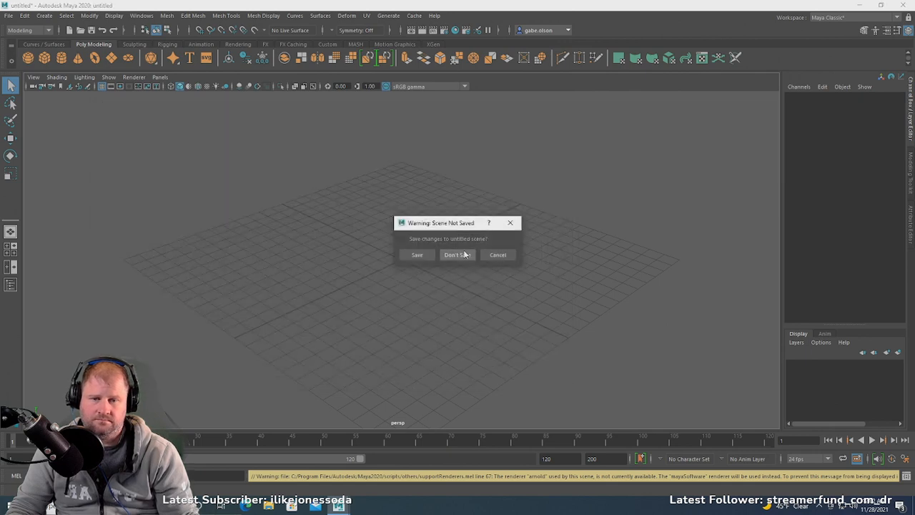
pyautogui.click(456, 255)
# - Select the boy's torso mesh and assign it a new Lambert material
pyautogui.keyDown('alt'); pyautogui.moveTo(519, 245); pyautogui.dragTo(495, 236); pyautogui.keyUp('alt')
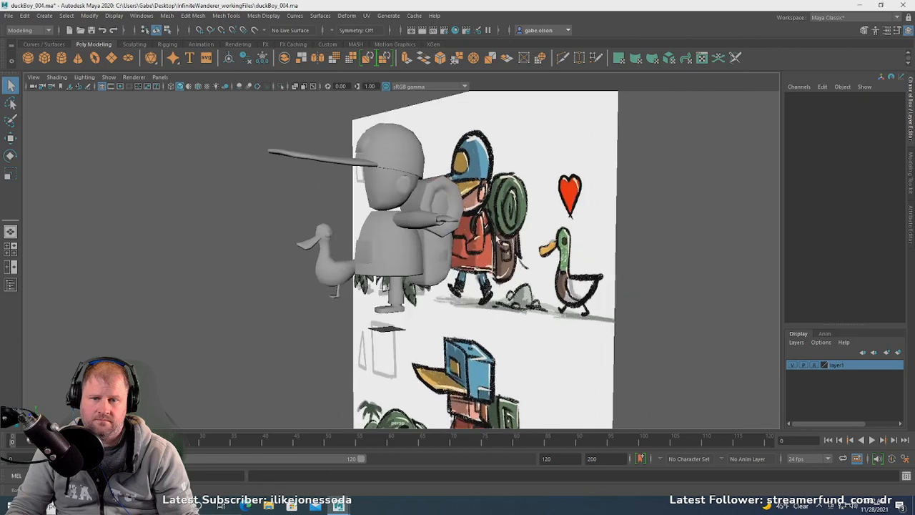
pyautogui.scroll(3, 495, 236)
pyautogui.click(363, 241)
pyautogui.keyDown('alt'); pyautogui.moveTo(335, 223); pyautogui.dragTo(700, 217); pyautogui.keyUp('alt')
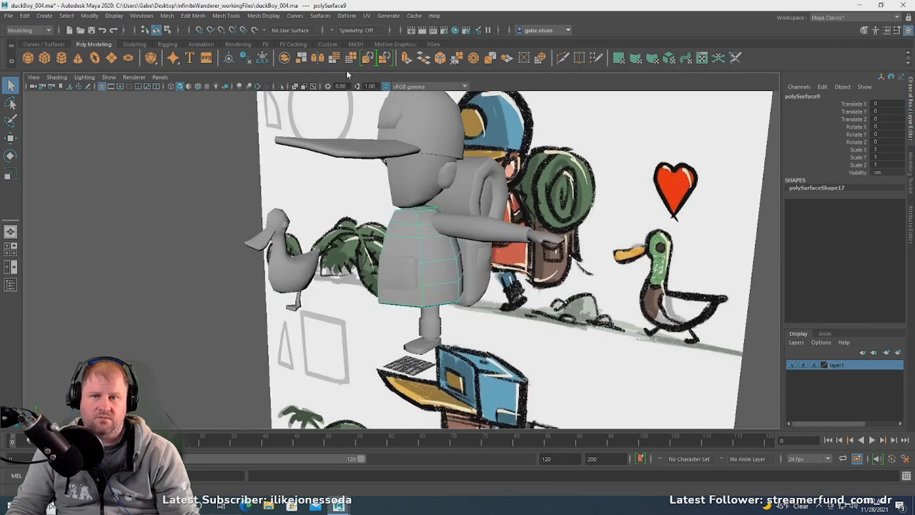
pyautogui.click(237, 44)
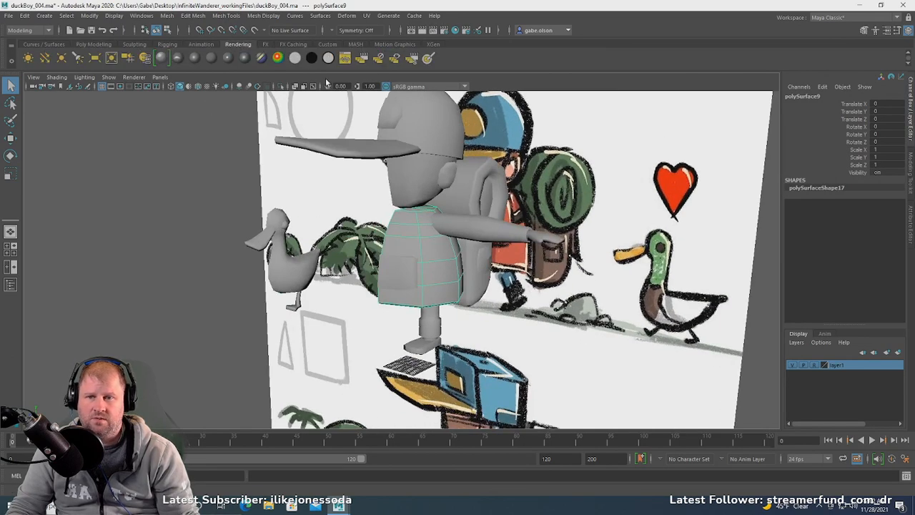
pyautogui.click(210, 59)
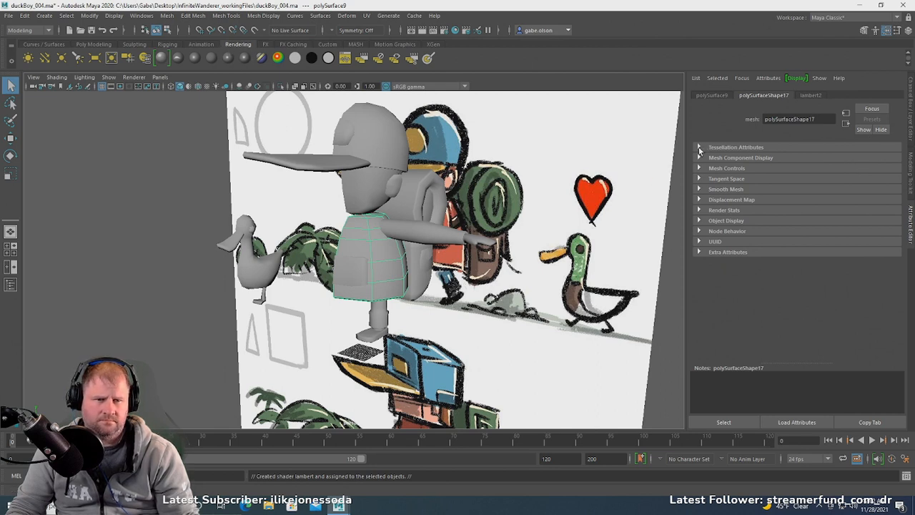
# - Assign another new Lambert material to the selected torso so that the material's attributes are shown
pyautogui.click(768, 79)
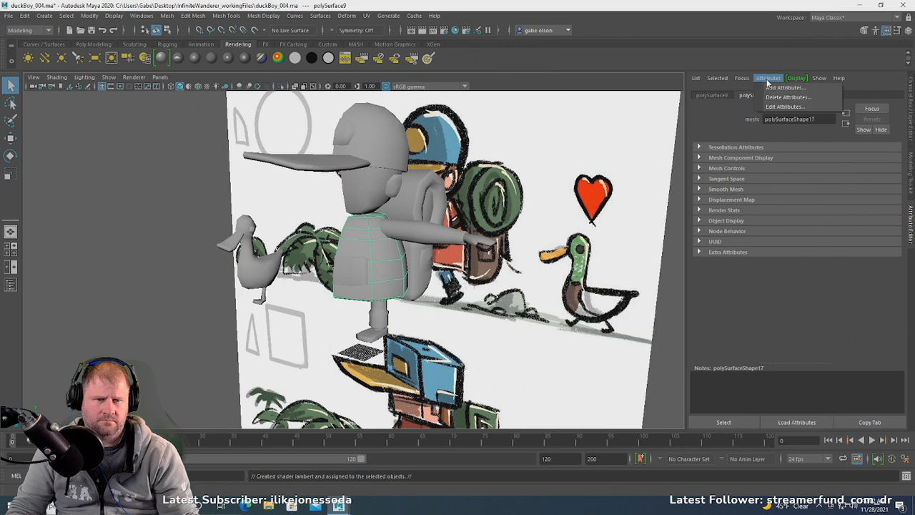
pyautogui.click(722, 128)
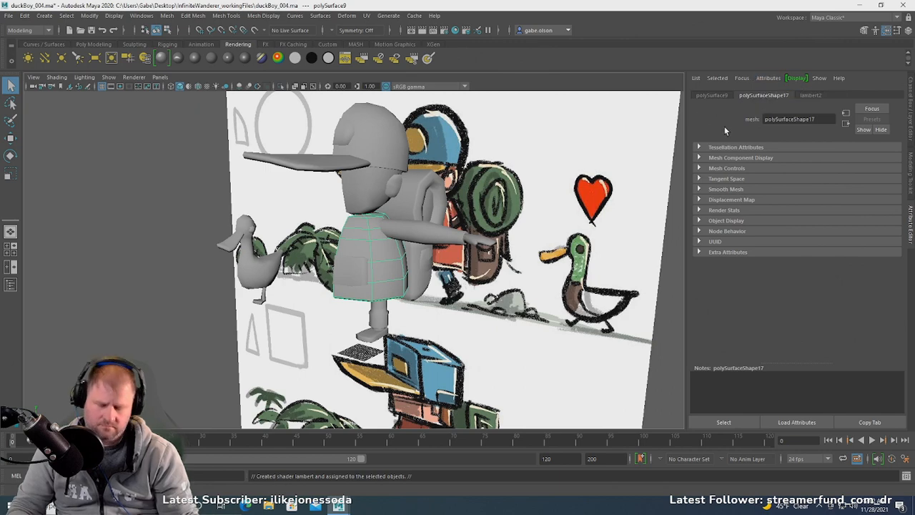
pyautogui.hotkey('ctrl', 'a')
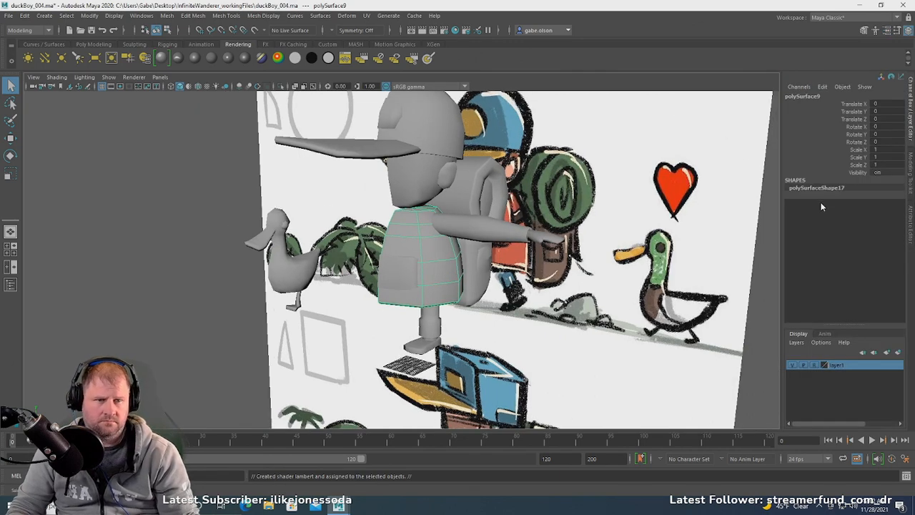
pyautogui.hotkey('ctrl', 'a')
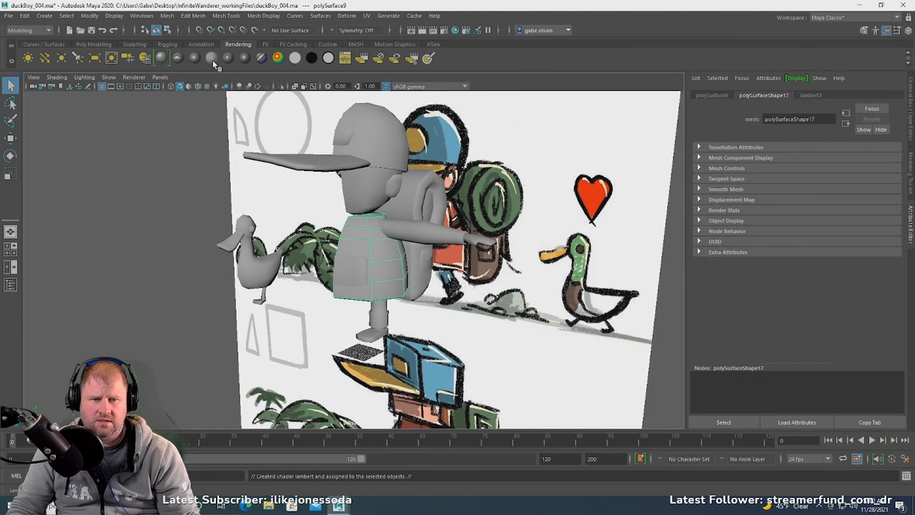
pyautogui.click(212, 60)
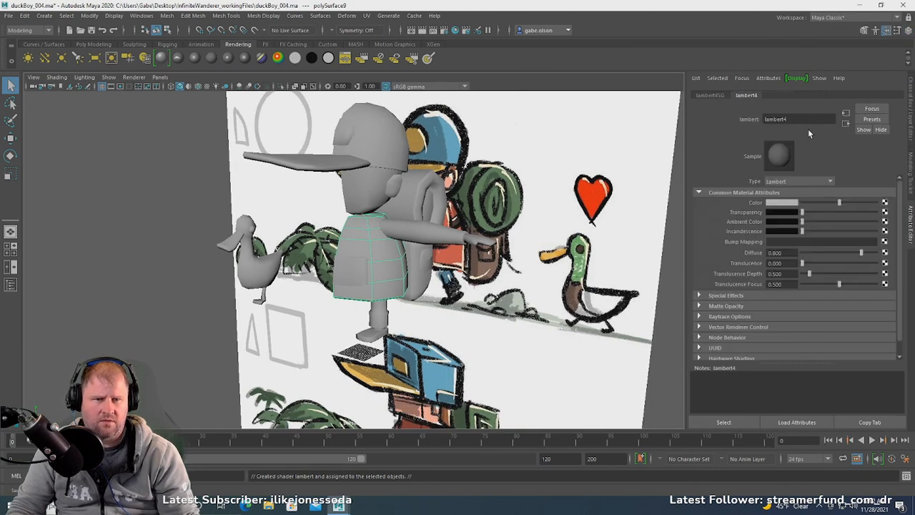
# - Connect a File texture node to the Color attribute of the torso's Lambert material
pyautogui.click(782, 204)
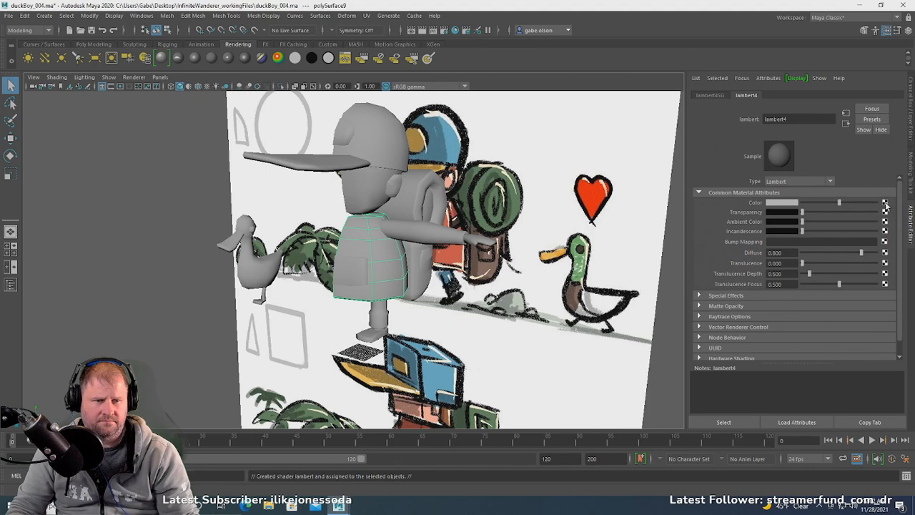
pyautogui.click(886, 204)
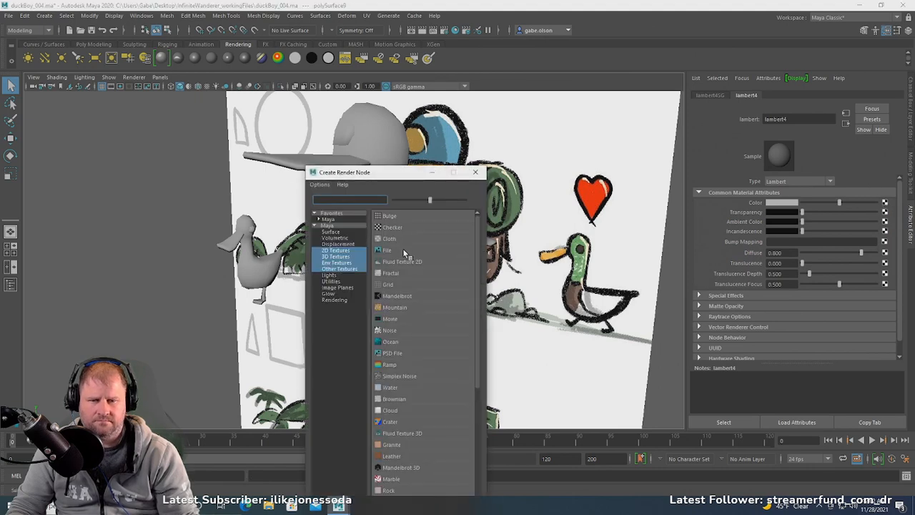
pyautogui.click(402, 249)
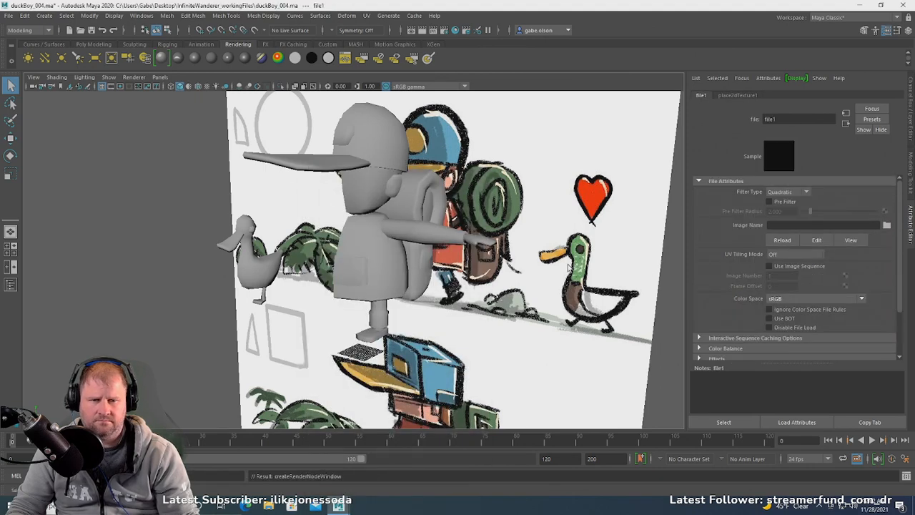
# - Load duckBoyColor.tga from the Desktop's InfiniteWanderer_workingFiles folder as the file texture's image
pyautogui.click(887, 225)
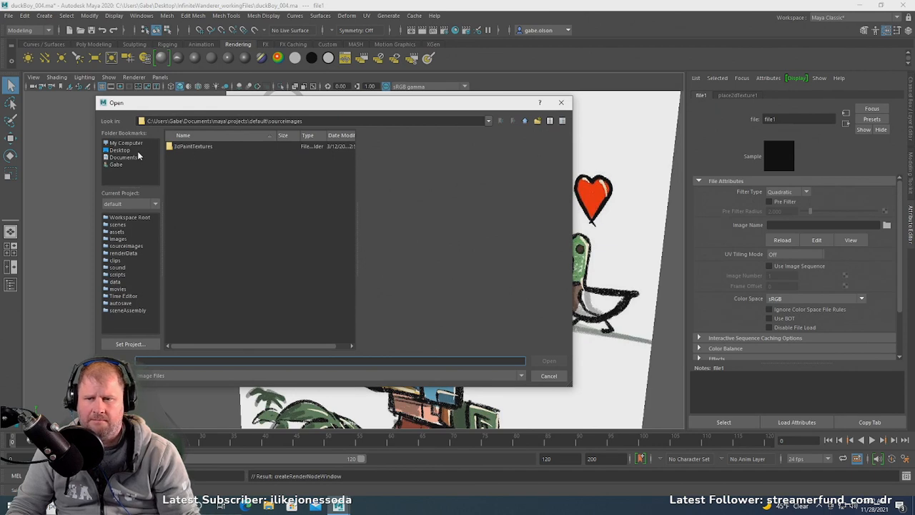
pyautogui.click(120, 150)
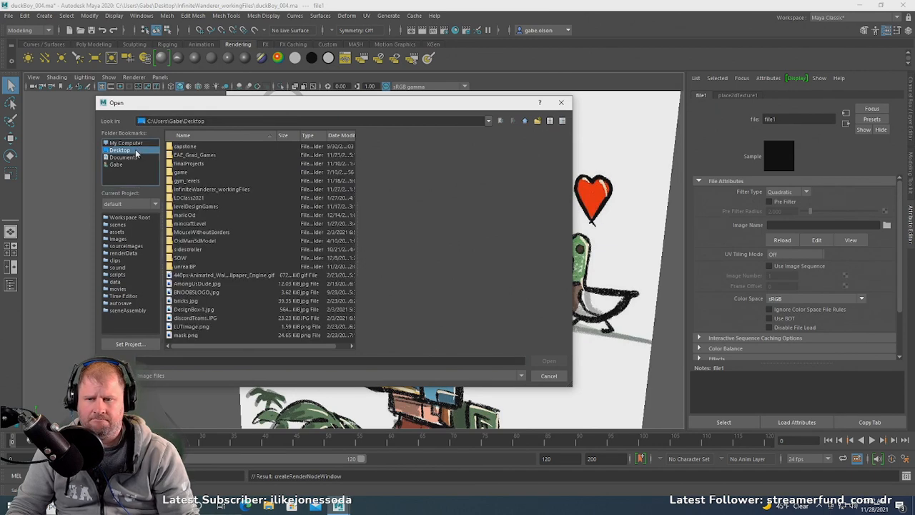
pyautogui.doubleClick(236, 190)
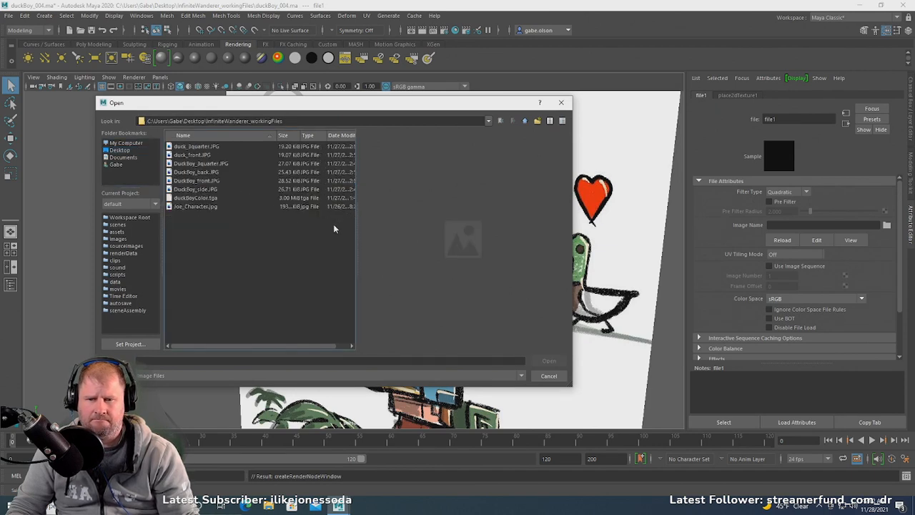
pyautogui.click(200, 198)
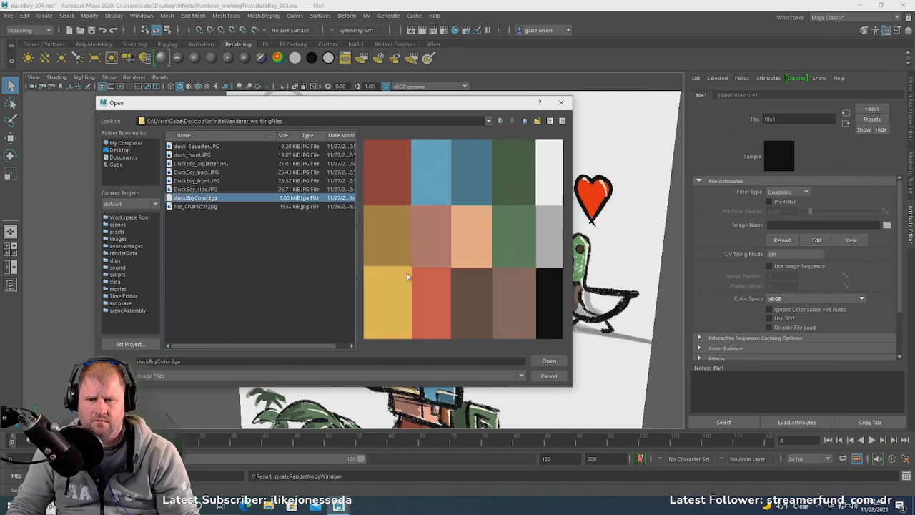
pyautogui.click(548, 361)
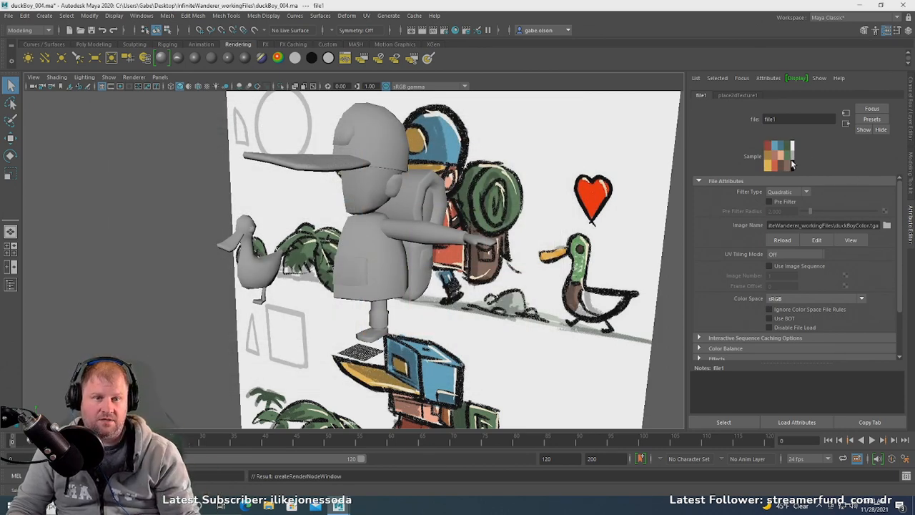
# - Select all the meshes of the duck boy and the duck together, including the cap brim, arms, legs and backpack
pyautogui.click(398, 278)
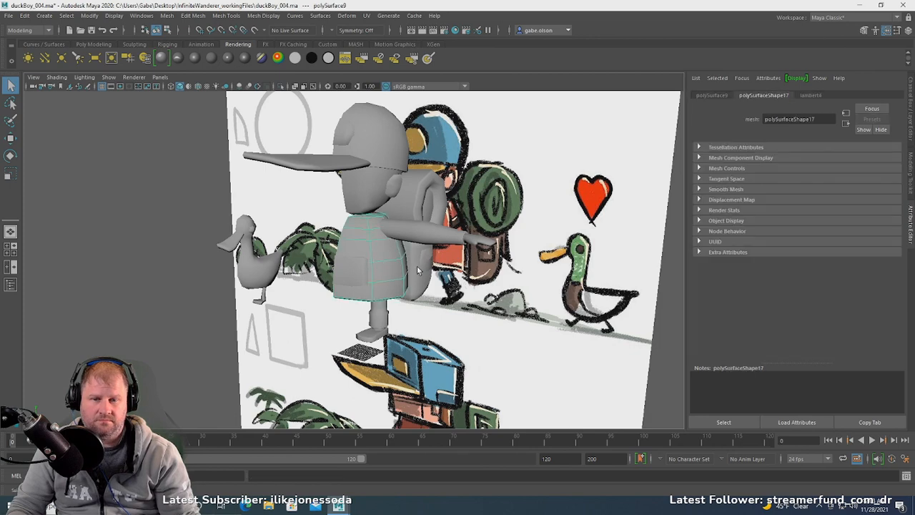
pyautogui.click(420, 272)
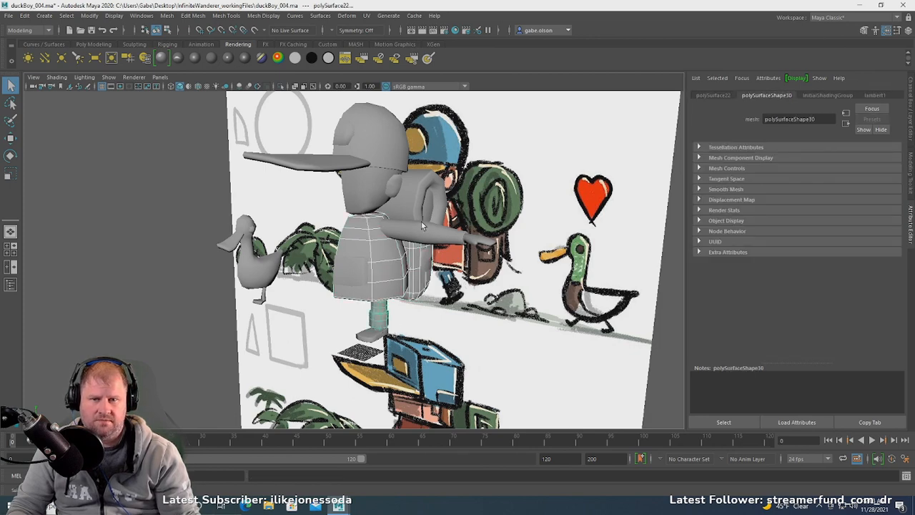
pyautogui.click(347, 134)
pyautogui.click(324, 169)
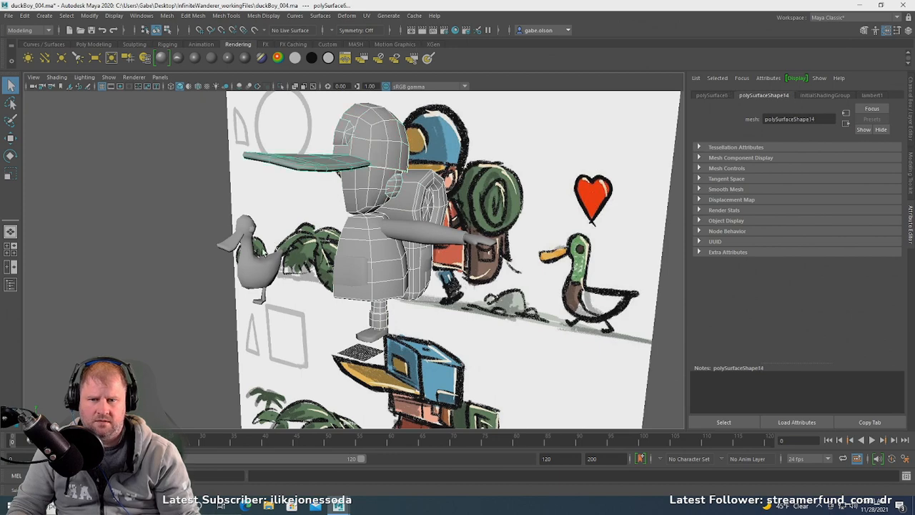
pyautogui.click(260, 263)
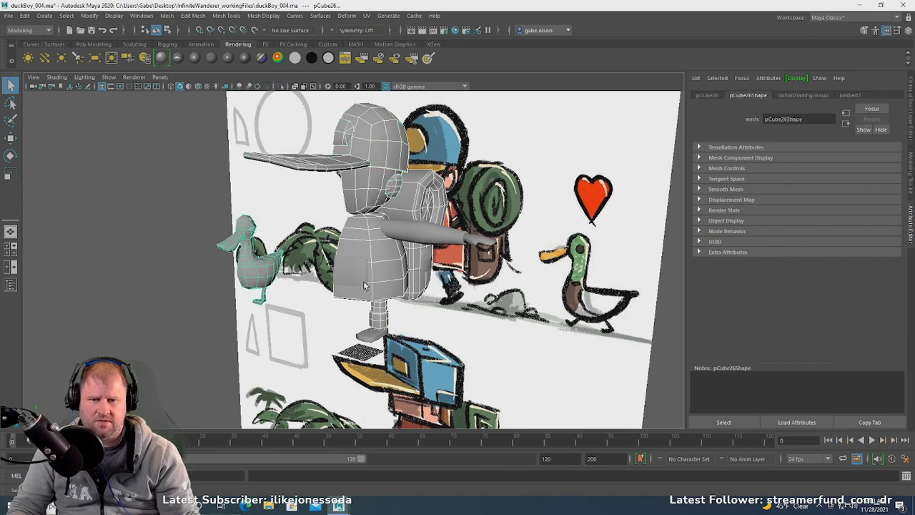
pyautogui.click(350, 267)
pyautogui.keyDown('alt'); pyautogui.moveTo(432, 241); pyautogui.dragTo(359, 241); pyautogui.keyUp('alt')
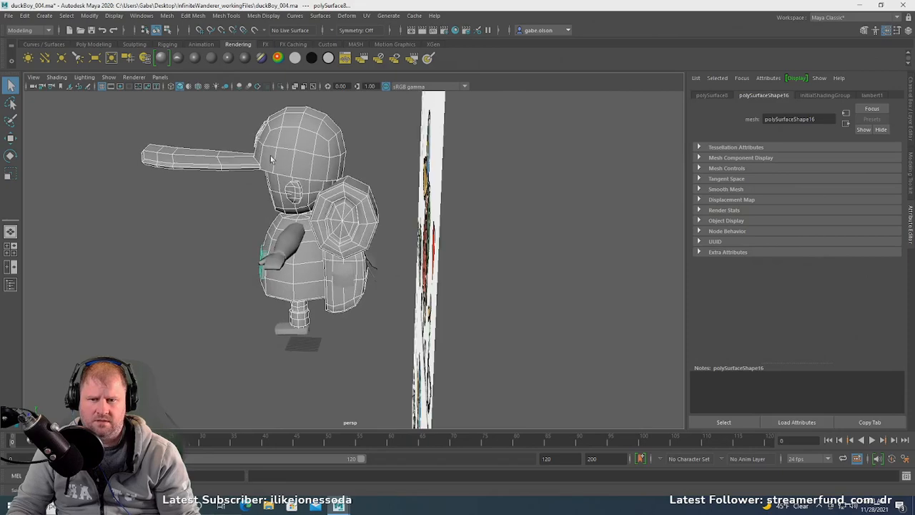
pyautogui.moveTo(199, 98); pyautogui.dragTo(390, 344)
pyautogui.keyDown('alt'); pyautogui.moveTo(292, 274); pyautogui.dragTo(379, 296); pyautogui.keyUp('alt')
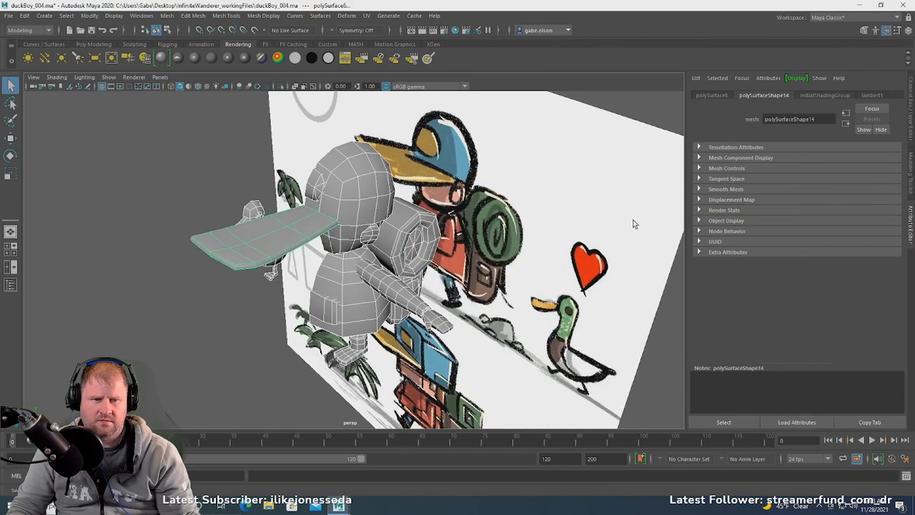
pyautogui.moveTo(630, 137)
pyautogui.keyDown('alt'); pyautogui.mouseDown()
pyautogui.moveTo(647, 130)
pyautogui.moveTo(615, 138)
pyautogui.mouseUp(); pyautogui.keyUp('alt')
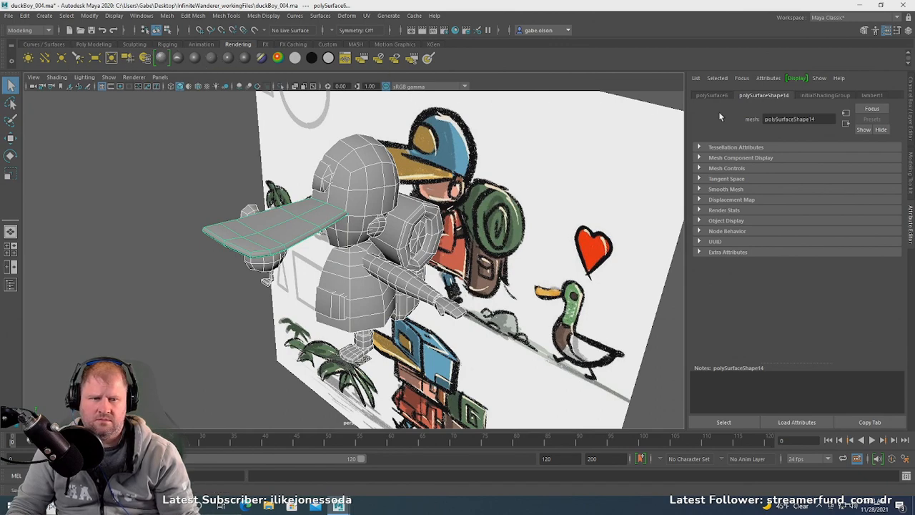
# - Check the current material of the selected meshes and assign them all one new Lambert material
pyautogui.click(870, 95)
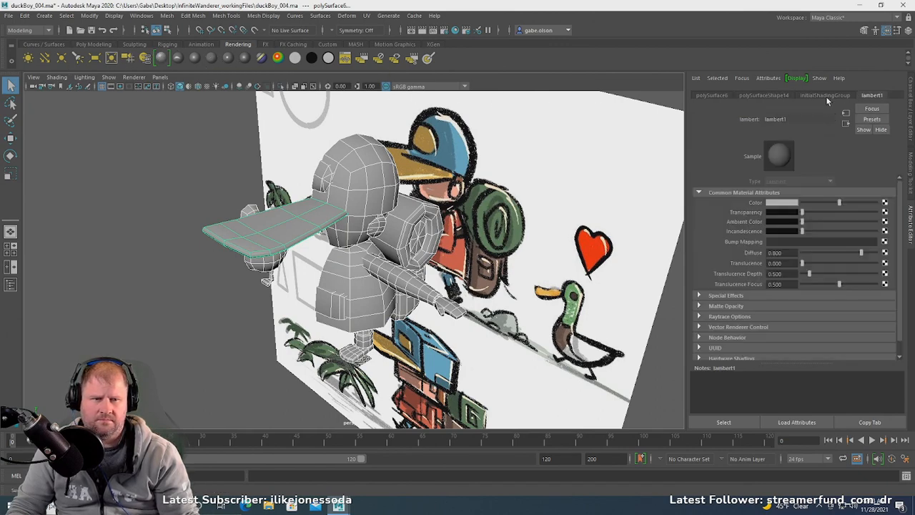
pyautogui.click(826, 95)
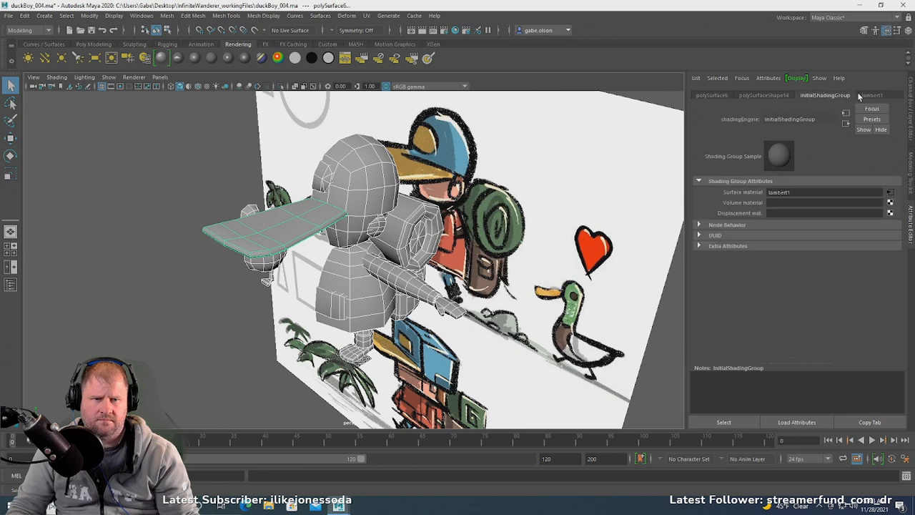
pyautogui.click(863, 96)
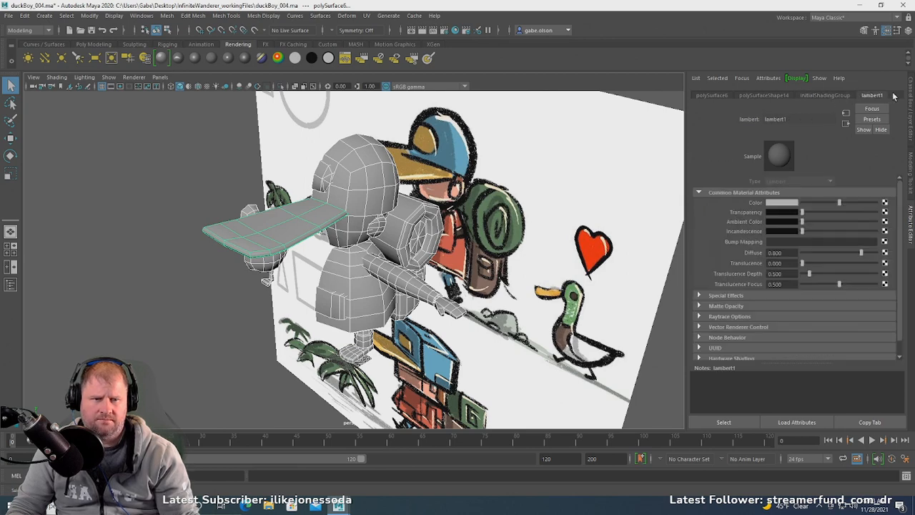
pyautogui.click(910, 222)
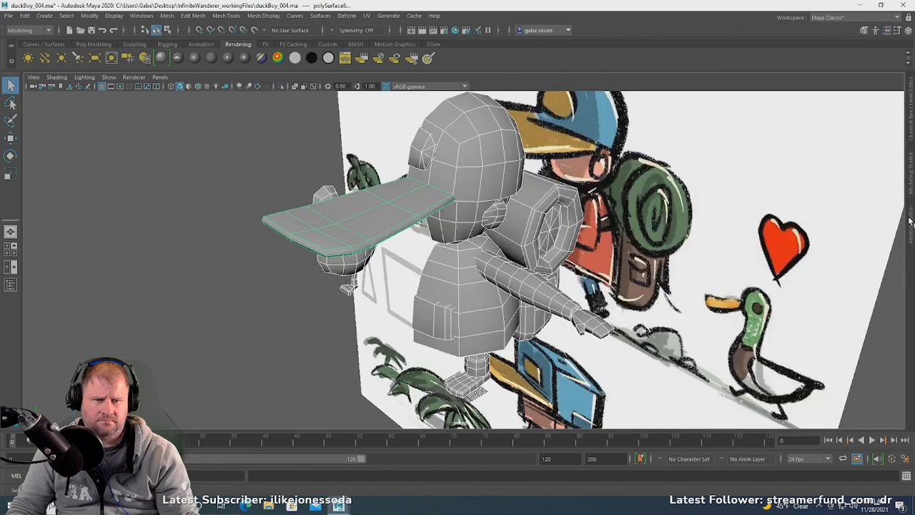
pyautogui.keyDown('alt'); pyautogui.moveTo(647, 215); pyautogui.dragTo(520, 209); pyautogui.keyUp('alt')
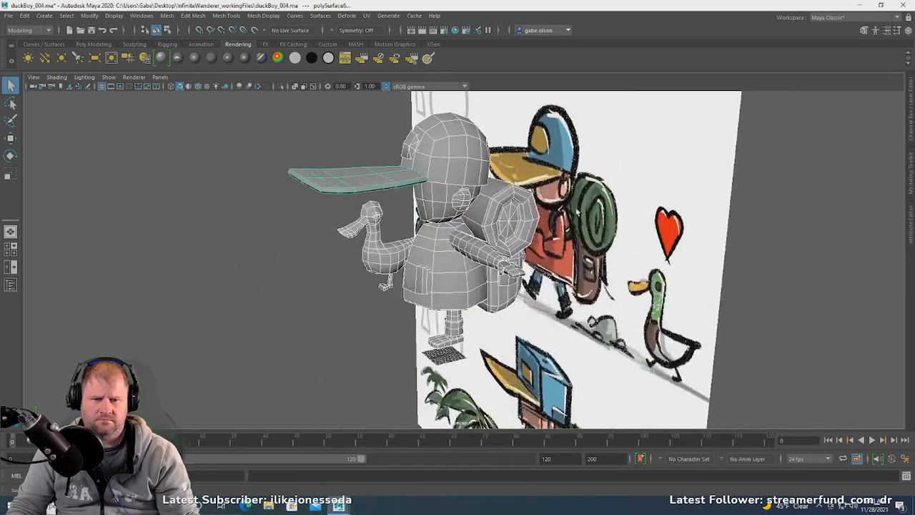
pyautogui.scroll(-2, 520, 209)
pyautogui.keyDown('alt'); pyautogui.moveTo(322, 172); pyautogui.dragTo(299, 169); pyautogui.keyUp('alt')
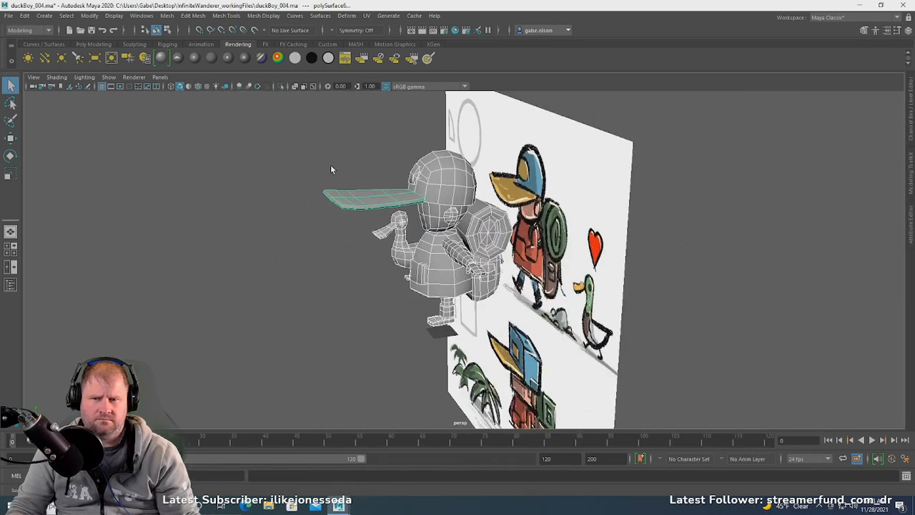
pyautogui.click(211, 59)
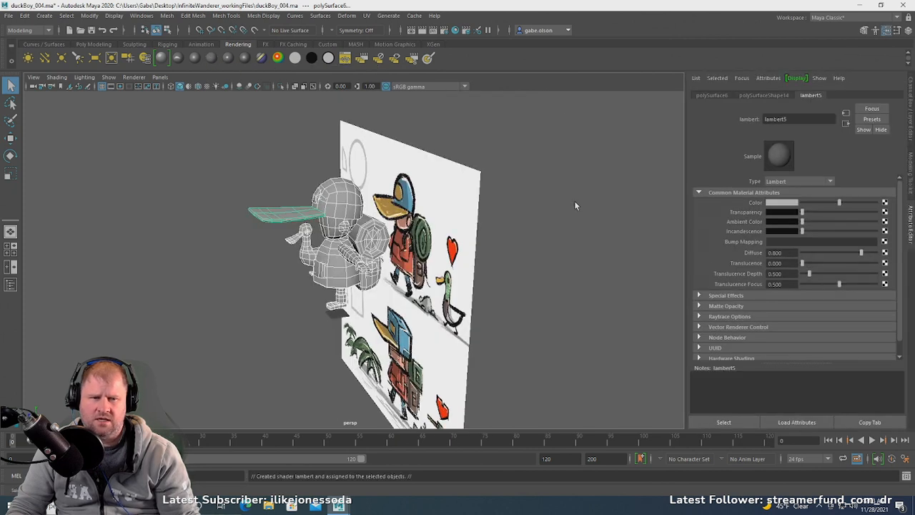
# - Connect a File texture to the new Lambert's Color attribute and load duckBoyColor.tga as its image
pyautogui.click(885, 204)
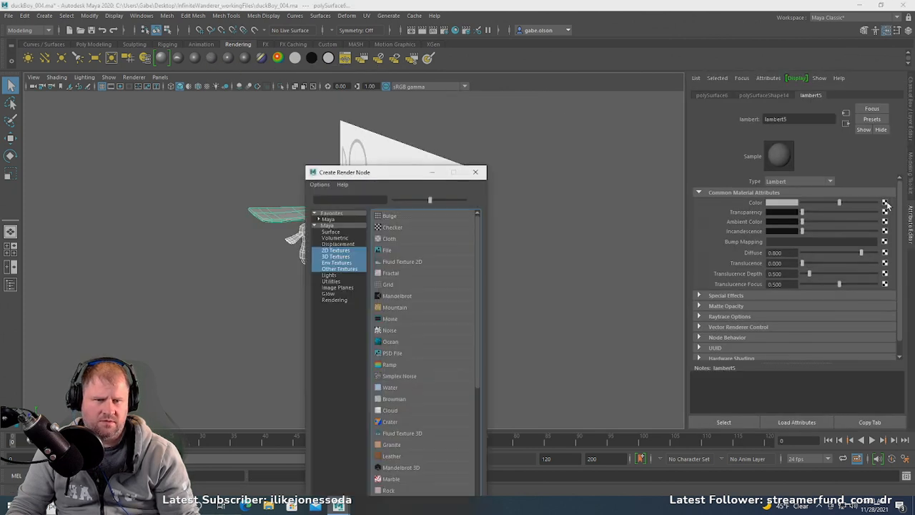
pyautogui.click(406, 251)
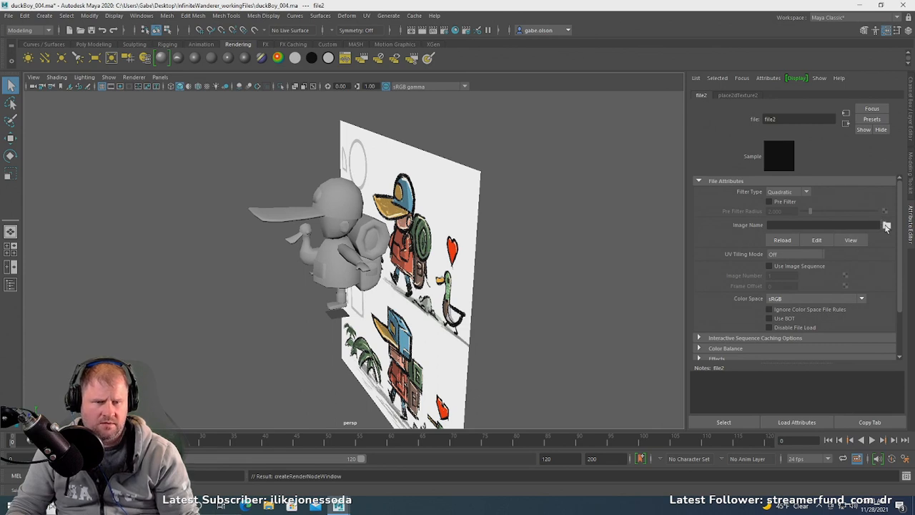
pyautogui.click(887, 226)
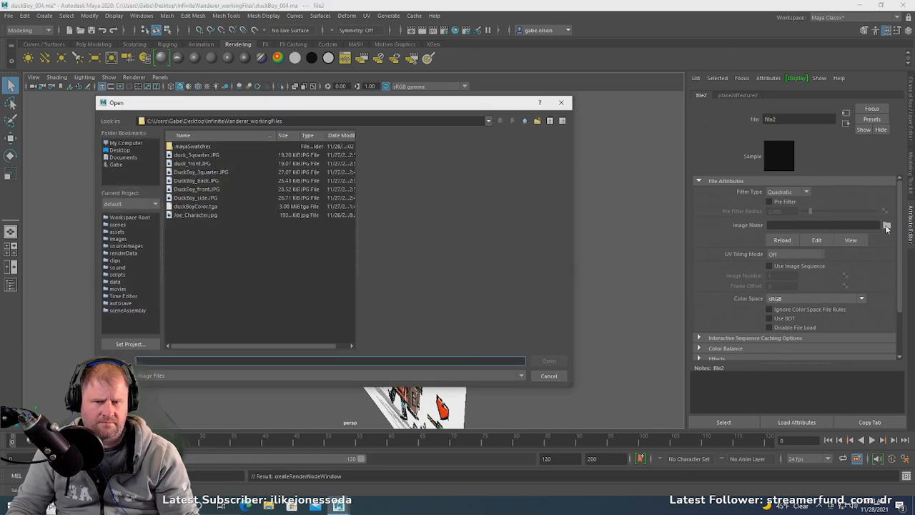
pyautogui.click(217, 207)
pyautogui.click(549, 362)
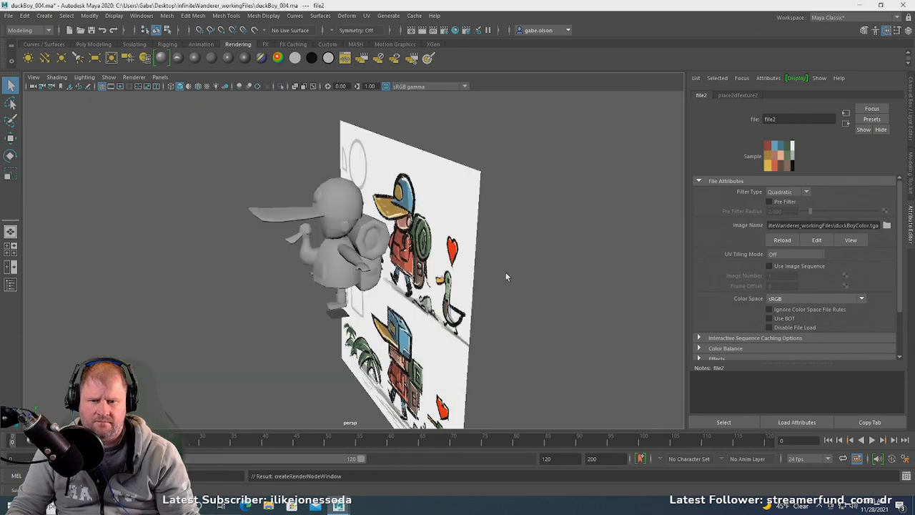
# - Turn on textured shading in the viewport and inspect how the palette colors fall on both models
pyautogui.press('6')
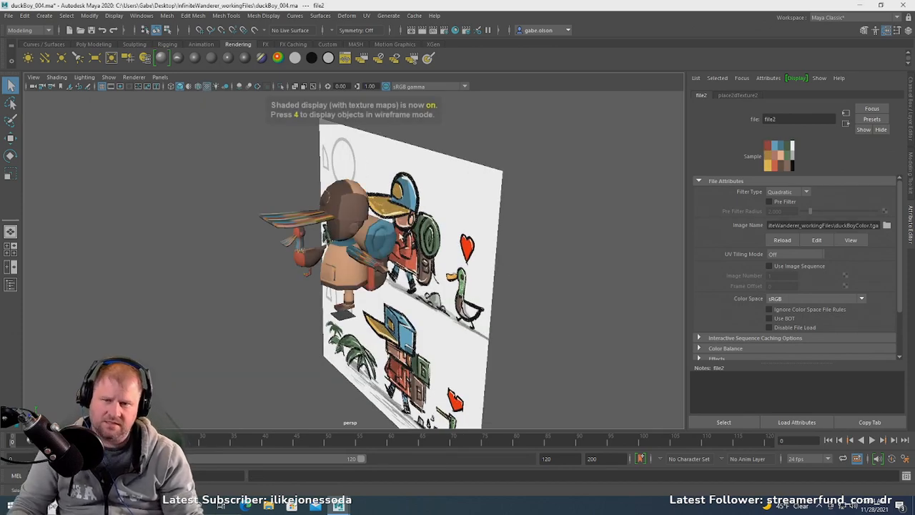
pyautogui.moveTo(220, 238)
pyautogui.keyDown('alt'); pyautogui.mouseDown()
pyautogui.moveTo(253, 200)
pyautogui.moveTo(186, 238)
pyautogui.mouseUp(); pyautogui.keyUp('alt')
pyautogui.keyDown('alt'); pyautogui.moveTo(263, 274); pyautogui.dragTo(374, 269, button='right'); pyautogui.keyUp('alt')
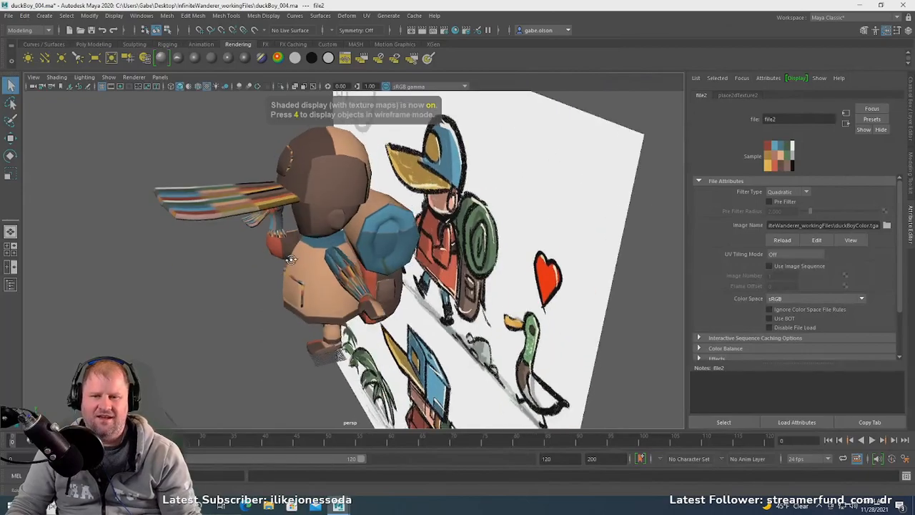
pyautogui.keyDown('alt'); pyautogui.moveTo(372, 208); pyautogui.dragTo(387, 184); pyautogui.keyUp('alt')
pyautogui.keyDown('alt'); pyautogui.moveTo(301, 204); pyautogui.dragTo(332, 206); pyautogui.keyUp('alt')
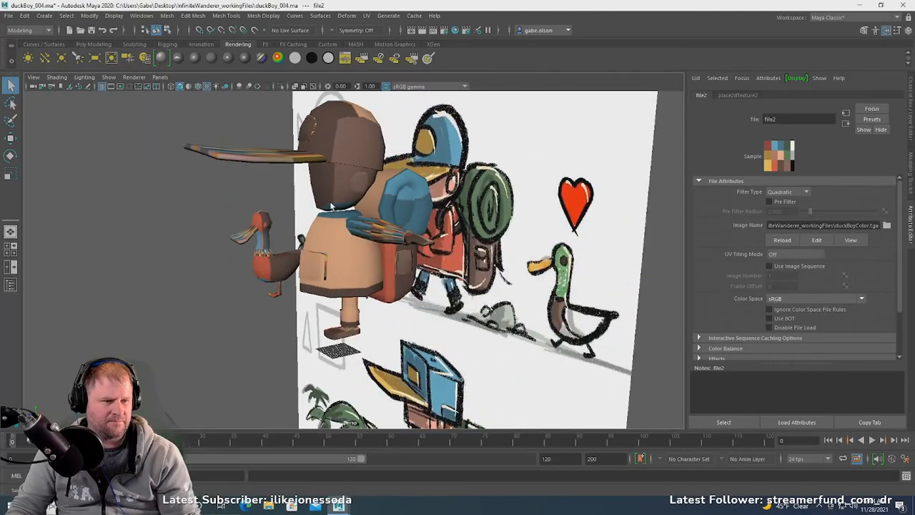
pyautogui.keyDown('alt'); pyautogui.moveTo(312, 256); pyautogui.dragTo(348, 246); pyautogui.keyUp('alt')
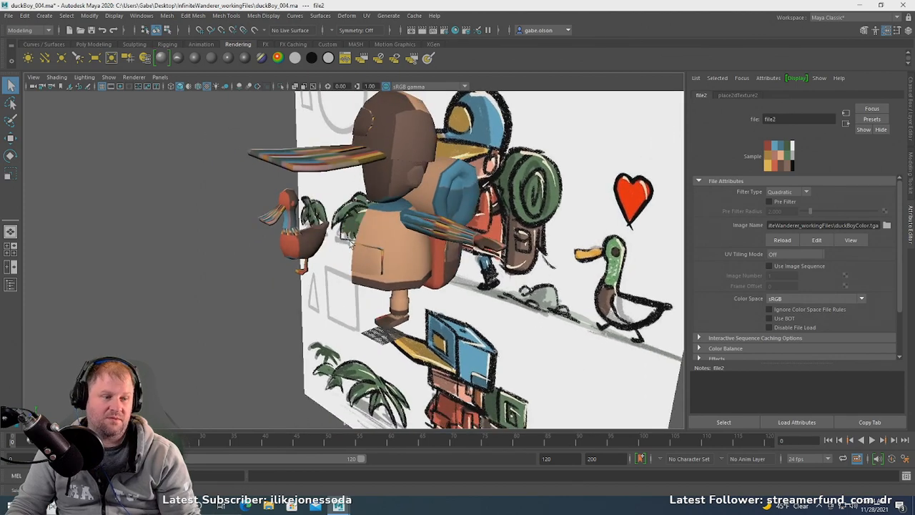
pyautogui.keyDown('alt'); pyautogui.moveTo(351, 244); pyautogui.dragTo(357, 239, button='right'); pyautogui.keyUp('alt')
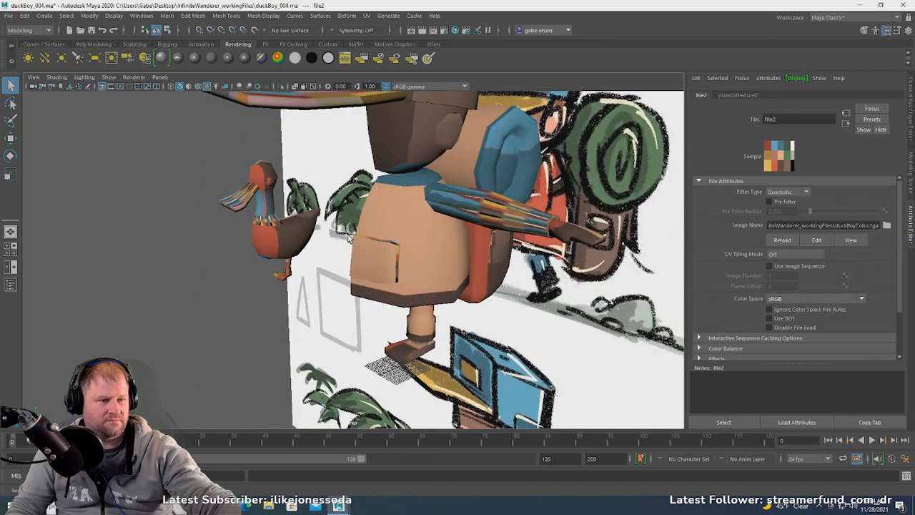
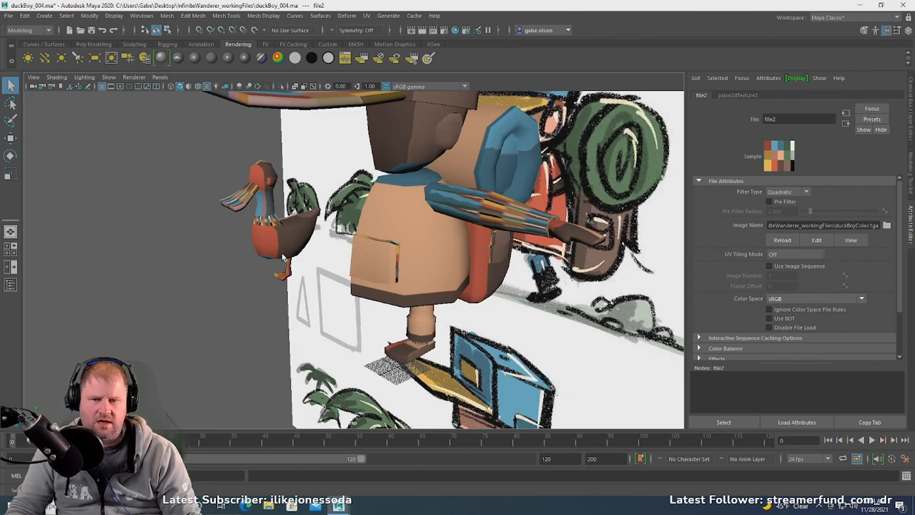
# - Select the duck mesh for a close view of its bill and neck and activate the Move tool
pyautogui.moveTo(283, 257)
pyautogui.keyDown('alt'); pyautogui.mouseDown()
pyautogui.moveTo(305, 253)
pyautogui.moveTo(286, 252)
pyautogui.moveTo(298, 250)
pyautogui.mouseUp(); pyautogui.keyUp('alt')
pyautogui.keyDown('alt'); pyautogui.moveTo(298, 249); pyautogui.dragTo(337, 256, button='right'); pyautogui.keyUp('alt')
pyautogui.click(337, 258)
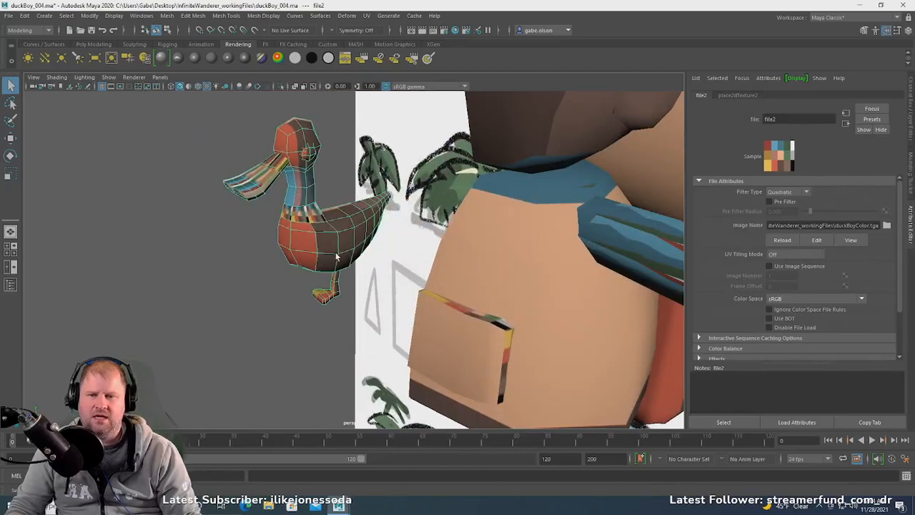
pyautogui.keyDown('alt'); pyautogui.moveTo(337, 257); pyautogui.dragTo(466, 205); pyautogui.keyUp('alt')
pyautogui.scroll(4, 466, 206)
pyautogui.keyDown('alt'); pyautogui.moveTo(466, 205); pyautogui.dragTo(476, 219, button='middle'); pyautogui.keyUp('alt')
pyautogui.keyDown('alt'); pyautogui.moveTo(477, 219); pyautogui.dragTo(429, 221); pyautogui.keyUp('alt')
pyautogui.keyDown('alt'); pyautogui.moveTo(429, 222); pyautogui.dragTo(333, 260, button='middle'); pyautogui.keyUp('alt')
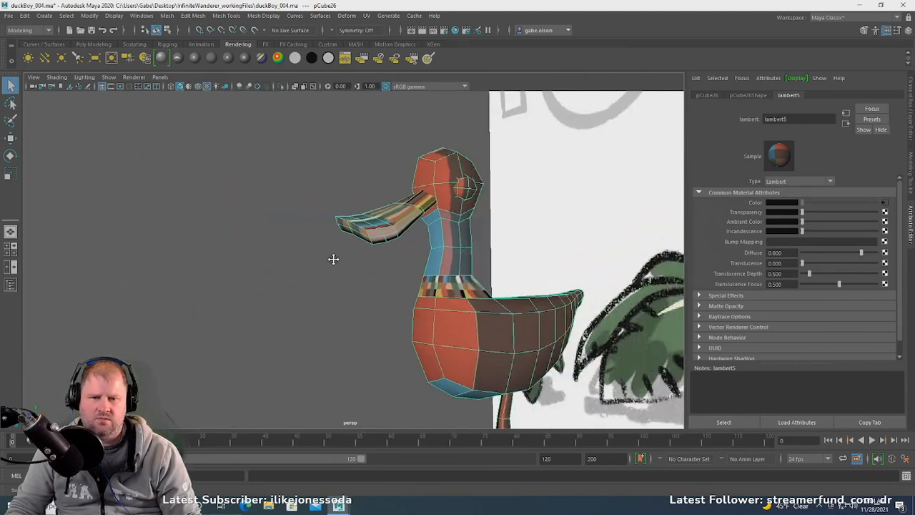
pyautogui.scroll(3, 334, 260)
pyautogui.rightClick(443, 235)
pyautogui.moveTo(444, 234); pyautogui.dragTo(476, 203, button='right')
pyautogui.press('w')
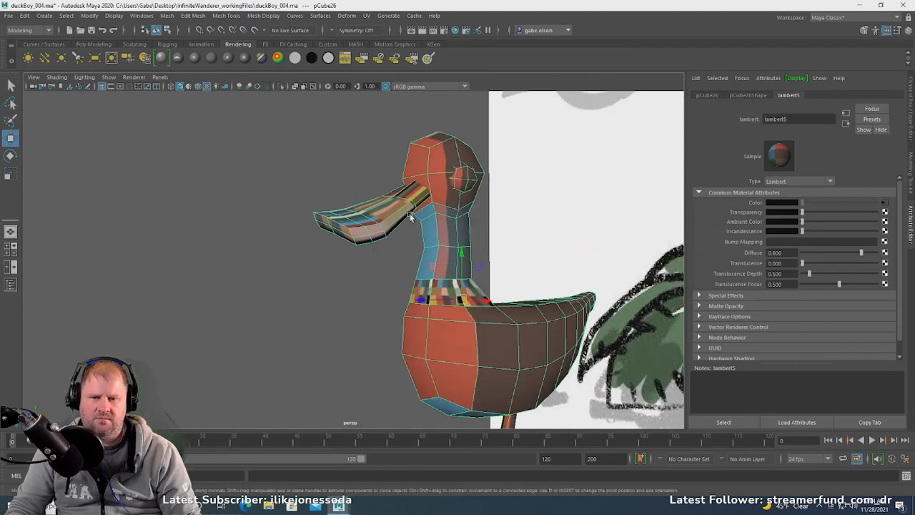
# - Separate the duck mesh into its individual pieces
pyautogui.keyDown('alt'); pyautogui.moveTo(410, 216); pyautogui.dragTo(491, 238); pyautogui.keyUp('alt')
pyautogui.click(344, 230)
pyautogui.click(401, 212)
pyautogui.scroll(-5, 464, 236)
pyautogui.scroll(4, 477, 240)
pyautogui.keyDown('alt'); pyautogui.moveTo(490, 238); pyautogui.dragTo(350, 247, button='middle'); pyautogui.keyUp('alt')
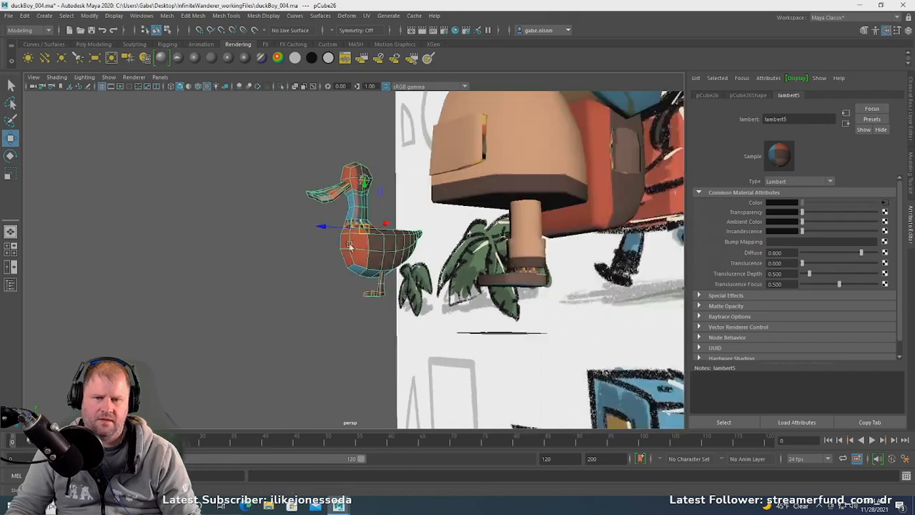
pyautogui.scroll(2, 353, 249)
pyautogui.keyDown('alt'); pyautogui.moveTo(349, 247); pyautogui.dragTo(337, 210); pyautogui.keyUp('alt')
pyautogui.scroll(3, 337, 210)
pyautogui.keyDown('alt'); pyautogui.moveTo(337, 210); pyautogui.dragTo(368, 256, button='middle'); pyautogui.keyUp('alt')
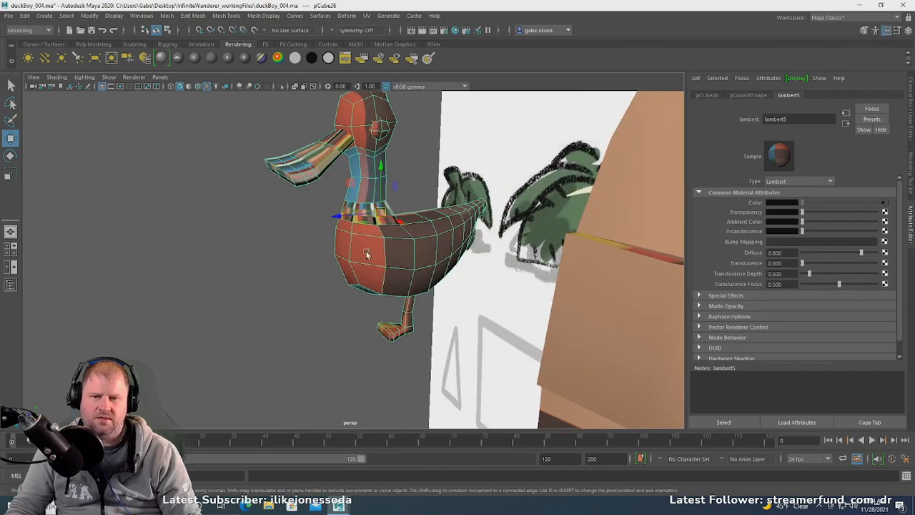
pyautogui.click(166, 15)
pyautogui.click(198, 63)
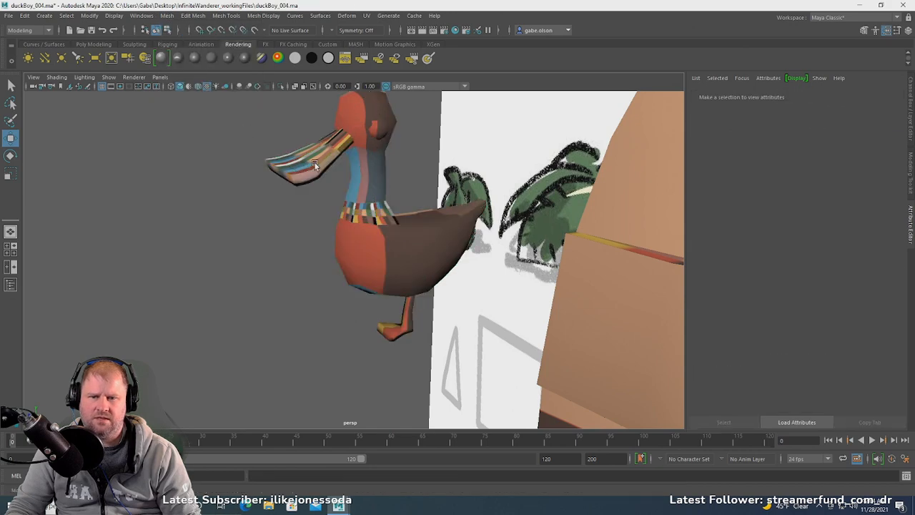
# - Select the duck's bill and open the UV Editor, placed so that the bill stays visible beside it
pyautogui.click(314, 165)
pyautogui.keyDown('alt'); pyautogui.moveTo(315, 165); pyautogui.dragTo(307, 189); pyautogui.keyUp('alt')
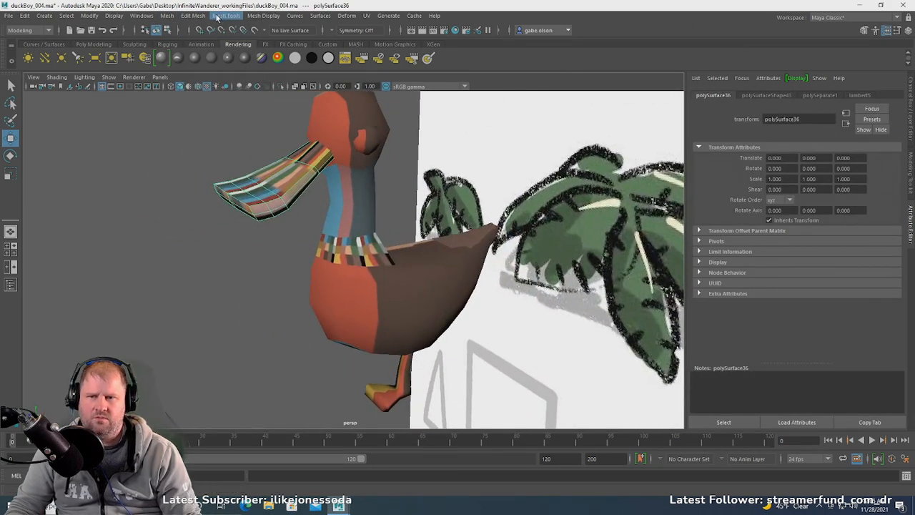
pyautogui.click(365, 16)
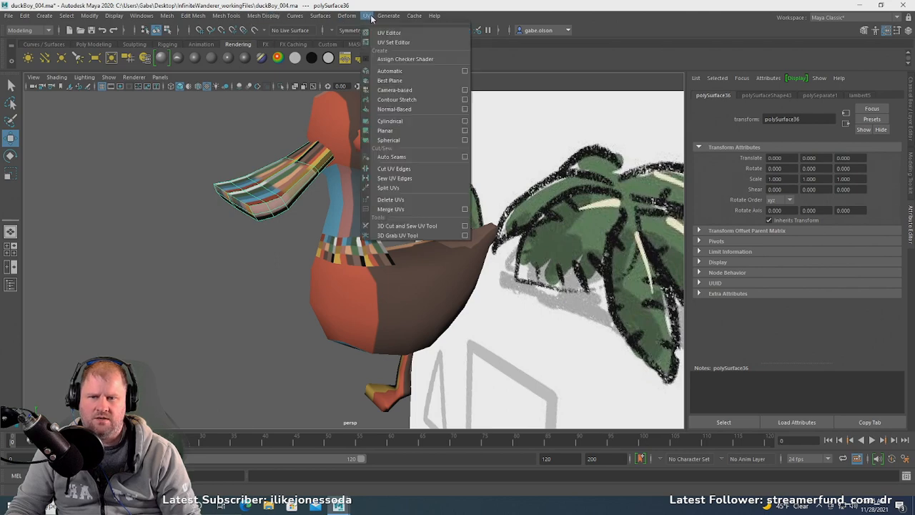
pyautogui.click(422, 32)
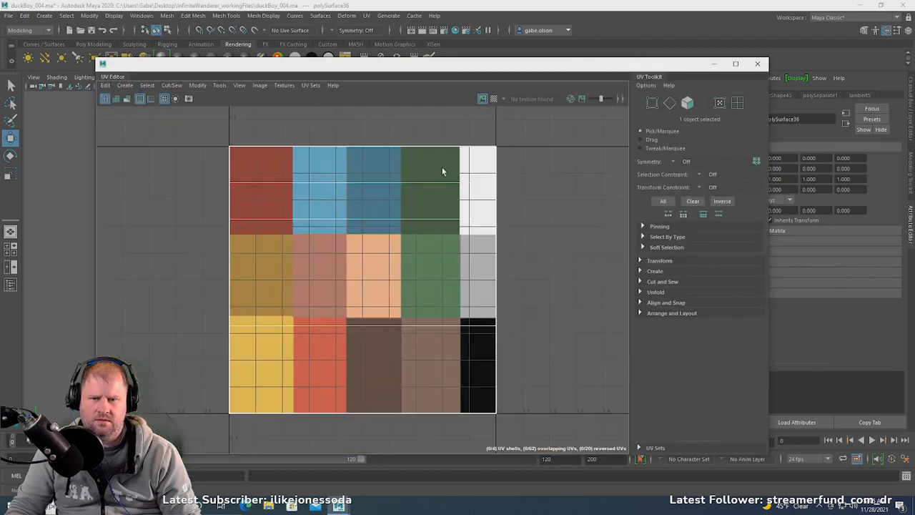
pyautogui.moveTo(291, 69); pyautogui.dragTo(469, 145)
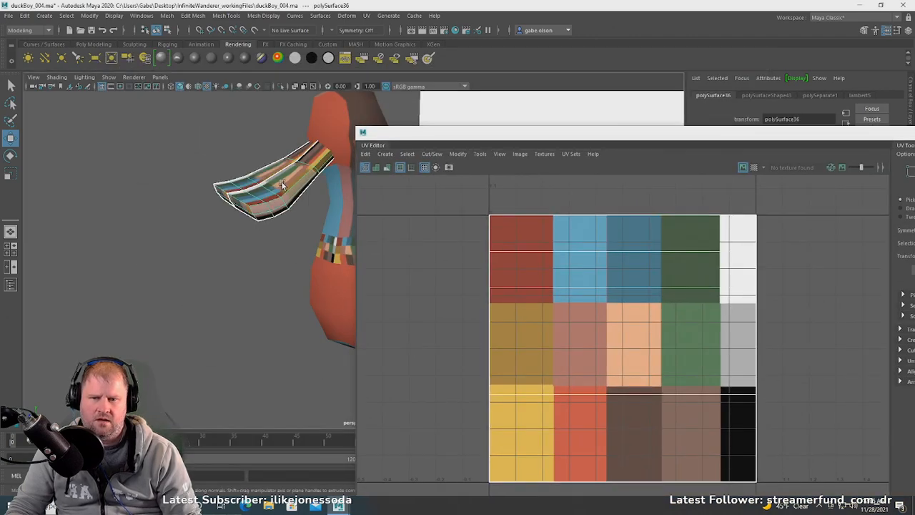
pyautogui.moveTo(283, 183); pyautogui.dragTo(302, 168, button='right')
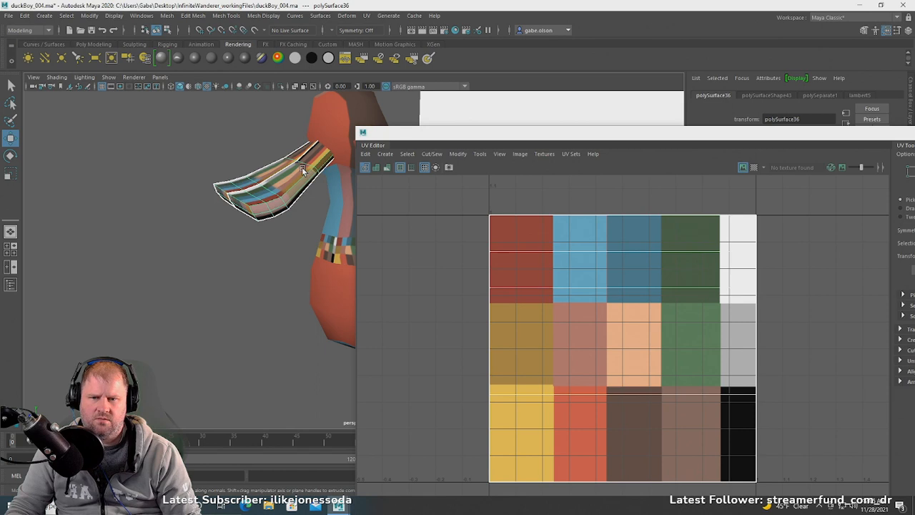
# - Apply automatic UV mapping to the duck's bill
pyautogui.click(368, 18)
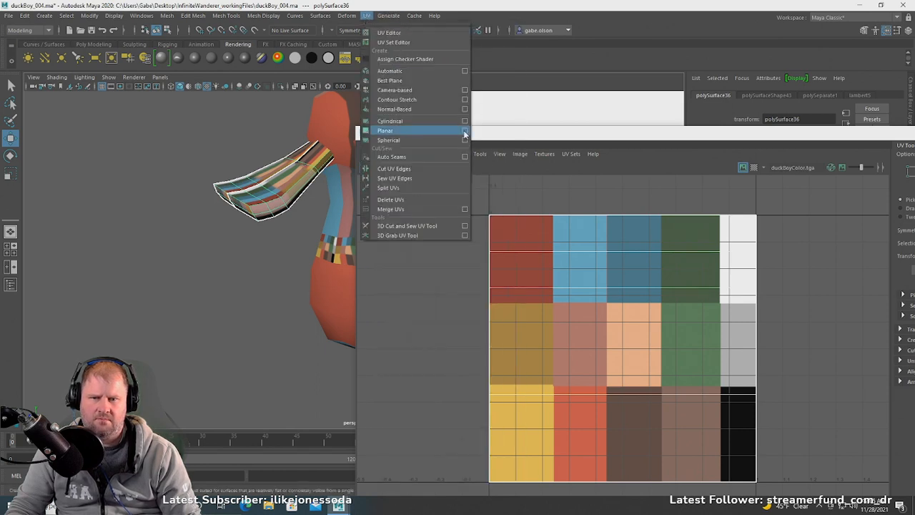
pyautogui.click(429, 71)
pyautogui.scroll(2, 540, 267)
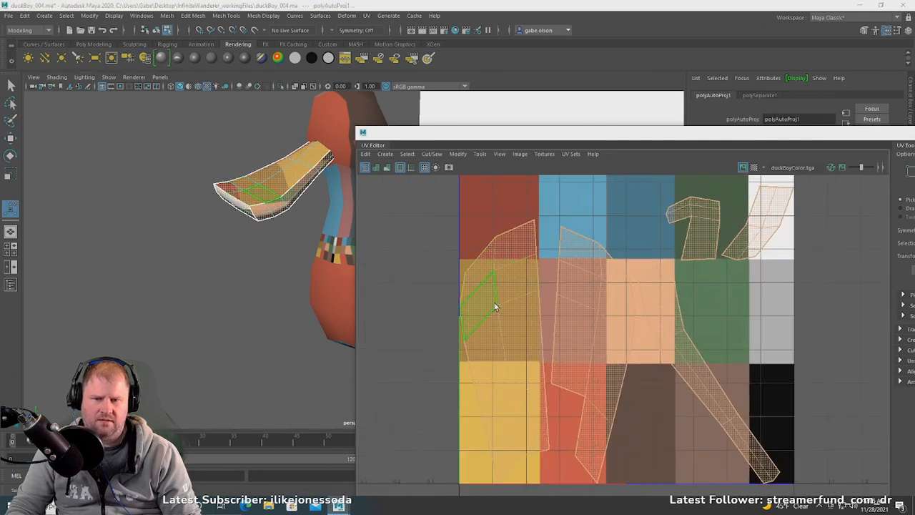
pyautogui.keyDown('alt'); pyautogui.moveTo(516, 290); pyautogui.dragTo(499, 261, button='middle'); pyautogui.keyUp('alt')
# - Move and sew the bill's long narrow UV shell and its second large shell onto the first large shell along their shared edges
pyautogui.moveTo(511, 253); pyautogui.dragTo(519, 218, button='right')
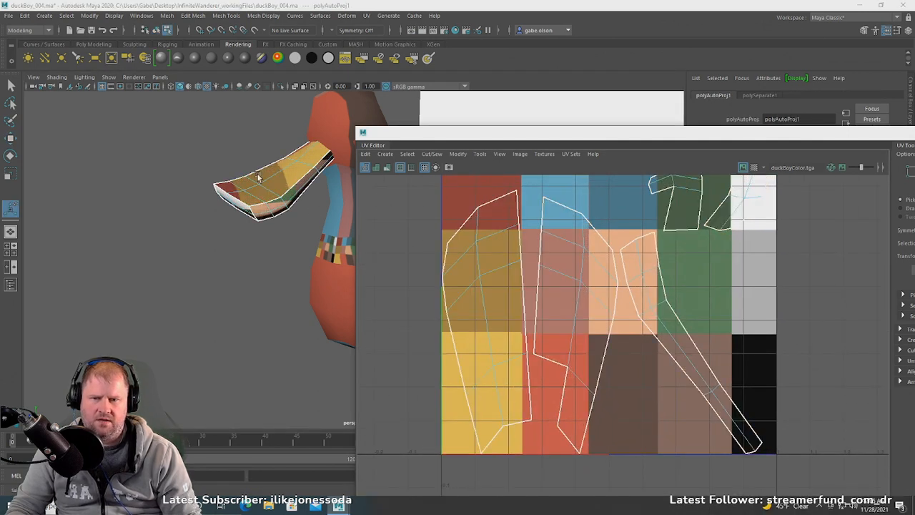
pyautogui.click(278, 201)
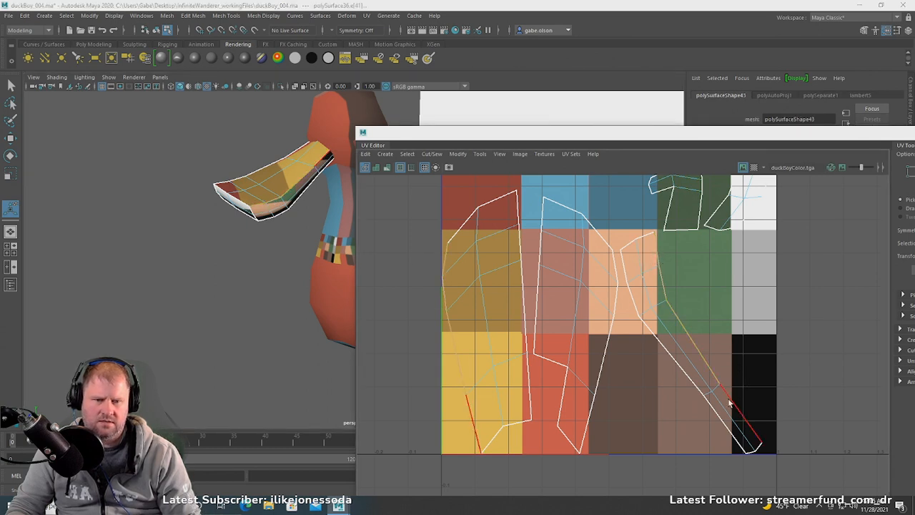
pyautogui.keyDown('shift'); pyautogui.moveTo(729, 402); pyautogui.dragTo(723, 372, button='right'); pyautogui.keyUp('shift')
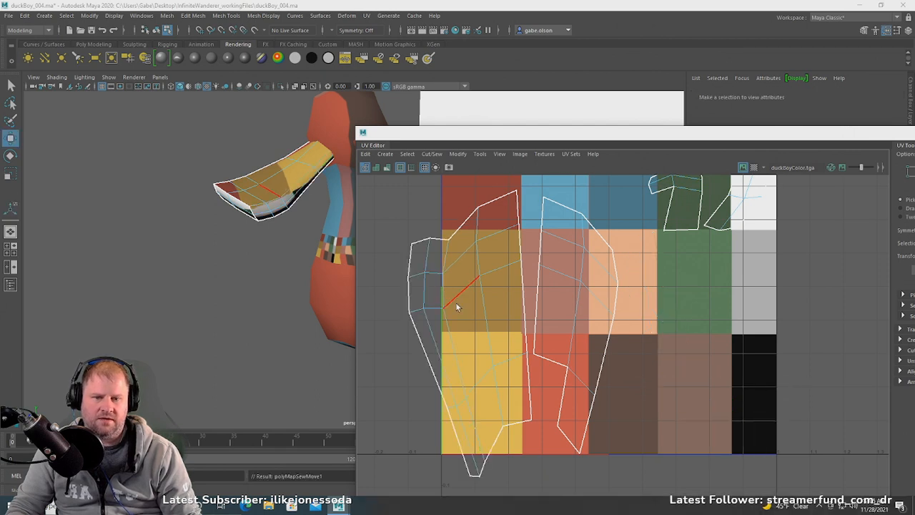
pyautogui.click(618, 312)
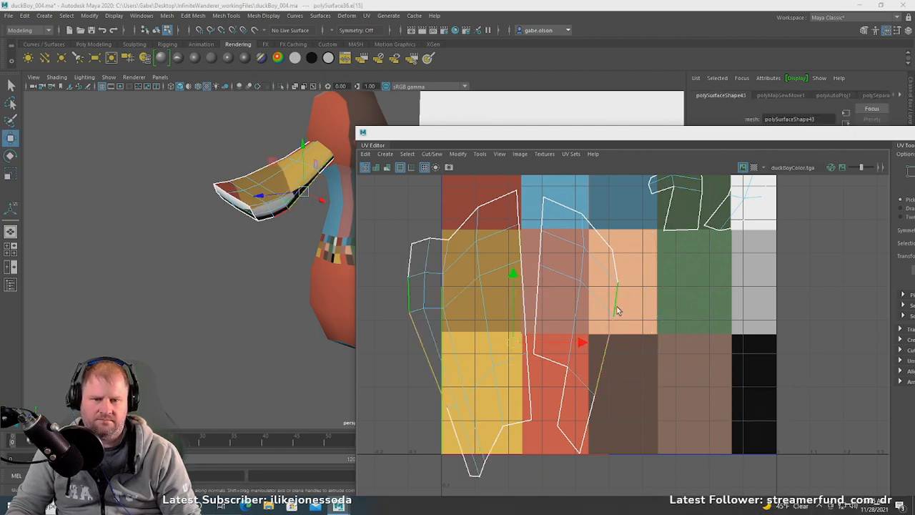
pyautogui.click(576, 415)
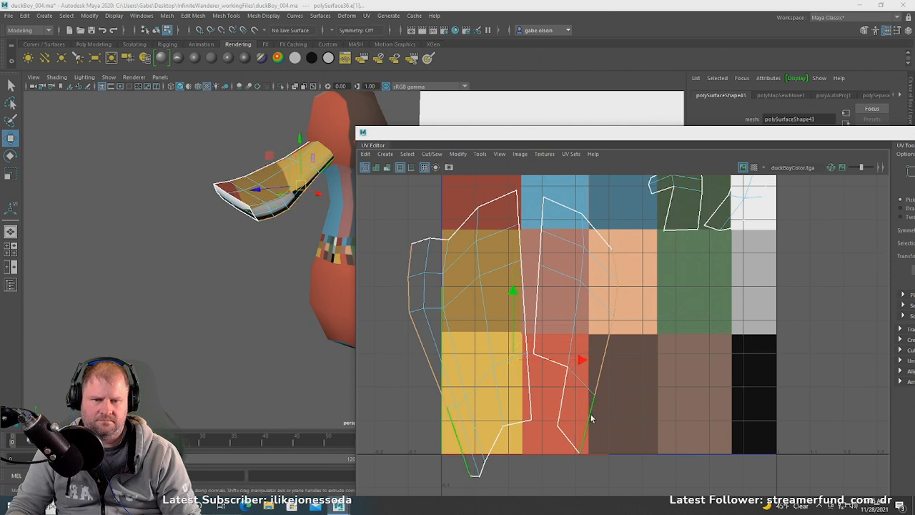
pyautogui.keyDown('shift'); pyautogui.moveTo(579, 404); pyautogui.dragTo(563, 377, button='right'); pyautogui.keyUp('shift')
pyautogui.keyDown('alt'); pyautogui.moveTo(590, 363); pyautogui.dragTo(618, 338, button='middle'); pyautogui.keyUp('alt')
pyautogui.scroll(-3, 618, 338)
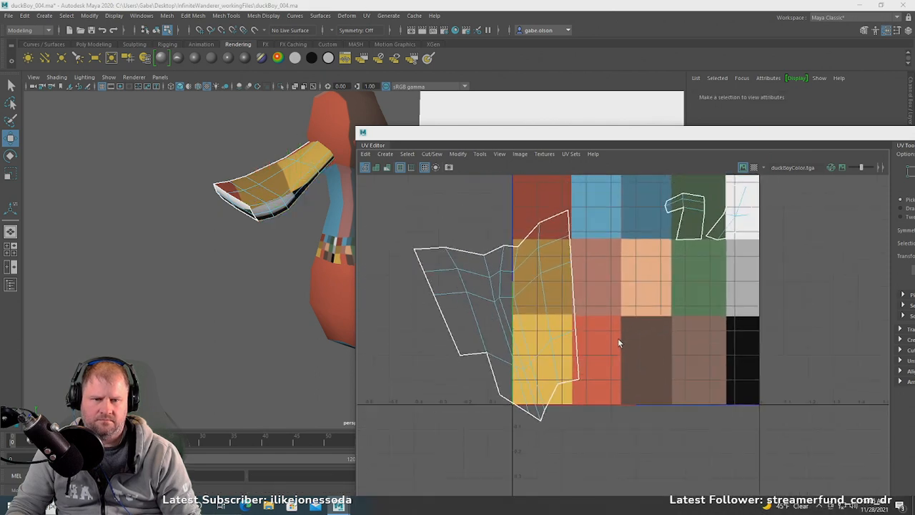
# - Find the matching edges of the bill's small hook-shaped UV shell and sew it onto the lower end of the main shell
pyautogui.moveTo(773, 264); pyautogui.dragTo(651, 187)
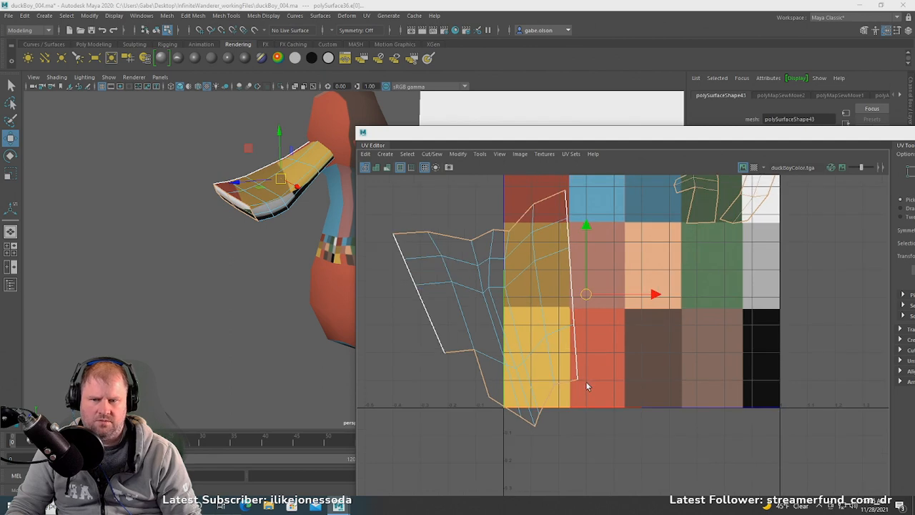
pyautogui.scroll(1, 587, 382)
pyautogui.keyDown('alt'); pyautogui.moveTo(577, 345); pyautogui.dragTo(575, 364, button='middle'); pyautogui.keyUp('alt')
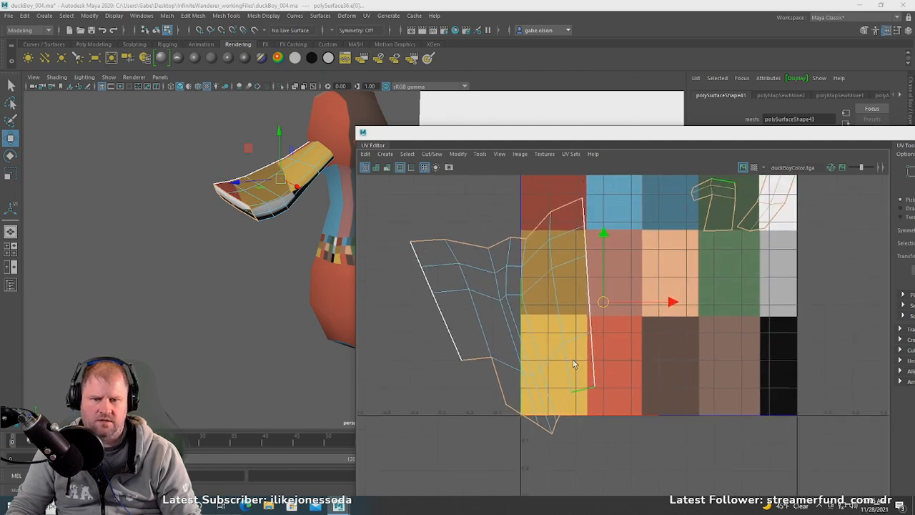
pyautogui.click(501, 391)
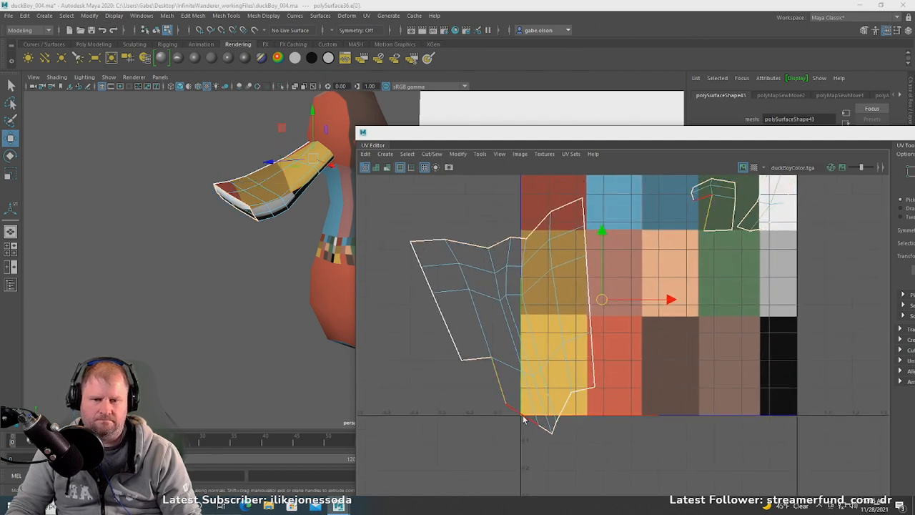
pyautogui.press('g')
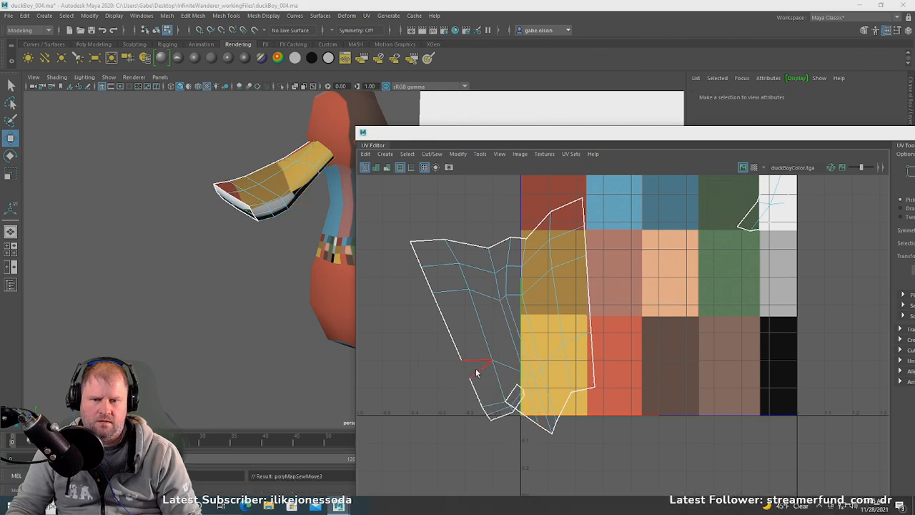
pyautogui.click(476, 371)
pyautogui.keyDown('shift'); pyautogui.moveTo(476, 370); pyautogui.dragTo(469, 337, button='right'); pyautogui.keyUp('shift')
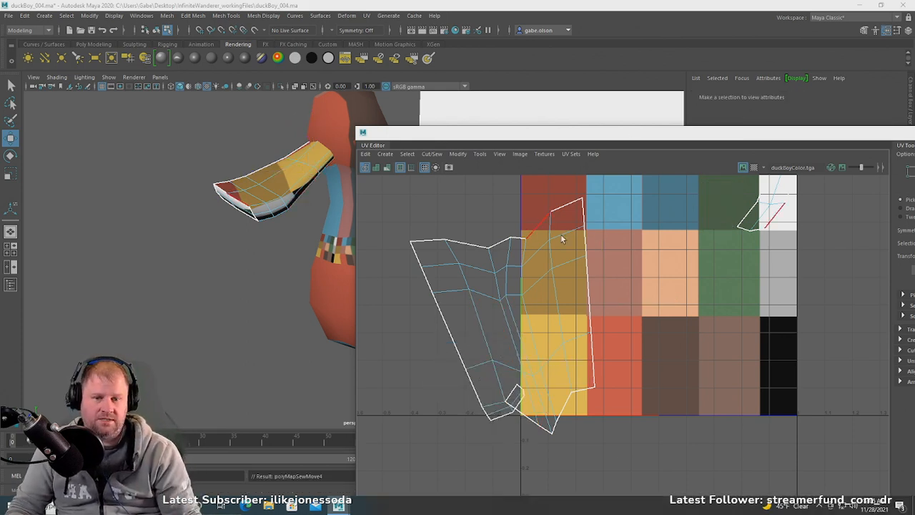
# - Sew the bill's remaining small UV shell onto the upper edge of the main shell
pyautogui.keyDown('alt'); pyautogui.moveTo(561, 238); pyautogui.dragTo(511, 307, button='middle'); pyautogui.keyUp('alt')
pyautogui.moveTo(794, 347); pyautogui.dragTo(792, 346)
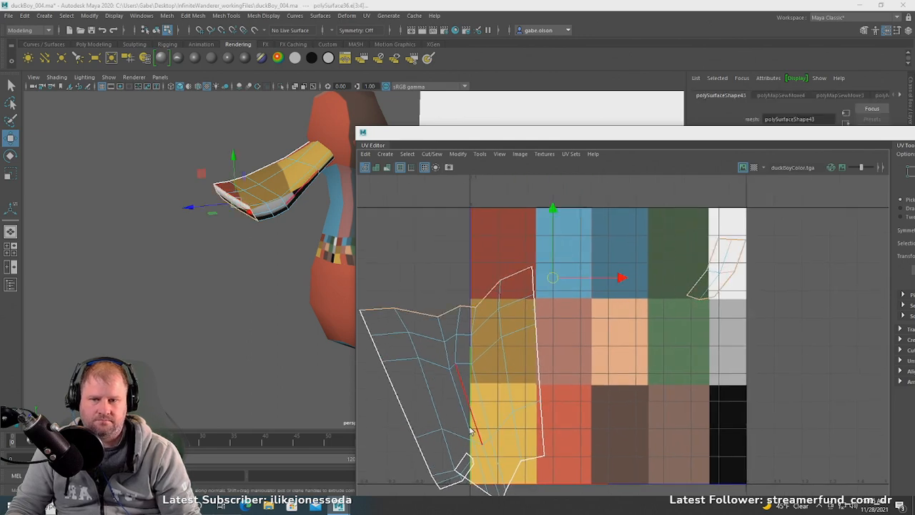
pyautogui.keyDown('alt'); pyautogui.moveTo(488, 375); pyautogui.dragTo(525, 368, button='middle'); pyautogui.keyUp('alt')
pyautogui.scroll(1, 490, 347)
pyautogui.click(436, 304)
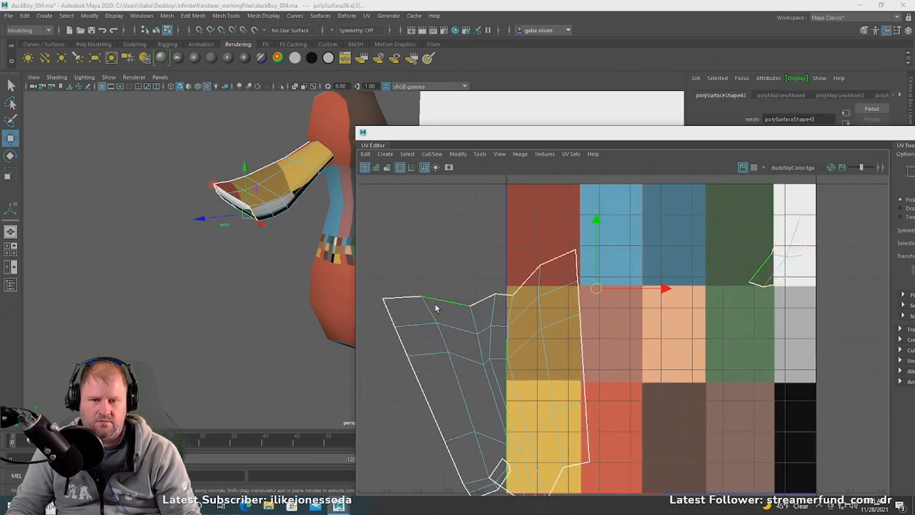
pyautogui.keyDown('shift'); pyautogui.moveTo(406, 298); pyautogui.dragTo(490, 300, button='right'); pyautogui.keyUp('shift')
pyautogui.click(395, 301)
pyautogui.scroll(-3, 502, 332)
# - Select all the bill's UVs, scale them down and place them on the yellow swatch
pyautogui.moveTo(381, 237); pyautogui.dragTo(582, 479)
pyautogui.press('r')
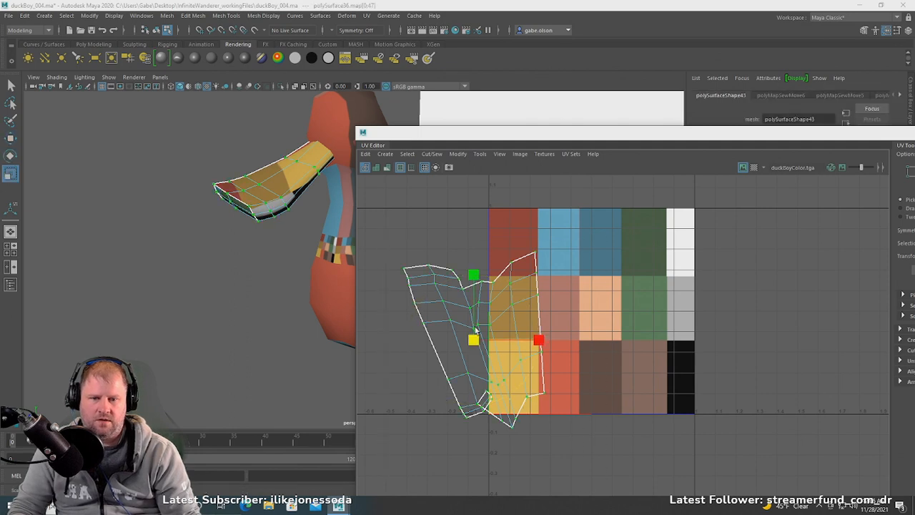
pyautogui.moveTo(474, 339); pyautogui.dragTo(510, 376)
pyautogui.press('w')
pyautogui.press('e')
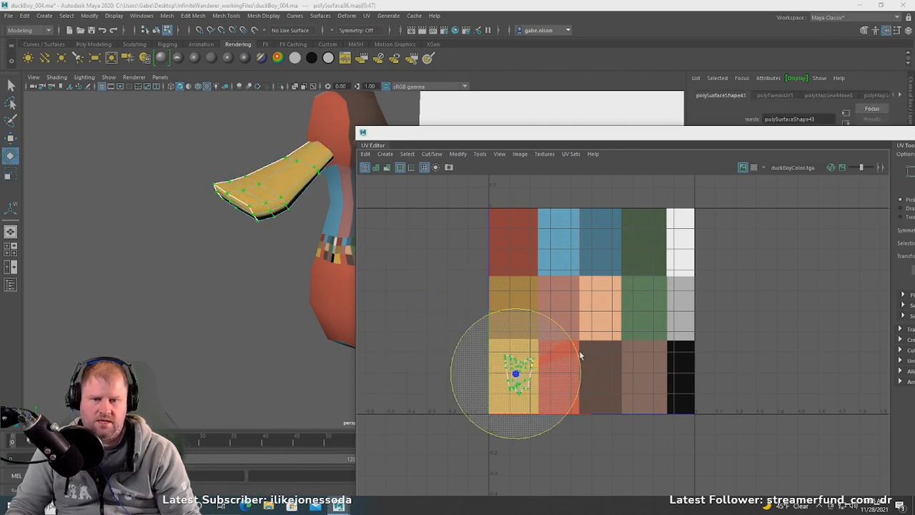
pyautogui.press('w')
# - Enlarge the bill's UV shell and center it so that it fills more of the yellow swatch
pyautogui.keyDown('alt'); pyautogui.moveTo(570, 352); pyautogui.dragTo(574, 326, button='middle'); pyautogui.keyUp('alt')
pyautogui.scroll(5, 575, 325)
pyautogui.press('r')
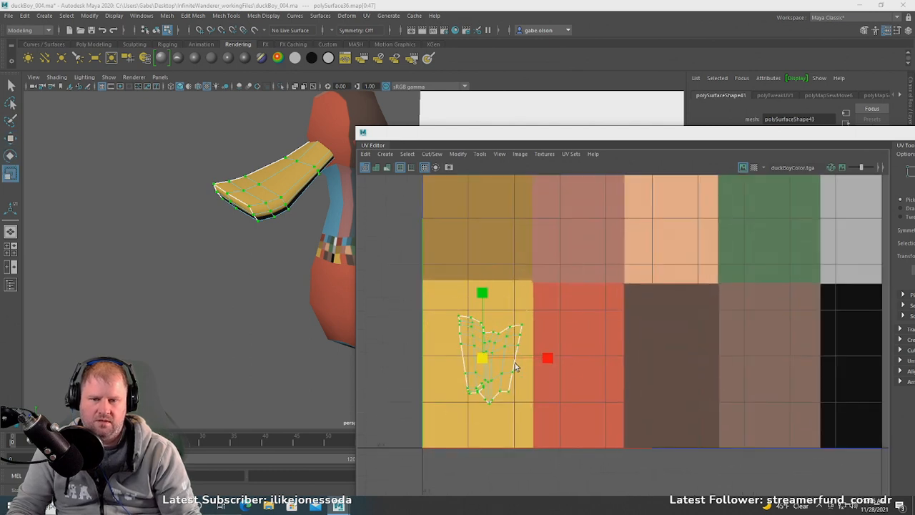
pyautogui.moveTo(483, 358); pyautogui.dragTo(466, 363)
pyautogui.press('w')
# - Select the duck's head and neck mesh and merge the vertices along the border between head and neck
pyautogui.click(219, 311)
pyautogui.scroll(-4, 246, 272)
pyautogui.keyDown('alt'); pyautogui.moveTo(246, 272); pyautogui.dragTo(270, 235); pyautogui.keyUp('alt')
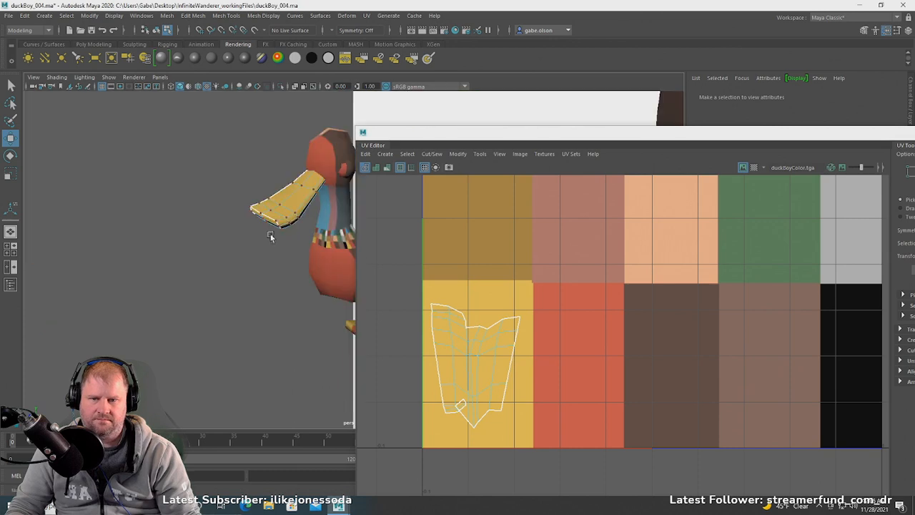
pyautogui.scroll(5, 203, 269)
pyautogui.scroll(-4, 204, 269)
pyautogui.moveTo(236, 268)
pyautogui.keyDown('alt'); pyautogui.mouseDown()
pyautogui.moveTo(313, 265)
pyautogui.moveTo(199, 262)
pyautogui.moveTo(308, 283)
pyautogui.moveTo(233, 259)
pyautogui.mouseUp(); pyautogui.keyUp('alt')
pyautogui.click(313, 265)
pyautogui.scroll(2, 199, 263)
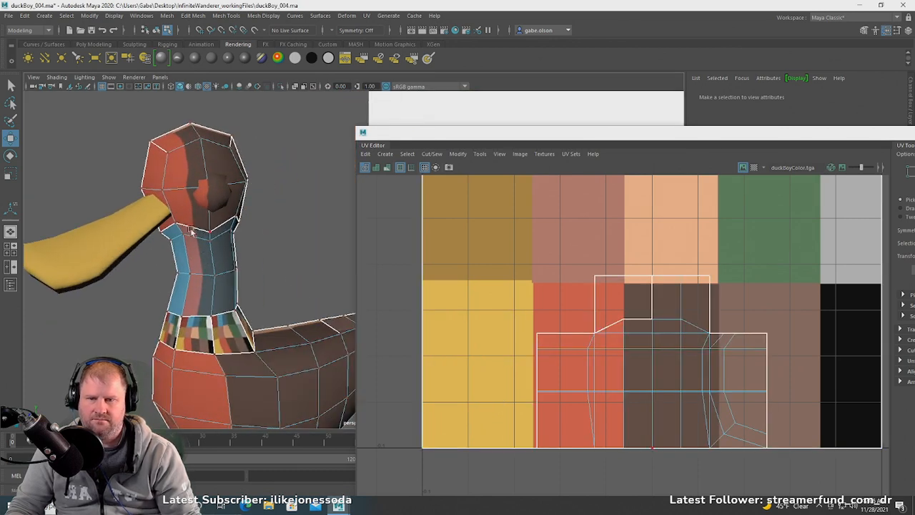
pyautogui.moveTo(190, 217); pyautogui.dragTo(156, 209, button='right')
pyautogui.moveTo(298, 278); pyautogui.dragTo(166, 204)
pyautogui.keyDown('shift'); pyautogui.moveTo(218, 257); pyautogui.dragTo(258, 214, button='right'); pyautogui.keyUp('shift')
pyautogui.keyDown('alt'); pyautogui.moveTo(218, 236); pyautogui.dragTo(149, 289); pyautogui.keyUp('alt')
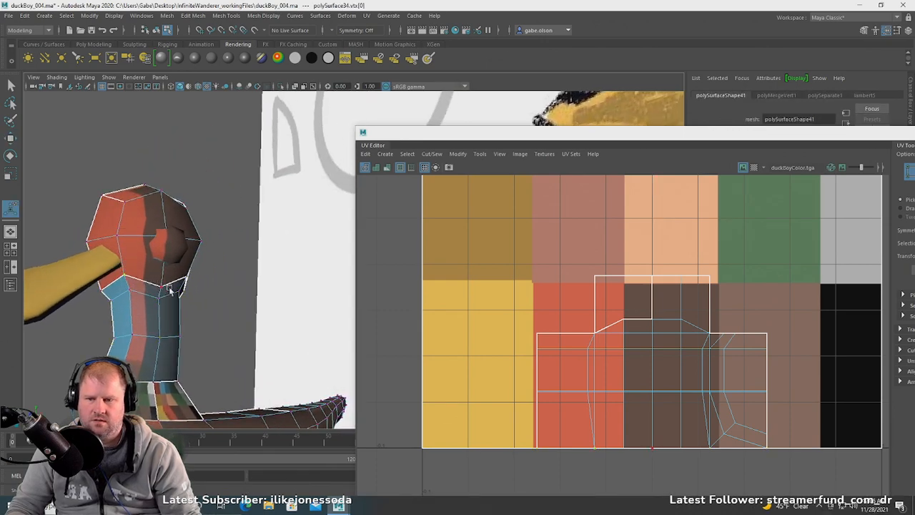
# - Select the faces of the duck's head and neck and apply automatic UV mapping to them
pyautogui.scroll(-3, 172, 290)
pyautogui.keyDown('alt'); pyautogui.moveTo(236, 300); pyautogui.dragTo(208, 278); pyautogui.keyUp('alt')
pyautogui.moveTo(201, 243); pyautogui.dragTo(157, 243, button='right')
pyautogui.moveTo(152, 155); pyautogui.dragTo(247, 306)
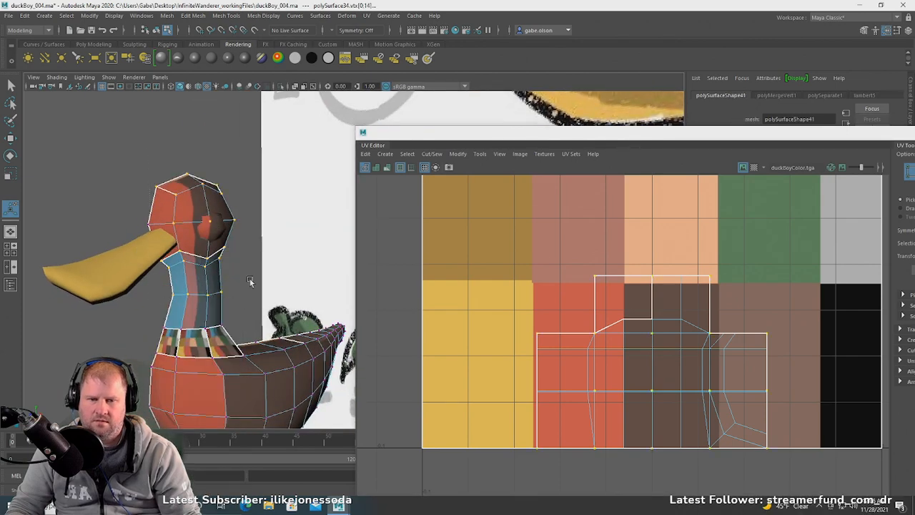
pyautogui.moveTo(209, 275); pyautogui.dragTo(143, 156, button='right')
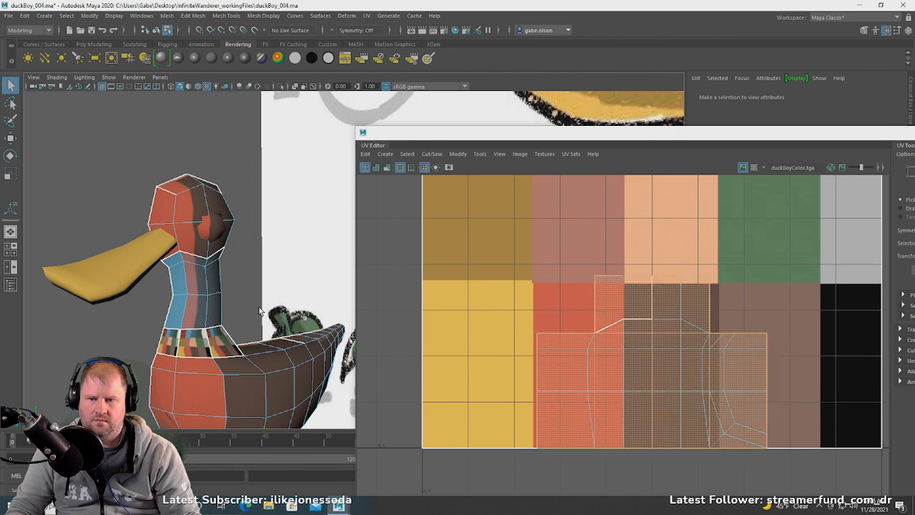
pyautogui.scroll(-2, 691, 326)
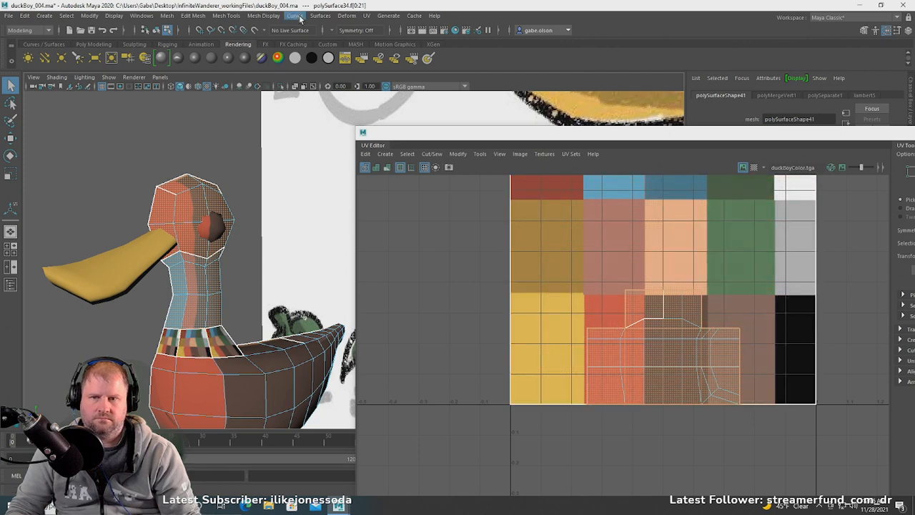
pyautogui.click(368, 16)
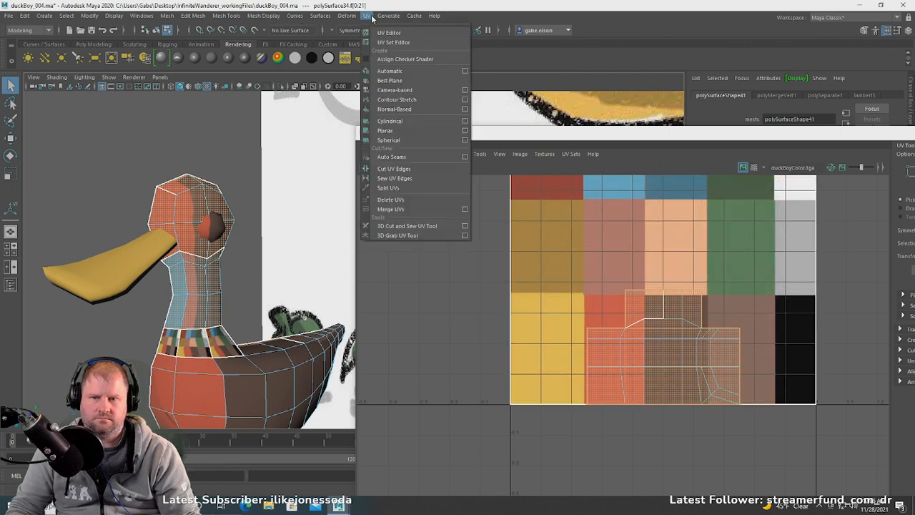
pyautogui.click(389, 68)
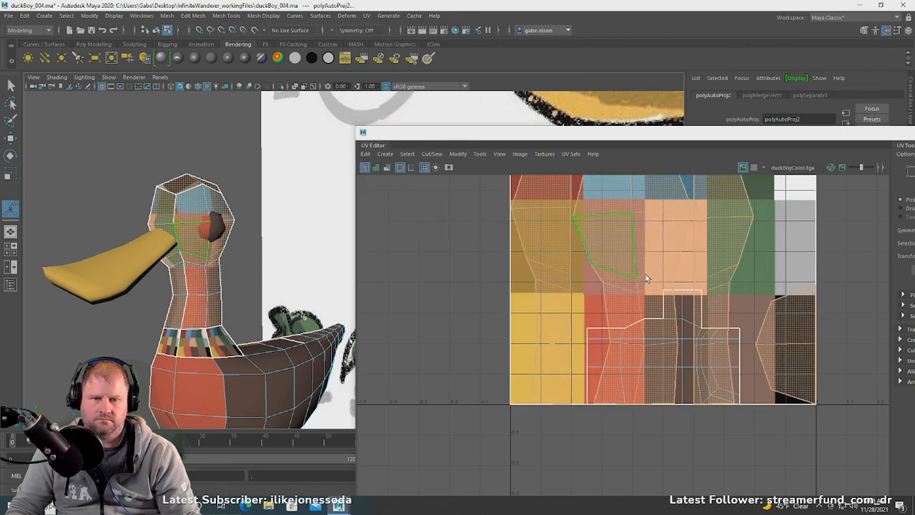
pyautogui.keyDown('alt'); pyautogui.moveTo(646, 278); pyautogui.dragTo(586, 292, button='middle'); pyautogui.keyUp('alt')
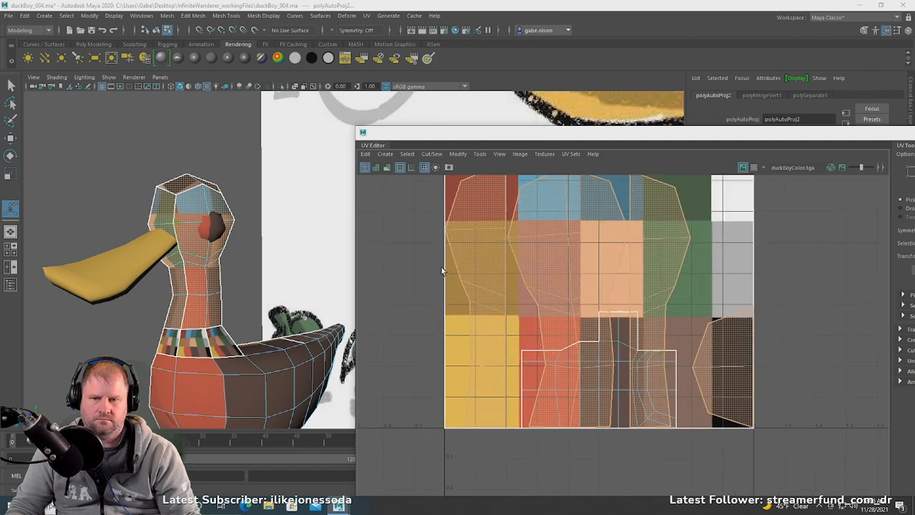
# - Move and sew the upright UV shells of the head and neck together along their matching edges
pyautogui.moveTo(528, 259)
pyautogui.mouseDown(button='right')
pyautogui.moveTo(512, 236)
pyautogui.moveTo(524, 251)
pyautogui.mouseUp(button='right')
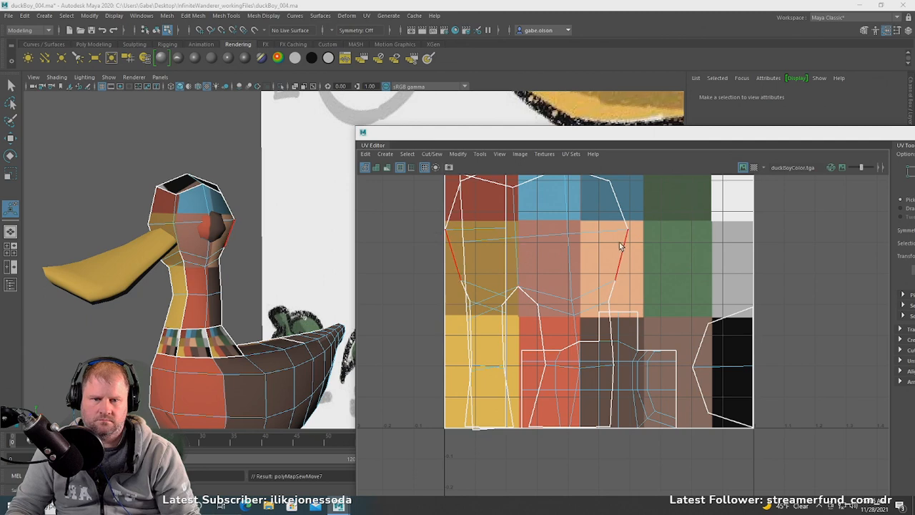
pyautogui.click(620, 215)
pyautogui.keyDown('shift'); pyautogui.moveTo(622, 206); pyautogui.dragTo(609, 222, button='right'); pyautogui.keyUp('shift')
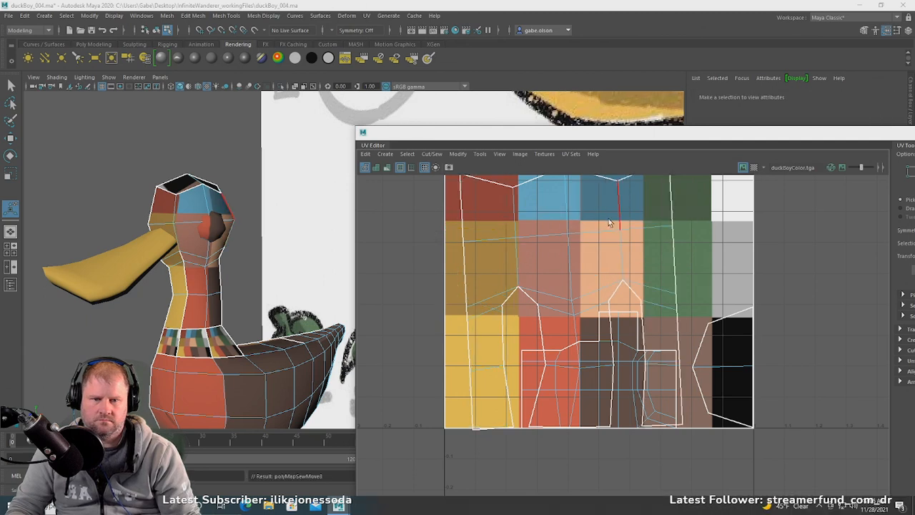
pyautogui.click(643, 382)
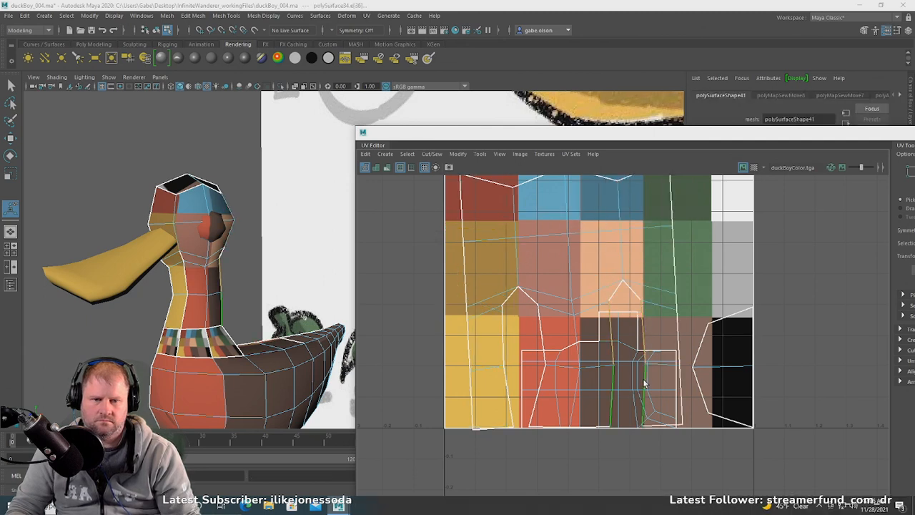
pyautogui.keyDown('shift'); pyautogui.moveTo(644, 384); pyautogui.dragTo(622, 356, button='right'); pyautogui.keyUp('shift')
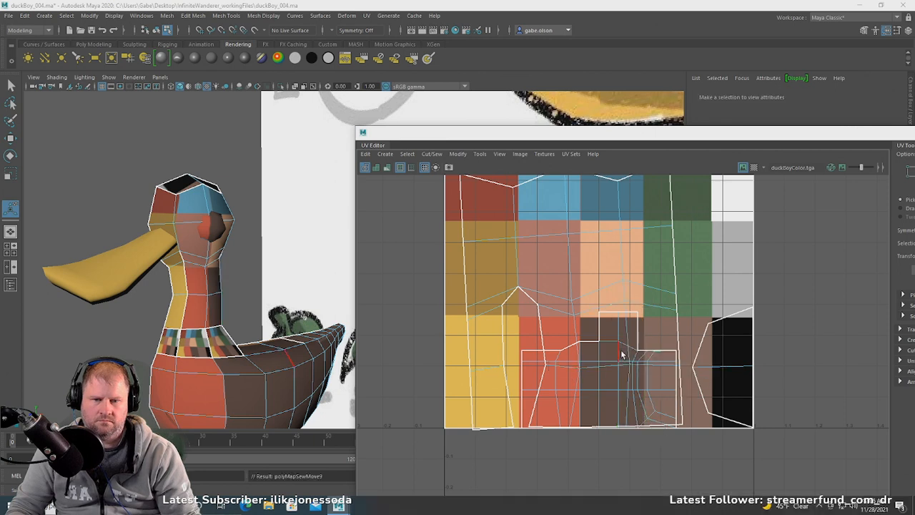
pyautogui.click(541, 328)
pyautogui.keyDown('shift'); pyautogui.click(540, 378); pyautogui.keyUp('shift')
pyautogui.keyDown('shift'); pyautogui.moveTo(540, 378); pyautogui.dragTo(538, 346, button='right'); pyautogui.keyUp('shift')
# - Move and sew the crown's UV shell onto the head shell's upper edge and locate the small blue-swatch shell's edge on the model
pyautogui.scroll(-3, 538, 345)
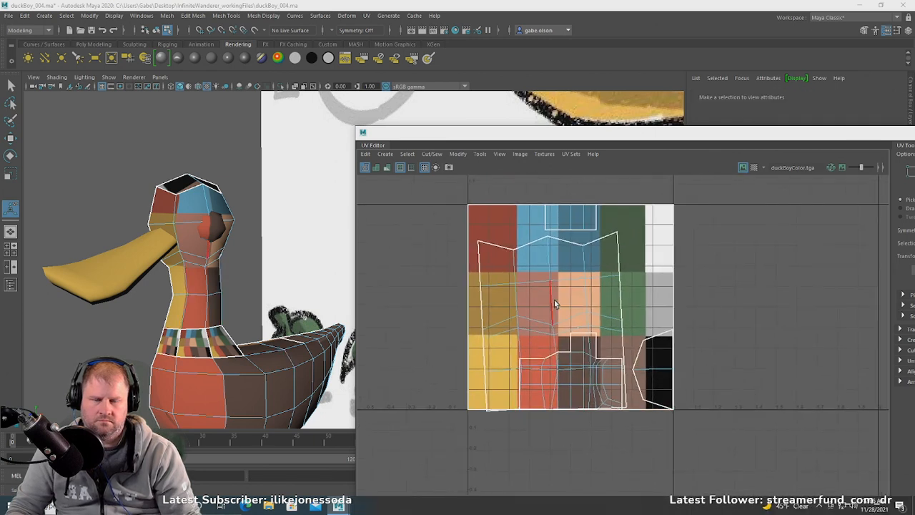
pyautogui.scroll(-2, 552, 300)
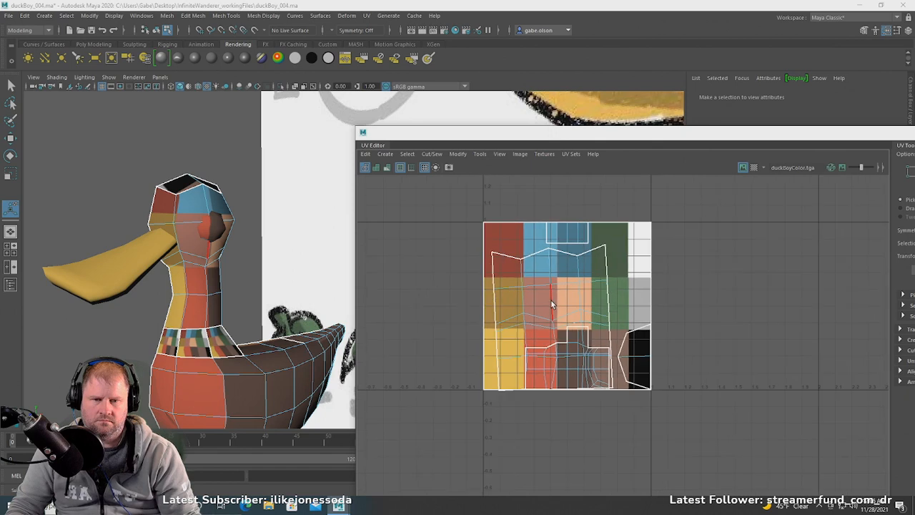
pyautogui.click(561, 254)
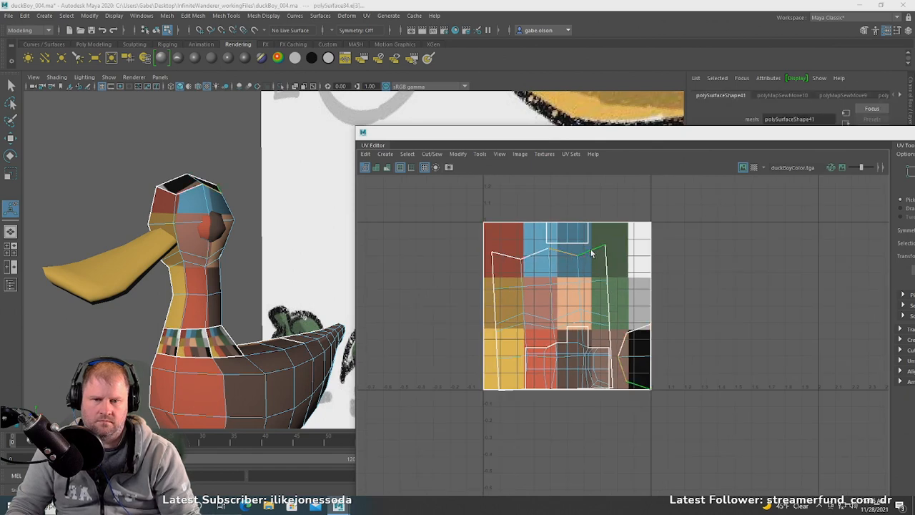
pyautogui.keyDown('shift'); pyautogui.moveTo(592, 252); pyautogui.dragTo(565, 251, button='right'); pyautogui.keyUp('shift')
pyautogui.click(576, 248)
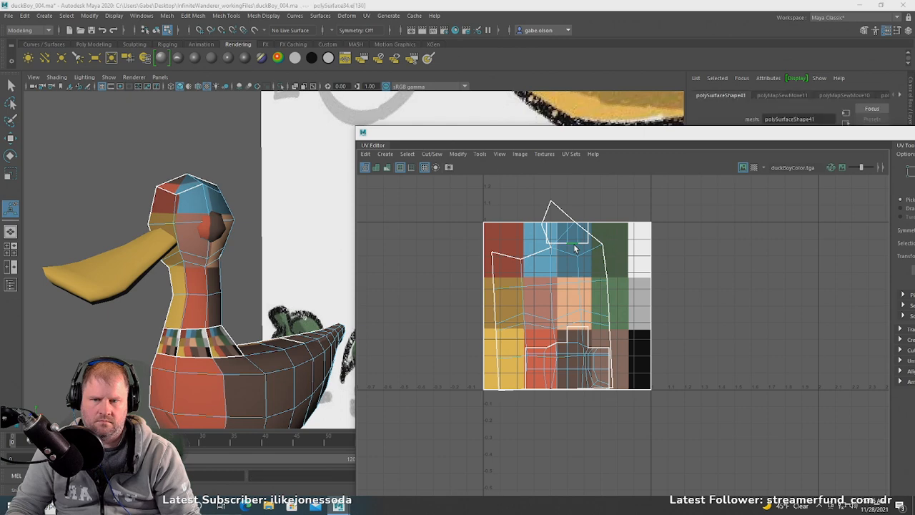
pyautogui.press('f')
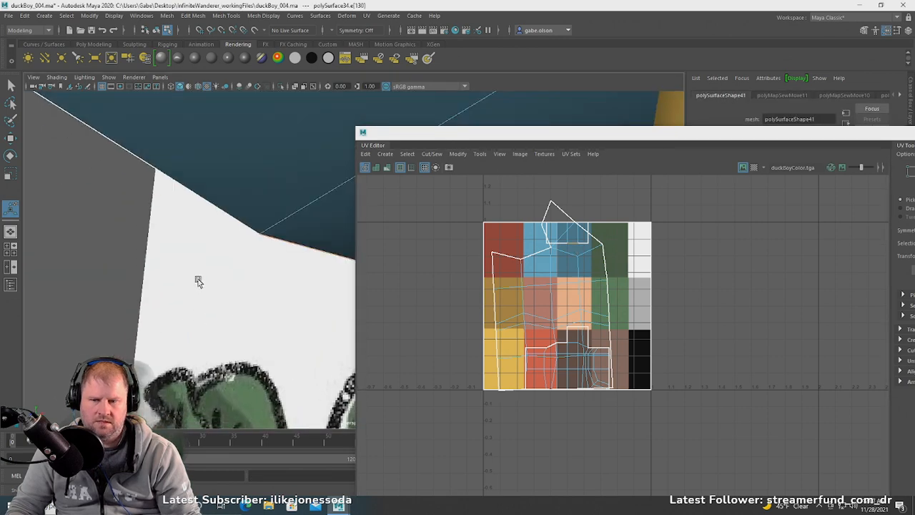
pyautogui.scroll(-6, 270, 233)
pyautogui.keyDown('alt'); pyautogui.moveTo(323, 225); pyautogui.dragTo(246, 209); pyautogui.keyUp('alt')
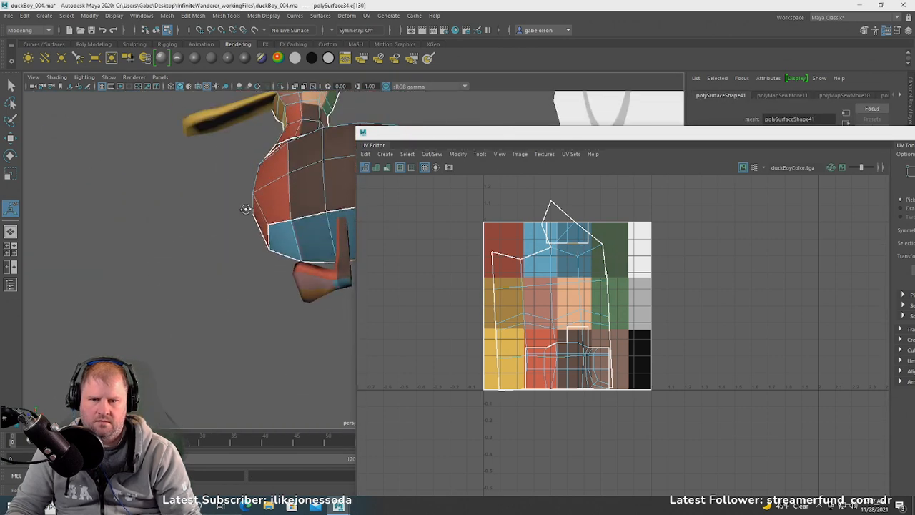
pyautogui.keyDown('alt'); pyautogui.moveTo(255, 245); pyautogui.dragTo(459, 249); pyautogui.keyUp('alt')
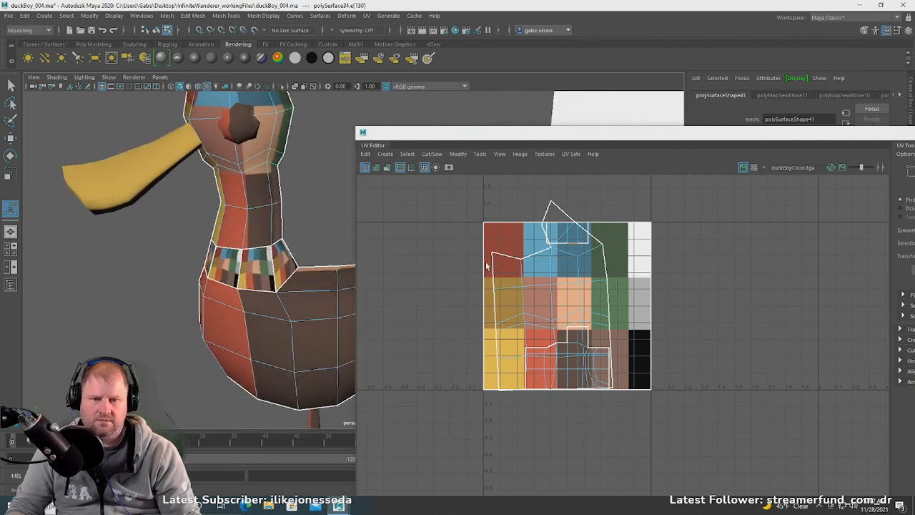
# - Select the complete head and neck UV shell and move it off the color palette into empty UV space
pyautogui.moveTo(498, 262); pyautogui.dragTo(519, 261, button='right')
pyautogui.moveTo(481, 243); pyautogui.dragTo(499, 263)
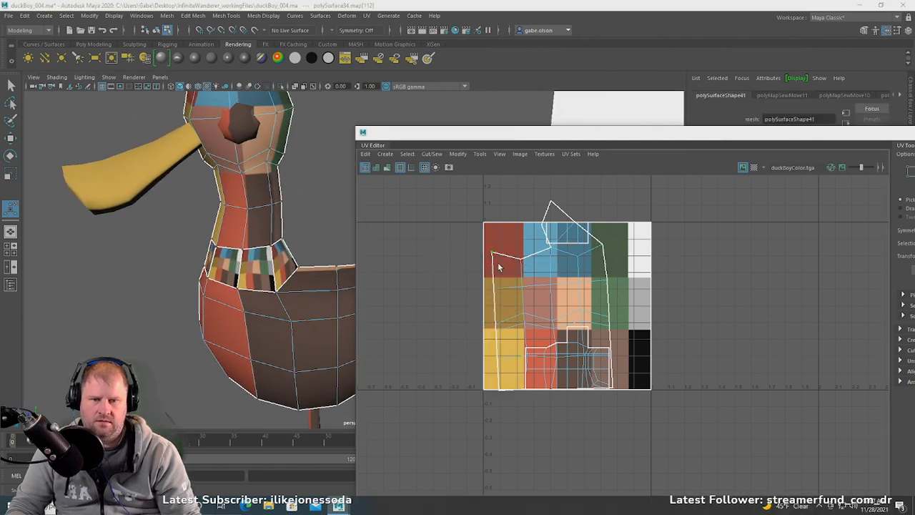
pyautogui.keyDown('ctrl'); pyautogui.rightClick(498, 260); pyautogui.keyUp('ctrl')
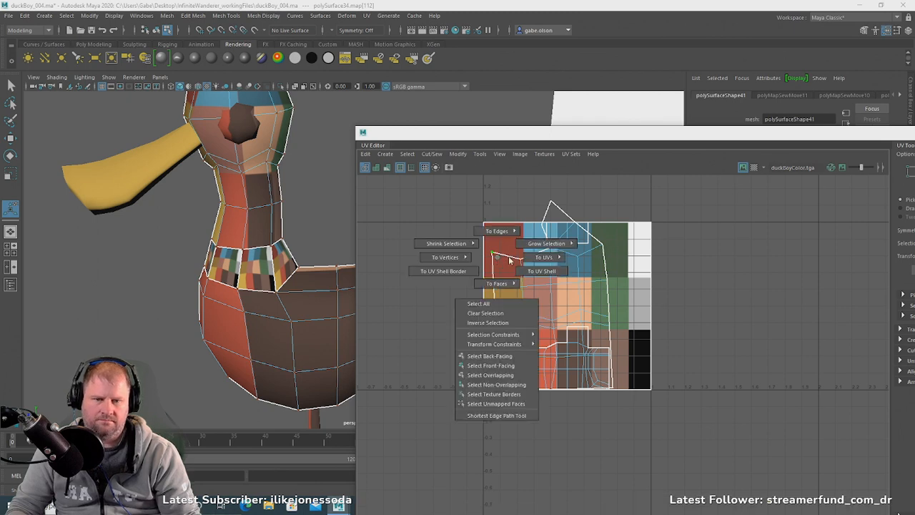
pyautogui.click(525, 272)
pyautogui.scroll(-2, 515, 286)
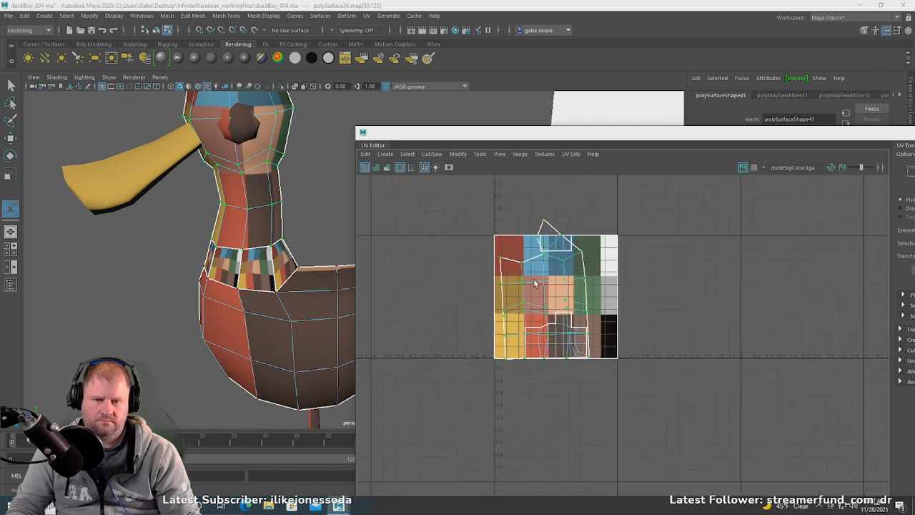
pyautogui.press('w')
pyautogui.moveTo(508, 294); pyautogui.dragTo(425, 282)
pyautogui.keyDown('alt'); pyautogui.moveTo(425, 282); pyautogui.dragTo(488, 338, button='middle'); pyautogui.keyUp('alt')
pyautogui.scroll(-2, 490, 330)
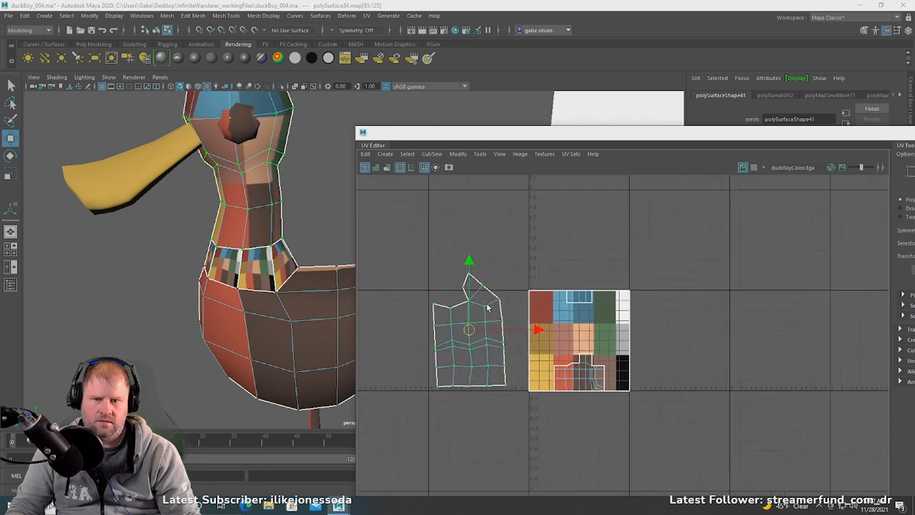
# - Check which faces the separated shell covers and scale its UVs down to fit within a single swatch
pyautogui.moveTo(490, 378); pyautogui.dragTo(514, 410)
pyautogui.scroll(-3, 269, 243)
pyautogui.keyDown('alt'); pyautogui.moveTo(267, 240); pyautogui.dragTo(340, 270); pyautogui.keyUp('alt')
pyautogui.scroll(4, 251, 246)
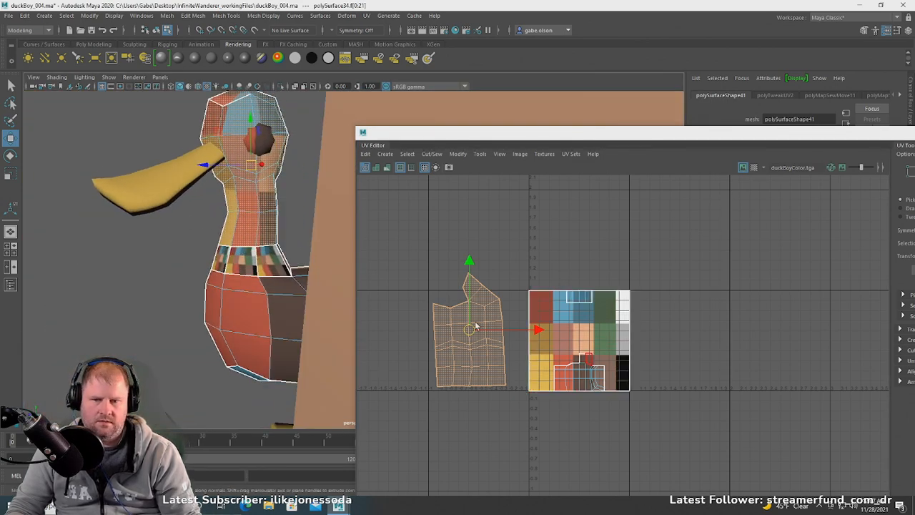
pyautogui.moveTo(476, 324); pyautogui.dragTo(503, 317, button='right')
pyautogui.moveTo(410, 254); pyautogui.dragTo(503, 424)
pyautogui.press('r')
pyautogui.moveTo(468, 329); pyautogui.dragTo(421, 312)
# - Move the shrunken head and neck UV shell onto the lighter green swatch
pyautogui.press('w')
pyautogui.keyDown('alt'); pyautogui.moveTo(430, 316); pyautogui.dragTo(353, 290, button='middle'); pyautogui.keyUp('alt')
pyautogui.scroll(2, 360, 292)
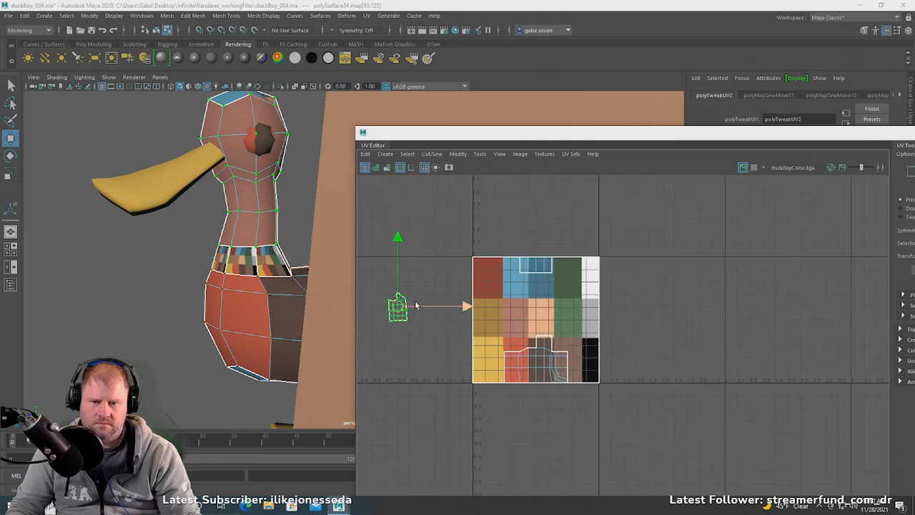
pyautogui.moveTo(417, 306); pyautogui.dragTo(565, 316)
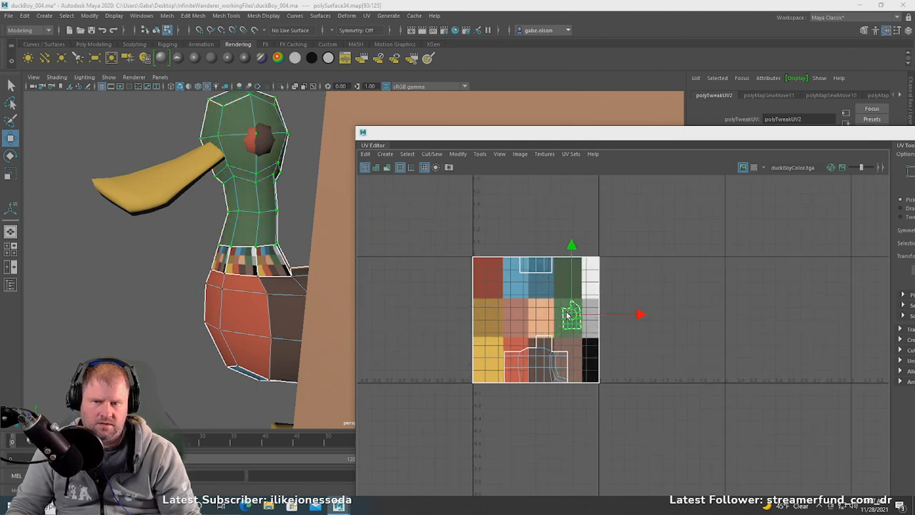
# - Select the duck's eye mesh, narrow the UV Editor to enlarge the visible viewport, and isolate the eye
pyautogui.keyDown('alt'); pyautogui.moveTo(210, 196); pyautogui.dragTo(263, 218); pyautogui.keyUp('alt')
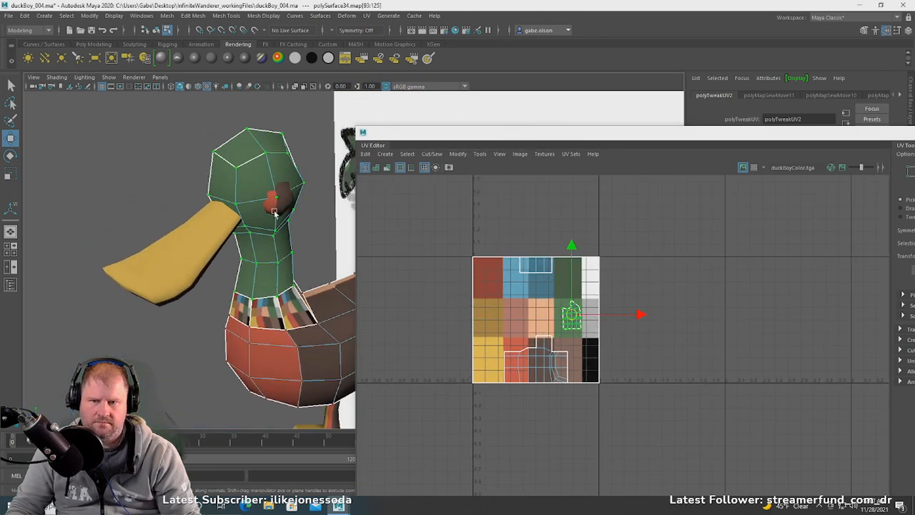
pyautogui.click(273, 210)
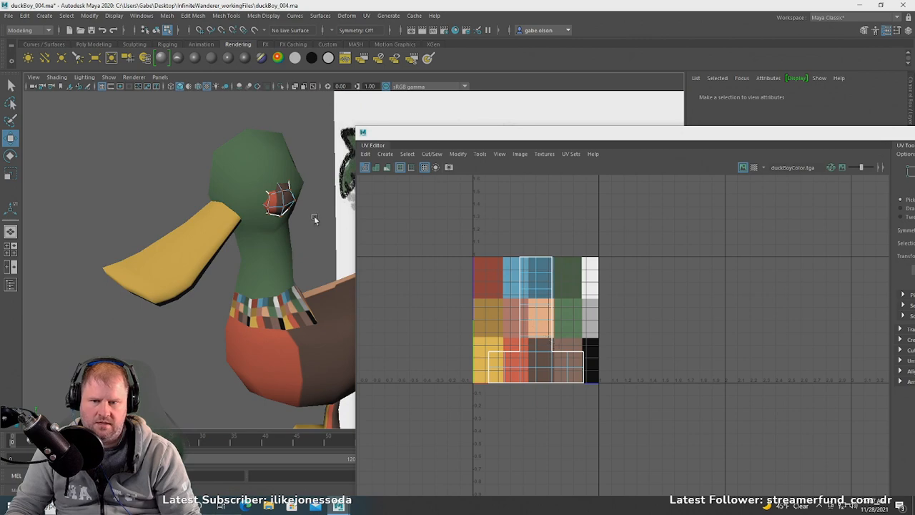
pyautogui.moveTo(301, 213)
pyautogui.keyDown('alt'); pyautogui.mouseDown()
pyautogui.moveTo(183, 213)
pyautogui.moveTo(213, 212)
pyautogui.moveTo(152, 227)
pyautogui.moveTo(153, 212)
pyautogui.mouseUp(); pyautogui.keyUp('alt')
pyautogui.moveTo(153, 207); pyautogui.dragTo(168, 197, button='right')
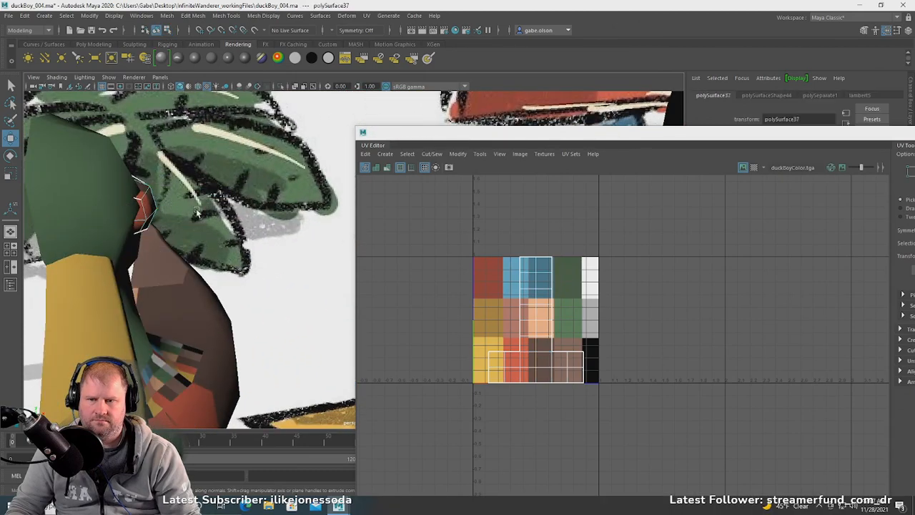
pyautogui.keyDown('alt'); pyautogui.moveTo(167, 201); pyautogui.dragTo(194, 220); pyautogui.keyUp('alt')
pyautogui.keyDown('alt'); pyautogui.moveTo(195, 221); pyautogui.dragTo(295, 269, button='middle'); pyautogui.keyUp('alt')
pyautogui.keyDown('alt'); pyautogui.moveTo(296, 269); pyautogui.dragTo(321, 251, button='right'); pyautogui.keyUp('alt')
pyautogui.keyDown('alt'); pyautogui.moveTo(321, 251); pyautogui.dragTo(296, 225); pyautogui.keyUp('alt')
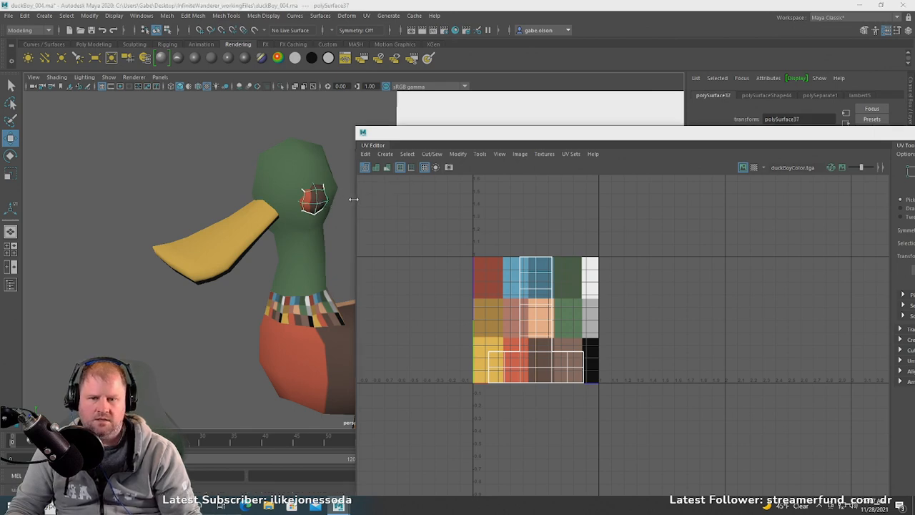
pyautogui.moveTo(352, 198); pyautogui.dragTo(521, 198)
pyautogui.scroll(8, 282, 221)
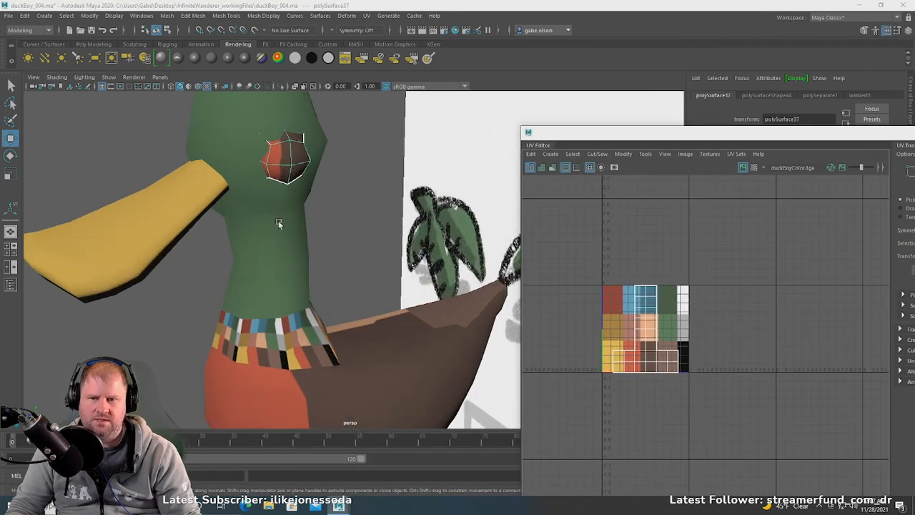
pyautogui.moveTo(290, 258); pyautogui.dragTo(297, 247, button='right')
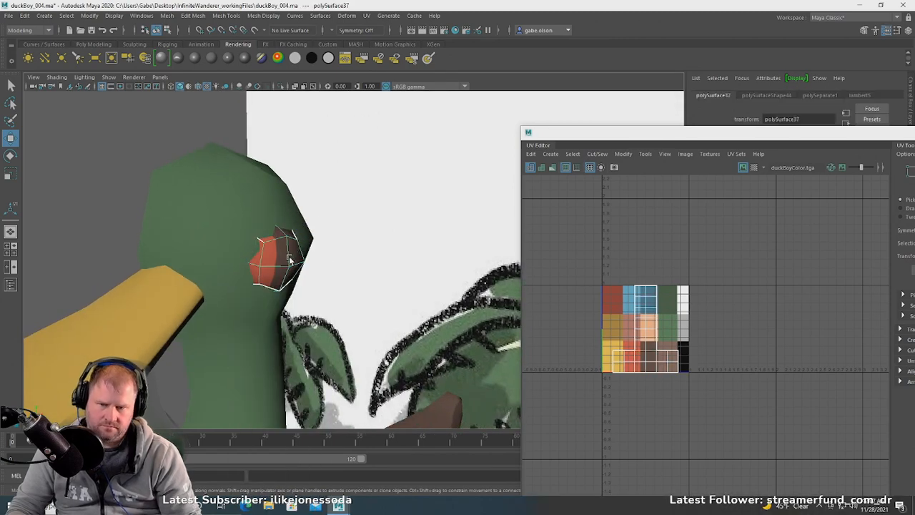
pyautogui.hotkey('ctrl', '1')
# - Select the faces on the hidden back side of the eye and delete them
pyautogui.moveTo(289, 259)
pyautogui.keyDown('alt'); pyautogui.mouseDown()
pyautogui.moveTo(326, 308)
pyautogui.moveTo(360, 284)
pyautogui.moveTo(368, 302)
pyautogui.moveTo(294, 259)
pyautogui.mouseUp(); pyautogui.keyUp('alt')
pyautogui.moveTo(294, 259); pyautogui.dragTo(235, 210, button='right')
pyautogui.moveTo(222, 186); pyautogui.dragTo(269, 278)
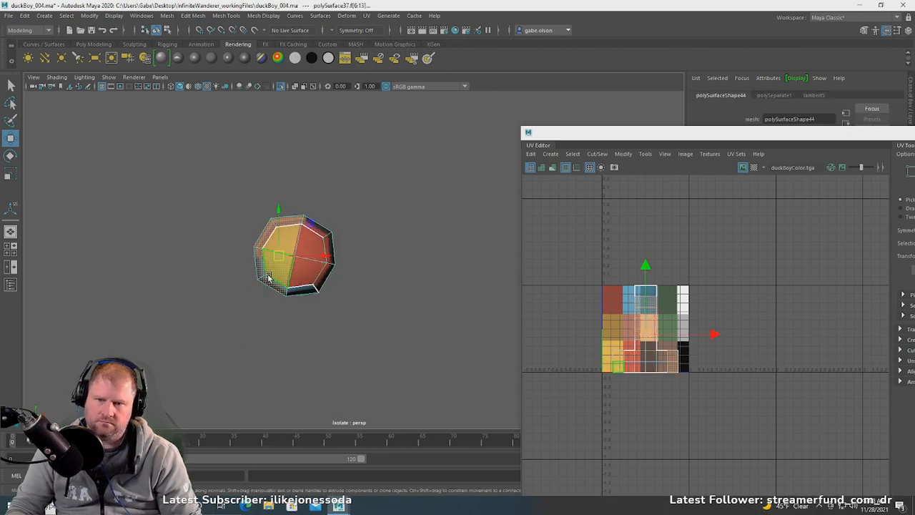
pyautogui.press('Delete')
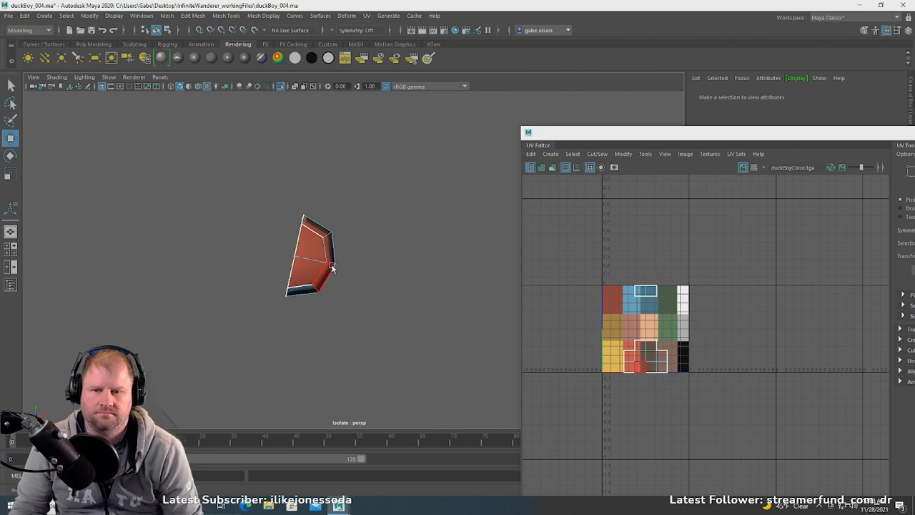
# - Select the trimmed eye as an object and apply automatic UV mapping to it
pyautogui.keyDown('alt'); pyautogui.moveTo(331, 266); pyautogui.dragTo(236, 246); pyautogui.keyUp('alt')
pyautogui.moveTo(236, 245); pyautogui.dragTo(292, 225, button='right')
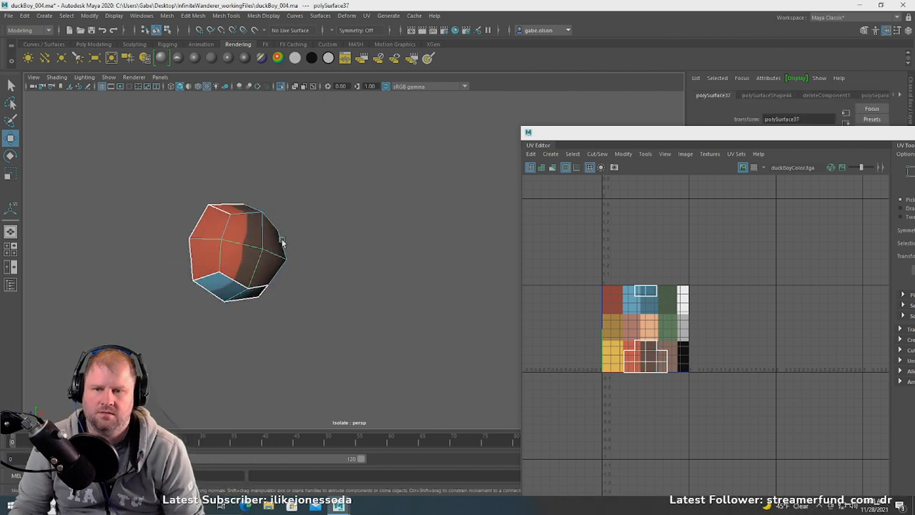
pyautogui.click(366, 15)
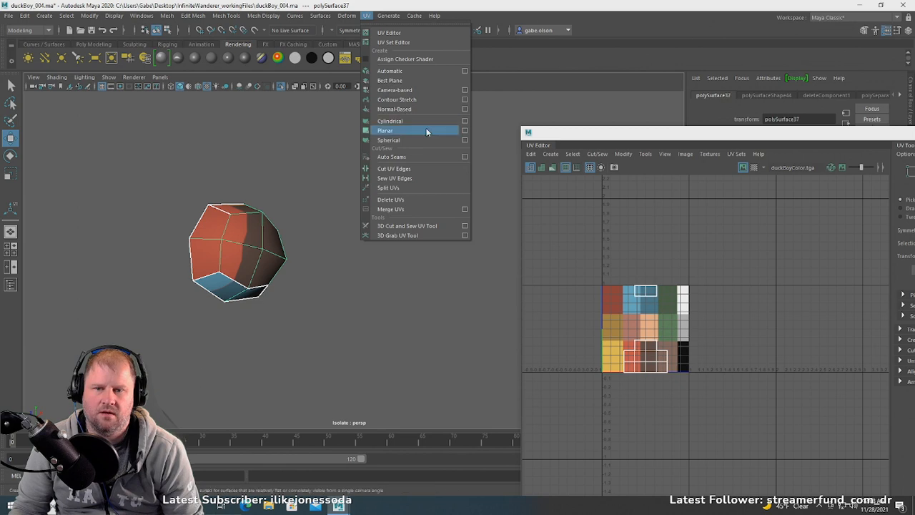
pyautogui.click(437, 72)
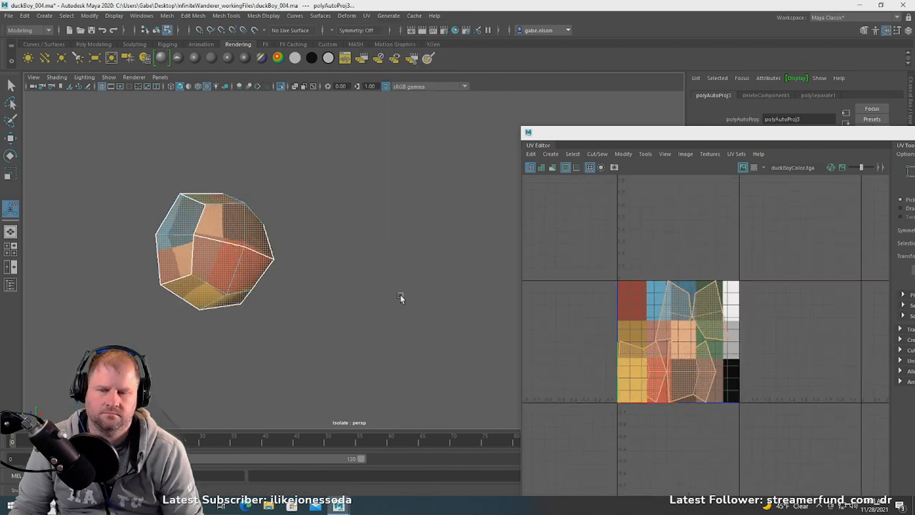
# - Move and sew the eye's separate UV shells together into one cross-shaped shell
pyautogui.moveTo(663, 327); pyautogui.dragTo(655, 281, button='right')
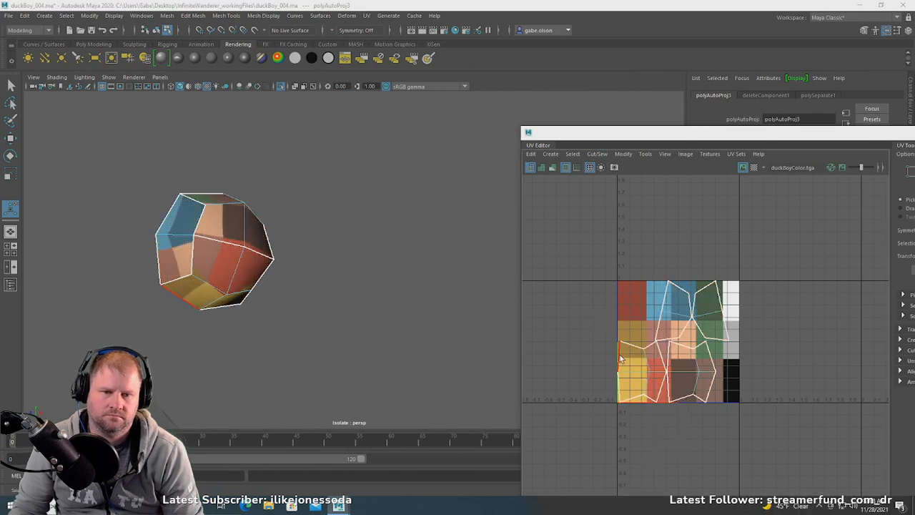
pyautogui.click(656, 381)
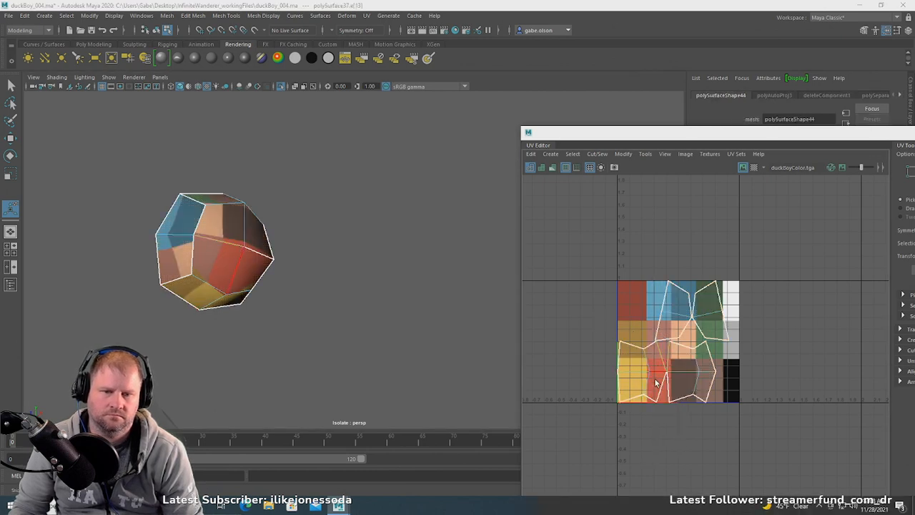
pyautogui.keyDown('shift'); pyautogui.moveTo(661, 388); pyautogui.dragTo(663, 359, button='right'); pyautogui.keyUp('shift')
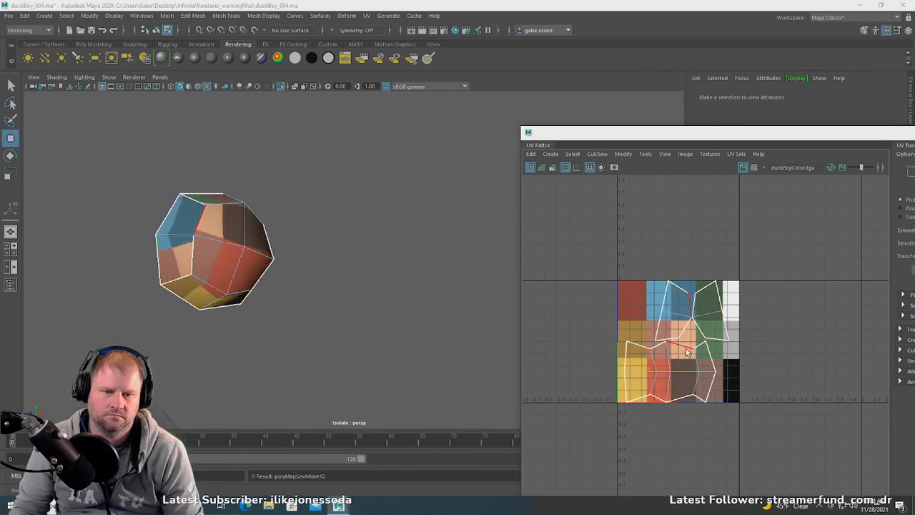
pyautogui.click(683, 350)
pyautogui.click(662, 348)
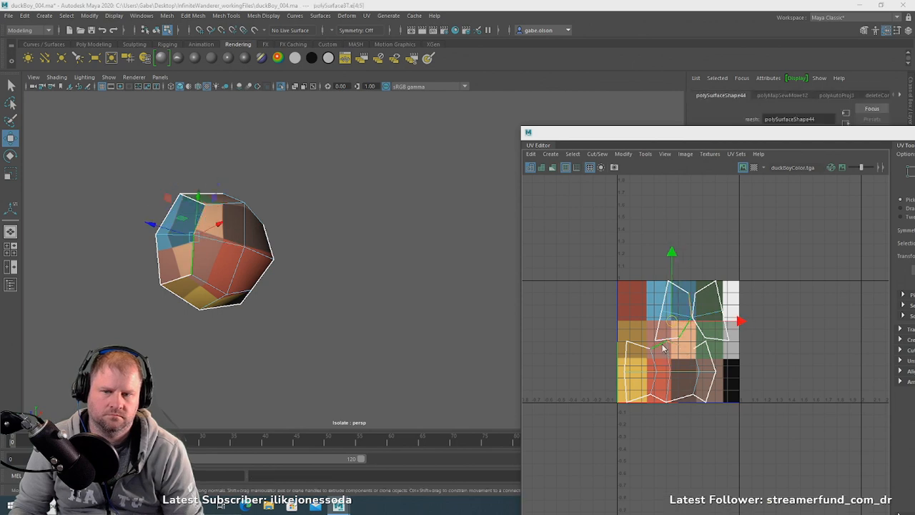
pyautogui.keyDown('shift'); pyautogui.moveTo(662, 347); pyautogui.dragTo(661, 330, button='right'); pyautogui.keyUp('shift')
pyautogui.click(675, 404)
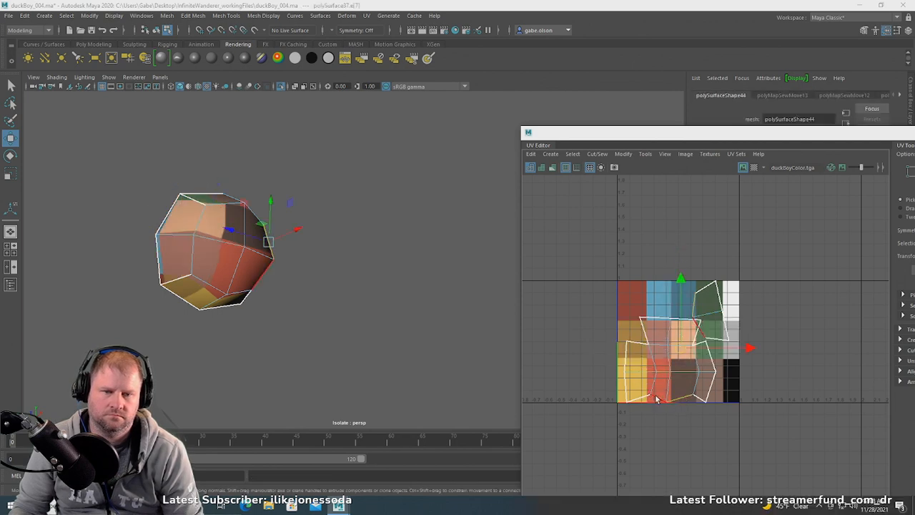
pyautogui.keyDown('shift'); pyautogui.moveTo(656, 399); pyautogui.dragTo(653, 365, button='right'); pyautogui.keyUp('shift')
# - Move and sew the open corner edges of the eye's cross-shaped shell to close it into a rounded outline
pyautogui.keyDown('alt'); pyautogui.moveTo(658, 364); pyautogui.dragTo(640, 337, button='middle'); pyautogui.keyUp('alt')
pyautogui.scroll(3, 651, 365)
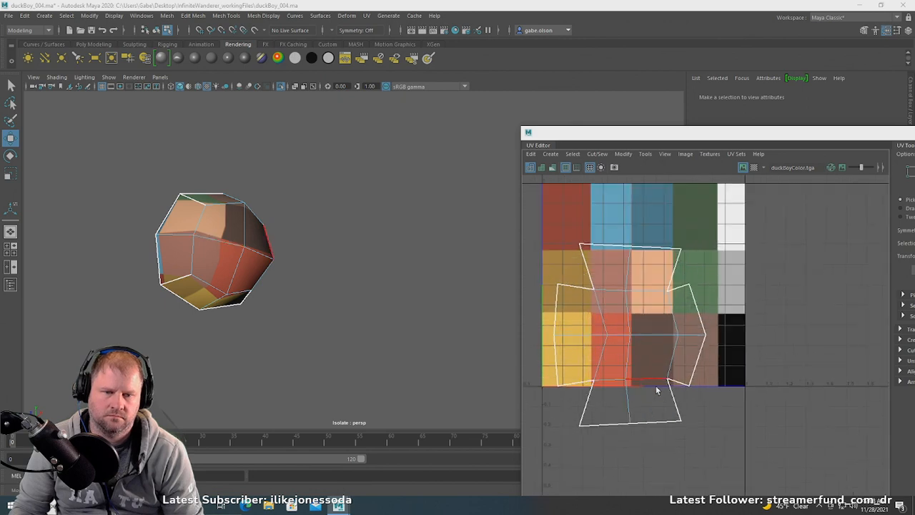
pyautogui.click(667, 394)
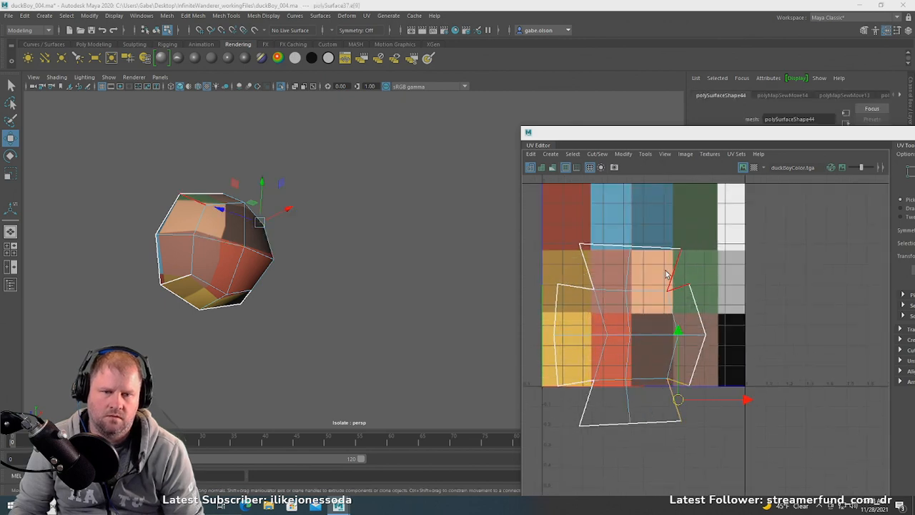
pyautogui.keyDown('shift'); pyautogui.click(587, 281); pyautogui.keyUp('shift')
pyautogui.keyDown('shift'); pyautogui.moveTo(577, 384); pyautogui.dragTo(579, 348, button='right'); pyautogui.keyUp('shift')
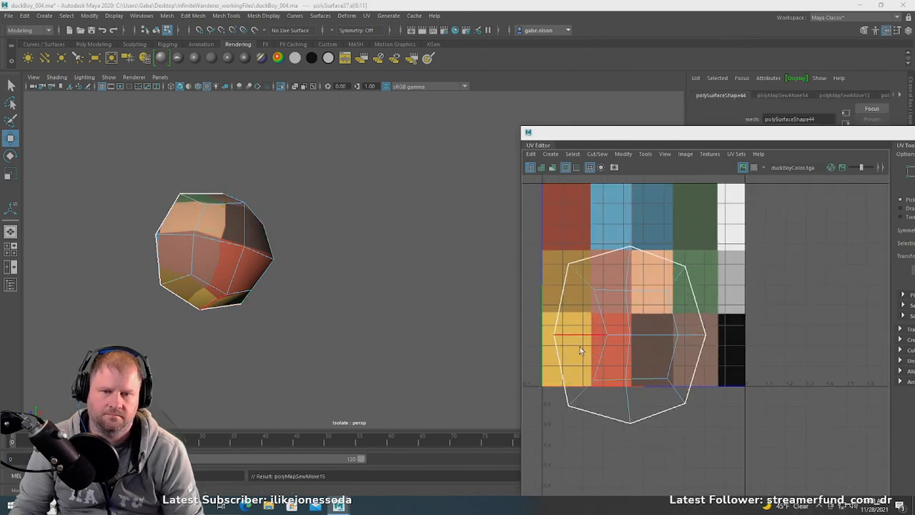
# - Select the UVs of the eye's shell and try to optimize them
pyautogui.moveTo(633, 318); pyautogui.dragTo(697, 304, button='right')
pyautogui.moveTo(546, 220); pyautogui.dragTo(757, 461)
pyautogui.keyDown('shift'); pyautogui.moveTo(656, 336); pyautogui.dragTo(608, 321, button='right'); pyautogui.keyUp('shift')
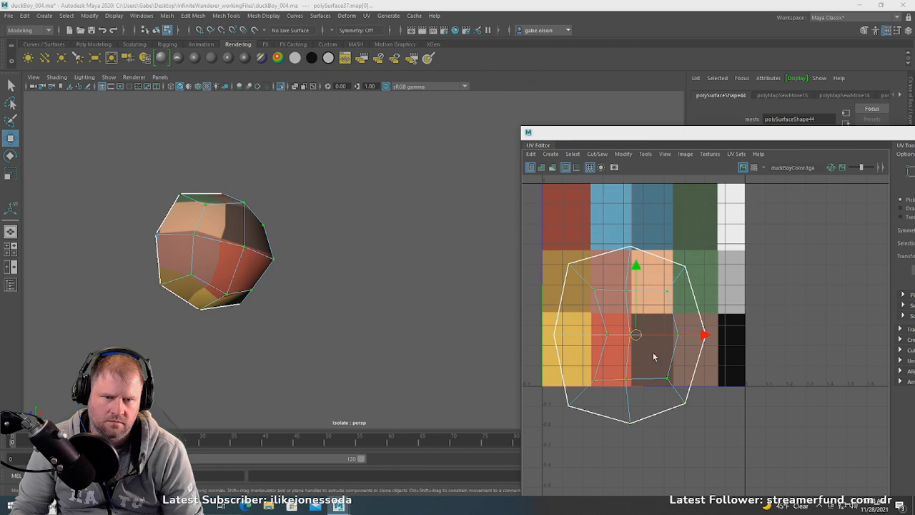
pyautogui.keyDown('shift'); pyautogui.moveTo(654, 322); pyautogui.dragTo(700, 322, button='right'); pyautogui.keyUp('shift')
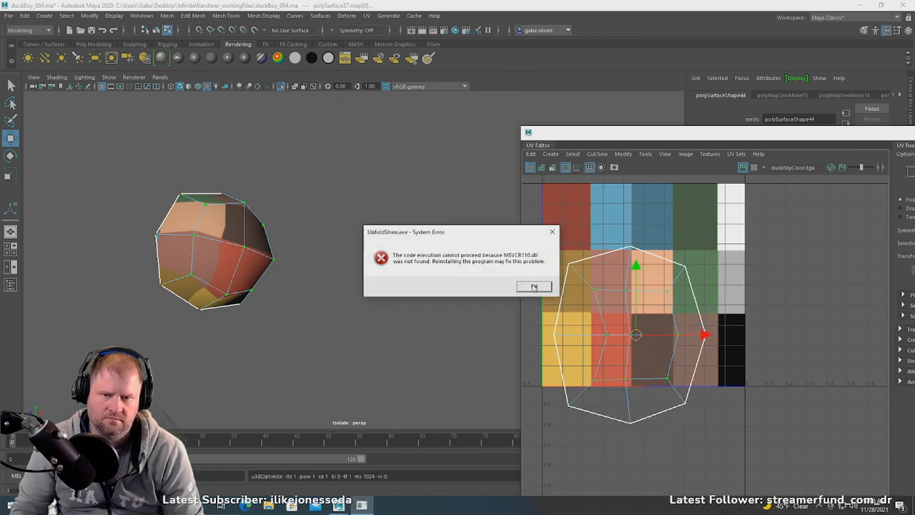
# - Dismiss the UnfoldShim system error messages and clear the eye's UV selection
pyautogui.click(533, 287)
pyautogui.click(524, 288)
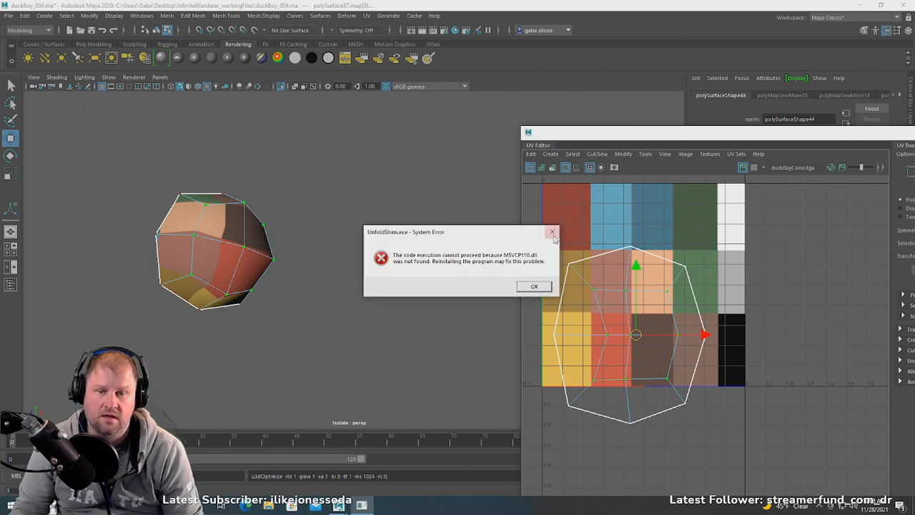
pyautogui.click(553, 234)
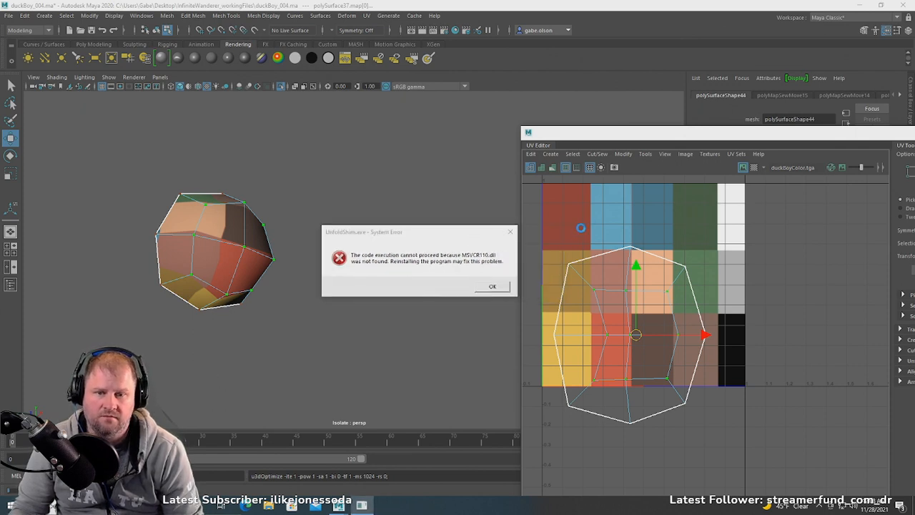
pyautogui.click(495, 286)
pyautogui.click(511, 265)
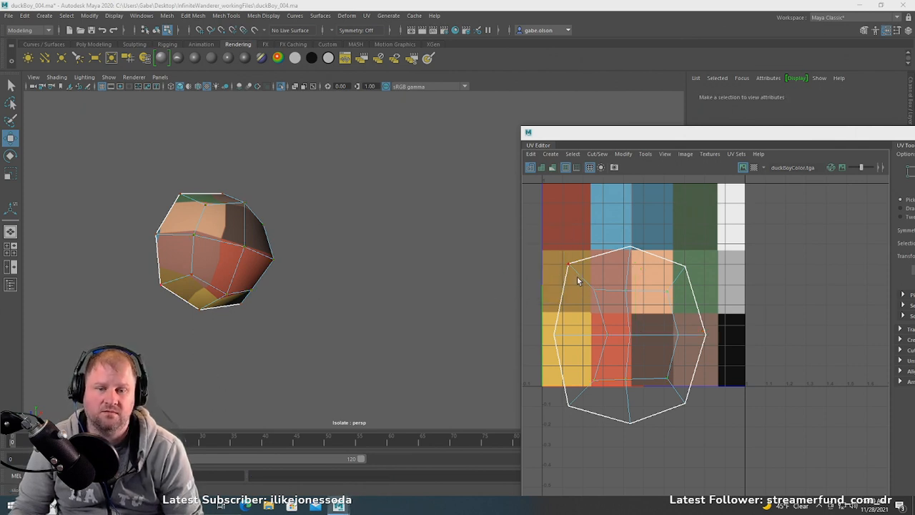
# - Select all of the eye's UVs, scale the shell down and move it onto the black swatch
pyautogui.moveTo(547, 234); pyautogui.dragTo(736, 444)
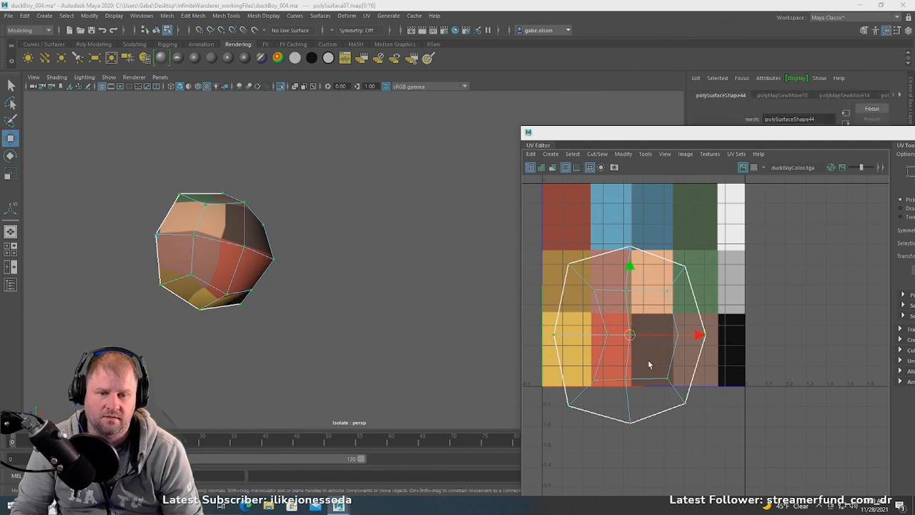
pyautogui.press('e')
pyautogui.press('r')
pyautogui.moveTo(625, 328); pyautogui.dragTo(732, 348)
pyautogui.press('w')
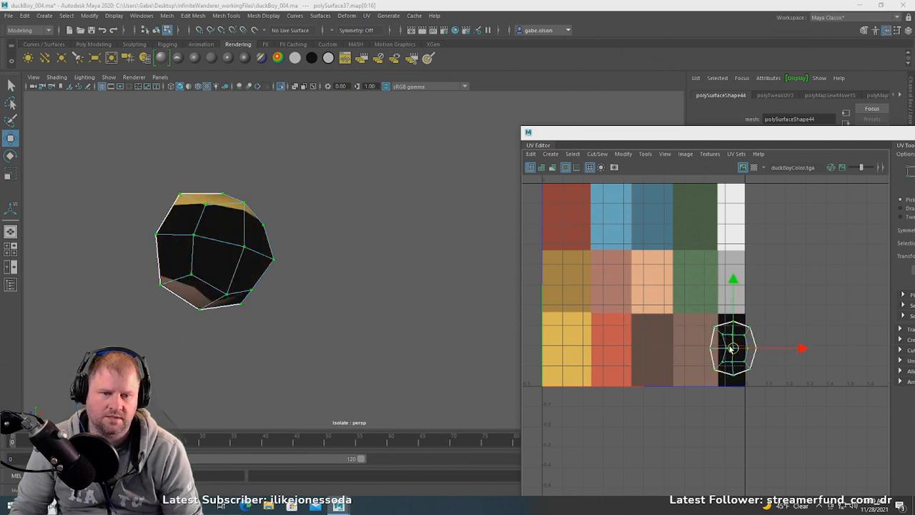
# - Narrow the eye's UV shell horizontally so it fits entirely inside the black swatch
pyautogui.press('e')
pyautogui.press('r')
pyautogui.moveTo(799, 348); pyautogui.dragTo(763, 349)
pyautogui.press('w')
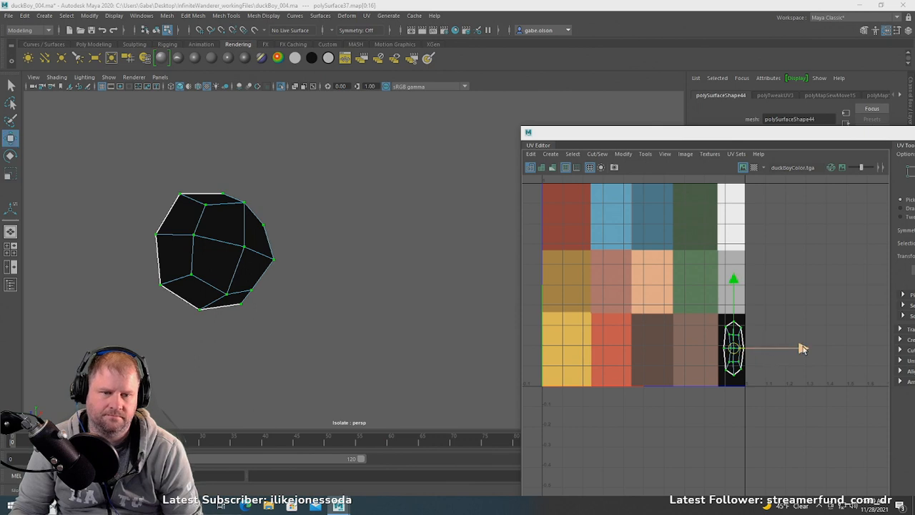
pyautogui.click(708, 321)
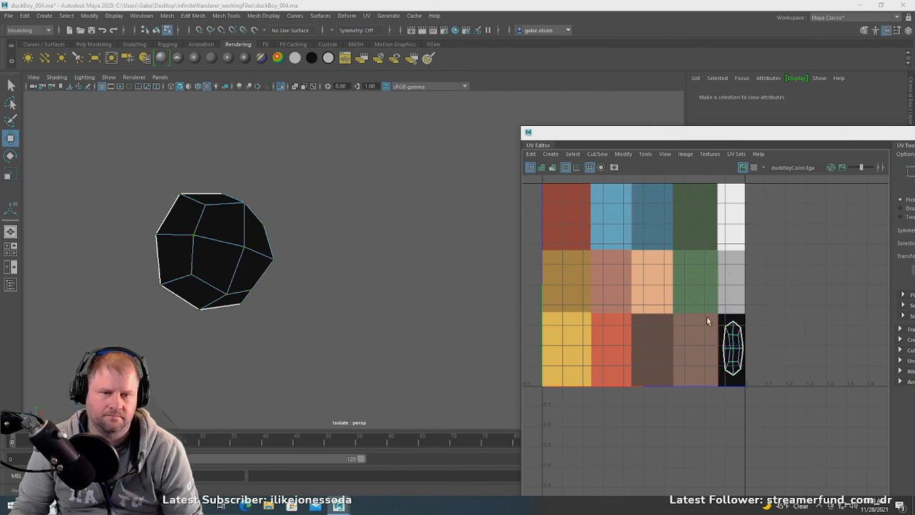
# - Return the isolated eye to object mode and show the rest of the scene again
pyautogui.scroll(-3, 365, 279)
pyautogui.press('space')
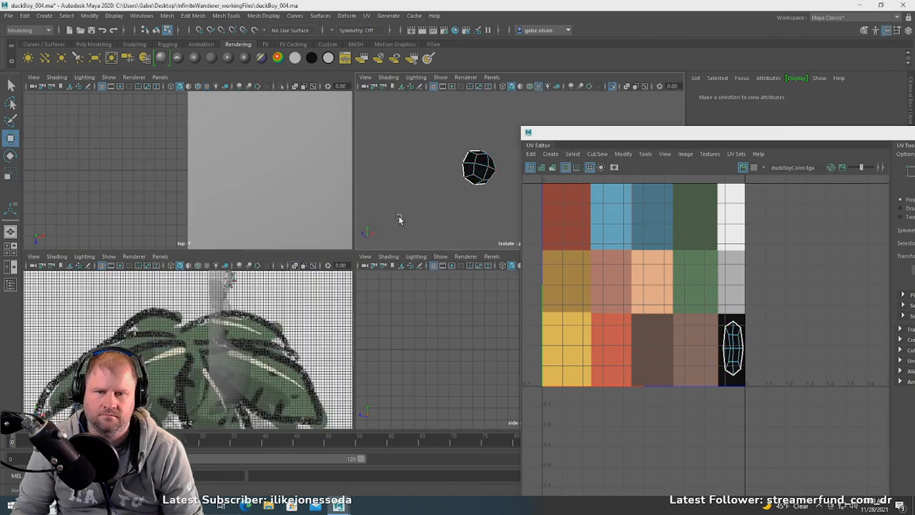
pyautogui.press('space')
pyautogui.rightClick(322, 247)
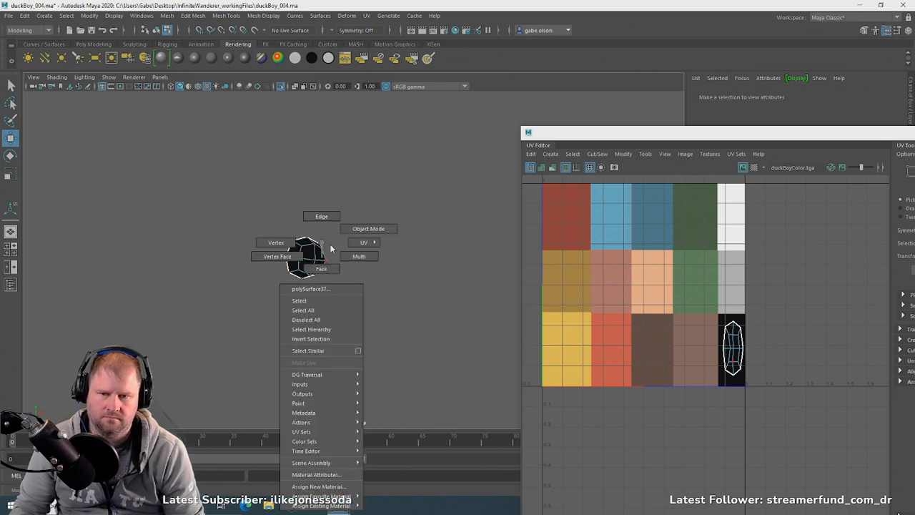
pyautogui.moveTo(332, 248); pyautogui.dragTo(383, 234, button='right')
pyautogui.click(381, 236)
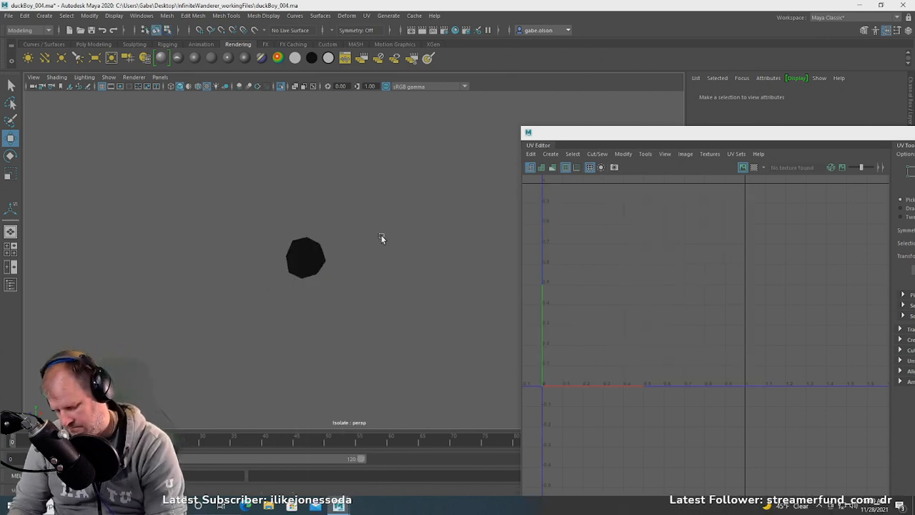
pyautogui.hotkey('ctrl', '1')
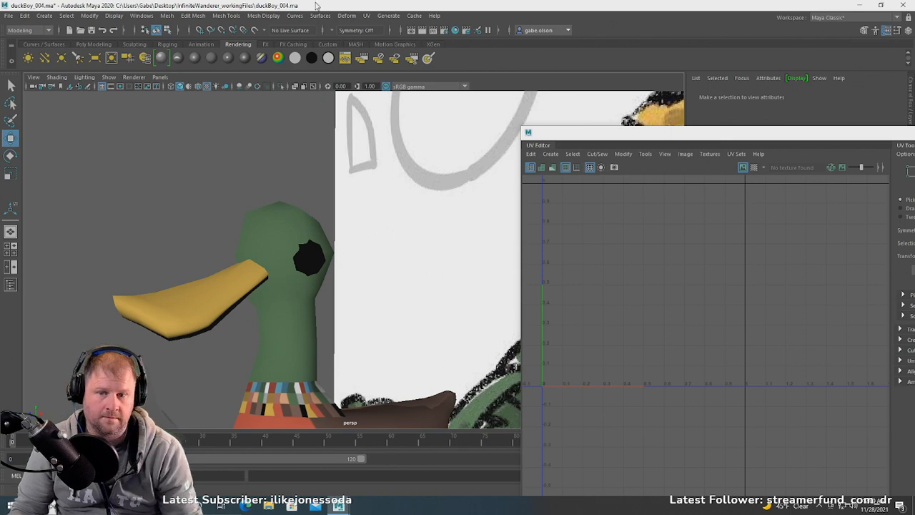
# - Select all faces of the eye and move them slightly outward from the duck's head
pyautogui.keyDown('alt'); pyautogui.moveTo(356, 226); pyautogui.dragTo(317, 250); pyautogui.keyUp('alt')
pyautogui.click(317, 250)
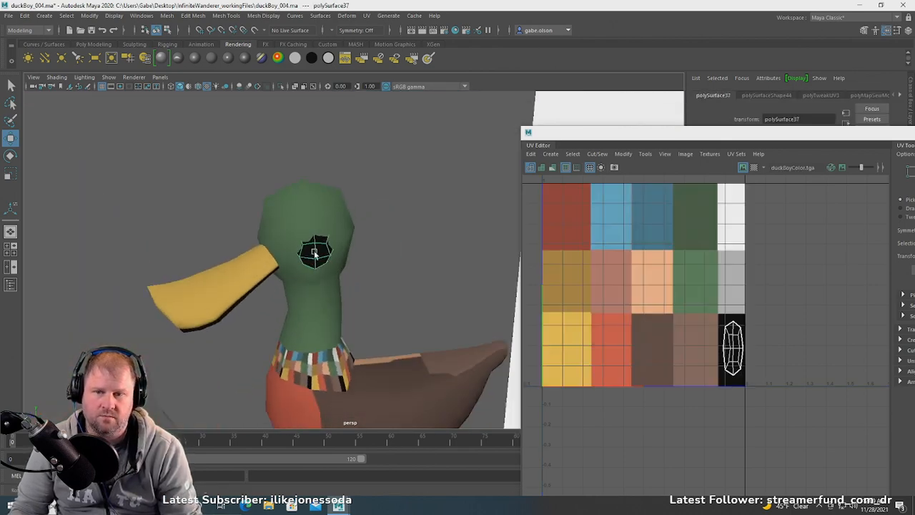
pyautogui.keyDown('alt'); pyautogui.moveTo(317, 250); pyautogui.dragTo(450, 309, button='right'); pyautogui.keyUp('alt')
pyautogui.keyDown('alt'); pyautogui.moveTo(247, 256); pyautogui.dragTo(272, 257); pyautogui.keyUp('alt')
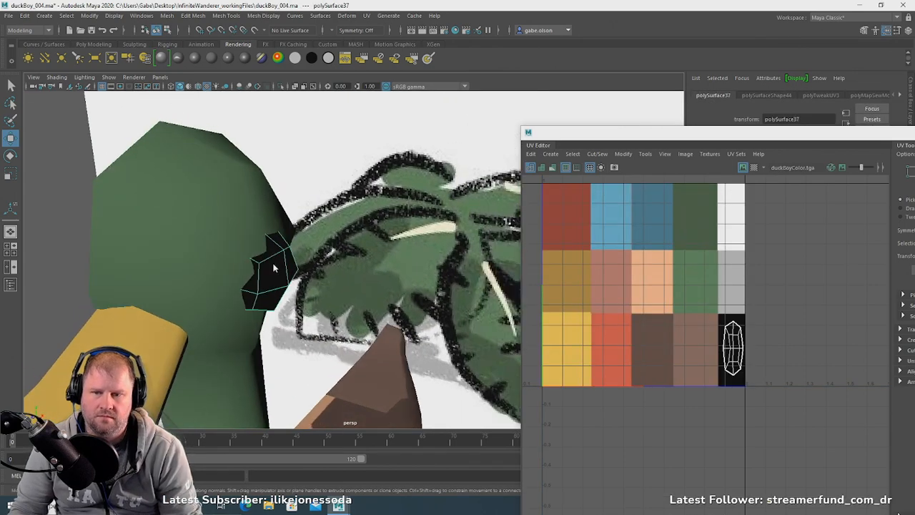
pyautogui.moveTo(273, 243); pyautogui.dragTo(275, 268, button='right')
pyautogui.doubleClick(278, 268)
pyautogui.moveTo(308, 280); pyautogui.dragTo(323, 284)
pyautogui.press('e')
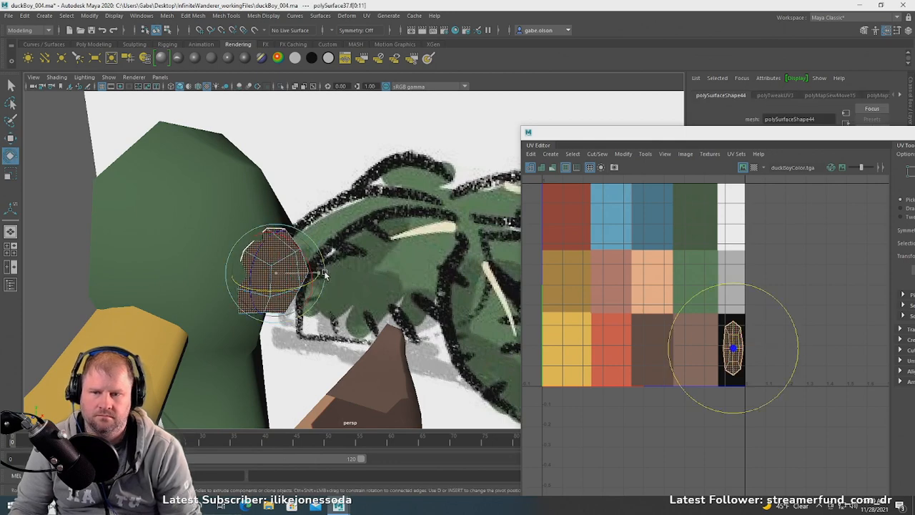
pyautogui.keyDown('alt'); pyautogui.moveTo(339, 260); pyautogui.dragTo(275, 225); pyautogui.keyUp('alt')
pyautogui.press('w')
pyautogui.click(237, 145)
# - Return the eye to object mode and deselect it
pyautogui.scroll(-5, 354, 280)
pyautogui.scroll(-5, 370, 323)
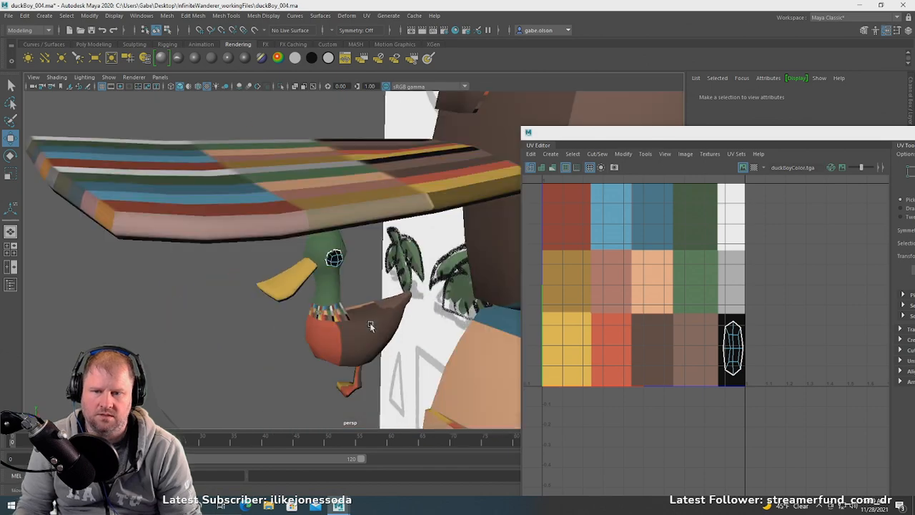
pyautogui.scroll(6, 220, 253)
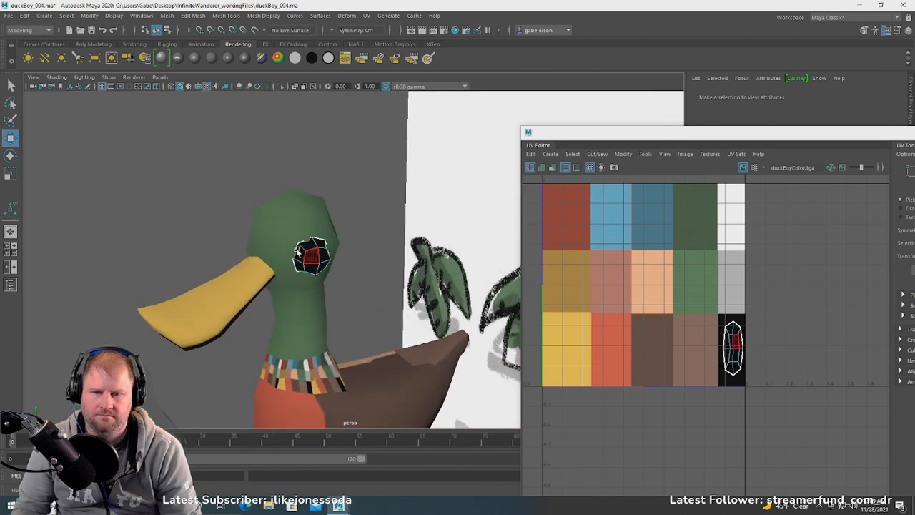
pyautogui.moveTo(315, 243); pyautogui.dragTo(352, 228, button='right')
pyautogui.click(345, 186)
# - Select the duck's body and examine the edges and color boundary around its breast, side and belly
pyautogui.keyDown('alt'); pyautogui.moveTo(345, 186); pyautogui.dragTo(347, 244); pyautogui.keyUp('alt')
pyautogui.scroll(-5, 348, 243)
pyautogui.keyDown('alt'); pyautogui.moveTo(348, 243); pyautogui.dragTo(326, 178, button='middle'); pyautogui.keyUp('alt')
pyautogui.scroll(5, 329, 214)
pyautogui.keyDown('alt'); pyautogui.moveTo(350, 301); pyautogui.dragTo(310, 275); pyautogui.keyUp('alt')
pyautogui.keyDown('alt'); pyautogui.moveTo(355, 336); pyautogui.dragTo(415, 278); pyautogui.keyUp('alt')
pyautogui.click(357, 333)
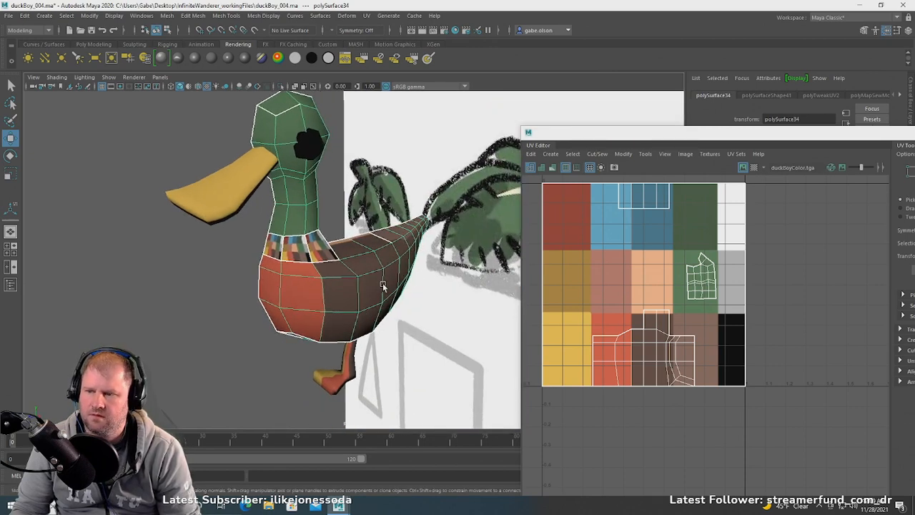
pyautogui.scroll(3, 383, 286)
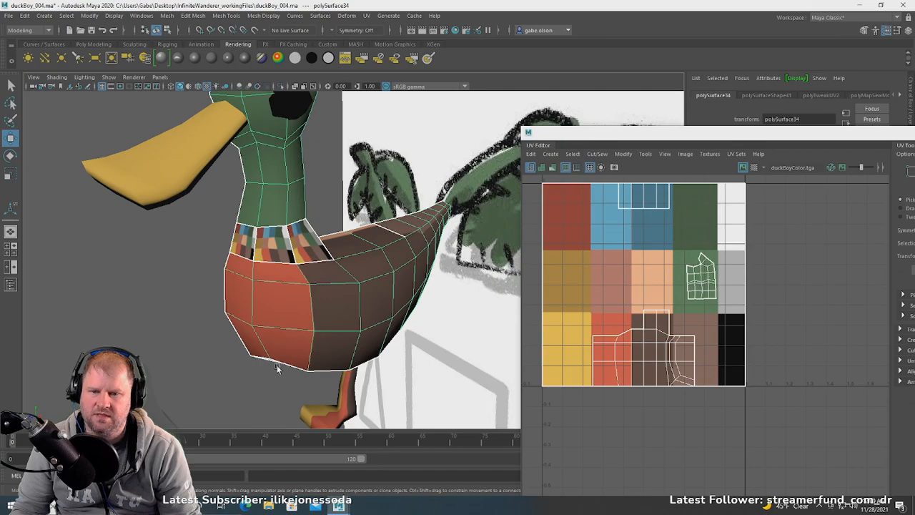
pyautogui.keyDown('alt'); pyautogui.moveTo(277, 367); pyautogui.dragTo(324, 285); pyautogui.keyUp('alt')
pyautogui.keyDown('alt'); pyautogui.moveTo(367, 318); pyautogui.dragTo(351, 282); pyautogui.keyUp('alt')
pyautogui.moveTo(352, 242); pyautogui.dragTo(399, 229, button='right')
pyautogui.keyDown('alt'); pyautogui.moveTo(399, 229); pyautogui.dragTo(380, 210); pyautogui.keyUp('alt')
pyautogui.moveTo(378, 213); pyautogui.dragTo(350, 220, button='right')
pyautogui.keyDown('alt'); pyautogui.moveTo(351, 219); pyautogui.dragTo(368, 231); pyautogui.keyUp('alt')
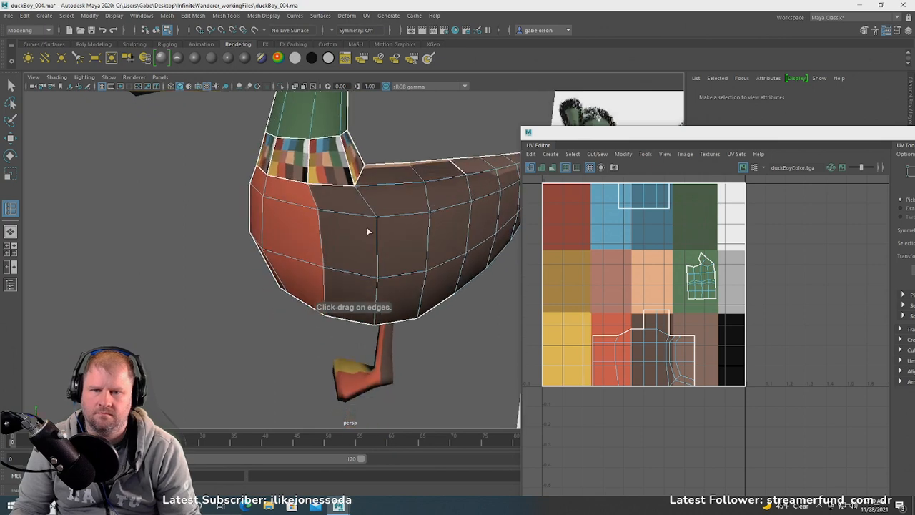
pyautogui.doubleClick(333, 184)
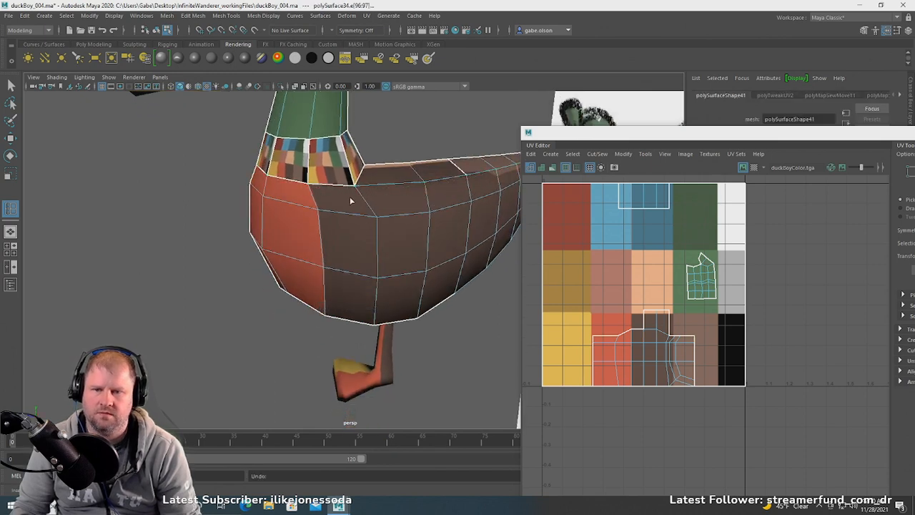
pyautogui.press('w')
# - Use Multi-Cut to cut an edge line from the collar's rear corner down the body's side to the red breast's lower corner
pyautogui.moveTo(359, 201); pyautogui.dragTo(410, 180, button='right')
pyautogui.keyDown('shift'); pyautogui.rightClick(376, 202); pyautogui.keyUp('shift')
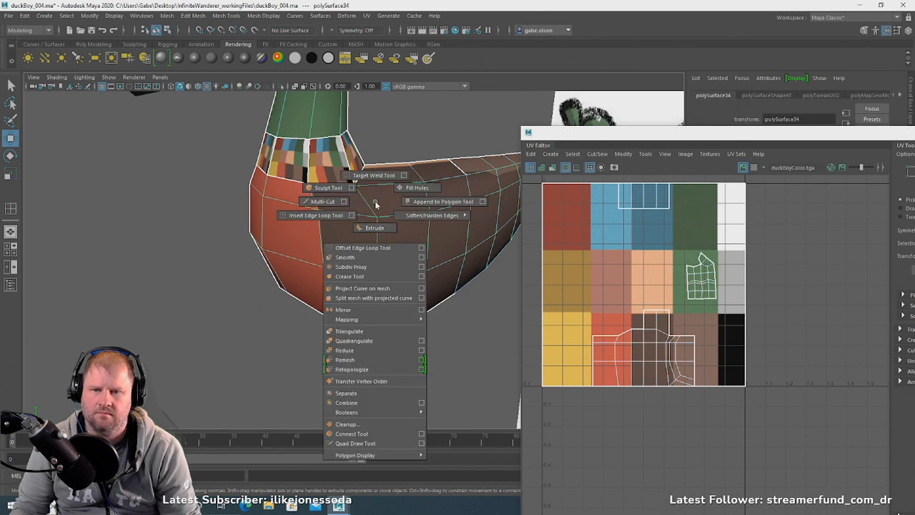
pyautogui.click(323, 201)
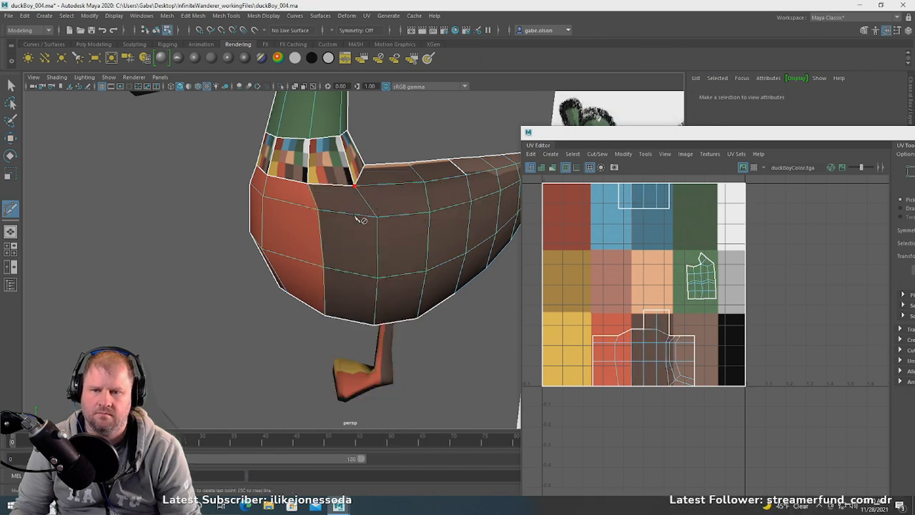
pyautogui.click(354, 214)
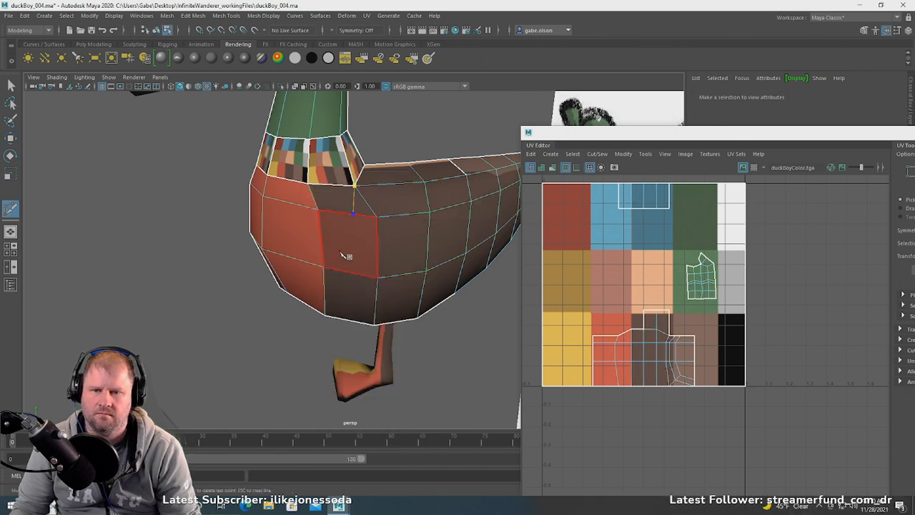
pyautogui.click(345, 270)
pyautogui.keyDown('alt'); pyautogui.moveTo(341, 307); pyautogui.dragTo(312, 352); pyautogui.keyUp('alt')
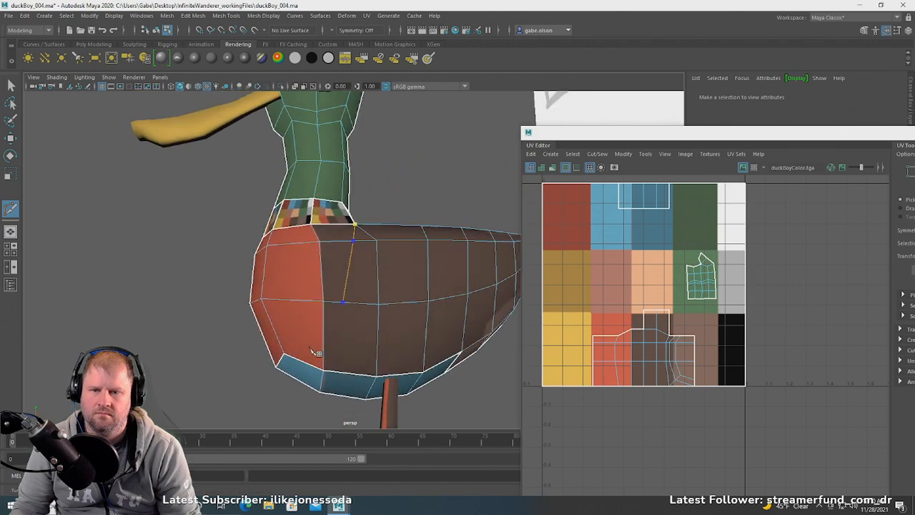
pyautogui.click(324, 369)
pyautogui.press('w')
pyautogui.moveTo(342, 313)
pyautogui.keyDown('alt'); pyautogui.mouseDown()
pyautogui.moveTo(319, 323)
pyautogui.moveTo(376, 313)
pyautogui.moveTo(349, 328)
pyautogui.moveTo(333, 319)
pyautogui.mouseUp(); pyautogui.keyUp('alt')
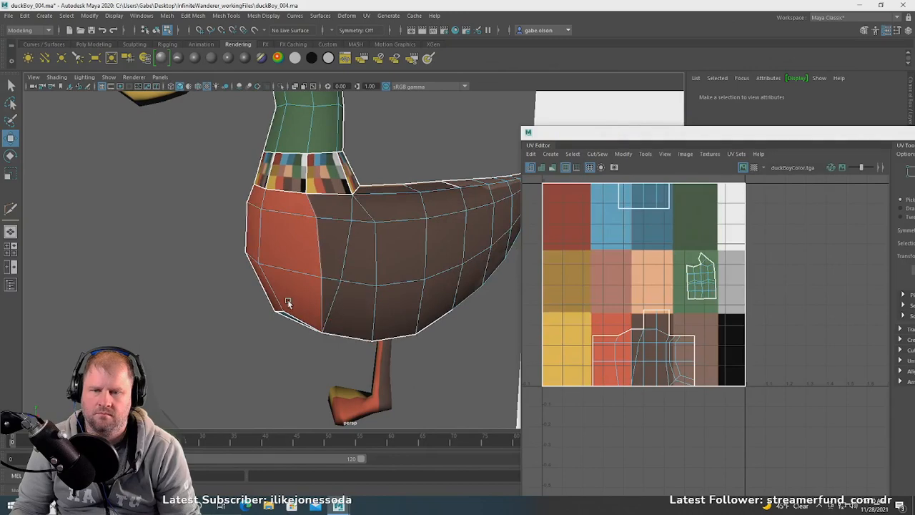
# - Select the faces of the duck's collar and front breast and apply automatic UV mapping to them
pyautogui.keyDown('alt'); pyautogui.moveTo(286, 303); pyautogui.dragTo(317, 229); pyautogui.keyUp('alt')
pyautogui.moveTo(317, 224); pyautogui.dragTo(317, 251, button='right')
pyautogui.moveTo(233, 192); pyautogui.dragTo(373, 184)
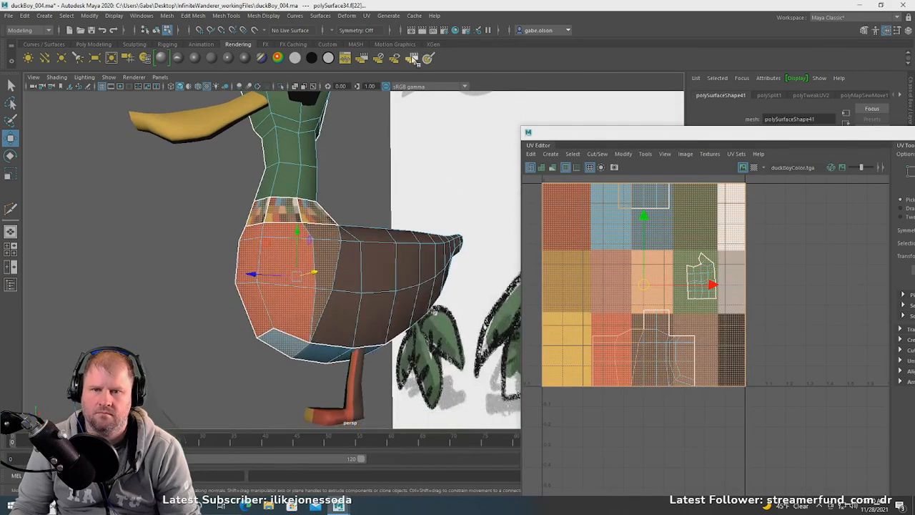
pyautogui.click(366, 16)
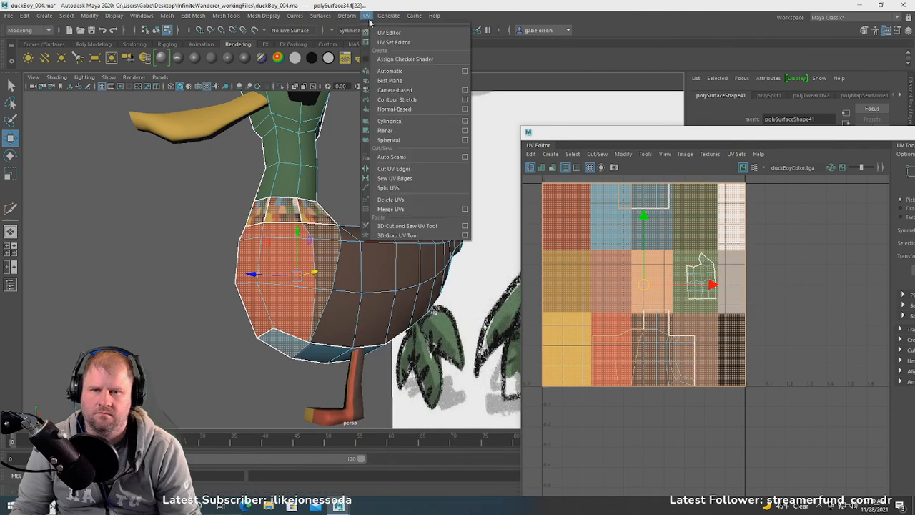
pyautogui.click(423, 71)
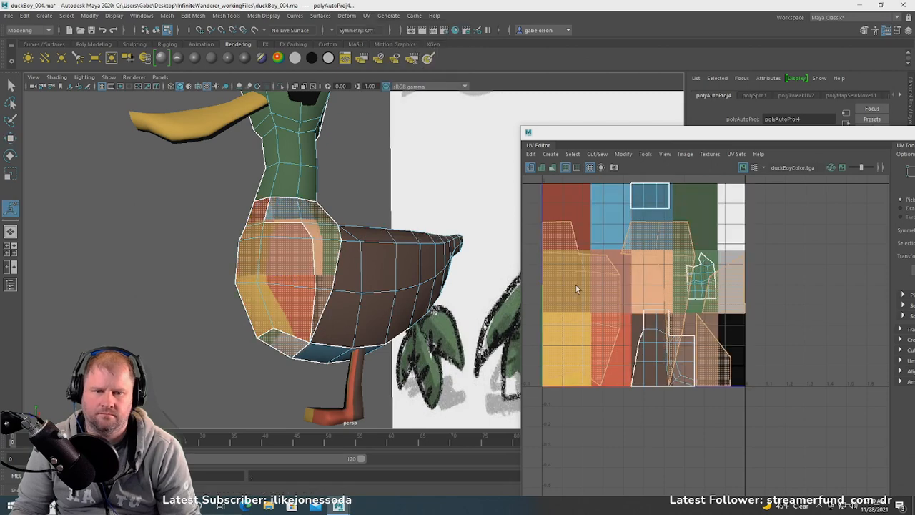
# - Select the UVs of the large breast shell and move it off the palette into the empty space beside it
pyautogui.moveTo(580, 282); pyautogui.dragTo(565, 283, button='right')
pyautogui.scroll(-2, 565, 283)
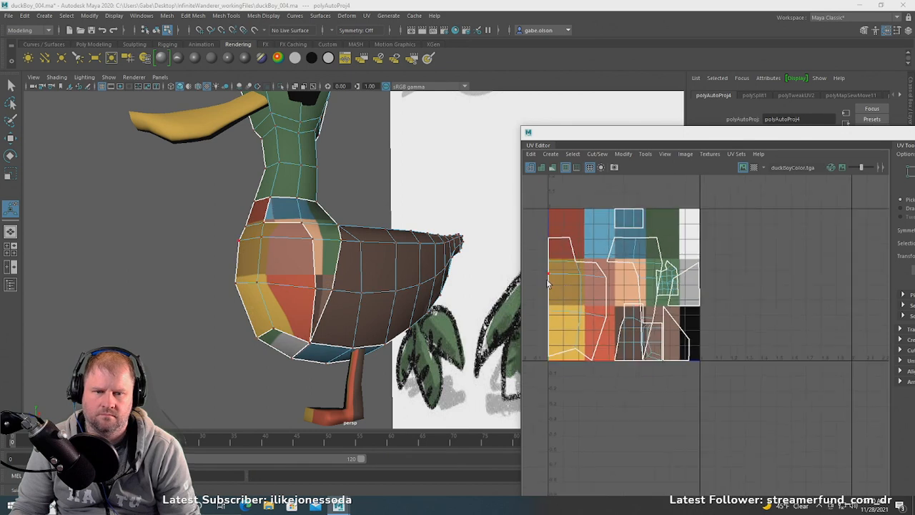
pyautogui.moveTo(563, 376); pyautogui.dragTo(578, 375)
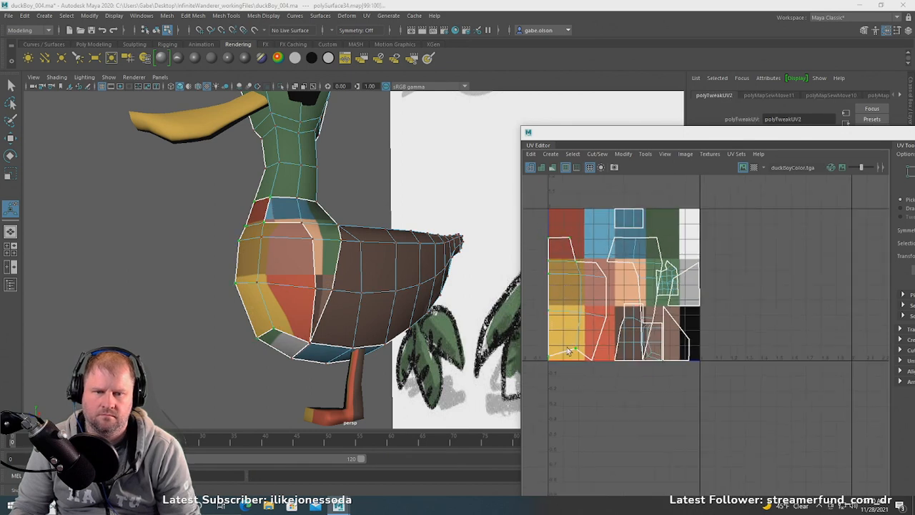
pyautogui.keyDown('ctrl'); pyautogui.moveTo(568, 341); pyautogui.dragTo(612, 336, button='right'); pyautogui.keyUp('ctrl')
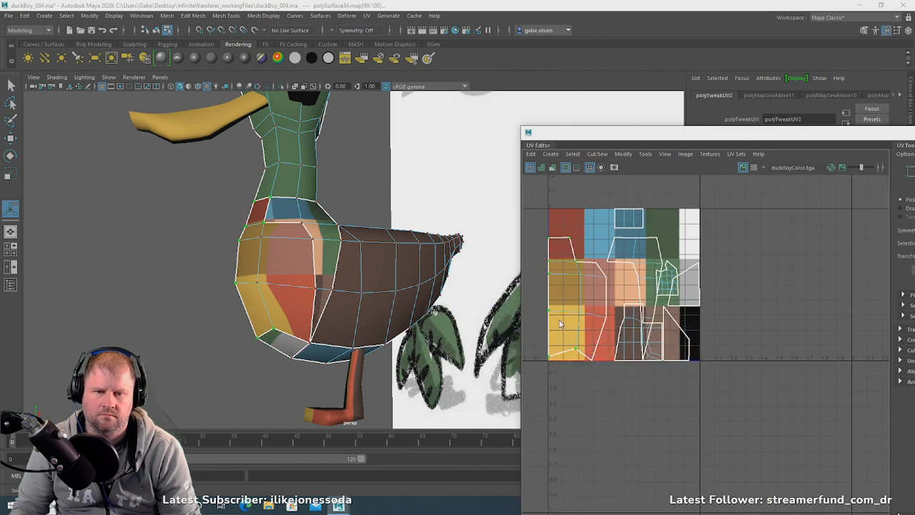
pyautogui.keyDown('ctrl'); pyautogui.moveTo(561, 321); pyautogui.dragTo(595, 331, button='right'); pyautogui.keyUp('ctrl')
pyautogui.scroll(-2, 582, 332)
pyautogui.keyDown('alt'); pyautogui.moveTo(582, 331); pyautogui.dragTo(636, 314, button='middle'); pyautogui.keyUp('alt')
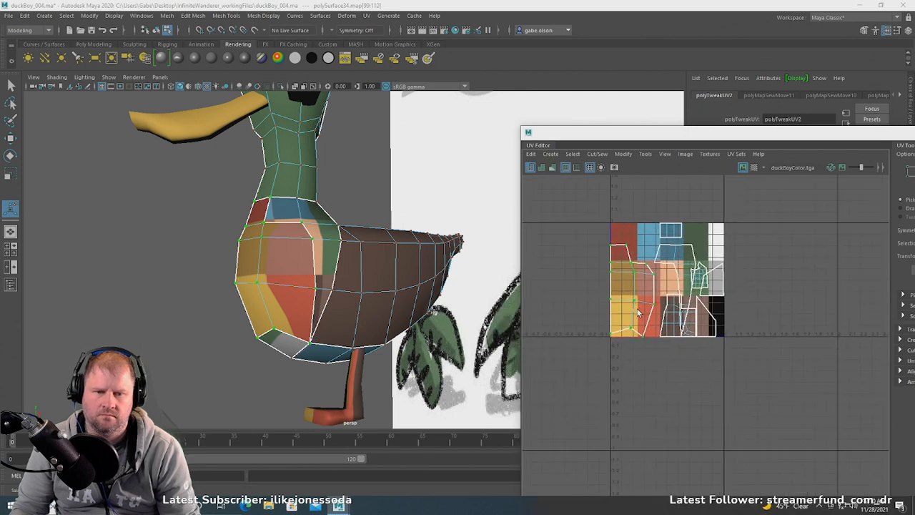
pyautogui.press('w')
pyautogui.moveTo(632, 292); pyautogui.dragTo(542, 305)
pyautogui.scroll(2, 557, 306)
pyautogui.keyDown('alt'); pyautogui.moveTo(557, 307); pyautogui.dragTo(626, 306, button='middle'); pyautogui.keyUp('alt')
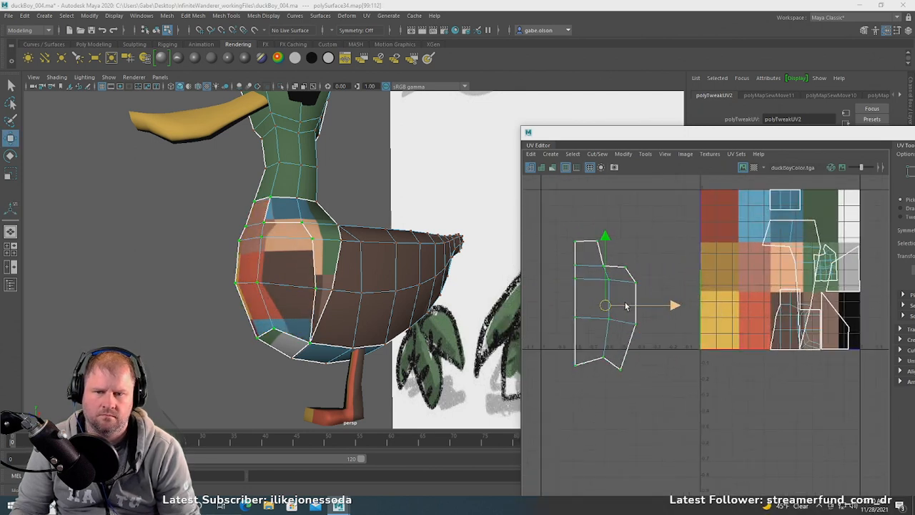
# - Move and sew the matching upper shell onto the breast shell along the notched edges at its upper corner
pyautogui.moveTo(593, 266); pyautogui.dragTo(591, 251, button='right')
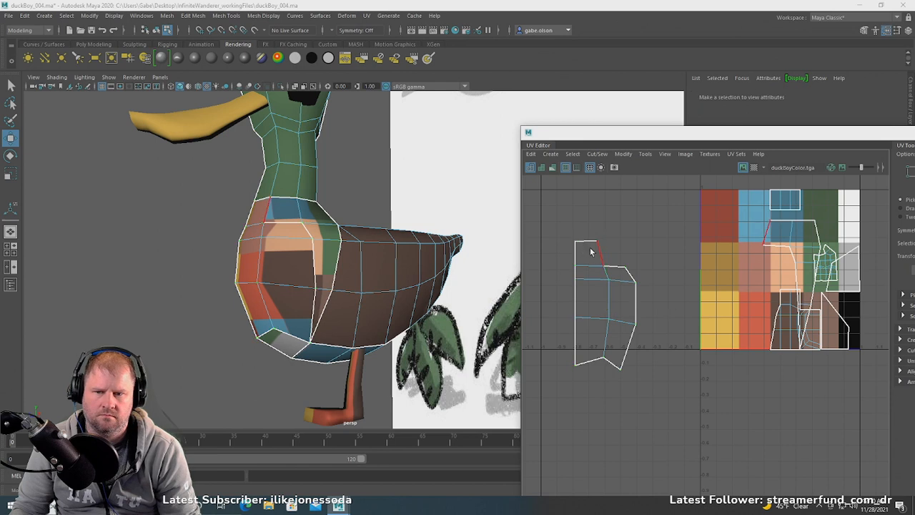
pyautogui.click(599, 251)
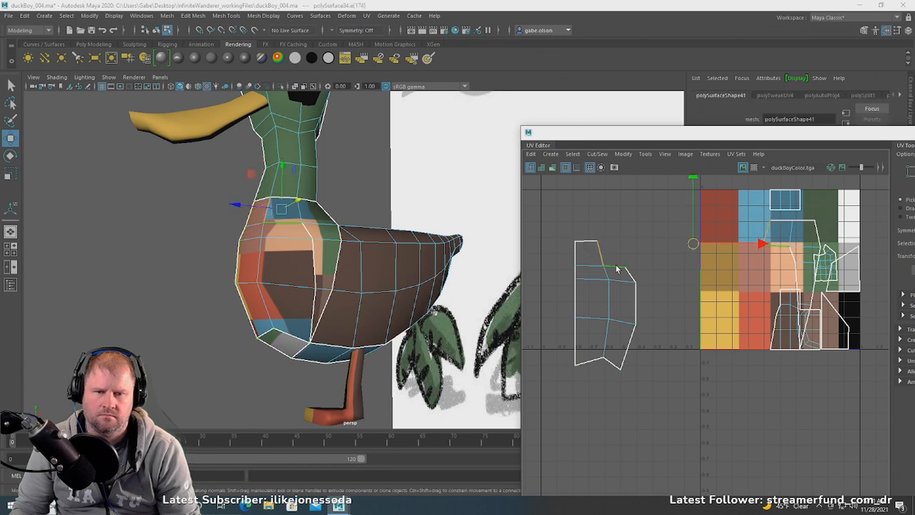
pyautogui.keyDown('shift'); pyautogui.moveTo(617, 265); pyautogui.dragTo(618, 240, button='right'); pyautogui.keyUp('shift')
pyautogui.scroll(2, 604, 290)
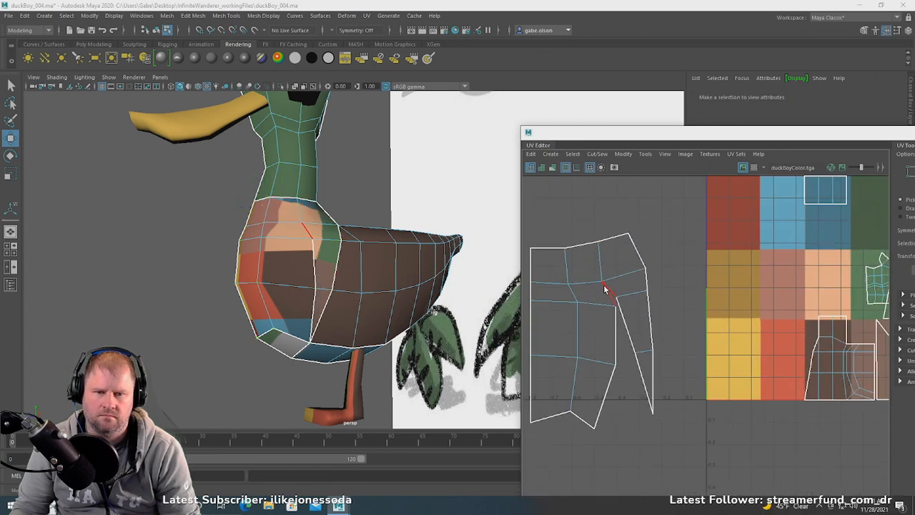
# - Sew the open seam between the breast shell and its side strip, from the short upper edge down to the lower corner
pyautogui.click(613, 293)
pyautogui.press('g')
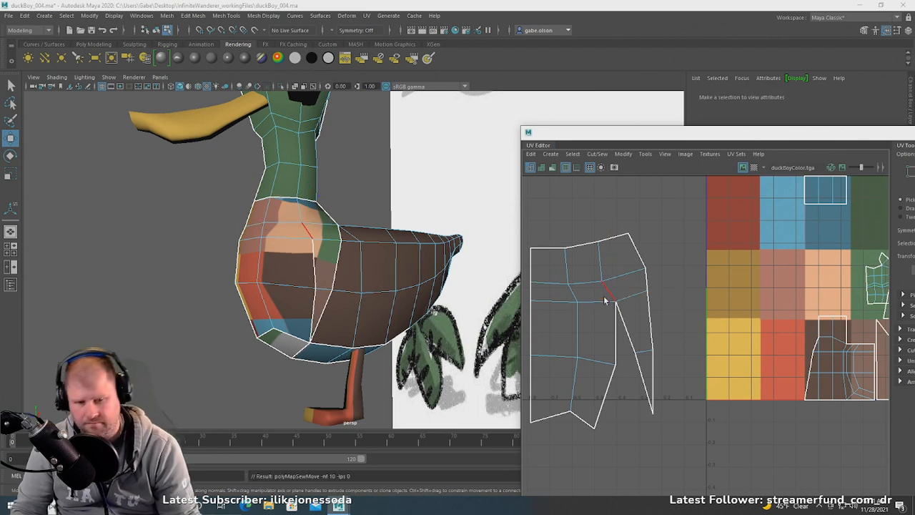
pyautogui.click(647, 392)
pyautogui.press('g')
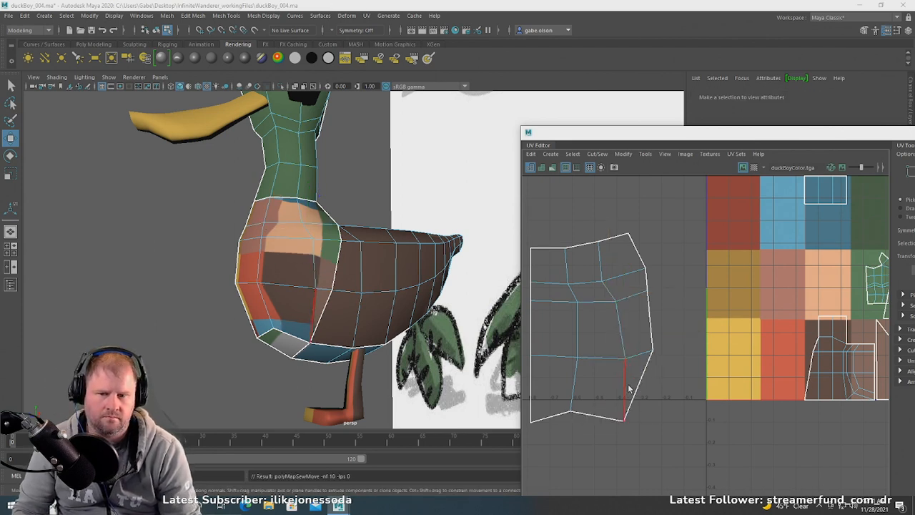
# - Move and sew the remaining collar piece to the breast shell's upper corner and the belly piece to its lower edge
pyautogui.click(642, 259)
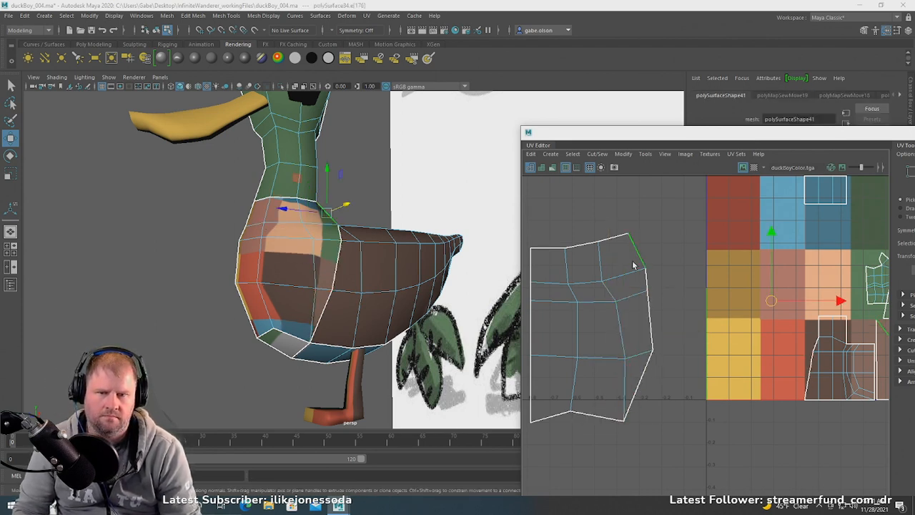
pyautogui.press('g')
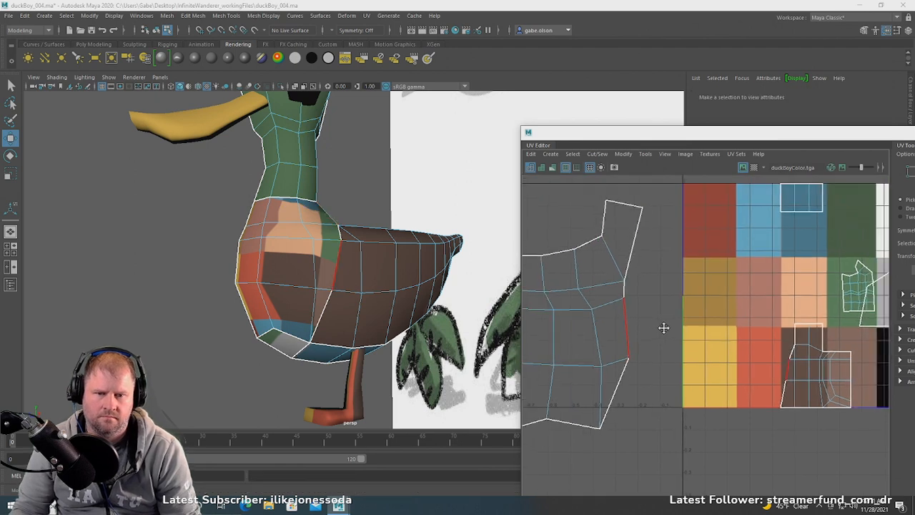
pyautogui.keyDown('alt'); pyautogui.moveTo(665, 325); pyautogui.dragTo(711, 319, button='middle'); pyautogui.keyUp('alt')
pyautogui.click(619, 416)
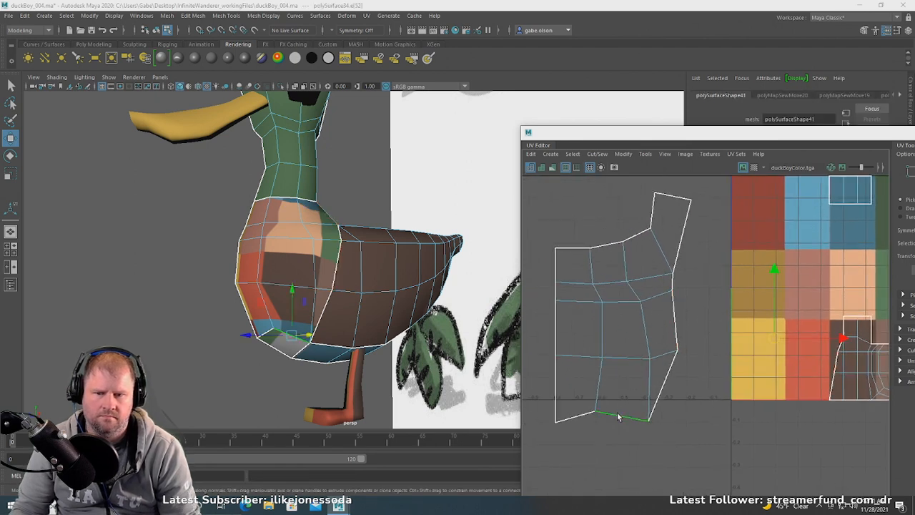
pyautogui.scroll(-2, 619, 415)
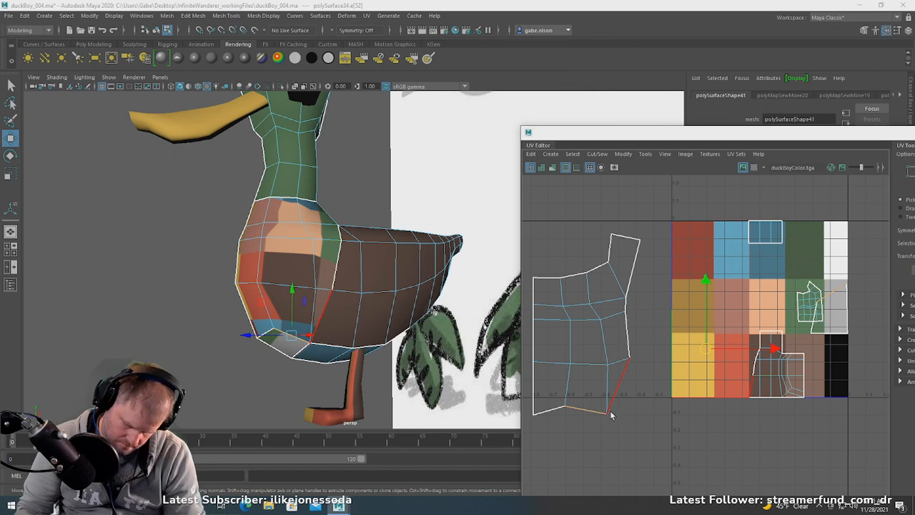
pyautogui.press('g')
pyautogui.click(561, 418)
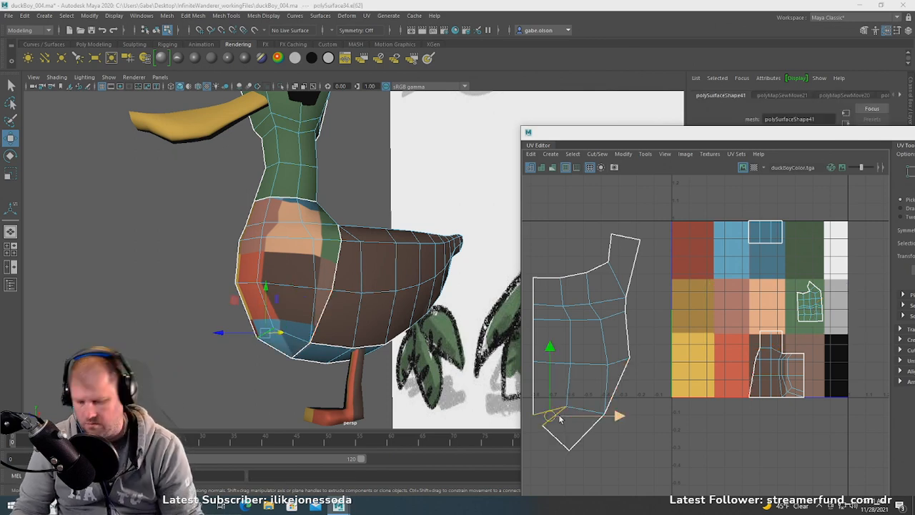
# - Sew the last open edge of the chest UV shell and move the two other body shells down off the colour texture
pyautogui.press('g')
pyautogui.keyDown('alt'); pyautogui.moveTo(621, 378); pyautogui.dragTo(595, 355, button='middle'); pyautogui.keyUp('alt')
pyautogui.scroll(-2, 690, 372)
pyautogui.moveTo(742, 360); pyautogui.dragTo(771, 350, button='right')
pyautogui.moveTo(678, 233); pyautogui.dragTo(680, 233)
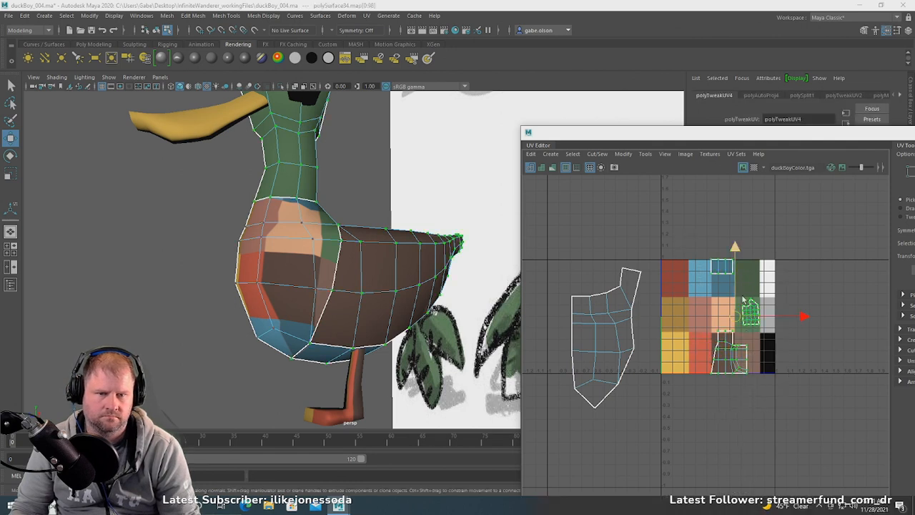
pyautogui.scroll(3, 759, 345)
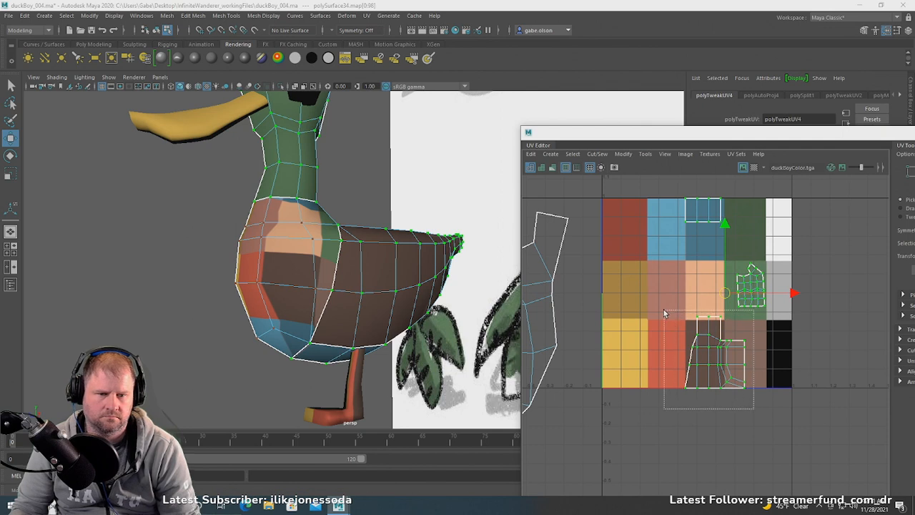
pyautogui.moveTo(664, 313); pyautogui.dragTo(665, 312)
pyautogui.scroll(-3, 669, 308)
pyautogui.moveTo(681, 235); pyautogui.dragTo(701, 373)
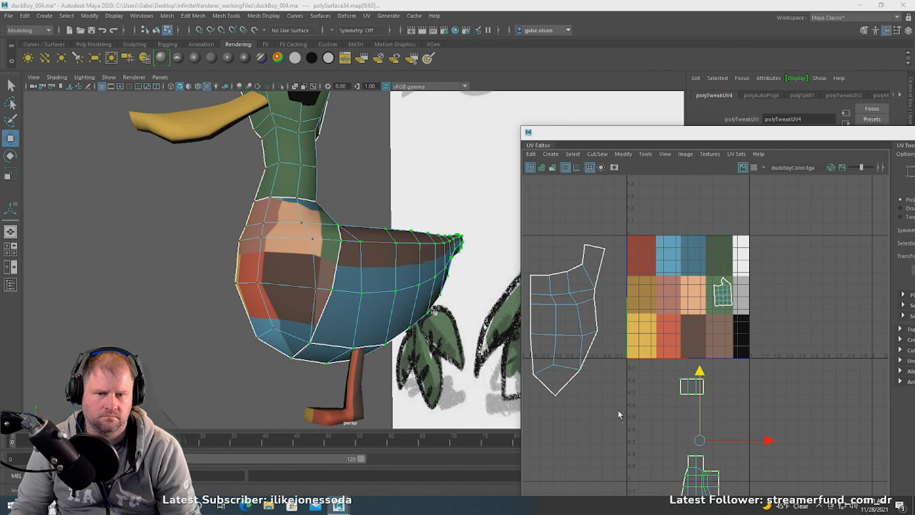
# - Scale down the chest UV shell and place it on the dark brown swatch of the texture
pyautogui.moveTo(501, 217); pyautogui.dragTo(501, 217)
pyautogui.press('r')
pyautogui.moveTo(568, 320); pyautogui.dragTo(524, 321)
pyautogui.press('w')
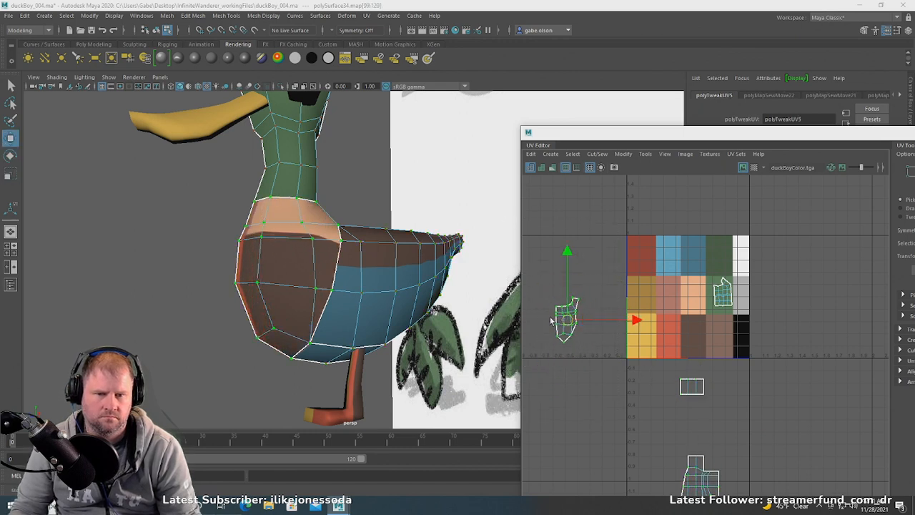
pyautogui.moveTo(583, 326); pyautogui.dragTo(684, 340)
pyautogui.scroll(3, 701, 336)
pyautogui.press('e')
pyautogui.press('r')
pyautogui.press('w')
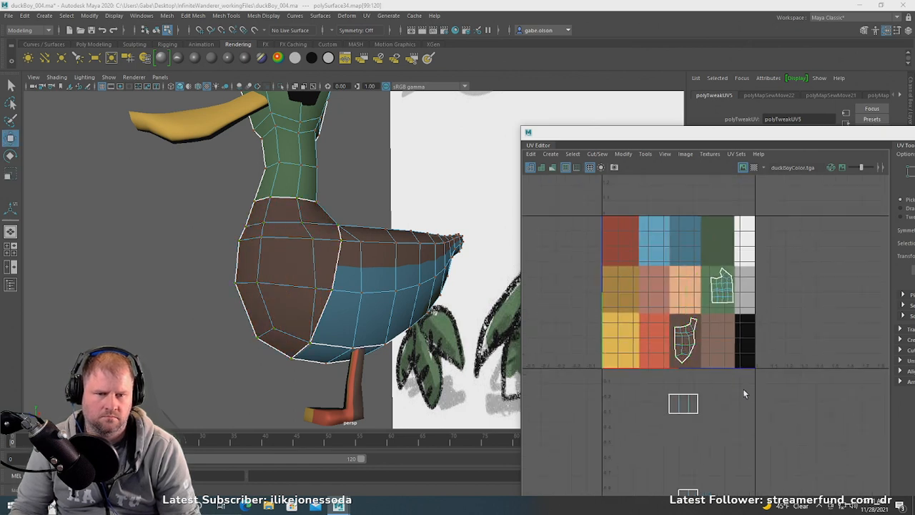
# - Check which part of the duck's body the small rectangular UV shell below the texture covers
pyautogui.click(743, 389)
pyautogui.scroll(-4, 715, 386)
pyautogui.moveTo(623, 335); pyautogui.dragTo(622, 333)
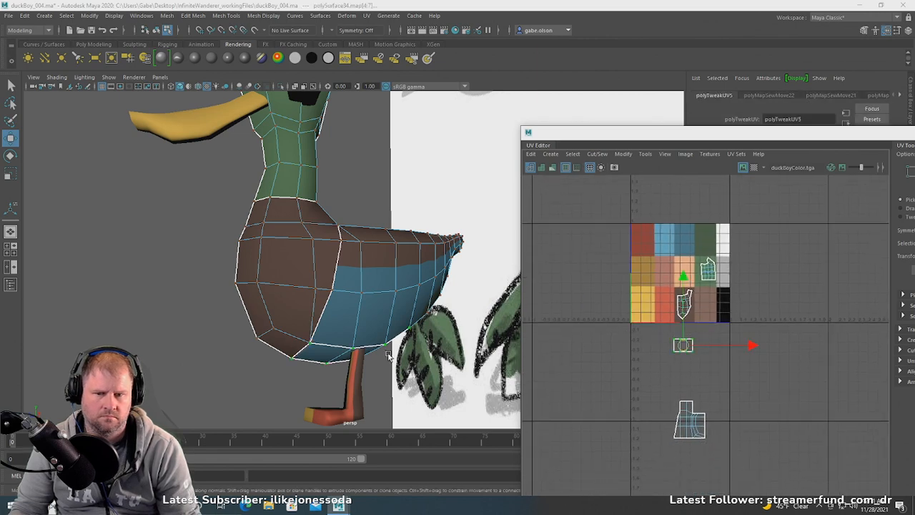
pyautogui.keyDown('alt'); pyautogui.moveTo(378, 350); pyautogui.dragTo(400, 347); pyautogui.keyUp('alt')
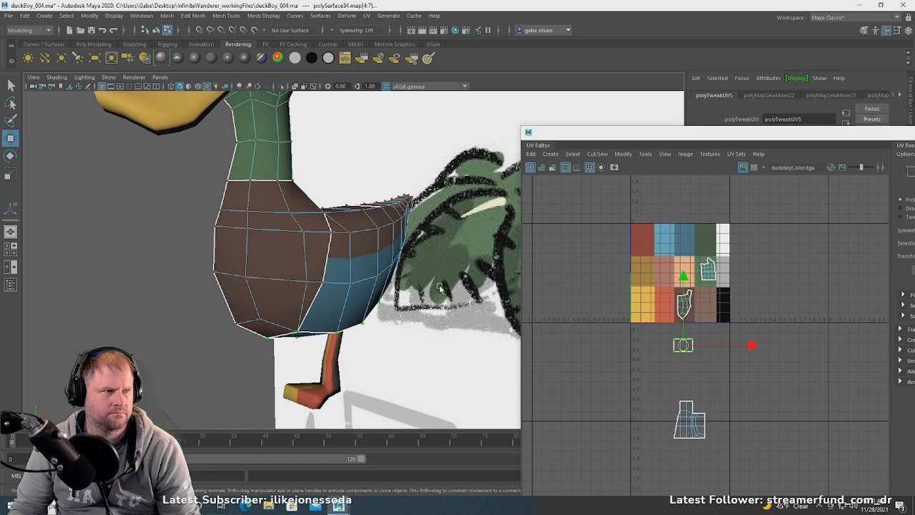
pyautogui.keyDown('alt'); pyautogui.moveTo(424, 259); pyautogui.dragTo(254, 336); pyautogui.keyUp('alt')
pyautogui.scroll(-4, 345, 278)
pyautogui.moveTo(301, 241); pyautogui.dragTo(363, 224, button='right')
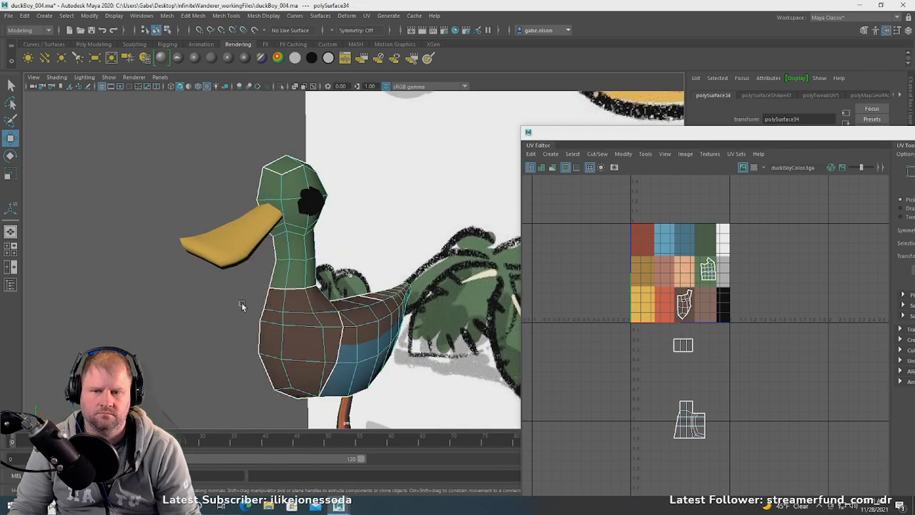
pyautogui.click(241, 307)
pyautogui.keyDown('alt'); pyautogui.moveTo(241, 307); pyautogui.dragTo(271, 307); pyautogui.keyUp('alt')
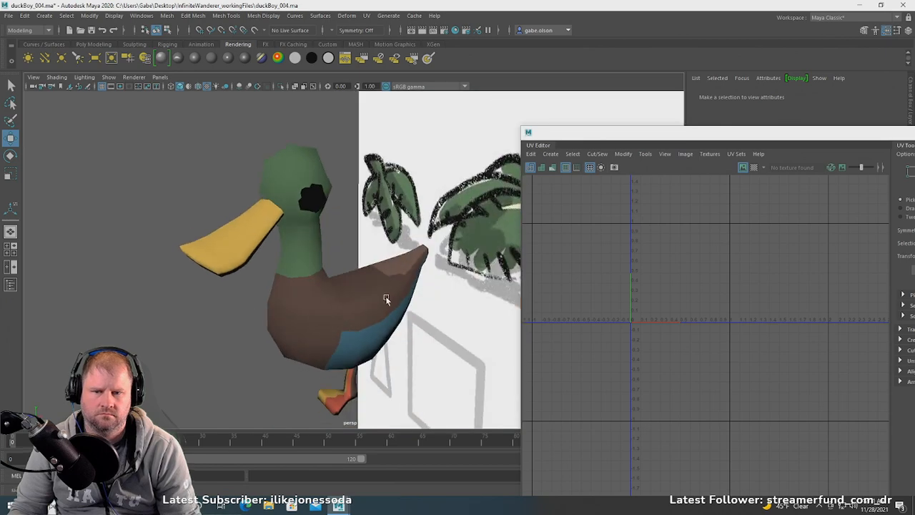
# - Examine how the black eye piece sits against the side of the duck's head
pyautogui.keyDown('alt'); pyautogui.moveTo(386, 299); pyautogui.dragTo(348, 291); pyautogui.keyUp('alt')
pyautogui.scroll(4, 312, 279)
pyautogui.keyDown('alt'); pyautogui.moveTo(313, 279); pyautogui.dragTo(350, 422, button='middle'); pyautogui.keyUp('alt')
pyautogui.scroll(1, 349, 423)
pyautogui.click(305, 347)
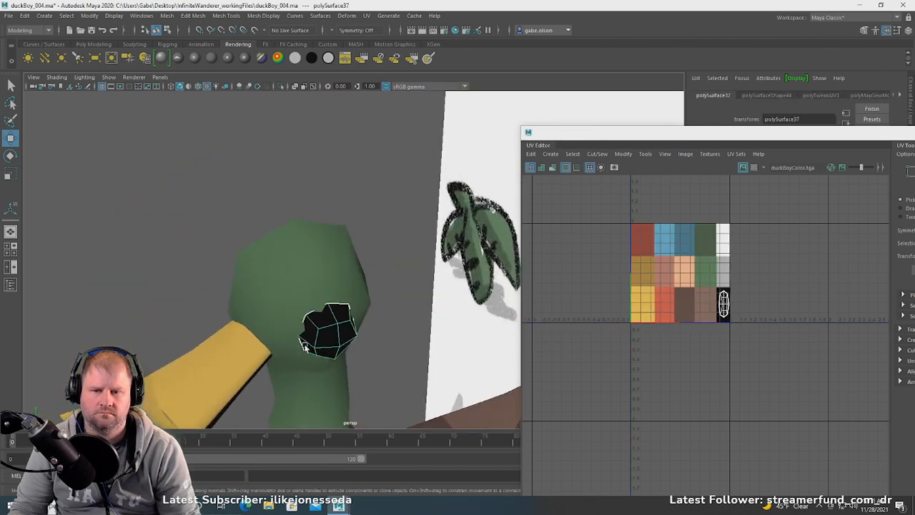
pyautogui.keyDown('alt'); pyautogui.moveTo(306, 348); pyautogui.dragTo(318, 289); pyautogui.keyUp('alt')
pyautogui.click(318, 291)
pyautogui.keyDown('alt'); pyautogui.moveTo(292, 302); pyautogui.dragTo(310, 272, button='middle'); pyautogui.keyUp('alt')
pyautogui.scroll(4, 310, 272)
pyautogui.keyDown('alt'); pyautogui.moveTo(311, 272); pyautogui.dragTo(311, 298); pyautogui.keyUp('alt')
pyautogui.click(321, 276)
pyautogui.click(397, 264)
pyautogui.keyDown('alt'); pyautogui.moveTo(397, 264); pyautogui.dragTo(382, 245); pyautogui.keyUp('alt')
pyautogui.keyDown('alt'); pyautogui.moveTo(339, 210); pyautogui.dragTo(311, 233); pyautogui.keyUp('alt')
pyautogui.moveTo(311, 227); pyautogui.dragTo(285, 237, button='right')
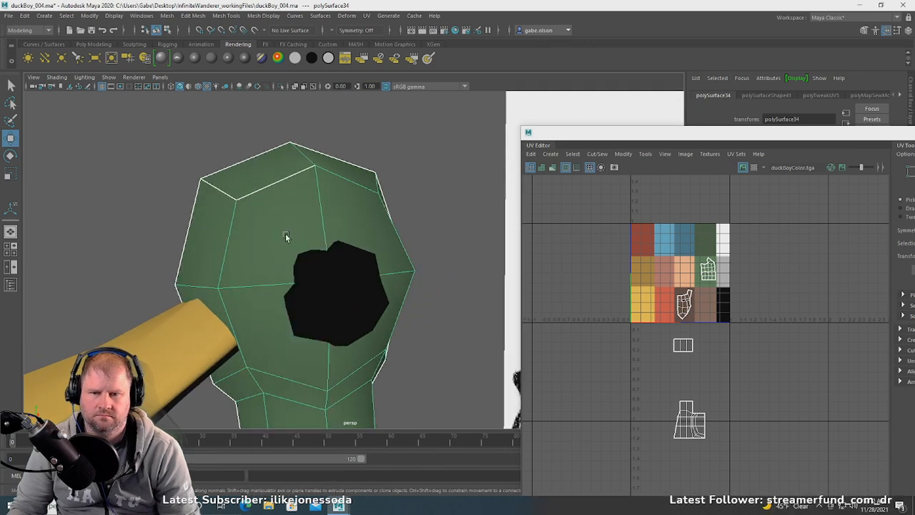
# - Center the pivot of the black eye piece on the duck's head
pyautogui.keyDown('alt'); pyautogui.moveTo(351, 292); pyautogui.dragTo(385, 321); pyautogui.keyUp('alt')
pyautogui.click(393, 322)
pyautogui.press('r')
pyautogui.moveTo(381, 321)
pyautogui.mouseDown(button='right')
pyautogui.moveTo(380, 304)
pyautogui.moveTo(396, 332)
pyautogui.mouseUp(button='right')
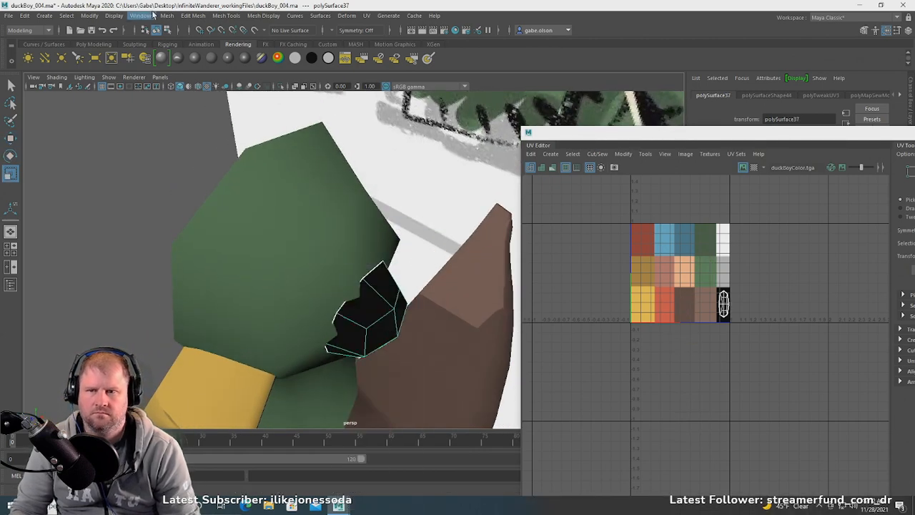
pyautogui.click(84, 18)
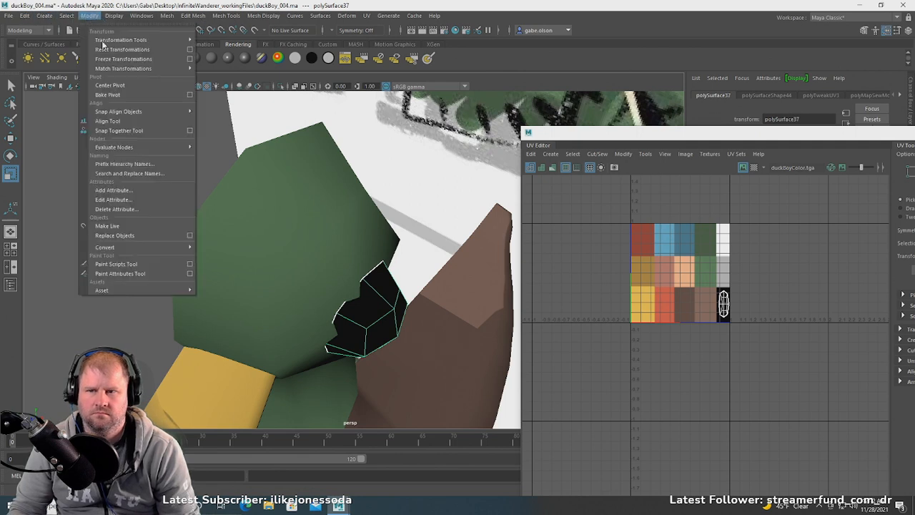
pyautogui.click(133, 87)
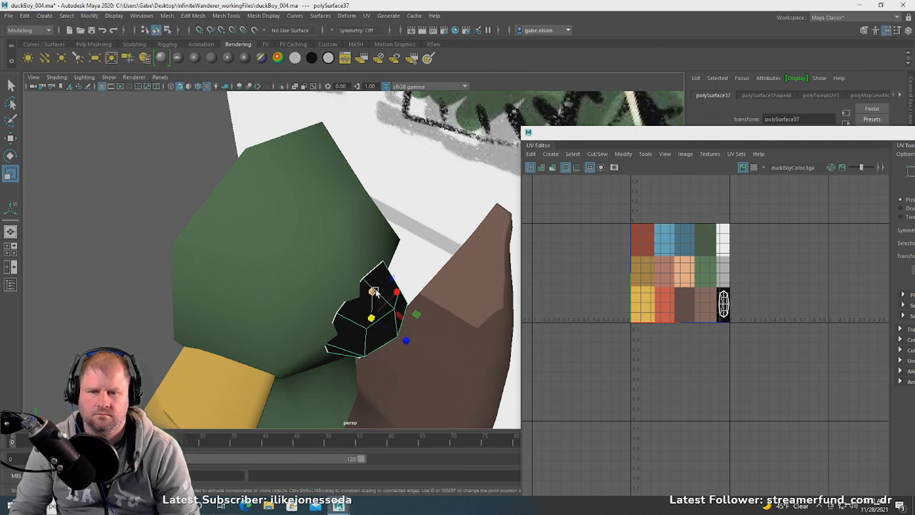
# - Scale the black eye piece and reposition it so it sits out from the side of the head
pyautogui.moveTo(402, 337); pyautogui.dragTo(250, 288)
pyautogui.press('e')
pyautogui.press('w')
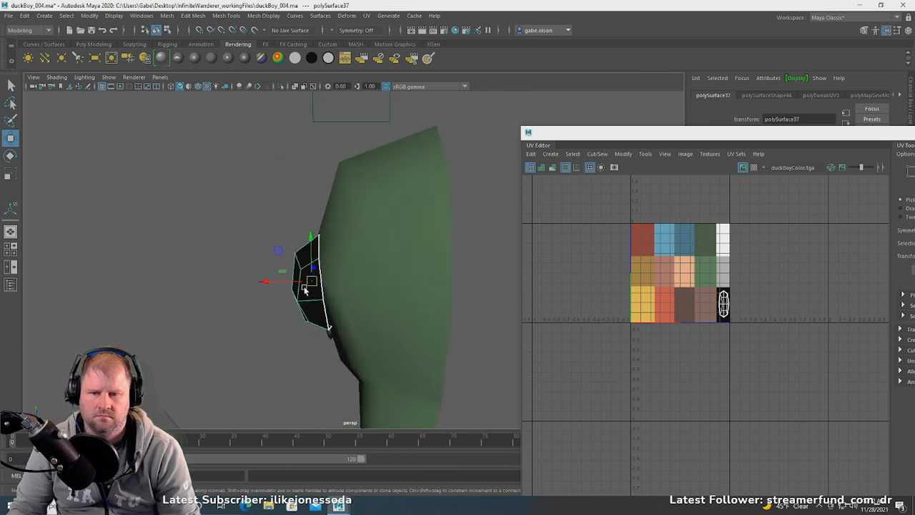
pyautogui.keyDown('alt'); pyautogui.moveTo(305, 289); pyautogui.dragTo(392, 289); pyautogui.keyUp('alt')
pyautogui.press('e')
pyautogui.press('w')
pyautogui.click(438, 200)
# - Apply an automatic UV projection to the faces of the duck's rear body, leaving out the chest and neck
pyautogui.moveTo(438, 200)
pyautogui.keyDown('alt'); pyautogui.mouseDown()
pyautogui.moveTo(338, 272)
pyautogui.moveTo(286, 230)
pyautogui.moveTo(251, 247)
pyautogui.moveTo(238, 277)
pyautogui.moveTo(273, 294)
pyautogui.moveTo(269, 241)
pyautogui.moveTo(330, 237)
pyautogui.moveTo(286, 208)
pyautogui.moveTo(303, 198)
pyautogui.mouseUp(); pyautogui.keyUp('alt')
pyautogui.click(331, 236)
pyautogui.scroll(3, 288, 209)
pyautogui.moveTo(302, 197); pyautogui.dragTo(301, 222, button='right')
pyautogui.click(401, 280)
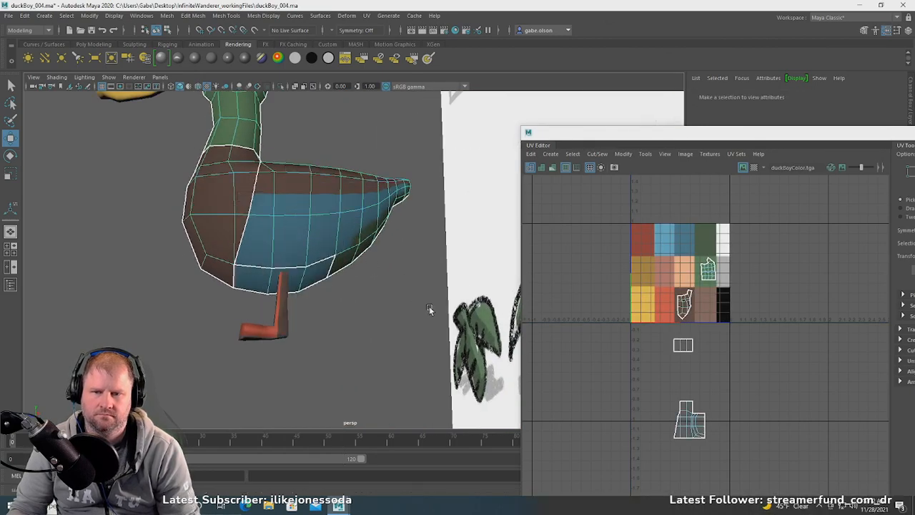
pyautogui.moveTo(340, 157); pyautogui.dragTo(267, 130)
pyautogui.keyDown('alt'); pyautogui.moveTo(356, 194); pyautogui.dragTo(306, 203); pyautogui.keyUp('alt')
pyautogui.keyDown('ctrl'); pyautogui.click(283, 118); pyautogui.keyUp('ctrl')
pyautogui.keyDown('alt'); pyautogui.moveTo(291, 143); pyautogui.dragTo(322, 133); pyautogui.keyUp('alt')
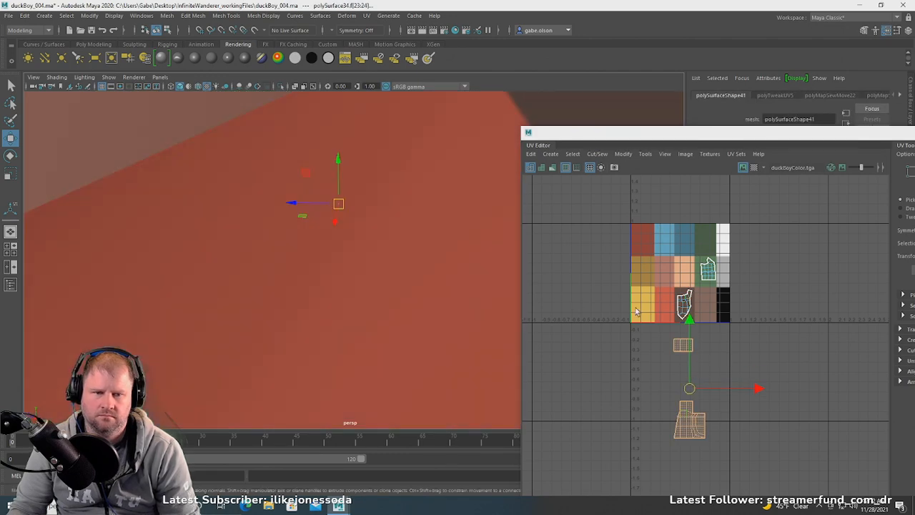
pyautogui.scroll(2, 733, 371)
pyautogui.scroll(-1, 704, 376)
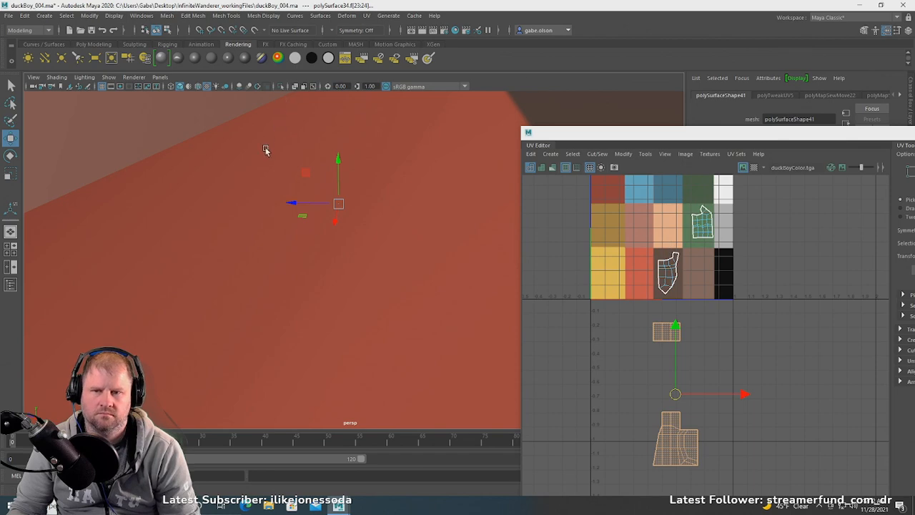
pyautogui.scroll(-5, 289, 192)
pyautogui.keyDown('alt'); pyautogui.moveTo(314, 188); pyautogui.dragTo(321, 163); pyautogui.keyUp('alt')
pyautogui.scroll(2, 401, 230)
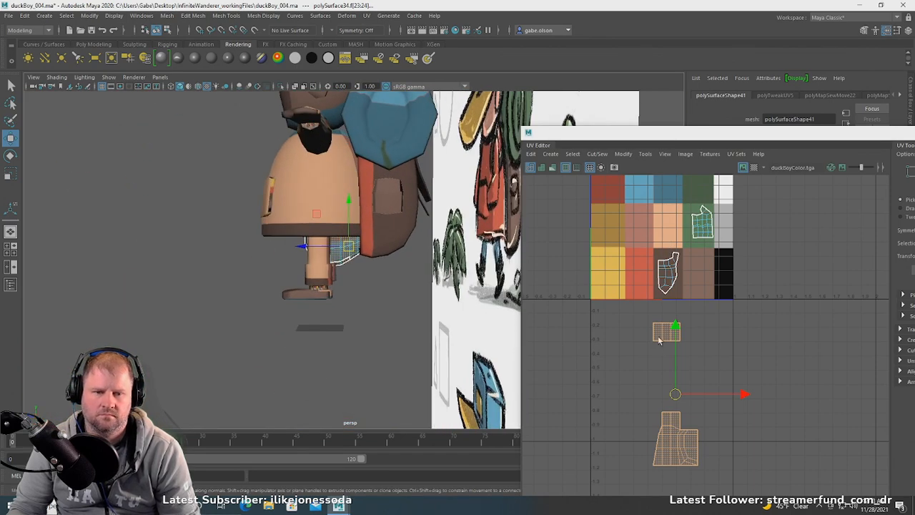
pyautogui.keyDown('alt'); pyautogui.moveTo(606, 338); pyautogui.dragTo(614, 352, button='middle'); pyautogui.keyUp('alt')
pyautogui.click(366, 15)
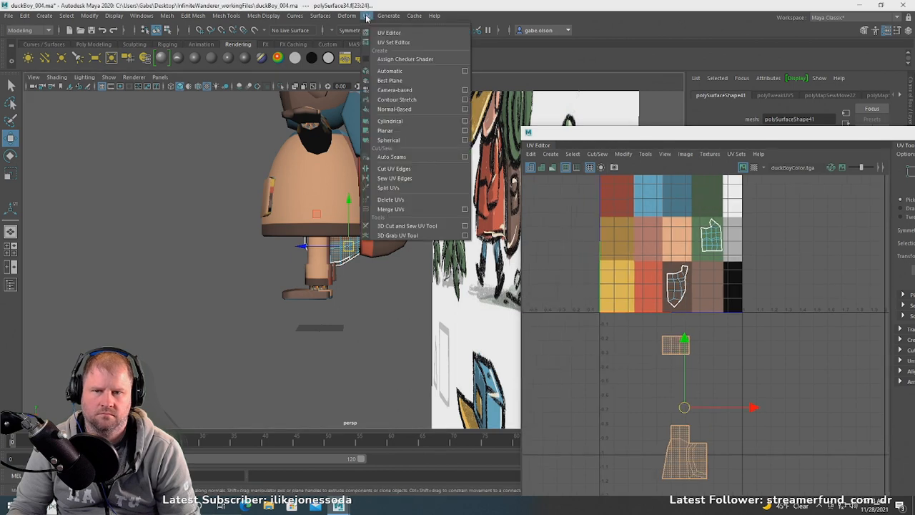
pyautogui.click(406, 73)
pyautogui.keyDown('alt'); pyautogui.moveTo(633, 227); pyautogui.dragTo(636, 293, button='middle'); pyautogui.keyUp('alt')
pyautogui.keyDown('alt'); pyautogui.moveTo(637, 293); pyautogui.dragTo(622, 262, button='right'); pyautogui.keyUp('alt')
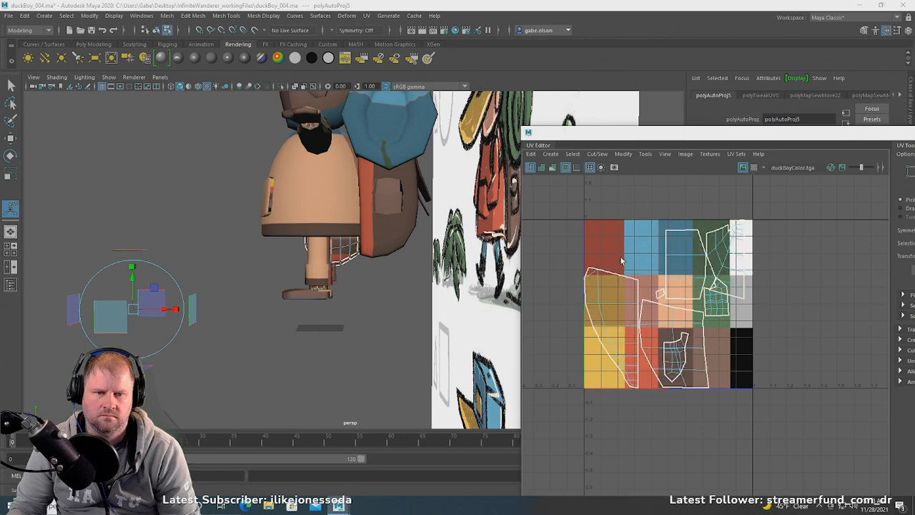
# - Select all UV shells of the new rear-body projection and move them sideways off the colour texture
pyautogui.click(673, 314)
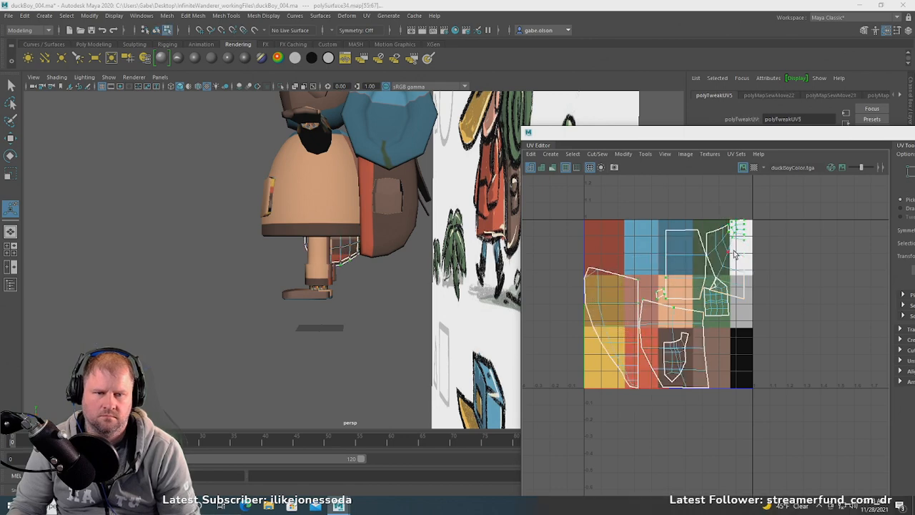
pyautogui.keyDown('ctrl'); pyautogui.moveTo(735, 248); pyautogui.dragTo(769, 264, button='right'); pyautogui.keyUp('ctrl')
pyautogui.scroll(-3, 768, 262)
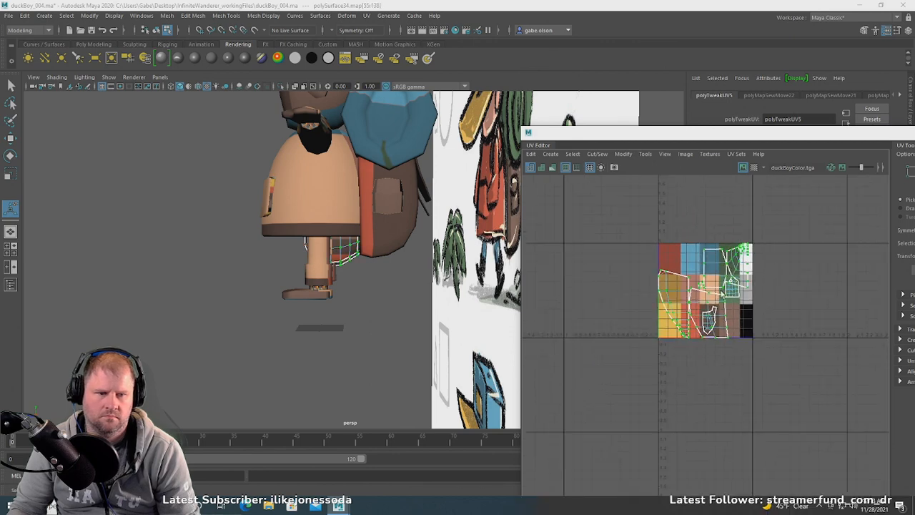
pyautogui.keyDown('alt'); pyautogui.moveTo(718, 286); pyautogui.dragTo(760, 286, button='middle'); pyautogui.keyUp('alt')
pyautogui.press('w')
pyautogui.moveTo(745, 282); pyautogui.dragTo(632, 288)
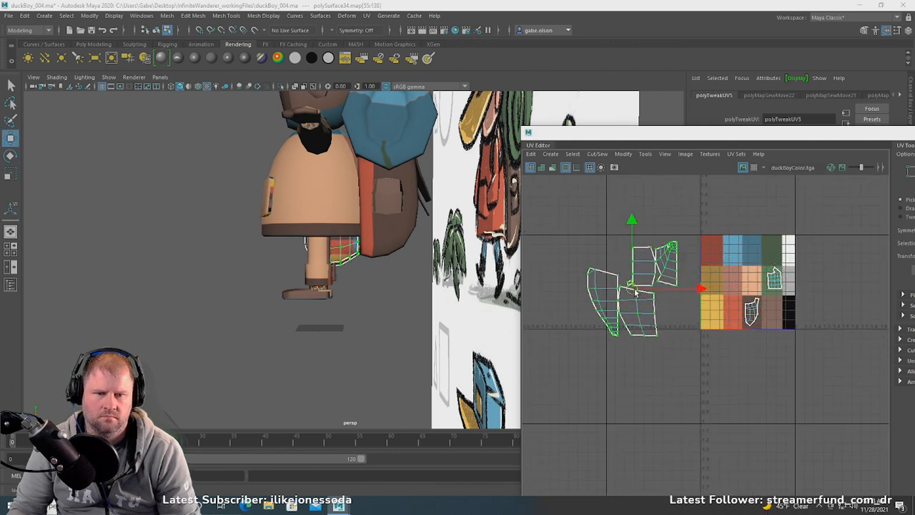
pyautogui.keyDown('alt'); pyautogui.moveTo(632, 288); pyautogui.dragTo(706, 307, button='middle'); pyautogui.keyUp('alt')
pyautogui.keyDown('alt'); pyautogui.moveTo(208, 254); pyautogui.dragTo(312, 278); pyautogui.keyUp('alt')
pyautogui.scroll(5, 303, 270)
pyautogui.scroll(3, 294, 269)
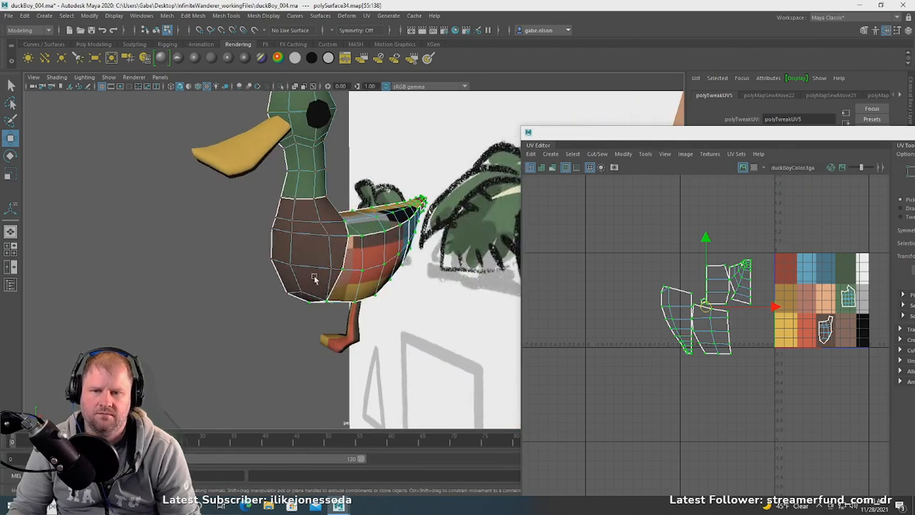
pyautogui.moveTo(303, 233); pyautogui.dragTo(342, 211, button='right')
pyautogui.click(237, 271)
pyautogui.keyDown('alt'); pyautogui.moveTo(238, 269); pyautogui.dragTo(228, 261); pyautogui.keyUp('alt')
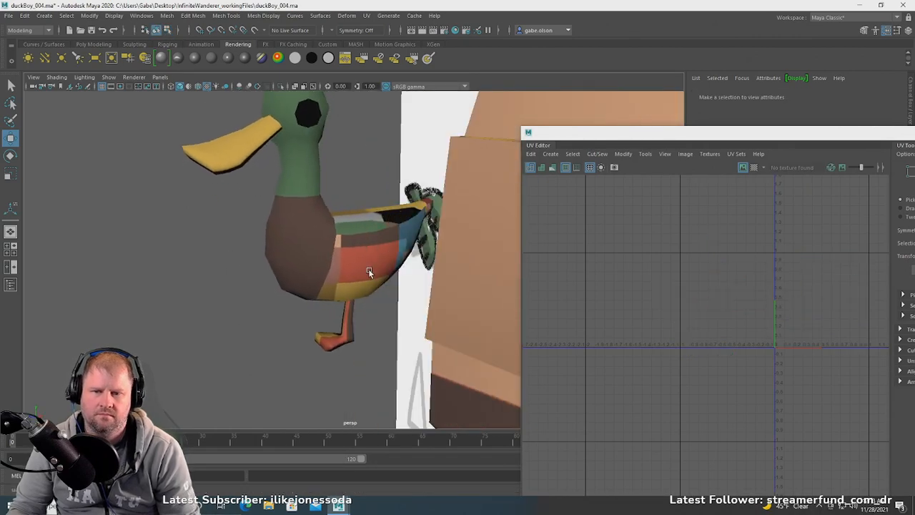
# - Move and sew the rear-body UV shells together along the curved outer edges of the long side shell
pyautogui.click(369, 269)
pyautogui.scroll(5, 696, 310)
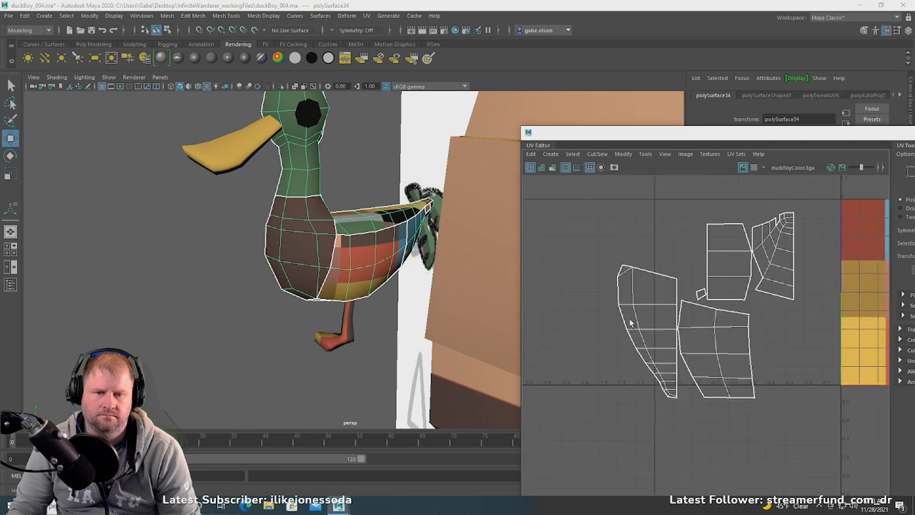
pyautogui.moveTo(667, 293); pyautogui.dragTo(671, 266, button='right')
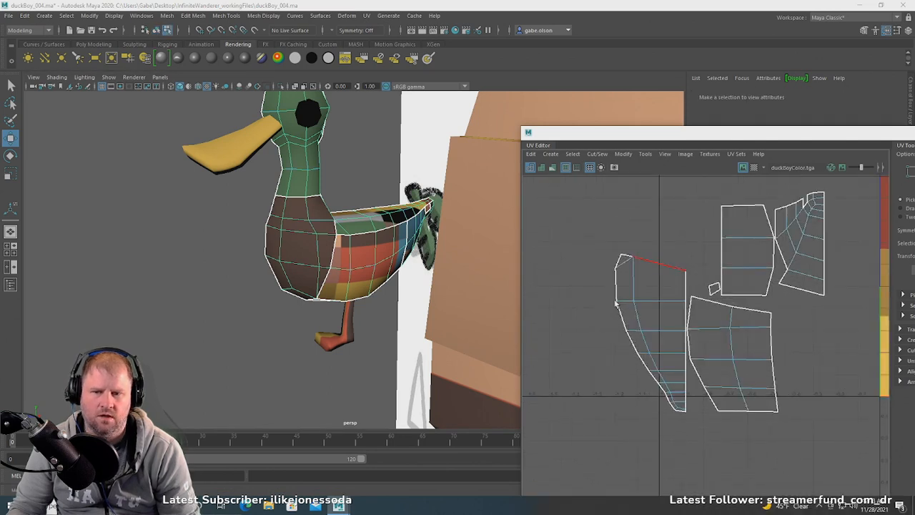
pyautogui.click(359, 237)
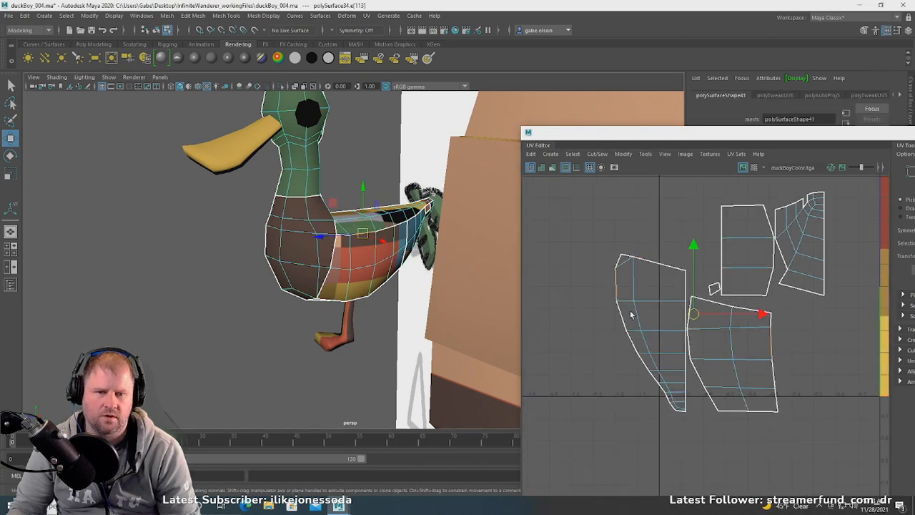
pyautogui.scroll(2, 631, 314)
pyautogui.click(639, 359)
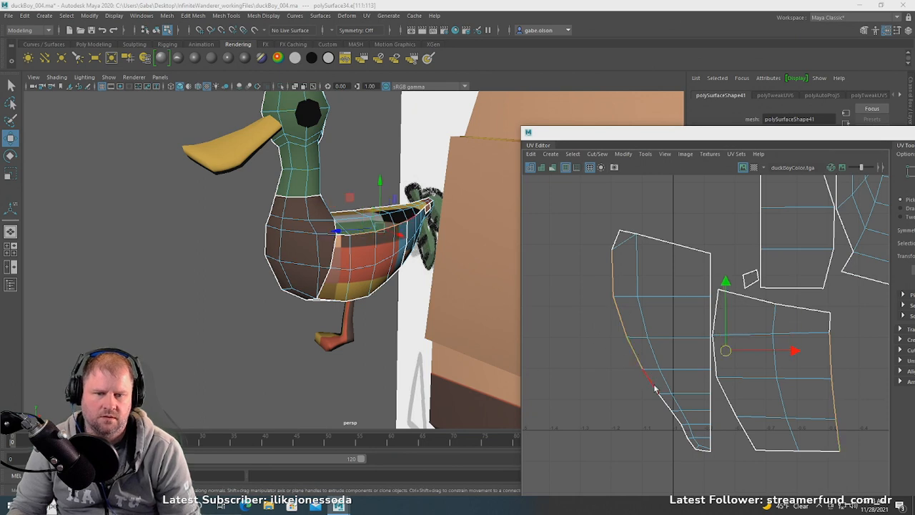
pyautogui.click(652, 374)
pyautogui.click(672, 415)
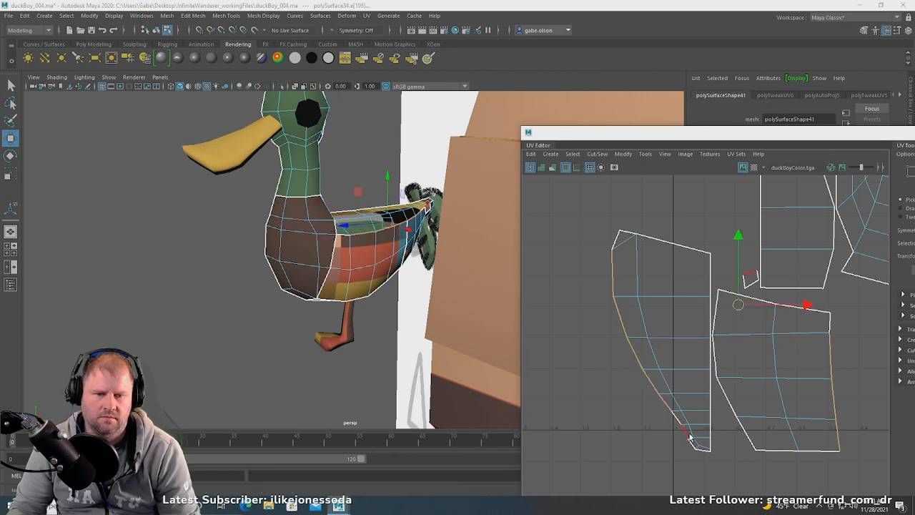
pyautogui.click(680, 424)
pyautogui.keyDown('shift'); pyautogui.moveTo(678, 421); pyautogui.dragTo(673, 382, button='right'); pyautogui.keyUp('shift')
# - Sew the remaining split edges that separate the lower strip and tail tip from the merged rear-body UV shell
pyautogui.keyDown('alt'); pyautogui.moveTo(639, 333); pyautogui.dragTo(710, 304, button='middle'); pyautogui.keyUp('alt')
pyautogui.click(705, 352)
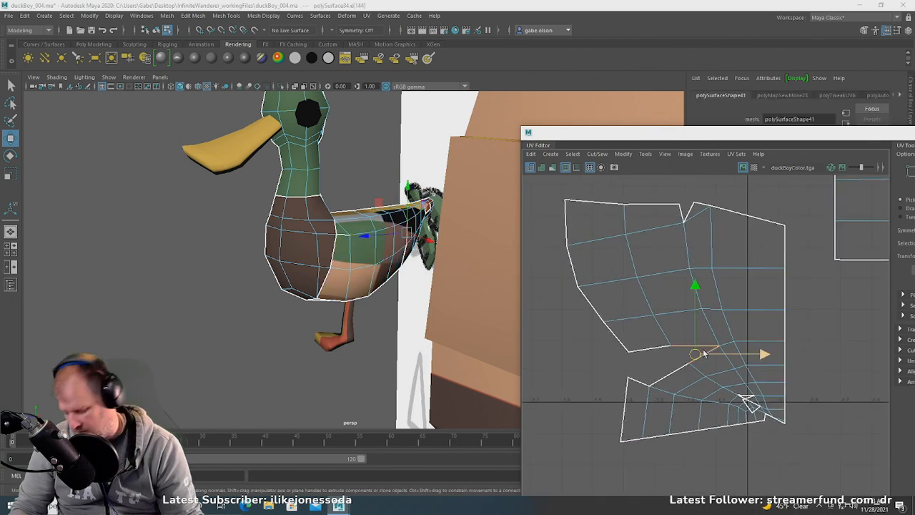
pyautogui.press('g')
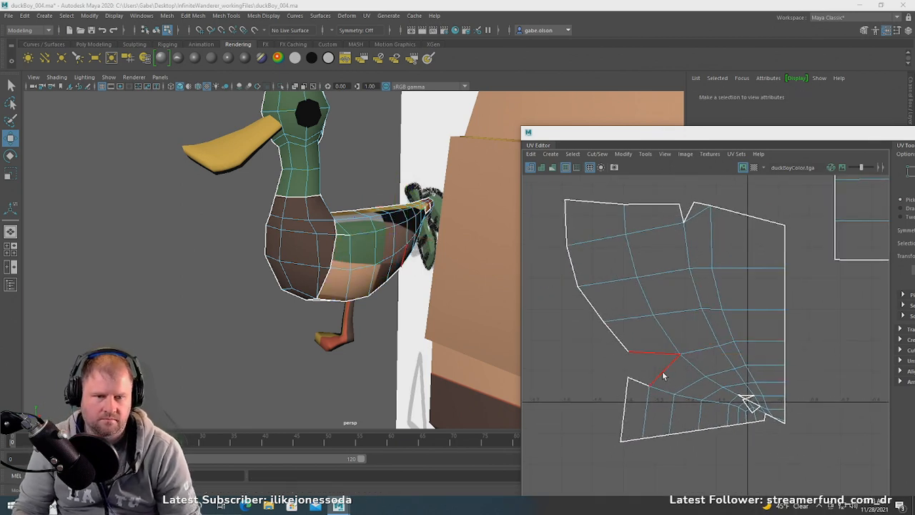
pyautogui.press('g')
pyautogui.click(754, 413)
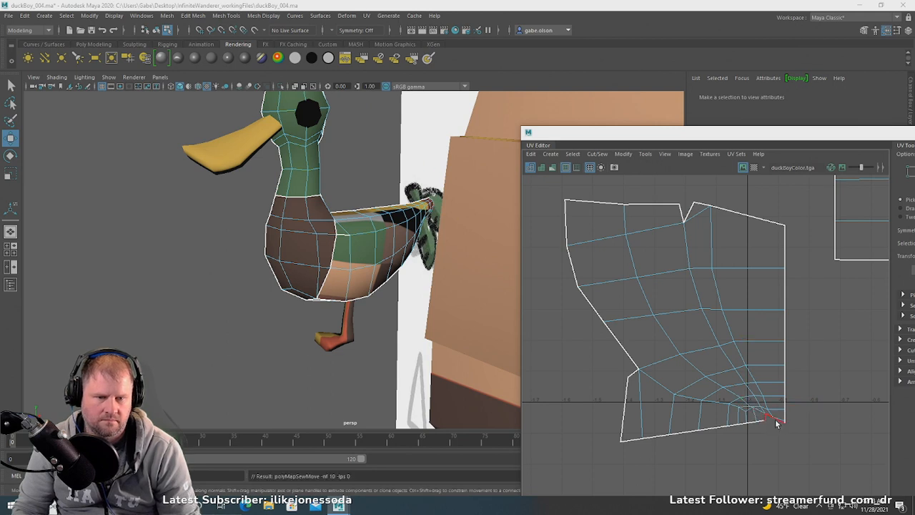
pyautogui.scroll(-4, 701, 257)
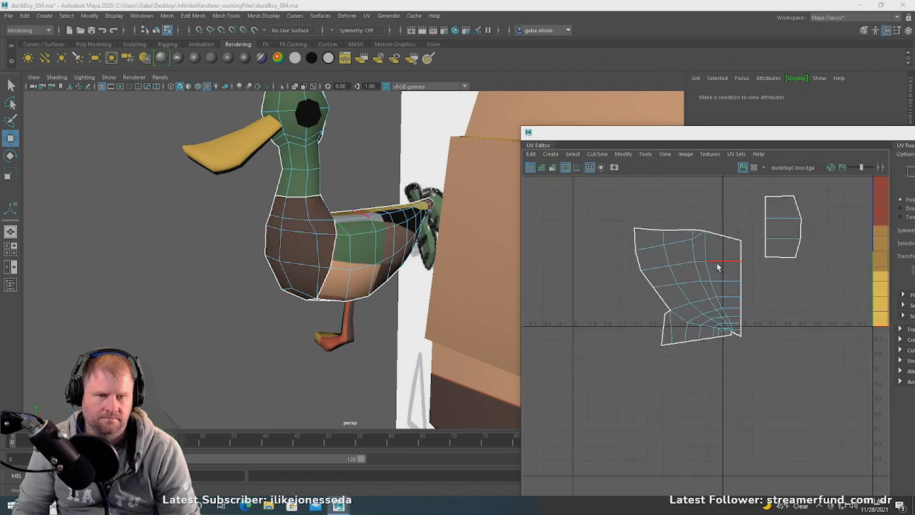
# - Move and sew the small detached UV shell onto the curved outer edge of the merged rear-body shell
pyautogui.click(764, 217)
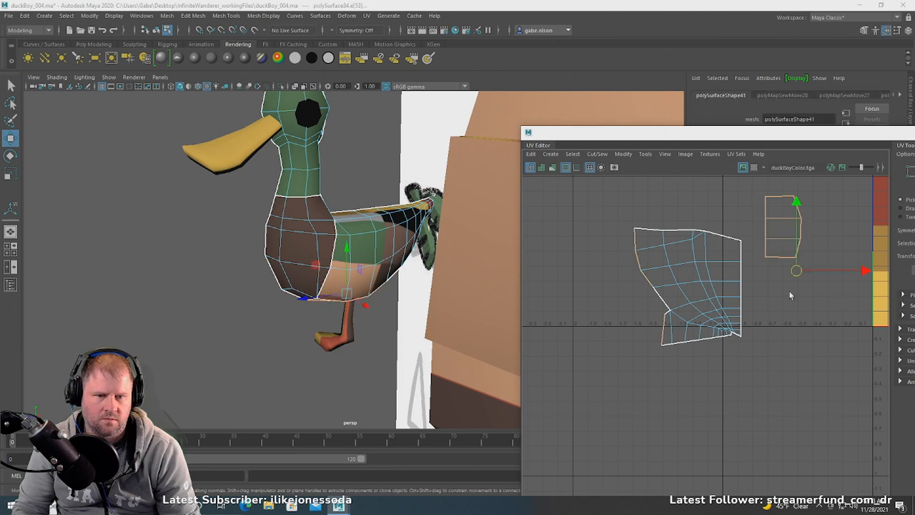
pyautogui.click(643, 263)
pyautogui.keyDown('shift'); pyautogui.click(638, 264); pyautogui.keyUp('shift')
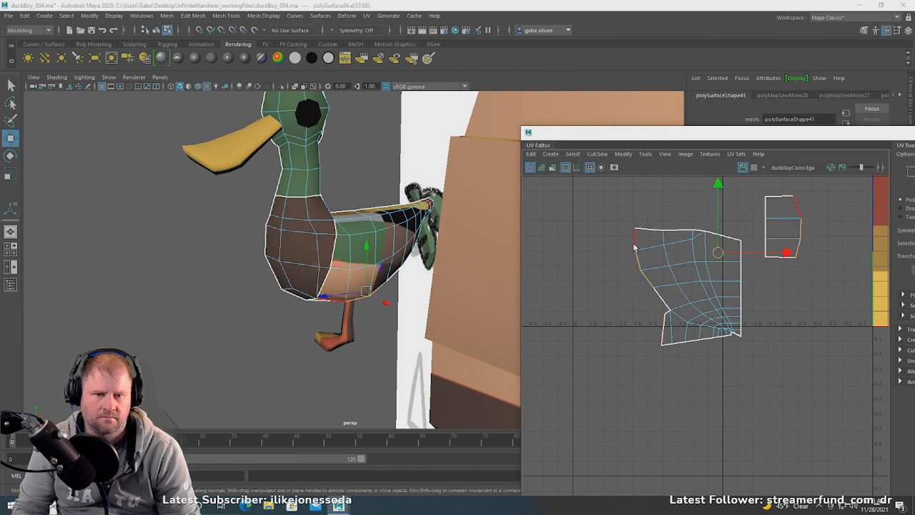
pyautogui.keyDown('shift'); pyautogui.click(634, 246); pyautogui.keyUp('shift')
pyautogui.press('g')
pyautogui.press('g')
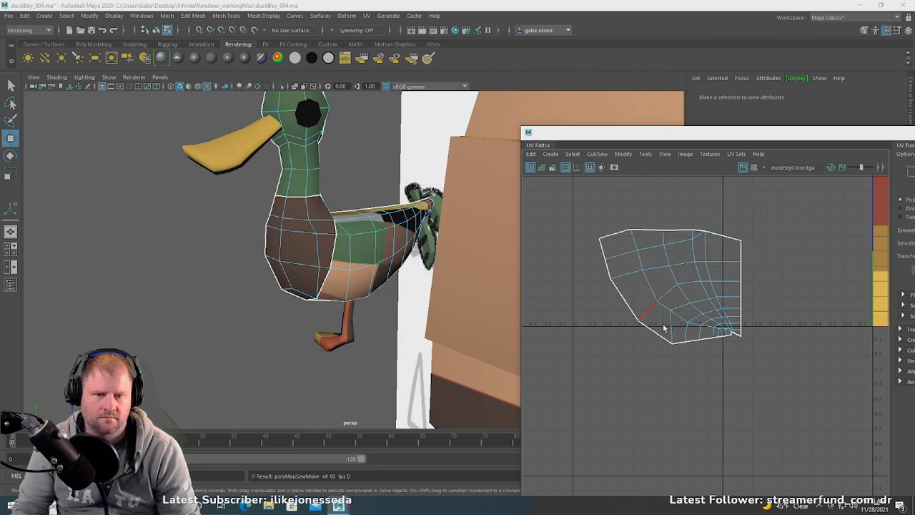
# - Select all UVs of the merged rear-body shell, shrink them, and move them onto the white swatch
pyautogui.scroll(-3, 619, 322)
pyautogui.keyDown('alt'); pyautogui.moveTo(716, 327); pyautogui.dragTo(703, 339, button='middle'); pyautogui.keyUp('alt')
pyautogui.moveTo(720, 364); pyautogui.dragTo(583, 243)
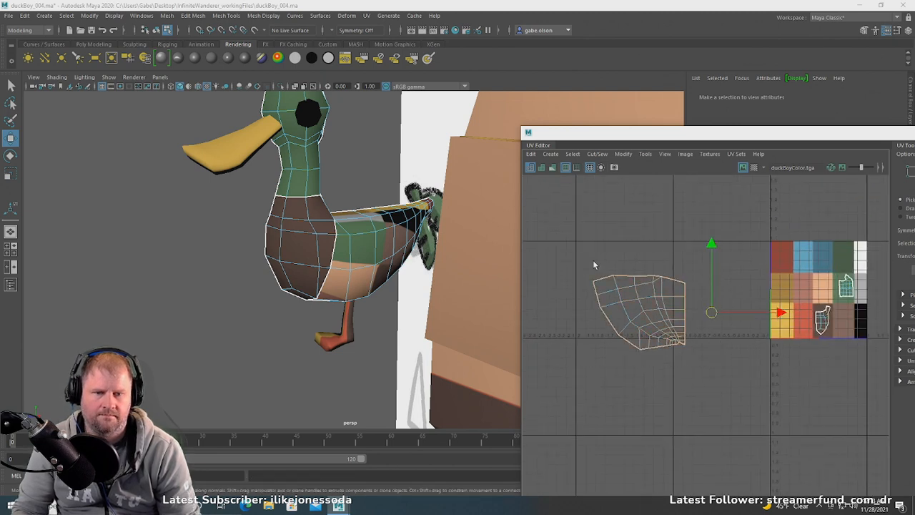
pyautogui.moveTo(660, 307); pyautogui.dragTo(706, 308, button='right')
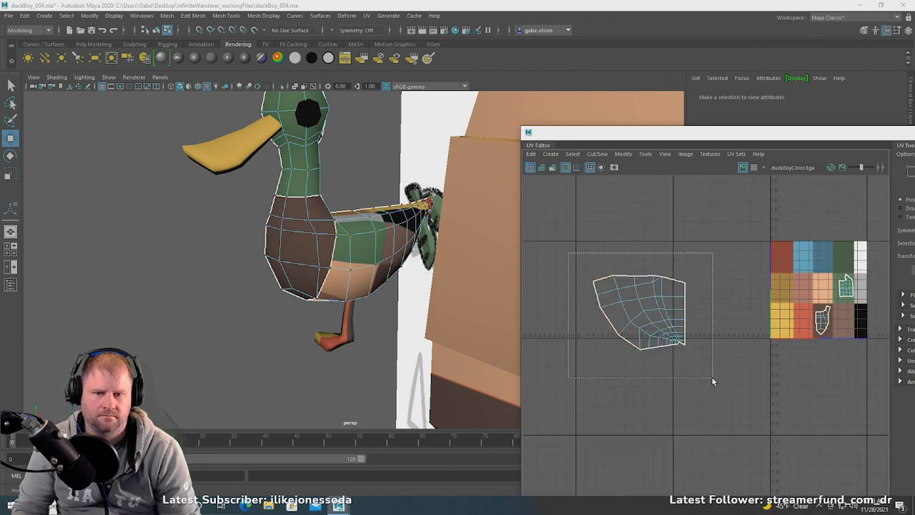
pyautogui.moveTo(713, 382); pyautogui.dragTo(711, 379)
pyautogui.press('e')
pyautogui.press('r')
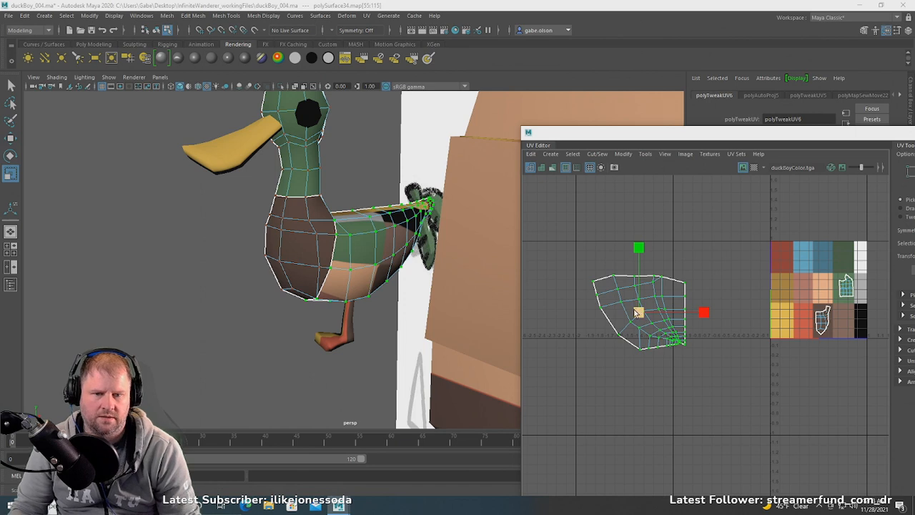
pyautogui.moveTo(636, 313); pyautogui.dragTo(588, 321)
pyautogui.press('w')
pyautogui.keyDown('alt'); pyautogui.moveTo(647, 310); pyautogui.dragTo(573, 317, button='middle'); pyautogui.keyUp('alt')
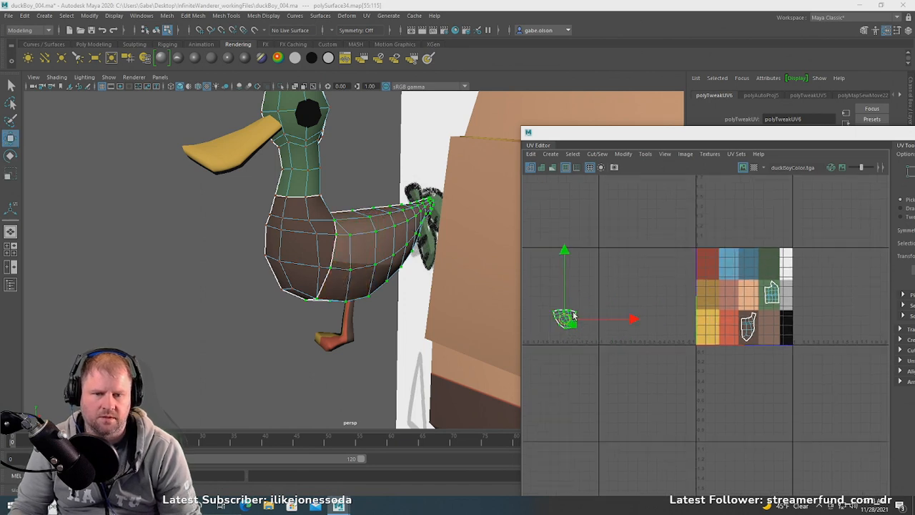
pyautogui.moveTo(573, 316); pyautogui.dragTo(785, 266)
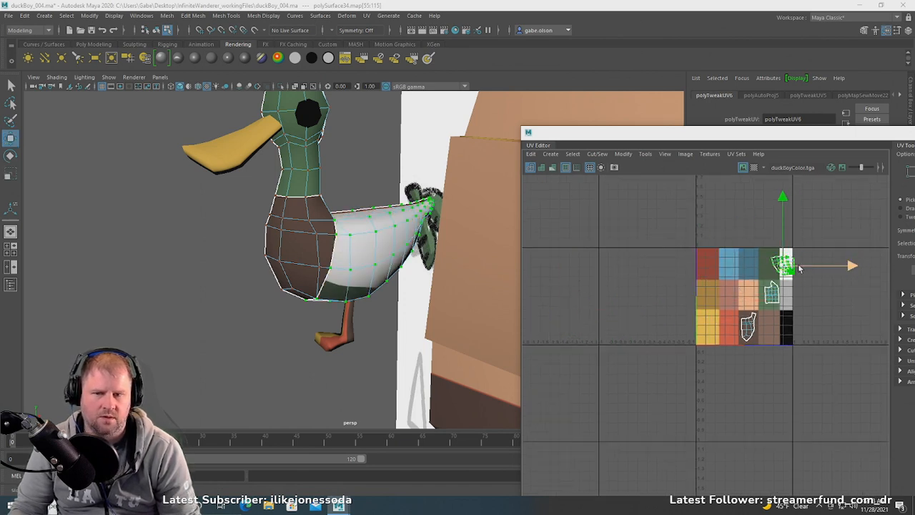
# - Narrow the rear-body UVs, centre them inside the white swatch and stretch them vertically, then return to object selection
pyautogui.scroll(6, 787, 270)
pyautogui.press('r')
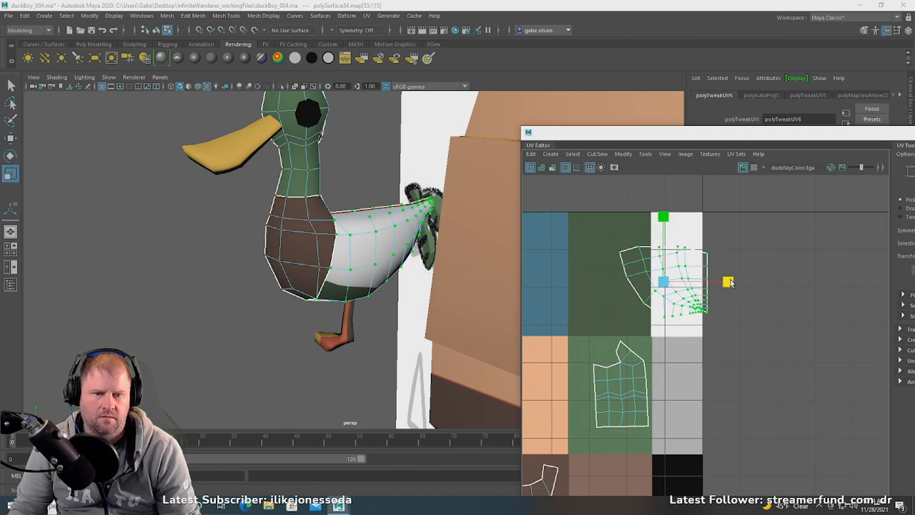
pyautogui.moveTo(730, 283); pyautogui.dragTo(679, 283)
pyautogui.press('w')
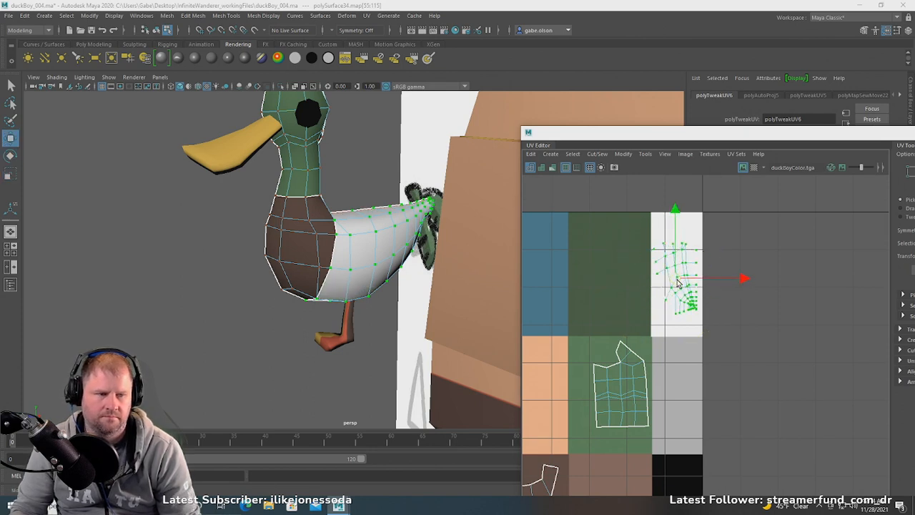
pyautogui.press('r')
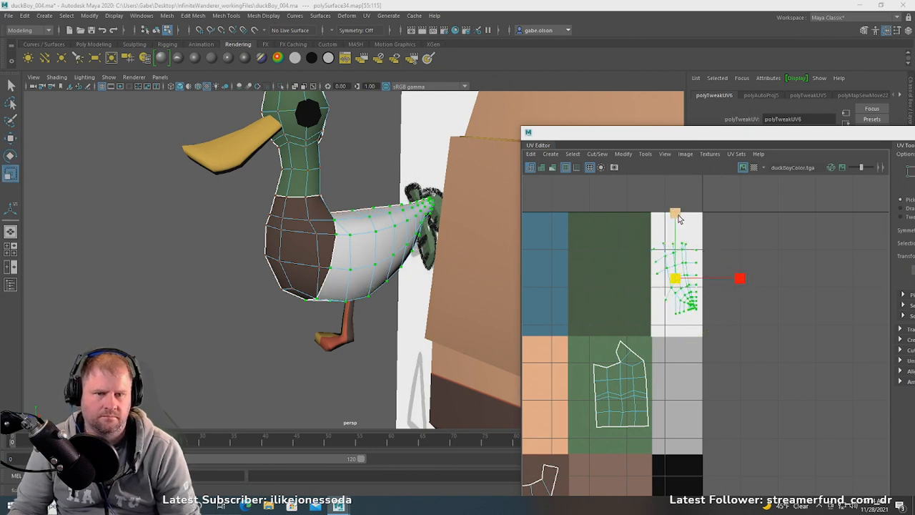
pyautogui.moveTo(679, 219); pyautogui.dragTo(678, 183)
pyautogui.press('w')
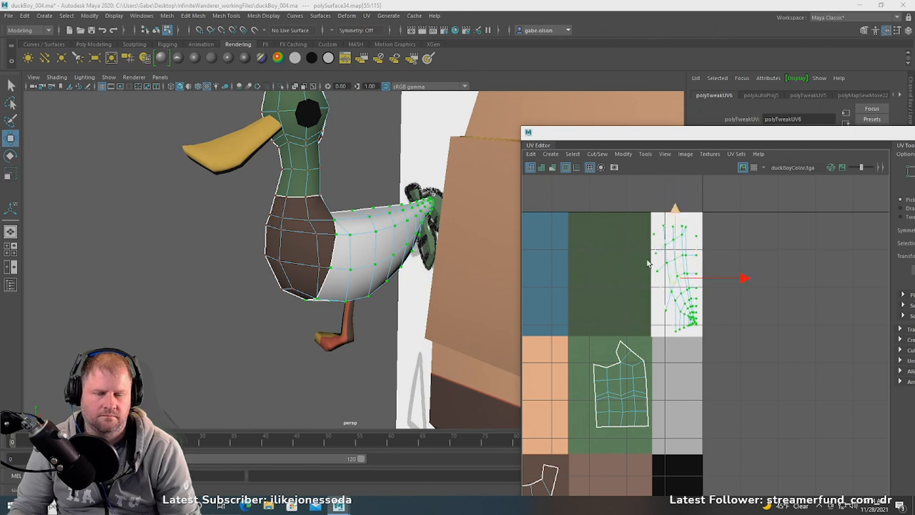
pyautogui.scroll(-5, 358, 275)
pyautogui.keyDown('alt'); pyautogui.moveTo(325, 272); pyautogui.dragTo(369, 257); pyautogui.keyUp('alt')
pyautogui.moveTo(355, 244); pyautogui.dragTo(388, 232, button='right')
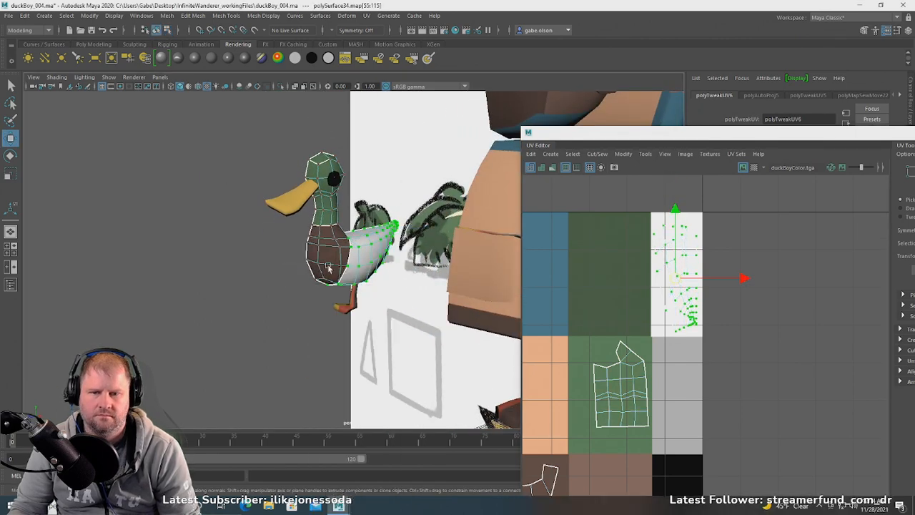
pyautogui.click(262, 264)
pyautogui.keyDown('alt'); pyautogui.moveTo(262, 264); pyautogui.dragTo(271, 283); pyautogui.keyUp('alt')
pyautogui.scroll(3, 287, 270)
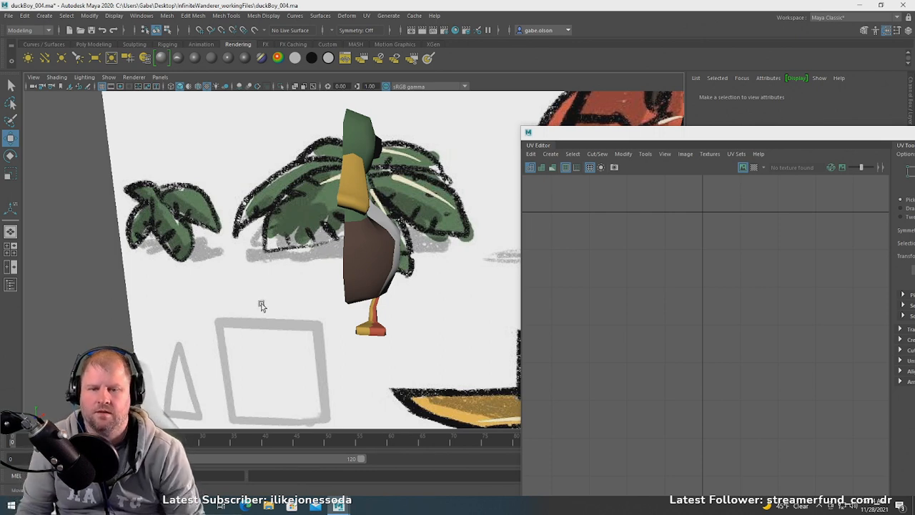
# - Select all UVs of the duck's leg, scale them down, and move them onto the yellow swatch
pyautogui.keyDown('alt'); pyautogui.moveTo(261, 306); pyautogui.dragTo(310, 327); pyautogui.keyUp('alt')
pyautogui.click(347, 328)
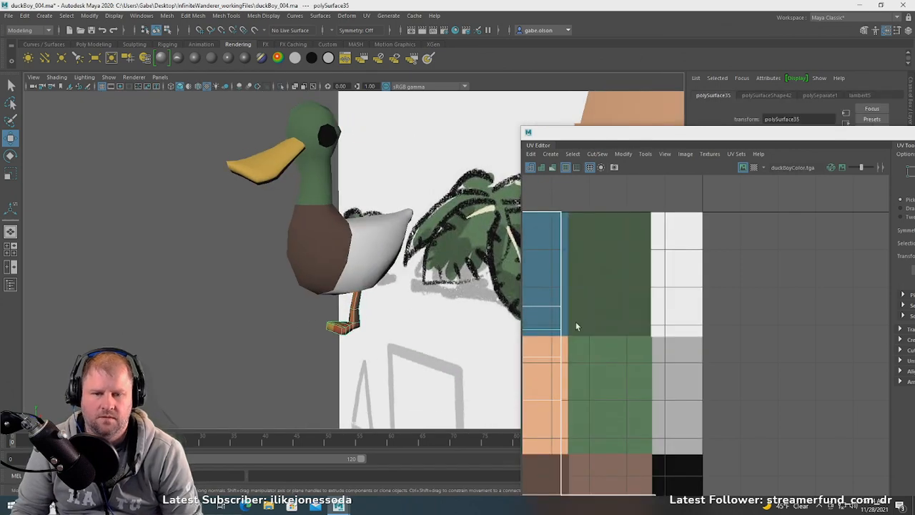
pyautogui.scroll(-8, 601, 325)
pyautogui.keyDown('alt'); pyautogui.moveTo(656, 327); pyautogui.dragTo(741, 308, button='middle'); pyautogui.keyUp('alt')
pyautogui.scroll(2, 701, 319)
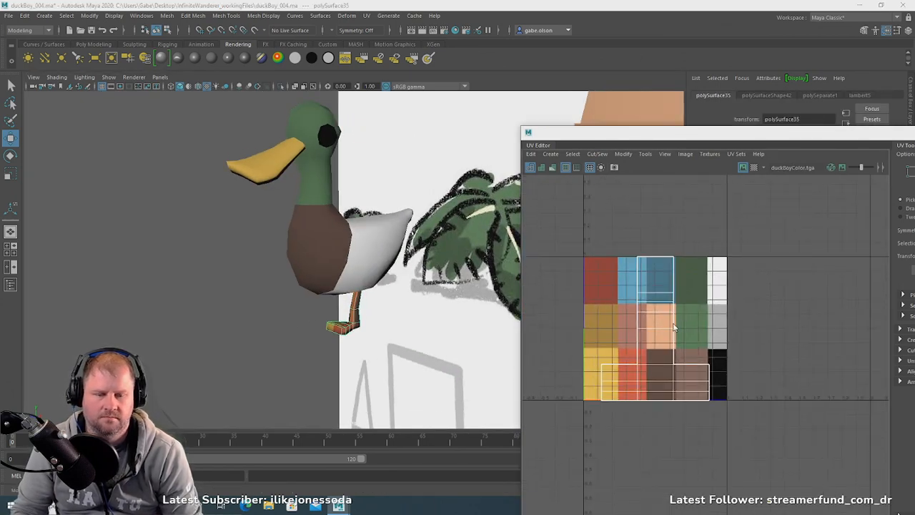
pyautogui.moveTo(673, 327); pyautogui.dragTo(716, 319, button='right')
pyautogui.moveTo(771, 441); pyautogui.dragTo(545, 241)
pyautogui.press('r')
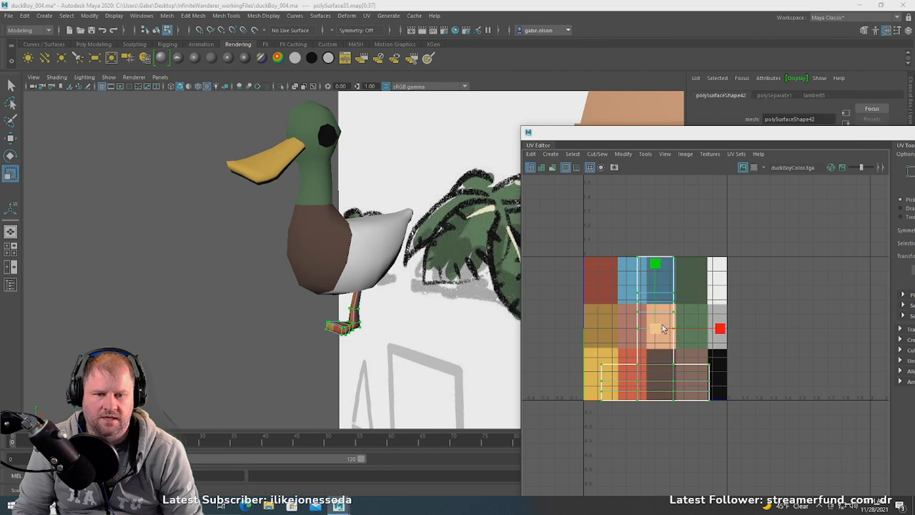
pyautogui.moveTo(662, 325); pyautogui.dragTo(616, 306)
pyautogui.press('w')
pyautogui.moveTo(656, 327); pyautogui.dragTo(603, 381)
# - Fine-tune the leg UVs so they fit inside the yellow swatch, then return to object selection with nothing selected
pyautogui.scroll(3, 606, 367)
pyautogui.press('r')
pyautogui.press('w')
pyautogui.press('e')
pyautogui.press('r')
pyautogui.press('w')
pyautogui.click(561, 376)
pyautogui.keyDown('alt'); pyautogui.moveTo(290, 296); pyautogui.dragTo(310, 287); pyautogui.keyUp('alt')
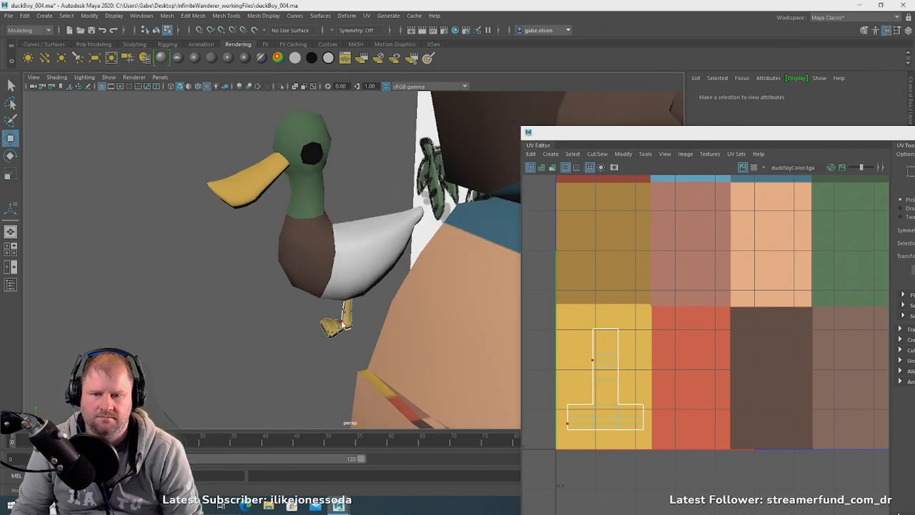
pyautogui.moveTo(344, 324); pyautogui.dragTo(371, 225, button='right')
pyautogui.click(373, 296)
# - Combine the duck's leg, eye, beak and body half into one mesh
pyautogui.keyDown('alt'); pyautogui.moveTo(373, 297); pyautogui.dragTo(321, 315, button='right'); pyautogui.keyUp('alt')
pyautogui.keyDown('alt'); pyautogui.moveTo(321, 315); pyautogui.dragTo(408, 303); pyautogui.keyUp('alt')
pyautogui.keyDown('alt'); pyautogui.moveTo(233, 293); pyautogui.dragTo(286, 290, button='right'); pyautogui.keyUp('alt')
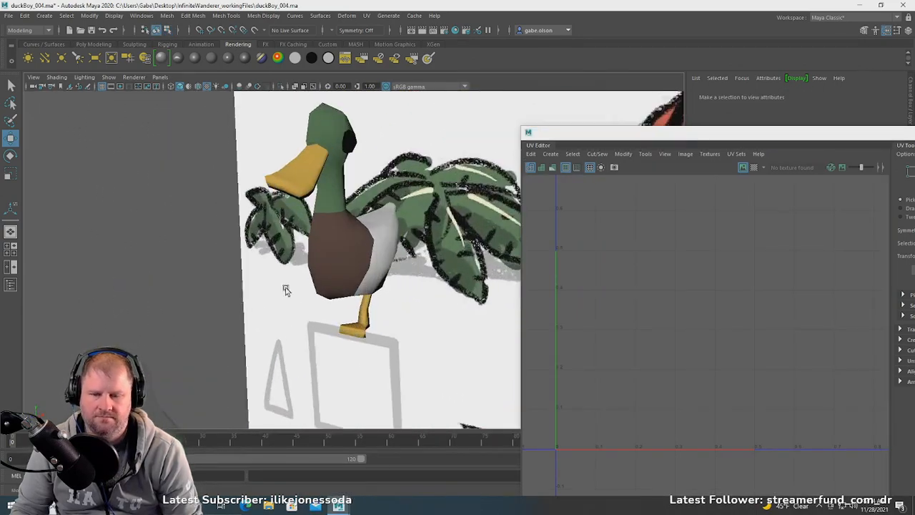
pyautogui.keyDown('alt'); pyautogui.moveTo(286, 290); pyautogui.dragTo(297, 288); pyautogui.keyUp('alt')
pyautogui.click(361, 326)
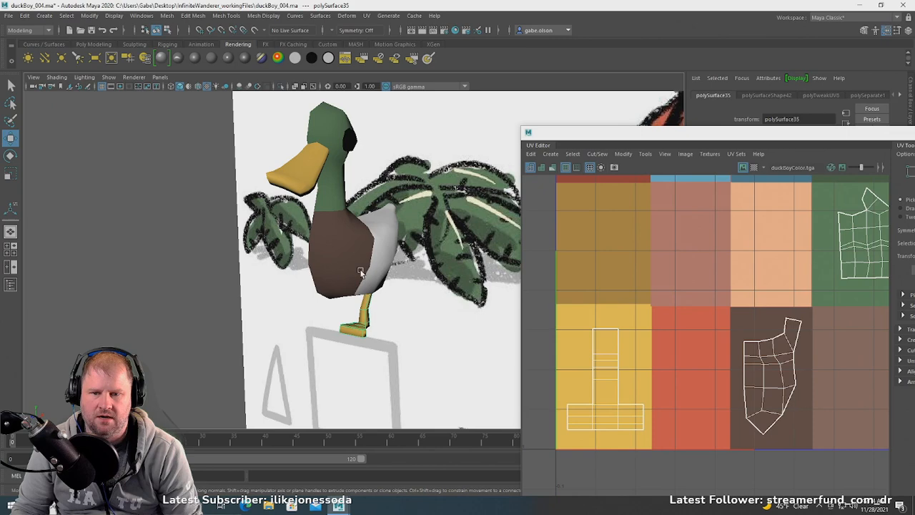
pyautogui.keyDown('shift'); pyautogui.click(349, 143); pyautogui.keyUp('shift')
pyautogui.keyDown('shift'); pyautogui.click(320, 165); pyautogui.keyUp('shift')
pyautogui.keyDown('alt'); pyautogui.moveTo(321, 181); pyautogui.dragTo(470, 231); pyautogui.keyUp('alt')
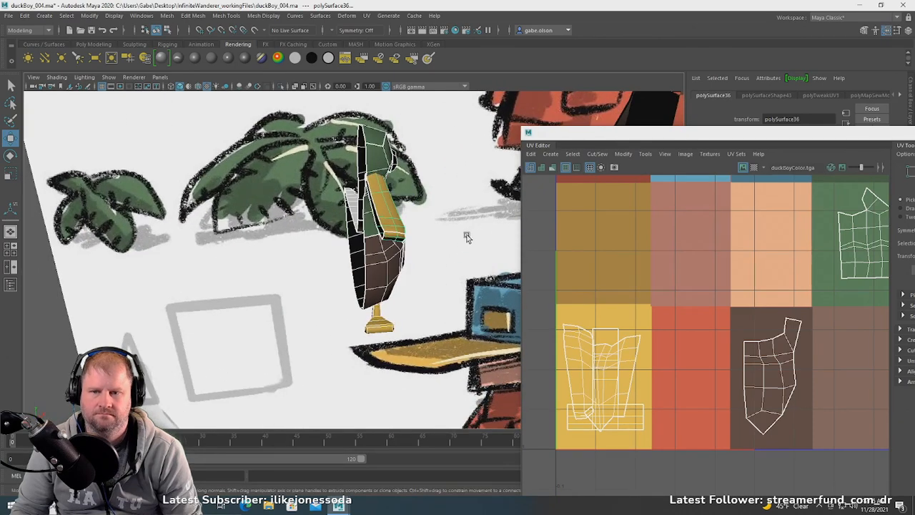
pyautogui.click(168, 17)
pyautogui.click(205, 51)
# - Snap the combined duck half's pivot to a vertex on its open centre side
pyautogui.keyDown('alt'); pyautogui.moveTo(290, 193); pyautogui.dragTo(251, 210); pyautogui.keyUp('alt')
pyautogui.hotkey('ctrl', 'z')
pyautogui.press('d')
pyautogui.press('v')
pyautogui.scroll(-4, 369, 227)
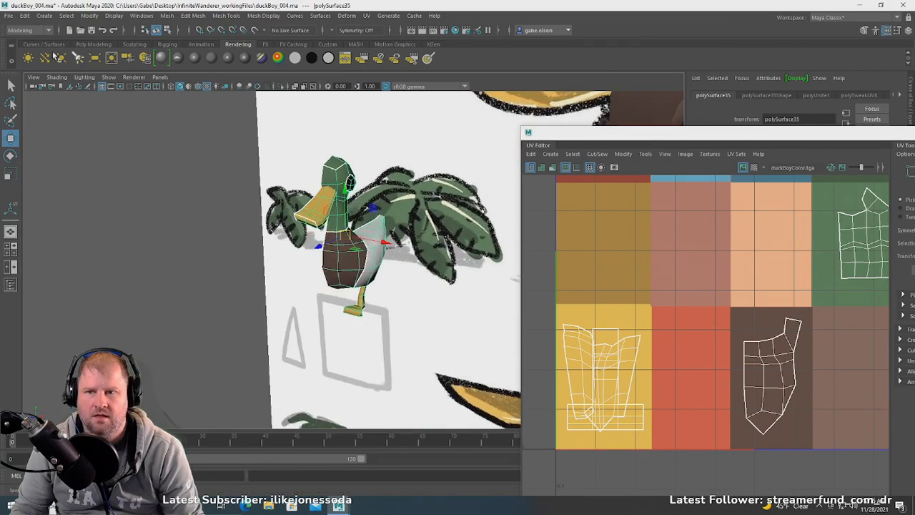
# - Try duplicating the combined duck half with the current Duplicate Special settings, then undo it
pyautogui.click(27, 18)
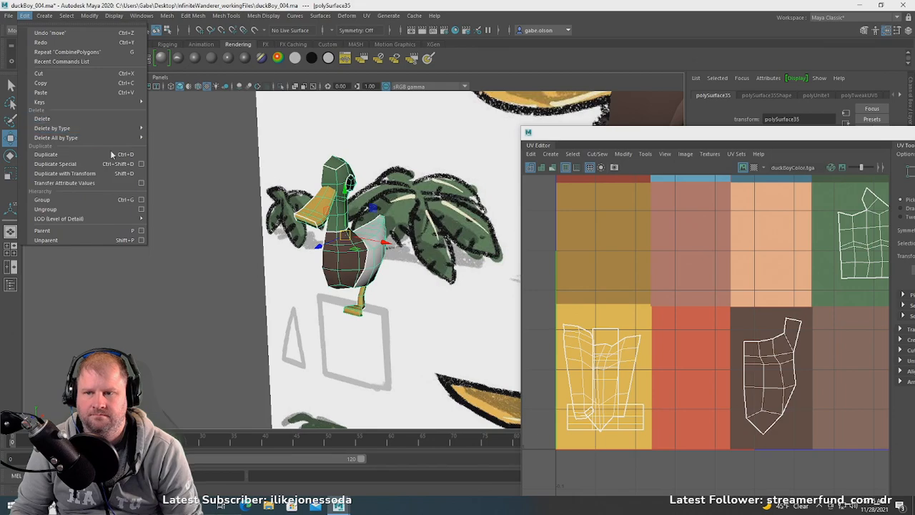
pyautogui.click(68, 164)
pyautogui.keyDown('alt'); pyautogui.moveTo(164, 276); pyautogui.dragTo(334, 223); pyautogui.keyUp('alt')
pyautogui.hotkey('ctrl', 'z')
# - Mirror the duck half with Duplicate Special as an instance, using an X scale of -1
pyautogui.click(25, 15)
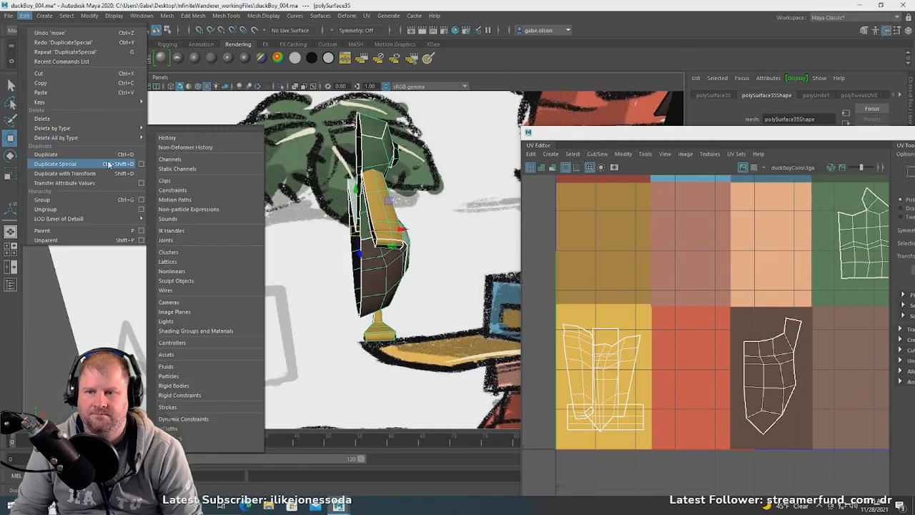
pyautogui.click(140, 165)
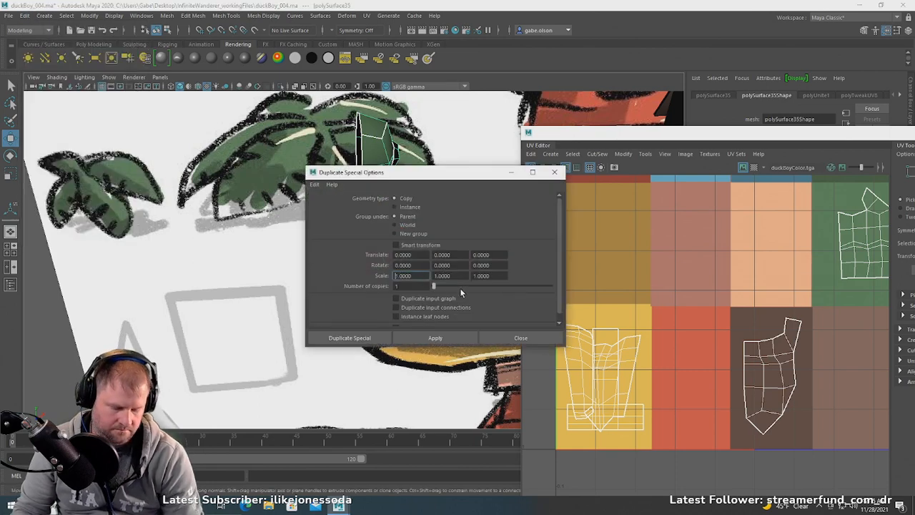
pyautogui.click(394, 207)
pyautogui.moveTo(419, 172); pyautogui.dragTo(628, 152)
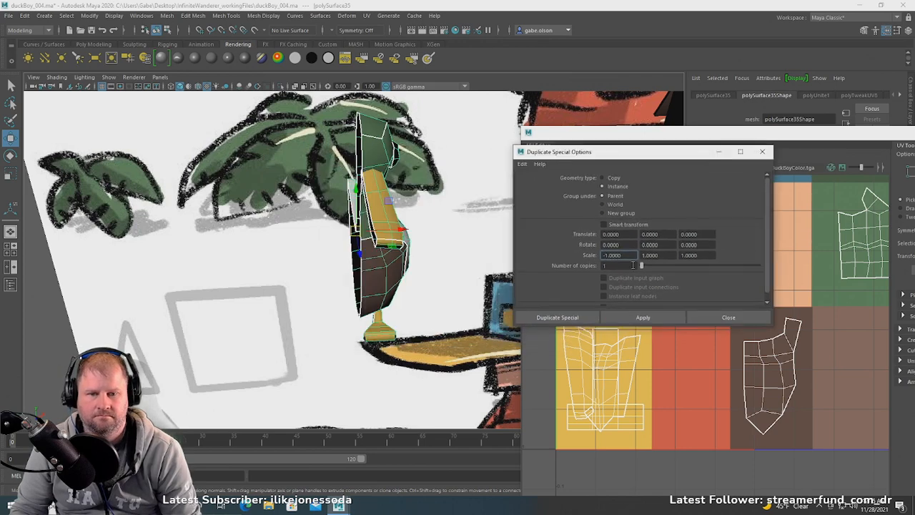
pyautogui.click(643, 317)
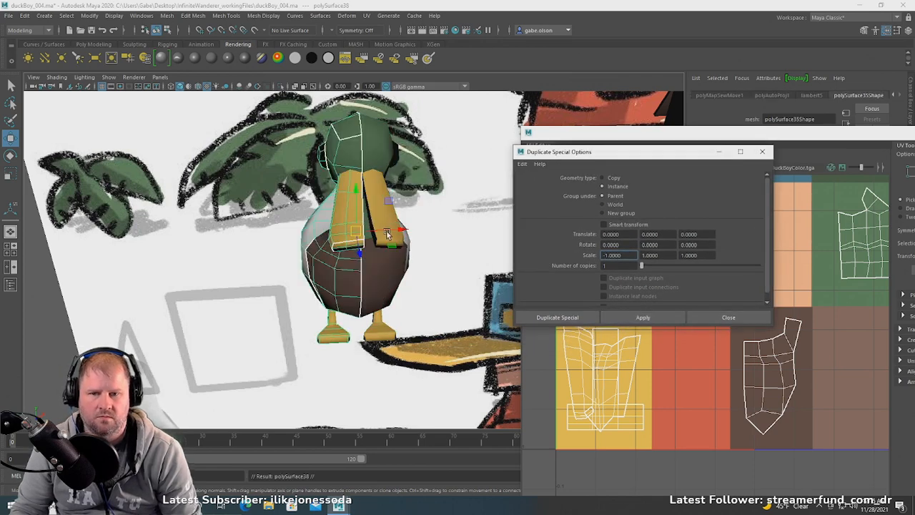
# - Undo the mirrored instance and the edits made just before it
pyautogui.keyDown('alt'); pyautogui.moveTo(389, 235); pyautogui.dragTo(397, 281); pyautogui.keyUp('alt')
pyautogui.hotkey('ctrl', 'z')
pyautogui.hotkey('ctrl', 'z')
pyautogui.hotkey('ctrl', 'z')
pyautogui.hotkey('ctrl', 'z')
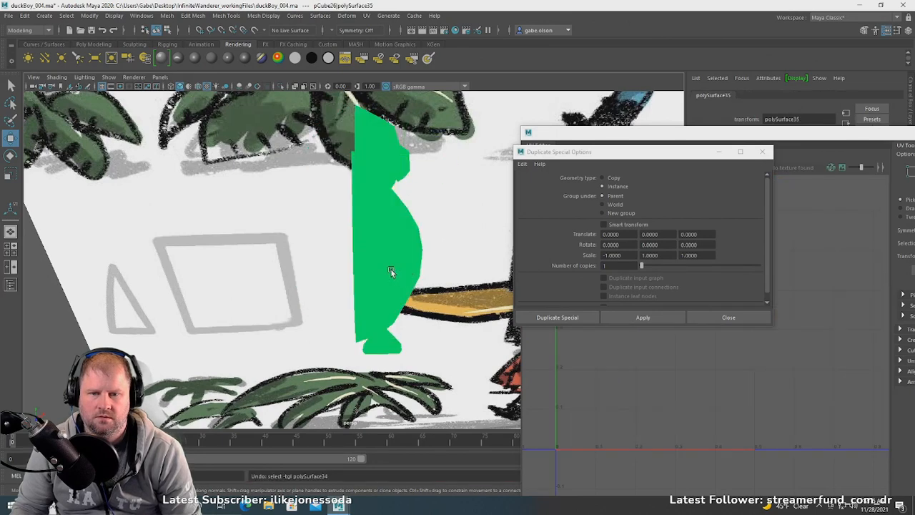
# - Select the duck mesh and move the Duplicate Special Options and UV Editor windows clear of its transform attributes
pyautogui.keyDown('alt'); pyautogui.moveTo(391, 270); pyautogui.dragTo(359, 262); pyautogui.keyUp('alt')
pyautogui.click(342, 258)
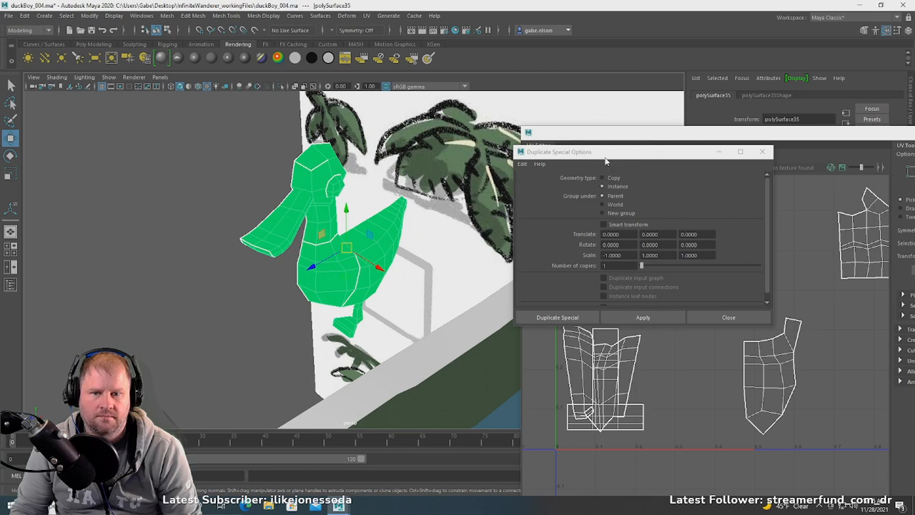
pyautogui.keyDown('alt'); pyautogui.moveTo(170, 265); pyautogui.dragTo(362, 252); pyautogui.keyUp('alt')
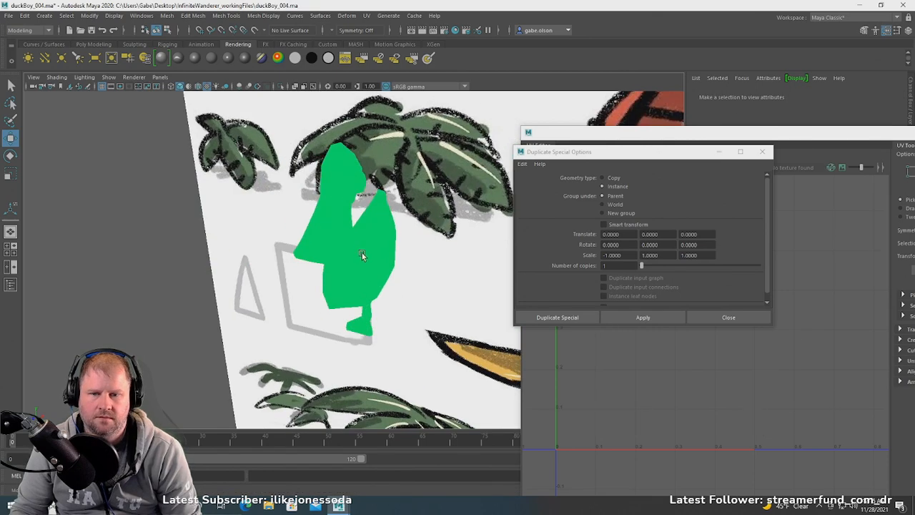
pyautogui.moveTo(655, 141); pyautogui.dragTo(829, 238)
pyautogui.scroll(-7, 422, 306)
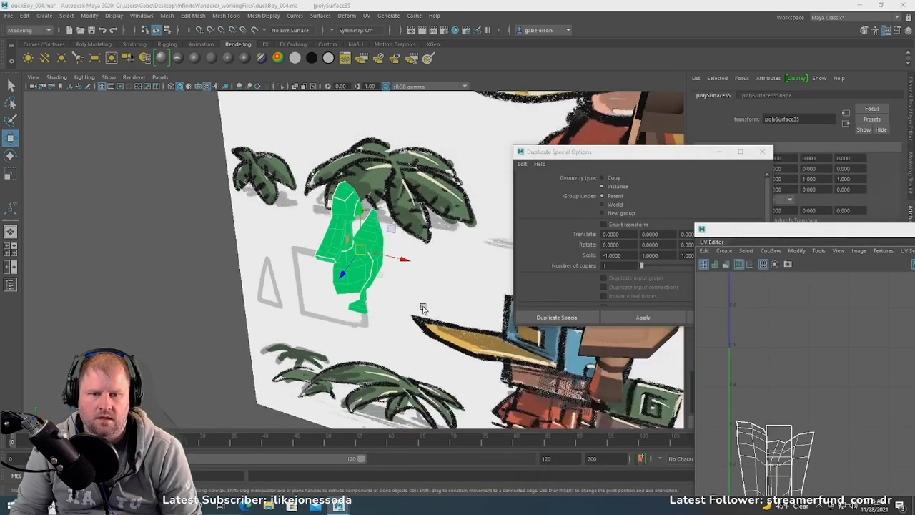
pyautogui.scroll(3, 422, 306)
pyautogui.keyDown('alt'); pyautogui.moveTo(422, 306); pyautogui.dragTo(317, 269); pyautogui.keyUp('alt')
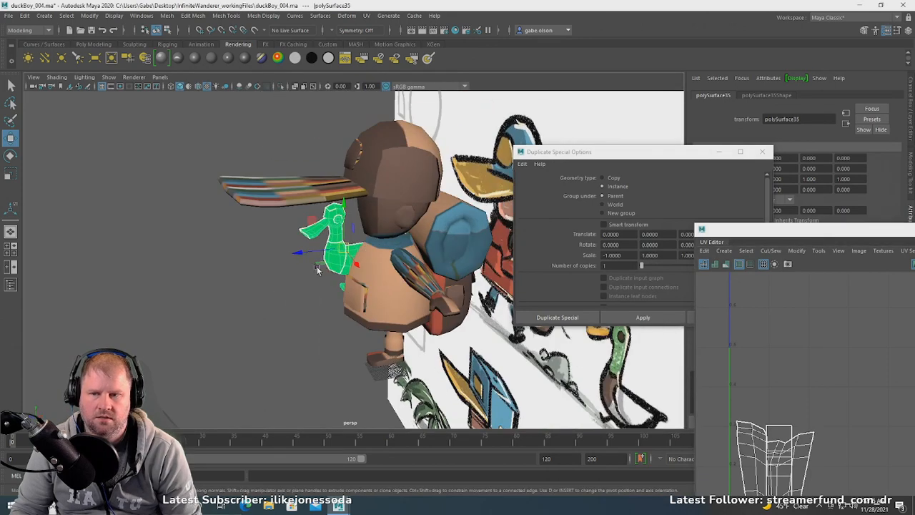
pyautogui.keyDown('alt'); pyautogui.moveTo(229, 246); pyautogui.dragTo(143, 251); pyautogui.keyUp('alt')
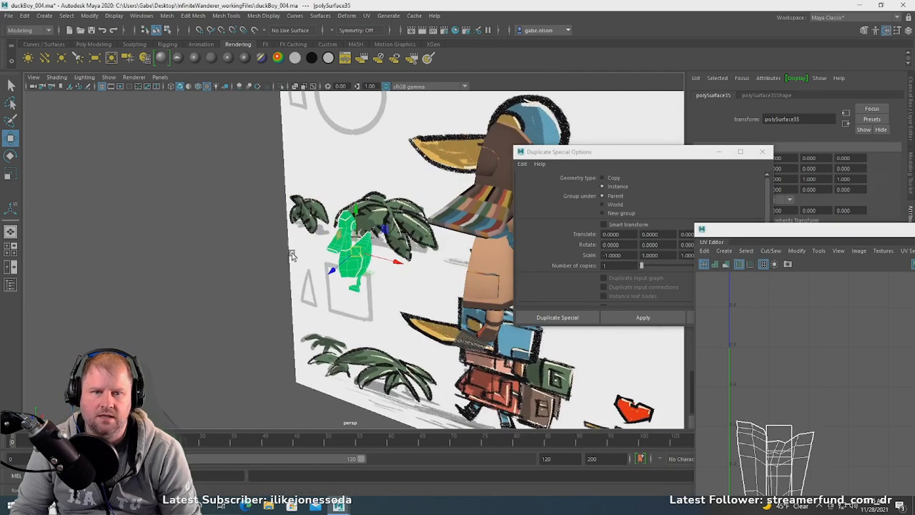
pyautogui.moveTo(694, 152); pyautogui.dragTo(608, 326)
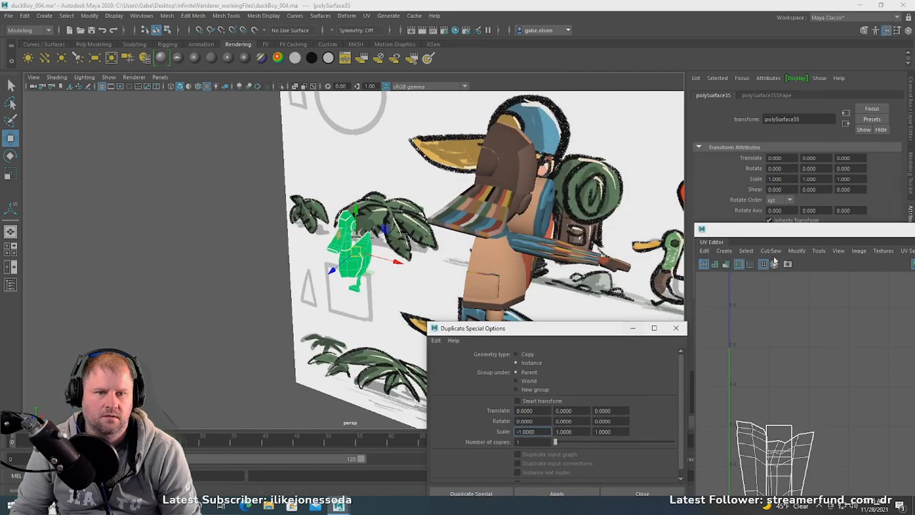
pyautogui.moveTo(786, 231); pyautogui.dragTo(420, 327)
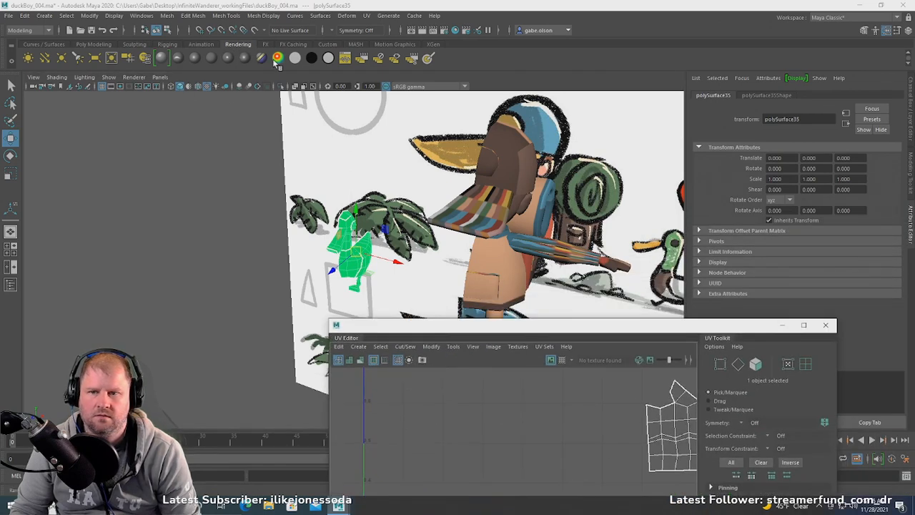
# - Compare the coat mesh's assigned texture with the duck mesh's, and reselect the duck in object mode
pyautogui.click(503, 259)
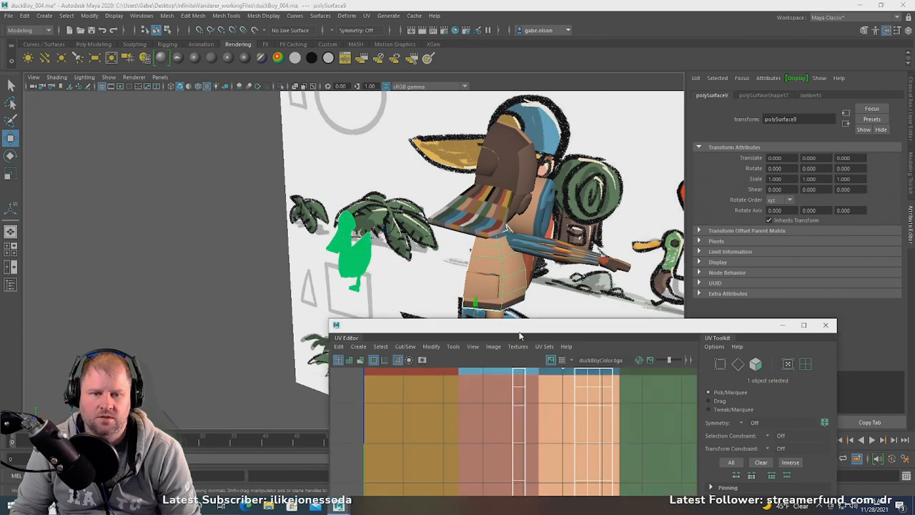
pyautogui.click(362, 284)
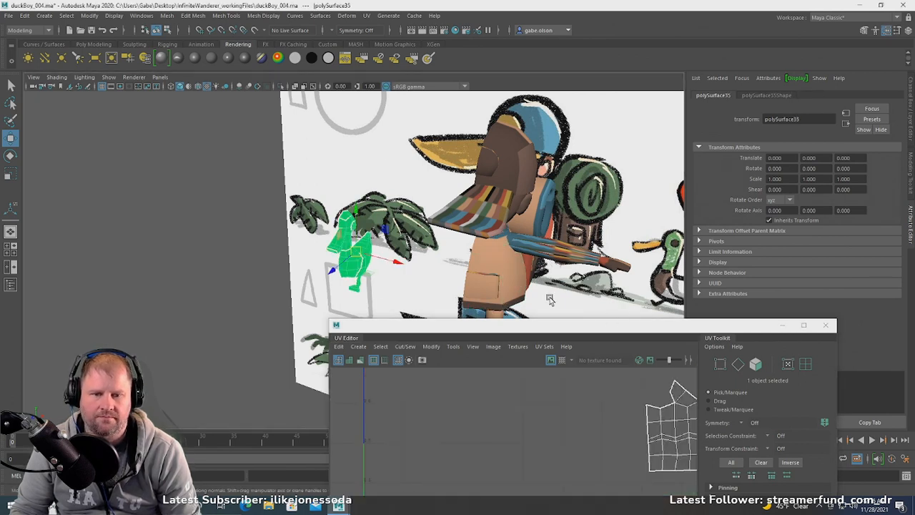
pyautogui.moveTo(344, 238); pyautogui.dragTo(386, 221, button='right')
pyautogui.click(257, 235)
pyautogui.click(349, 241)
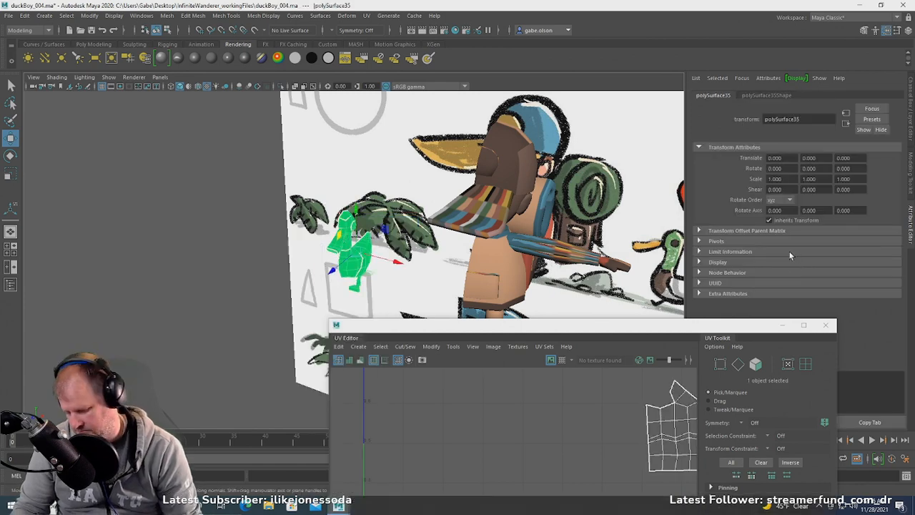
pyautogui.hotkey('ctrl', 'a')
pyautogui.moveTo(748, 331); pyautogui.dragTo(412, 324)
pyautogui.hotkey('ctrl', 'z')
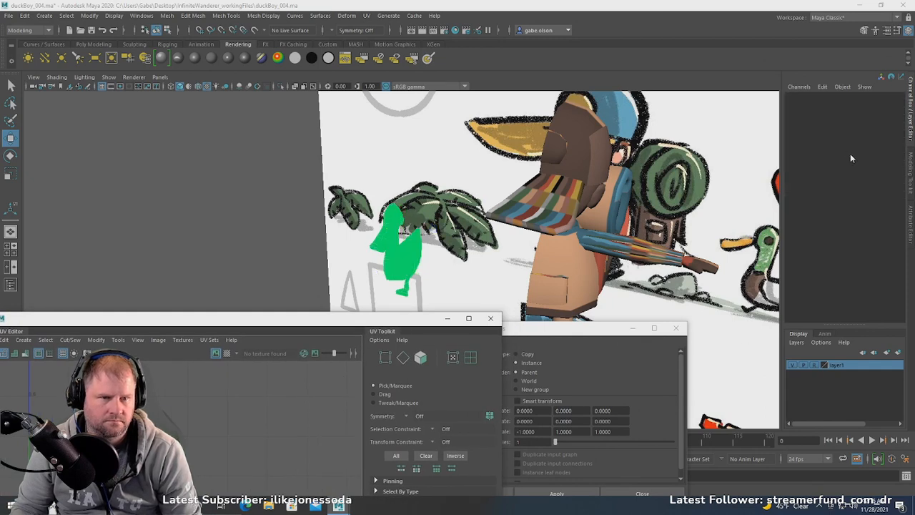
pyautogui.hotkey('ctrl', 'a')
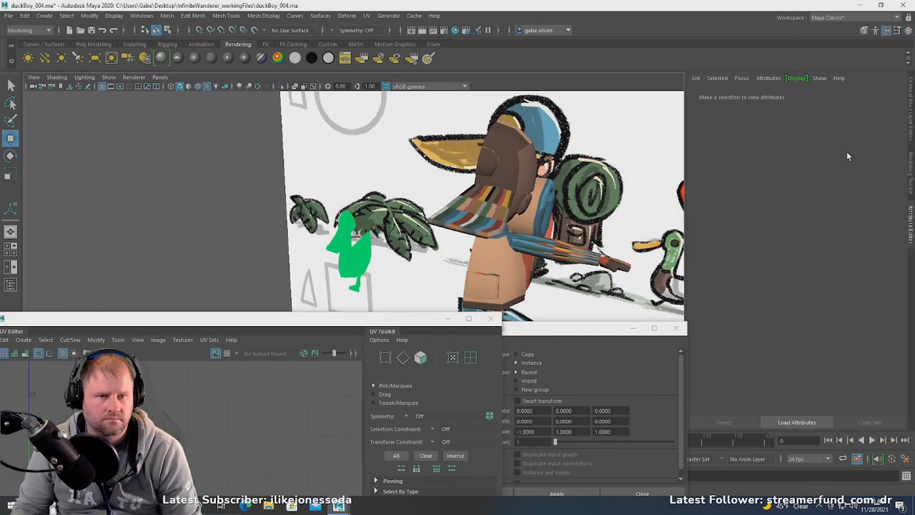
pyautogui.hotkey('ctrl', 'a')
pyautogui.hotkey('ctrl', 'a')
pyautogui.click(768, 78)
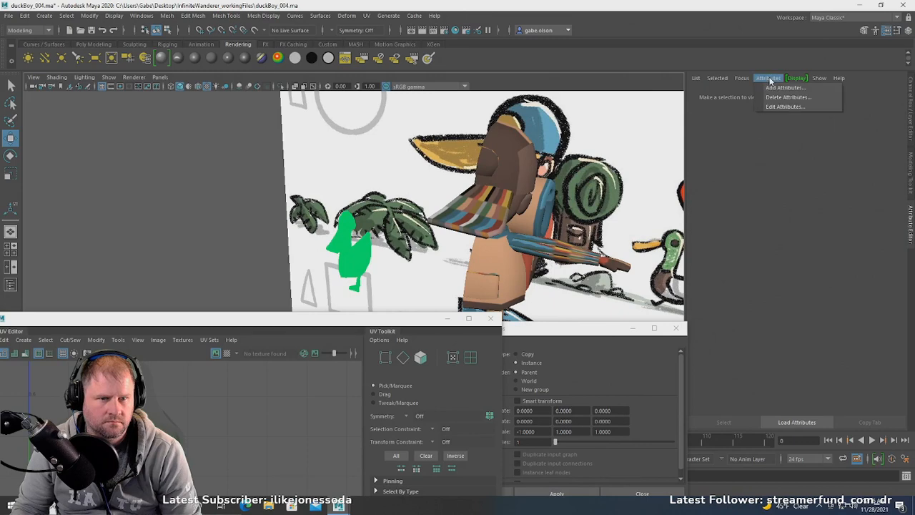
pyautogui.click(769, 79)
pyautogui.click(769, 79)
pyautogui.click(781, 109)
# - Select the duck mesh and place the UV Editor beside it with the texture image display off
pyautogui.keyDown('alt'); pyautogui.moveTo(478, 240); pyautogui.dragTo(440, 253); pyautogui.keyUp('alt')
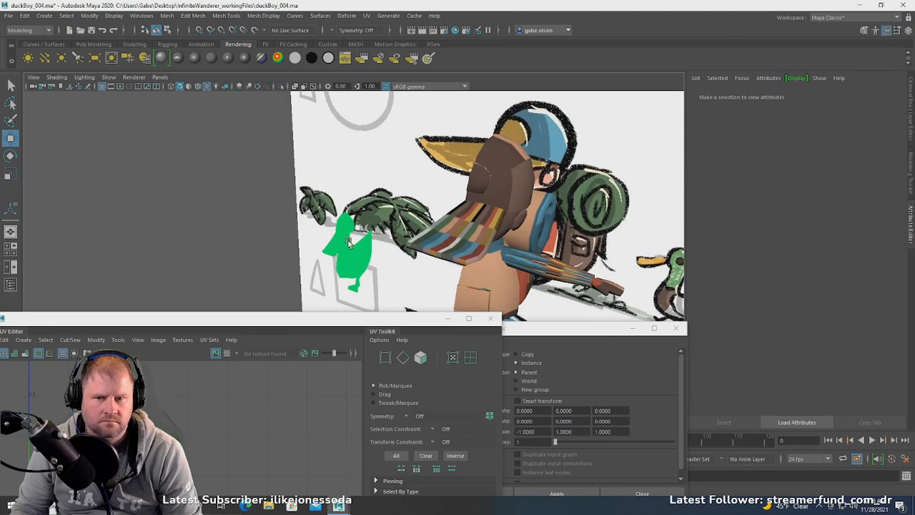
pyautogui.click(341, 244)
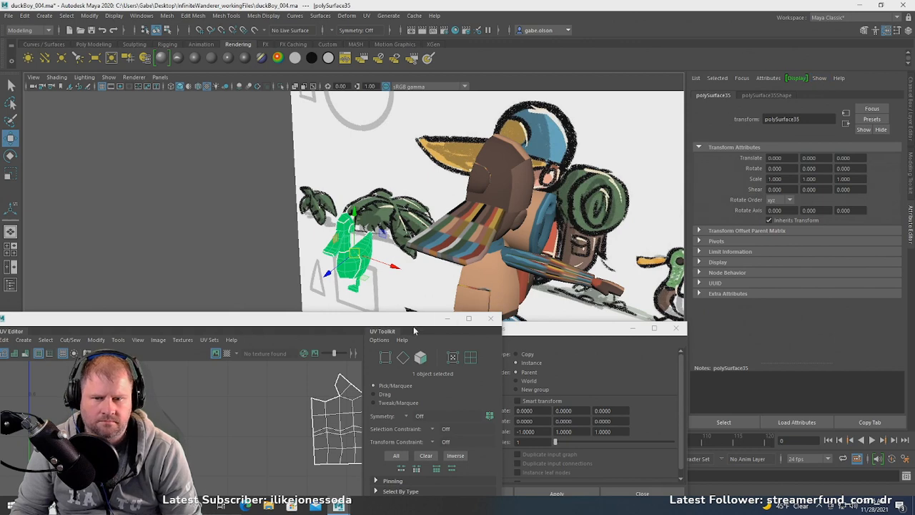
pyautogui.moveTo(334, 329); pyautogui.dragTo(532, 183)
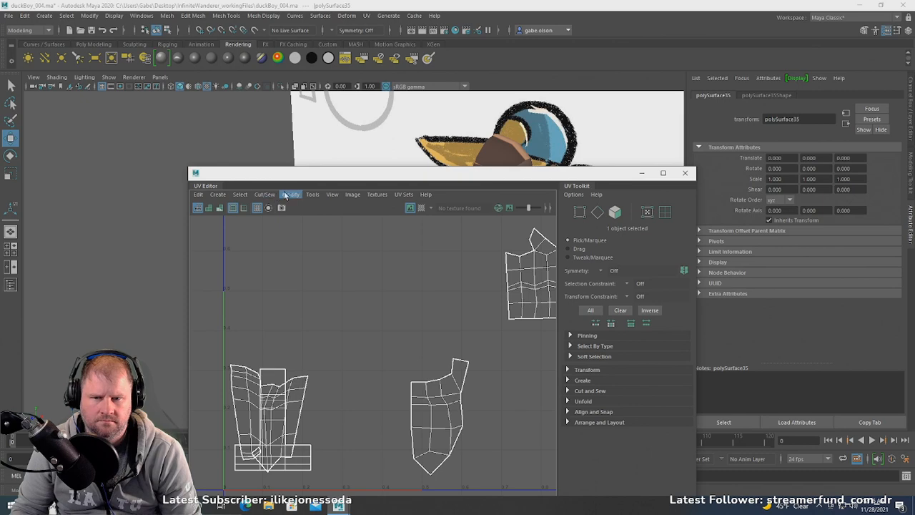
pyautogui.moveTo(353, 175); pyautogui.dragTo(553, 246)
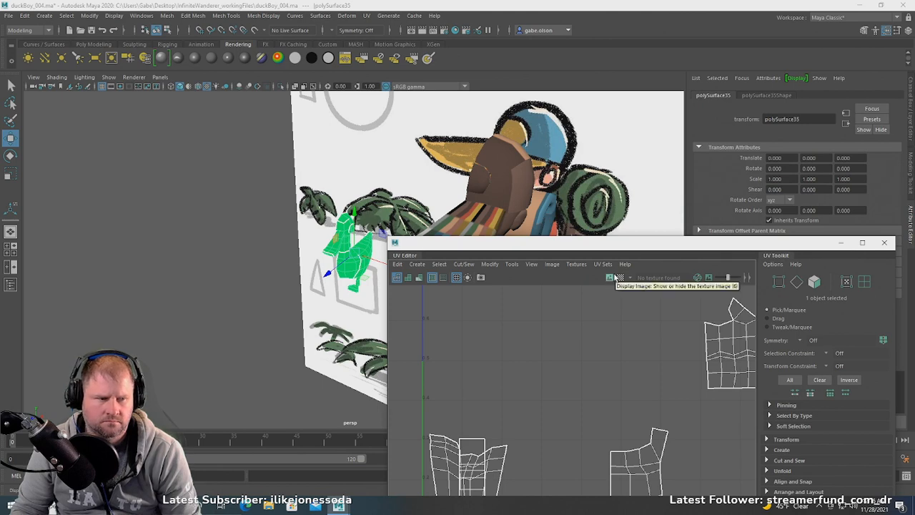
pyautogui.moveTo(620, 245); pyautogui.dragTo(590, 100)
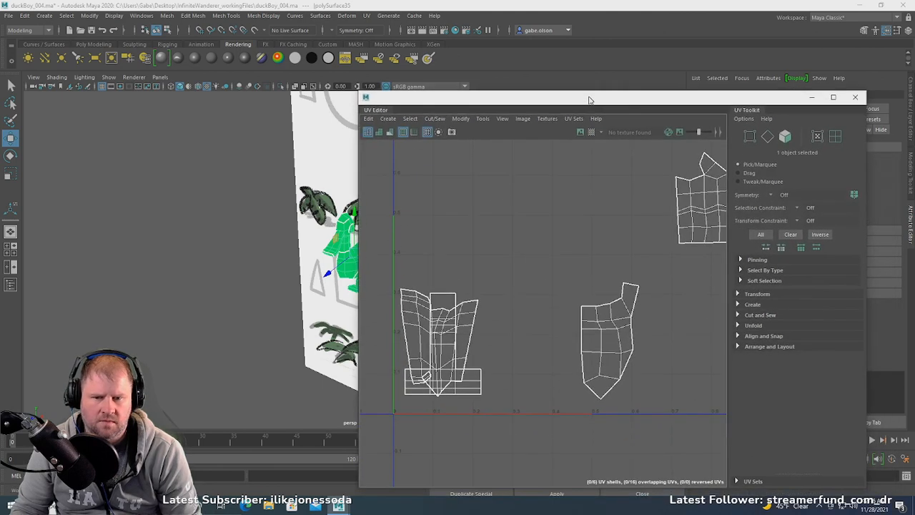
# - Inspect the duck half from several angles and undo the most recent selection changes
pyautogui.scroll(-3, 580, 203)
pyautogui.scroll(4, 580, 202)
pyautogui.keyDown('alt'); pyautogui.moveTo(242, 273); pyautogui.dragTo(151, 250); pyautogui.keyUp('alt')
pyautogui.press('f')
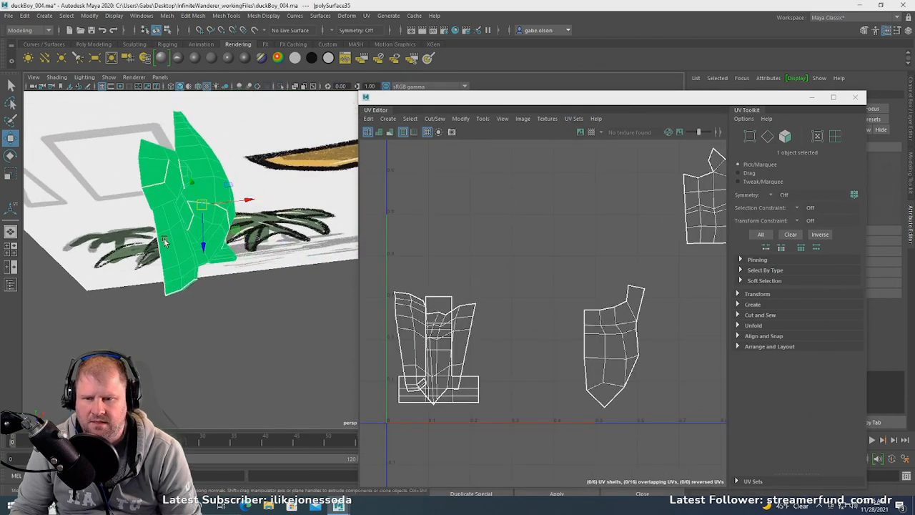
pyautogui.keyDown('alt'); pyautogui.moveTo(218, 212); pyautogui.dragTo(230, 219); pyautogui.keyUp('alt')
pyautogui.hotkey('ctrl', 'z')
pyautogui.hotkey('ctrl', 'z')
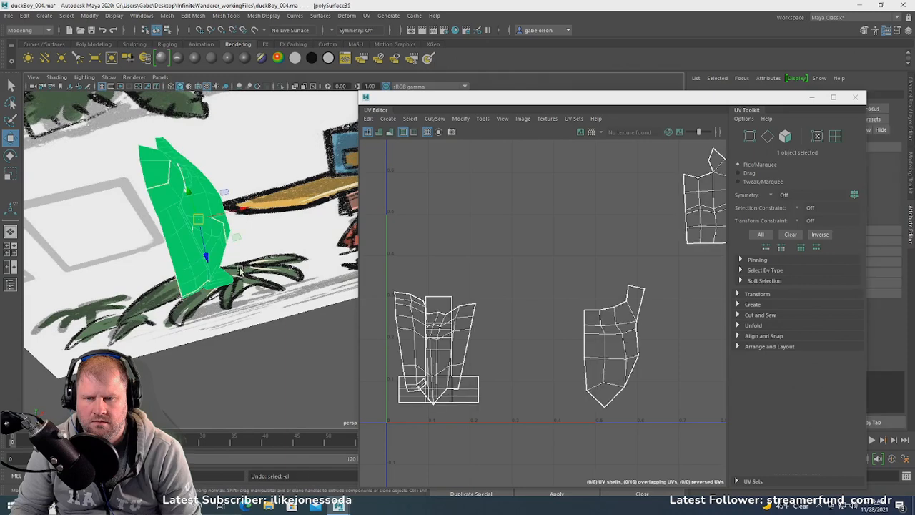
pyautogui.click(241, 271)
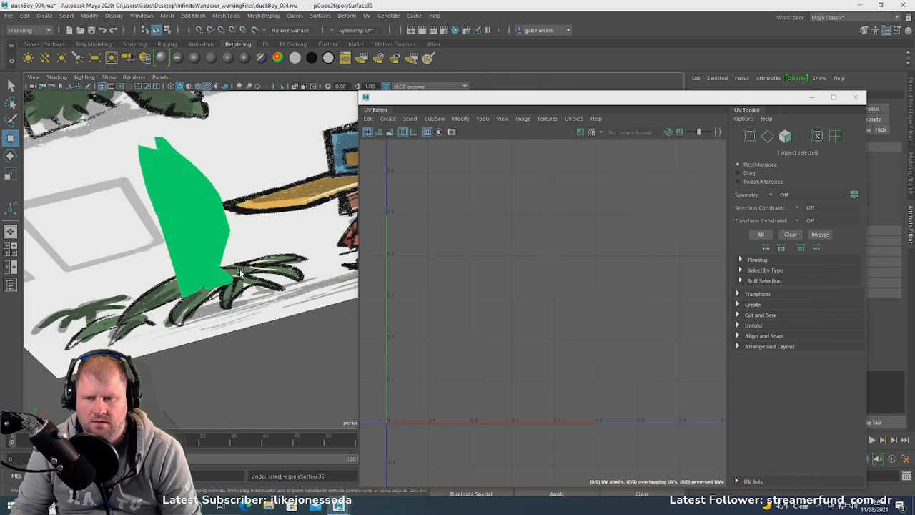
pyautogui.keyDown('alt'); pyautogui.moveTo(243, 271); pyautogui.dragTo(285, 268); pyautogui.keyUp('alt')
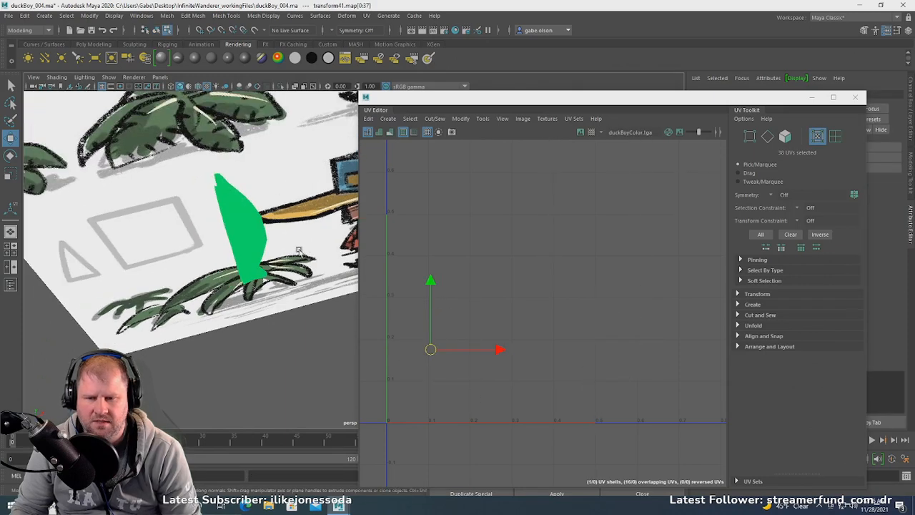
# - Return from component selection to object mode with the whole duck half selected
pyautogui.moveTo(235, 267); pyautogui.dragTo(226, 267, button='right')
pyautogui.keyDown('alt'); pyautogui.moveTo(230, 267); pyautogui.dragTo(242, 237); pyautogui.keyUp('alt')
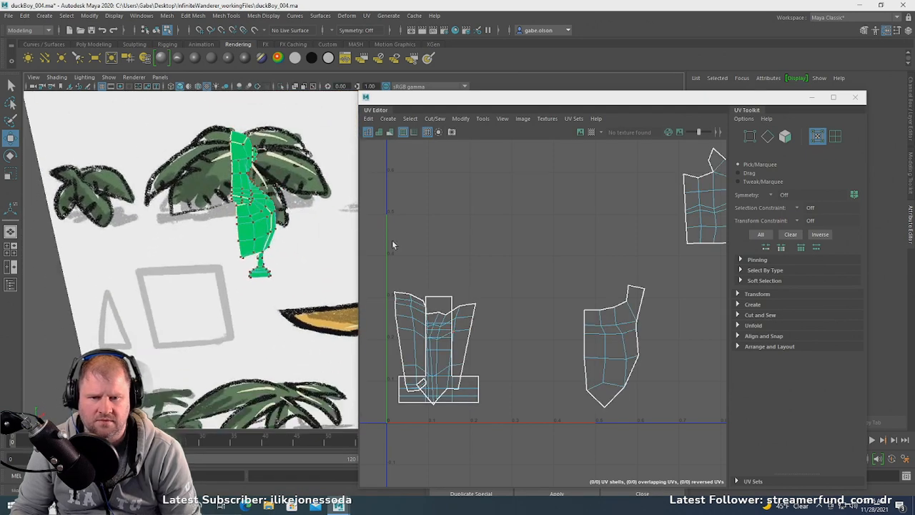
pyautogui.scroll(-5, 500, 250)
pyautogui.keyDown('alt'); pyautogui.moveTo(321, 231); pyautogui.dragTo(254, 229); pyautogui.keyUp('alt')
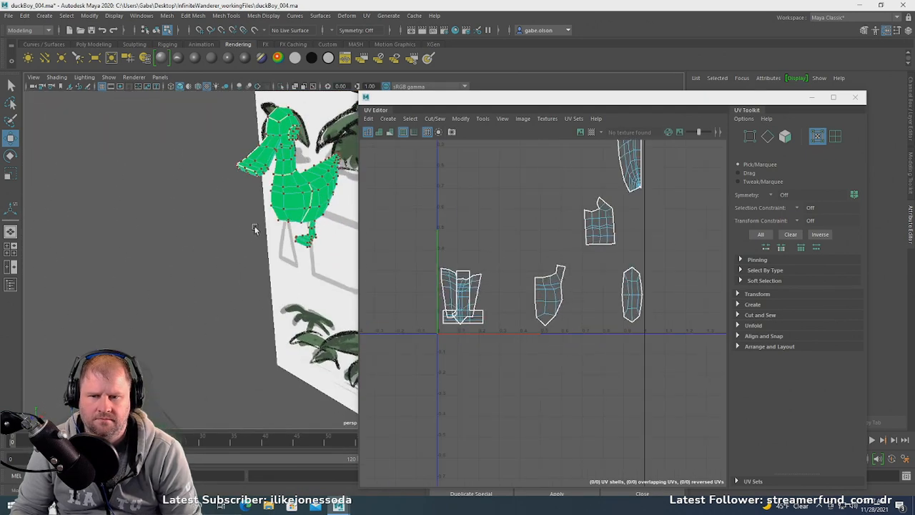
pyautogui.moveTo(286, 200); pyautogui.dragTo(321, 178, button='right')
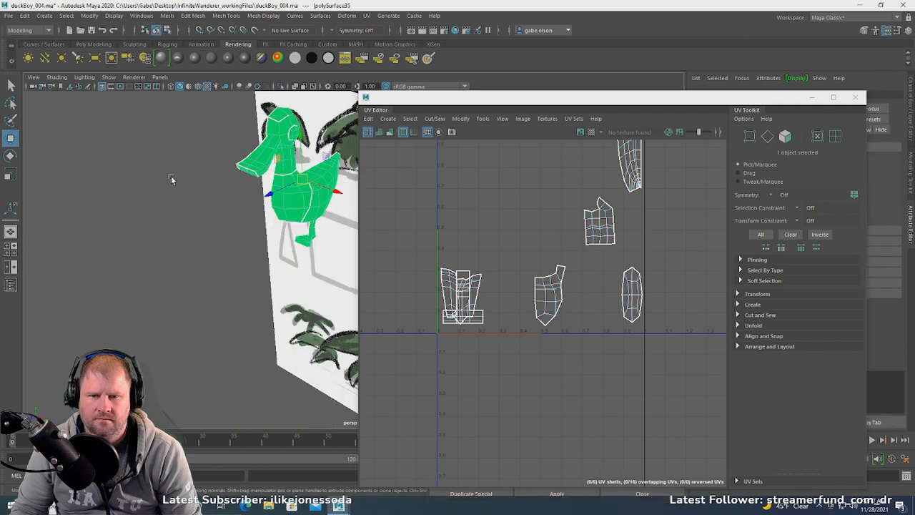
# - Try duplicating the duck half with the current Duplicate Special settings
pyautogui.click(25, 15)
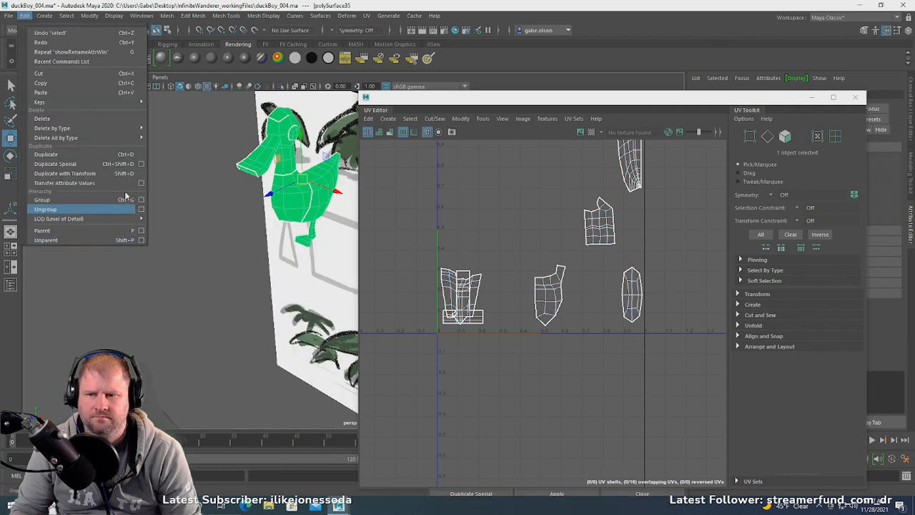
pyautogui.click(96, 168)
pyautogui.keyDown('alt'); pyautogui.moveTo(203, 213); pyautogui.dragTo(239, 238); pyautogui.keyUp('alt')
pyautogui.scroll(3, 308, 231)
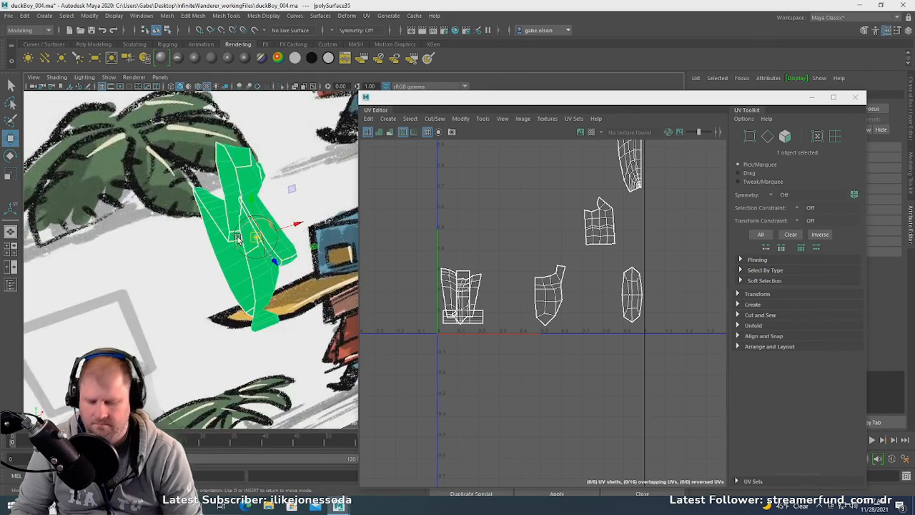
# - Try to snap the duck half's pivot to a centre-edge vertex, and undo the resulting move and pivot changes
pyautogui.press('v')
pyautogui.moveTo(235, 237); pyautogui.dragTo(228, 246, button='middle')
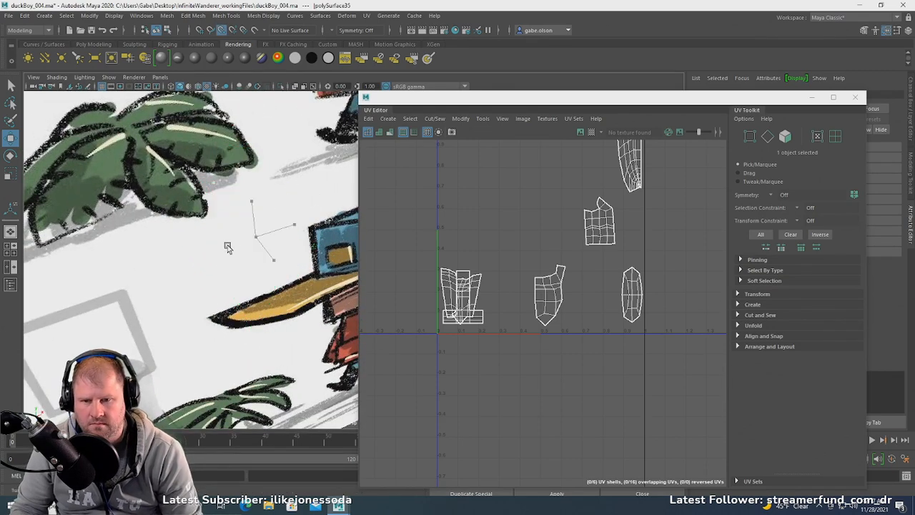
pyautogui.hotkey('ctrl', 'z')
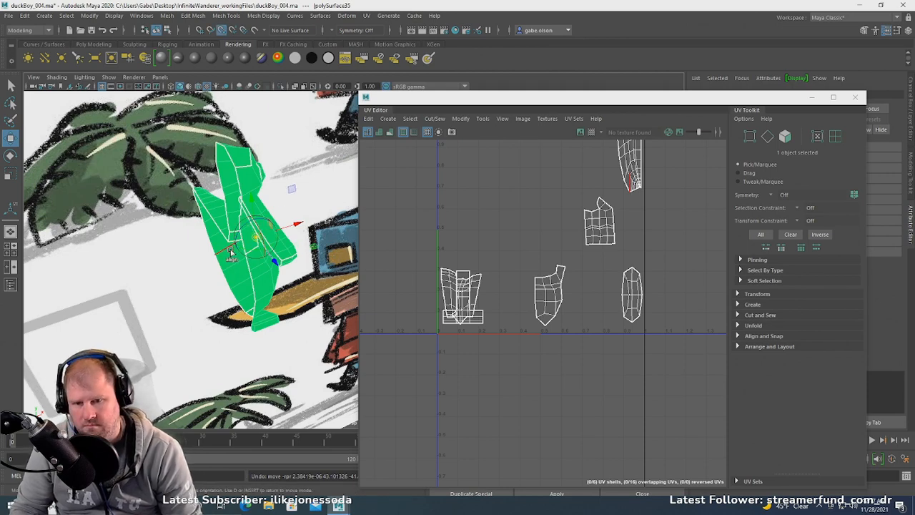
pyautogui.hotkey('ctrl', 'z')
pyautogui.press('d')
pyautogui.hotkey('ctrl', 'z')
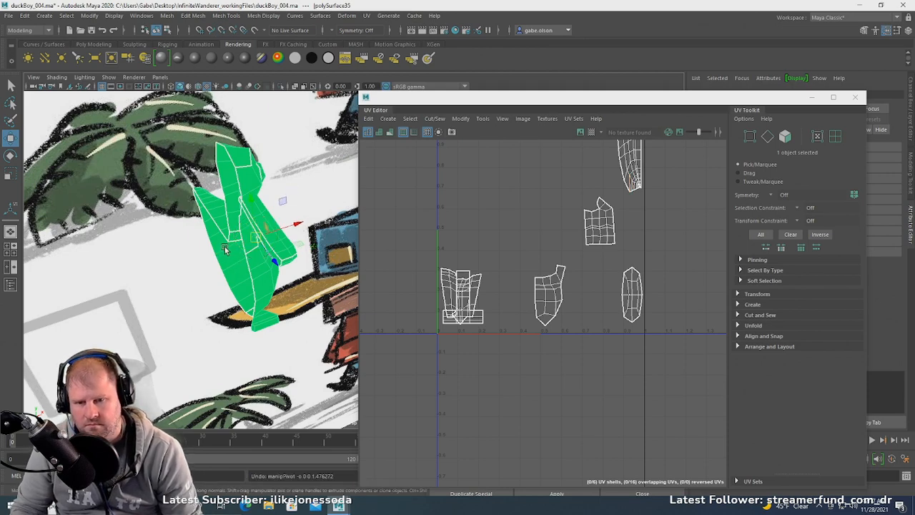
# - Snap the duck half's pivot onto a vertex of its open centre edge
pyautogui.press('d')
pyautogui.press('v')
pyautogui.click(229, 239)
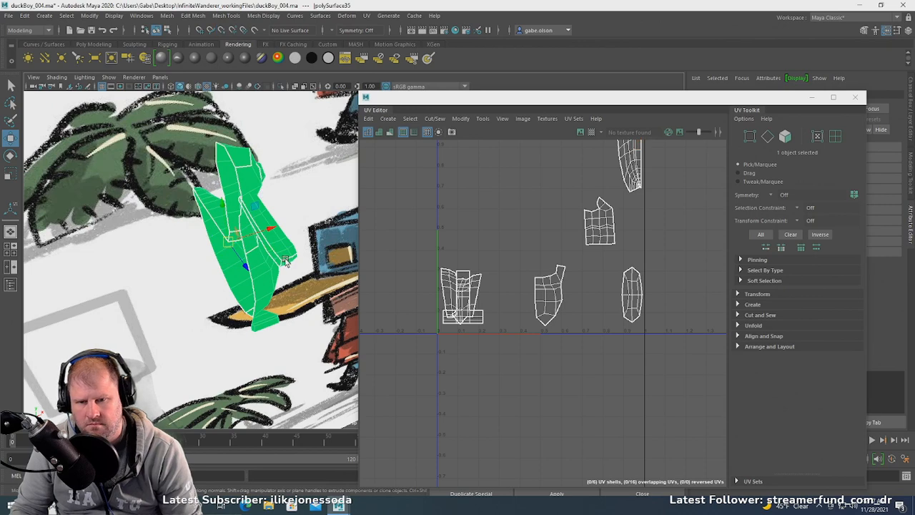
# - Mirror the duck half with Duplicate Special as an instance, using the X scale of -1, about the new pivot
pyautogui.keyDown('alt'); pyautogui.moveTo(284, 257); pyautogui.dragTo(261, 246); pyautogui.keyUp('alt')
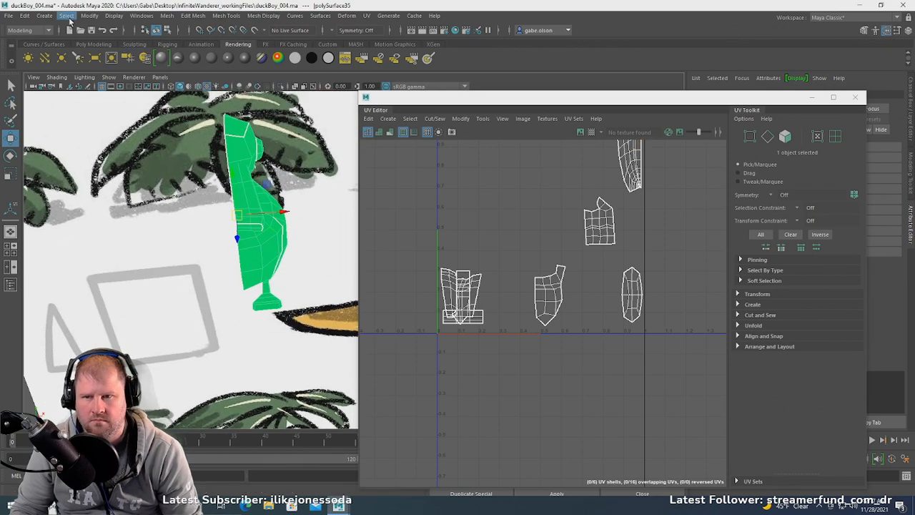
pyautogui.click(25, 15)
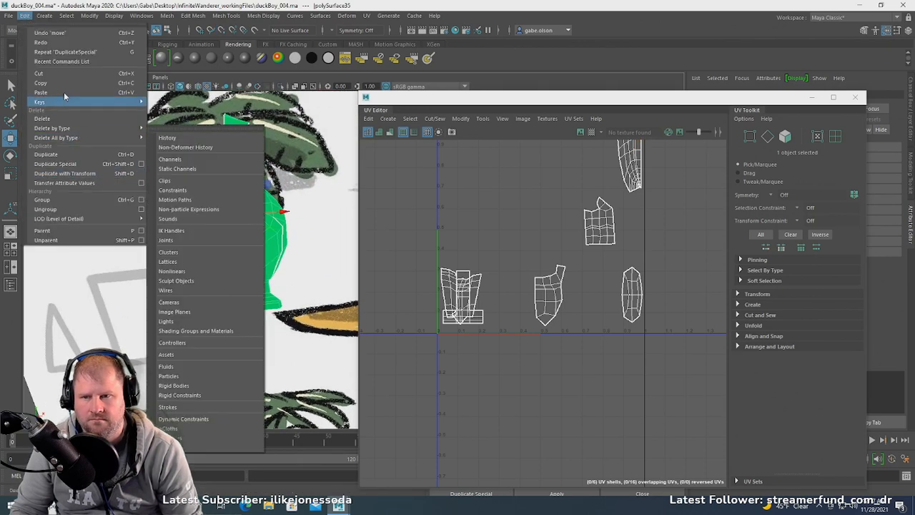
pyautogui.click(67, 164)
pyautogui.keyDown('alt'); pyautogui.moveTo(263, 234); pyautogui.dragTo(279, 221); pyautogui.keyUp('alt')
pyautogui.click(234, 253)
# - Select all faces of the duck's bill and adjust their rotation relative to the head
pyautogui.moveTo(294, 164); pyautogui.dragTo(292, 178, button='right')
pyautogui.doubleClick(289, 173)
pyautogui.keyDown('alt'); pyautogui.moveTo(288, 173); pyautogui.dragTo(305, 202); pyautogui.keyUp('alt')
pyautogui.press('e')
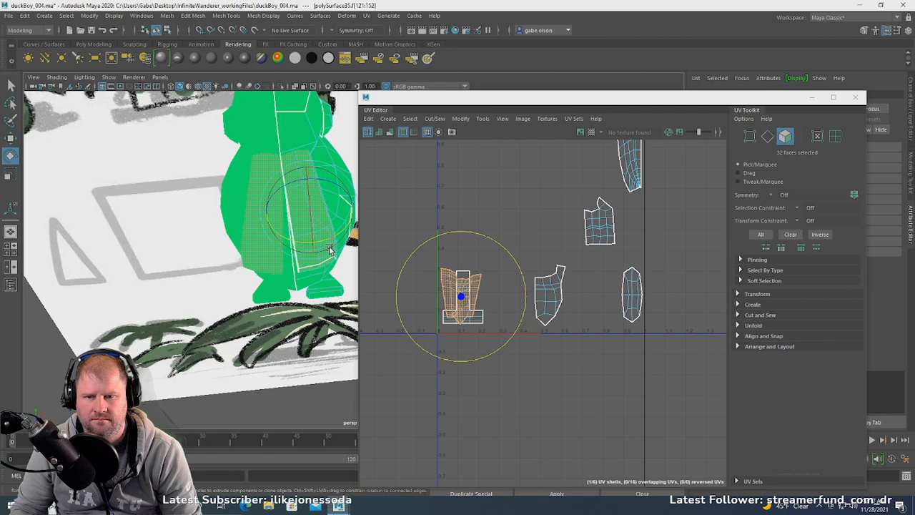
pyautogui.moveTo(327, 248); pyautogui.dragTo(279, 212)
pyautogui.press('w')
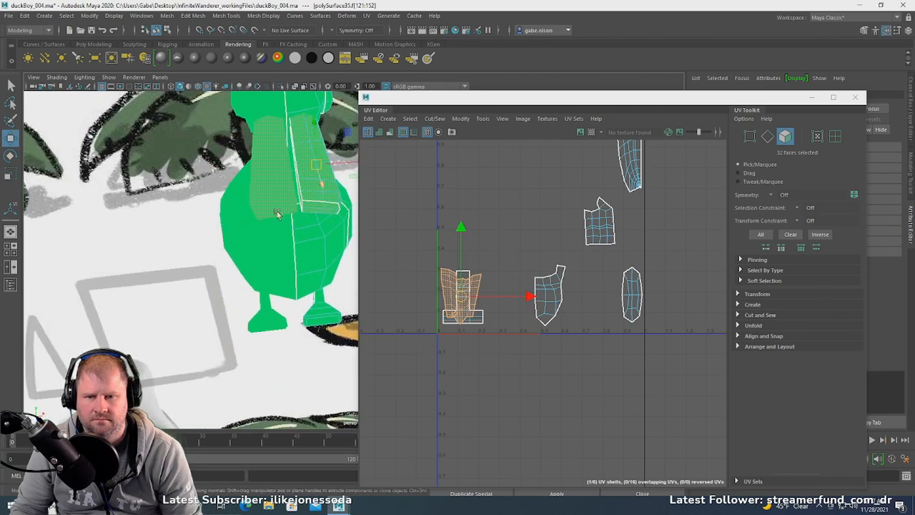
# - Snap the bill faces' pivot to an inner corner vertex and move the bill so both halves meet at the centre line
pyautogui.keyDown('alt'); pyautogui.moveTo(280, 212); pyautogui.dragTo(288, 239, button='middle'); pyautogui.keyUp('alt')
pyautogui.scroll(3, 288, 238)
pyautogui.press('d')
pyautogui.press('v')
pyautogui.click(295, 254)
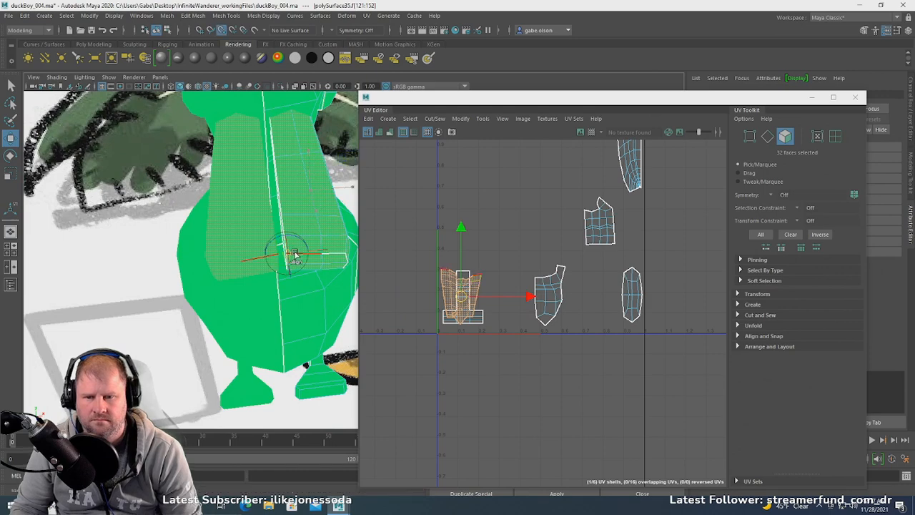
pyautogui.moveTo(293, 255); pyautogui.dragTo(316, 250)
pyautogui.press('v')
pyautogui.moveTo(327, 252); pyautogui.dragTo(299, 241)
# - Return to object mode, check the bill from several angles, and reselect the original duck half
pyautogui.press('F8')
pyautogui.keyDown('alt'); pyautogui.moveTo(189, 234); pyautogui.dragTo(227, 190); pyautogui.keyUp('alt')
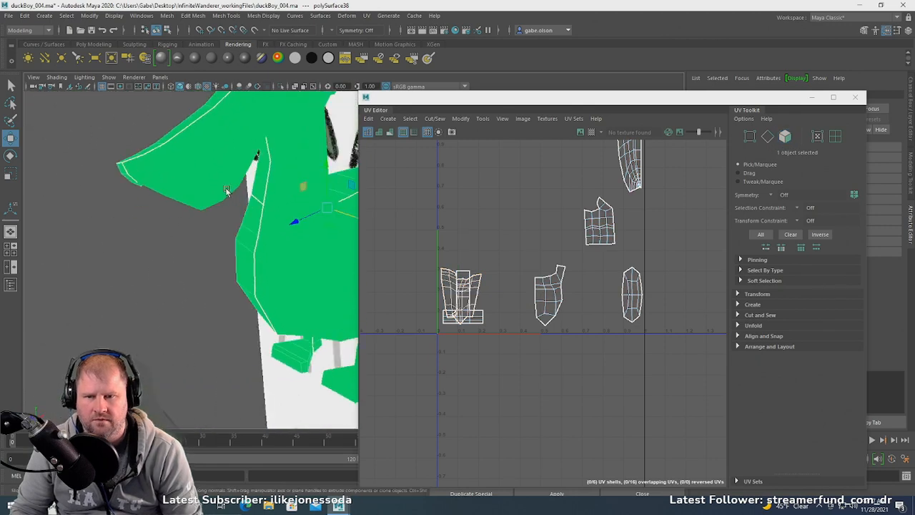
pyautogui.scroll(-5, 227, 191)
pyautogui.click(248, 256)
pyautogui.keyDown('alt'); pyautogui.moveTo(248, 255); pyautogui.dragTo(299, 235); pyautogui.keyUp('alt')
pyautogui.click(294, 220)
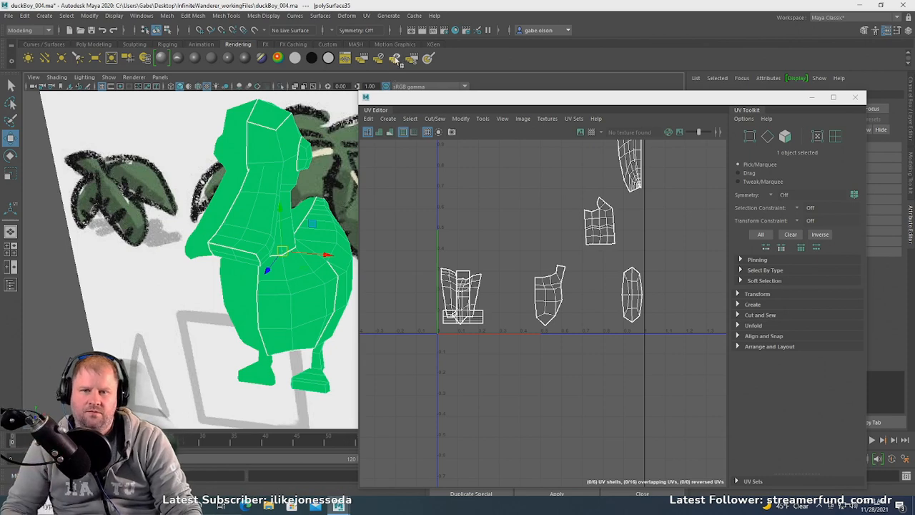
# - Move the UV Editor off the attributes area and save the duckBoy_004 scene
pyautogui.moveTo(506, 95); pyautogui.dragTo(476, 123)
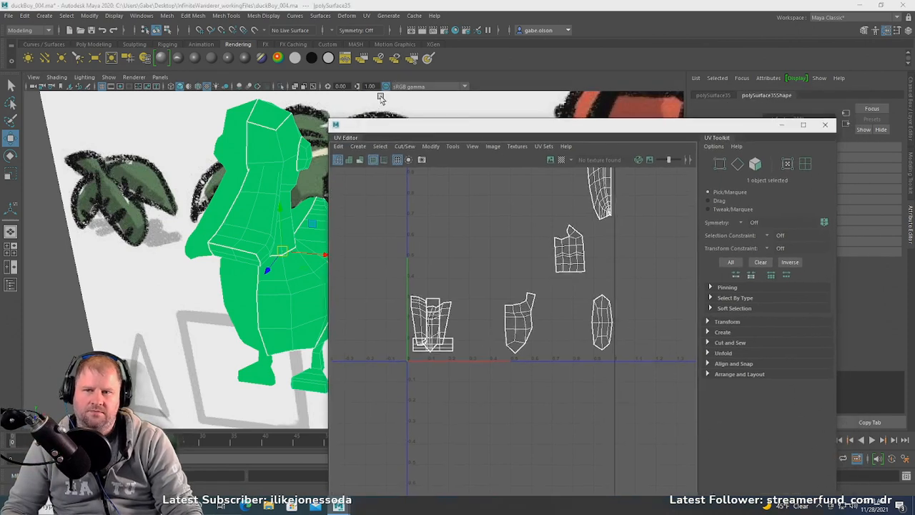
pyautogui.click(8, 15)
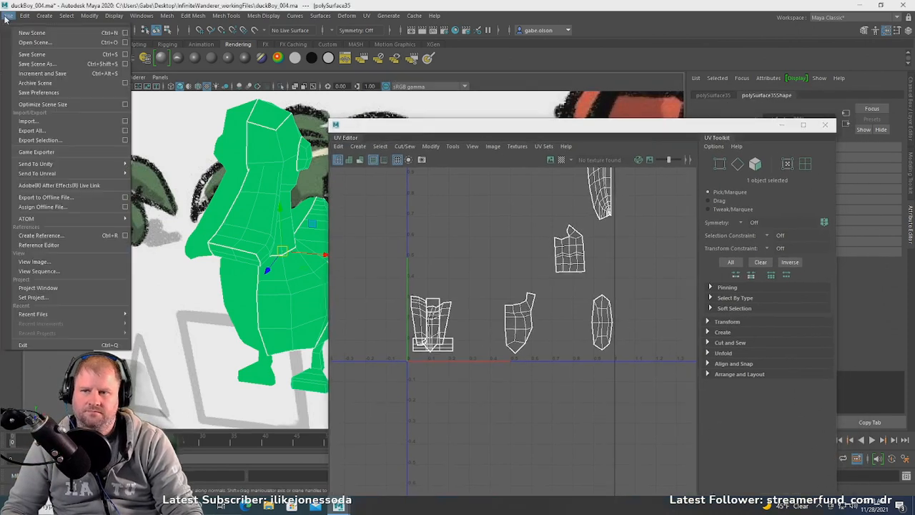
pyautogui.click(66, 55)
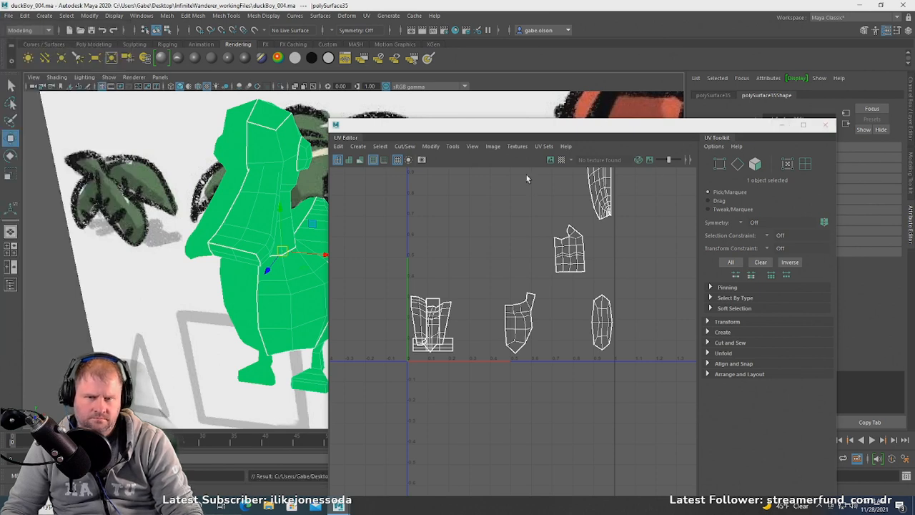
pyautogui.click(493, 146)
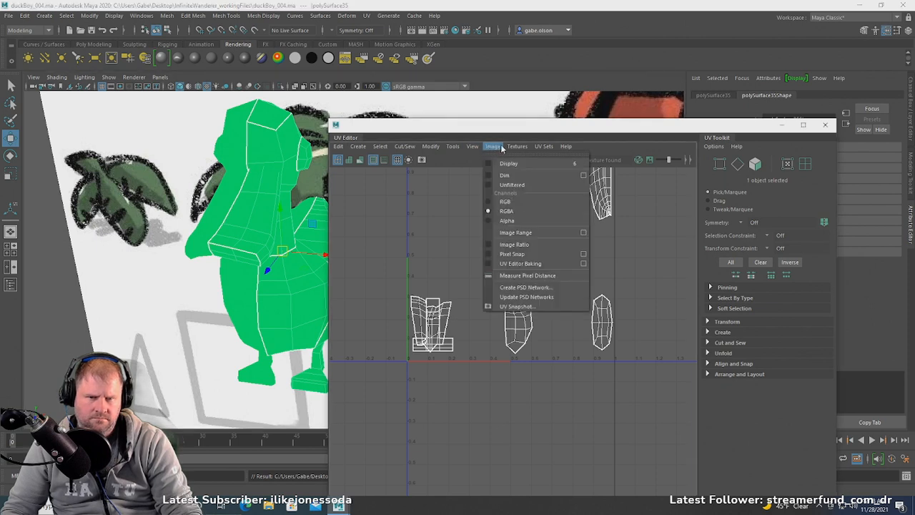
pyautogui.click(517, 147)
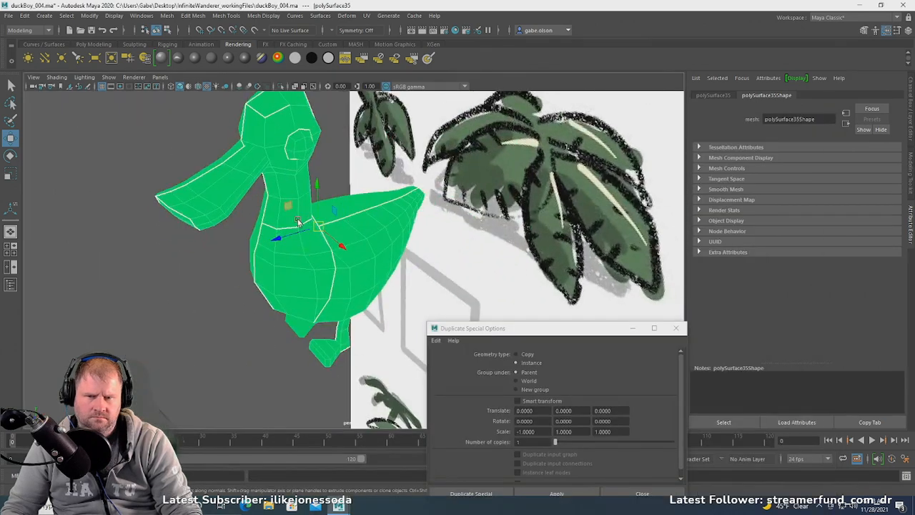
# - Reselect the original duck half, undo its last move, and close the Duplicate Special options
pyautogui.moveTo(298, 220); pyautogui.dragTo(330, 204, button='right')
pyautogui.click(205, 246)
pyautogui.click(327, 255)
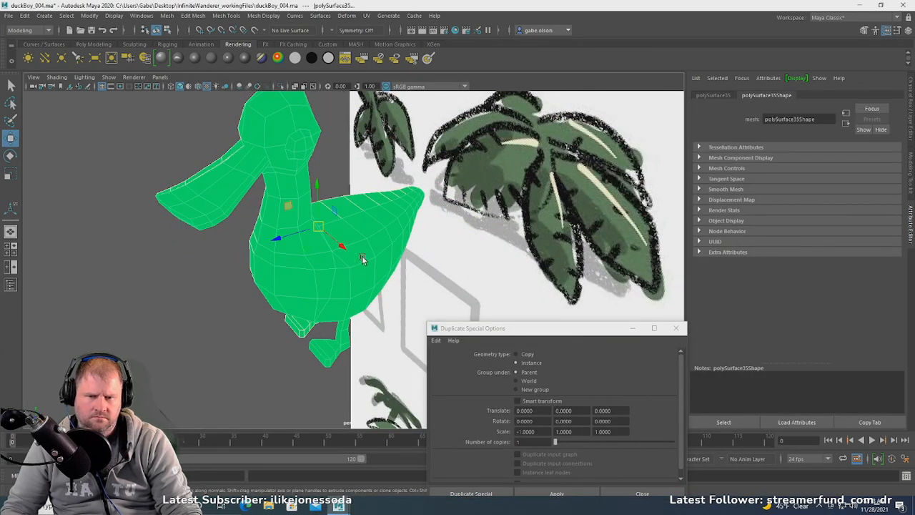
pyautogui.keyDown('alt'); pyautogui.moveTo(364, 260); pyautogui.dragTo(311, 289); pyautogui.keyUp('alt')
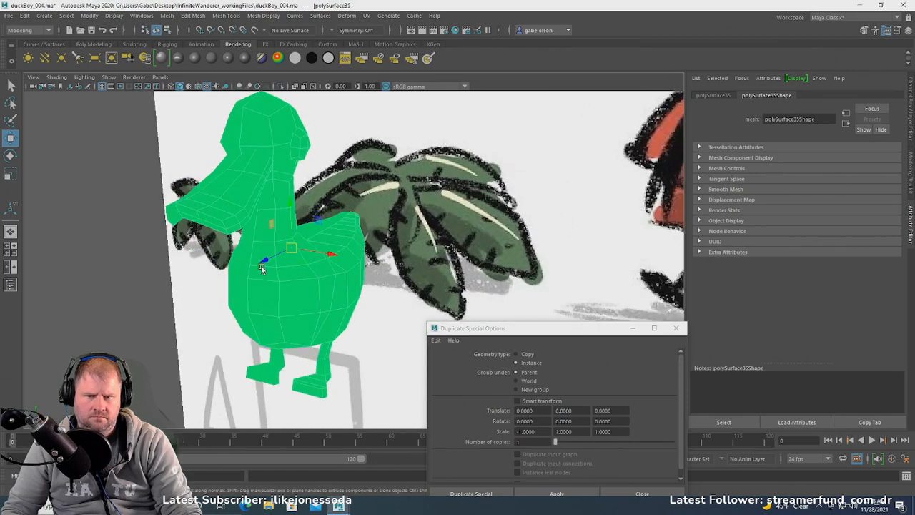
pyautogui.hotkey('ctrl', 'shift', 'd')
pyautogui.hotkey('ctrl', 'z')
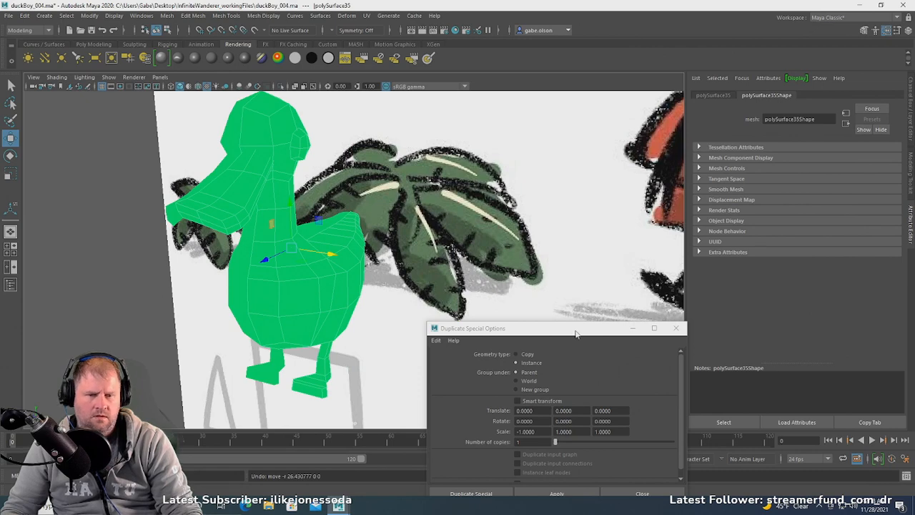
pyautogui.moveTo(591, 336); pyautogui.dragTo(567, 254)
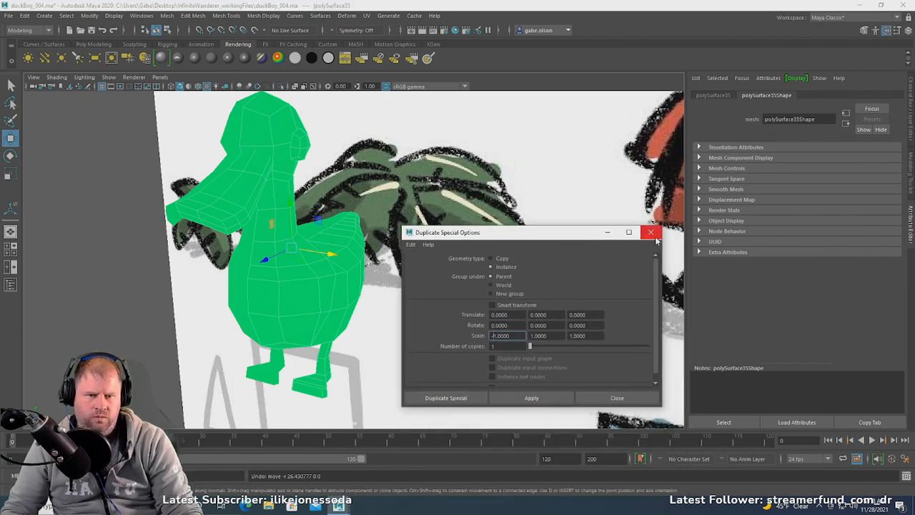
pyautogui.click(652, 243)
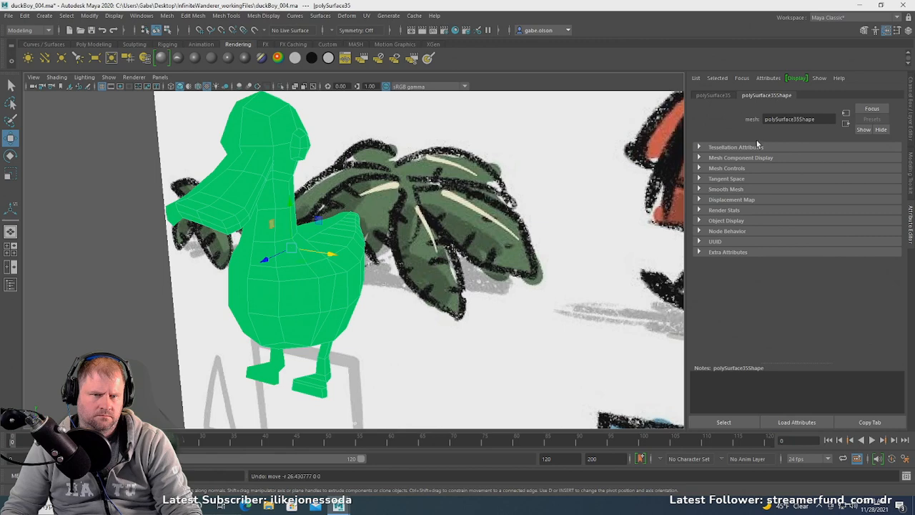
# - Examine the duck half's Render Stats and Object Display attributes and the available rendering editors for material settings
pyautogui.click(700, 210)
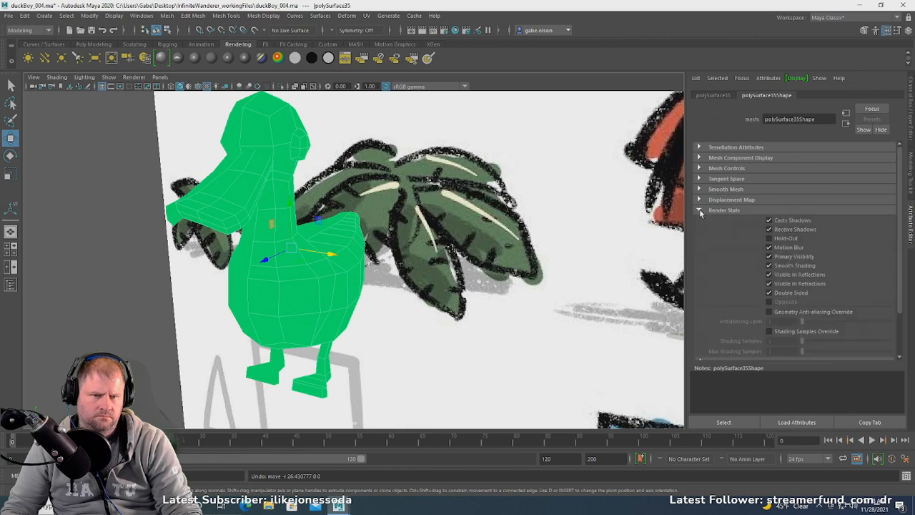
pyautogui.click(700, 210)
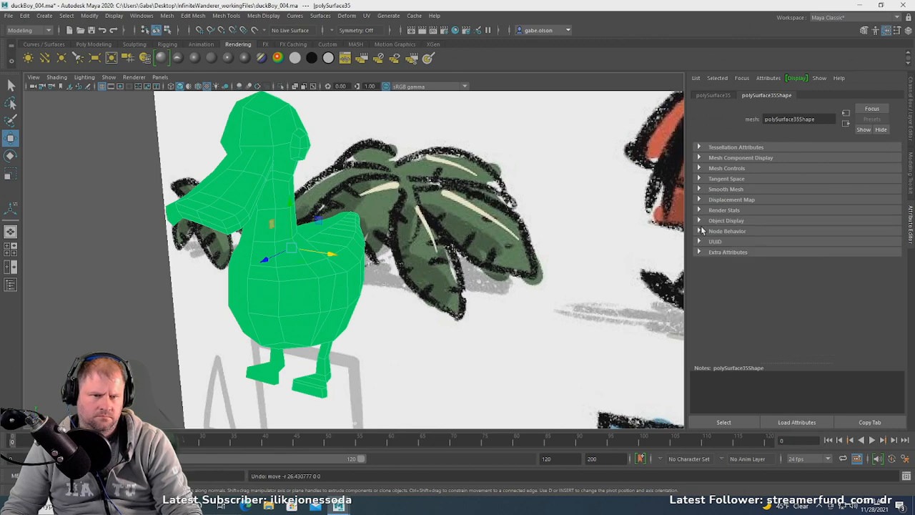
pyautogui.click(700, 221)
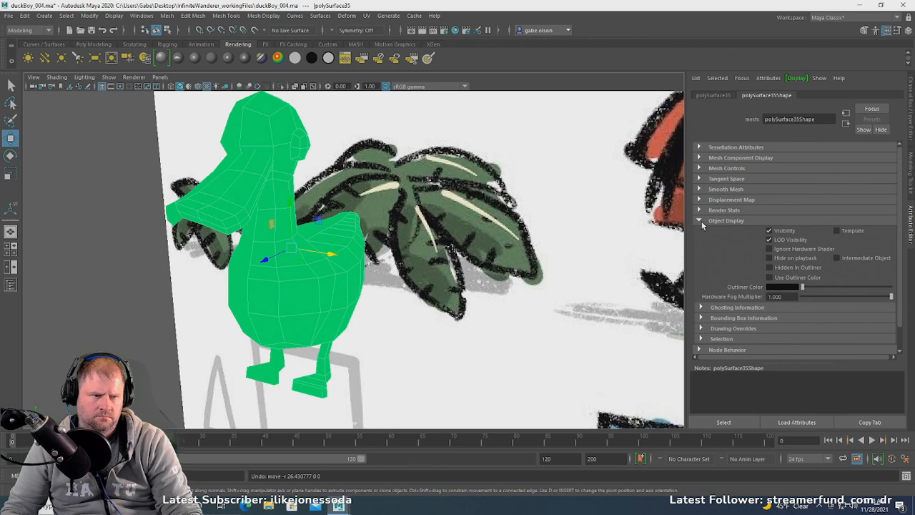
pyautogui.click(700, 221)
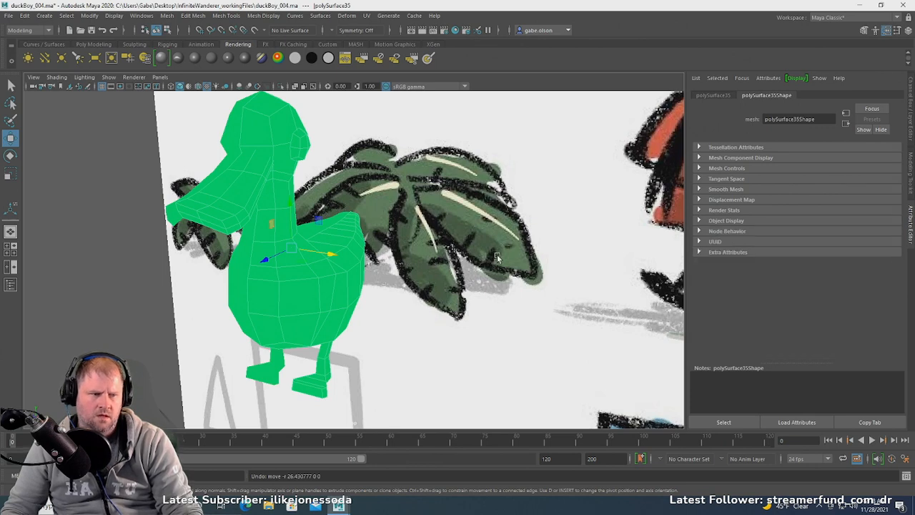
pyautogui.keyDown('alt'); pyautogui.moveTo(467, 243); pyautogui.dragTo(356, 233); pyautogui.keyUp('alt')
pyautogui.press('w')
pyautogui.click(137, 17)
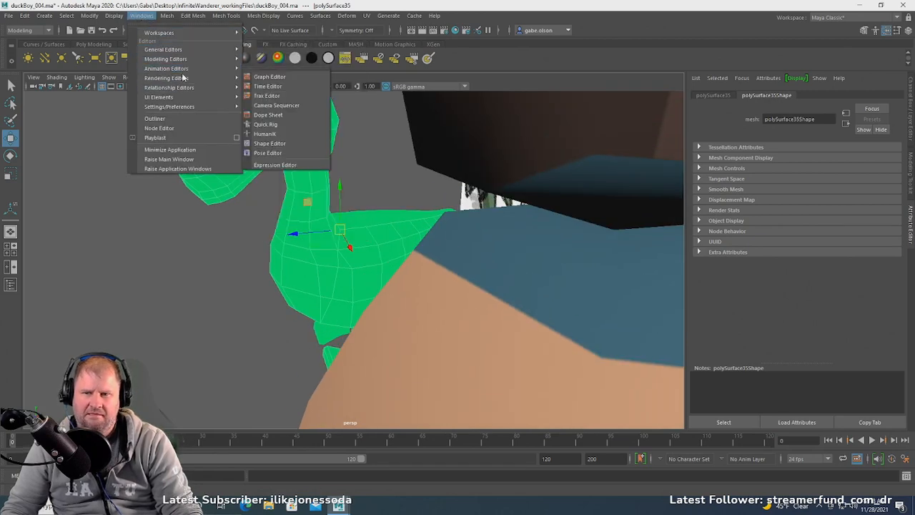
pyautogui.moveTo(184, 77)
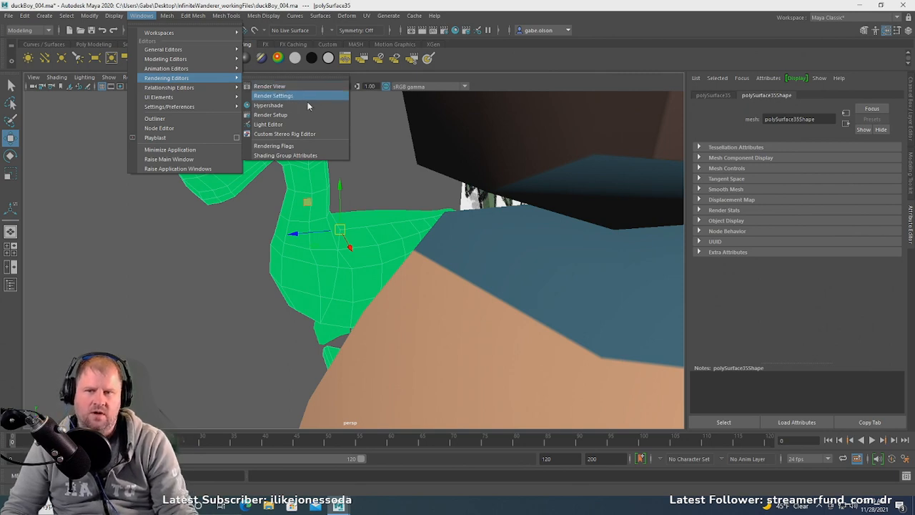
pyautogui.keyDown('alt'); pyautogui.moveTo(201, 257); pyautogui.dragTo(220, 255); pyautogui.keyUp('alt')
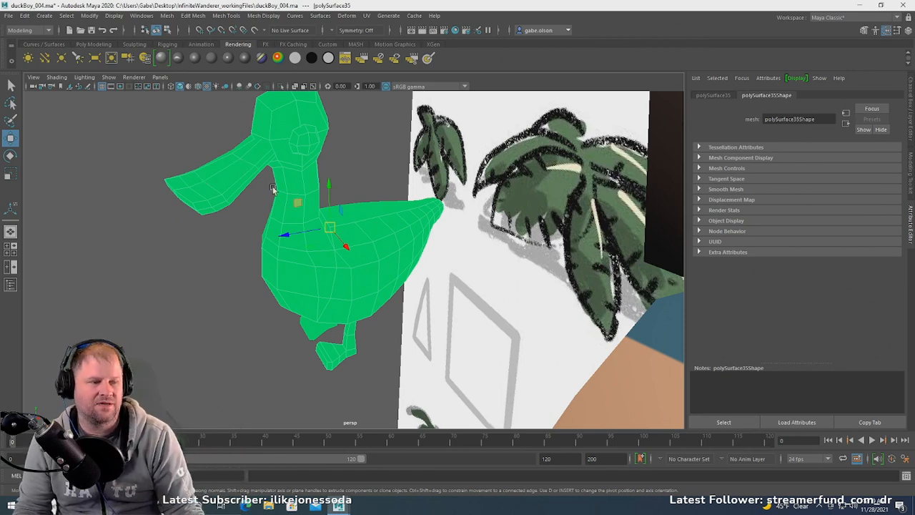
pyautogui.keyDown('alt'); pyautogui.moveTo(196, 244); pyautogui.dragTo(277, 252); pyautogui.keyUp('alt')
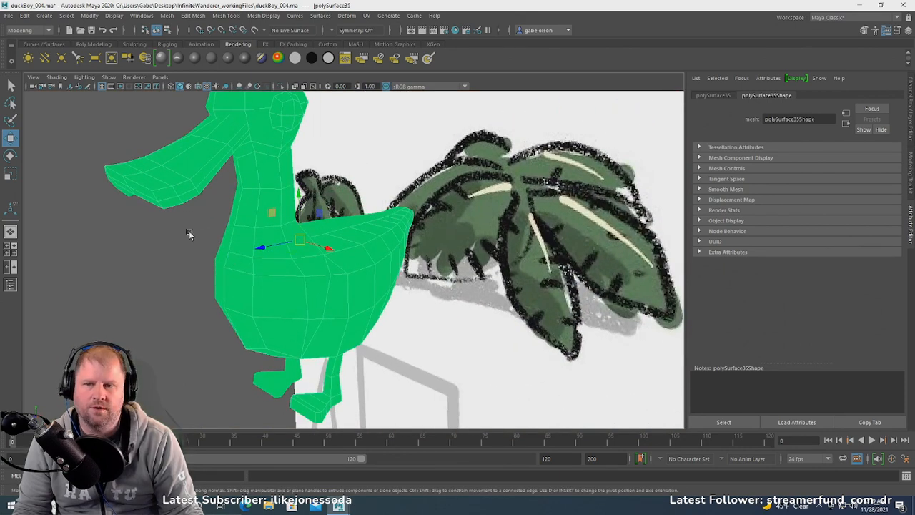
pyautogui.keyDown('alt'); pyautogui.moveTo(190, 233); pyautogui.dragTo(213, 251); pyautogui.keyUp('alt')
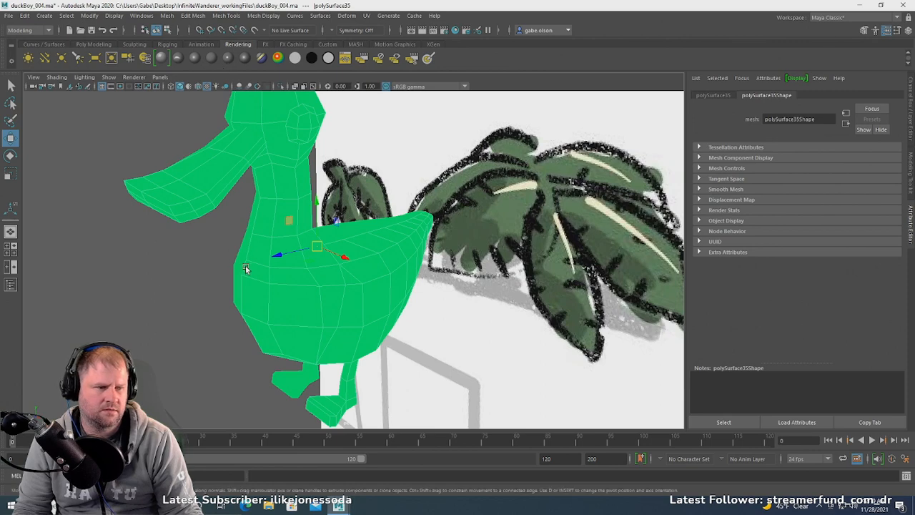
# - Assign a new Lambert material to the selected duck half
pyautogui.rightClick(279, 280)
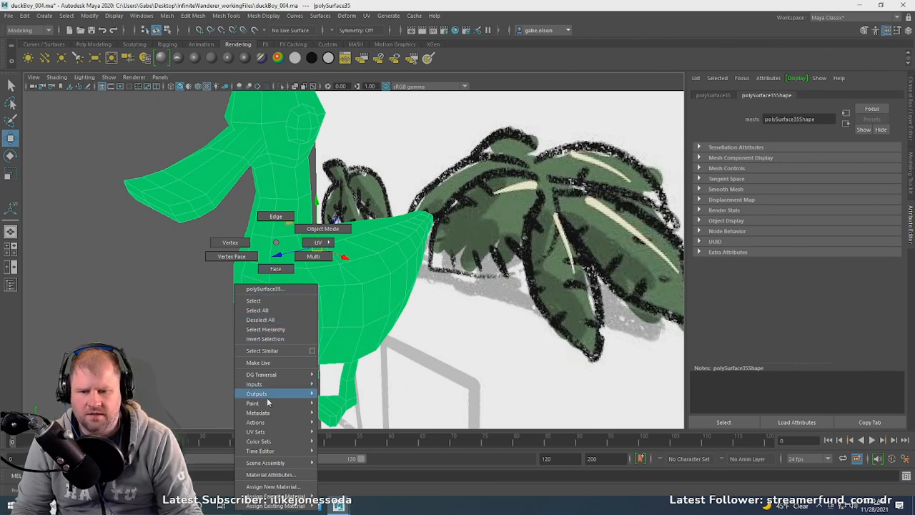
pyautogui.click(273, 486)
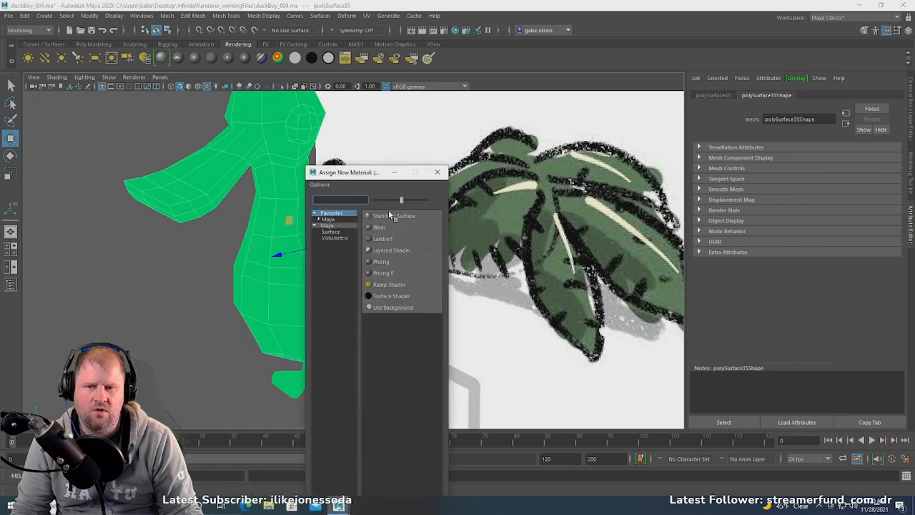
pyautogui.moveTo(338, 174); pyautogui.dragTo(422, 92)
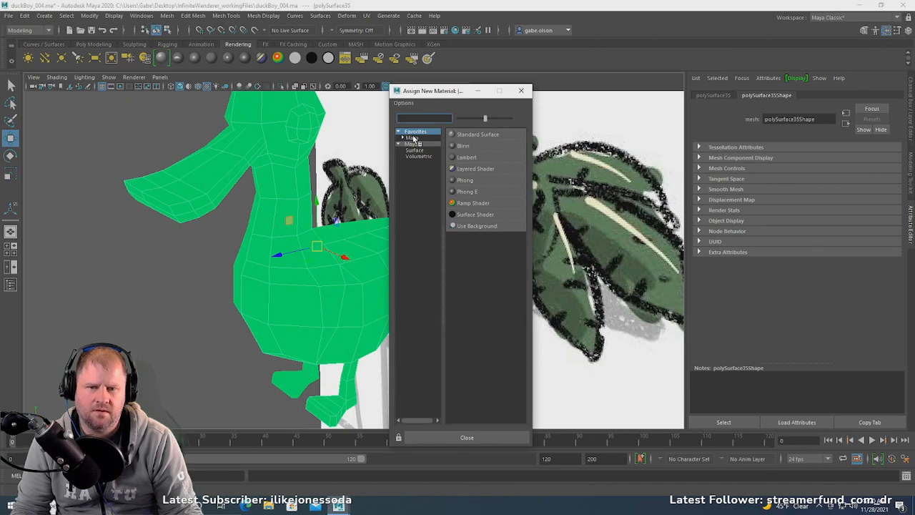
pyautogui.click(414, 145)
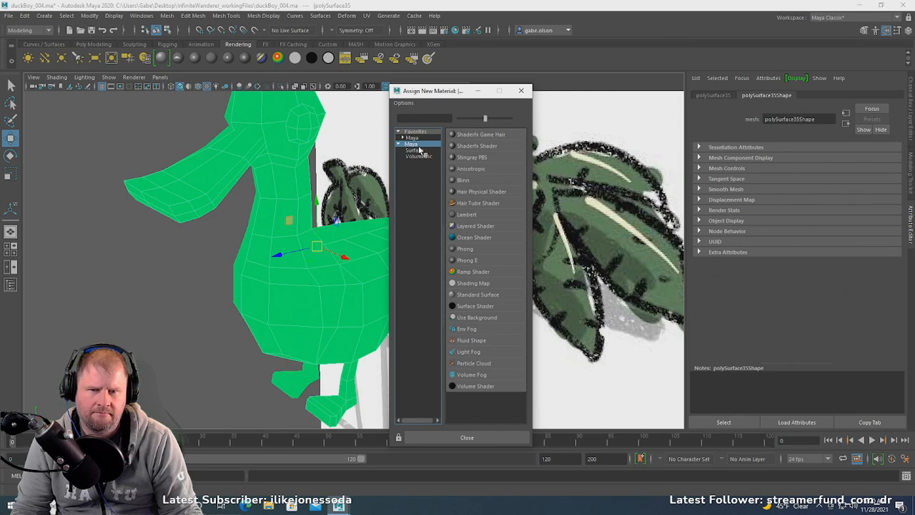
pyautogui.click(413, 138)
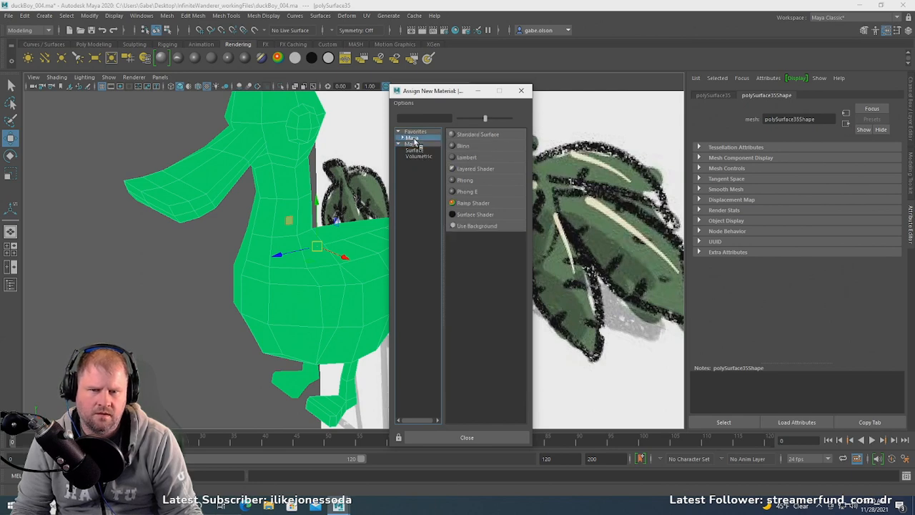
pyautogui.click(465, 157)
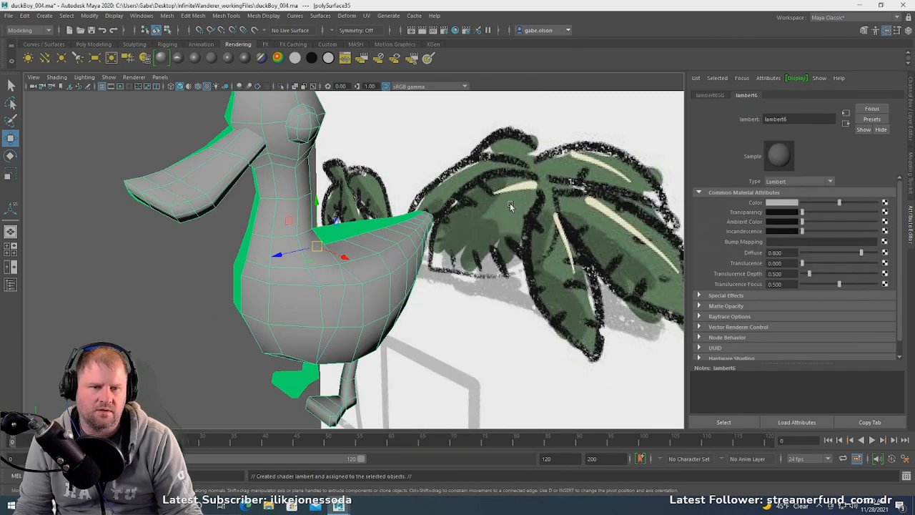
pyautogui.scroll(-2, 510, 203)
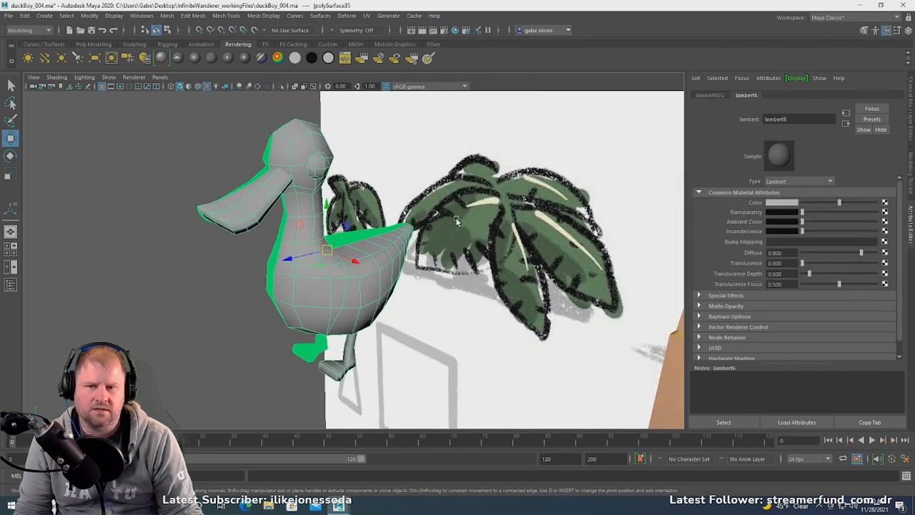
# - Connect a file texture to the color of the duck's Lambert material and load duckBoyColor.tga as its image
pyautogui.click(276, 252)
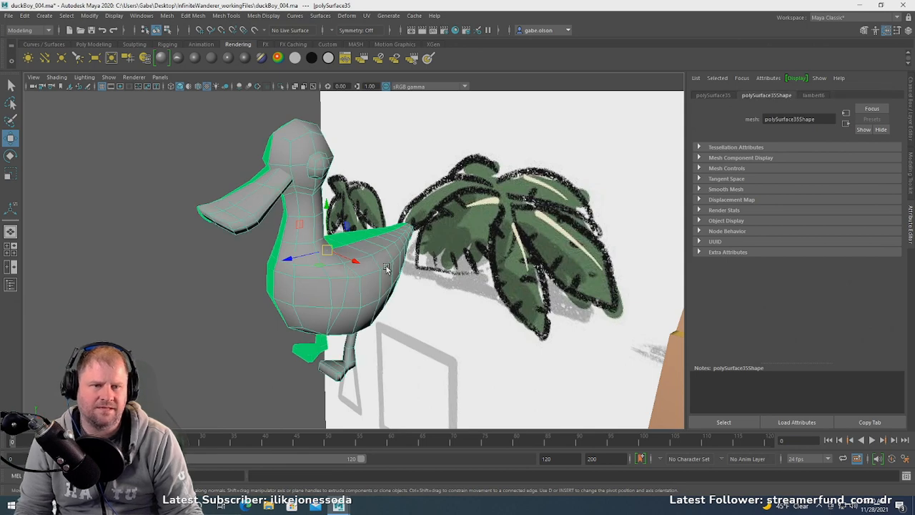
pyautogui.click(815, 95)
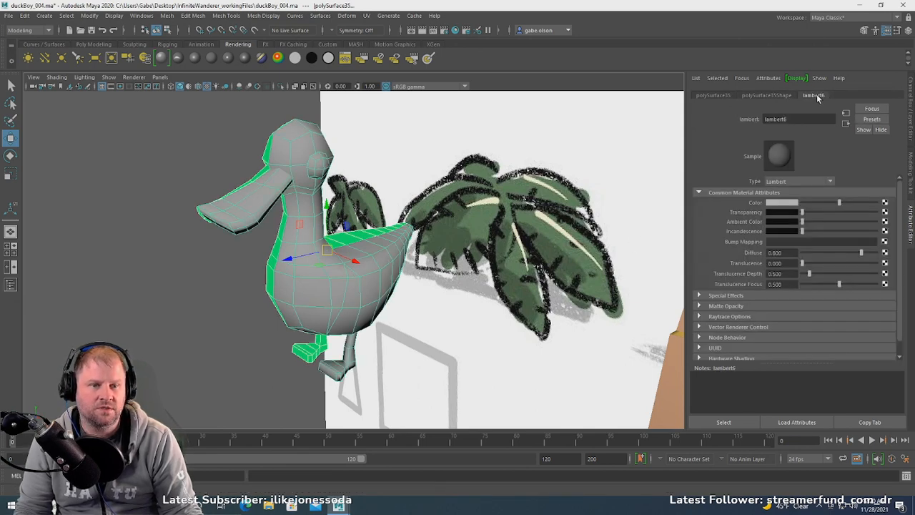
pyautogui.click(885, 203)
pyautogui.click(430, 251)
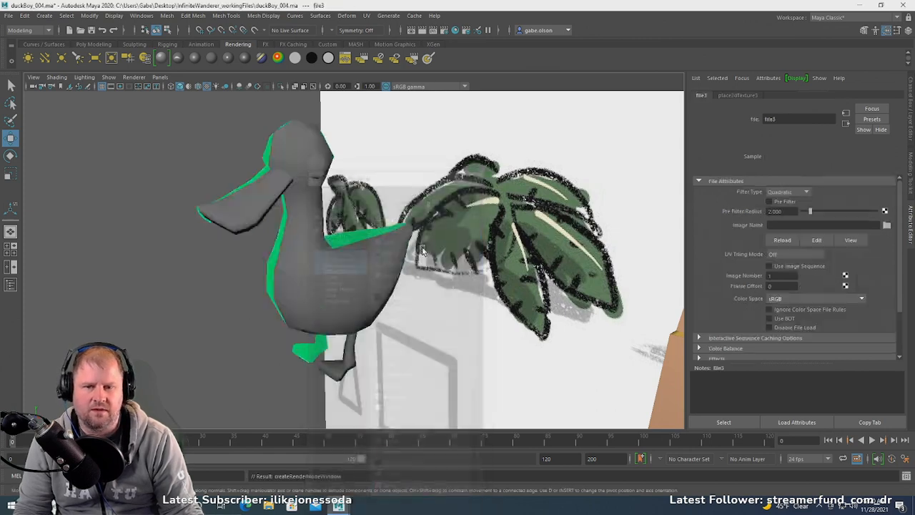
pyautogui.click(887, 226)
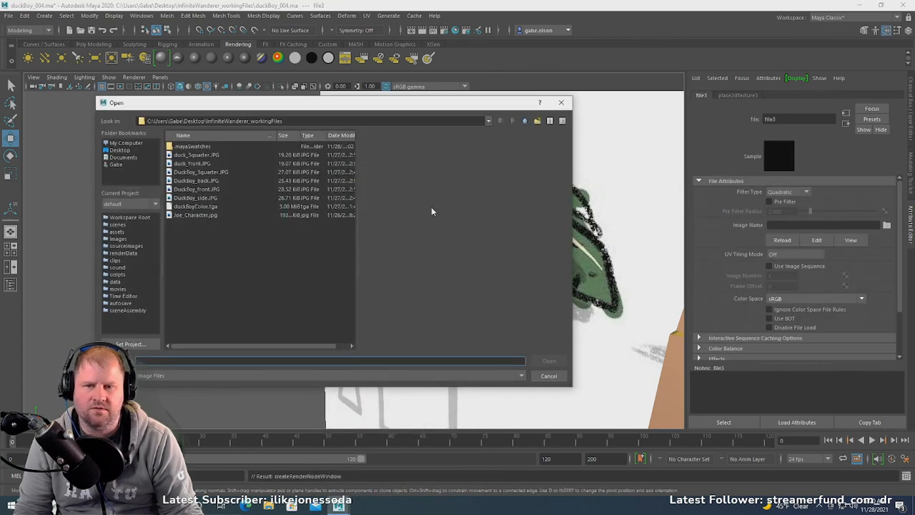
pyautogui.click(196, 207)
pyautogui.click(545, 360)
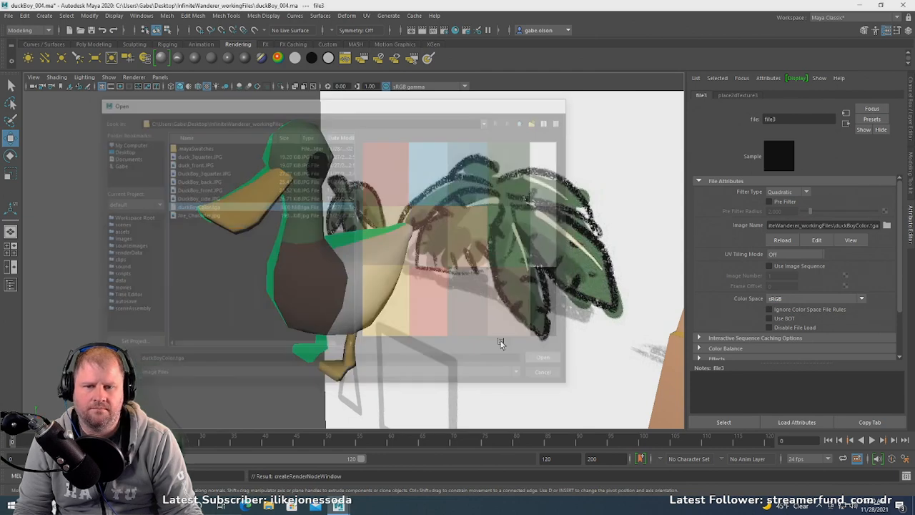
# - Delete the untextured mirrored half of the duck
pyautogui.keyDown('alt'); pyautogui.moveTo(222, 274); pyautogui.dragTo(266, 278); pyautogui.keyUp('alt')
pyautogui.click(265, 279)
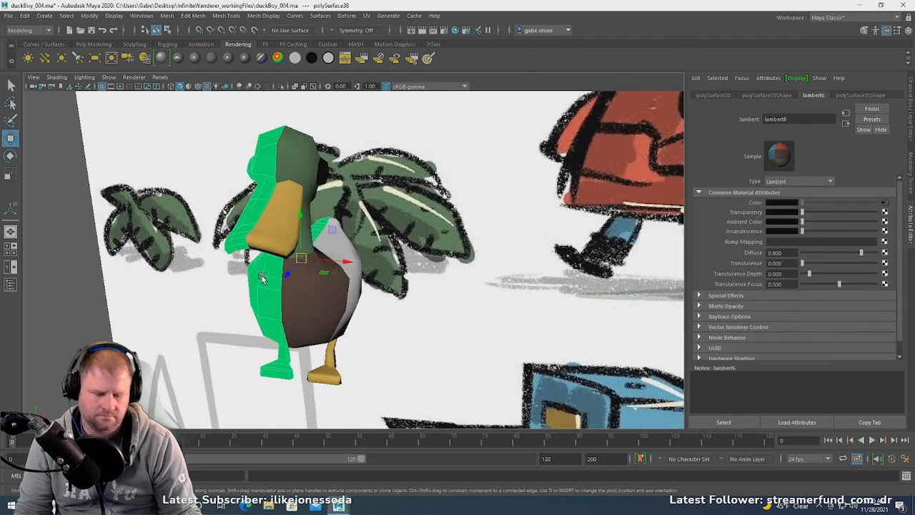
pyautogui.click(603, 203)
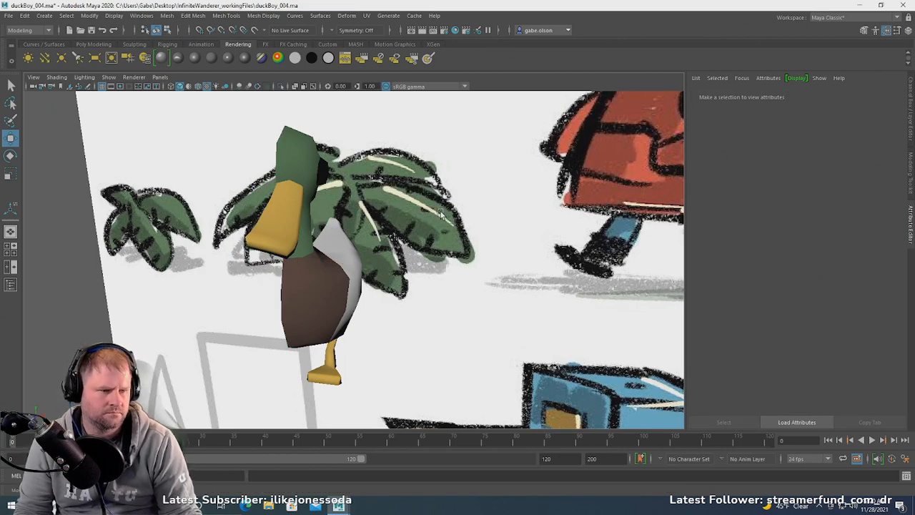
# - Duplicate the textured duck half as a mirrored instance with an X scale of -1
pyautogui.keyDown('alt'); pyautogui.moveTo(447, 212); pyautogui.dragTo(404, 213); pyautogui.keyUp('alt')
pyautogui.click(369, 252)
pyautogui.keyDown('alt'); pyautogui.moveTo(370, 253); pyautogui.dragTo(354, 277); pyautogui.keyUp('alt')
pyautogui.keyDown('alt'); pyautogui.moveTo(308, 298); pyautogui.dragTo(320, 292); pyautogui.keyUp('alt')
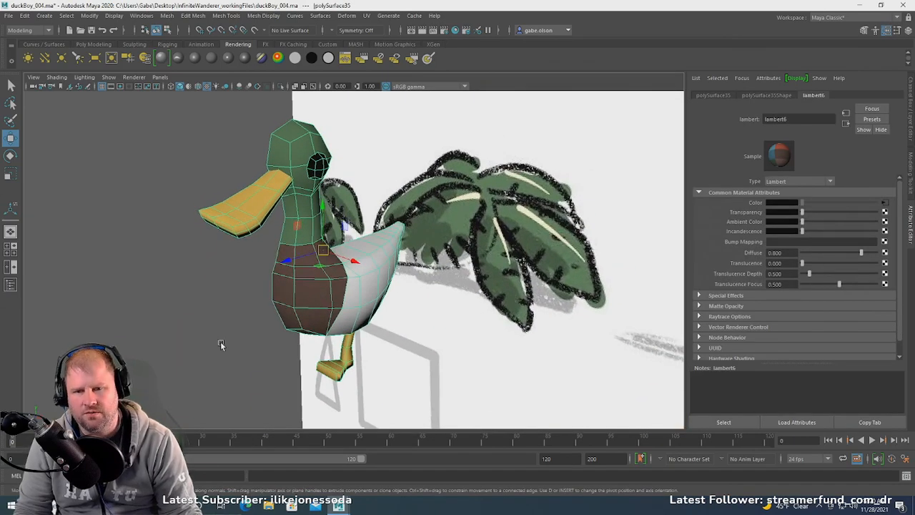
pyautogui.moveTo(221, 346)
pyautogui.keyDown('alt'); pyautogui.mouseDown()
pyautogui.moveTo(218, 334)
pyautogui.moveTo(229, 352)
pyautogui.mouseUp(); pyautogui.keyUp('alt')
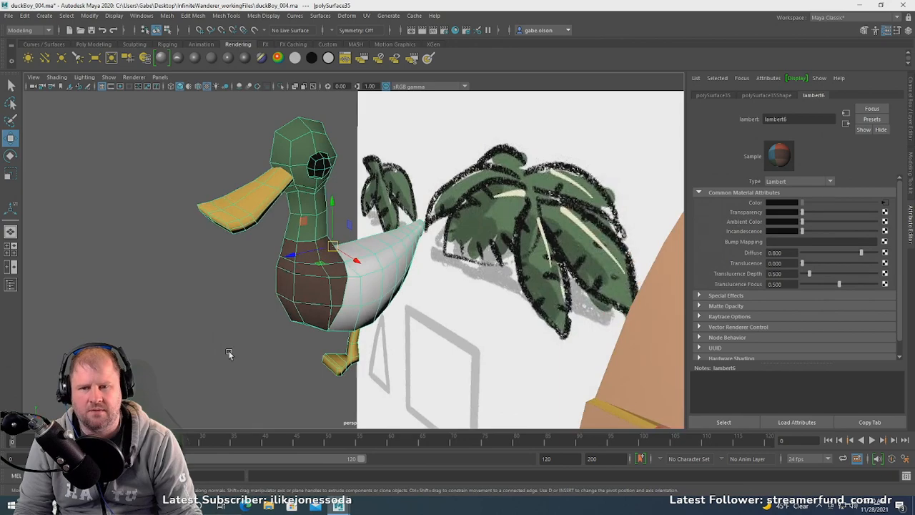
pyautogui.click(19, 17)
pyautogui.click(57, 171)
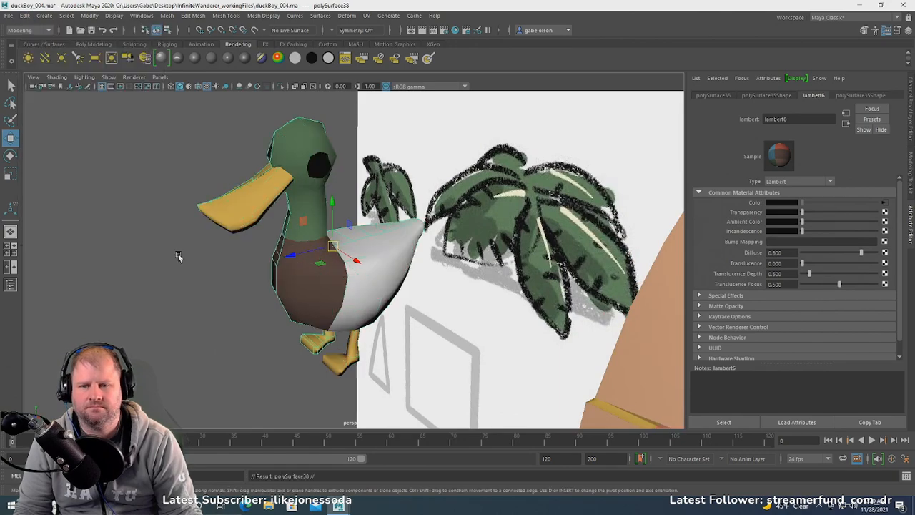
# - Enter vertex editing on the original duck half and select a vertex on the open seam along the top of the bill
pyautogui.keyDown('alt'); pyautogui.moveTo(178, 258); pyautogui.dragTo(250, 306); pyautogui.keyUp('alt')
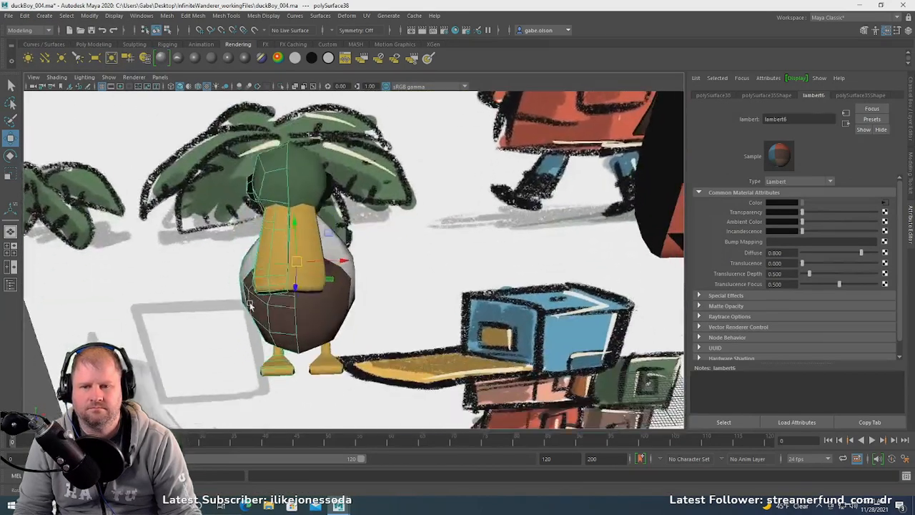
pyautogui.keyDown('alt'); pyautogui.moveTo(251, 306); pyautogui.dragTo(465, 334, button='right'); pyautogui.keyUp('alt')
pyautogui.click(194, 226)
pyautogui.keyDown('alt'); pyautogui.moveTo(210, 223); pyautogui.dragTo(298, 219, button='middle'); pyautogui.keyUp('alt')
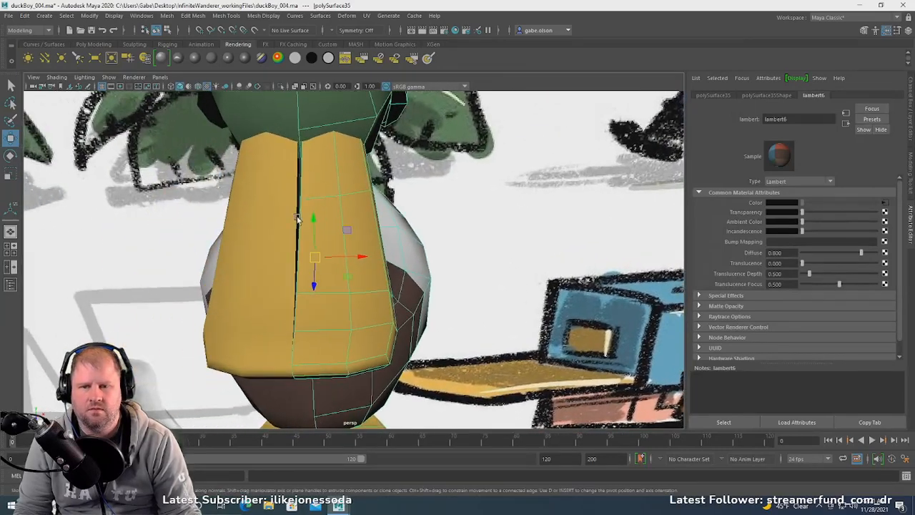
pyautogui.keyDown('alt'); pyautogui.moveTo(297, 219); pyautogui.dragTo(263, 209, button='right'); pyautogui.keyUp('alt')
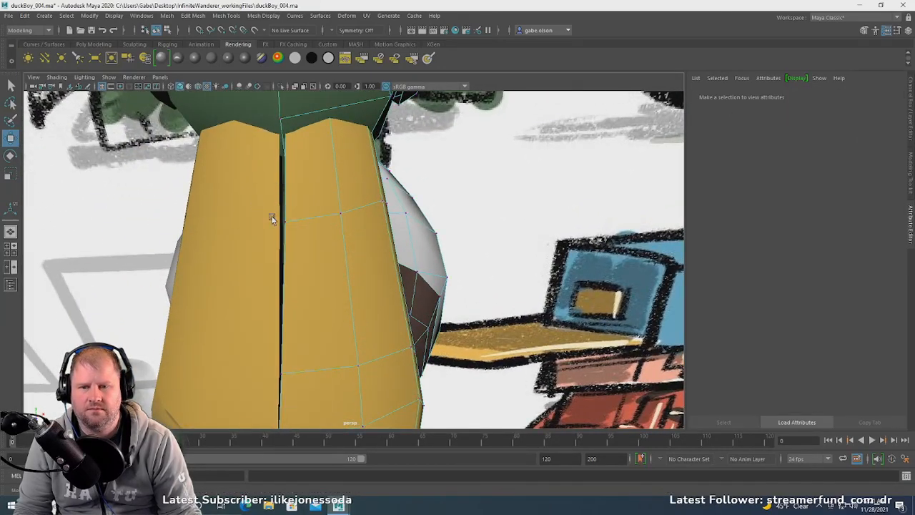
pyautogui.click(285, 219)
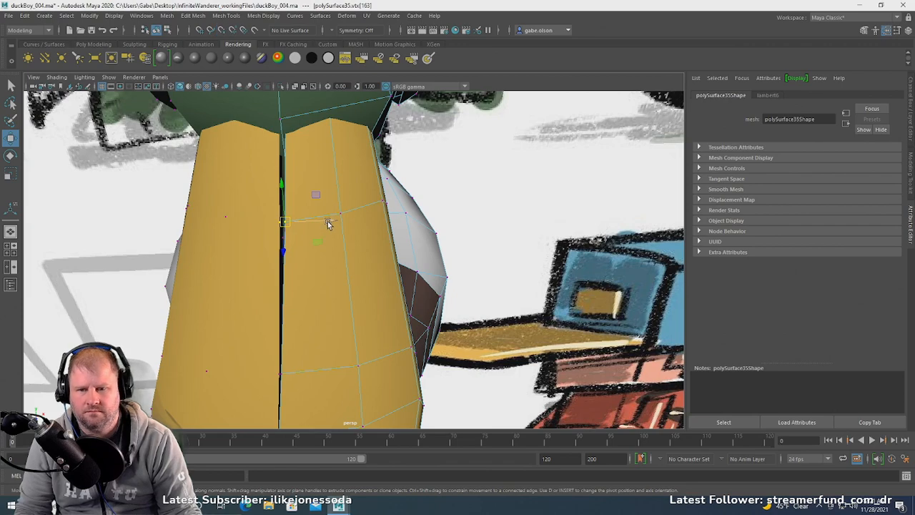
pyautogui.keyDown('alt'); pyautogui.moveTo(329, 221); pyautogui.dragTo(300, 227); pyautogui.keyUp('alt')
pyautogui.rightClick(277, 190)
pyautogui.click(278, 198)
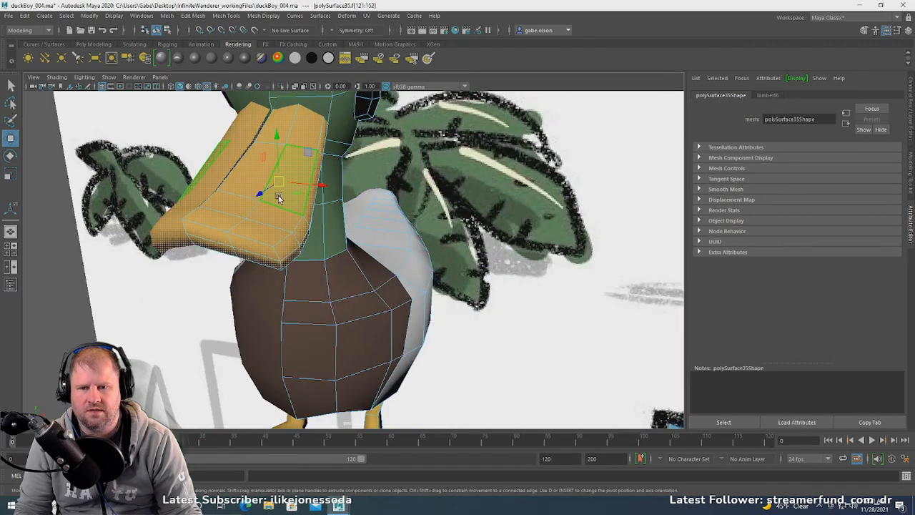
pyautogui.keyDown('alt'); pyautogui.moveTo(276, 196); pyautogui.dragTo(266, 256); pyautogui.keyUp('alt')
pyautogui.hotkey('ctrl', '1')
pyautogui.click(409, 238)
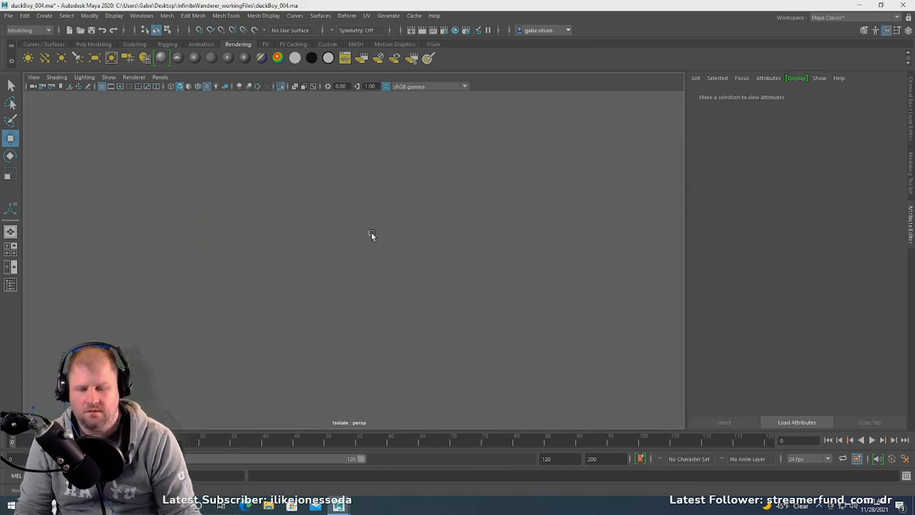
pyautogui.hotkey('ctrl', '1')
# - Return to vertex selection and snap the seam vertex toward the bill's tip onto the duck's center line
pyautogui.scroll(3, 398, 250)
pyautogui.keyDown('alt'); pyautogui.moveTo(336, 219); pyautogui.dragTo(479, 222); pyautogui.keyUp('alt')
pyautogui.keyDown('alt'); pyautogui.moveTo(372, 300); pyautogui.dragTo(398, 243, button='middle'); pyautogui.keyUp('alt')
pyautogui.scroll(5, 398, 243)
pyautogui.keyDown('alt'); pyautogui.moveTo(384, 227); pyautogui.dragTo(367, 214); pyautogui.keyUp('alt')
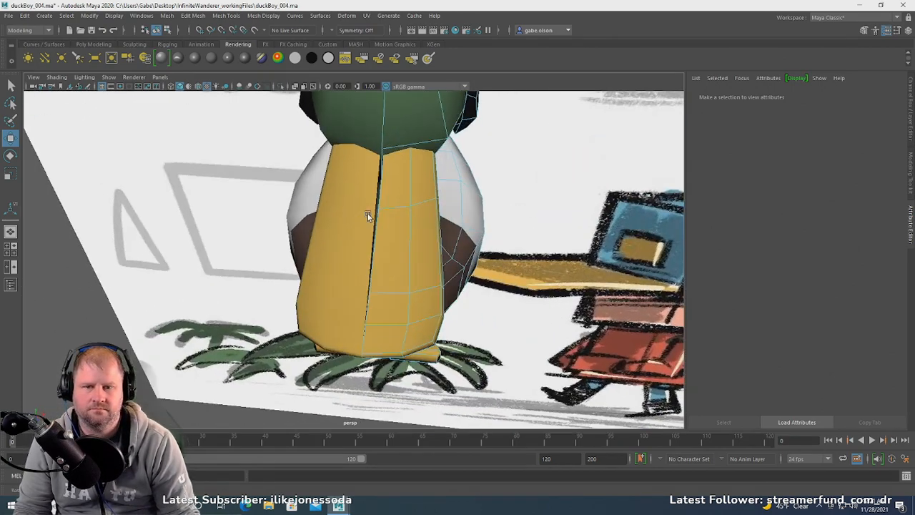
pyautogui.keyDown('alt'); pyautogui.moveTo(373, 205); pyautogui.dragTo(498, 249, button='right'); pyautogui.keyUp('alt')
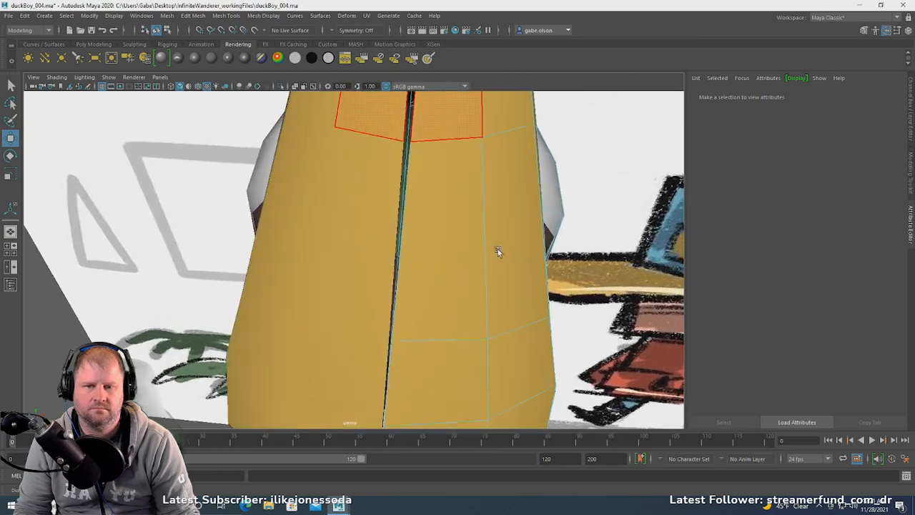
pyautogui.keyDown('alt'); pyautogui.moveTo(456, 204); pyautogui.dragTo(415, 195, button='right'); pyautogui.keyUp('alt')
pyautogui.keyDown('alt'); pyautogui.moveTo(438, 192); pyautogui.dragTo(409, 225); pyautogui.keyUp('alt')
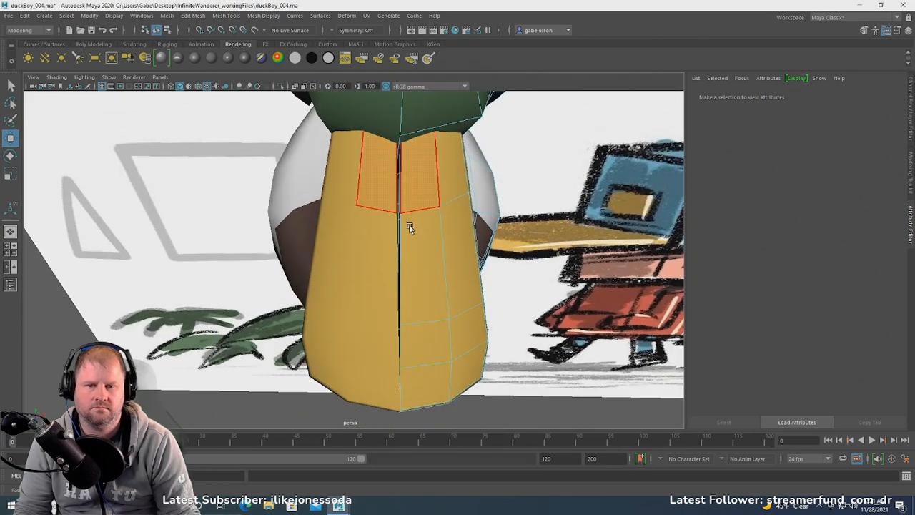
pyautogui.moveTo(417, 223); pyautogui.dragTo(374, 224, button='right')
pyautogui.keyDown('alt'); pyautogui.moveTo(375, 224); pyautogui.dragTo(397, 217, button='right'); pyautogui.keyUp('alt')
pyautogui.keyDown('alt'); pyautogui.moveTo(435, 371); pyautogui.dragTo(411, 345, button='middle'); pyautogui.keyUp('alt')
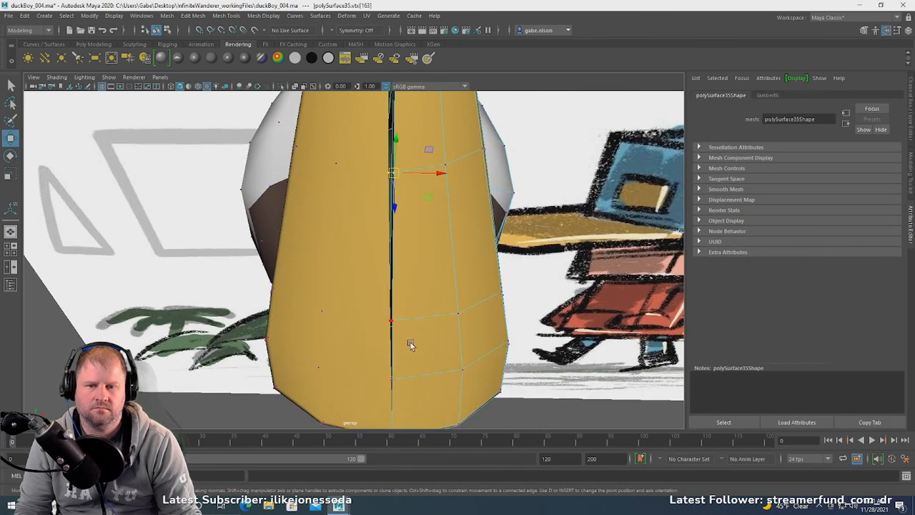
pyautogui.click(391, 320)
pyautogui.scroll(-3, 418, 281)
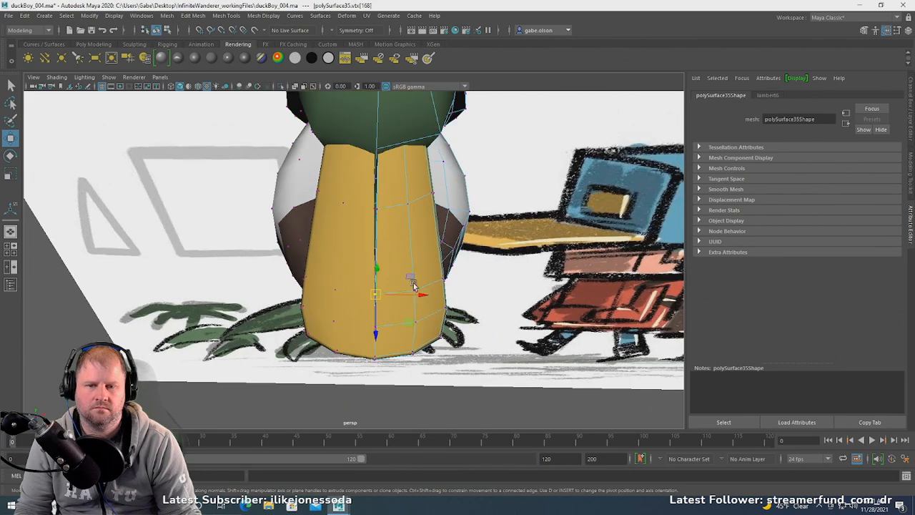
pyautogui.moveTo(355, 179); pyautogui.dragTo(378, 157)
pyautogui.moveTo(389, 250)
pyautogui.keyDown('alt'); pyautogui.mouseDown()
pyautogui.moveTo(376, 213)
pyautogui.moveTo(401, 246)
pyautogui.mouseUp(); pyautogui.keyUp('alt')
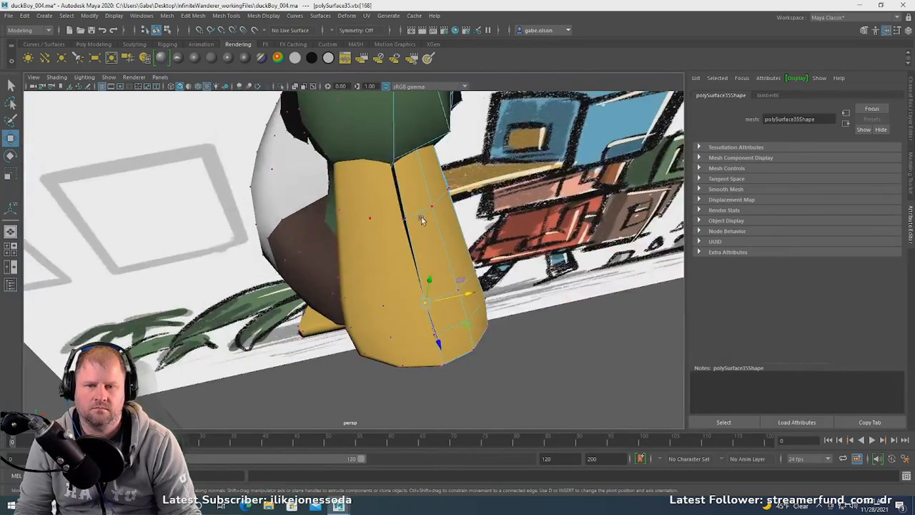
# - Snap the seam vertices along the upper part of the bill onto the duck's center line
pyautogui.click(406, 218)
pyautogui.press('v')
pyautogui.moveTo(448, 210); pyautogui.dragTo(396, 158)
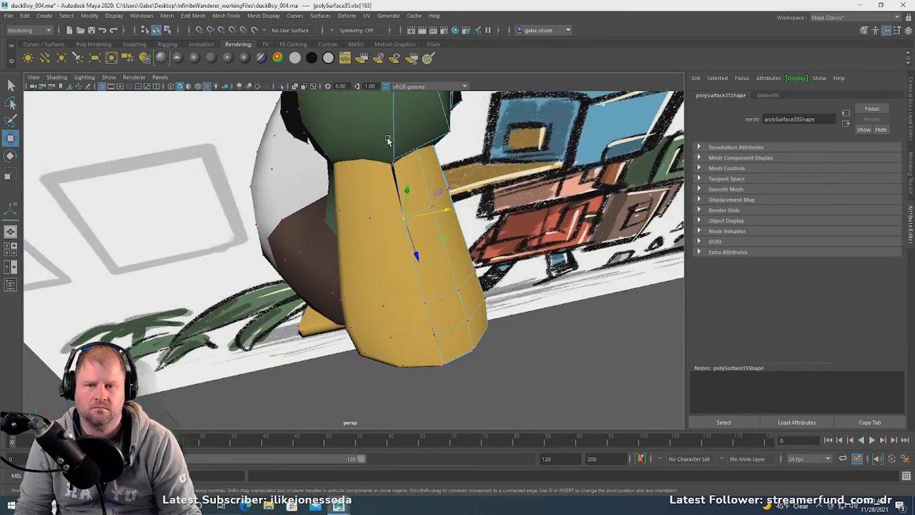
pyautogui.click(404, 158)
pyautogui.press('v')
pyautogui.moveTo(405, 159)
pyautogui.mouseDown()
pyautogui.moveTo(389, 158)
pyautogui.moveTo(399, 159)
pyautogui.mouseUp()
# - Snap the bill's topmost seam vertex, where it meets the head, sideways onto the center line
pyautogui.keyDown('alt'); pyautogui.moveTo(397, 195); pyautogui.dragTo(377, 102); pyautogui.keyUp('alt')
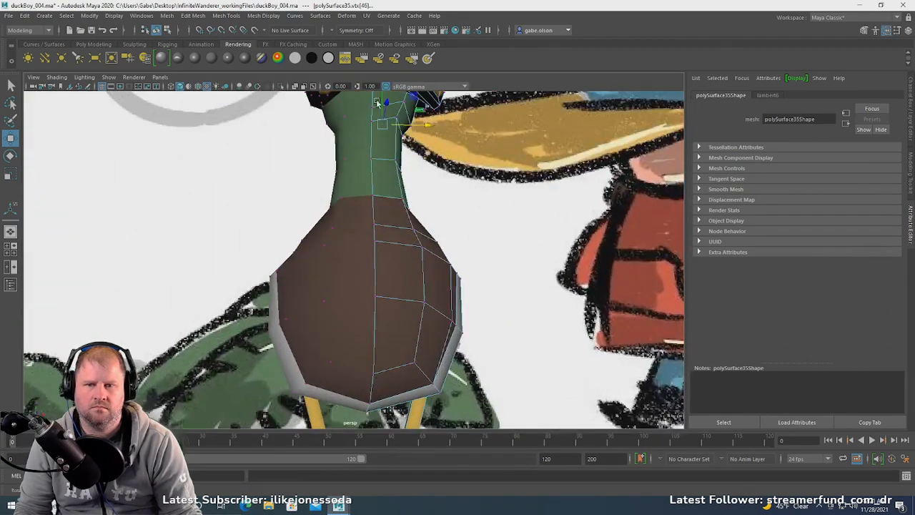
pyautogui.click(368, 122)
pyautogui.keyDown('alt'); pyautogui.moveTo(370, 136); pyautogui.dragTo(361, 263); pyautogui.keyUp('alt')
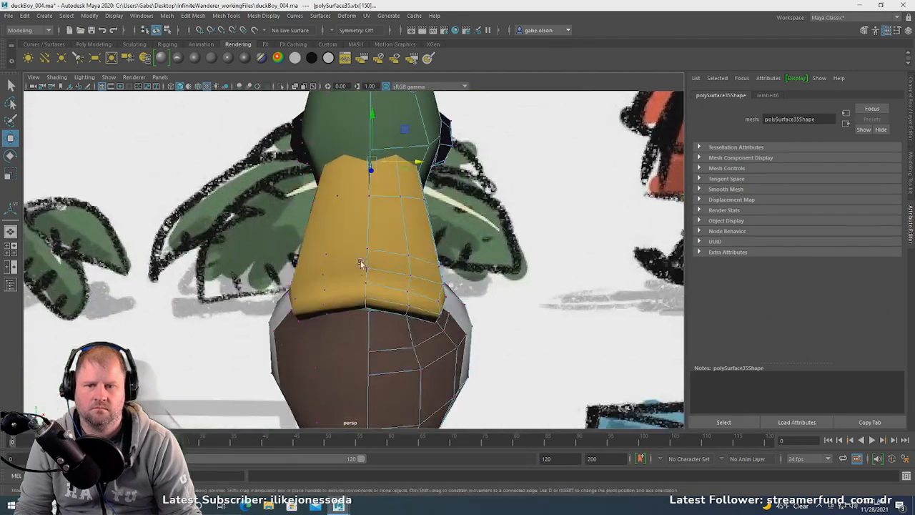
pyautogui.scroll(2, 360, 263)
pyautogui.keyDown('alt'); pyautogui.moveTo(393, 179); pyautogui.dragTo(388, 269, button='middle'); pyautogui.keyUp('alt')
pyautogui.scroll(5, 390, 267)
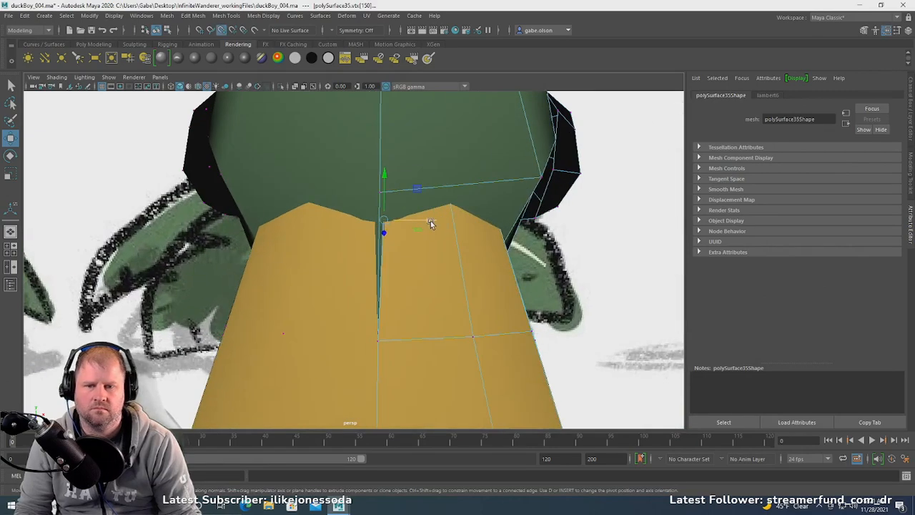
pyautogui.moveTo(430, 224); pyautogui.dragTo(371, 246)
# - Align the seam vertices on the bill's underside to the center line, then return to object selection and deselect the duck
pyautogui.click(372, 108)
pyautogui.click(370, 173)
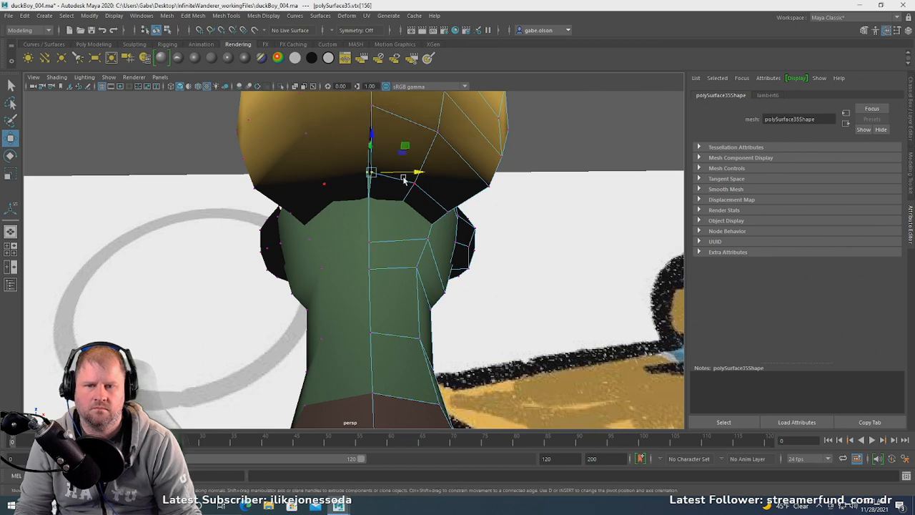
pyautogui.moveTo(419, 178); pyautogui.dragTo(351, 215)
pyautogui.click(347, 197)
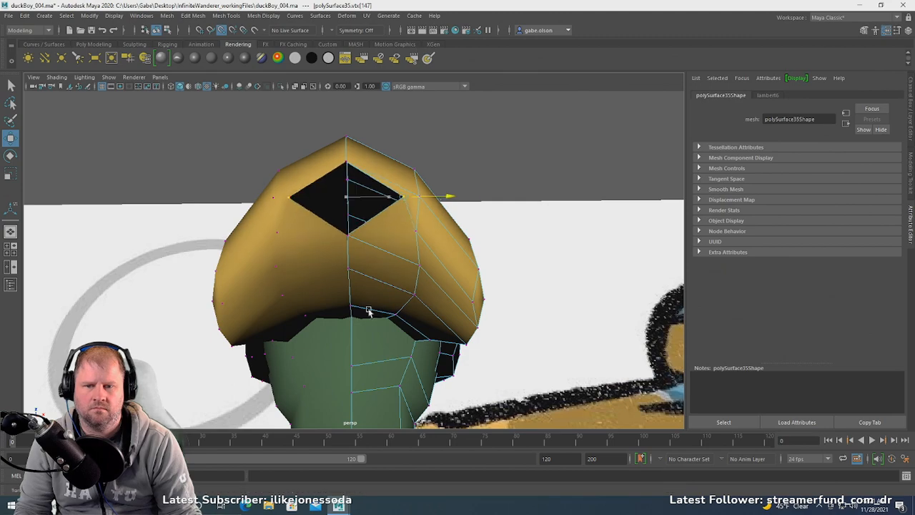
pyautogui.keyDown('alt'); pyautogui.moveTo(363, 294); pyautogui.dragTo(342, 306); pyautogui.keyUp('alt')
pyautogui.moveTo(345, 305); pyautogui.dragTo(393, 229, button='right')
pyautogui.click(221, 227)
pyautogui.scroll(-3, 260, 234)
pyautogui.moveTo(261, 235)
pyautogui.keyDown('alt'); pyautogui.mouseDown()
pyautogui.moveTo(307, 286)
pyautogui.moveTo(360, 215)
pyautogui.moveTo(239, 227)
pyautogui.moveTo(267, 269)
pyautogui.moveTo(313, 198)
pyautogui.moveTo(427, 227)
pyautogui.moveTo(597, 143)
pyautogui.moveTo(358, 239)
pyautogui.mouseUp(); pyautogui.keyUp('alt')
pyautogui.scroll(-3, 267, 269)
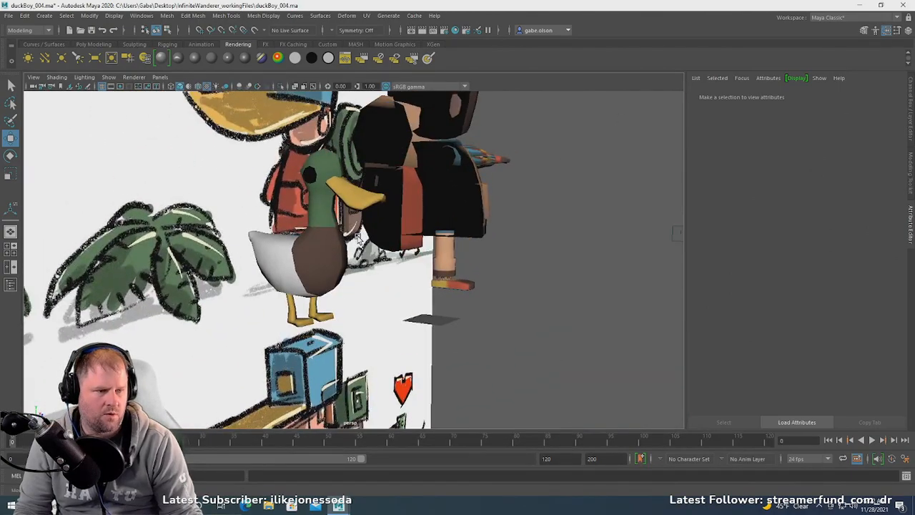
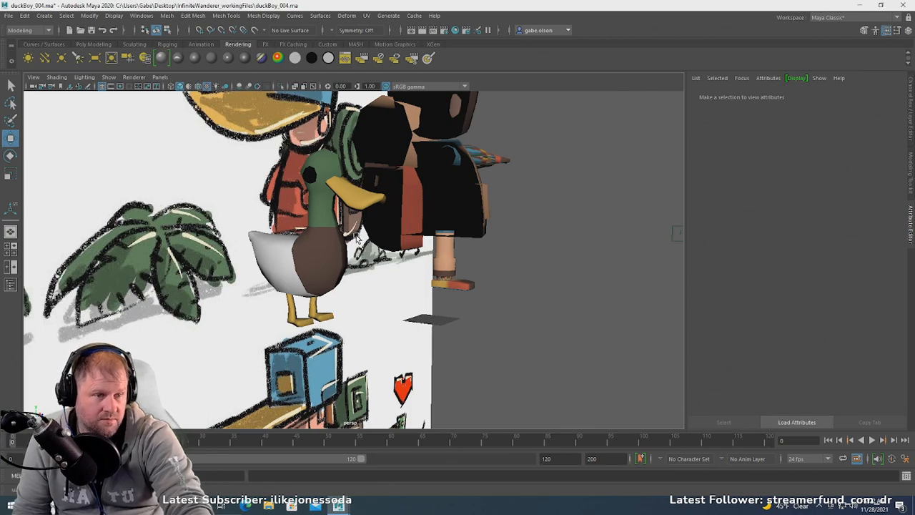
# - Select the bedroll on the character's backpack and open the UV Editor beside the model
pyautogui.keyDown('alt'); pyautogui.moveTo(511, 218); pyautogui.dragTo(314, 203); pyautogui.keyUp('alt')
pyautogui.keyDown('alt'); pyautogui.moveTo(416, 224); pyautogui.dragTo(337, 227, button='right'); pyautogui.keyUp('alt')
pyautogui.keyDown('alt'); pyautogui.moveTo(337, 228); pyautogui.dragTo(399, 226); pyautogui.keyUp('alt')
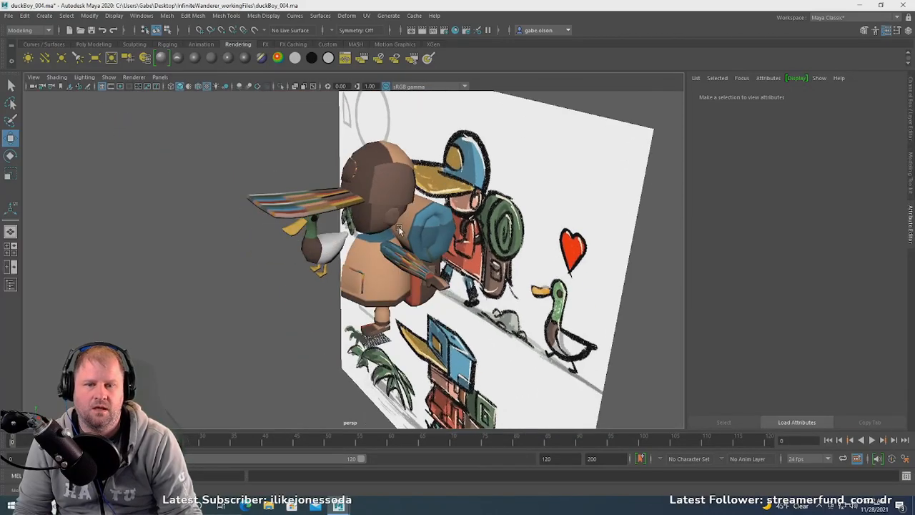
pyautogui.keyDown('alt'); pyautogui.moveTo(398, 226); pyautogui.dragTo(471, 218, button='right'); pyautogui.keyUp('alt')
pyautogui.click(465, 192)
pyautogui.keyDown('alt'); pyautogui.moveTo(461, 191); pyautogui.dragTo(381, 249); pyautogui.keyUp('alt')
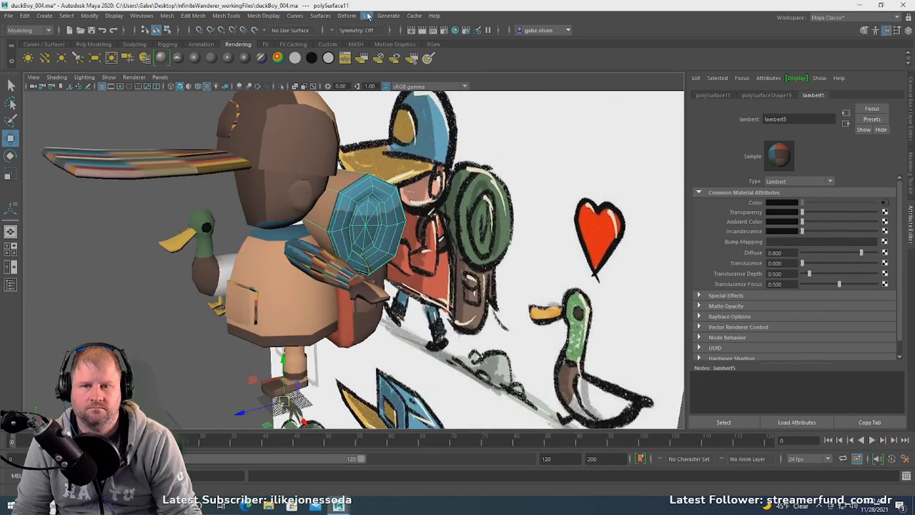
pyautogui.keyDown('alt'); pyautogui.moveTo(289, 103); pyautogui.dragTo(275, 206); pyautogui.keyUp('alt')
pyautogui.click(281, 209)
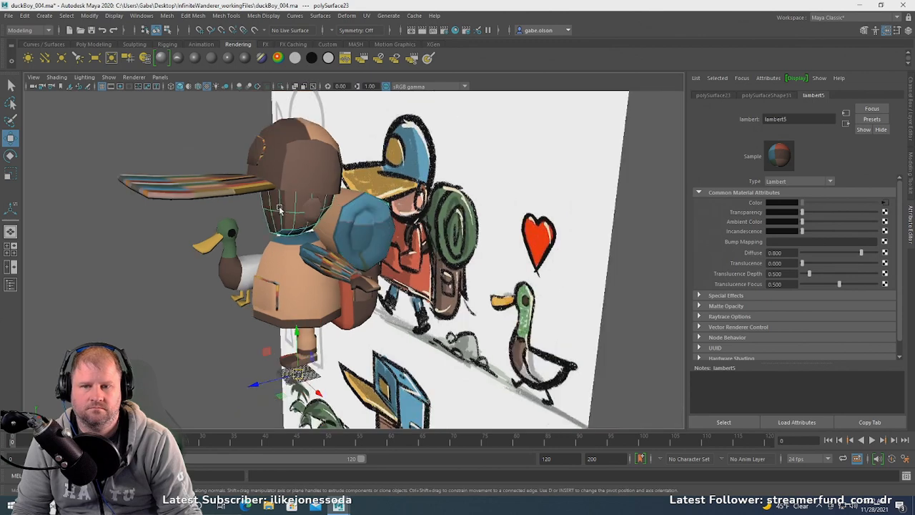
pyautogui.click(384, 232)
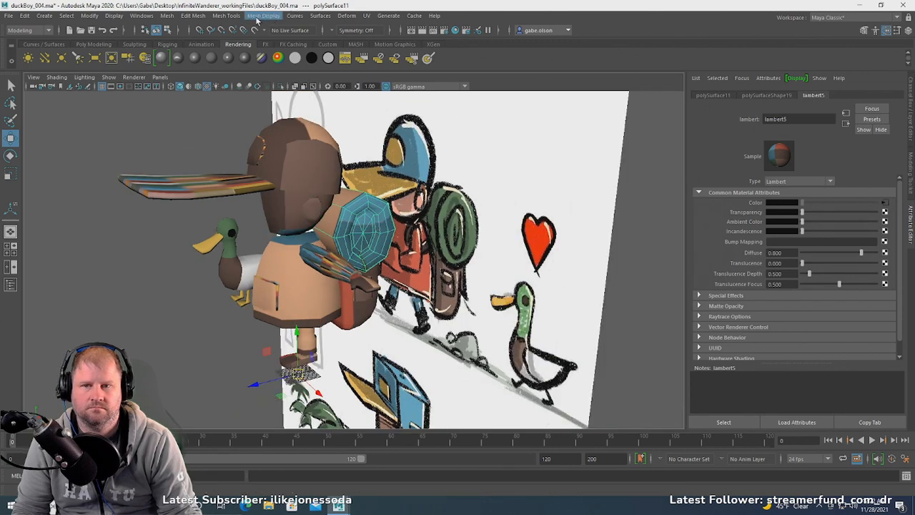
pyautogui.click(365, 17)
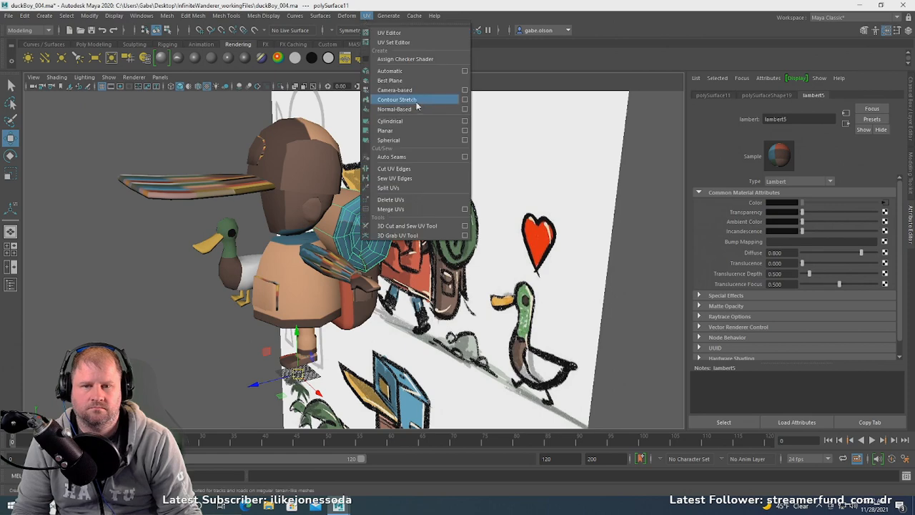
pyautogui.click(390, 33)
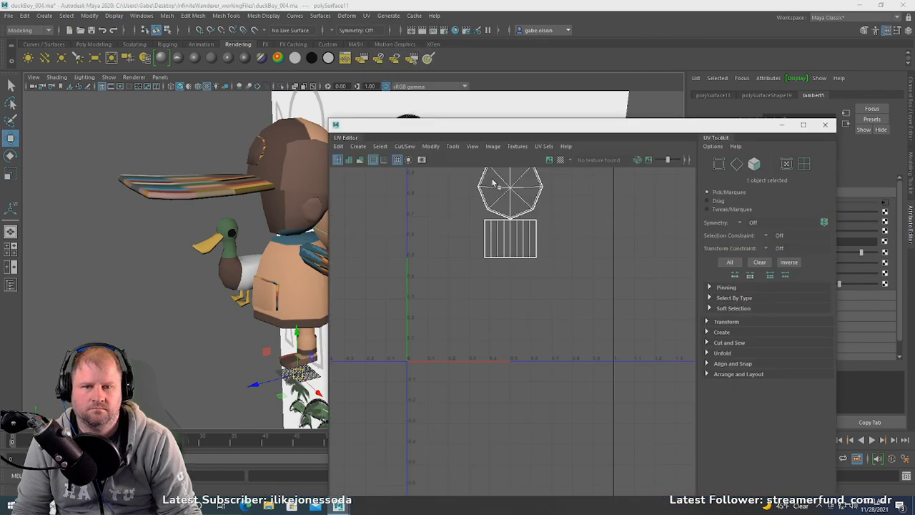
pyautogui.moveTo(480, 134); pyautogui.dragTo(600, 166)
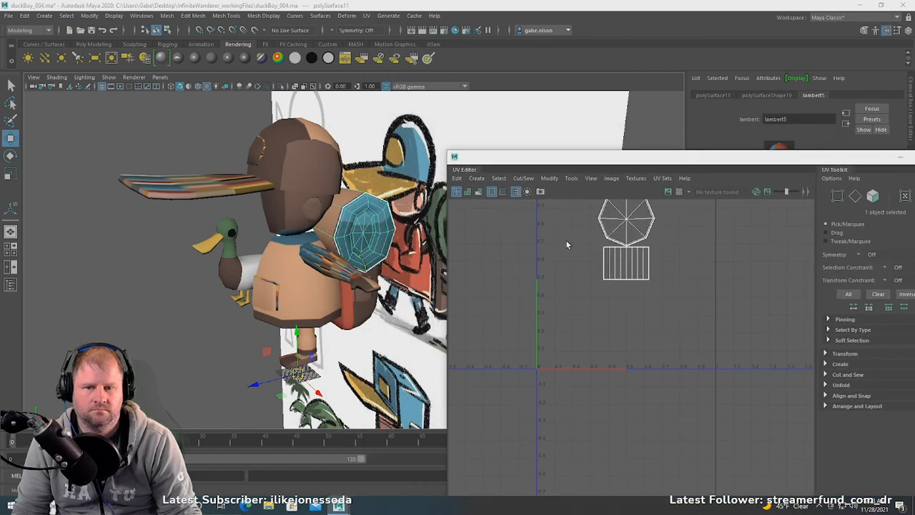
# - Select all of the bedroll's UV faces and display the duckBoyColor.tga texture behind them
pyautogui.doubleClick(623, 242)
pyautogui.scroll(3, 640, 281)
pyautogui.scroll(-4, 640, 281)
pyautogui.scroll(-1, 703, 206)
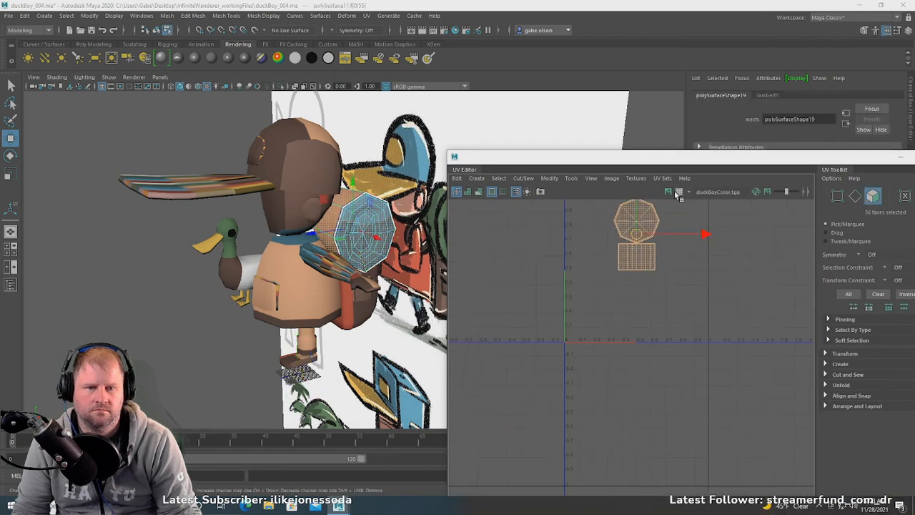
pyautogui.click(668, 192)
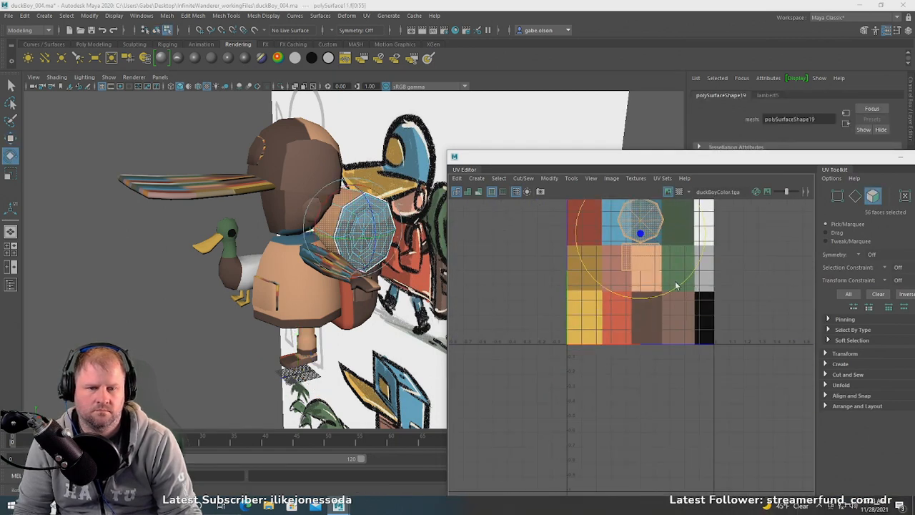
# - Scale down the bedroll's UVs and move them onto the palette's medium green swatch, then return to object selection
pyautogui.moveTo(641, 237); pyautogui.dragTo(679, 266)
pyautogui.press('e')
pyautogui.press('r')
pyautogui.press('w')
pyautogui.click(168, 267)
pyautogui.keyDown('alt'); pyautogui.moveTo(168, 267); pyautogui.dragTo(129, 270); pyautogui.keyUp('alt')
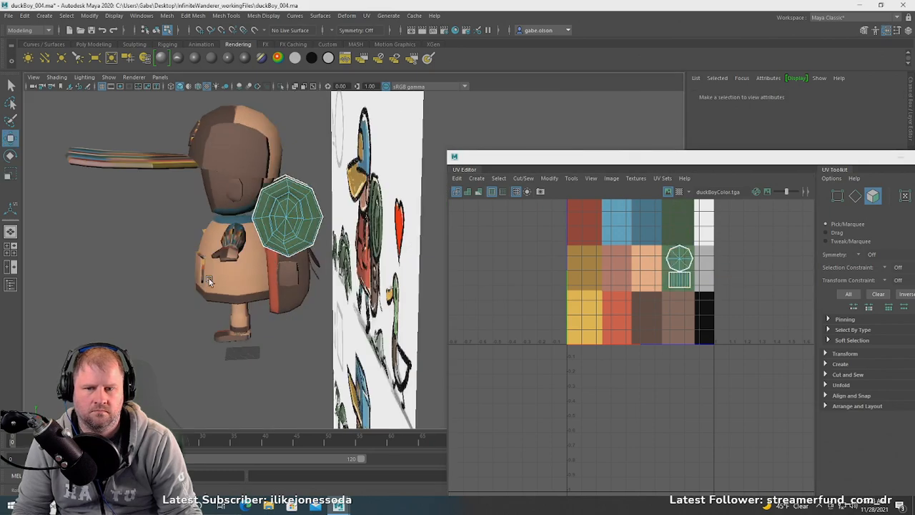
pyautogui.keyDown('alt'); pyautogui.moveTo(129, 270); pyautogui.dragTo(222, 288, button='right'); pyautogui.keyUp('alt')
pyautogui.keyDown('alt'); pyautogui.moveTo(222, 288); pyautogui.dragTo(321, 290, button='middle'); pyautogui.keyUp('alt')
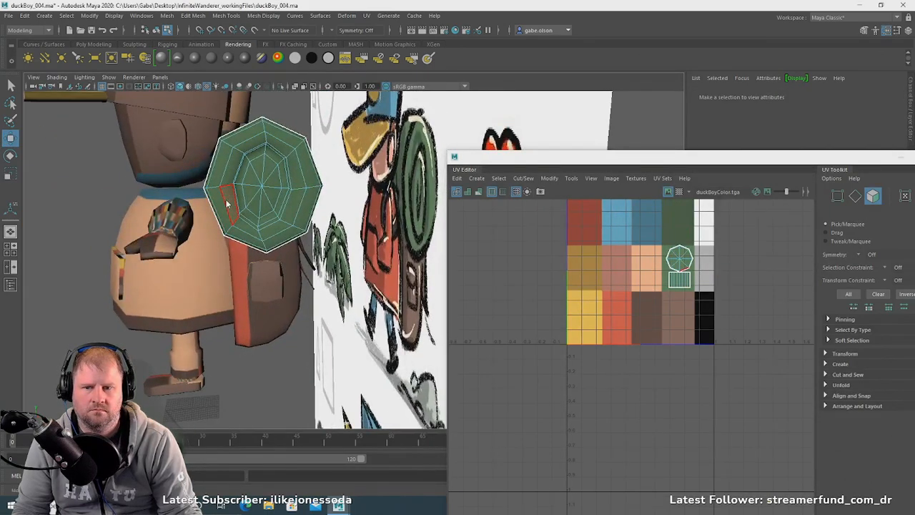
pyautogui.moveTo(226, 199); pyautogui.dragTo(261, 186, button='right')
pyautogui.click(110, 201)
# - Select the character's head and lay out its UVs with automatic mapping
pyautogui.keyDown('alt'); pyautogui.moveTo(110, 200); pyautogui.dragTo(216, 177); pyautogui.keyUp('alt')
pyautogui.click(262, 159)
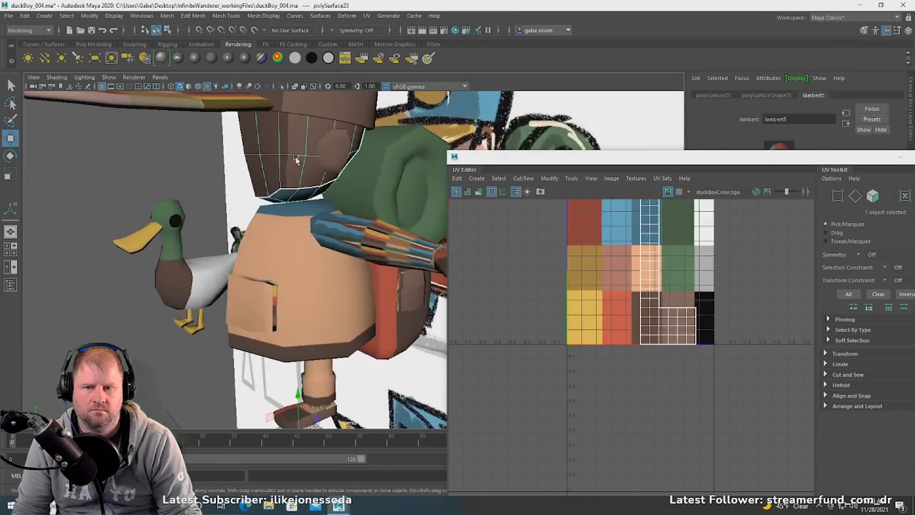
pyautogui.keyDown('alt'); pyautogui.moveTo(335, 166); pyautogui.dragTo(267, 243); pyautogui.keyUp('alt')
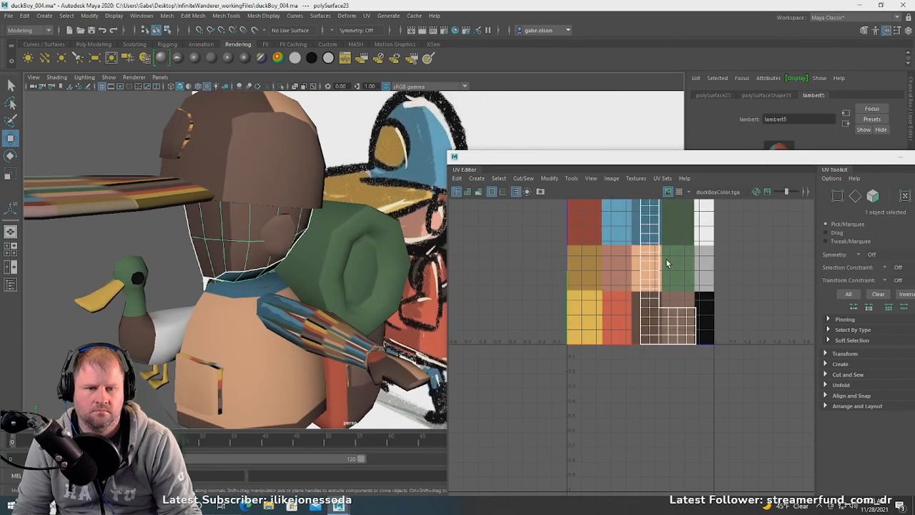
pyautogui.scroll(-2, 666, 260)
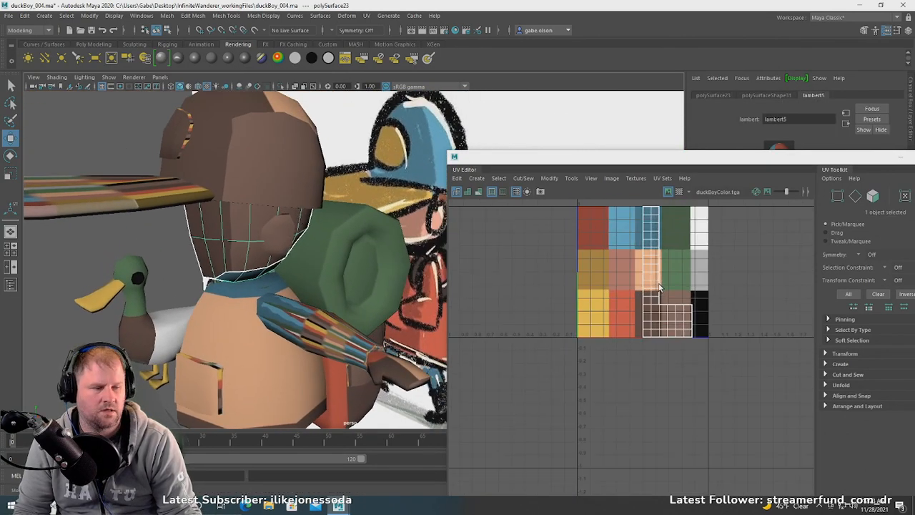
pyautogui.scroll(-2, 665, 278)
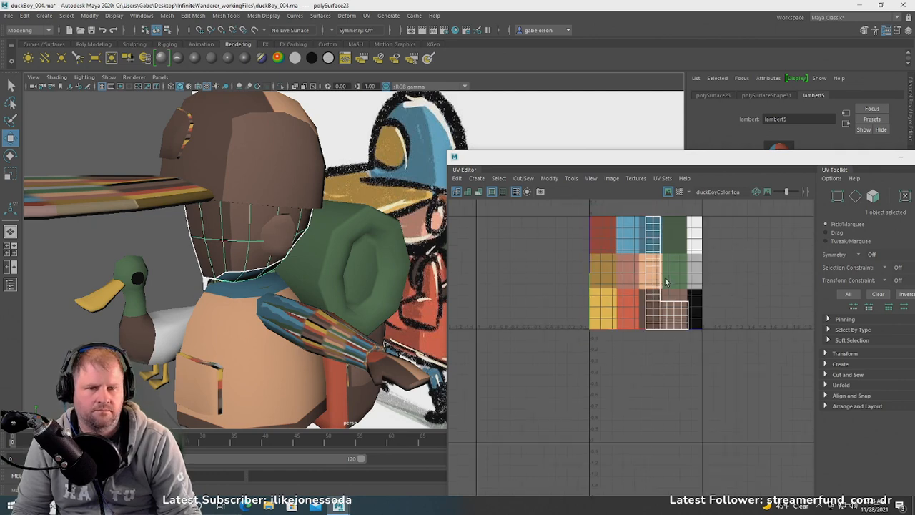
pyautogui.scroll(2, 665, 278)
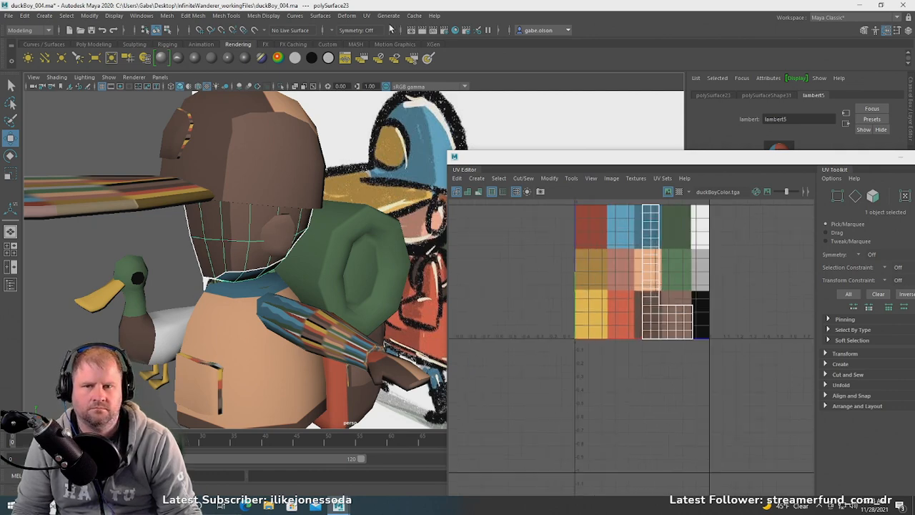
pyautogui.click(367, 16)
pyautogui.click(398, 72)
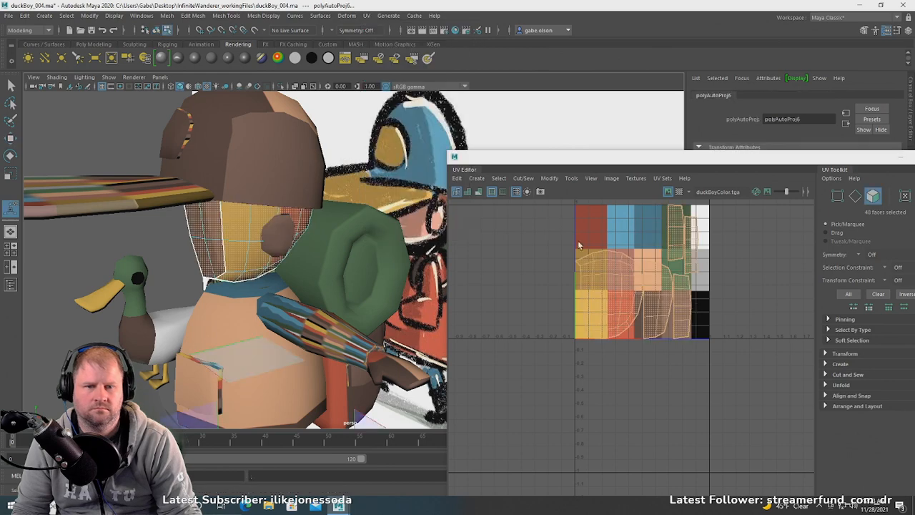
# - Select the shared edges in the UV Editor and Move and Sew the first narrow side shell onto the head's large UV shell
pyautogui.scroll(1, 628, 284)
pyautogui.scroll(-2, 628, 284)
pyautogui.scroll(3, 599, 284)
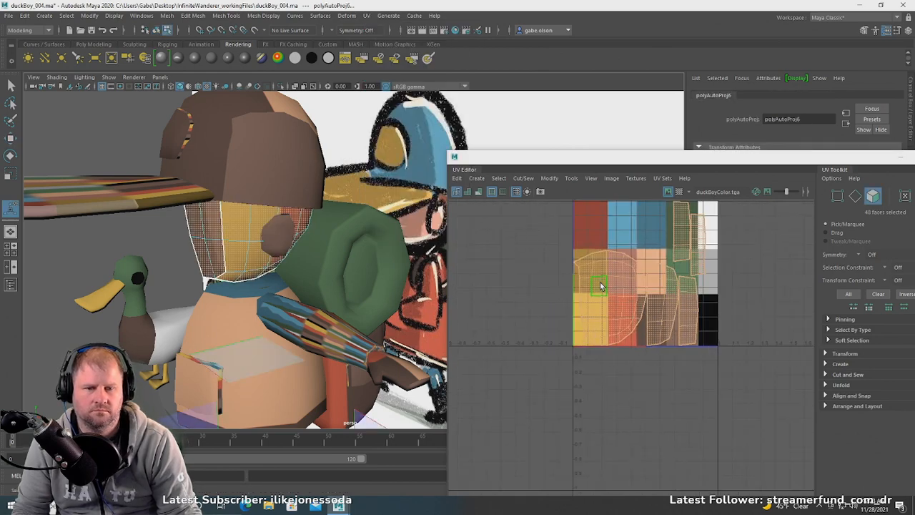
pyautogui.moveTo(576, 292); pyautogui.dragTo(536, 282, button='right')
pyautogui.click(579, 288)
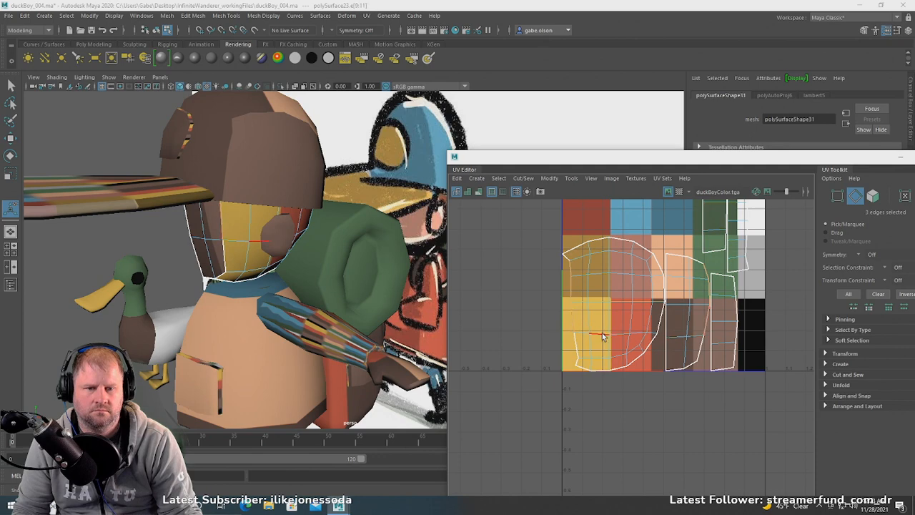
pyautogui.click(578, 342)
pyautogui.keyDown('shift'); pyautogui.click(580, 342); pyautogui.keyUp('shift')
pyautogui.keyDown('shift'); pyautogui.click(578, 363); pyautogui.keyUp('shift')
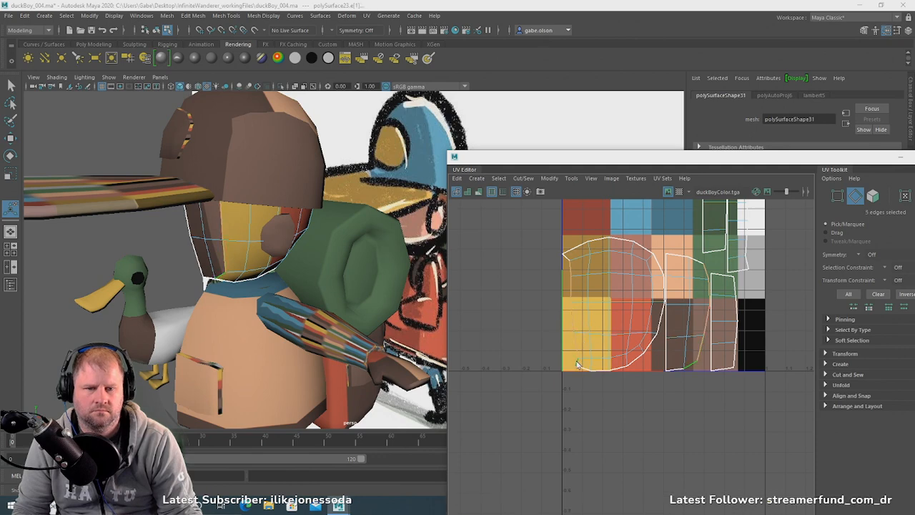
pyautogui.keyDown('shift'); pyautogui.moveTo(578, 348); pyautogui.dragTo(575, 325, button='right'); pyautogui.keyUp('shift')
pyautogui.click(556, 258)
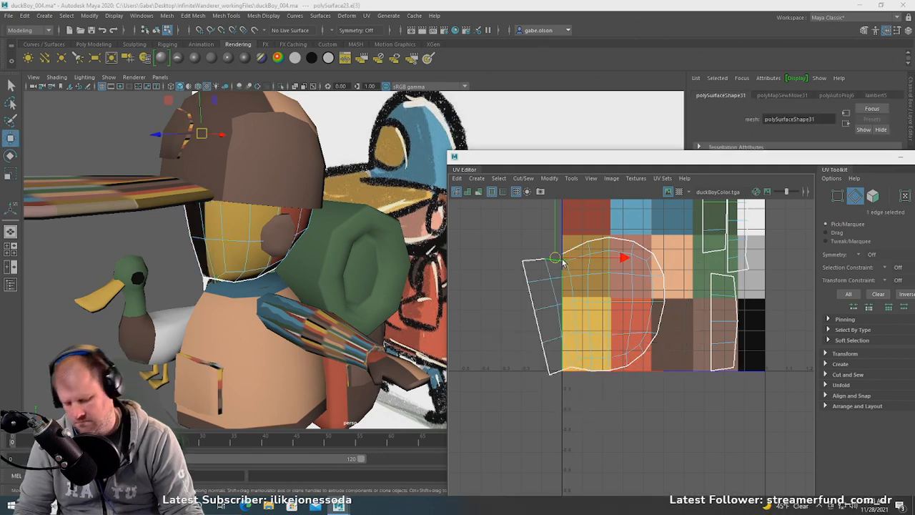
pyautogui.press('g')
# - Find the matching border edges on the head's large shell and sew the second side shell along its upper edge
pyautogui.moveTo(681, 305); pyautogui.dragTo(766, 376)
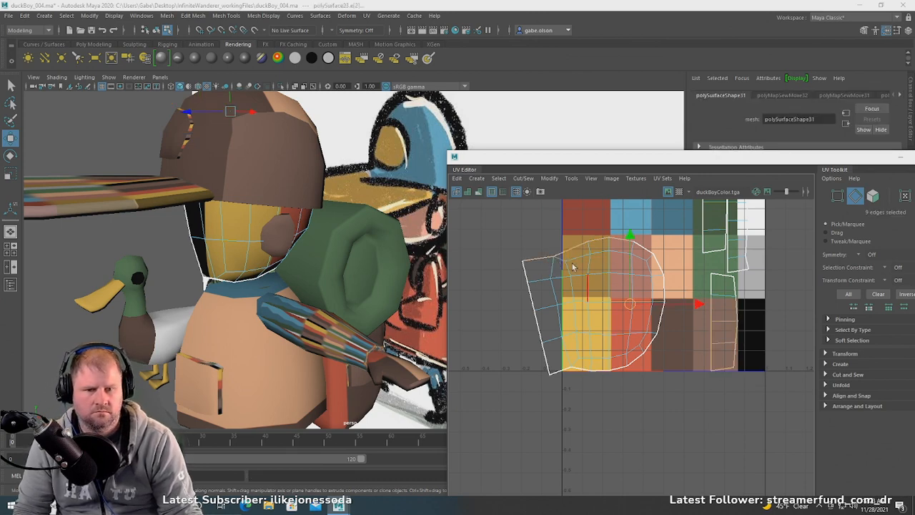
pyautogui.moveTo(570, 237); pyautogui.dragTo(575, 251)
pyautogui.click(596, 241)
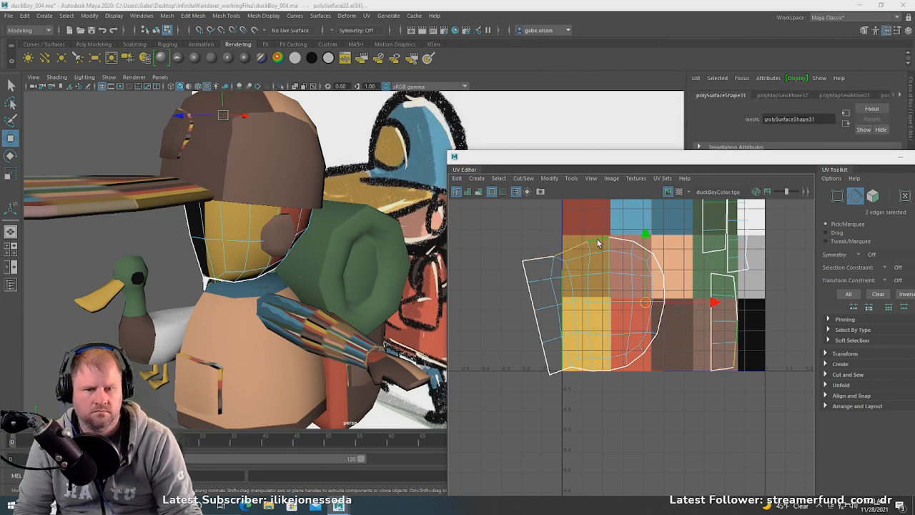
pyautogui.press('g')
pyautogui.press('g')
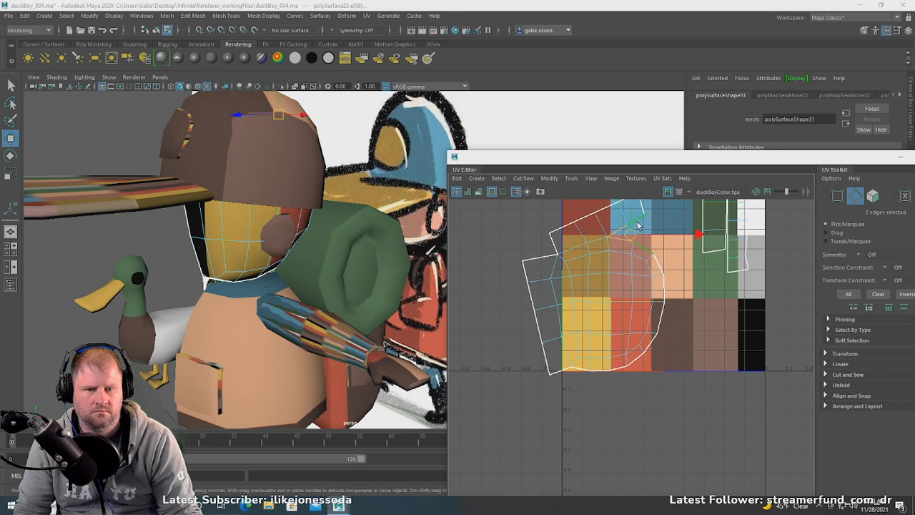
# - Sew the third narrow shell along the lower edge of the head's large UV shell, edge by edge
pyautogui.scroll(-3, 658, 279)
pyautogui.moveTo(764, 297); pyautogui.dragTo(681, 203)
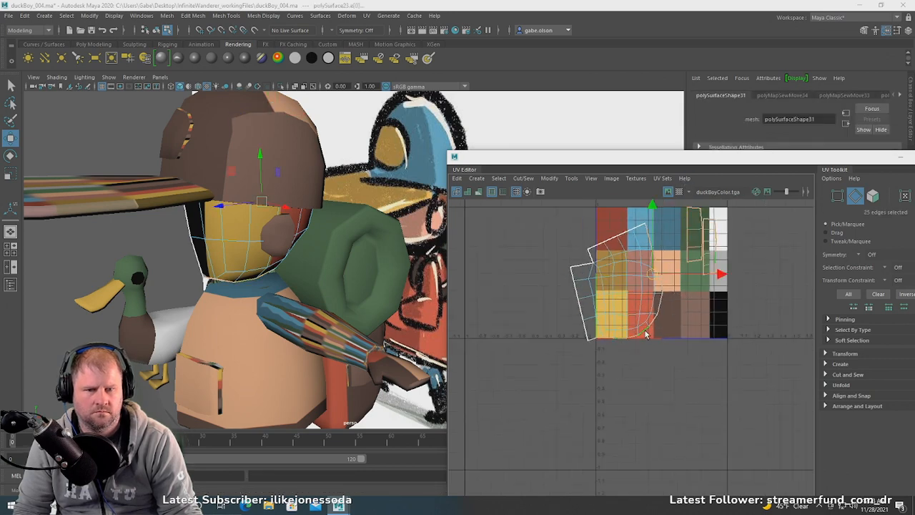
pyautogui.press('g')
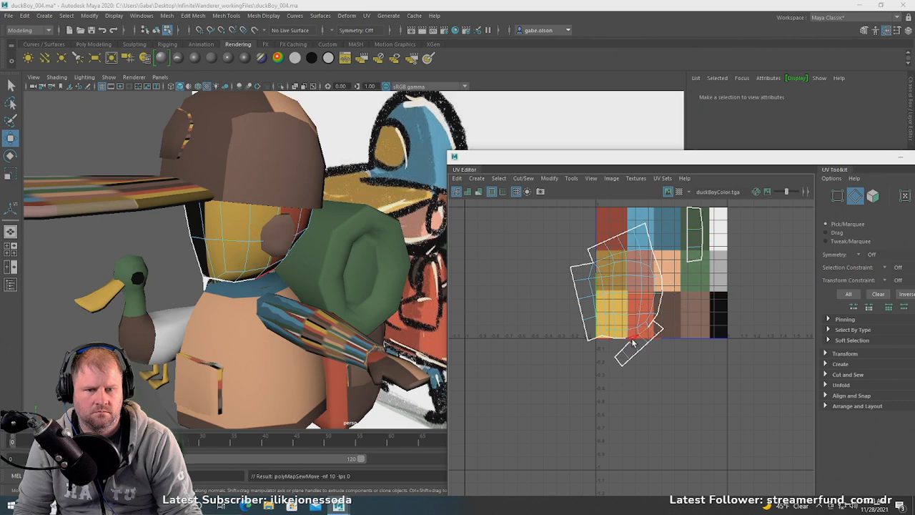
pyautogui.click(632, 340)
pyautogui.press('g')
pyautogui.click(620, 348)
pyautogui.press('g')
pyautogui.click(613, 352)
pyautogui.press('g')
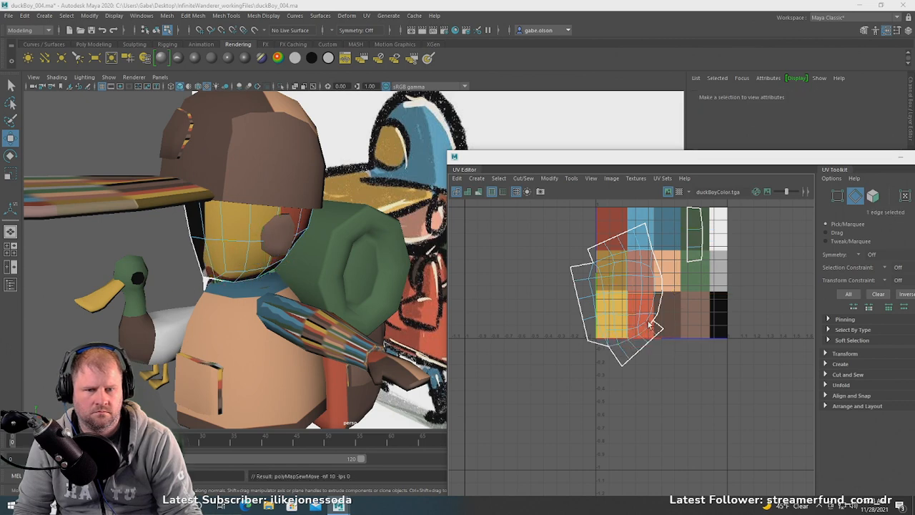
# - Sew the last loose shell onto the remaining side of the head's large UV shell and close the adjoining border edges
pyautogui.click(657, 320)
pyautogui.press('g')
pyautogui.click(663, 304)
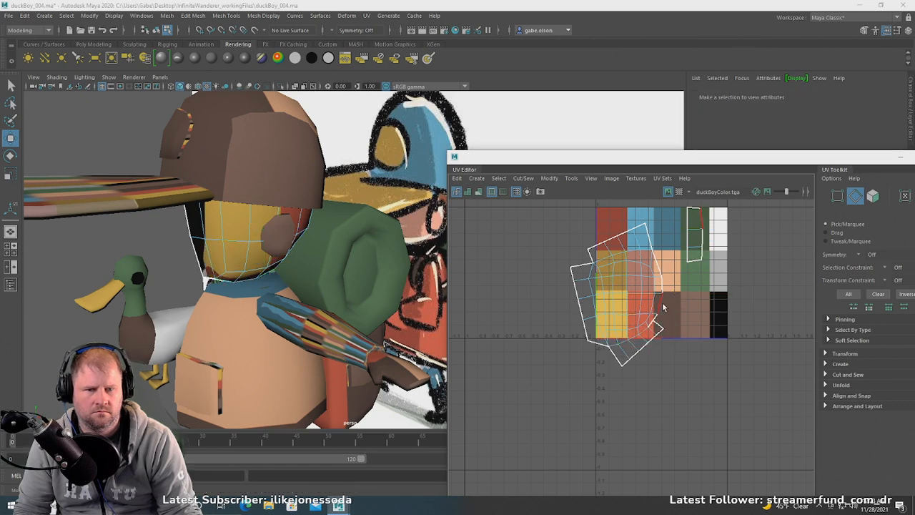
pyautogui.press('g')
pyautogui.click(665, 285)
pyautogui.press('g')
pyautogui.click(664, 266)
pyautogui.press('g')
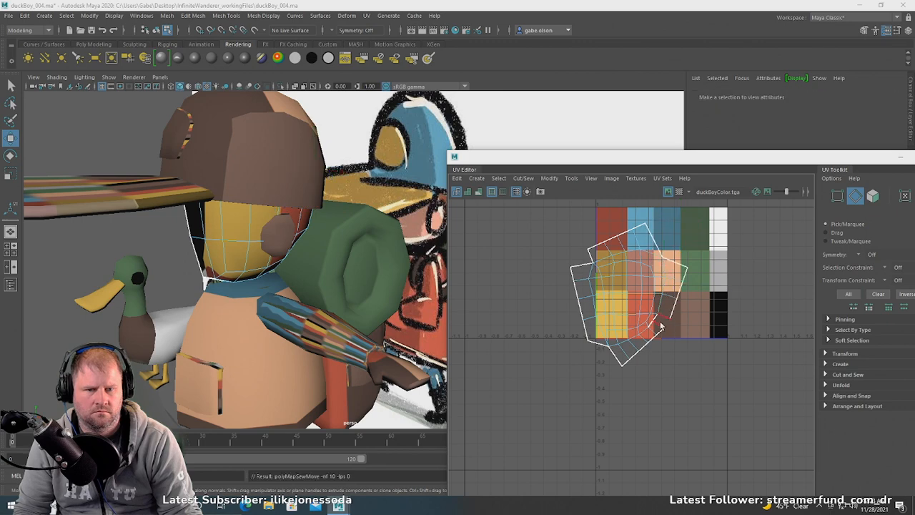
pyautogui.click(664, 323)
pyautogui.press('g')
# - Select all of the head's UVs, scale them down and place them on the palette's peach skin swatch
pyautogui.scroll(-2, 648, 270)
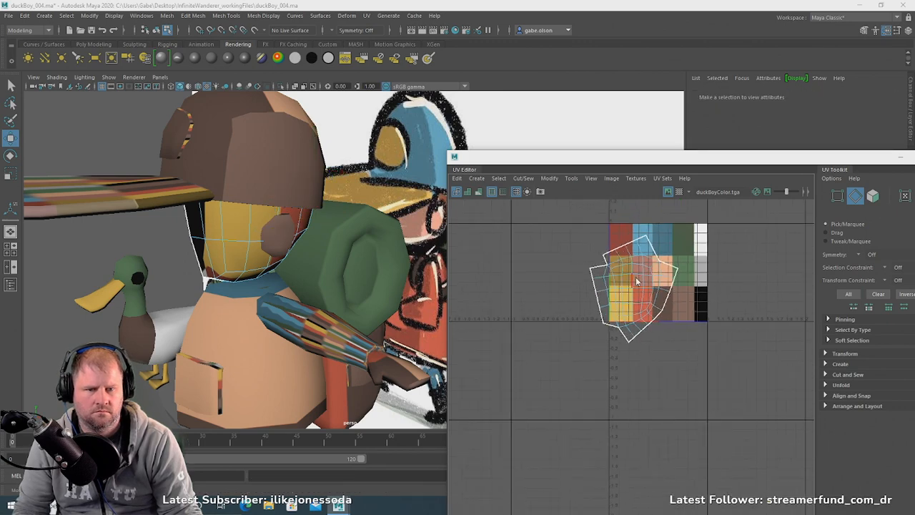
pyautogui.moveTo(584, 224); pyautogui.dragTo(730, 397)
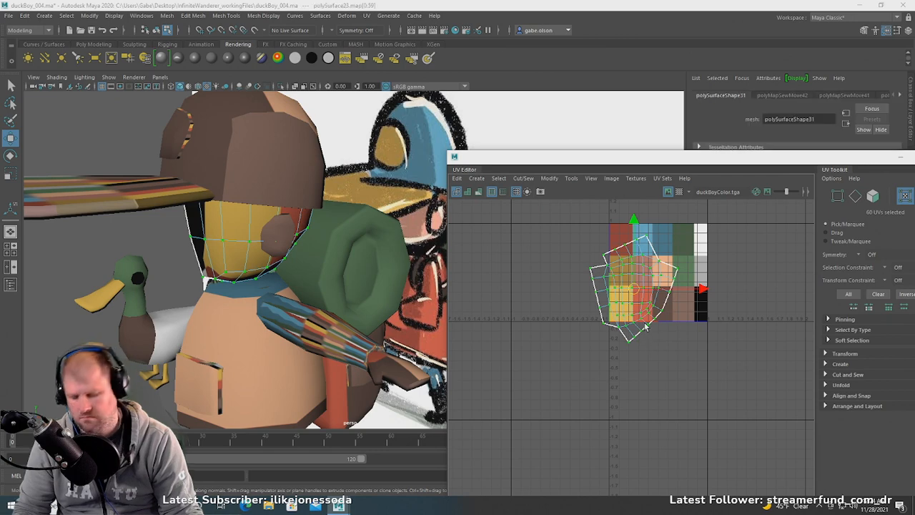
pyautogui.press('r')
pyautogui.moveTo(635, 290)
pyautogui.mouseDown()
pyautogui.moveTo(576, 289)
pyautogui.moveTo(674, 278)
pyautogui.moveTo(625, 276)
pyautogui.mouseUp()
pyautogui.press('w')
pyautogui.scroll(5, 691, 268)
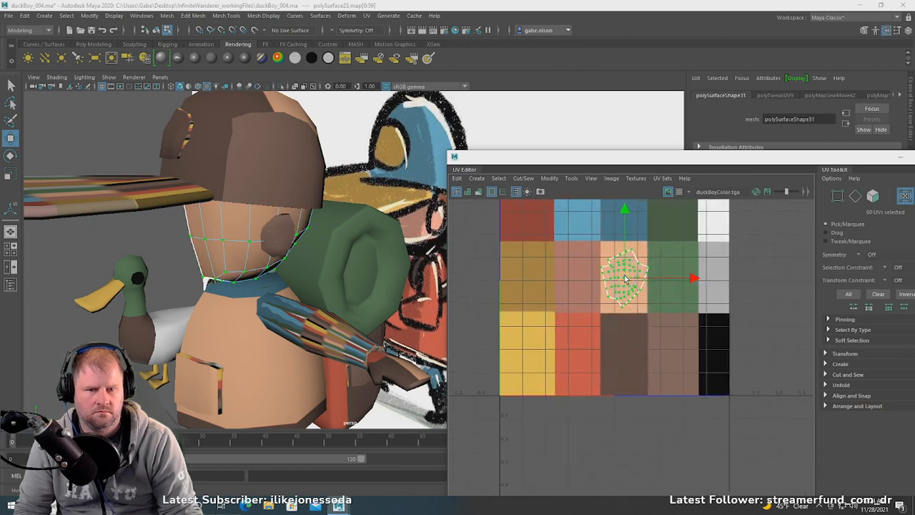
pyautogui.press('r')
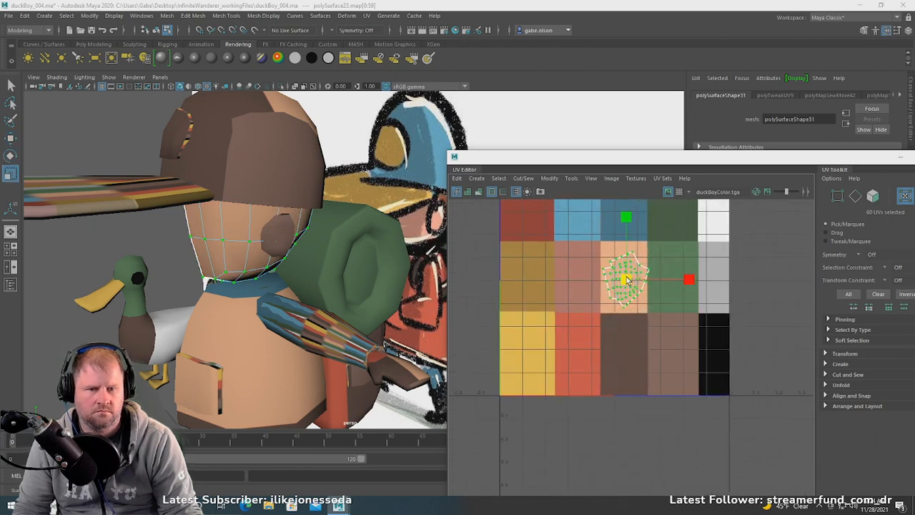
pyautogui.press('w')
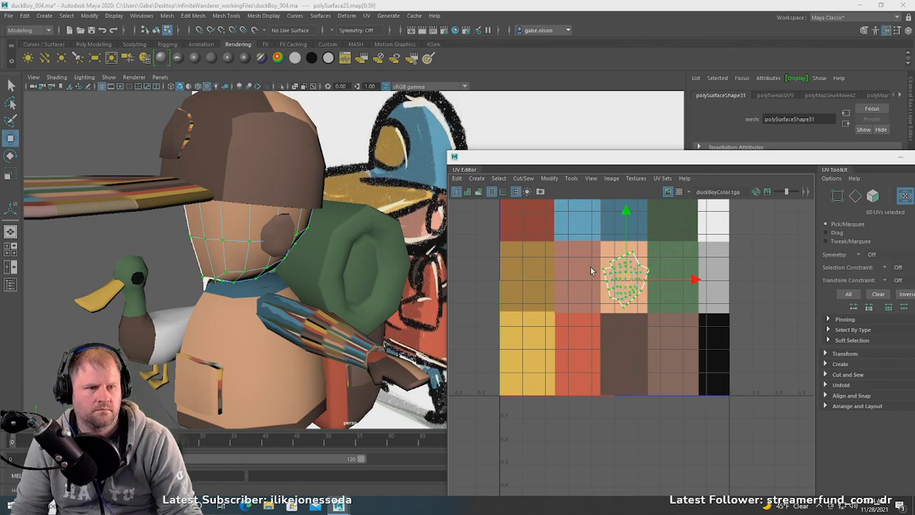
pyautogui.scroll(-5, 583, 269)
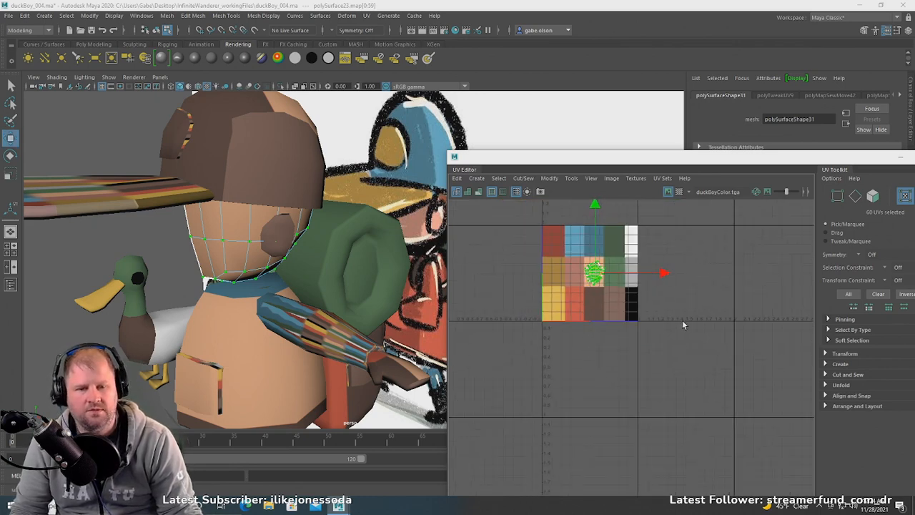
# - Move all of the ear's UVs onto the peach skin swatch, then return to object selection and deselect the ear
pyautogui.click(478, 331)
pyautogui.click(270, 239)
pyautogui.scroll(3, 656, 285)
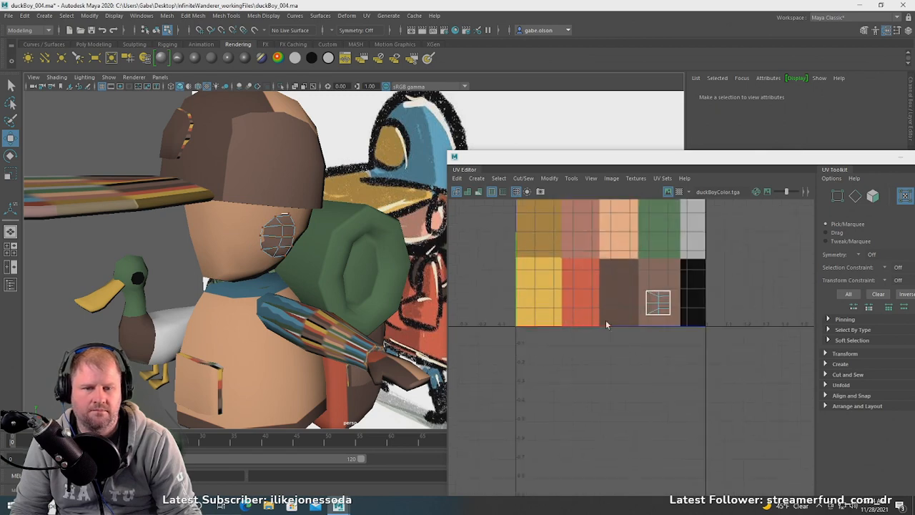
pyautogui.click(657, 300)
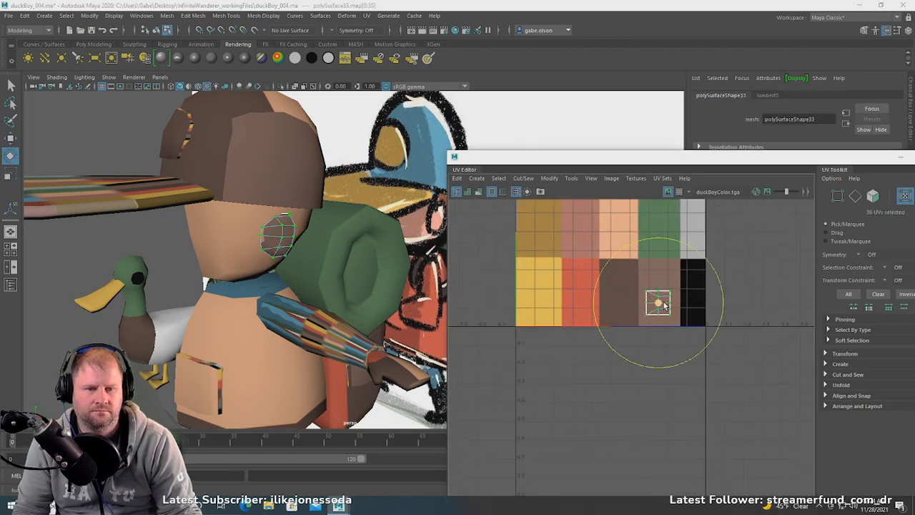
pyautogui.moveTo(658, 303); pyautogui.dragTo(580, 231)
pyautogui.moveTo(576, 232); pyautogui.dragTo(619, 235)
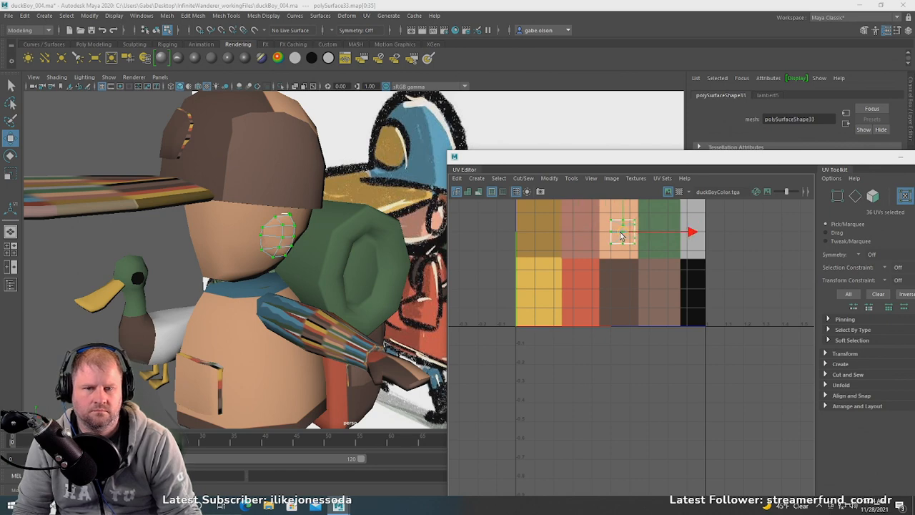
pyautogui.moveTo(244, 221); pyautogui.dragTo(286, 190, button='right')
pyautogui.click(135, 246)
# - Select the cap's crown, lay out its UVs with automatic mapping, and switch the UV Editor to edge selection
pyautogui.scroll(-5, 134, 245)
pyautogui.keyDown('alt'); pyautogui.moveTo(275, 269); pyautogui.dragTo(298, 284); pyautogui.keyUp('alt')
pyautogui.scroll(3, 296, 287)
pyautogui.click(279, 221)
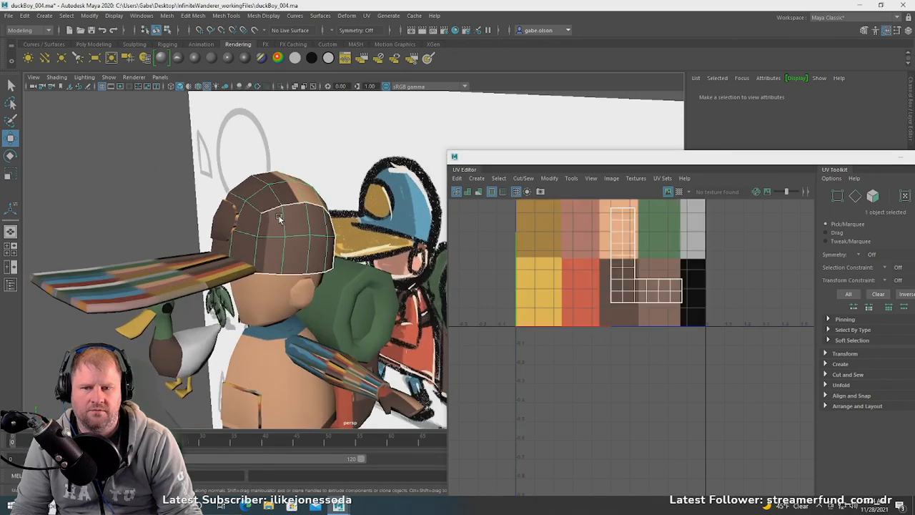
pyautogui.scroll(-2, 657, 268)
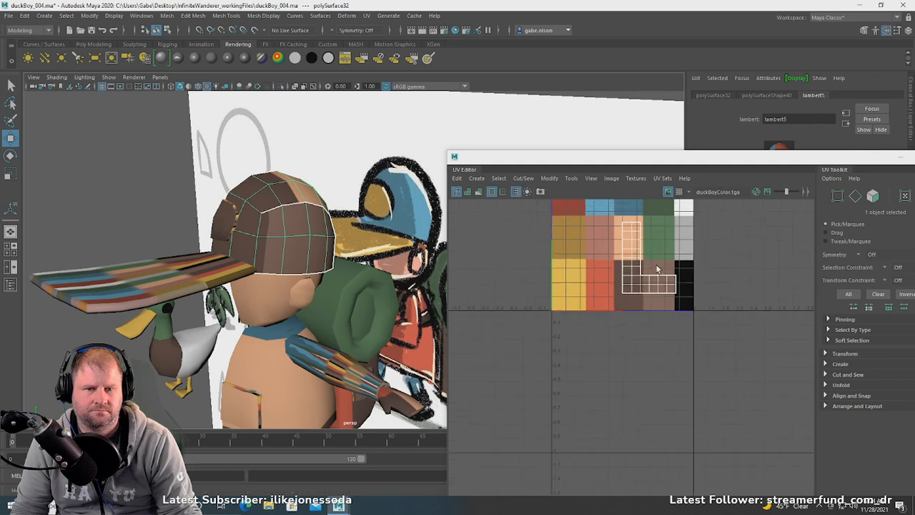
pyautogui.keyDown('alt'); pyautogui.moveTo(650, 274); pyautogui.dragTo(605, 334, button='middle'); pyautogui.keyUp('alt')
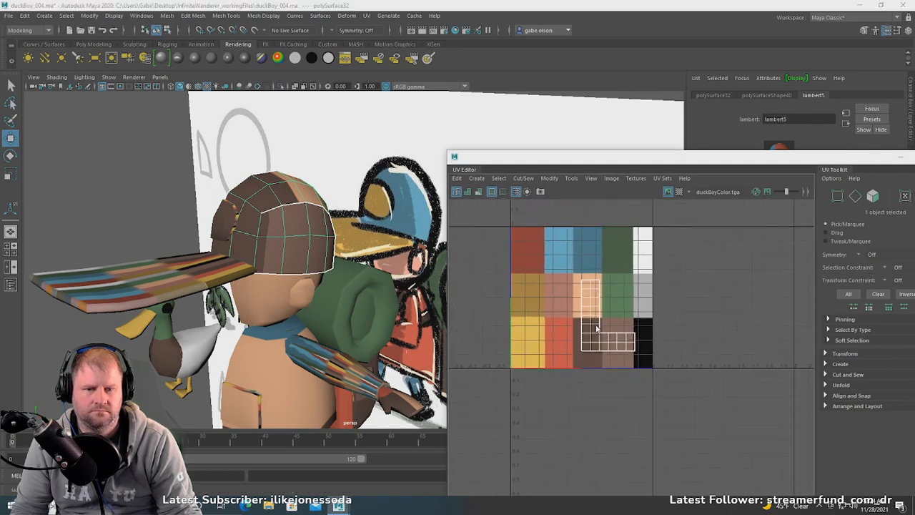
pyautogui.scroll(1, 597, 328)
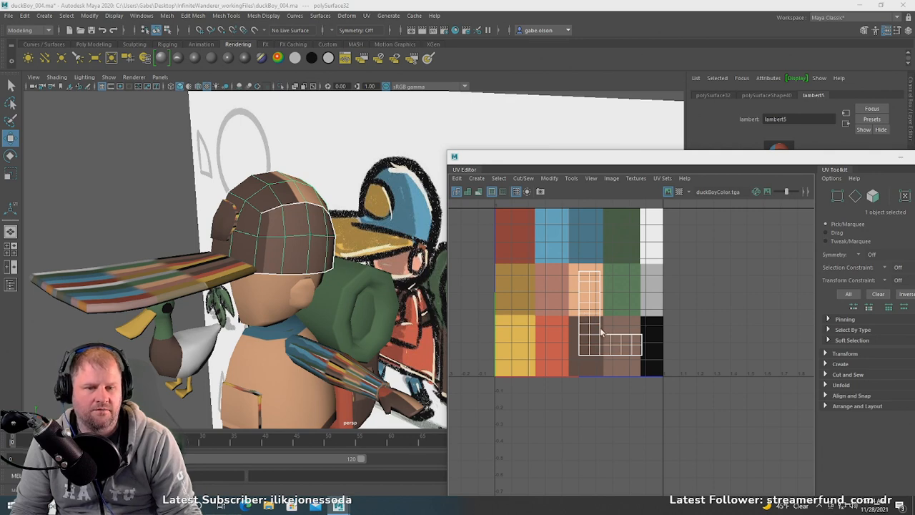
pyautogui.scroll(3, 601, 332)
pyautogui.moveTo(615, 345); pyautogui.dragTo(608, 323, button='right')
pyautogui.scroll(-2, 600, 329)
pyautogui.scroll(-1, 610, 326)
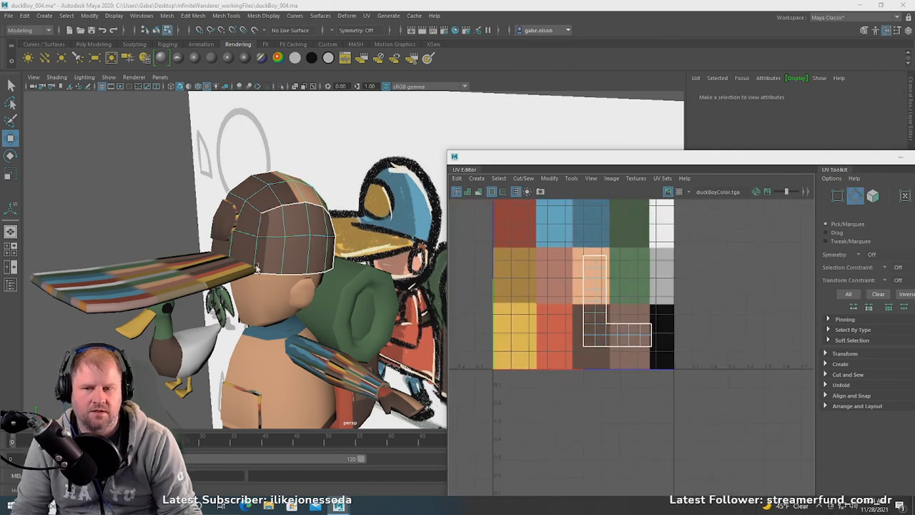
pyautogui.moveTo(262, 200); pyautogui.dragTo(264, 177, button='right')
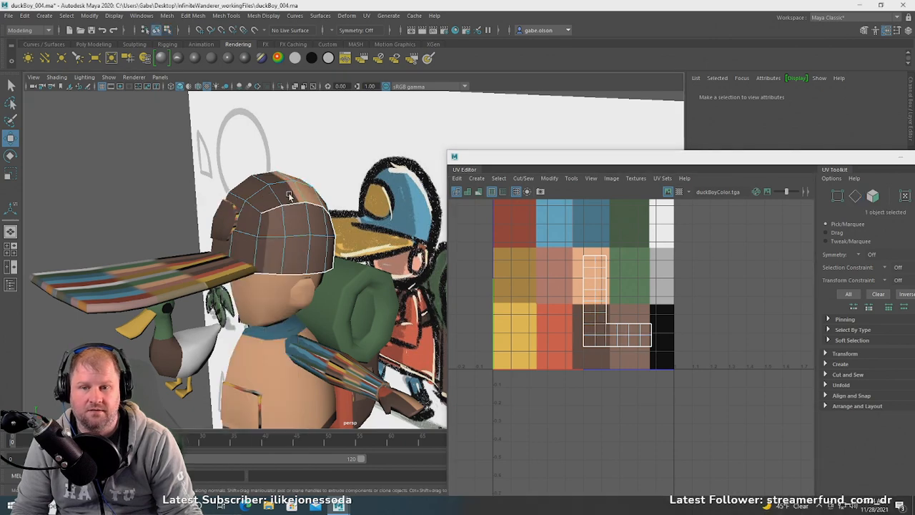
pyautogui.click(367, 16)
pyautogui.click(389, 71)
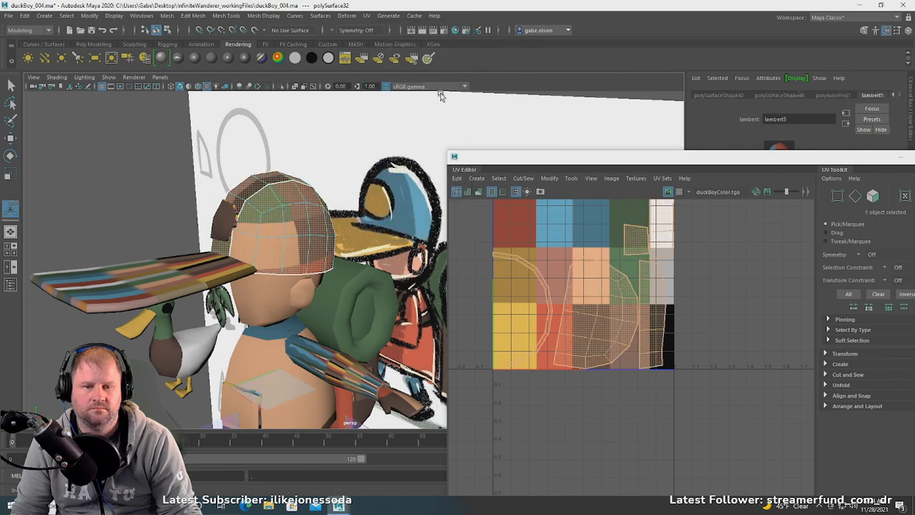
pyautogui.moveTo(608, 312); pyautogui.dragTo(612, 267, button='right')
pyautogui.scroll(-5, 591, 285)
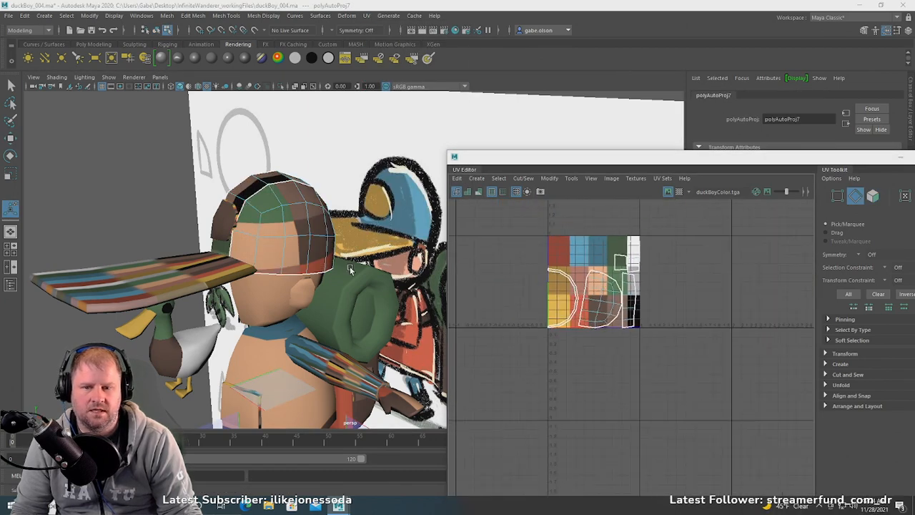
pyautogui.scroll(4, 594, 315)
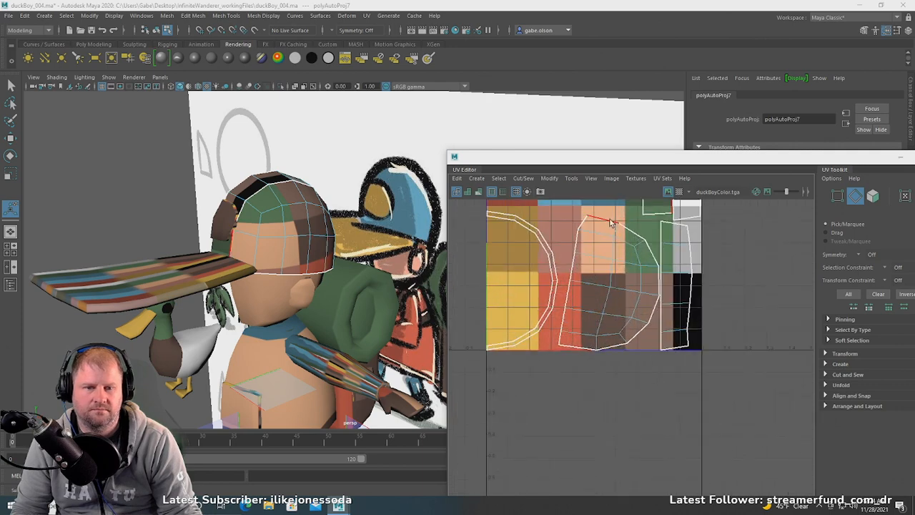
pyautogui.click(624, 226)
pyautogui.keyDown('shift'); pyautogui.click(637, 233); pyautogui.keyUp('shift')
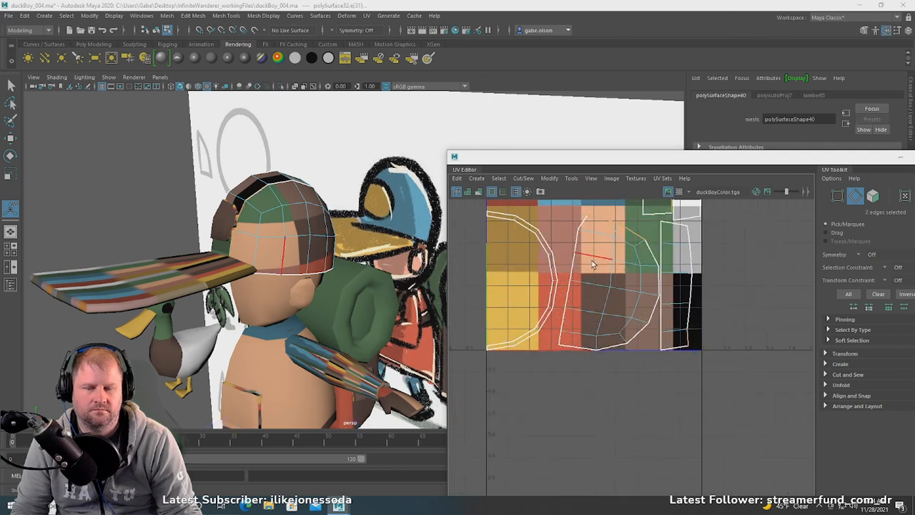
pyautogui.scroll(-3, 589, 264)
# - Select all faces of the cap's crown and apply a camera-based UV projection from the character's side
pyautogui.keyDown('alt'); pyautogui.moveTo(309, 233); pyautogui.dragTo(407, 230); pyautogui.keyUp('alt')
pyautogui.press('w')
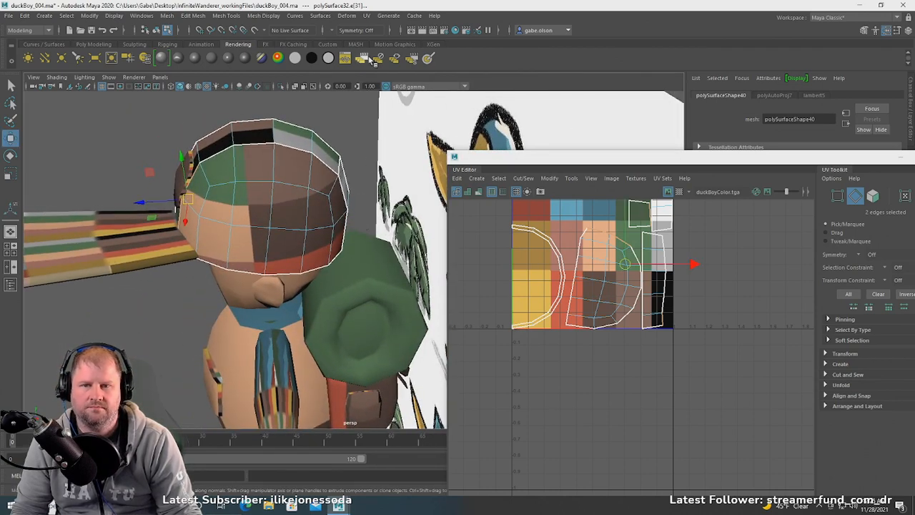
pyautogui.click(367, 15)
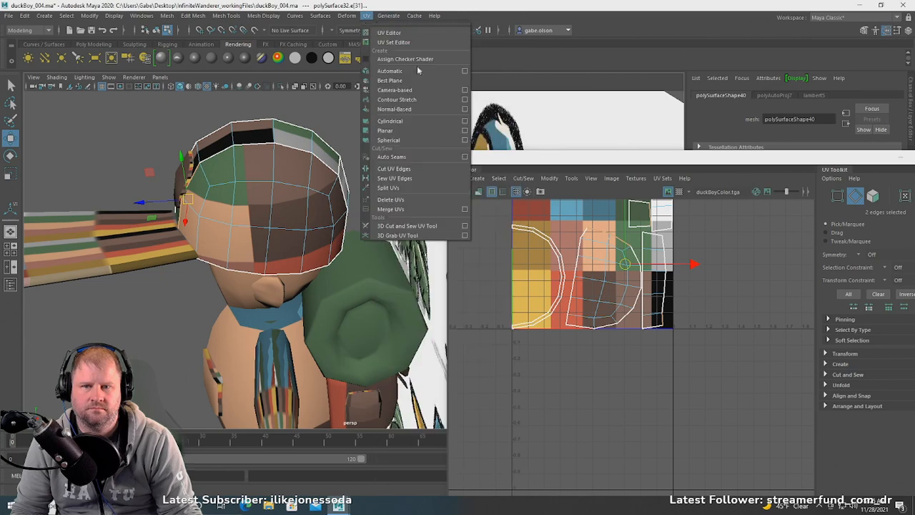
pyautogui.click(432, 90)
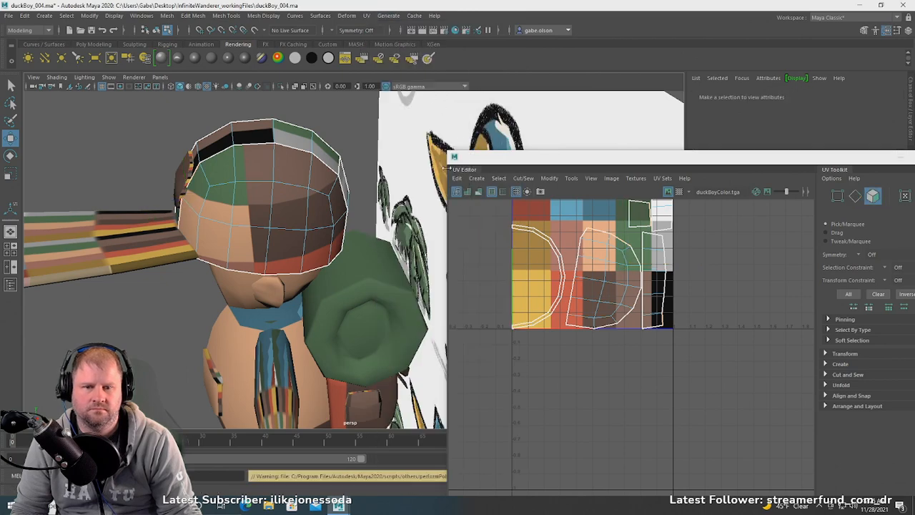
pyautogui.doubleClick(282, 162)
pyautogui.click(370, 18)
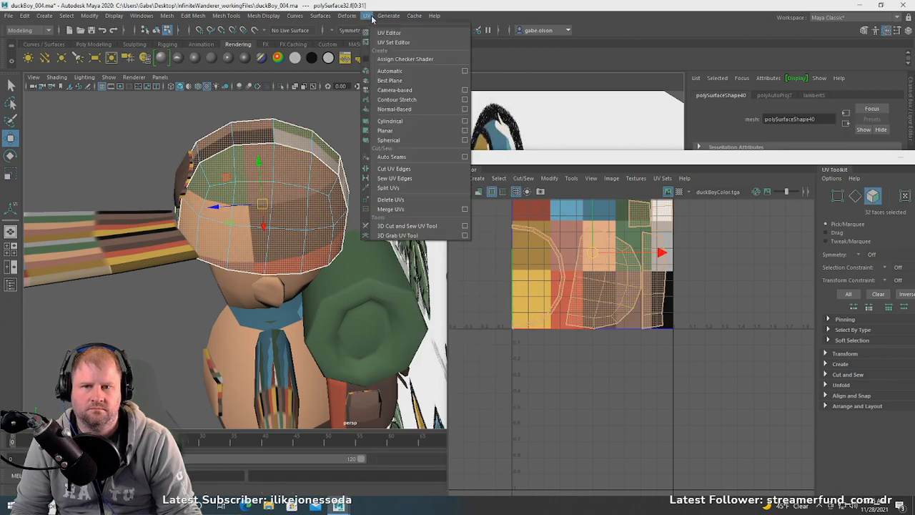
pyautogui.click(429, 90)
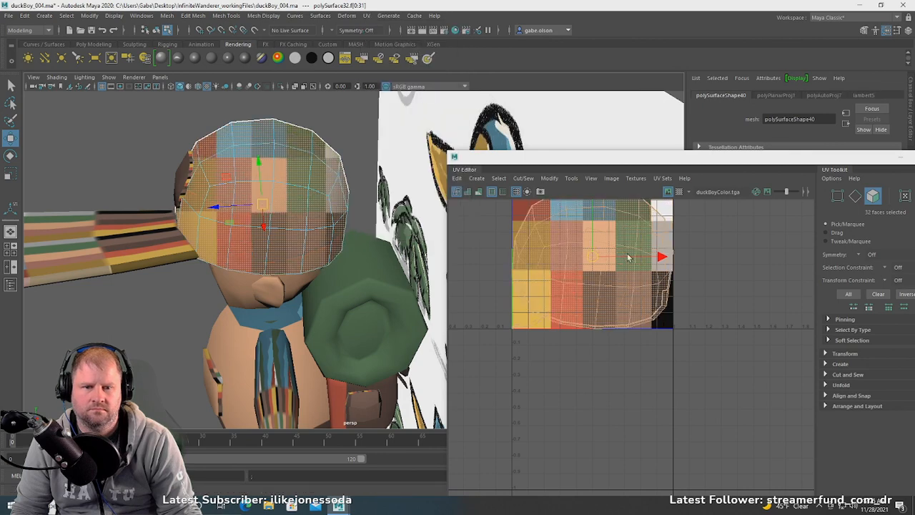
# - Scale the crown's projected UV shell down uniformly and rotate it slightly
pyautogui.keyDown('alt'); pyautogui.moveTo(628, 257); pyautogui.dragTo(615, 284, button='middle'); pyautogui.keyUp('alt')
pyautogui.press('e')
pyautogui.press('r')
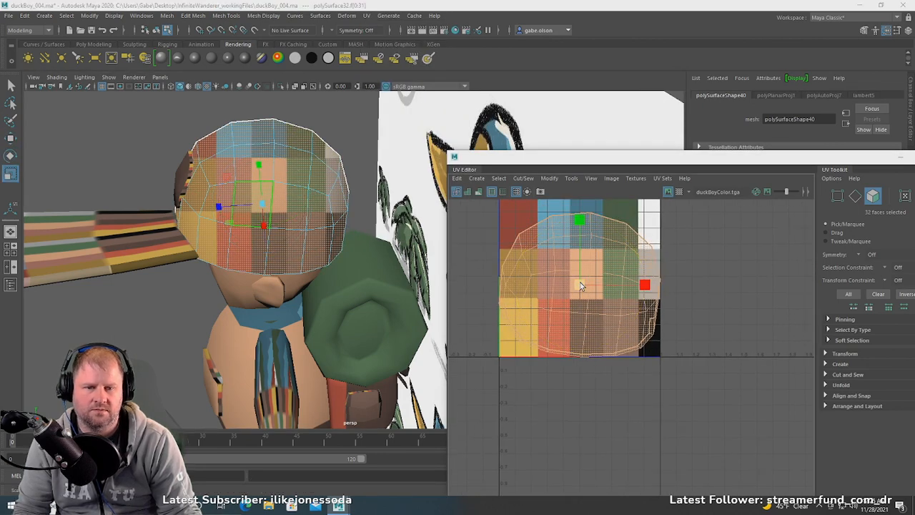
pyautogui.moveTo(580, 285); pyautogui.dragTo(539, 272)
pyautogui.press('e')
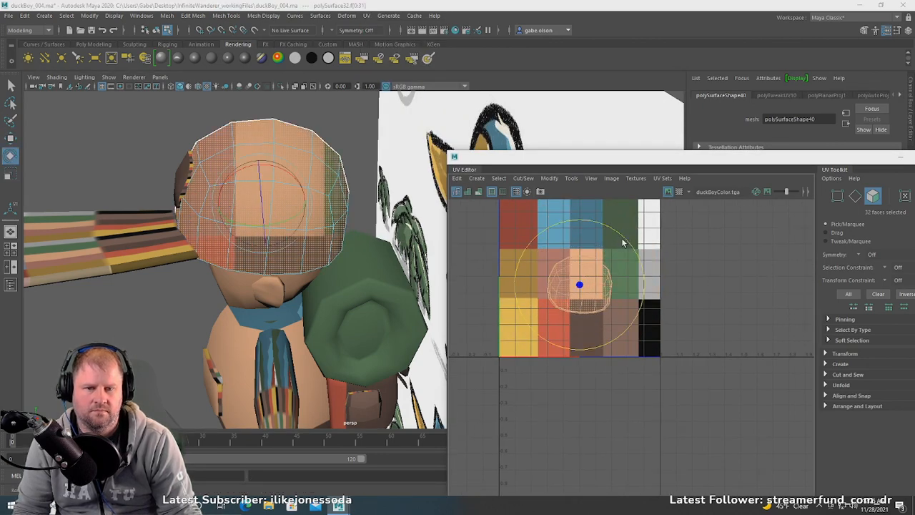
pyautogui.moveTo(627, 244); pyautogui.dragTo(647, 339)
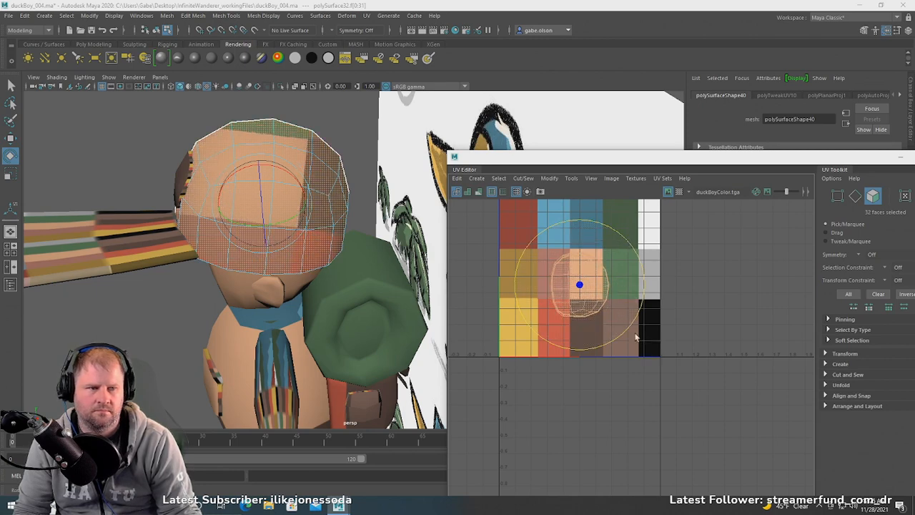
# - Move the crown's UVs onto the light blue swatch, shrink and narrow them to fit inside it, and deselect them
pyautogui.press('w')
pyautogui.moveTo(582, 284); pyautogui.dragTo(556, 219)
pyautogui.keyDown('alt'); pyautogui.moveTo(587, 262); pyautogui.dragTo(589, 342, button='middle'); pyautogui.keyUp('alt')
pyautogui.scroll(4, 575, 325)
pyautogui.press('e')
pyautogui.press('r')
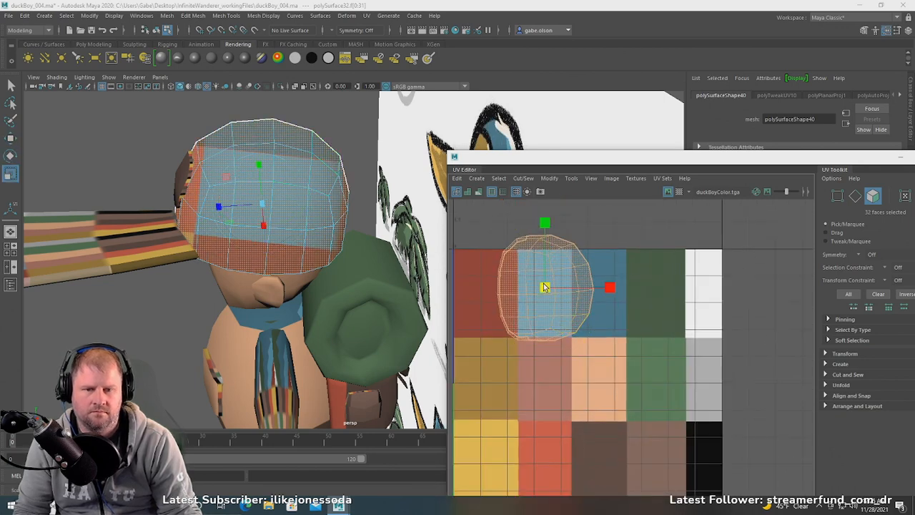
pyautogui.moveTo(545, 288); pyautogui.dragTo(527, 289)
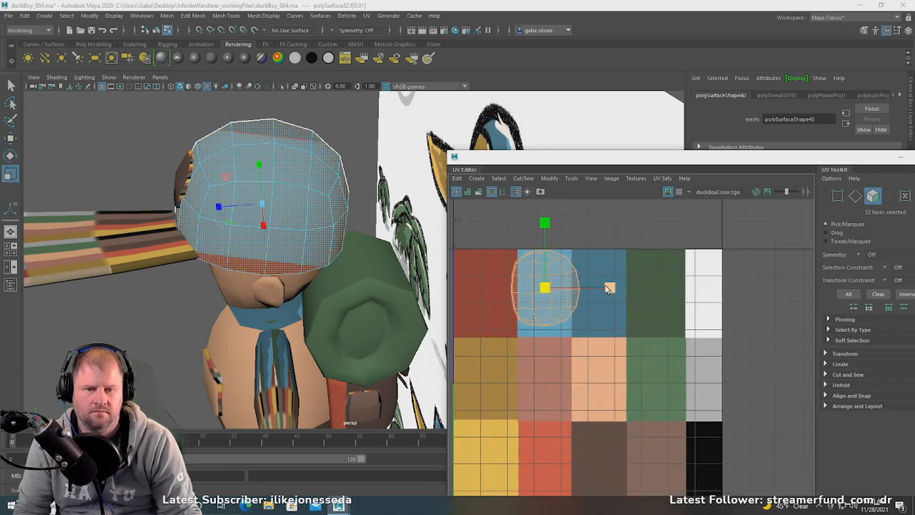
pyautogui.moveTo(610, 289); pyautogui.dragTo(590, 290)
pyautogui.press('w')
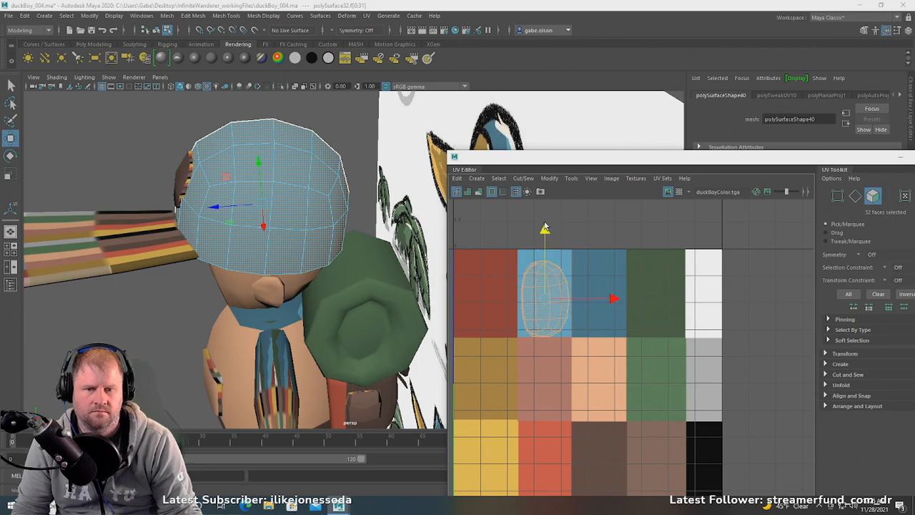
pyautogui.click(581, 224)
# - Return to object selection and select the rounded patch on the front of the cap
pyautogui.scroll(-4, 565, 266)
pyautogui.scroll(-5, 274, 236)
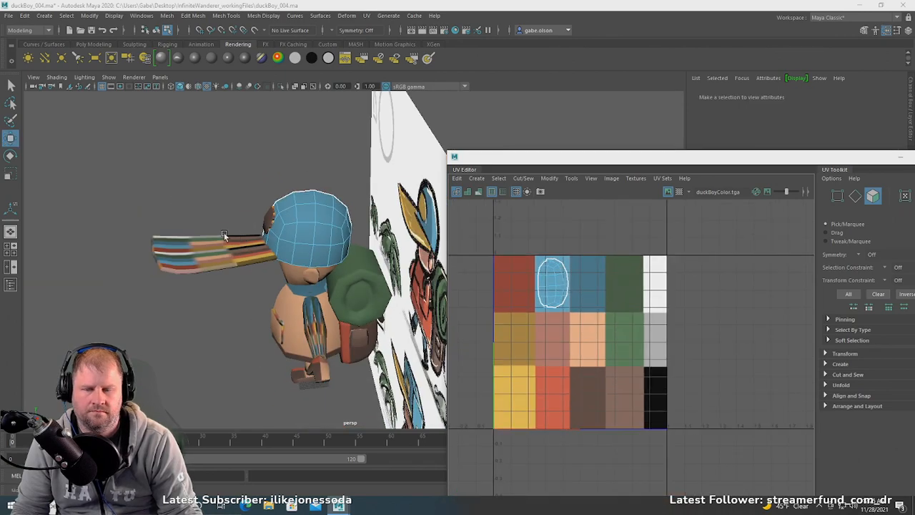
pyautogui.keyDown('alt'); pyautogui.moveTo(226, 236); pyautogui.dragTo(287, 265); pyautogui.keyUp('alt')
pyautogui.scroll(5, 287, 264)
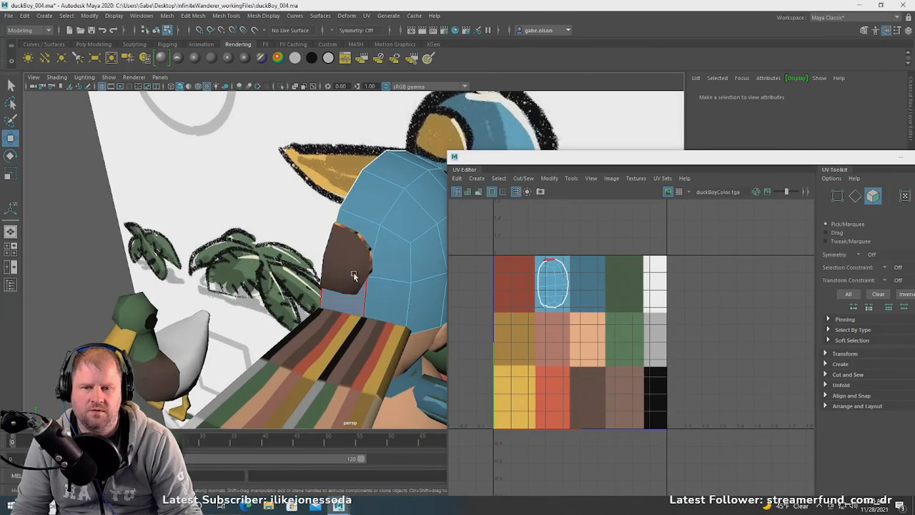
pyautogui.click(356, 243)
pyautogui.moveTo(357, 244); pyautogui.dragTo(394, 229, button='right')
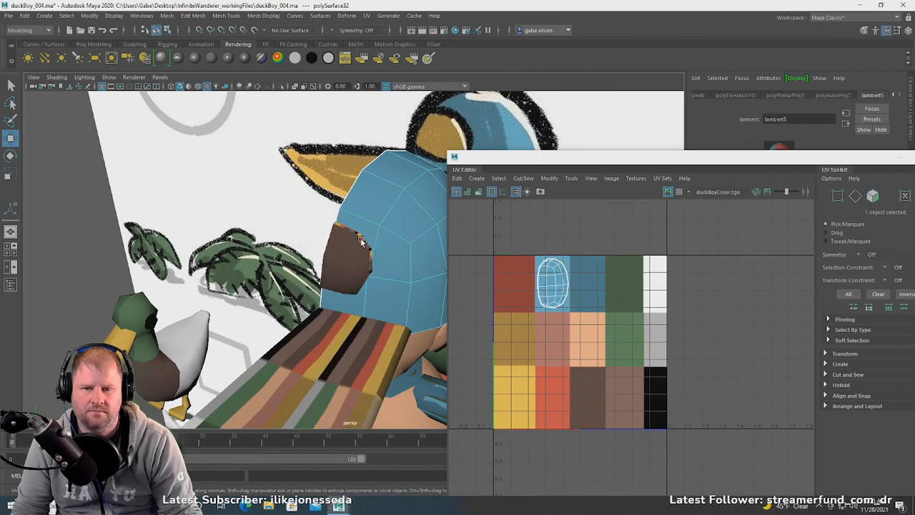
pyautogui.click(348, 245)
# - Select all of the front patch's UVs and move them from the dark brown swatch onto the bright yellow swatch
pyautogui.scroll(-5, 311, 248)
pyautogui.keyDown('alt'); pyautogui.moveTo(310, 248); pyautogui.dragTo(410, 216); pyautogui.keyUp('alt')
pyautogui.scroll(3, 437, 265)
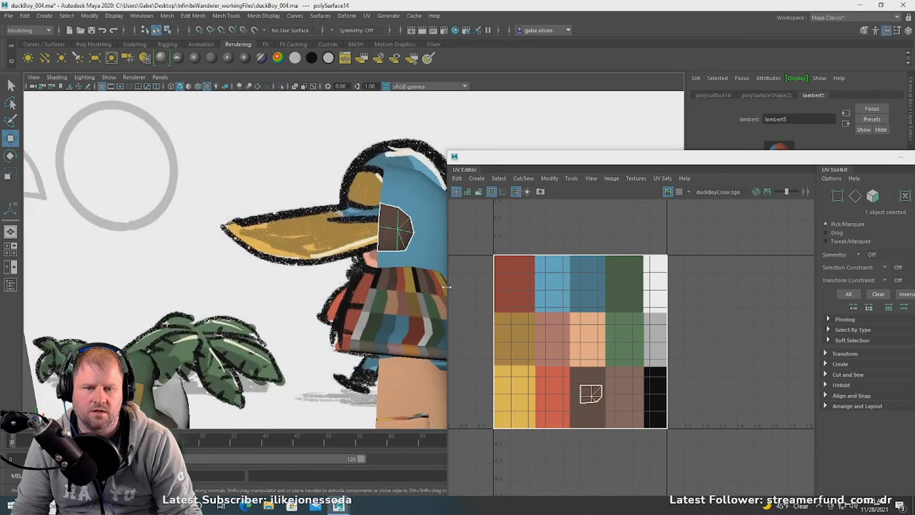
pyautogui.moveTo(593, 373); pyautogui.dragTo(629, 375, button='right')
pyautogui.moveTo(569, 370); pyautogui.dragTo(671, 427)
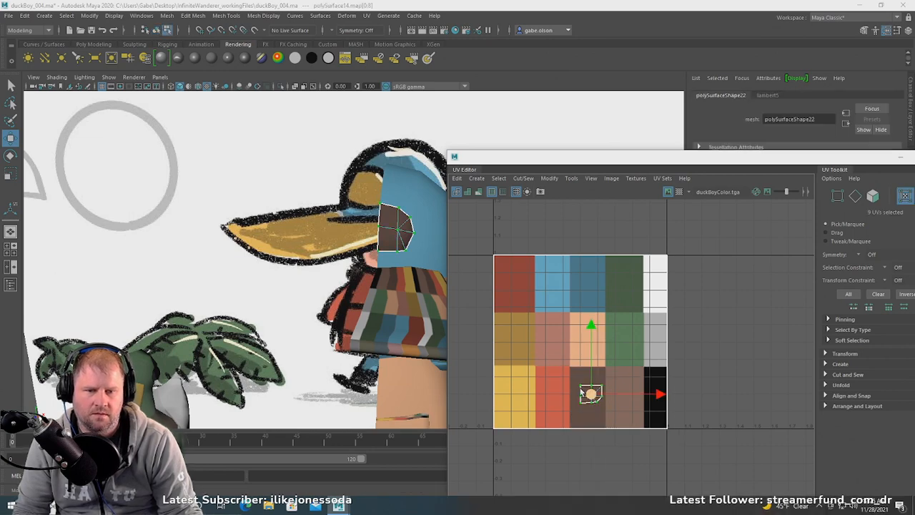
pyautogui.moveTo(595, 398); pyautogui.dragTo(521, 397)
pyautogui.click(335, 242)
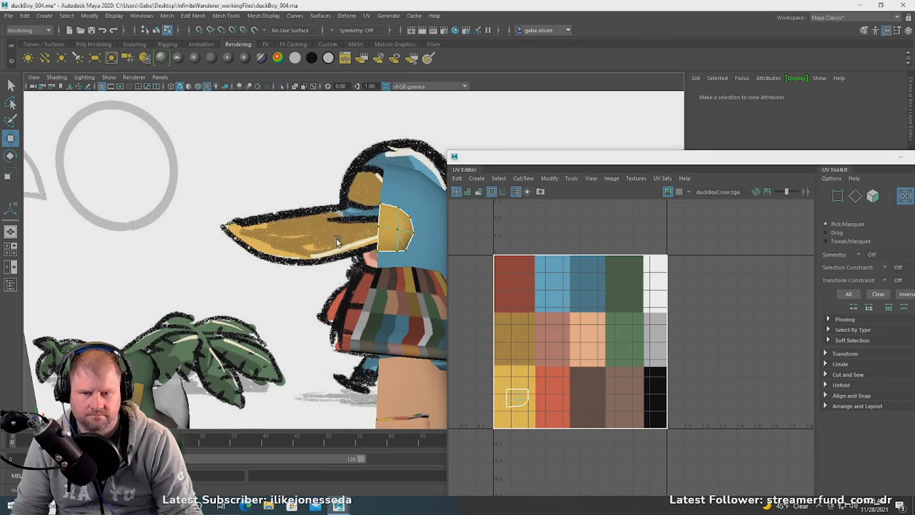
# - Select the cap's front patch and apply a camera-based UV projection from the character's front
pyautogui.keyDown('alt'); pyautogui.moveTo(309, 218); pyautogui.dragTo(289, 263); pyautogui.keyUp('alt')
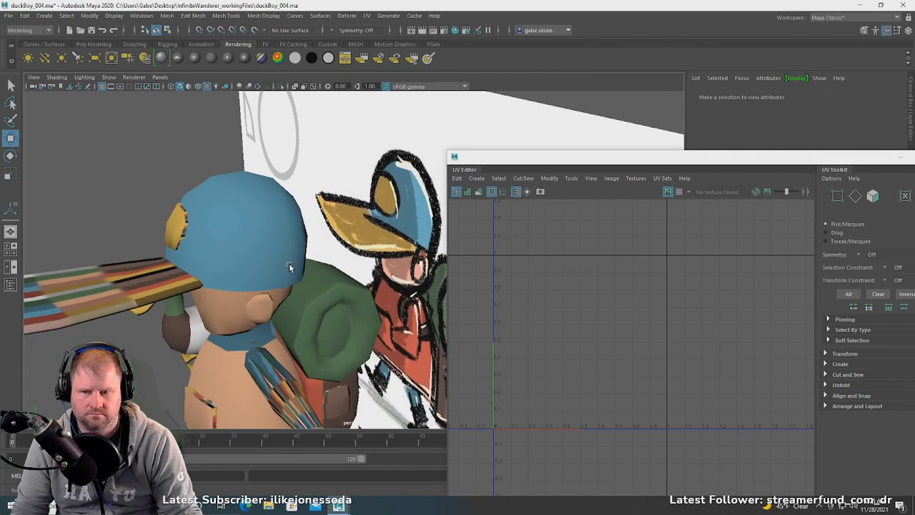
pyautogui.click(190, 224)
pyautogui.scroll(2, 566, 341)
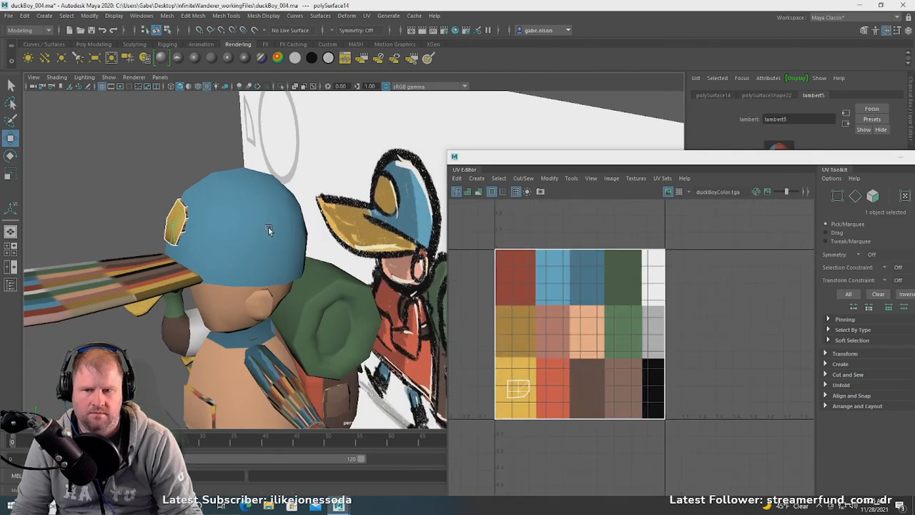
pyautogui.keyDown('alt'); pyautogui.moveTo(238, 232); pyautogui.dragTo(284, 231); pyautogui.keyUp('alt')
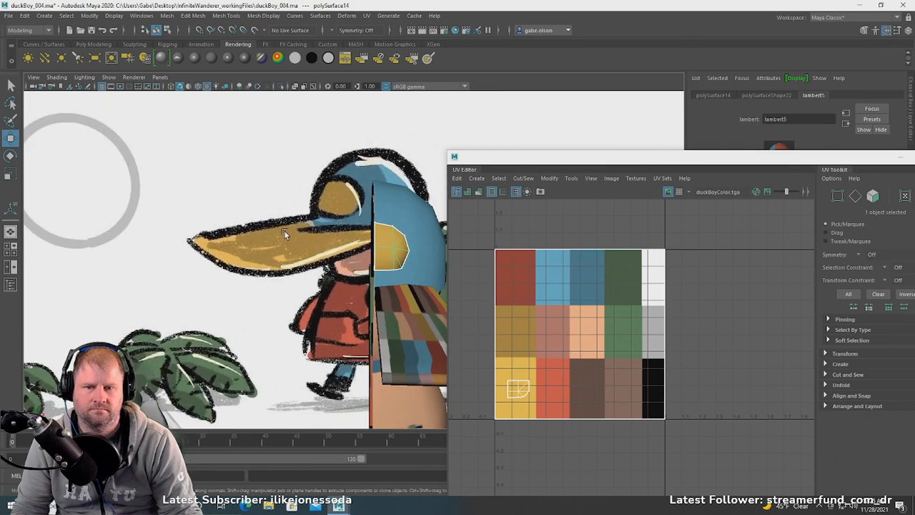
pyautogui.click(366, 15)
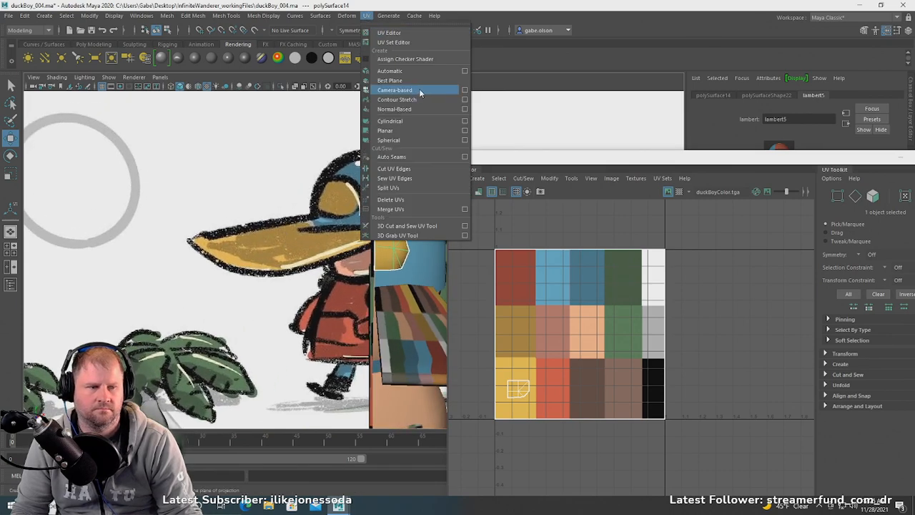
pyautogui.click(421, 93)
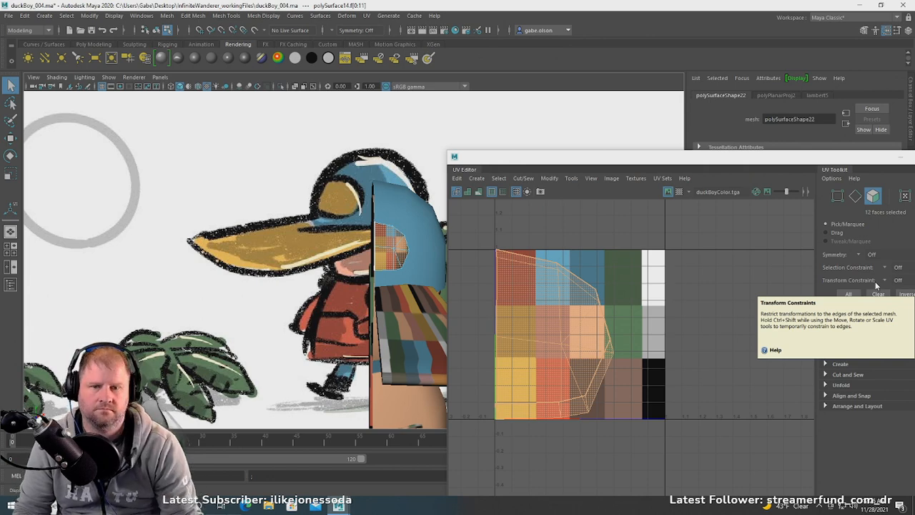
# - Select all of the front patch's newly projected UVs, scale them down and place them on the bright yellow swatch
pyautogui.moveTo(552, 323); pyautogui.dragTo(577, 310, button='right')
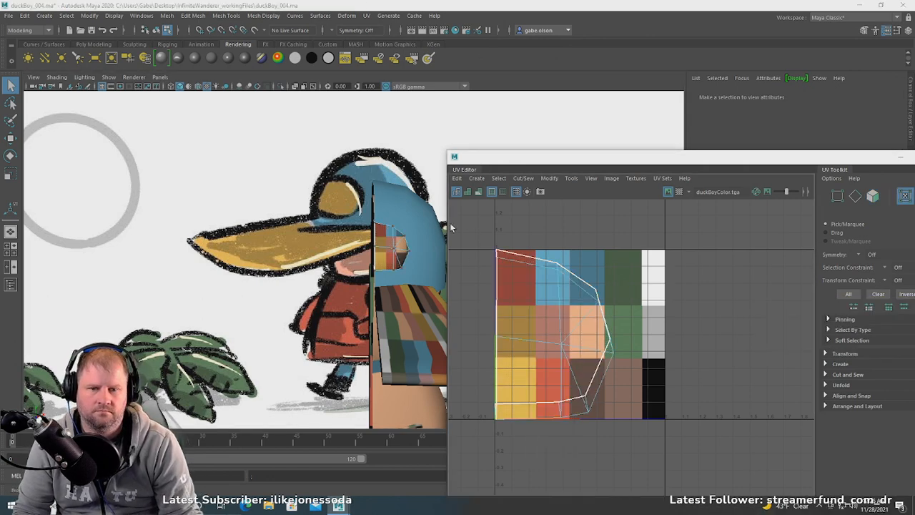
pyautogui.moveTo(449, 225); pyautogui.dragTo(664, 445)
pyautogui.press('e')
pyautogui.press('r')
pyautogui.moveTo(555, 334); pyautogui.dragTo(513, 397)
pyautogui.press('w')
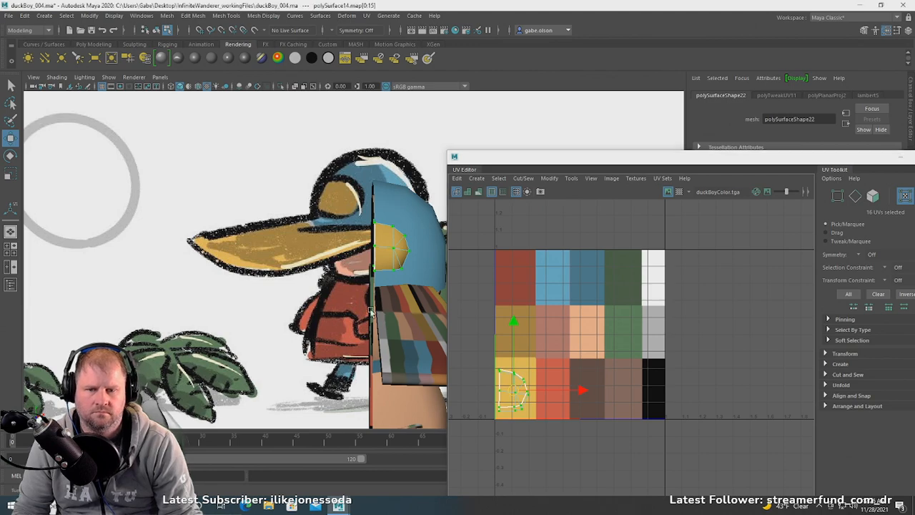
# - Select all faces of the cap's bill and apply a camera-based UV projection from above
pyautogui.keyDown('alt'); pyautogui.moveTo(389, 304); pyautogui.dragTo(303, 283); pyautogui.keyUp('alt')
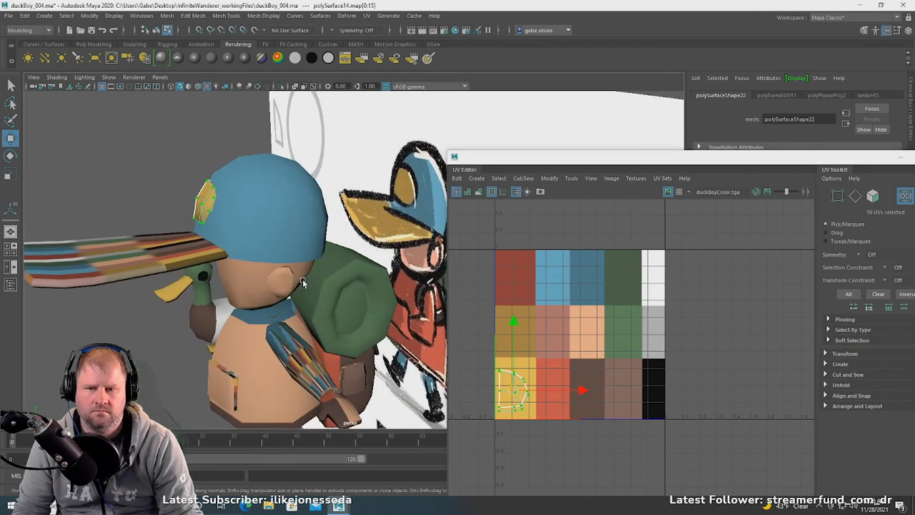
pyautogui.click(239, 289)
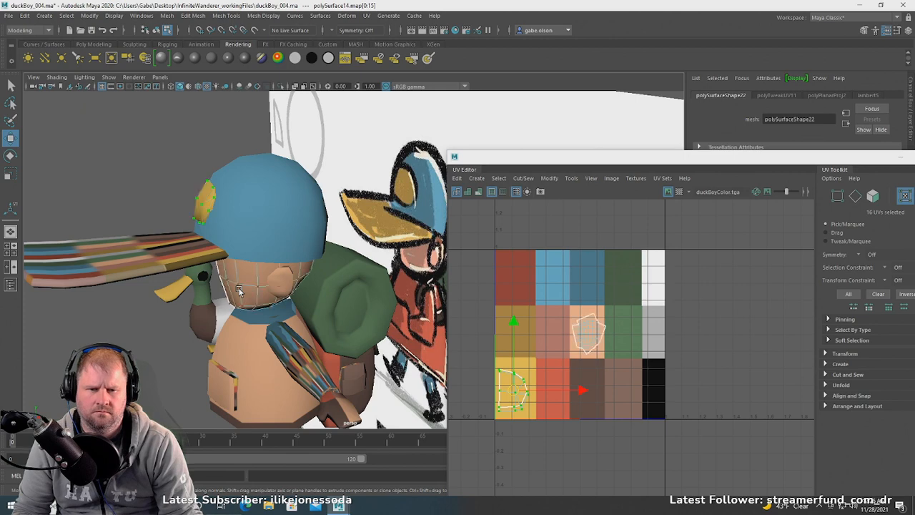
pyautogui.click(281, 282)
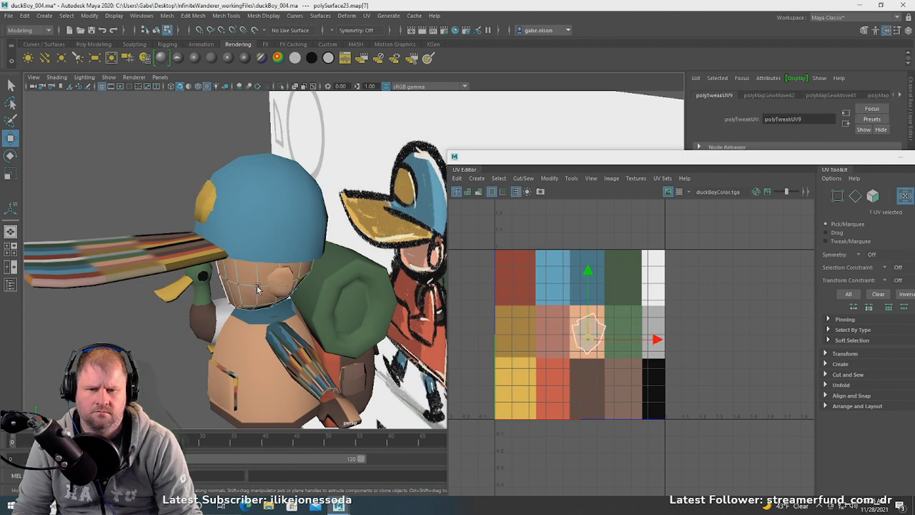
pyautogui.click(168, 265)
pyautogui.moveTo(170, 263)
pyautogui.keyDown('alt'); pyautogui.mouseDown()
pyautogui.moveTo(213, 316)
pyautogui.moveTo(272, 331)
pyautogui.moveTo(242, 247)
pyautogui.moveTo(204, 252)
pyautogui.mouseUp(); pyautogui.keyUp('alt')
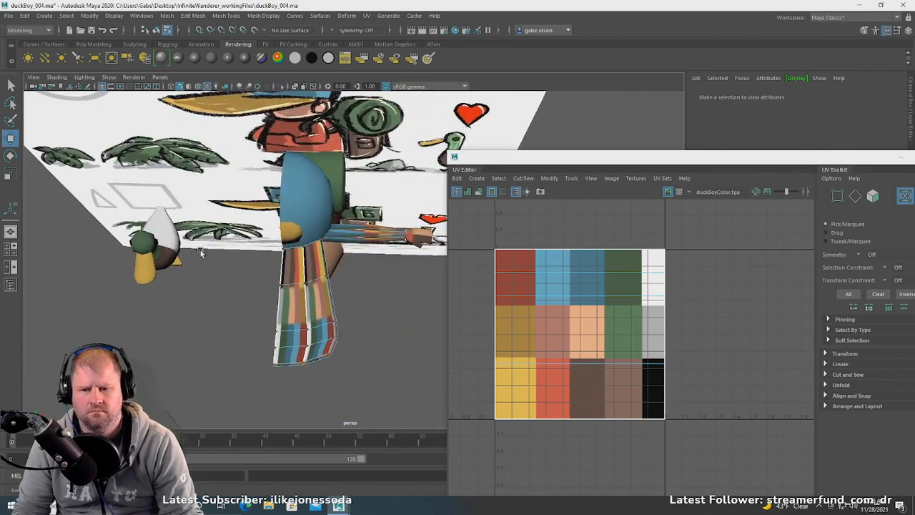
pyautogui.click(366, 16)
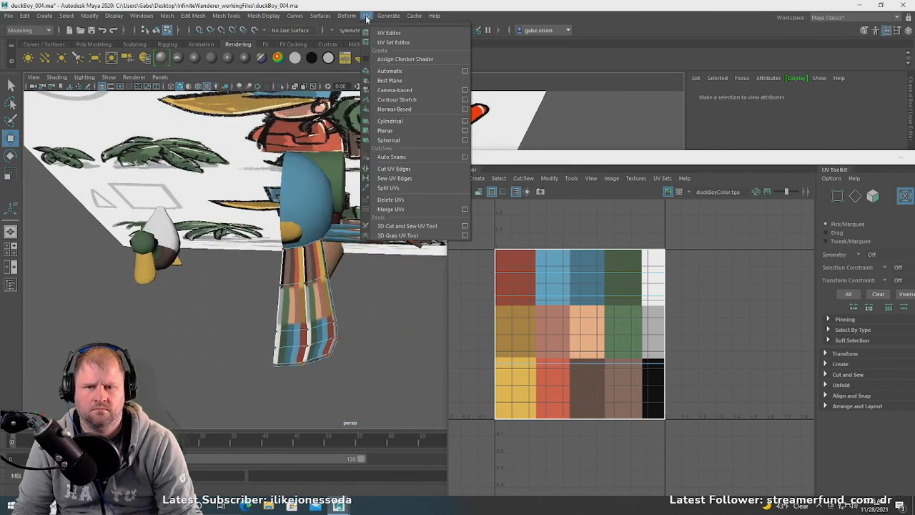
pyautogui.click(419, 94)
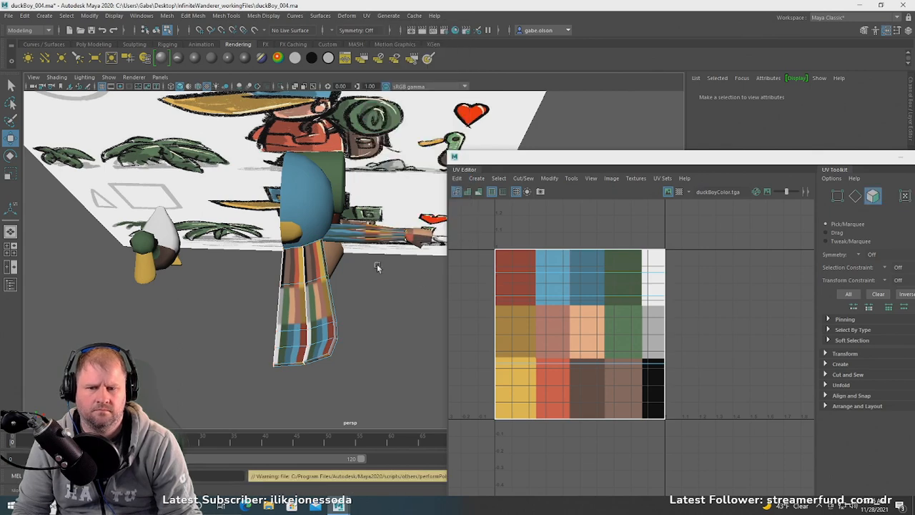
pyautogui.doubleClick(313, 293)
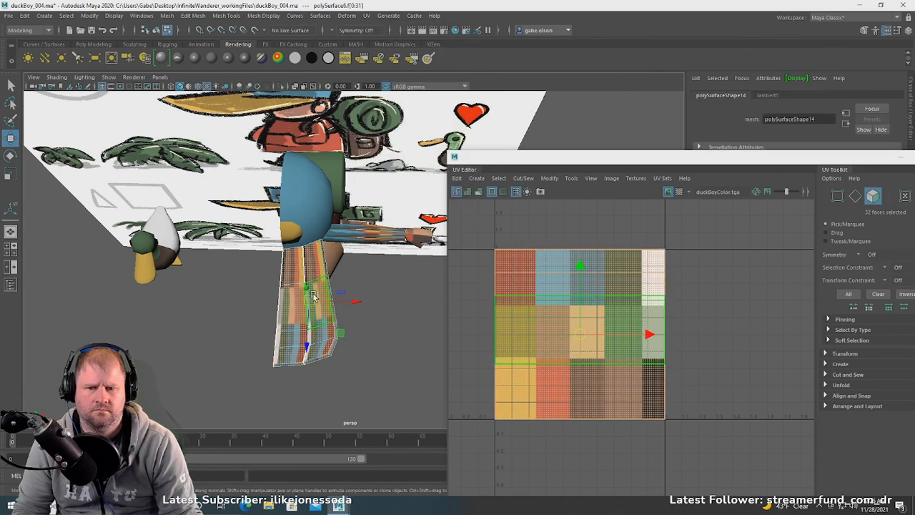
pyautogui.click(368, 15)
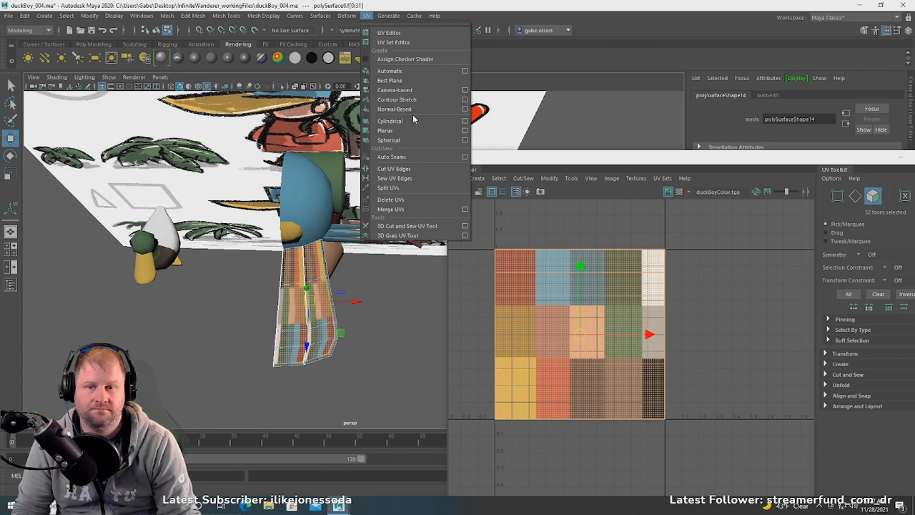
pyautogui.click(397, 90)
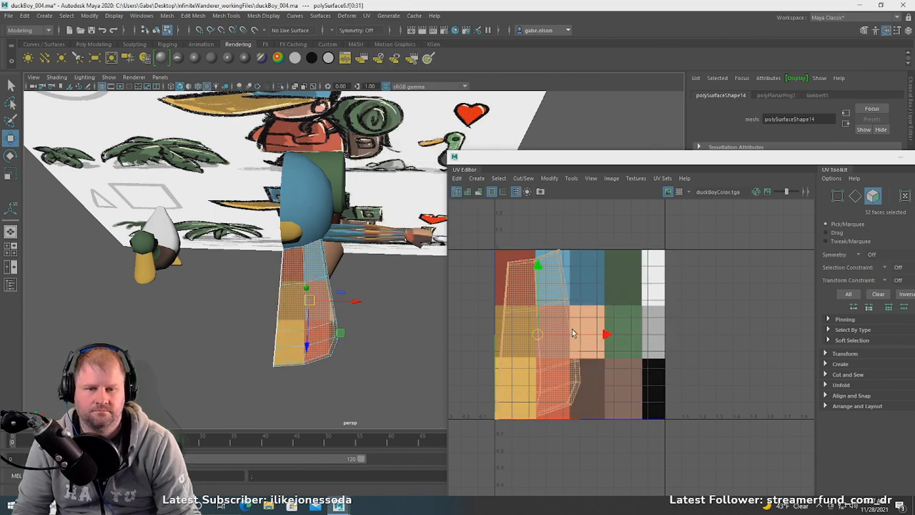
# - Select all of the bill's newly projected UVs, scale them down and place them on the bright yellow swatch
pyautogui.press('e')
pyautogui.press('r')
pyautogui.moveTo(527, 293); pyautogui.dragTo(560, 287, button='right')
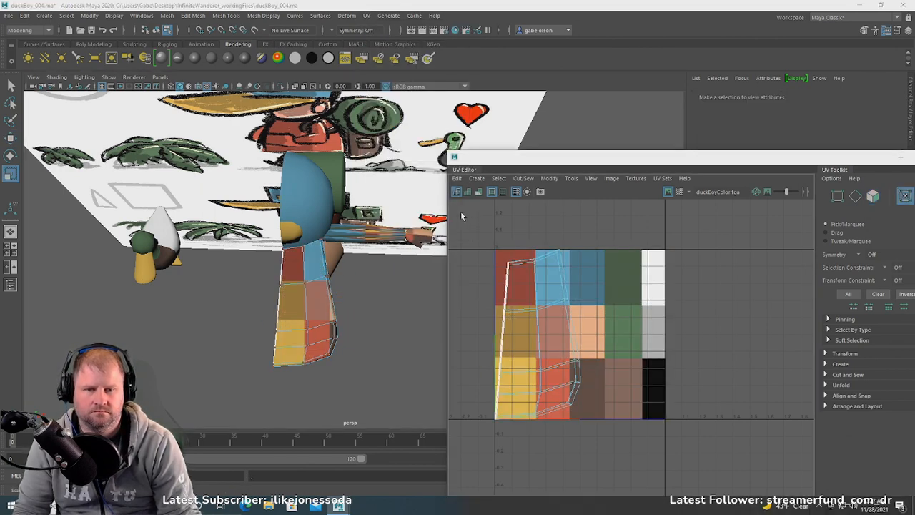
pyautogui.moveTo(459, 215); pyautogui.dragTo(629, 468)
pyautogui.press('e')
pyautogui.press('r')
pyautogui.moveTo(538, 334); pyautogui.dragTo(493, 311)
pyautogui.press('w')
pyautogui.scroll(2, 493, 311)
pyautogui.moveTo(552, 348); pyautogui.dragTo(518, 421)
pyautogui.click(372, 396)
# - Select the backpack body's UVs, narrow them and place them fully inside the dark brown swatch
pyautogui.keyDown('alt'); pyautogui.moveTo(371, 396); pyautogui.dragTo(284, 282); pyautogui.keyUp('alt')
pyautogui.moveTo(281, 186); pyautogui.dragTo(326, 172, button='right')
pyautogui.click(207, 143)
pyautogui.keyDown('alt'); pyautogui.moveTo(212, 170); pyautogui.dragTo(275, 252); pyautogui.keyUp('alt')
pyautogui.keyDown('alt'); pyautogui.moveTo(275, 252); pyautogui.dragTo(302, 268, button='right'); pyautogui.keyUp('alt')
pyautogui.keyDown('alt'); pyautogui.moveTo(302, 267); pyautogui.dragTo(289, 262); pyautogui.keyUp('alt')
pyautogui.click(309, 260)
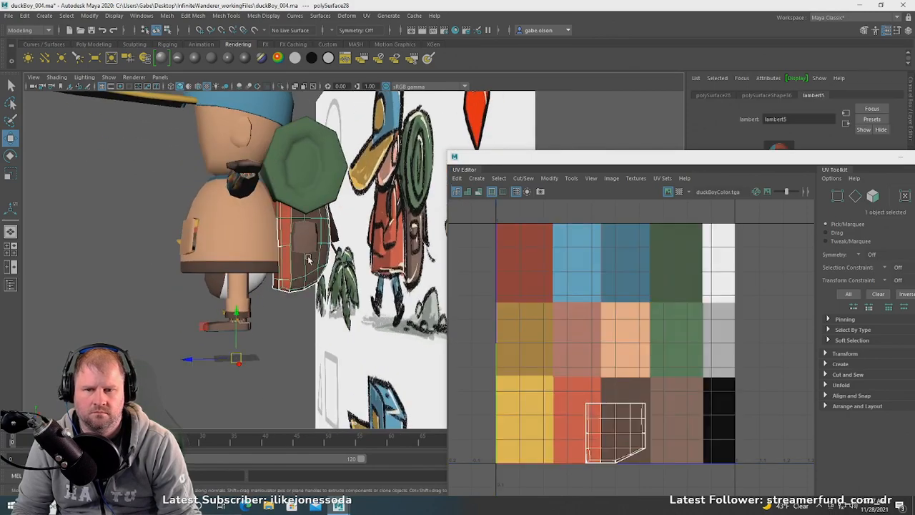
pyautogui.scroll(-1, 678, 427)
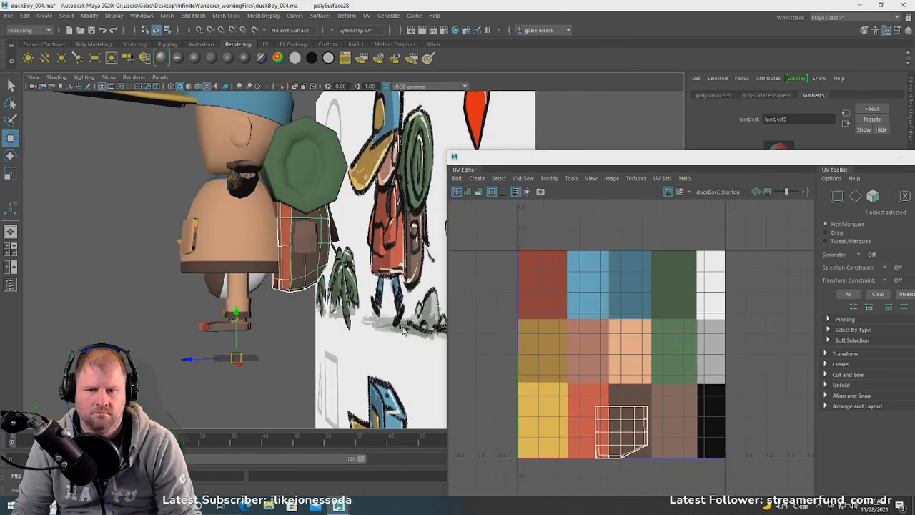
pyautogui.keyDown('alt'); pyautogui.moveTo(403, 329); pyautogui.dragTo(541, 361); pyautogui.keyUp('alt')
pyautogui.keyDown('alt'); pyautogui.moveTo(336, 342); pyautogui.dragTo(455, 318); pyautogui.keyUp('alt')
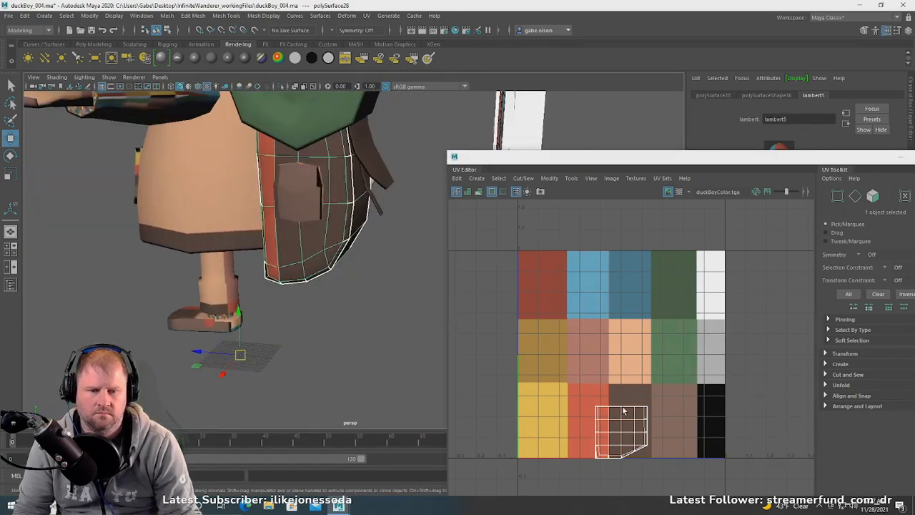
pyautogui.moveTo(624, 374); pyautogui.dragTo(665, 369, button='right')
pyautogui.moveTo(719, 386); pyautogui.dragTo(553, 496)
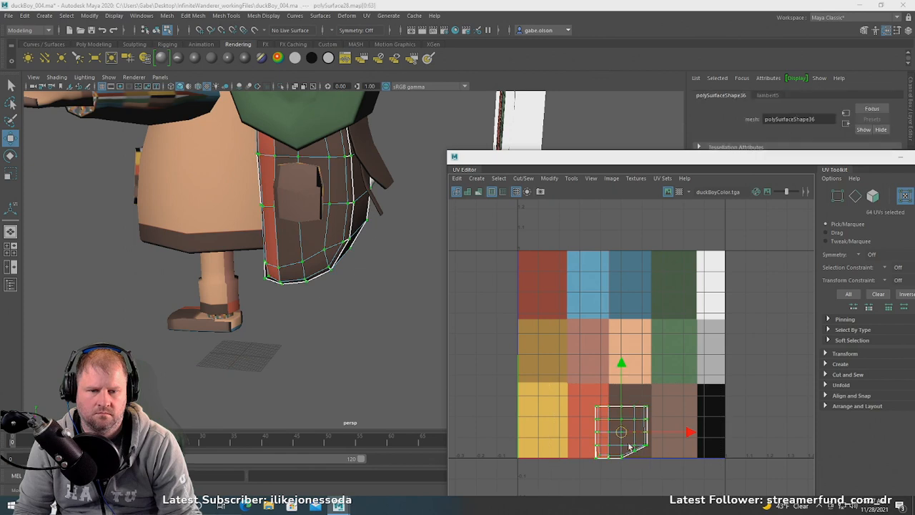
pyautogui.moveTo(623, 438); pyautogui.dragTo(672, 424)
pyautogui.press('w')
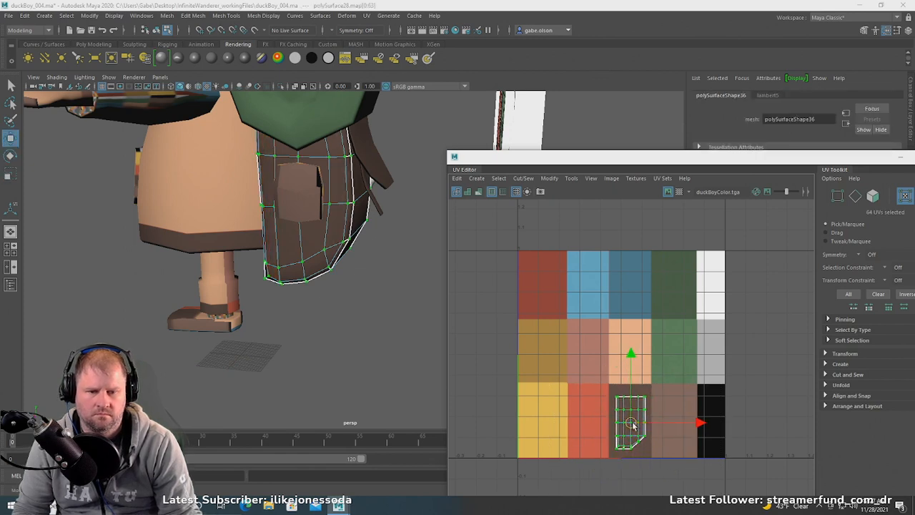
pyautogui.click(183, 211)
# - Select all faces of the backpack's side pocket and apply a camera-based UV projection from the side
pyautogui.click(307, 200)
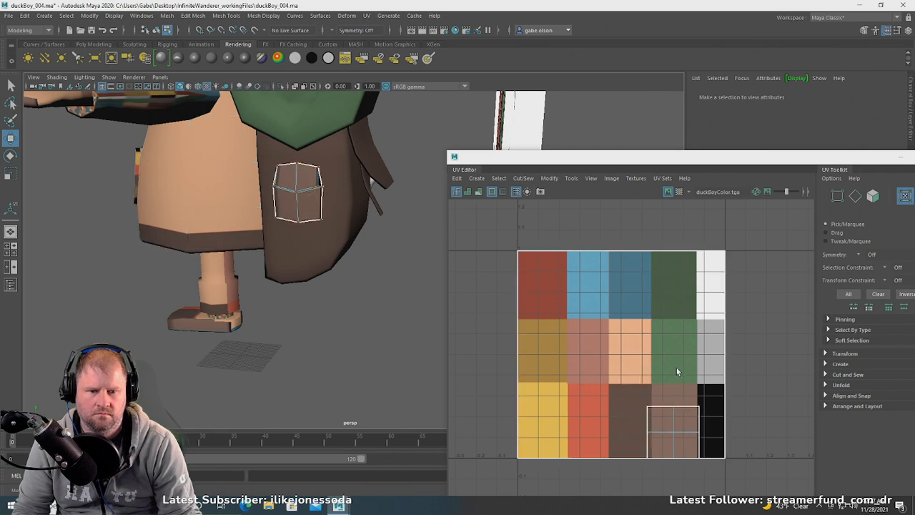
pyautogui.moveTo(668, 374); pyautogui.dragTo(721, 369, button='right')
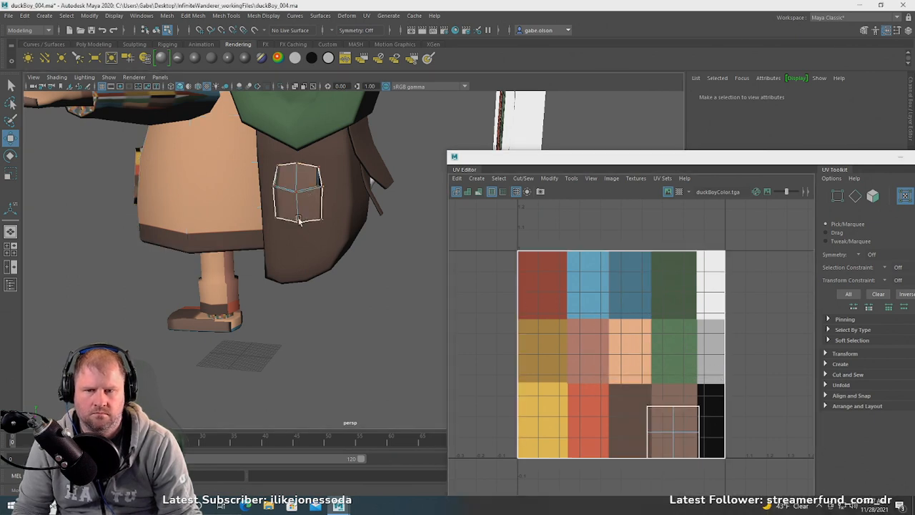
pyautogui.moveTo(296, 192); pyautogui.dragTo(292, 190, button='right')
pyautogui.keyDown('alt'); pyautogui.moveTo(253, 165); pyautogui.dragTo(280, 177); pyautogui.keyUp('alt')
pyautogui.click(366, 20)
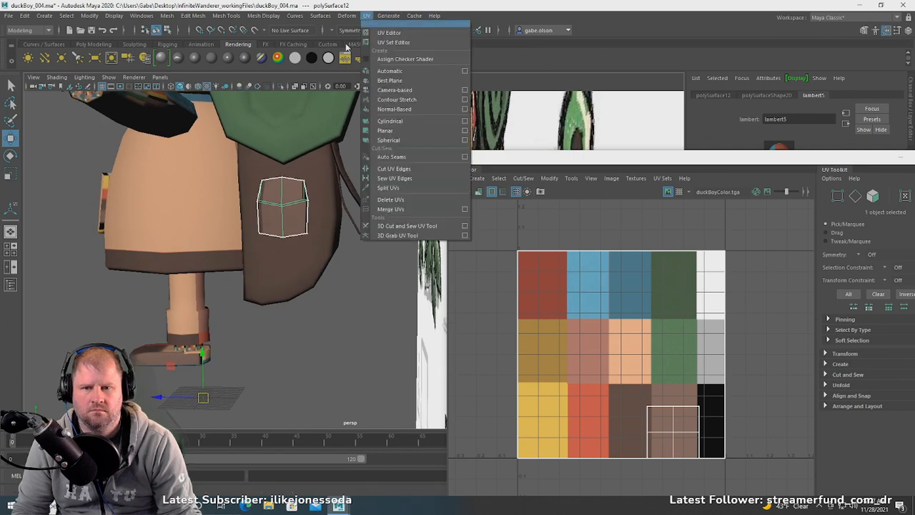
pyautogui.moveTo(287, 187); pyautogui.dragTo(287, 210, button='right')
pyautogui.doubleClick(278, 194)
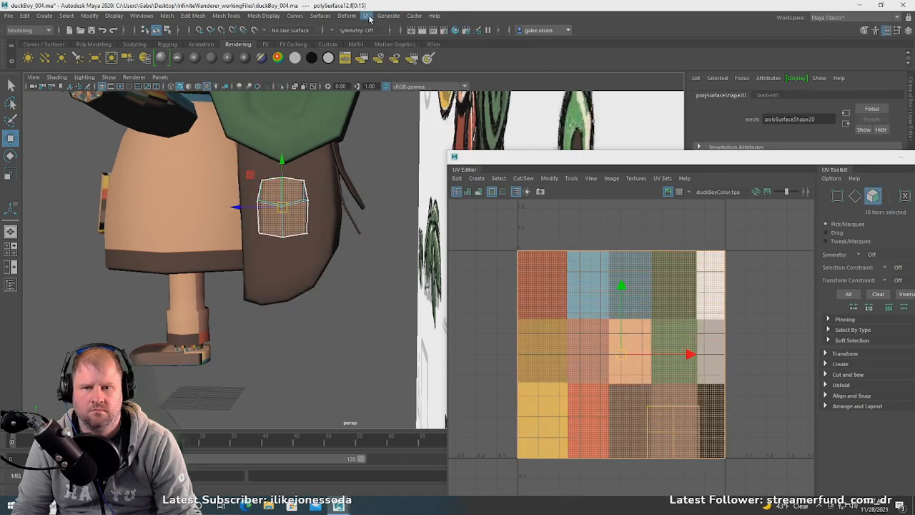
pyautogui.click(367, 15)
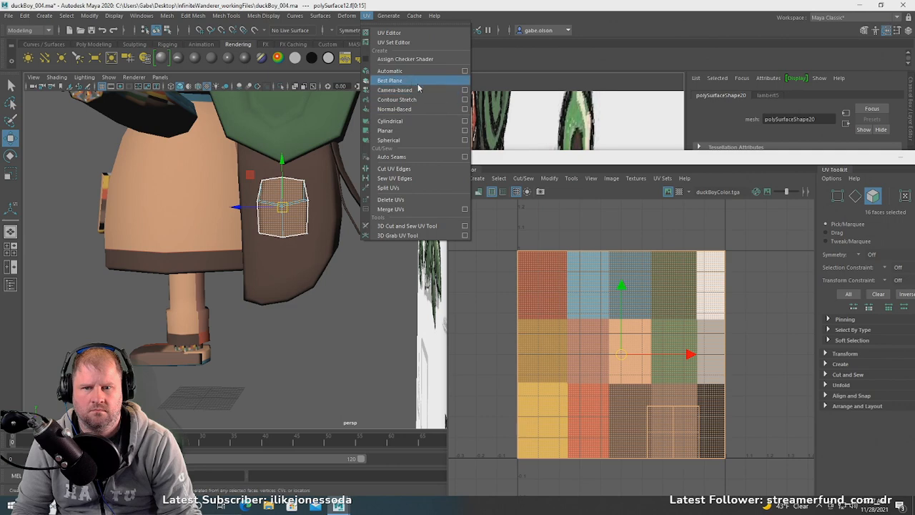
pyautogui.click(419, 91)
pyautogui.hotkey('ctrl', 'F12')
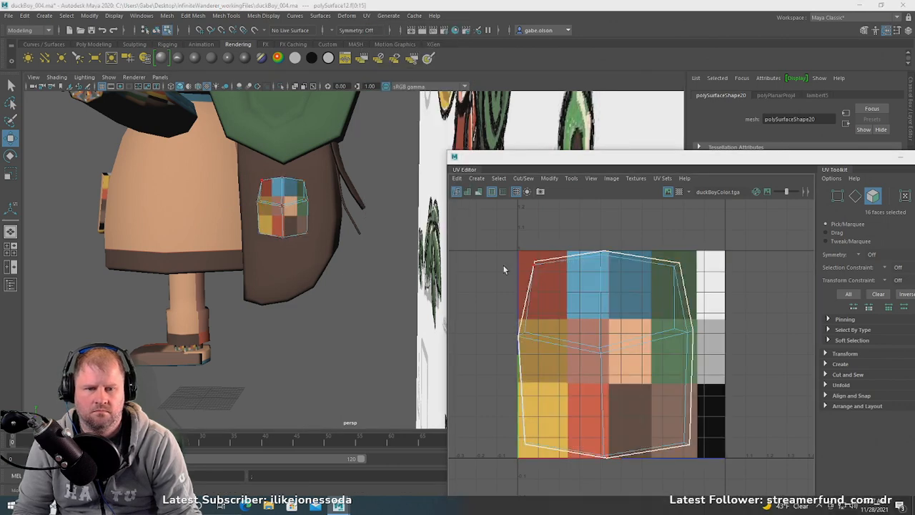
# - Scale the side pocket's projected UVs down and place them on the light brown swatch
pyautogui.press('r')
pyautogui.moveTo(607, 366); pyautogui.dragTo(543, 352)
pyautogui.press('w')
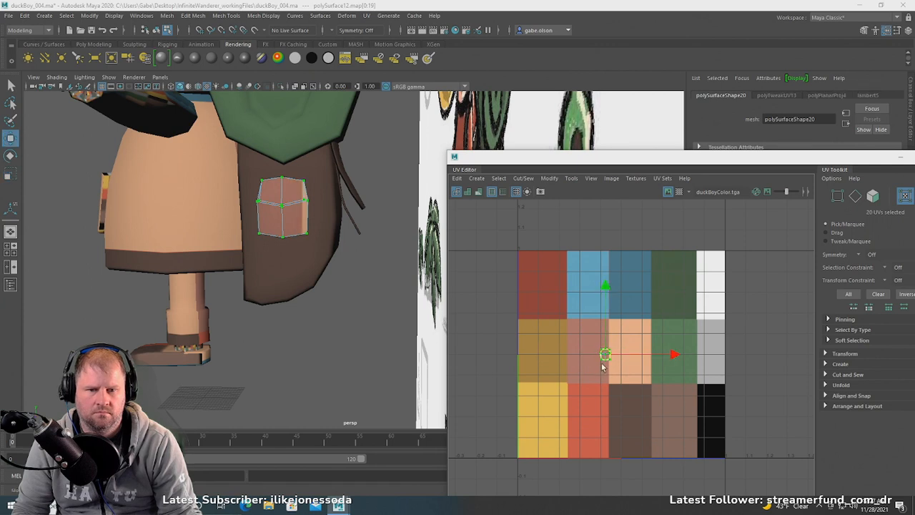
pyautogui.moveTo(607, 356); pyautogui.dragTo(733, 435)
pyautogui.press('r')
pyautogui.press('w')
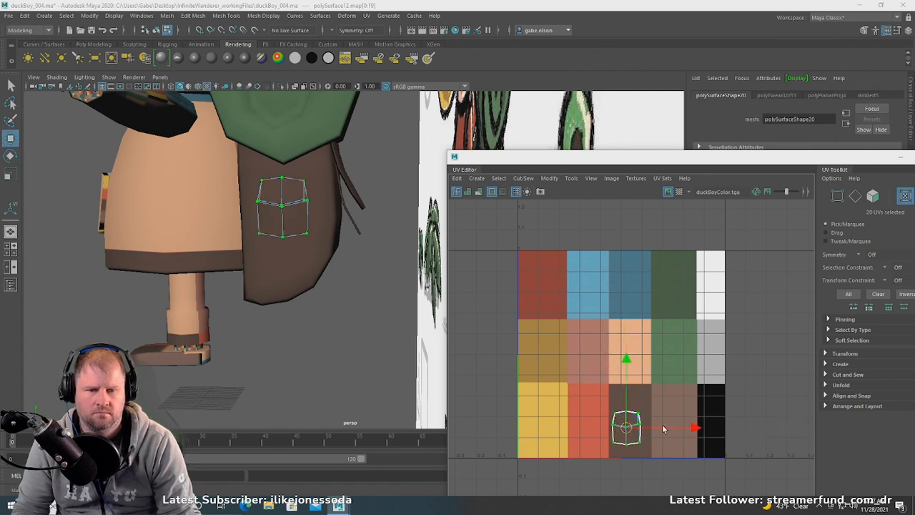
pyautogui.moveTo(626, 428); pyautogui.dragTo(685, 422)
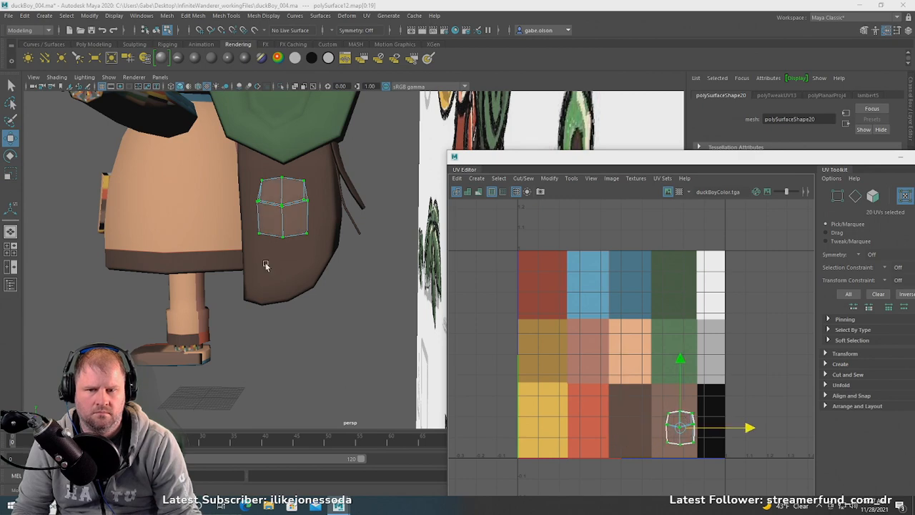
# - Select only the backpack body's UV shell and move it from the dark brown swatch onto the light brown swatch
pyautogui.scroll(-2, 265, 265)
pyautogui.keyDown('alt'); pyautogui.moveTo(275, 280); pyautogui.dragTo(291, 315, button='middle'); pyautogui.keyUp('alt')
pyautogui.keyDown('alt'); pyautogui.moveTo(291, 314); pyautogui.dragTo(314, 311); pyautogui.keyUp('alt')
pyautogui.keyDown('shift'); pyautogui.click(279, 311); pyautogui.keyUp('shift')
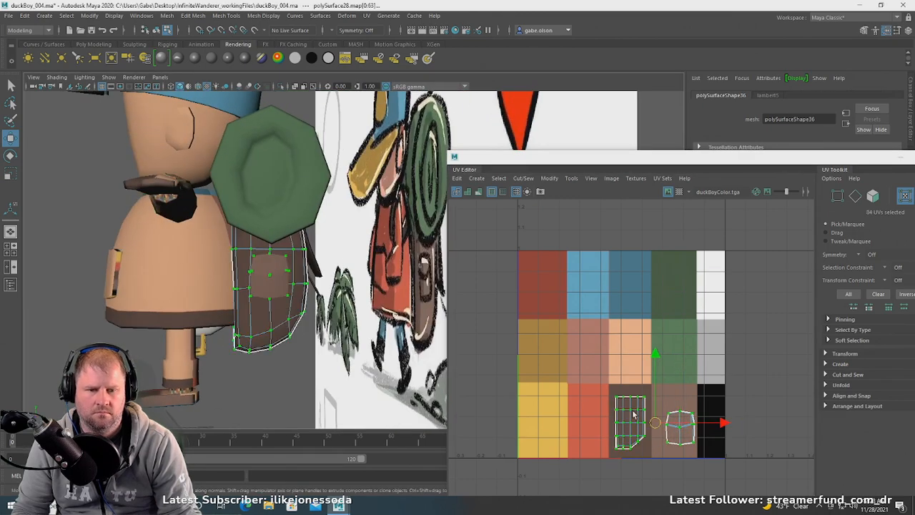
pyautogui.moveTo(603, 376); pyautogui.dragTo(657, 472)
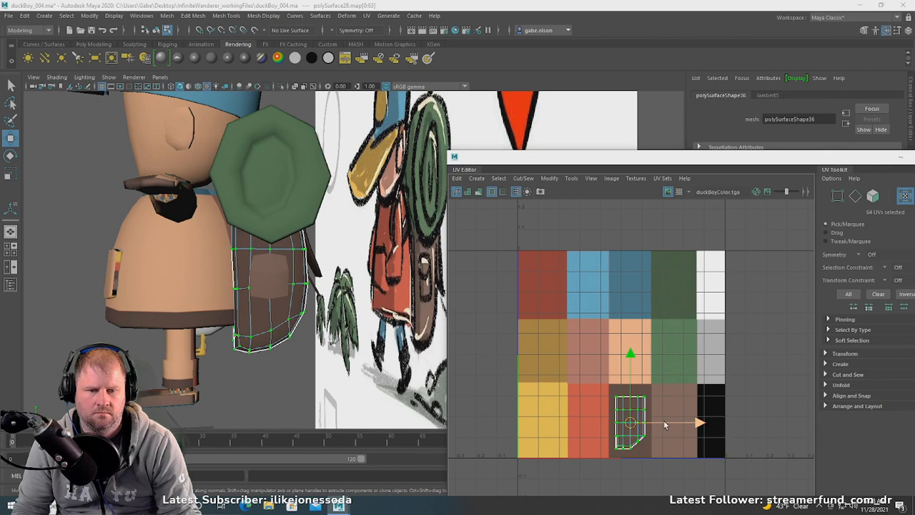
pyautogui.moveTo(664, 425); pyautogui.dragTo(712, 425)
pyautogui.keyDown('alt'); pyautogui.moveTo(273, 314); pyautogui.dragTo(294, 337); pyautogui.keyUp('alt')
pyautogui.click(291, 363)
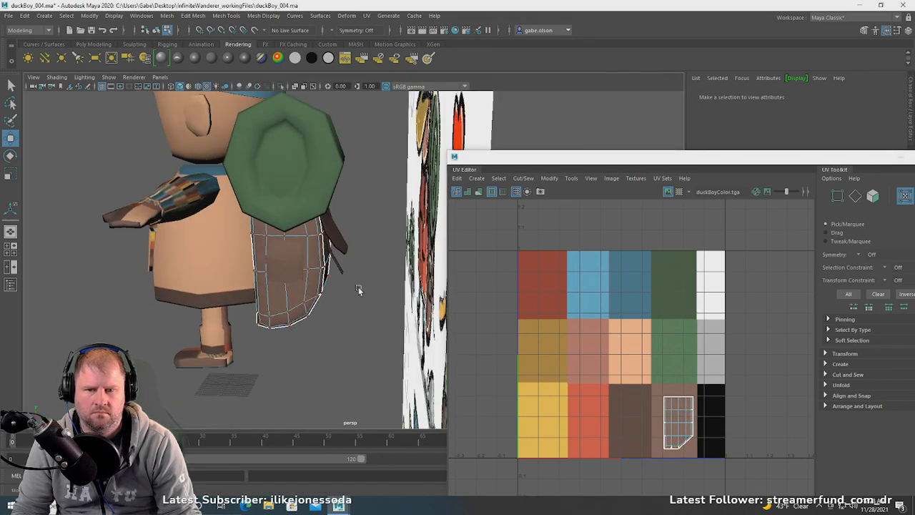
# - Shift the backpack body's UV shell sideways to straddle the dark and light brown swatches, and clear the selection
pyautogui.keyDown('alt'); pyautogui.moveTo(359, 289); pyautogui.dragTo(210, 287); pyautogui.keyUp('alt')
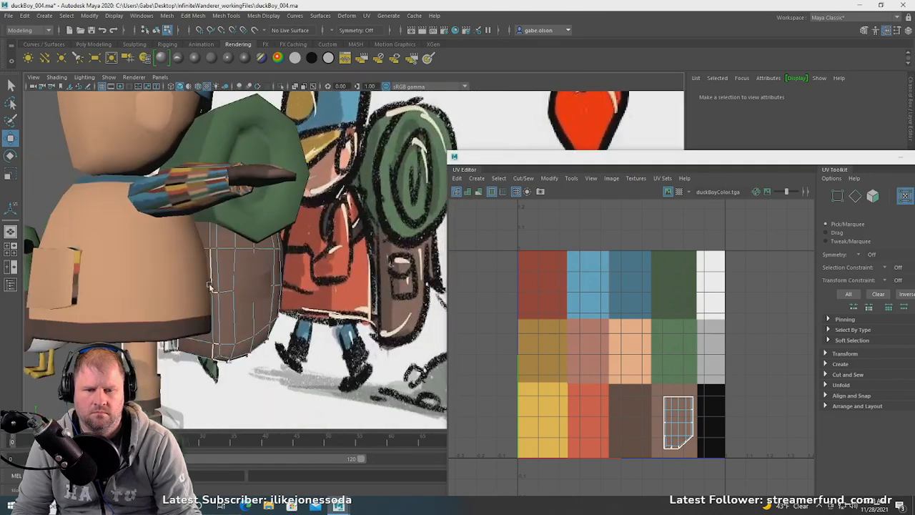
pyautogui.keyDown('alt'); pyautogui.moveTo(210, 287); pyautogui.dragTo(315, 318, button='right'); pyautogui.keyUp('alt')
pyautogui.keyDown('alt'); pyautogui.moveTo(315, 318); pyautogui.dragTo(222, 332); pyautogui.keyUp('alt')
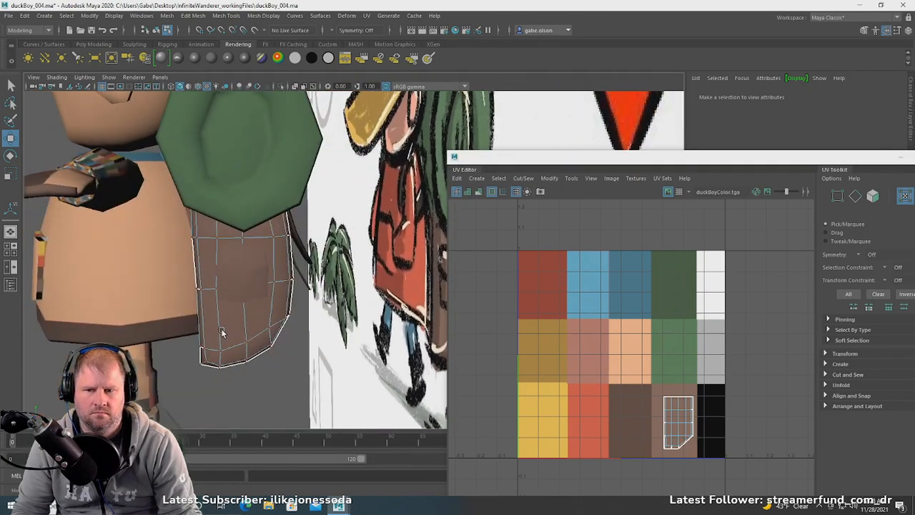
pyautogui.doubleClick(684, 415)
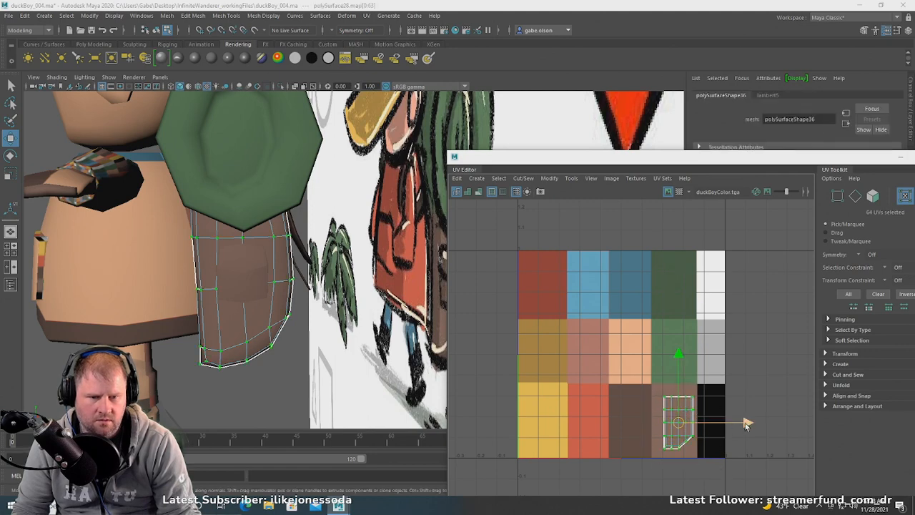
pyautogui.moveTo(746, 423); pyautogui.dragTo(726, 429)
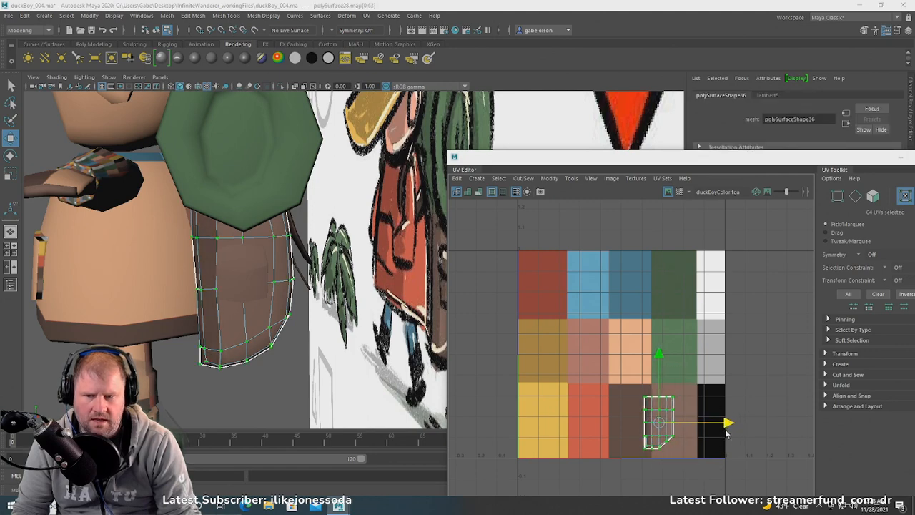
pyautogui.moveTo(228, 329); pyautogui.dragTo(285, 231, button='right')
pyautogui.rightClick(257, 255)
pyautogui.click(260, 348)
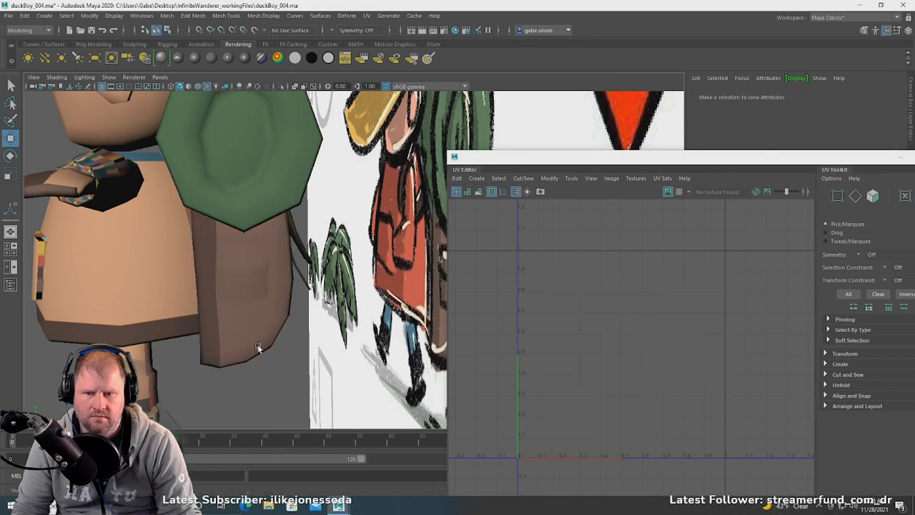
# - Select the two straps hanging behind the backpack and apply a camera-based UV projection to both
pyautogui.keyDown('alt'); pyautogui.moveTo(258, 348); pyautogui.dragTo(228, 335, button='right'); pyautogui.keyUp('alt')
pyautogui.moveTo(229, 335)
pyautogui.keyDown('alt'); pyautogui.mouseDown()
pyautogui.moveTo(280, 317)
pyautogui.moveTo(277, 289)
pyautogui.moveTo(231, 336)
pyautogui.mouseUp(); pyautogui.keyUp('alt')
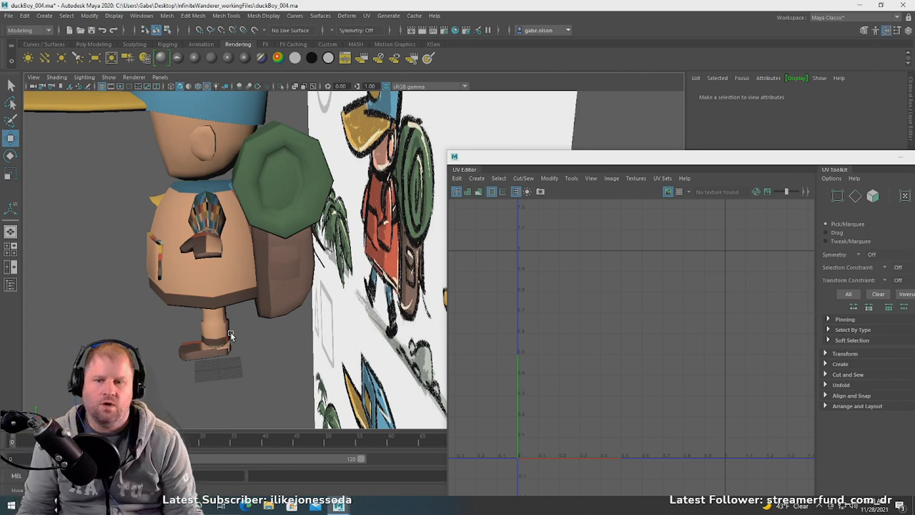
pyautogui.keyDown('alt'); pyautogui.moveTo(267, 217); pyautogui.dragTo(284, 205); pyautogui.keyUp('alt')
pyautogui.keyDown('alt'); pyautogui.moveTo(284, 205); pyautogui.dragTo(570, 313, button='right'); pyautogui.keyUp('alt')
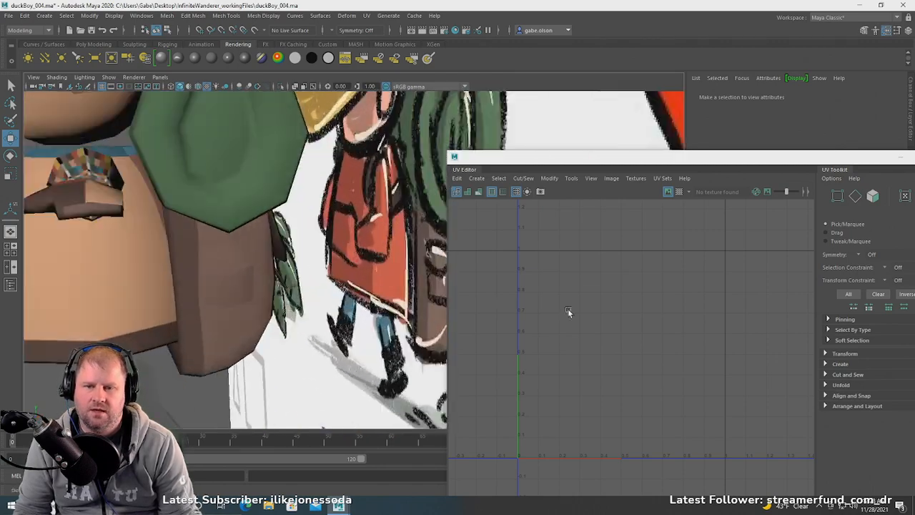
pyautogui.keyDown('alt'); pyautogui.moveTo(570, 313); pyautogui.dragTo(333, 219); pyautogui.keyUp('alt')
pyautogui.click(331, 217)
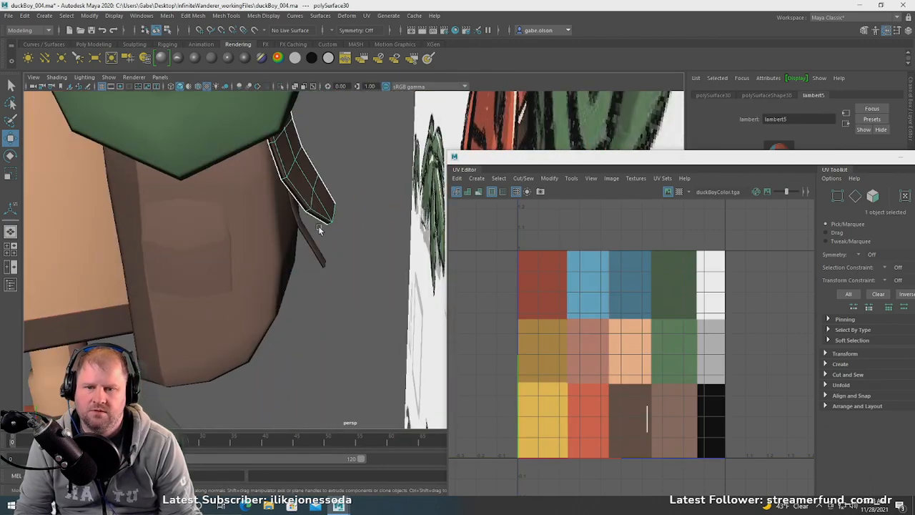
pyautogui.keyDown('shift'); pyautogui.click(312, 245); pyautogui.keyUp('shift')
pyautogui.keyDown('alt'); pyautogui.moveTo(368, 250); pyautogui.dragTo(378, 219); pyautogui.keyUp('alt')
pyautogui.keyDown('alt'); pyautogui.moveTo(379, 219); pyautogui.dragTo(357, 339, button='middle'); pyautogui.keyUp('alt')
pyautogui.keyDown('alt'); pyautogui.moveTo(358, 339); pyautogui.dragTo(413, 236); pyautogui.keyUp('alt')
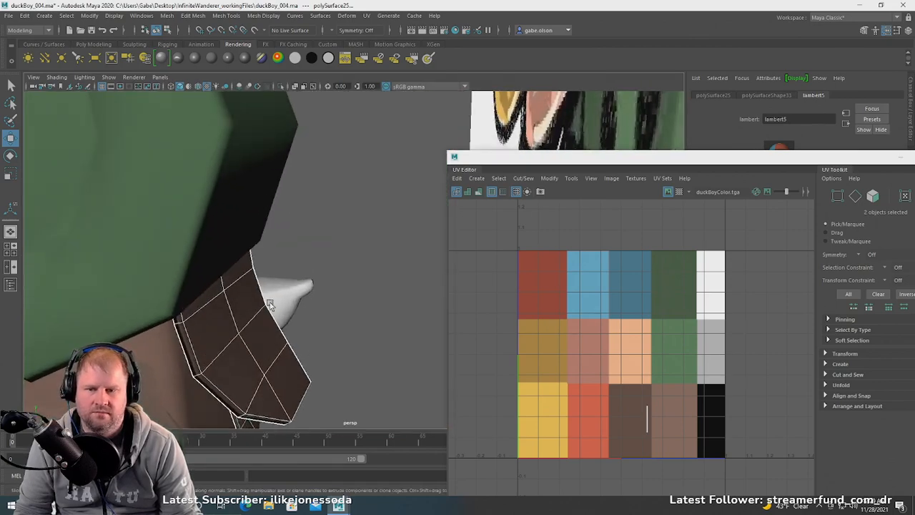
pyautogui.keyDown('alt'); pyautogui.moveTo(270, 304); pyautogui.dragTo(191, 285); pyautogui.keyUp('alt')
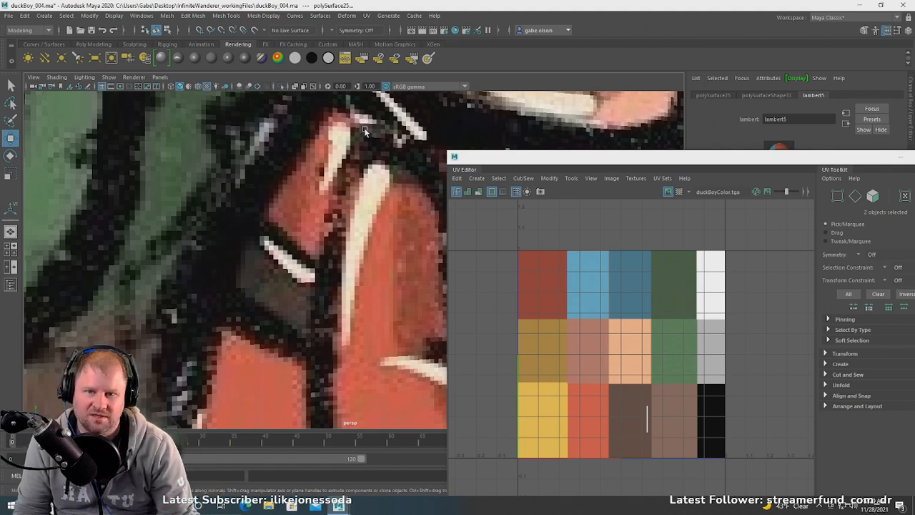
pyautogui.click(367, 15)
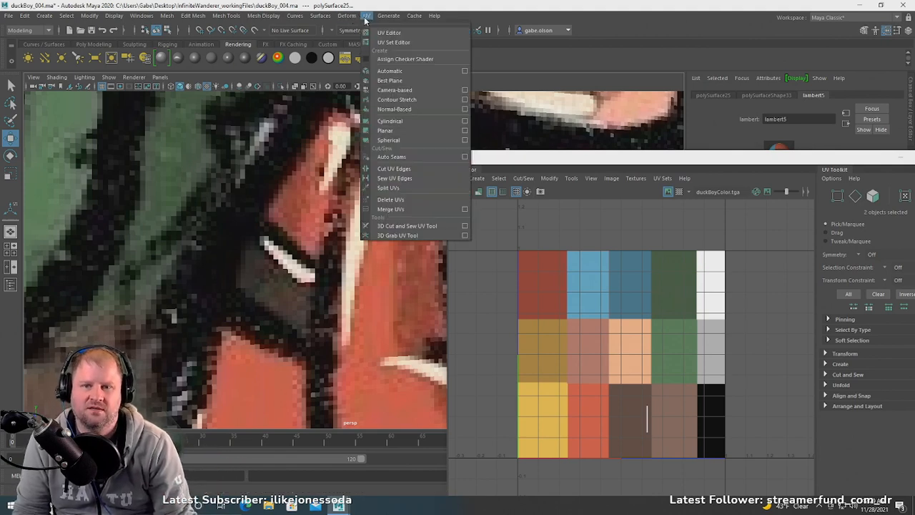
pyautogui.click(421, 94)
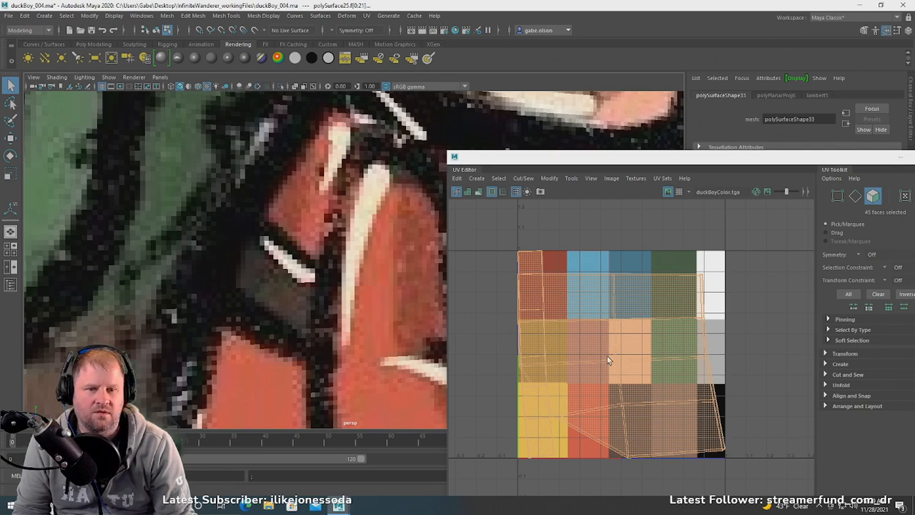
# - Select all of the straps' projected UVs, scale them down and place them on the light brown swatch
pyautogui.moveTo(607, 360); pyautogui.dragTo(646, 353, button='right')
pyautogui.moveTo(489, 219); pyautogui.dragTo(776, 511)
pyautogui.press('r')
pyautogui.moveTo(687, 354); pyautogui.dragTo(563, 336)
pyautogui.press('w')
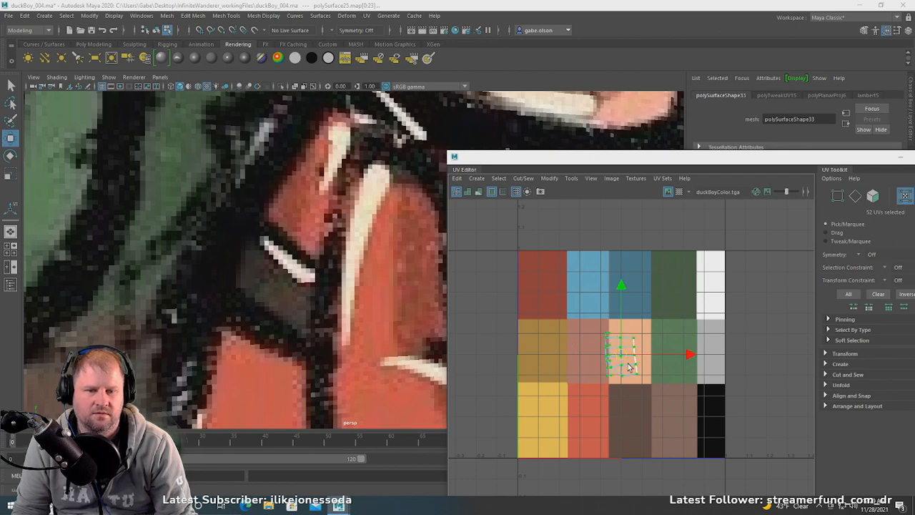
pyautogui.moveTo(624, 356); pyautogui.dragTo(685, 422)
pyautogui.press('e')
pyautogui.press('r')
pyautogui.press('w')
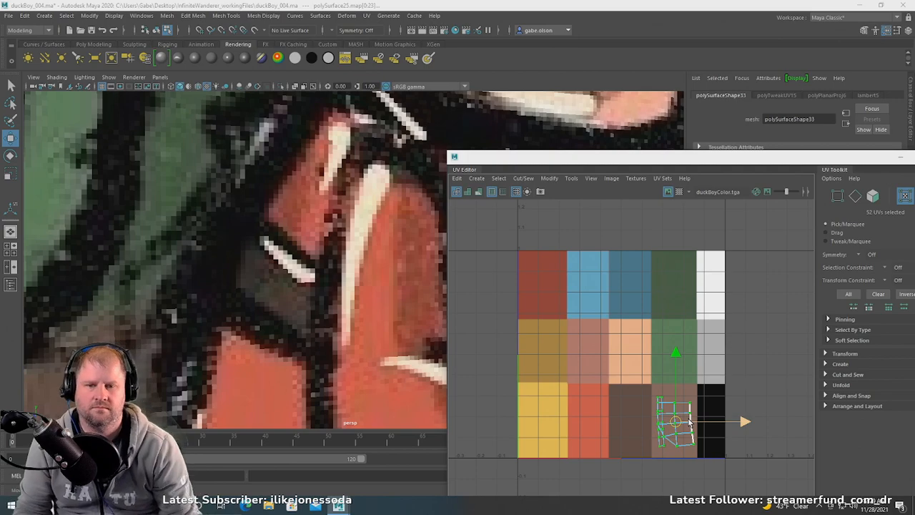
# - Minimize the UV Editor and bring the whole character into view
pyautogui.moveTo(838, 158); pyautogui.dragTo(761, 158)
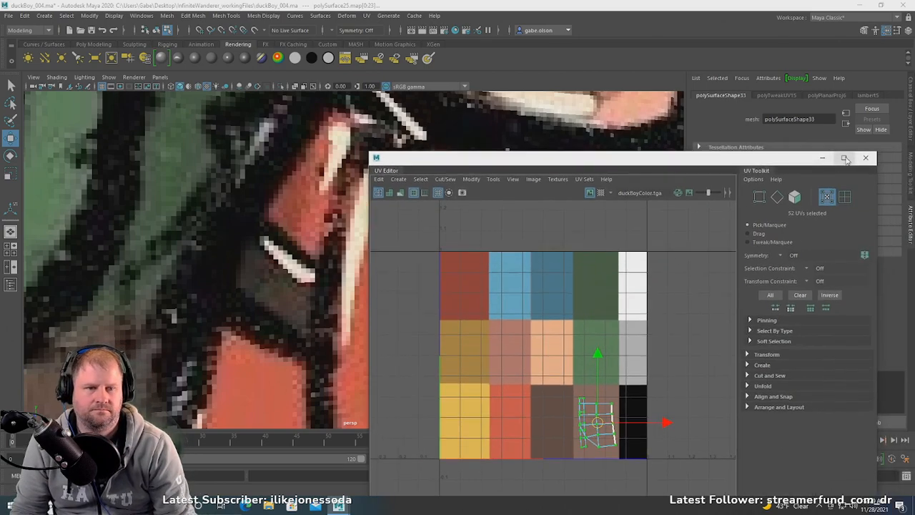
pyautogui.click(823, 157)
pyautogui.scroll(-5, 368, 270)
pyautogui.scroll(-8, 368, 271)
pyautogui.keyDown('alt'); pyautogui.moveTo(494, 280); pyautogui.dragTo(183, 279); pyautogui.keyUp('alt')
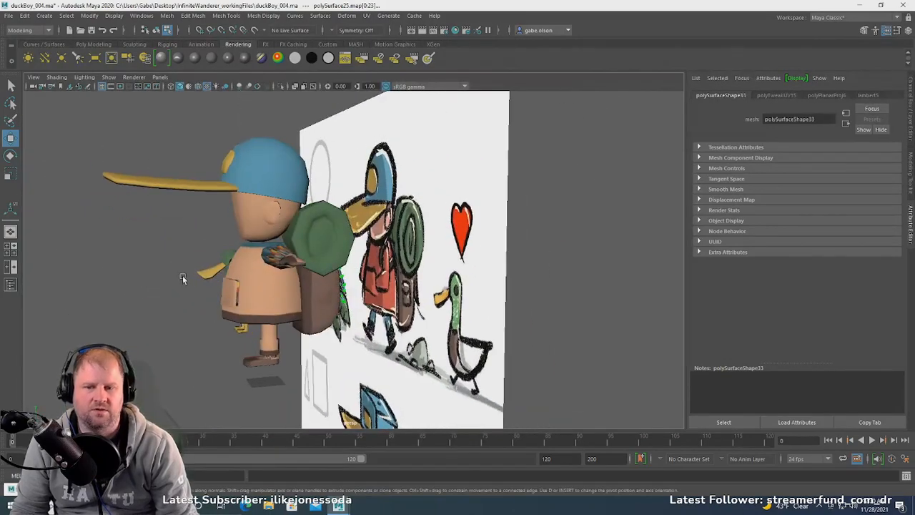
# - Return to object selection and select the body of the character's coat
pyautogui.scroll(5, 253, 346)
pyautogui.keyDown('alt'); pyautogui.moveTo(249, 356); pyautogui.dragTo(185, 243); pyautogui.keyUp('alt')
pyautogui.moveTo(186, 242); pyautogui.dragTo(269, 238, button='right')
pyautogui.moveTo(221, 242); pyautogui.dragTo(251, 220, button='right')
pyautogui.scroll(-5, 218, 240)
pyautogui.keyDown('alt'); pyautogui.moveTo(218, 240); pyautogui.dragTo(327, 273); pyautogui.keyUp('alt')
pyautogui.click(276, 270)
pyautogui.scroll(6, 279, 273)
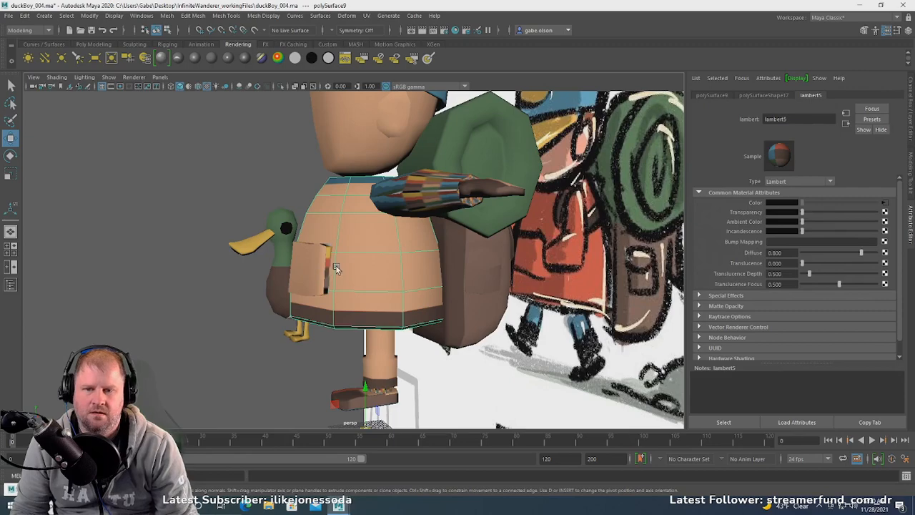
# - Select all faces of the coat's body, open the UV Editor and apply a camera-based UV projection from the side
pyautogui.moveTo(394, 265); pyautogui.dragTo(395, 275, button='right')
pyautogui.moveTo(395, 274)
pyautogui.keyDown('alt'); pyautogui.mouseDown()
pyautogui.moveTo(353, 264)
pyautogui.moveTo(364, 290)
pyautogui.moveTo(393, 272)
pyautogui.mouseUp(); pyautogui.keyUp('alt')
pyautogui.click(355, 265)
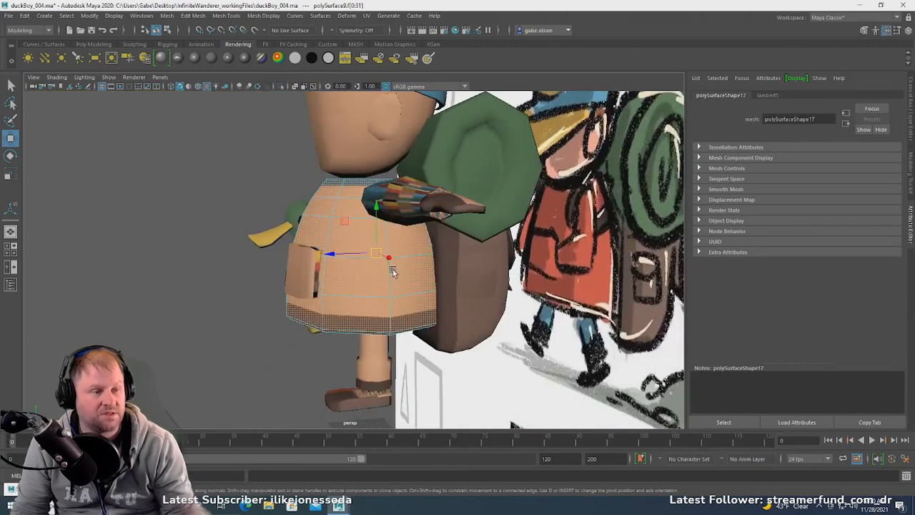
pyautogui.scroll(-5, 392, 272)
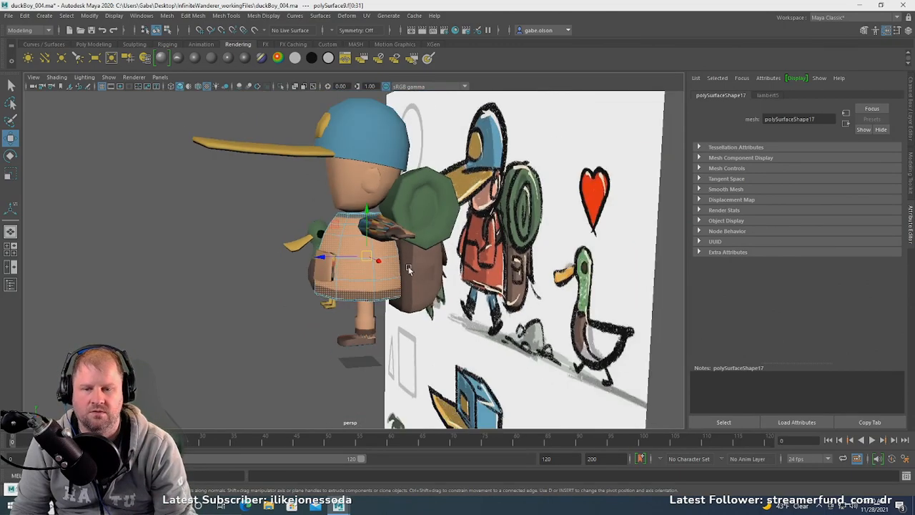
pyautogui.keyDown('alt'); pyautogui.moveTo(497, 185); pyautogui.dragTo(548, 206); pyautogui.keyUp('alt')
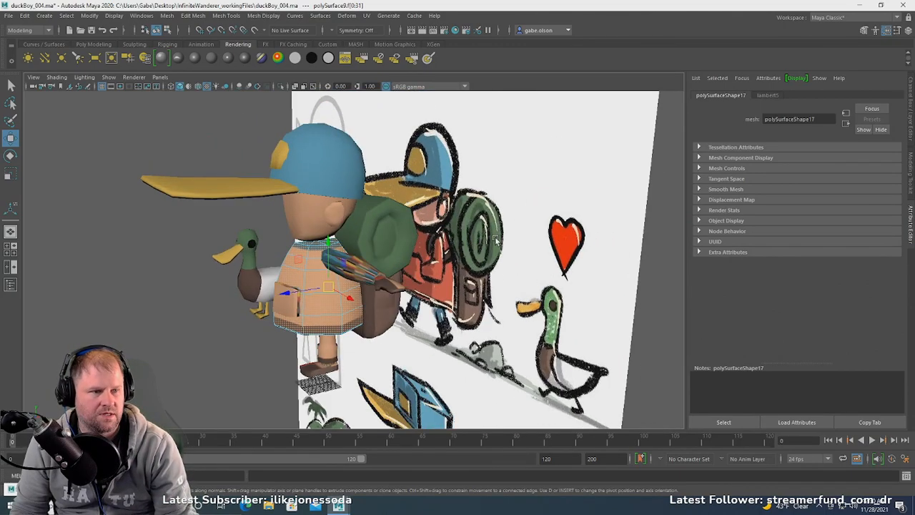
pyautogui.moveTo(495, 240)
pyautogui.keyDown('alt'); pyautogui.mouseDown()
pyautogui.moveTo(533, 252)
pyautogui.moveTo(494, 252)
pyautogui.moveTo(451, 235)
pyautogui.moveTo(429, 211)
pyautogui.moveTo(417, 223)
pyautogui.moveTo(285, 204)
pyautogui.moveTo(305, 177)
pyautogui.moveTo(334, 172)
pyautogui.mouseUp(); pyautogui.keyUp('alt')
pyautogui.click(367, 16)
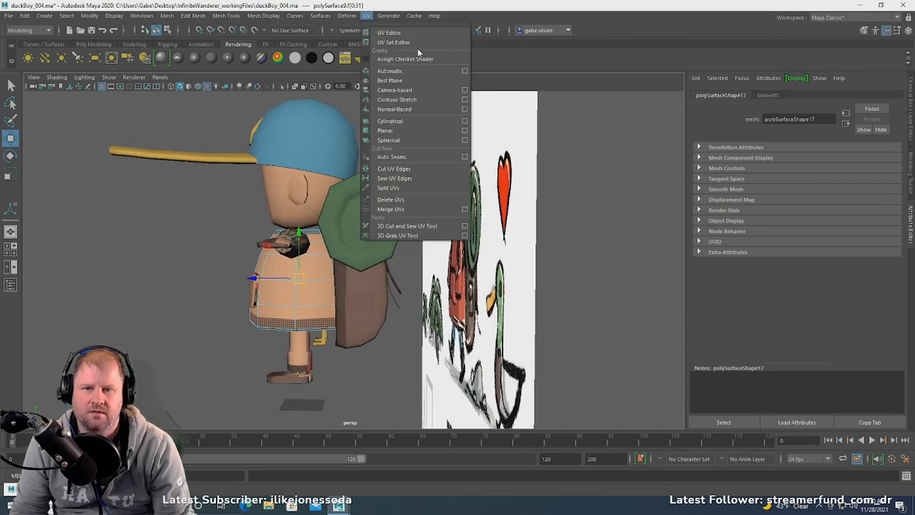
pyautogui.click(409, 32)
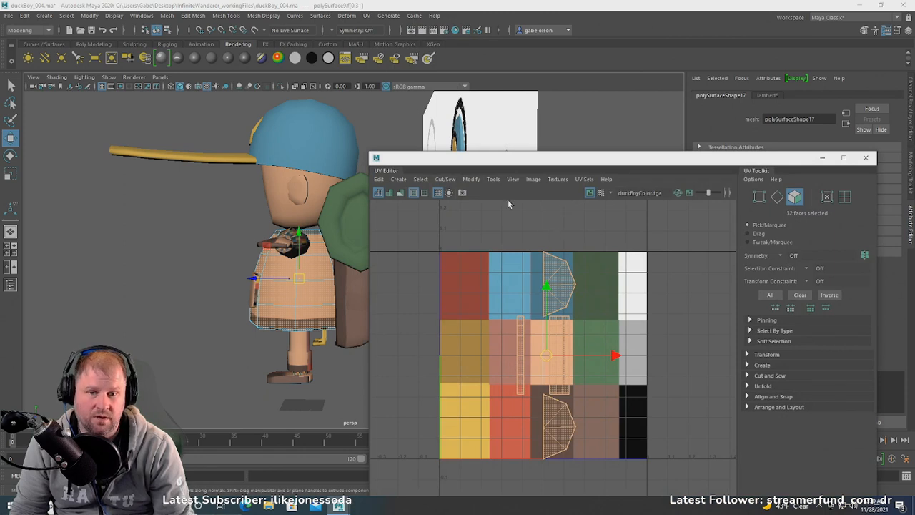
pyautogui.click(367, 16)
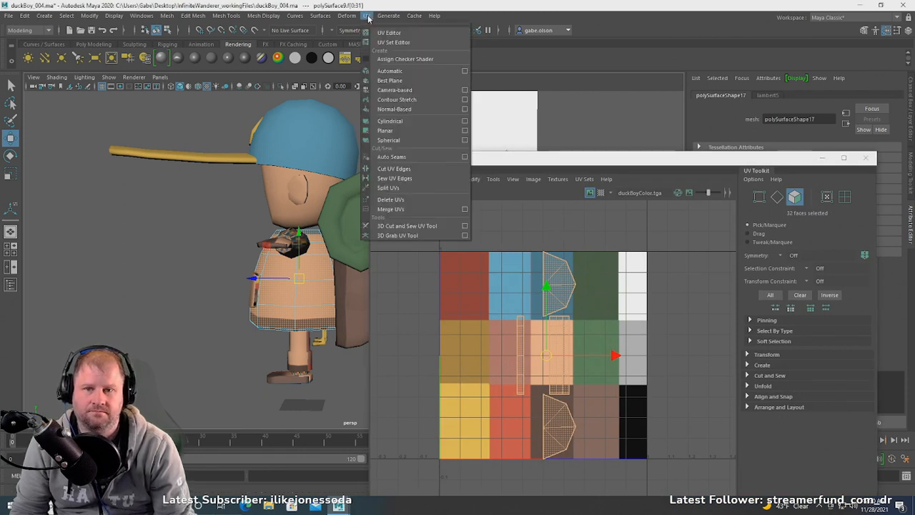
pyautogui.click(433, 89)
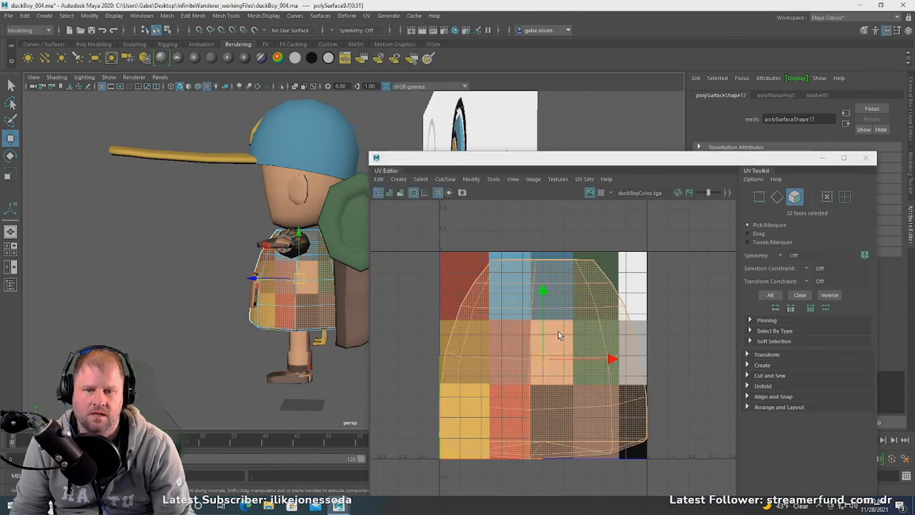
# - Scale the coat body's UVs down, place them on the orange-red swatch and narrow them to fit inside it
pyautogui.scroll(-2, 548, 306)
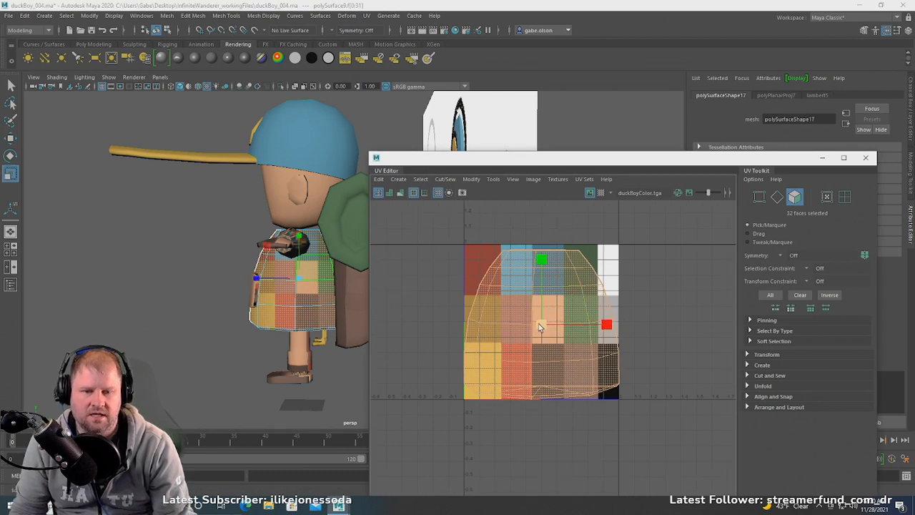
pyautogui.moveTo(540, 327); pyautogui.dragTo(489, 313)
pyautogui.press('w')
pyautogui.keyDown('alt'); pyautogui.moveTo(490, 296); pyautogui.dragTo(530, 285, button='middle'); pyautogui.keyUp('alt')
pyautogui.keyDown('alt'); pyautogui.moveTo(531, 285); pyautogui.dragTo(616, 295, button='right'); pyautogui.keyUp('alt')
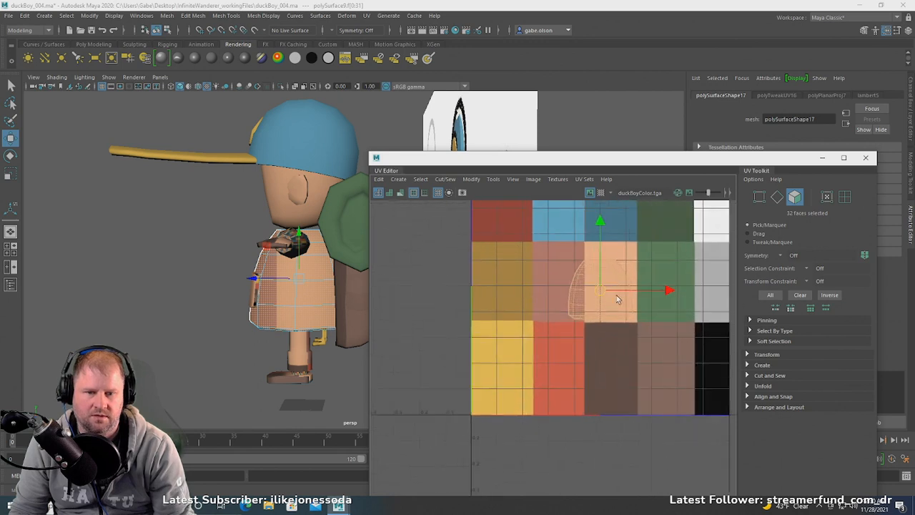
pyautogui.moveTo(592, 293); pyautogui.dragTo(555, 369)
pyautogui.press('r')
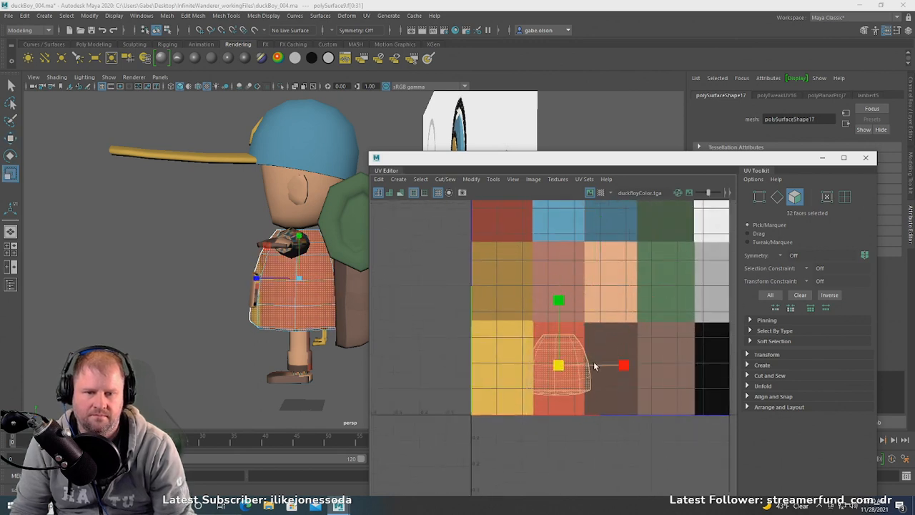
pyautogui.moveTo(619, 366); pyautogui.dragTo(598, 367)
pyautogui.press('w')
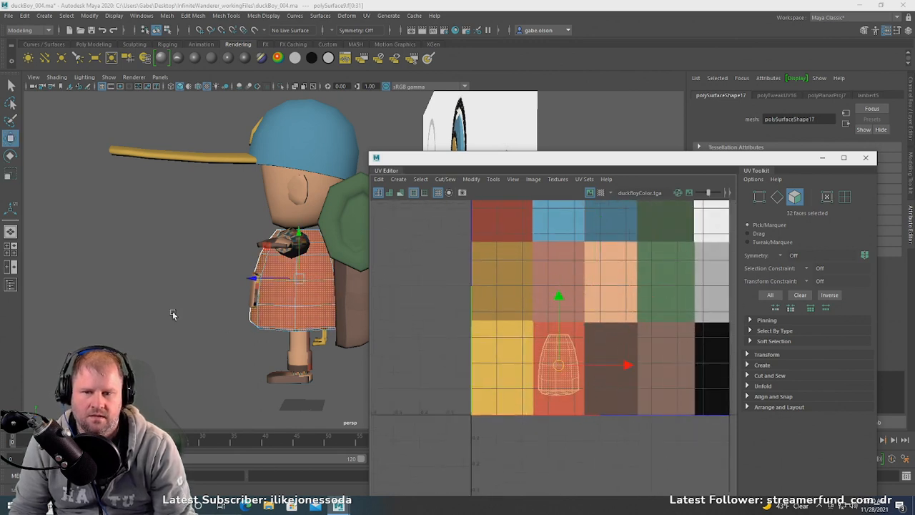
# - Return to object selection and select the pocket on the front of the coat
pyautogui.press('f')
pyautogui.moveTo(303, 287); pyautogui.dragTo(342, 228, button='right')
pyautogui.click(191, 267)
pyautogui.keyDown('alt'); pyautogui.moveTo(106, 274); pyautogui.dragTo(204, 299); pyautogui.keyUp('alt')
pyautogui.click(133, 280)
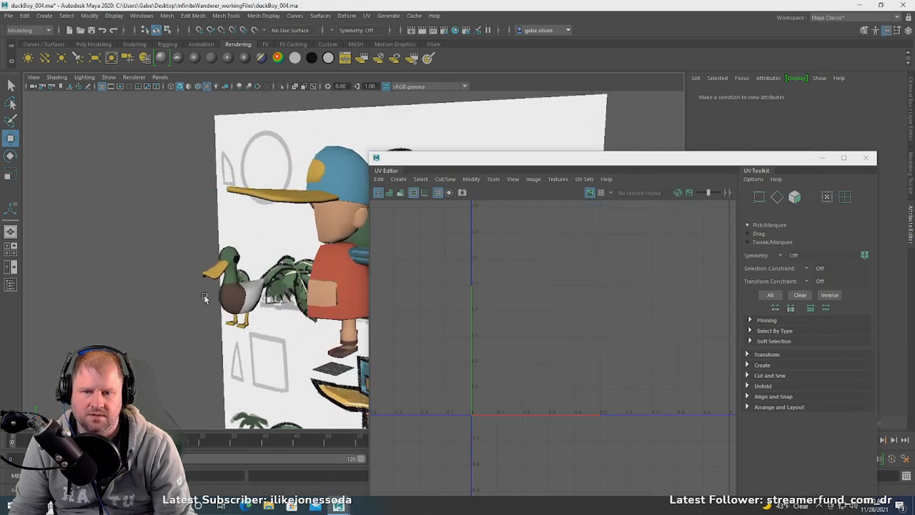
pyautogui.keyDown('alt'); pyautogui.moveTo(205, 299); pyautogui.dragTo(138, 289, button='middle'); pyautogui.keyUp('alt')
pyautogui.keyDown('alt'); pyautogui.moveTo(138, 287); pyautogui.dragTo(203, 297, button='right'); pyautogui.keyUp('alt')
pyautogui.click(205, 296)
pyautogui.moveTo(238, 308)
pyautogui.keyDown('alt'); pyautogui.mouseDown()
pyautogui.moveTo(195, 314)
pyautogui.moveTo(254, 322)
pyautogui.moveTo(252, 304)
pyautogui.mouseUp(); pyautogui.keyUp('alt')
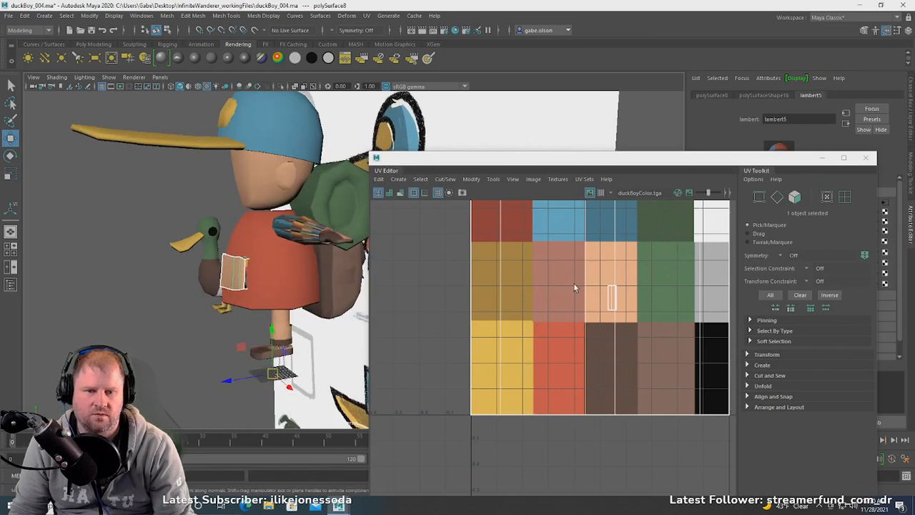
# - Apply a camera-based UV projection to the coat pocket from a front view
pyautogui.scroll(-1, 574, 284)
pyautogui.keyDown('alt'); pyautogui.moveTo(198, 275); pyautogui.dragTo(287, 276); pyautogui.keyUp('alt')
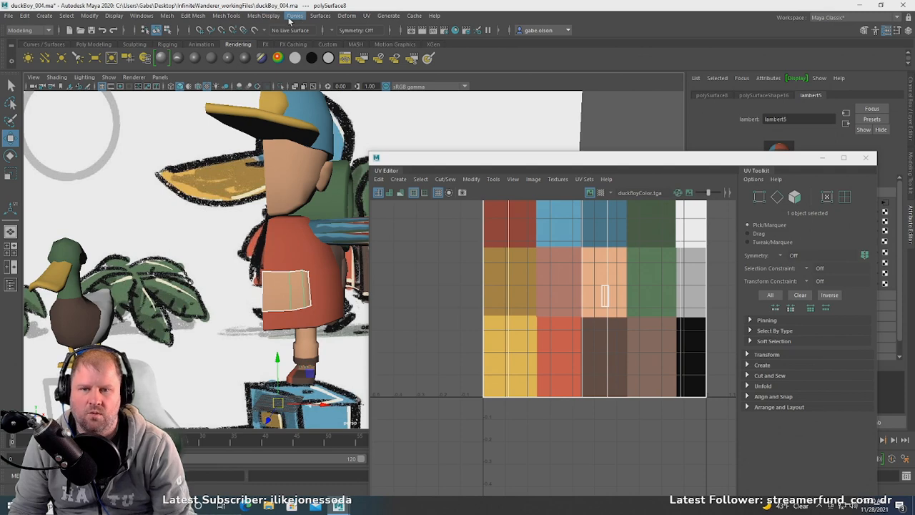
pyautogui.keyDown('alt'); pyautogui.moveTo(274, 240); pyautogui.dragTo(332, 215); pyautogui.keyUp('alt')
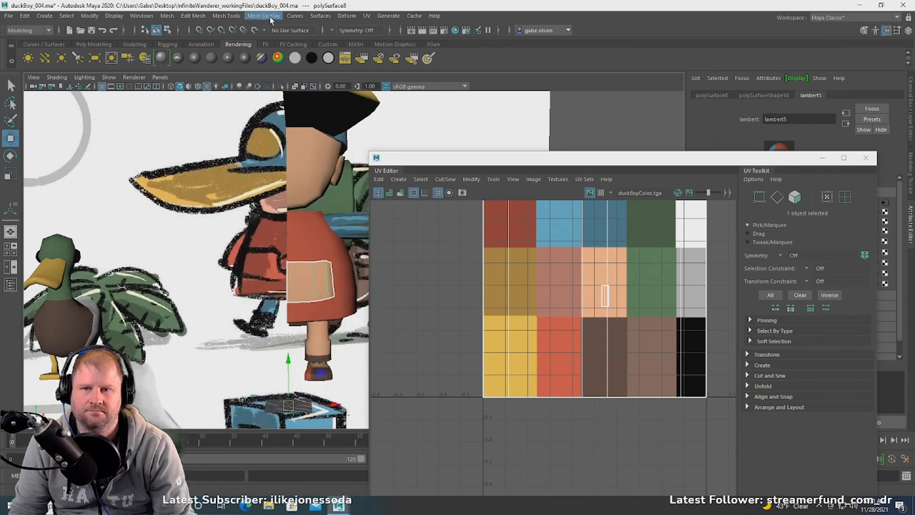
pyautogui.click(366, 15)
pyautogui.click(398, 100)
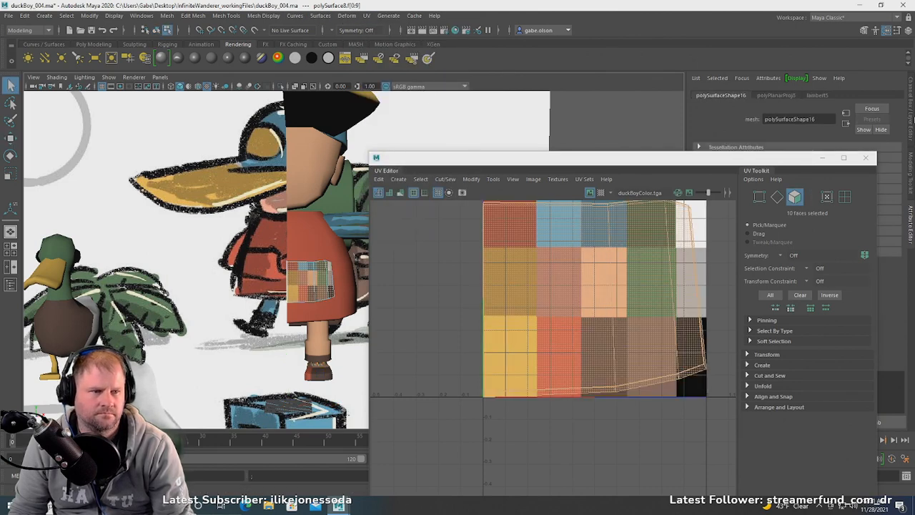
# - Select all of the pocket's projected UVs, scale them down and place them on the orange-red swatch
pyautogui.scroll(-4, 631, 303)
pyautogui.moveTo(588, 281); pyautogui.dragTo(630, 273, button='right')
pyautogui.moveTo(494, 206); pyautogui.dragTo(719, 399)
pyautogui.press('r')
pyautogui.moveTo(613, 300); pyautogui.dragTo(489, 366)
pyautogui.press('w')
pyautogui.scroll(4, 565, 301)
pyautogui.press('r')
pyautogui.press('w')
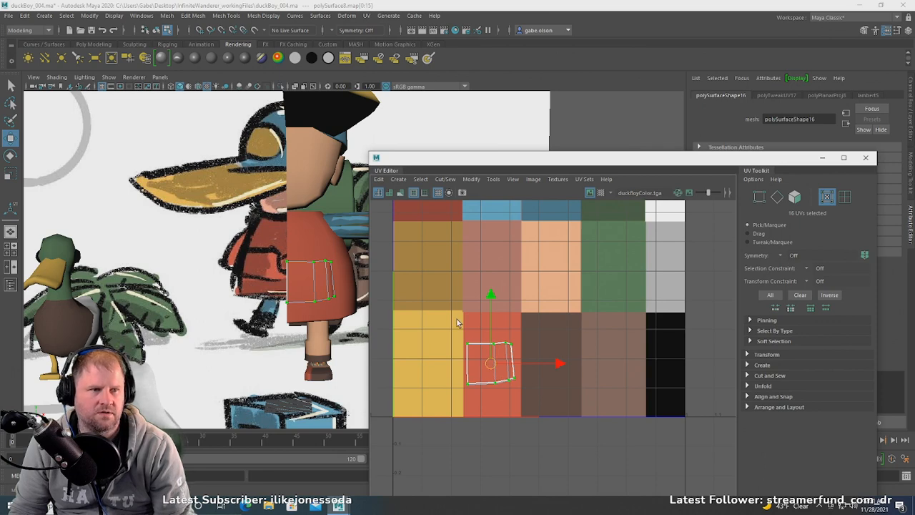
# - Select all faces of the coat's sleeve and apply a camera-based UV projection from the front
pyautogui.keyDown('alt'); pyautogui.moveTo(272, 280); pyautogui.dragTo(194, 293); pyautogui.keyUp('alt')
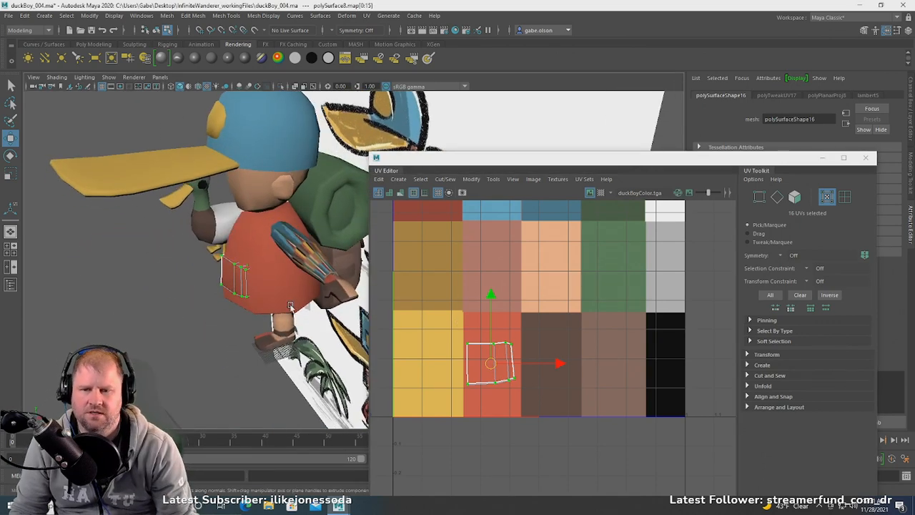
pyautogui.keyDown('alt'); pyautogui.moveTo(309, 245); pyautogui.dragTo(336, 264); pyautogui.keyUp('alt')
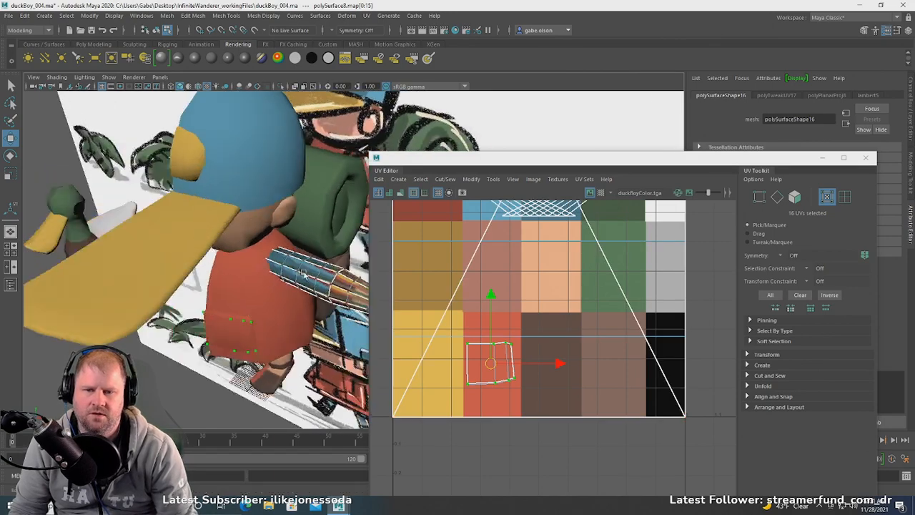
pyautogui.keyDown('alt'); pyautogui.moveTo(322, 250); pyautogui.dragTo(212, 272, button='middle'); pyautogui.keyUp('alt')
pyautogui.keyDown('alt'); pyautogui.moveTo(212, 272); pyautogui.dragTo(283, 240); pyautogui.keyUp('alt')
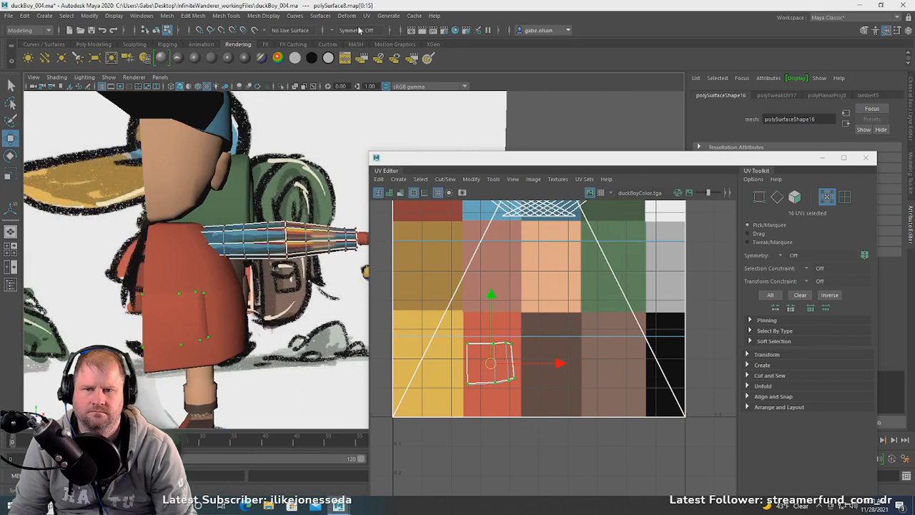
pyautogui.click(386, 17)
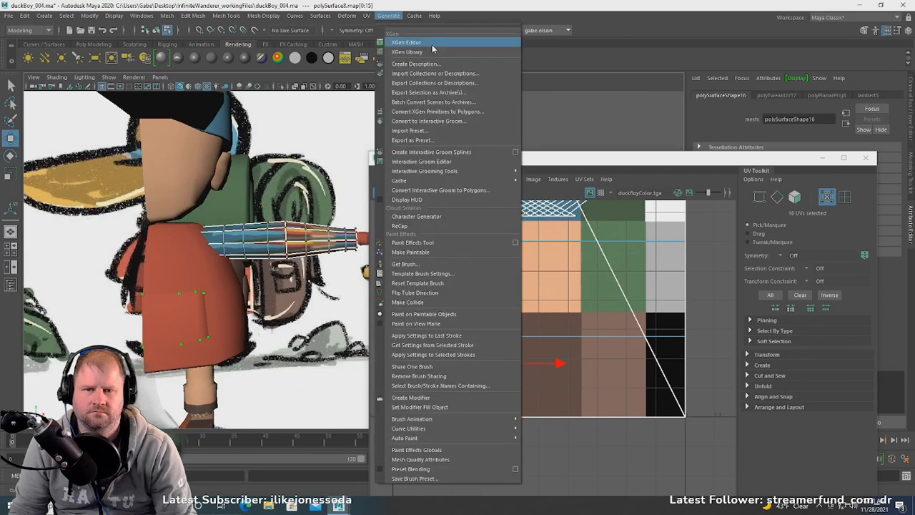
pyautogui.moveTo(282, 245); pyautogui.dragTo(281, 266, button='right')
pyautogui.doubleClick(277, 249)
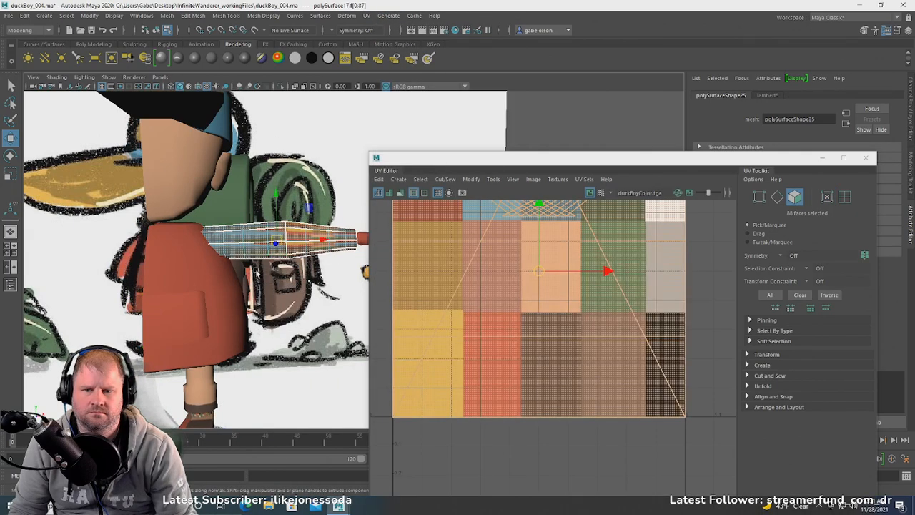
pyautogui.click(366, 17)
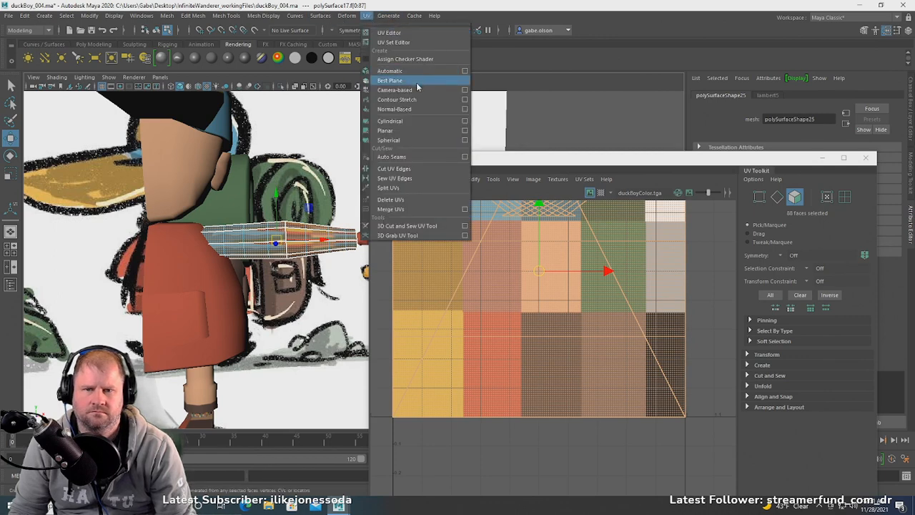
pyautogui.click(417, 92)
# - Select all of the sleeve's projected UVs, scale them down and rotate them upright
pyautogui.scroll(-2, 565, 328)
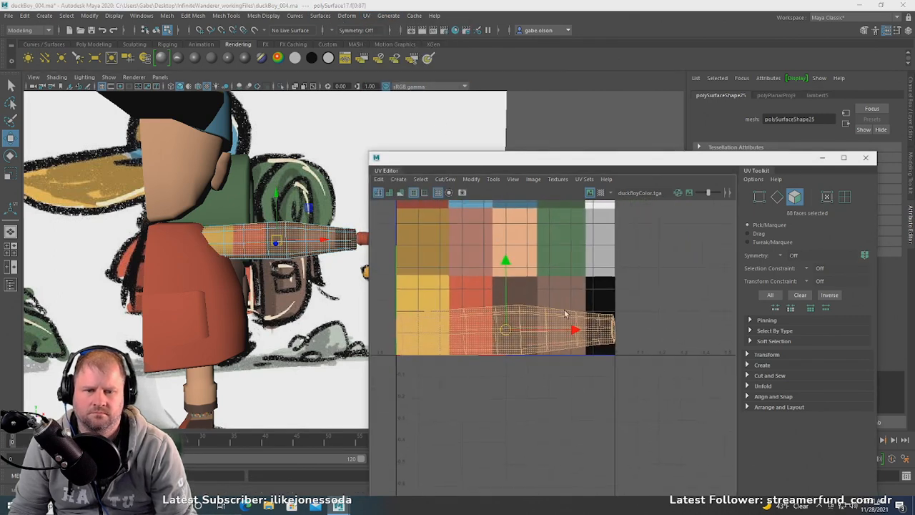
pyautogui.moveTo(563, 329); pyautogui.dragTo(602, 327, button='right')
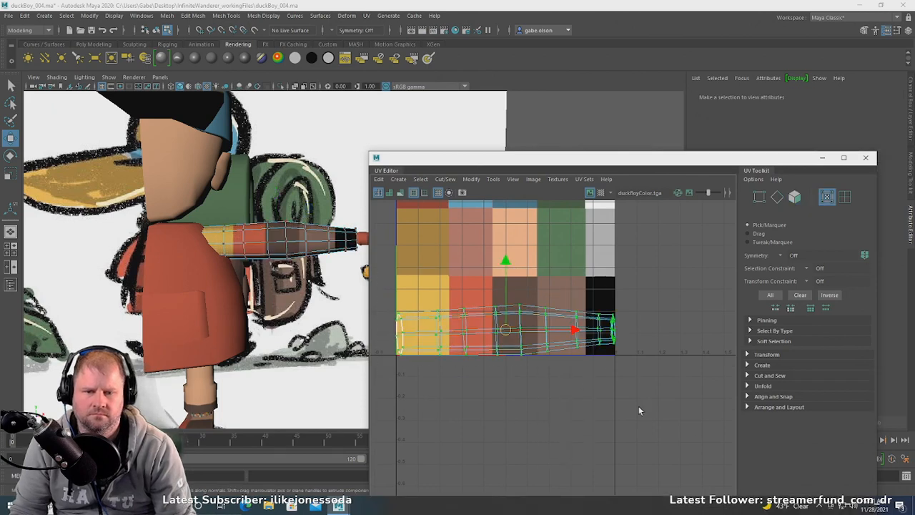
pyautogui.press('w')
pyautogui.moveTo(494, 334); pyautogui.dragTo(450, 334)
pyautogui.press('e')
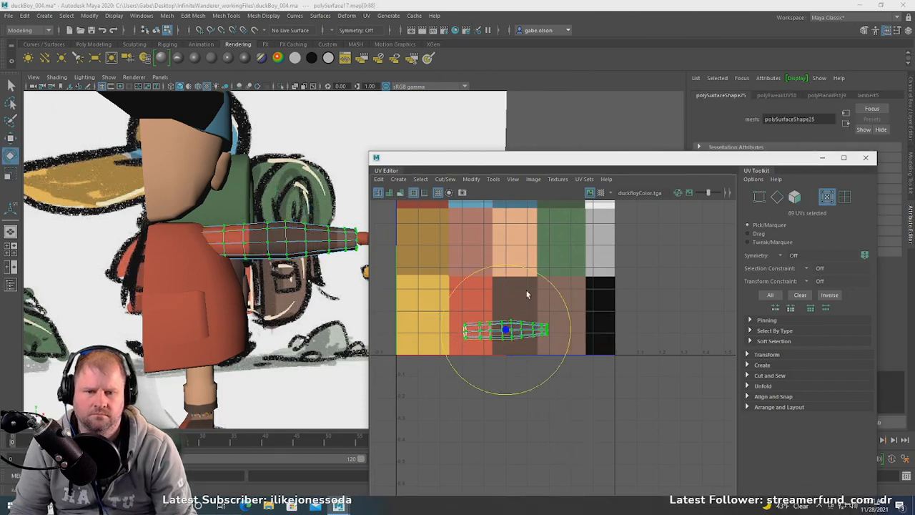
pyautogui.moveTo(543, 287); pyautogui.dragTo(568, 382)
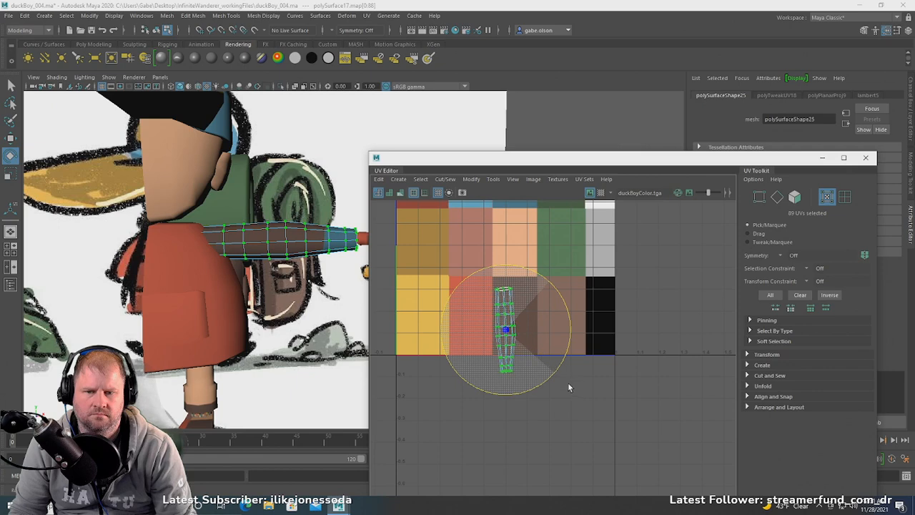
# - Move the sleeve's UVs onto the orange-red swatch and shrink them to fit inside it
pyautogui.press('w')
pyautogui.moveTo(510, 336); pyautogui.dragTo(455, 323)
pyautogui.press('r')
pyautogui.press('w')
pyautogui.keyDown('alt'); pyautogui.moveTo(266, 240); pyautogui.dragTo(256, 250); pyautogui.keyUp('alt')
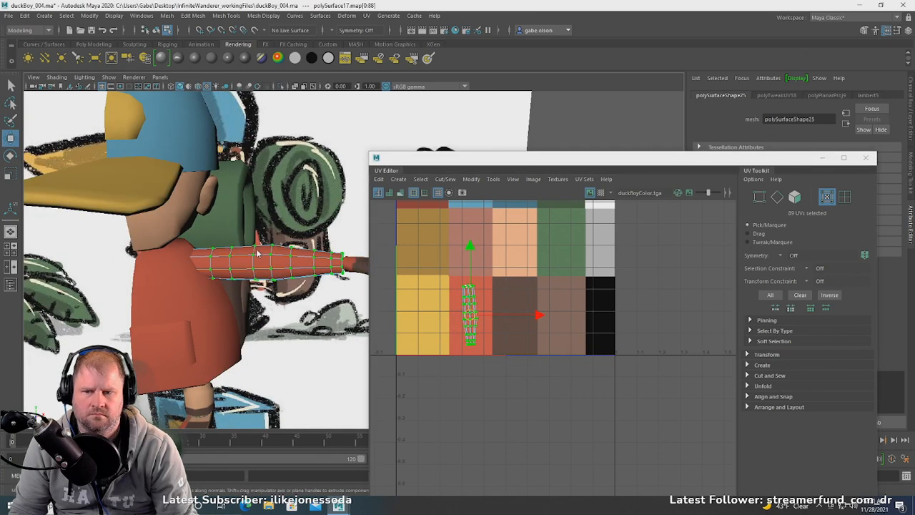
# - Return to object selection and select the hand at the end of the sleeve
pyautogui.press('F11')
pyautogui.moveTo(276, 268); pyautogui.dragTo(311, 234, button='right')
pyautogui.scroll(-4, 300, 261)
pyautogui.keyDown('alt'); pyautogui.moveTo(300, 262); pyautogui.dragTo(326, 281); pyautogui.keyUp('alt')
pyautogui.scroll(4, 325, 281)
pyautogui.click(326, 281)
pyautogui.keyDown('alt'); pyautogui.moveTo(613, 315); pyautogui.dragTo(552, 310, button='right'); pyautogui.keyUp('alt')
pyautogui.keyDown('alt'); pyautogui.moveTo(552, 311); pyautogui.dragTo(550, 344, button='middle'); pyautogui.keyUp('alt')
pyautogui.keyDown('alt'); pyautogui.moveTo(229, 325); pyautogui.dragTo(266, 364); pyautogui.keyUp('alt')
pyautogui.keyDown('alt'); pyautogui.moveTo(266, 365); pyautogui.dragTo(287, 355, button='right'); pyautogui.keyUp('alt')
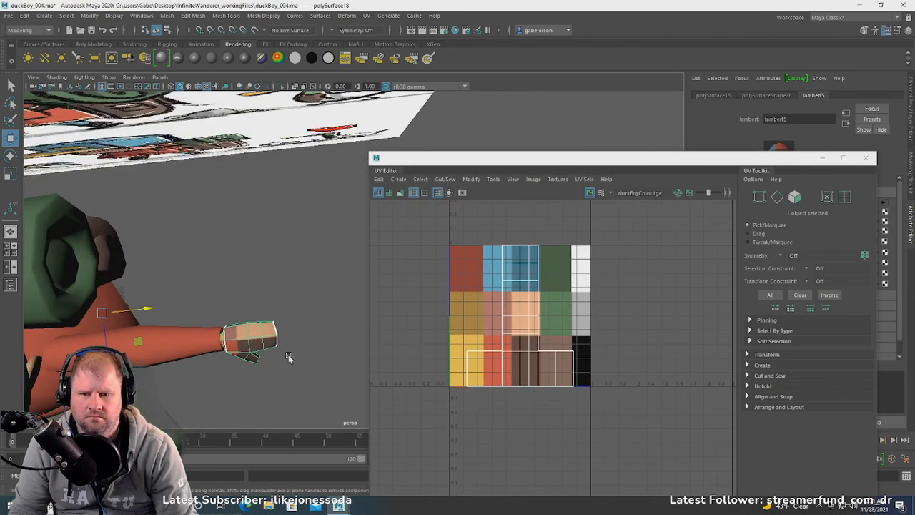
# - Apply a camera-based UV projection to the hand from above
pyautogui.keyDown('alt'); pyautogui.moveTo(260, 327); pyautogui.dragTo(297, 295, button='middle'); pyautogui.keyUp('alt')
pyautogui.keyDown('alt'); pyautogui.moveTo(297, 295); pyautogui.dragTo(304, 315); pyautogui.keyUp('alt')
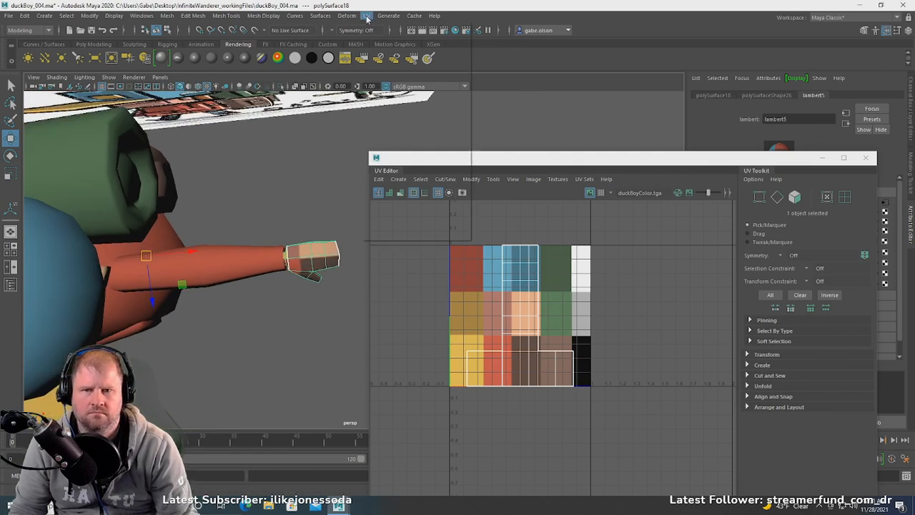
pyautogui.click(389, 15)
pyautogui.moveTo(367, 16)
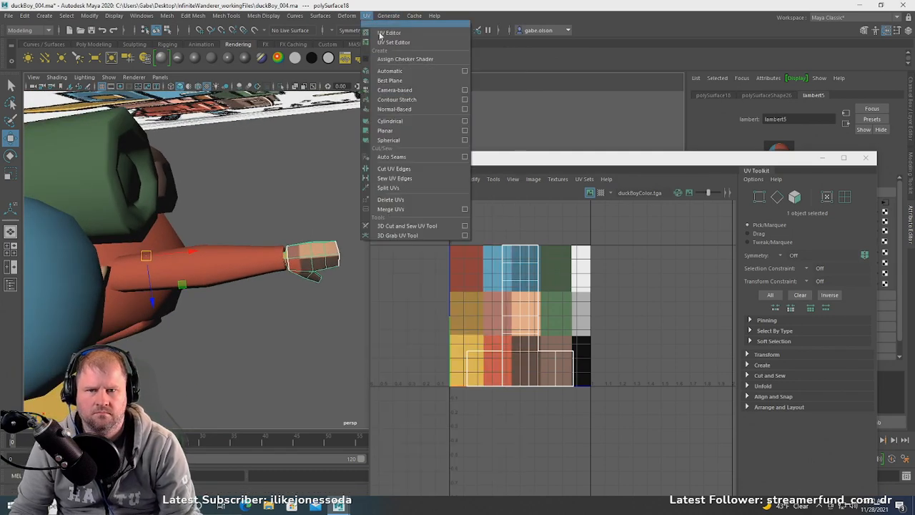
pyautogui.click(408, 88)
# - Select all of the hand's projected UVs, scale them down and rotate the shell upright
pyautogui.moveTo(533, 352); pyautogui.dragTo(573, 349, button='right')
pyautogui.moveTo(417, 243); pyautogui.dragTo(650, 444)
pyautogui.press('e')
pyautogui.press('r')
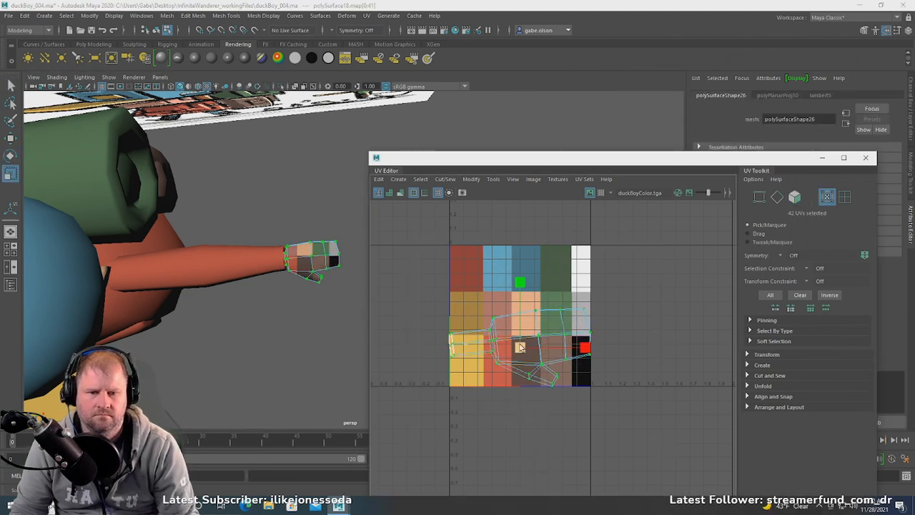
pyautogui.moveTo(521, 348); pyautogui.dragTo(478, 344)
pyautogui.press('e')
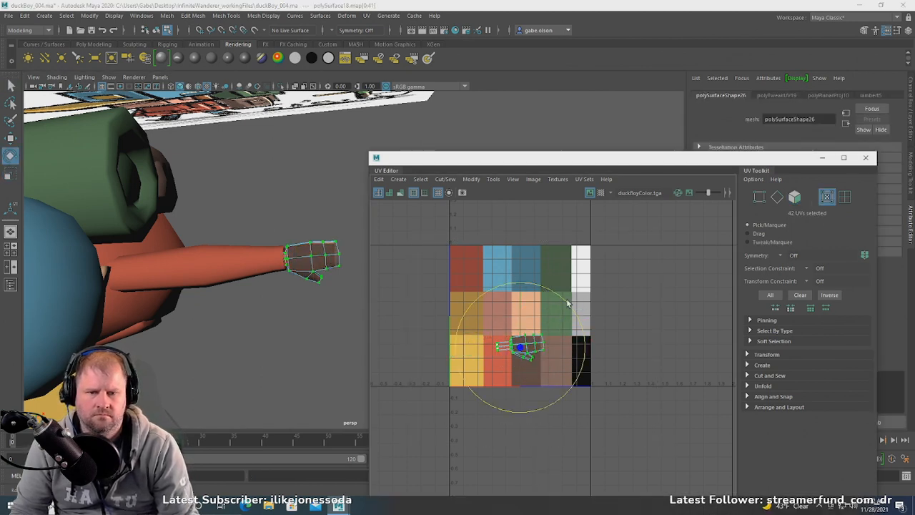
pyautogui.moveTo(567, 304); pyautogui.dragTo(457, 270)
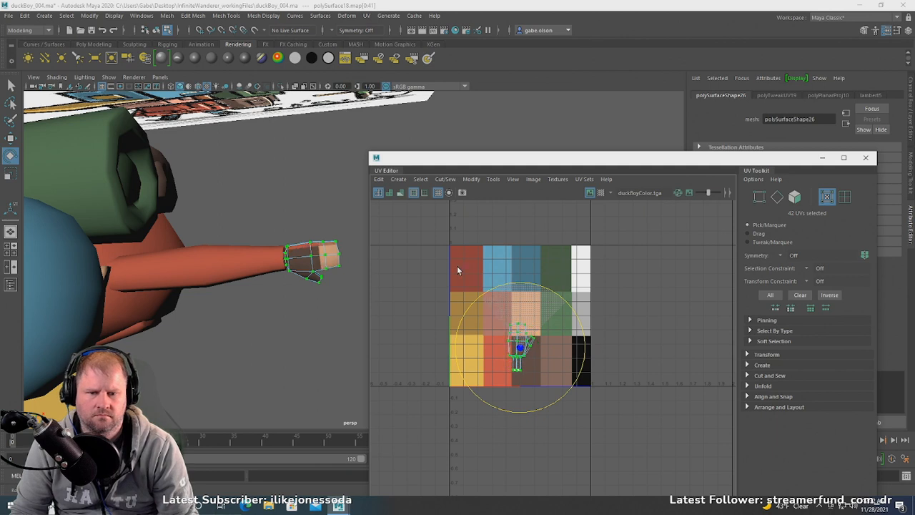
pyautogui.press('r')
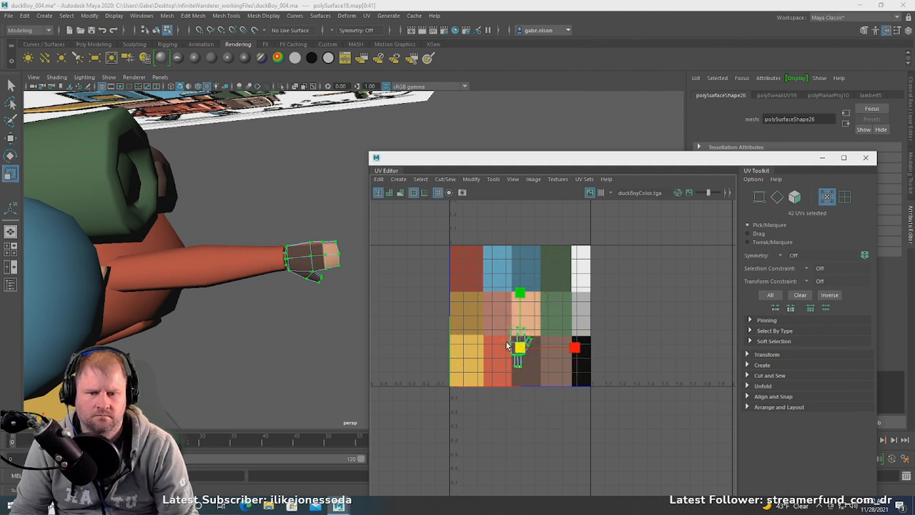
# - Move the hand's UVs onto the black swatch and shrink them to fit inside it
pyautogui.press('w')
pyautogui.moveTo(510, 347); pyautogui.dragTo(584, 365)
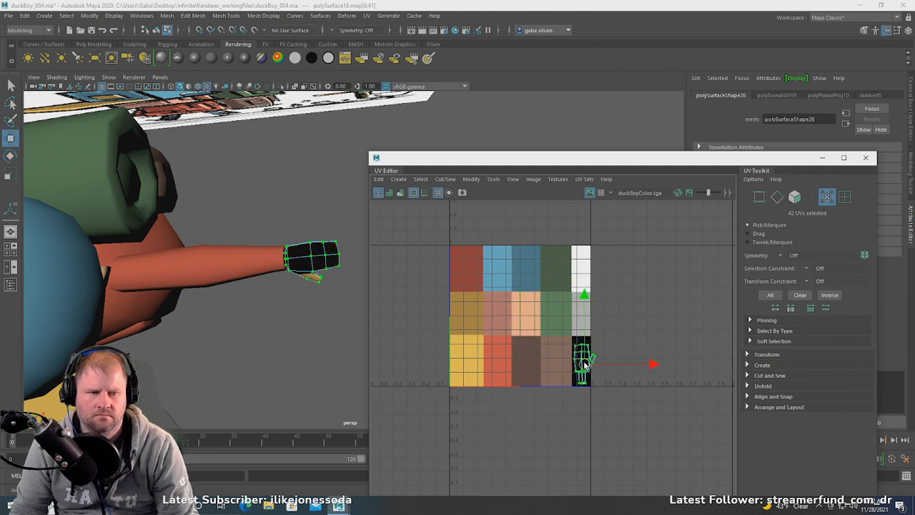
pyautogui.scroll(3, 584, 363)
pyautogui.scroll(2, 536, 349)
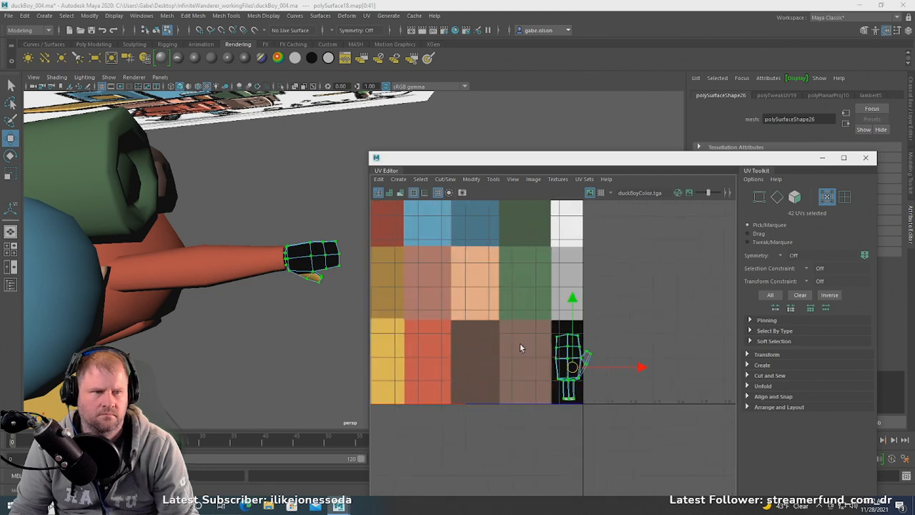
pyautogui.press('r')
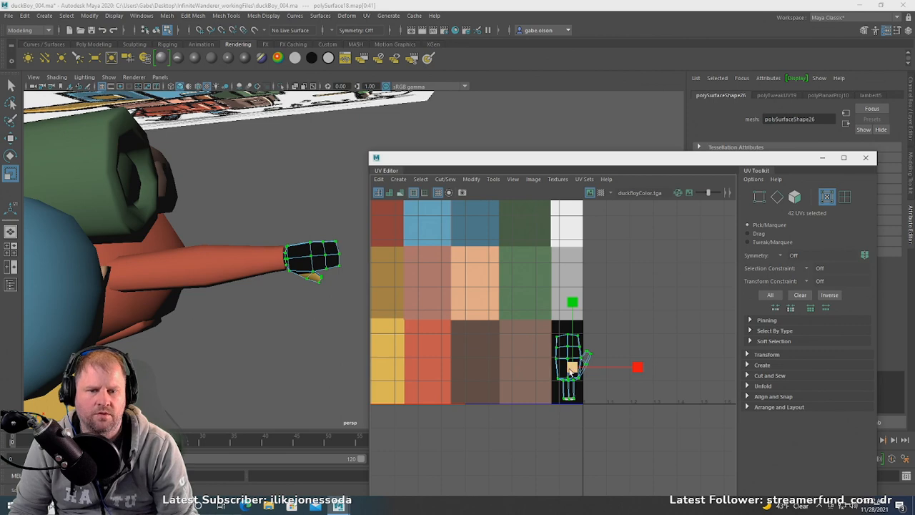
pyautogui.moveTo(570, 370)
pyautogui.mouseDown()
pyautogui.moveTo(556, 370)
pyautogui.moveTo(574, 365)
pyautogui.mouseUp()
pyautogui.press('w')
pyautogui.click(344, 296)
pyautogui.scroll(-4, 329, 304)
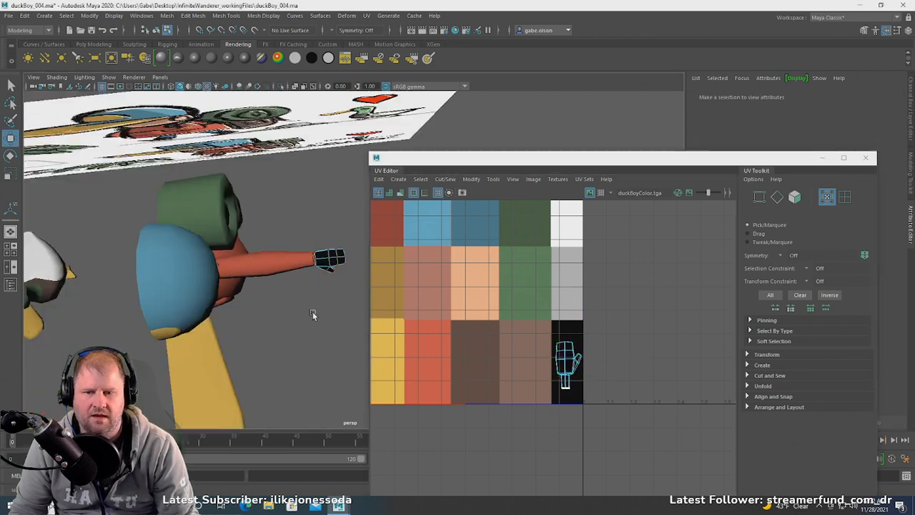
# - Return to object selection and select the leg below the coat
pyautogui.keyDown('alt'); pyautogui.moveTo(312, 312); pyautogui.dragTo(226, 272); pyautogui.keyUp('alt')
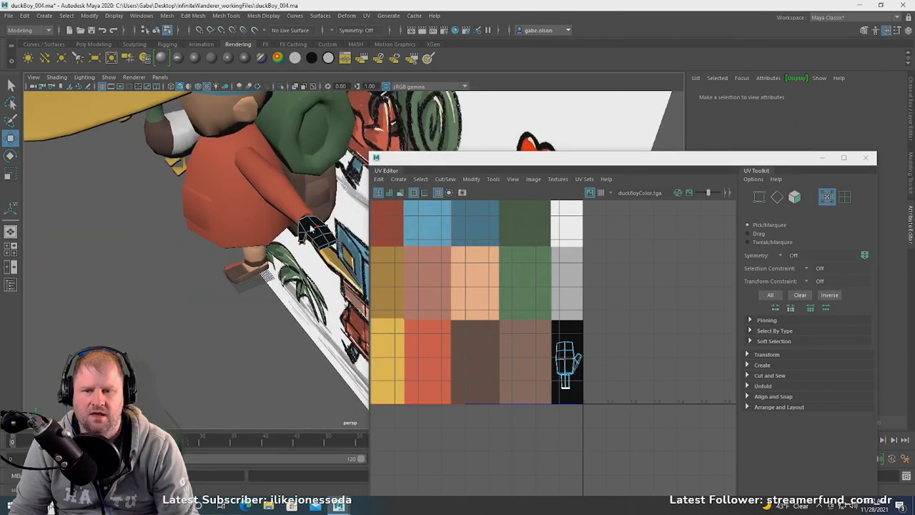
pyautogui.moveTo(310, 224); pyautogui.dragTo(359, 209, button='right')
pyautogui.click(200, 304)
pyautogui.keyDown('alt'); pyautogui.moveTo(200, 303); pyautogui.dragTo(255, 295); pyautogui.keyUp('alt')
pyautogui.scroll(3, 209, 351)
pyautogui.keyDown('alt'); pyautogui.moveTo(174, 325); pyautogui.dragTo(199, 301, button='middle'); pyautogui.keyUp('alt')
pyautogui.click(226, 289)
pyautogui.scroll(3, 250, 287)
pyautogui.keyDown('alt'); pyautogui.moveTo(214, 295); pyautogui.dragTo(226, 234); pyautogui.keyUp('alt')
pyautogui.scroll(3, 253, 291)
# - Select the faces of the leg between the coat and the boot cuff and apply a camera-based UV projection
pyautogui.moveTo(214, 206); pyautogui.dragTo(237, 231, button='right')
pyautogui.moveTo(277, 264); pyautogui.dragTo(45, 132)
pyautogui.keyDown('alt'); pyautogui.moveTo(180, 269); pyautogui.dragTo(214, 211); pyautogui.keyUp('alt')
pyautogui.moveTo(214, 210); pyautogui.dragTo(212, 230, button='right')
pyautogui.moveTo(126, 156); pyautogui.dragTo(281, 269)
pyautogui.keyDown('alt'); pyautogui.moveTo(281, 254); pyautogui.dragTo(241, 278); pyautogui.keyUp('alt')
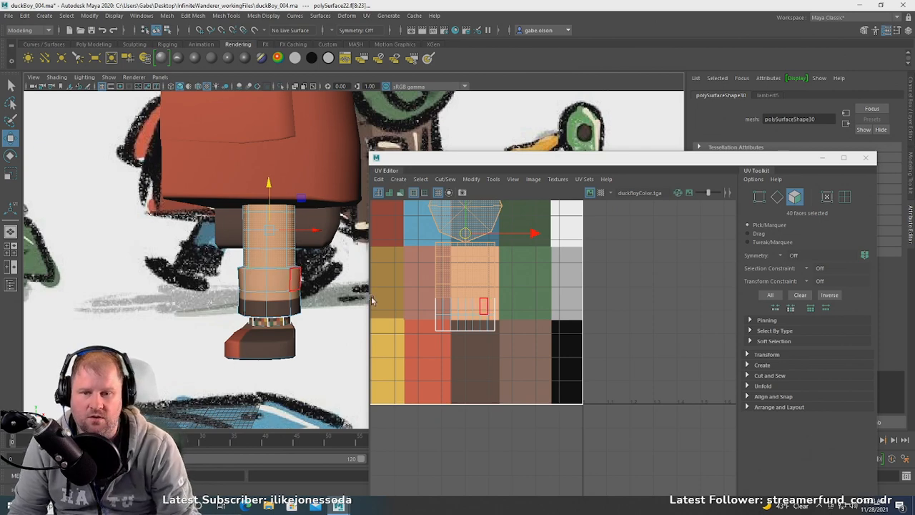
pyautogui.keyDown('alt'); pyautogui.moveTo(332, 231); pyautogui.dragTo(311, 254, button='middle'); pyautogui.keyUp('alt')
pyautogui.click(367, 15)
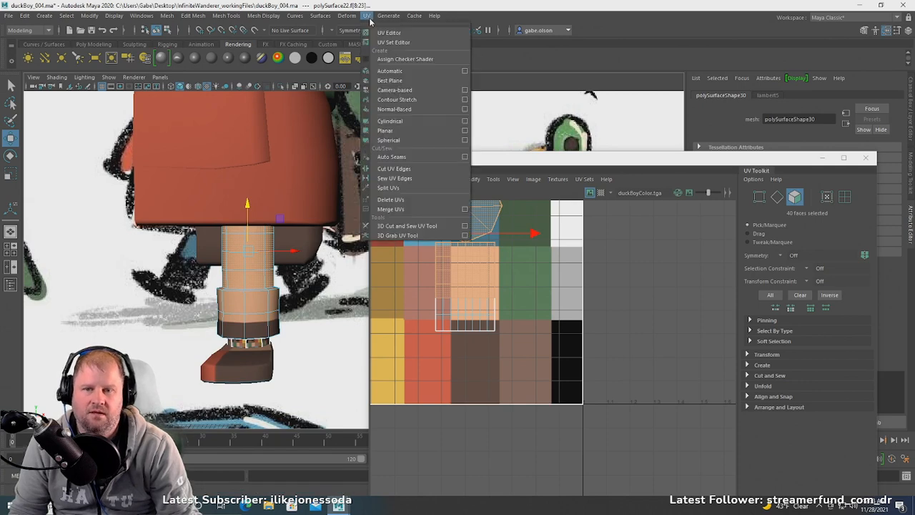
pyautogui.moveTo(389, 15)
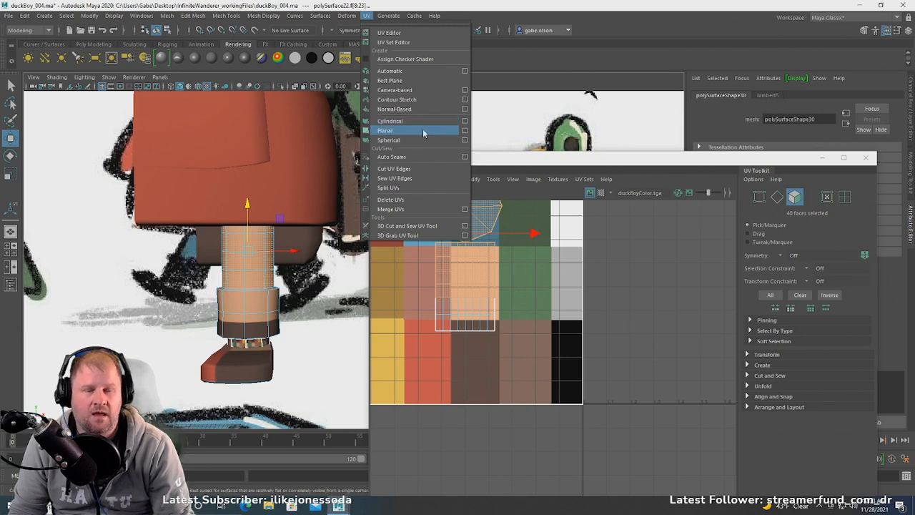
pyautogui.click(434, 93)
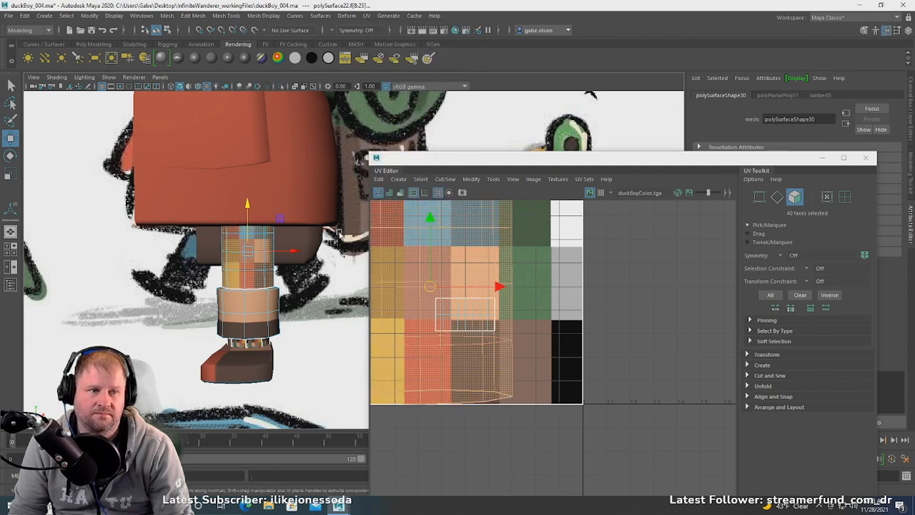
# - Select the whole leg shell's UVs, scale them down and place them on the light blue swatch
pyautogui.scroll(-3, 417, 309)
pyautogui.moveTo(462, 246); pyautogui.dragTo(501, 244, button='right')
pyautogui.moveTo(479, 207); pyautogui.dragTo(477, 231)
pyautogui.keyDown('ctrl'); pyautogui.moveTo(466, 233); pyautogui.dragTo(504, 247, button='right'); pyautogui.keyUp('ctrl')
pyautogui.press('e')
pyautogui.press('r')
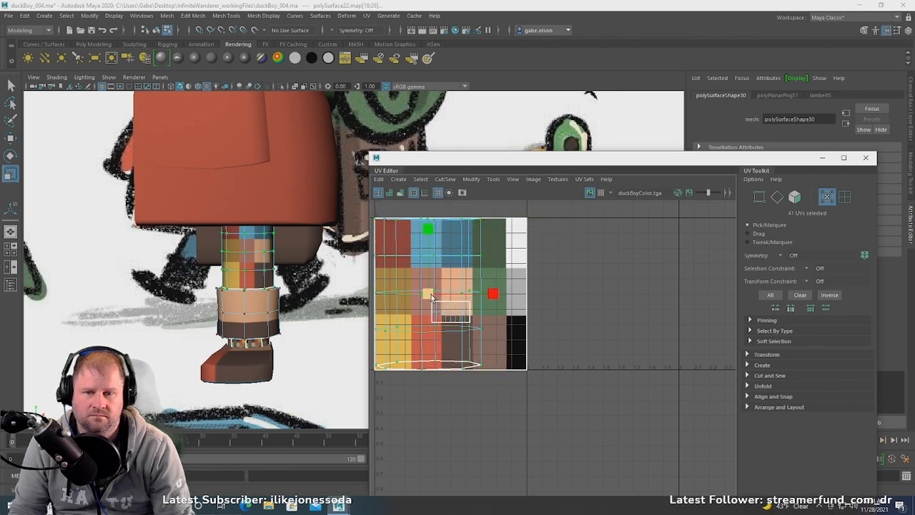
pyautogui.moveTo(432, 297); pyautogui.dragTo(381, 288)
pyautogui.press('w')
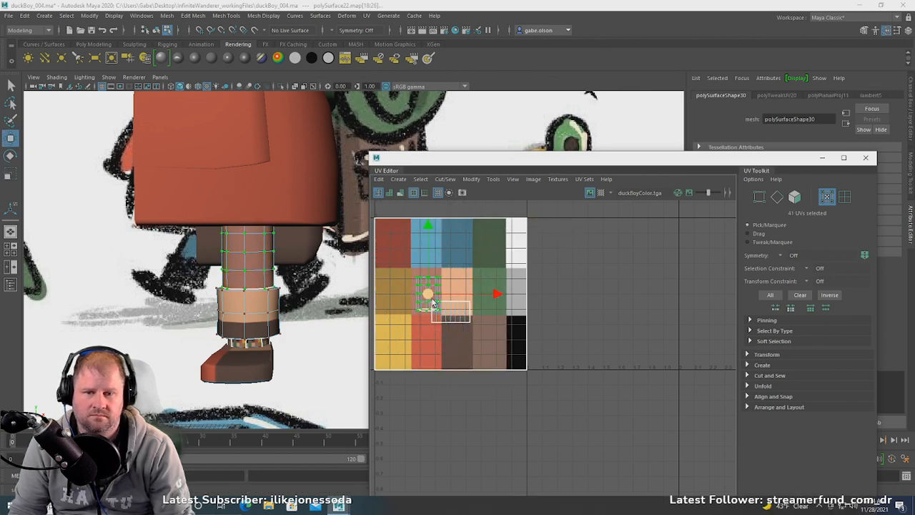
pyautogui.moveTo(432, 304); pyautogui.dragTo(425, 243)
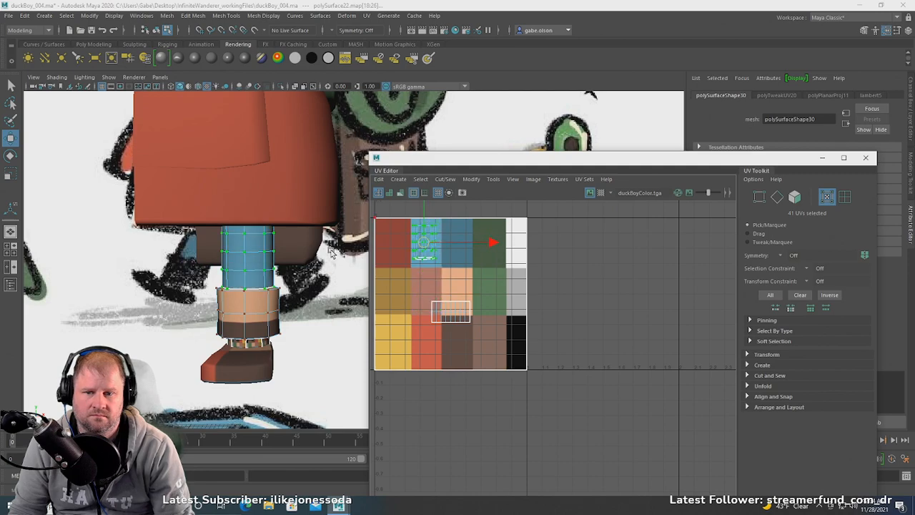
# - Select the faces of the boot cuff and ankle band between the blue leg and the shoe
pyautogui.keyDown('alt'); pyautogui.moveTo(311, 266); pyautogui.dragTo(280, 245); pyautogui.keyUp('alt')
pyautogui.keyDown('alt'); pyautogui.moveTo(279, 245); pyautogui.dragTo(286, 185, button='middle'); pyautogui.keyUp('alt')
pyautogui.keyDown('alt'); pyautogui.moveTo(286, 184); pyautogui.dragTo(261, 250); pyautogui.keyUp('alt')
pyautogui.keyDown('alt'); pyautogui.moveTo(261, 250); pyautogui.dragTo(281, 268, button='right'); pyautogui.keyUp('alt')
pyautogui.keyDown('alt'); pyautogui.moveTo(281, 268); pyautogui.dragTo(289, 251); pyautogui.keyUp('alt')
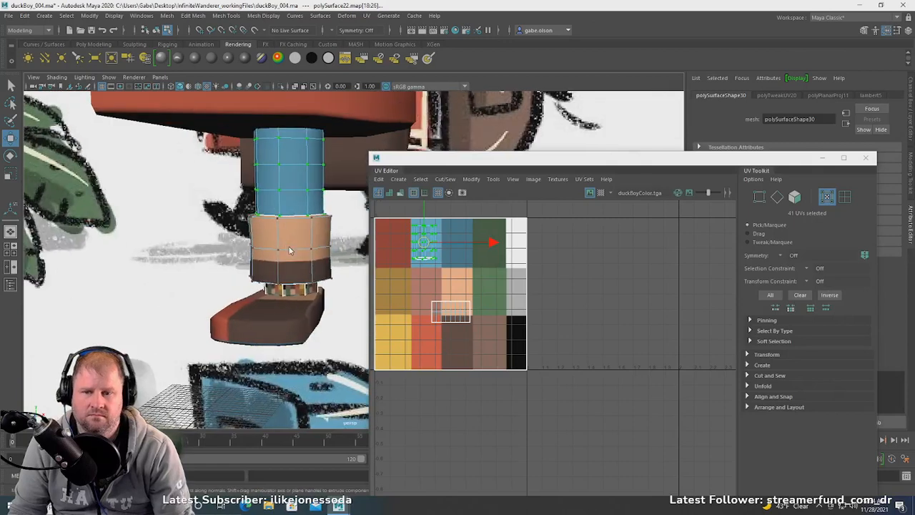
pyautogui.moveTo(290, 251); pyautogui.dragTo(291, 259, button='right')
pyautogui.moveTo(193, 244); pyautogui.dragTo(361, 319)
pyautogui.keyDown('alt'); pyautogui.moveTo(265, 273); pyautogui.dragTo(262, 284); pyautogui.keyUp('alt')
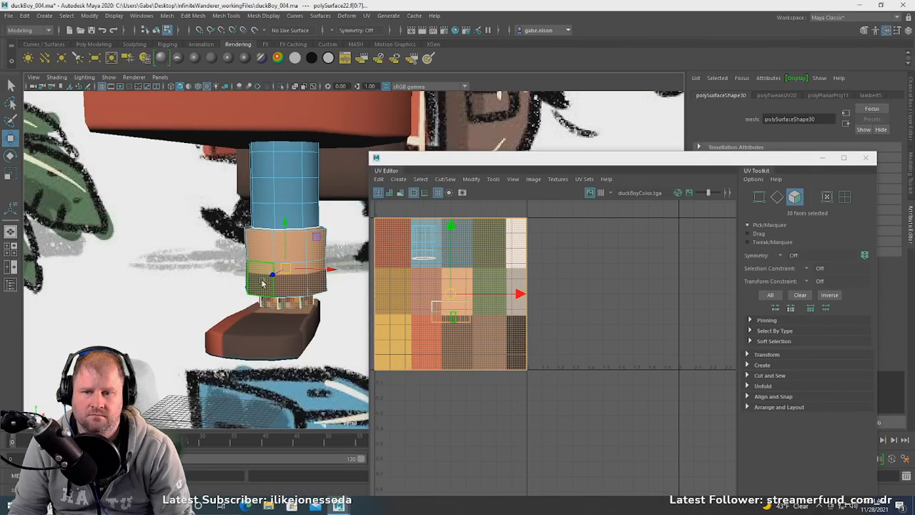
# - Expand the selection to the whole cuff and ankle and apply a camera-based UV projection to it
pyautogui.scroll(2, 262, 284)
pyautogui.keyDown('ctrl'); pyautogui.moveTo(265, 288); pyautogui.dragTo(288, 283, button='right'); pyautogui.keyUp('ctrl')
pyautogui.keyDown('alt'); pyautogui.moveTo(287, 282); pyautogui.dragTo(280, 252); pyautogui.keyUp('alt')
pyautogui.click(366, 16)
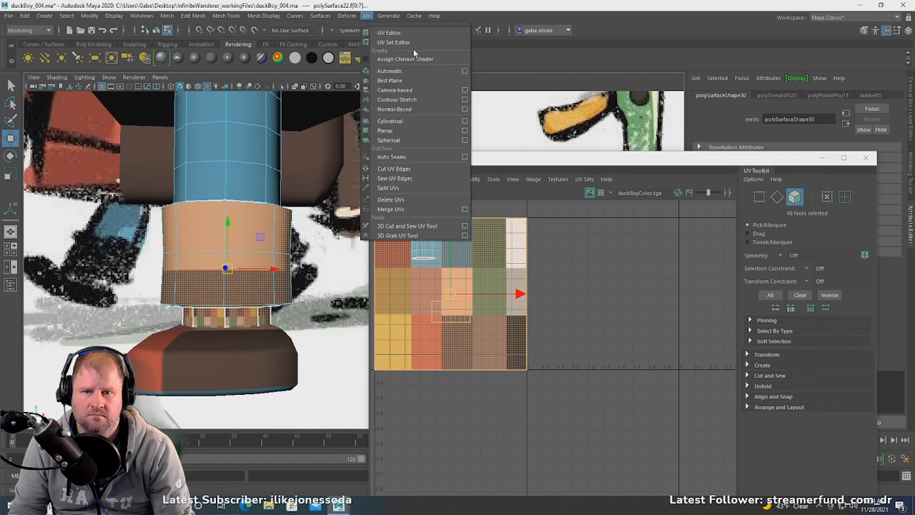
pyautogui.click(423, 91)
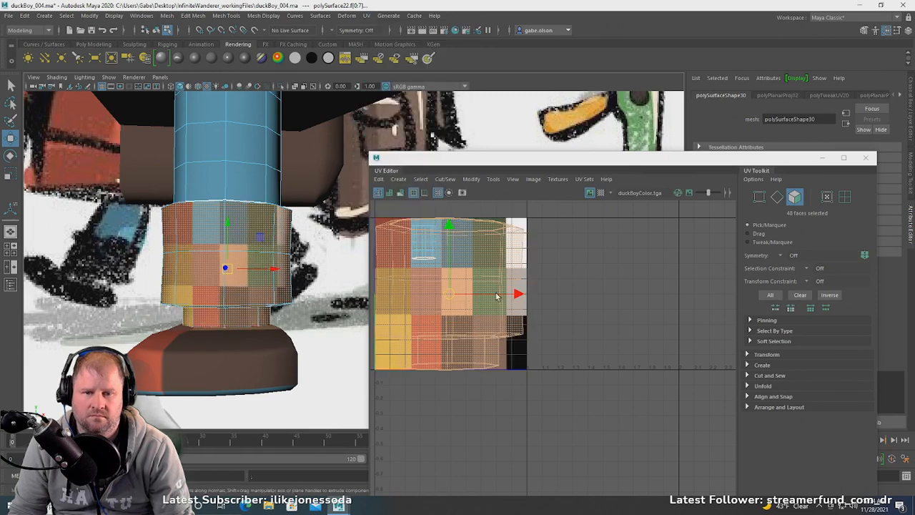
# - Select all of the cuff and ankle UVs, scale them down and move them onto the black swatch
pyautogui.moveTo(489, 322); pyautogui.dragTo(515, 323, button='right')
pyautogui.moveTo(429, 315); pyautogui.dragTo(430, 315)
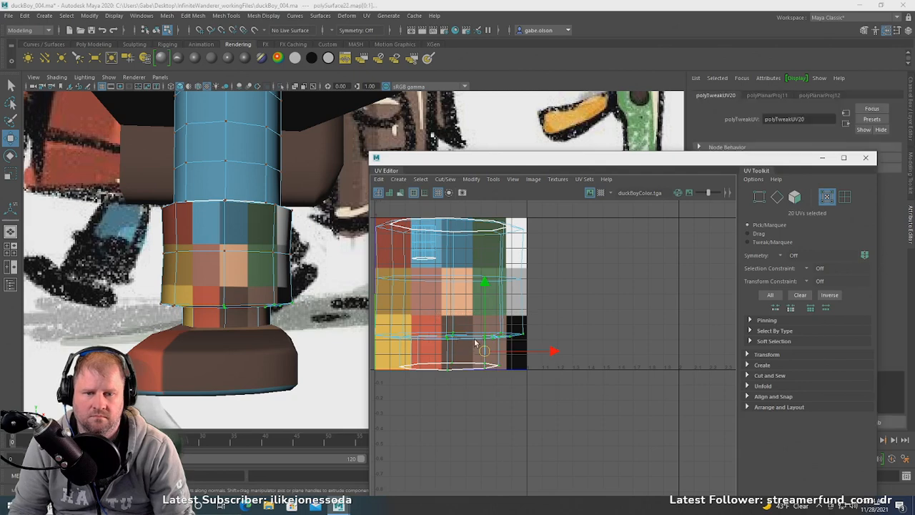
pyautogui.keyDown('ctrl'); pyautogui.moveTo(485, 351); pyautogui.dragTo(512, 356, button='right'); pyautogui.keyUp('ctrl')
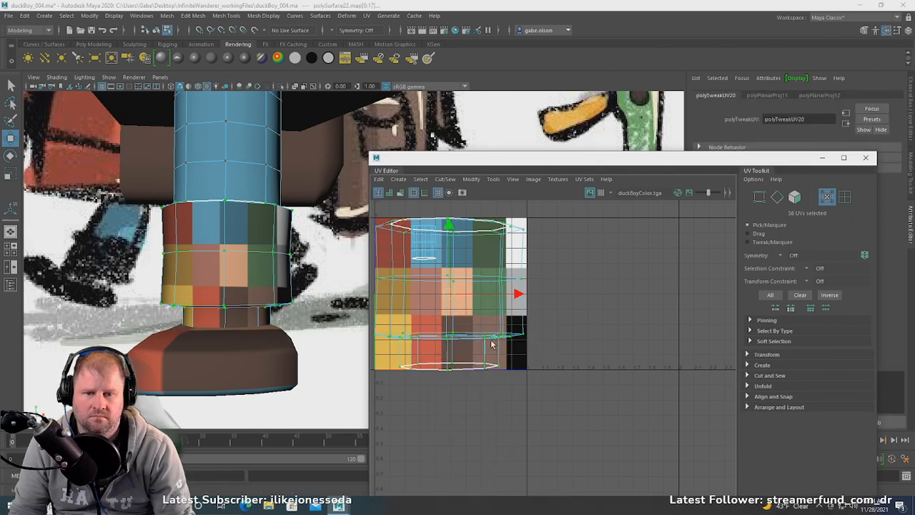
pyautogui.press('e')
pyautogui.press('r')
pyautogui.moveTo(449, 295); pyautogui.dragTo(514, 342)
pyautogui.press('w')
# - Narrow the cuff and ankle shell horizontally so it fits inside the black swatch
pyautogui.scroll(2, 548, 351)
pyautogui.scroll(1, 549, 352)
pyautogui.press('e')
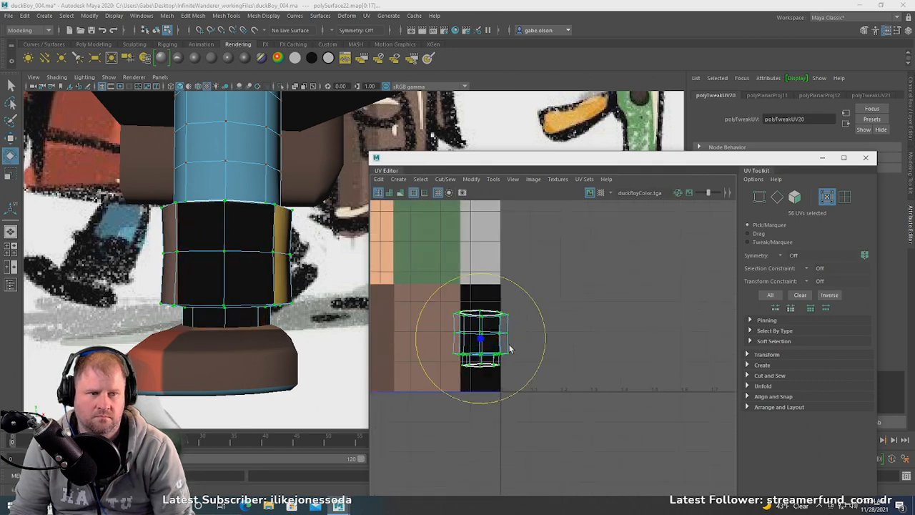
pyautogui.press('r')
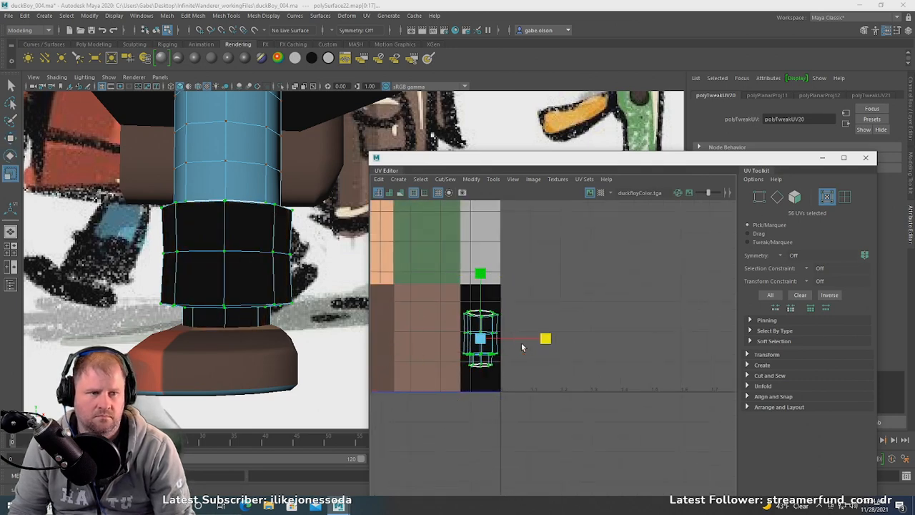
pyautogui.press('w')
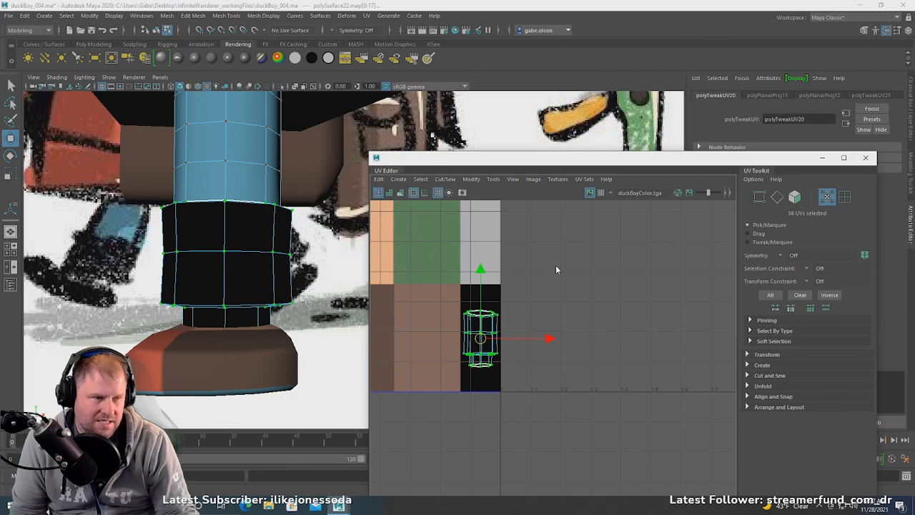
# - Try to apply a camera-based UV projection to the shoe from above
pyautogui.click(238, 348)
pyautogui.keyDown('alt'); pyautogui.moveTo(282, 284); pyautogui.dragTo(225, 265); pyautogui.keyUp('alt')
pyautogui.scroll(-3, 487, 306)
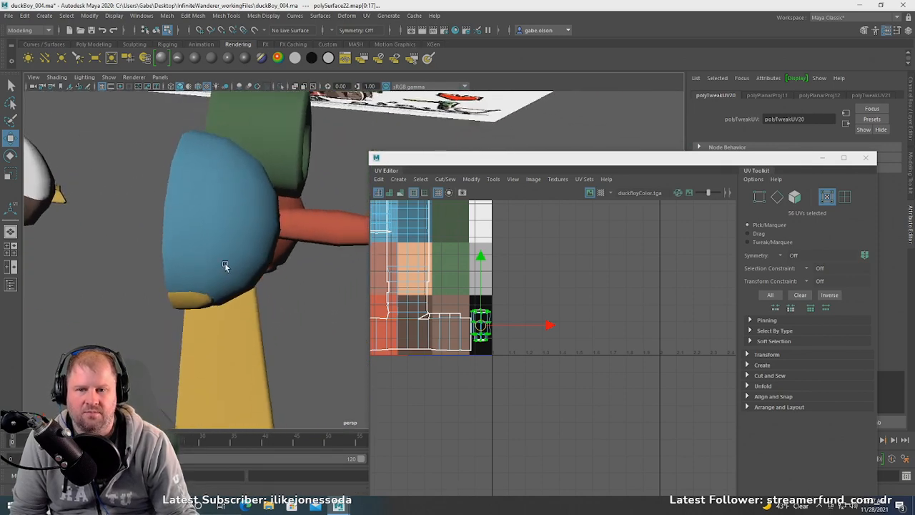
pyautogui.click(366, 16)
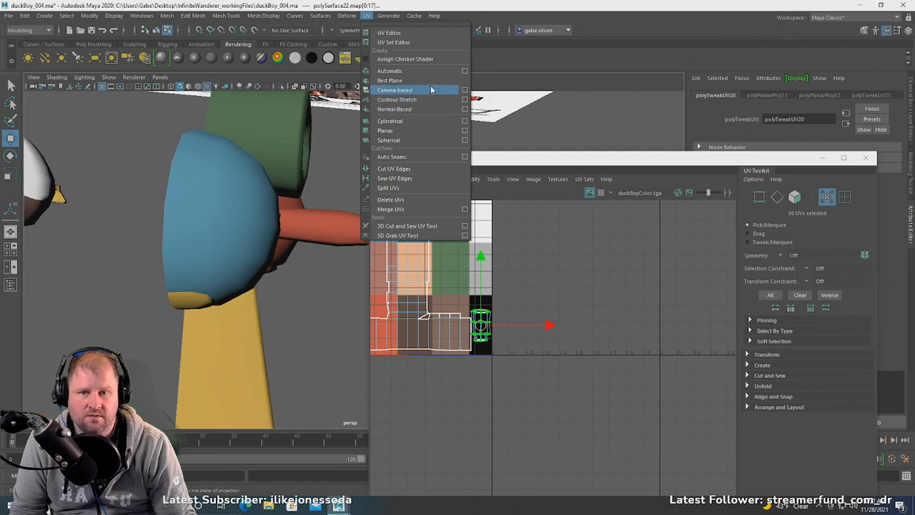
pyautogui.click(431, 90)
# - Select all of the shoe's faces and apply a camera-based UV projection from above
pyautogui.keyDown('alt'); pyautogui.moveTo(300, 253); pyautogui.dragTo(286, 272); pyautogui.keyUp('alt')
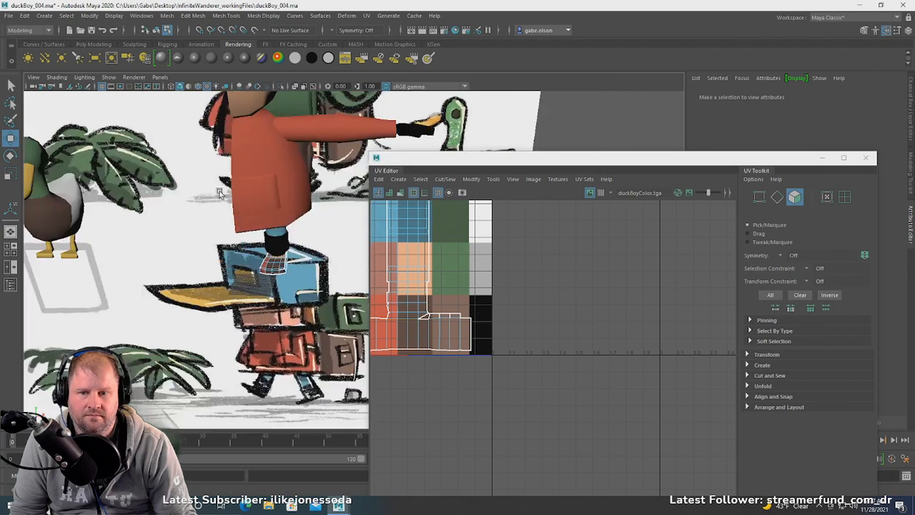
pyautogui.keyDown('alt'); pyautogui.moveTo(286, 271); pyautogui.dragTo(438, 300, button='right'); pyautogui.keyUp('alt')
pyautogui.keyDown('alt'); pyautogui.moveTo(227, 239); pyautogui.dragTo(199, 255); pyautogui.keyUp('alt')
pyautogui.moveTo(176, 238); pyautogui.dragTo(147, 243, button='right')
pyautogui.doubleClick(174, 255)
pyautogui.keyDown('alt'); pyautogui.moveTo(172, 237); pyautogui.dragTo(251, 278); pyautogui.keyUp('alt')
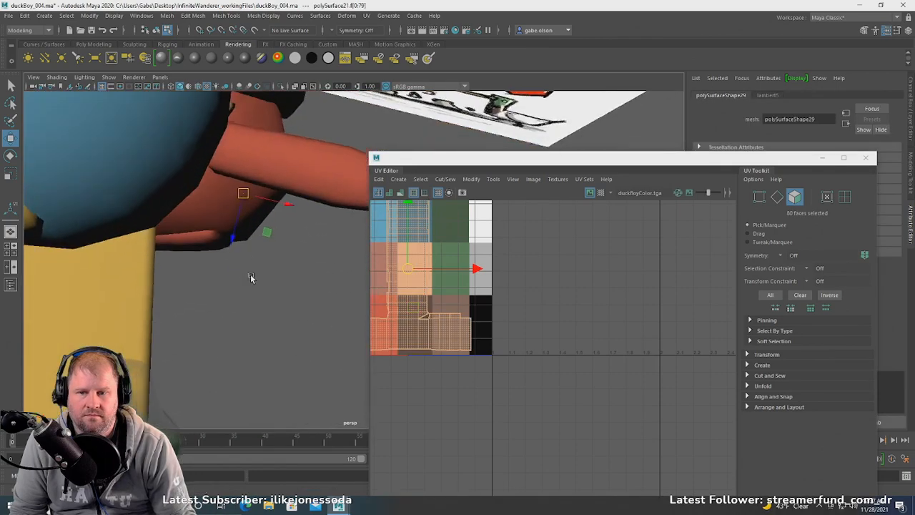
pyautogui.keyDown('alt'); pyautogui.moveTo(251, 278); pyautogui.dragTo(215, 259, button='right'); pyautogui.keyUp('alt')
pyautogui.keyDown('alt'); pyautogui.moveTo(266, 255); pyautogui.dragTo(282, 267); pyautogui.keyUp('alt')
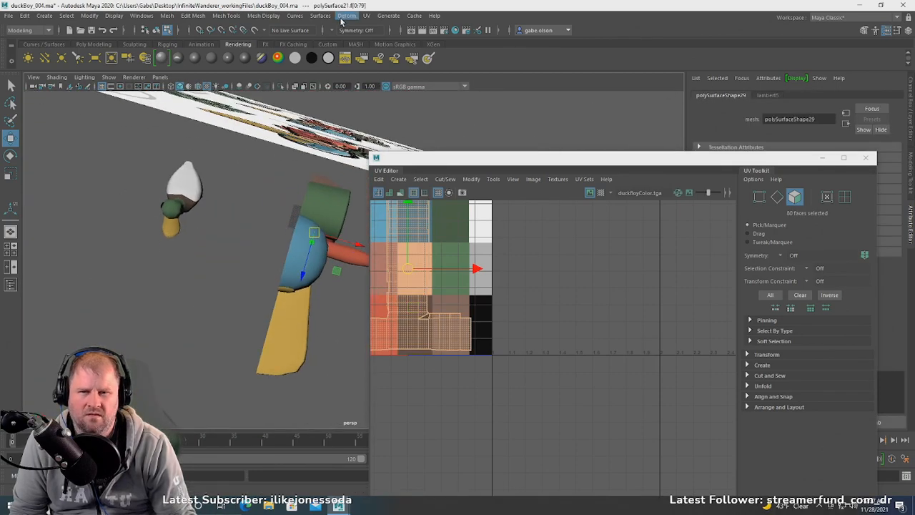
pyautogui.click(366, 16)
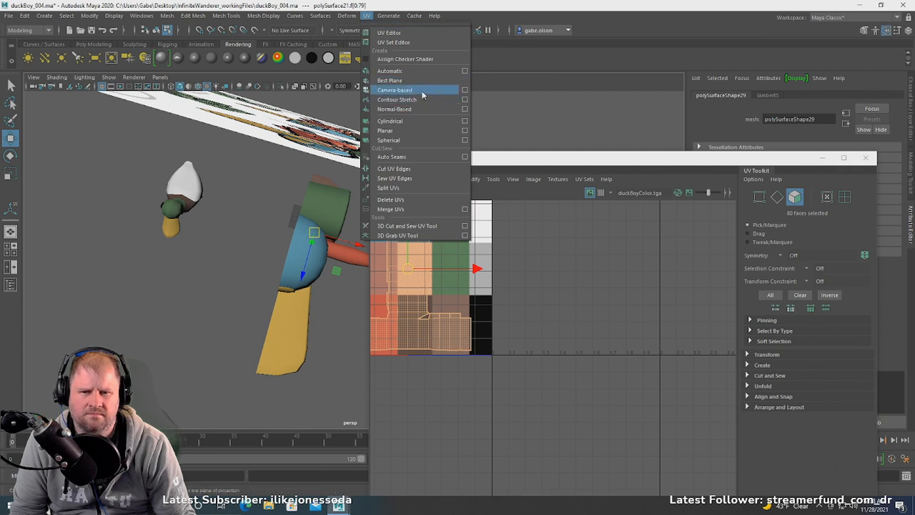
pyautogui.click(423, 90)
# - Select all of the shoe's projected UVs, scale them down beside the black swatch and rotate them upright
pyautogui.scroll(-3, 399, 236)
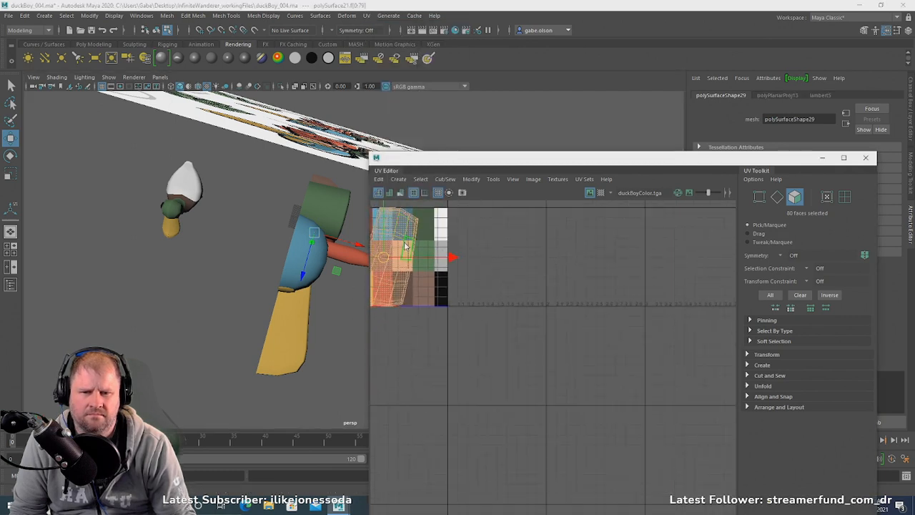
pyautogui.moveTo(405, 242); pyautogui.dragTo(452, 246, button='right')
pyautogui.scroll(-4, 476, 275)
pyautogui.moveTo(496, 318); pyautogui.dragTo(384, 220)
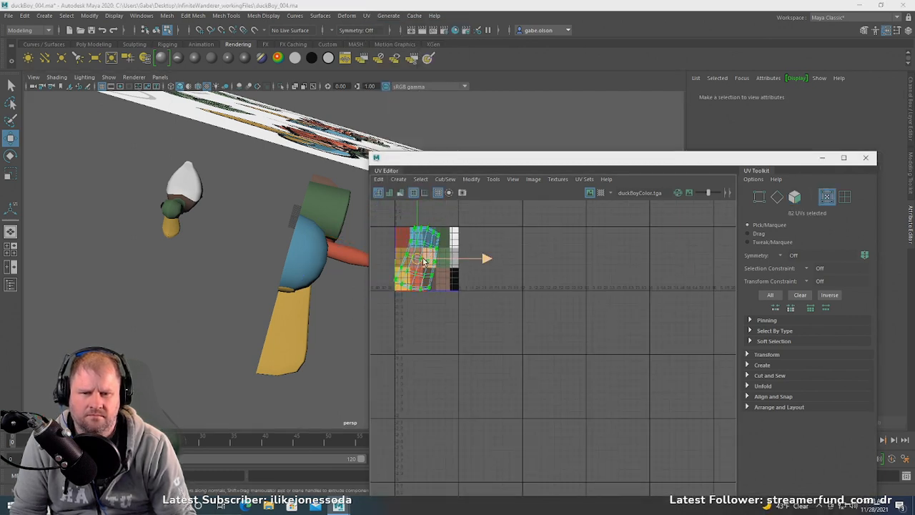
pyautogui.moveTo(421, 258); pyautogui.dragTo(422, 284)
pyautogui.press('e')
pyautogui.press('r')
pyautogui.press('e')
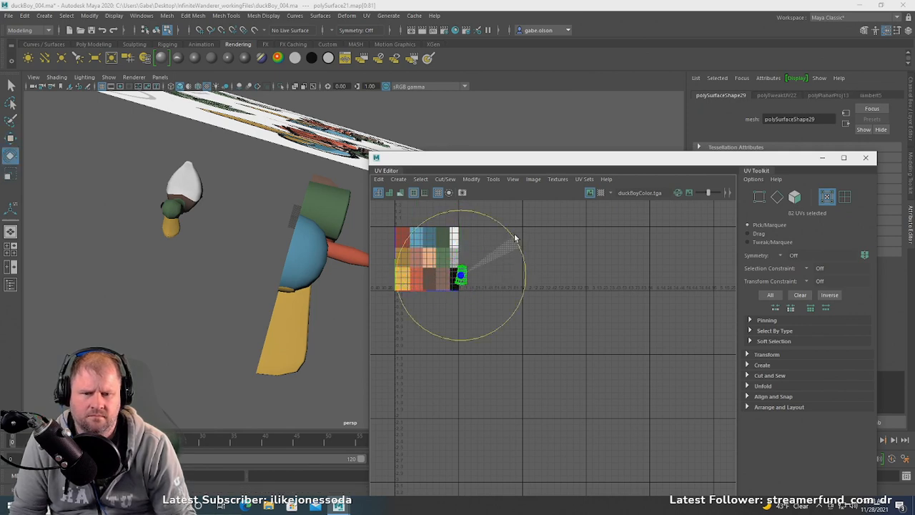
# - Move the shoe's UVs onto the black swatch and shrink them to fit inside it
pyautogui.press('w')
pyautogui.scroll(5, 501, 286)
pyautogui.moveTo(521, 332); pyautogui.dragTo(496, 348)
pyautogui.press('r')
pyautogui.press('w')
pyautogui.keyDown('alt'); pyautogui.moveTo(279, 293); pyautogui.dragTo(305, 245); pyautogui.keyUp('alt')
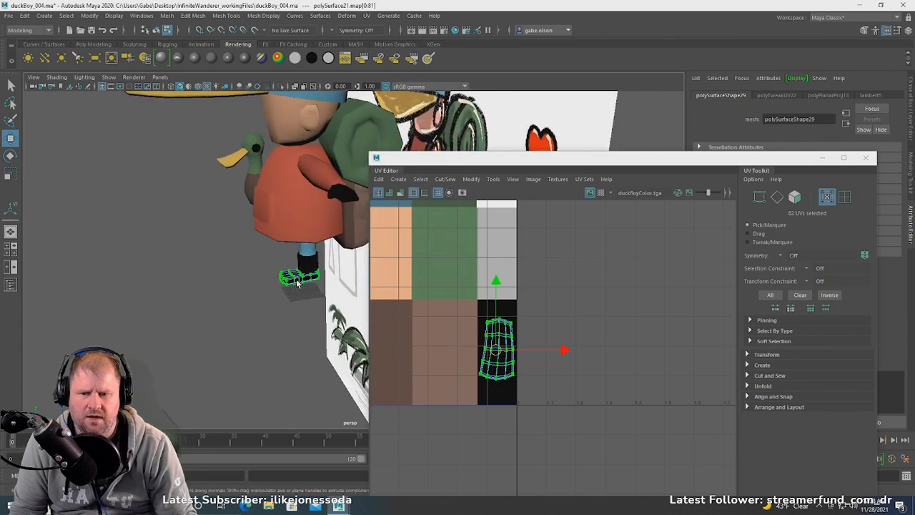
# - Return the shoe to object selection and clear the selection
pyautogui.moveTo(306, 245); pyautogui.dragTo(328, 220, button='right')
pyautogui.click(230, 239)
pyautogui.scroll(-5, 240, 236)
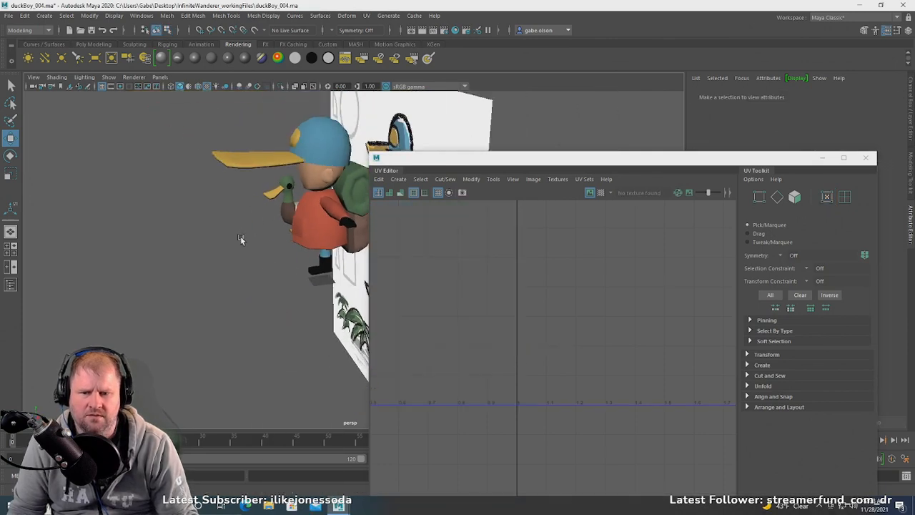
pyautogui.keyDown('alt'); pyautogui.moveTo(240, 236); pyautogui.dragTo(290, 224); pyautogui.keyUp('alt')
pyautogui.keyDown('alt'); pyautogui.moveTo(290, 224); pyautogui.dragTo(242, 216, button='middle'); pyautogui.keyUp('alt')
pyautogui.keyDown('alt'); pyautogui.moveTo(241, 216); pyautogui.dragTo(271, 221); pyautogui.keyUp('alt')
pyautogui.scroll(2, 248, 217)
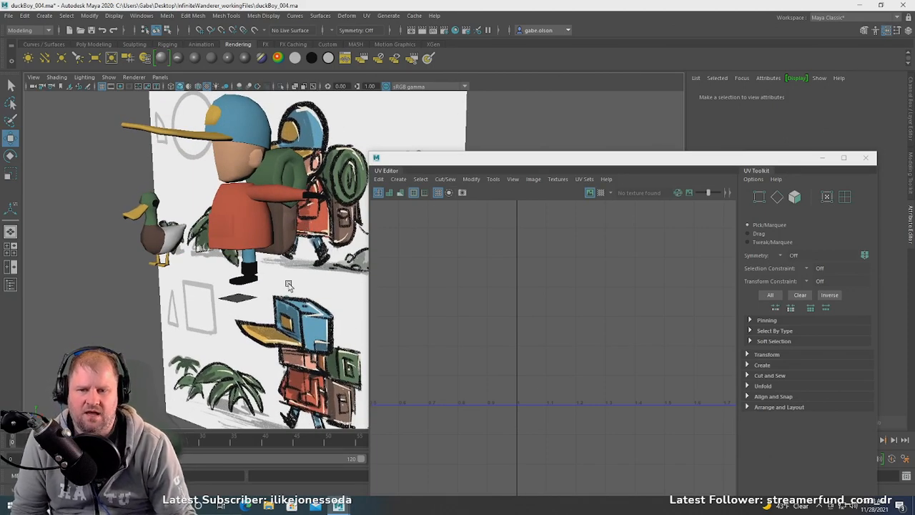
# - Select the coat, leg, boot and shoe together with the bedroll and backpack parts of the half character
pyautogui.scroll(2, 210, 289)
pyautogui.scroll(-4, 170, 286)
pyautogui.keyDown('alt'); pyautogui.moveTo(170, 284); pyautogui.dragTo(231, 284); pyautogui.keyUp('alt')
pyautogui.scroll(4, 239, 280)
pyautogui.click(229, 265)
pyautogui.scroll(5, 240, 279)
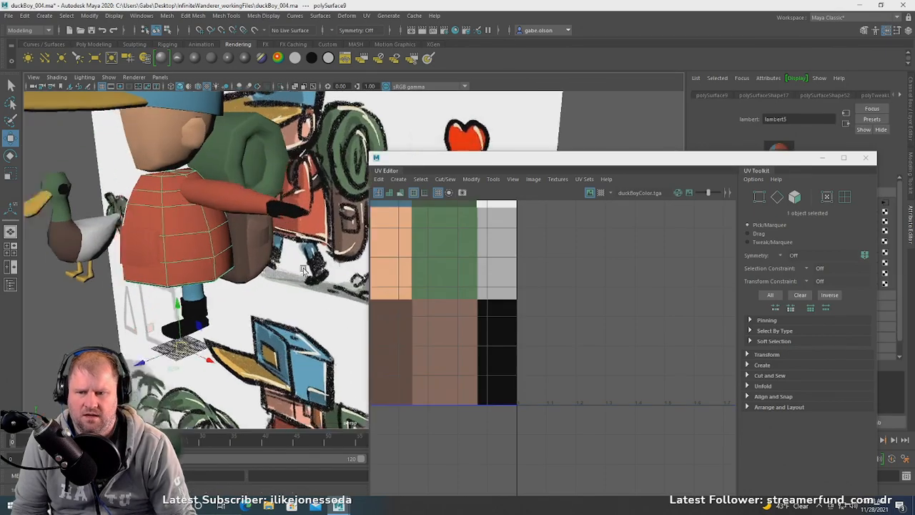
pyautogui.keyDown('shift'); pyautogui.click(249, 296); pyautogui.keyUp('shift')
pyautogui.keyDown('shift'); pyautogui.click(234, 331); pyautogui.keyUp('shift')
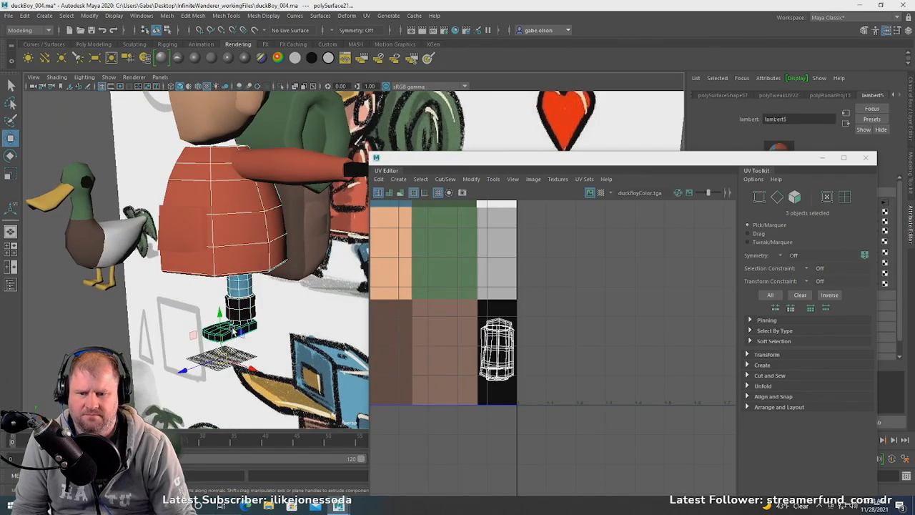
pyautogui.keyDown('shift'); pyautogui.click(303, 145); pyautogui.keyUp('shift')
pyautogui.keyDown('shift'); pyautogui.click(302, 210); pyautogui.keyUp('shift')
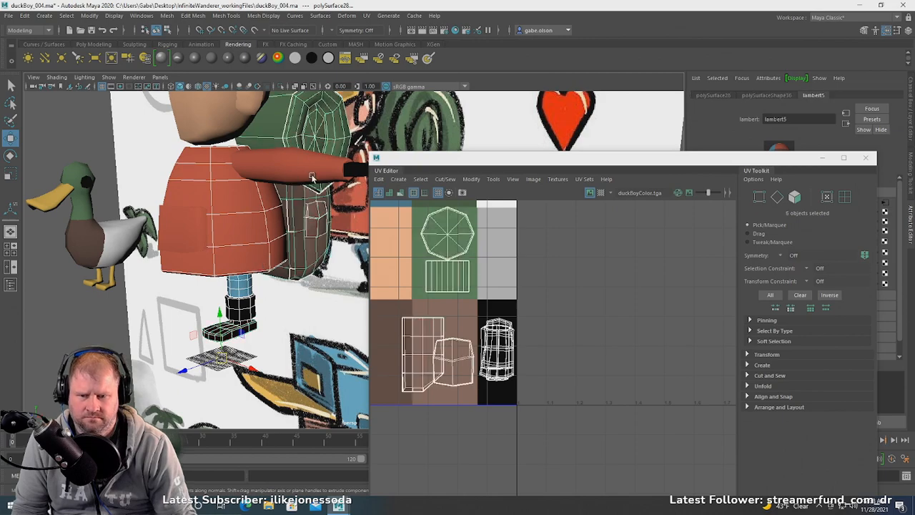
# - Add the remaining backpack pieces, ear, head, cap, cap badge and brim to the selection
pyautogui.keyDown('alt'); pyautogui.moveTo(302, 210); pyautogui.dragTo(137, 197); pyautogui.keyUp('alt')
pyautogui.scroll(3, 137, 197)
pyautogui.keyDown('shift'); pyautogui.click(243, 214); pyautogui.keyUp('shift')
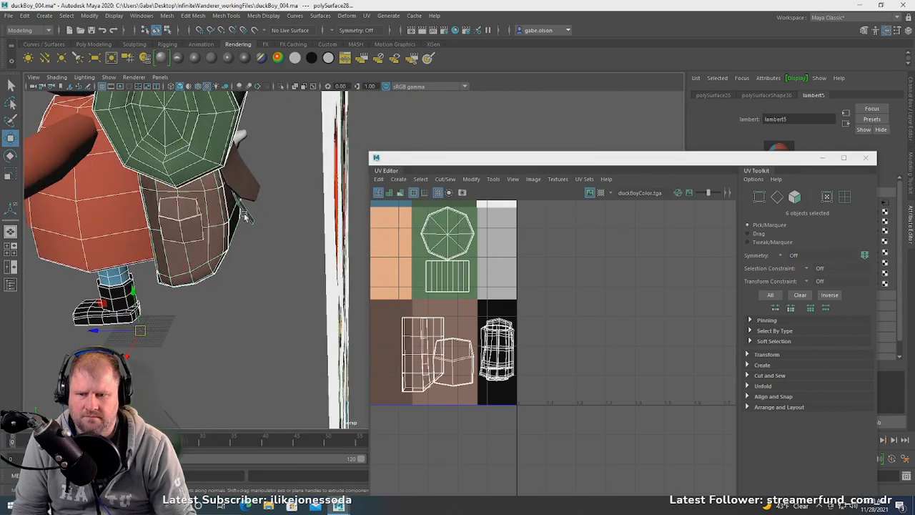
pyautogui.keyDown('shift'); pyautogui.click(241, 172); pyautogui.keyUp('shift')
pyautogui.keyDown('alt'); pyautogui.moveTo(223, 138); pyautogui.dragTo(147, 146, button='right'); pyautogui.keyUp('alt')
pyautogui.keyDown('alt'); pyautogui.moveTo(146, 147); pyautogui.dragTo(222, 162); pyautogui.keyUp('alt')
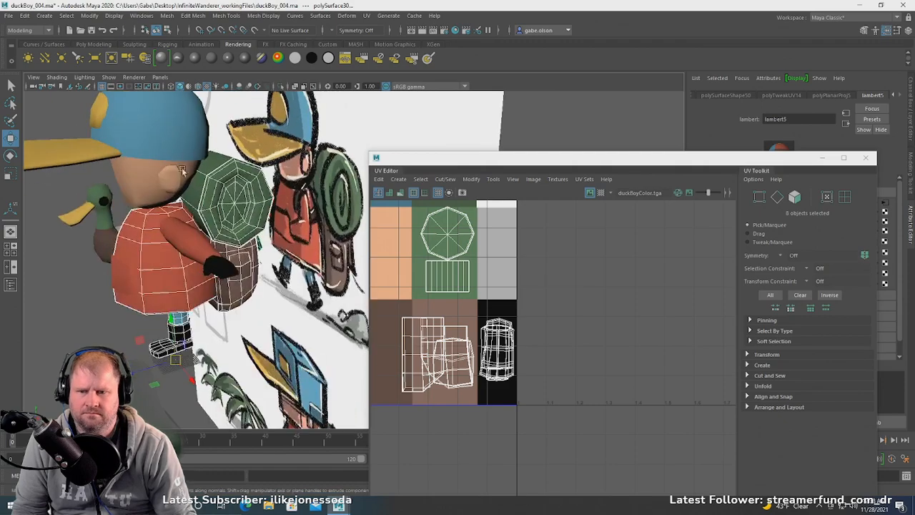
pyautogui.keyDown('shift'); pyautogui.click(176, 175); pyautogui.keyUp('shift')
pyautogui.keyDown('shift'); pyautogui.click(118, 173); pyautogui.keyUp('shift')
pyautogui.keyDown('shift'); pyautogui.click(107, 123); pyautogui.keyUp('shift')
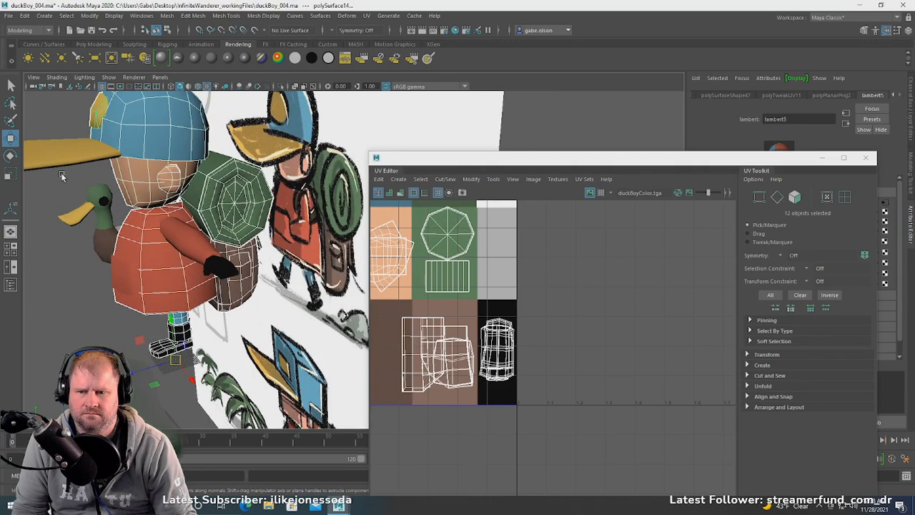
pyautogui.keyDown('shift'); pyautogui.click(73, 158); pyautogui.keyUp('shift')
# - Add the coat's pocket to the selection and combine all selected parts into one mesh
pyautogui.scroll(-4, 147, 223)
pyautogui.keyDown('alt'); pyautogui.moveTo(147, 223); pyautogui.dragTo(233, 232); pyautogui.keyUp('alt')
pyautogui.scroll(4, 232, 233)
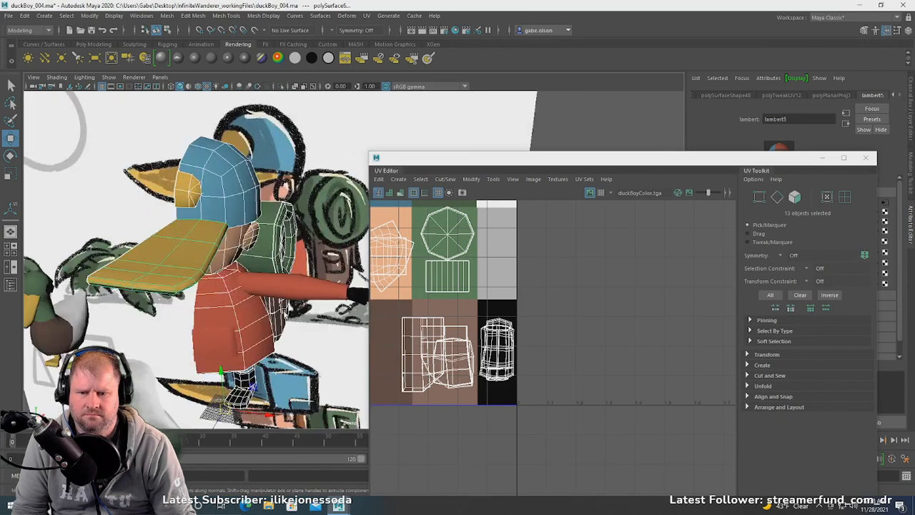
pyautogui.keyDown('shift'); pyautogui.click(208, 340); pyautogui.keyUp('shift')
pyautogui.keyDown('alt'); pyautogui.moveTo(208, 339); pyautogui.dragTo(261, 296); pyautogui.keyUp('alt')
pyautogui.scroll(4, 260, 296)
pyautogui.keyDown('alt'); pyautogui.moveTo(178, 268); pyautogui.dragTo(230, 273); pyautogui.keyUp('alt')
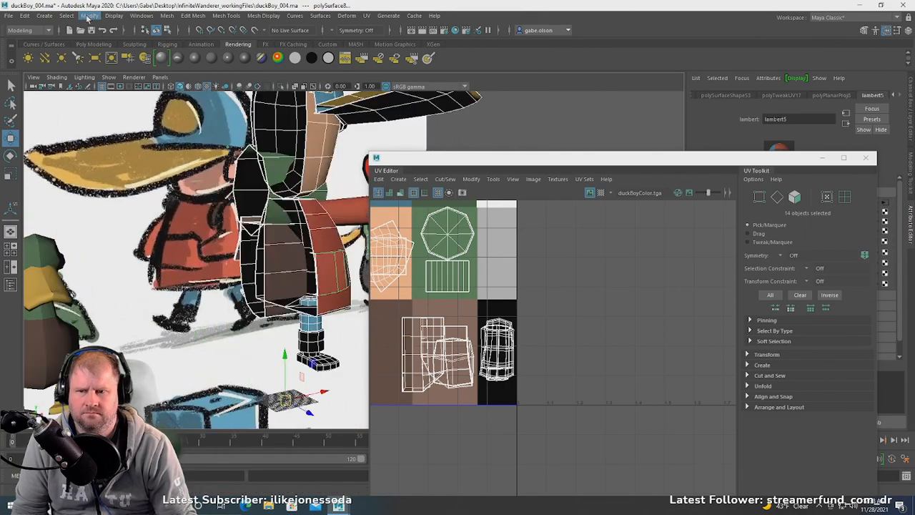
pyautogui.click(167, 16)
pyautogui.click(190, 48)
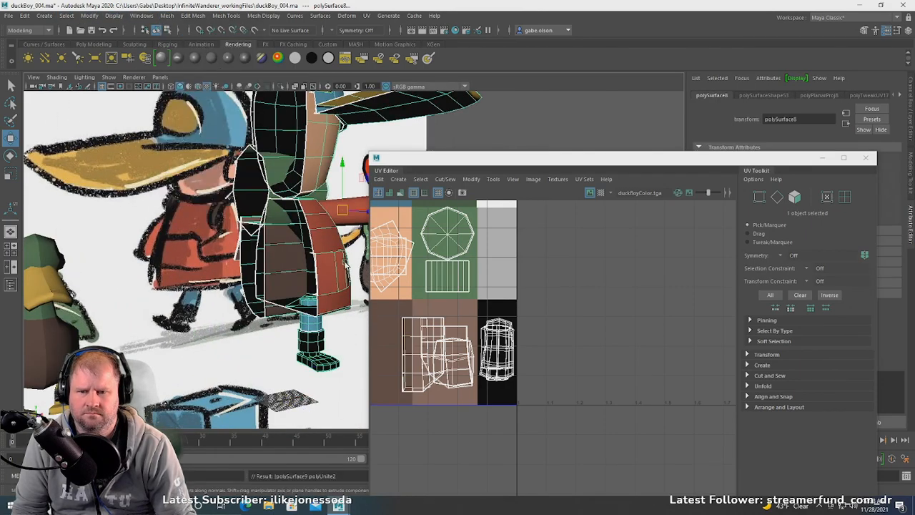
# - Snap the combined half body's pivot to a vertex on its open centre edge
pyautogui.keyDown('alt'); pyautogui.moveTo(345, 262); pyautogui.dragTo(305, 269); pyautogui.keyUp('alt')
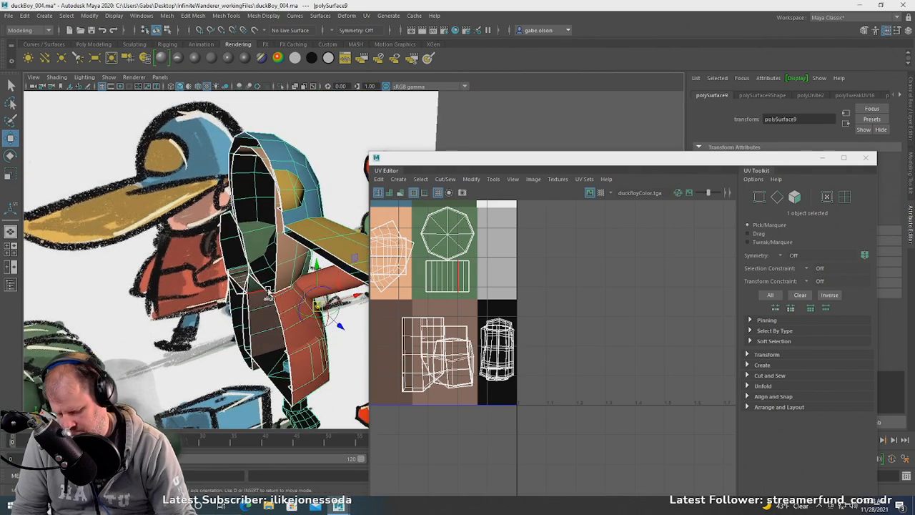
pyautogui.press('v')
pyautogui.moveTo(268, 292); pyautogui.dragTo(253, 274, button='middle')
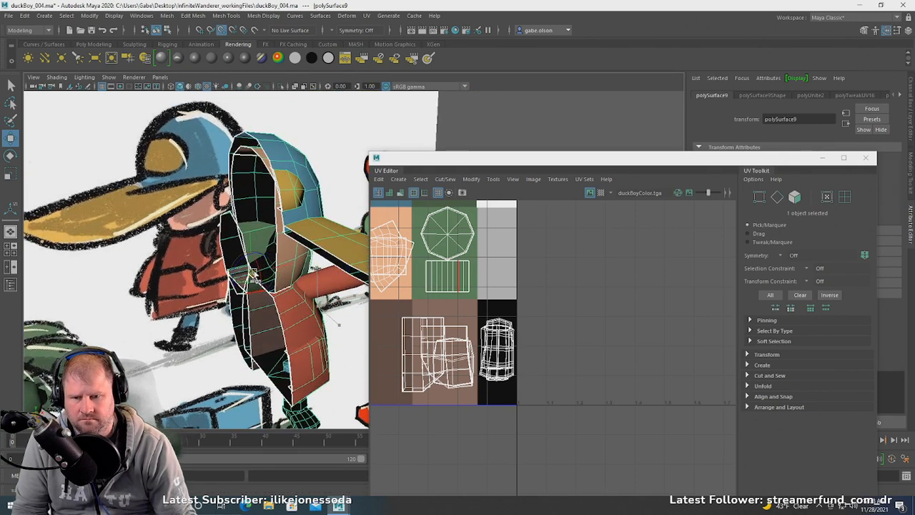
pyautogui.scroll(-3, 285, 277)
pyautogui.keyDown('alt'); pyautogui.moveTo(289, 280); pyautogui.dragTo(200, 268); pyautogui.keyUp('alt')
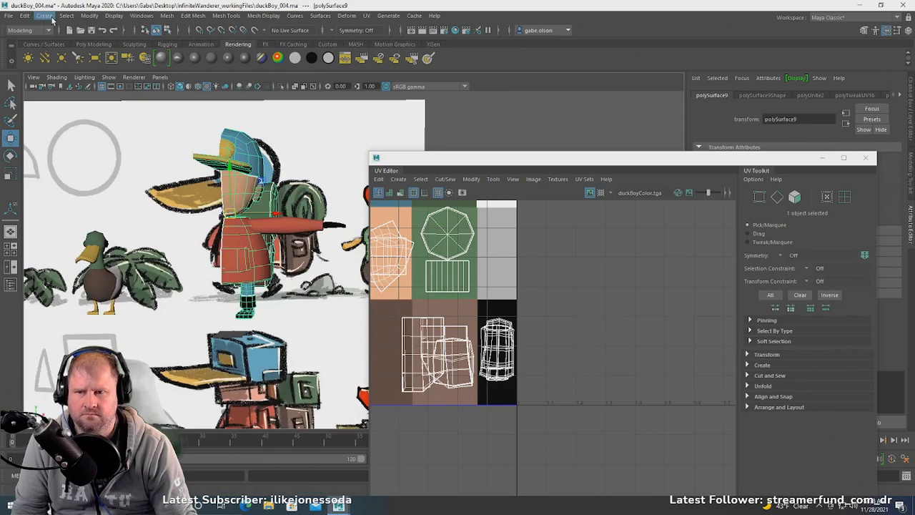
# - Freeze the combined half body's transformations and save the scene
pyautogui.click(28, 17)
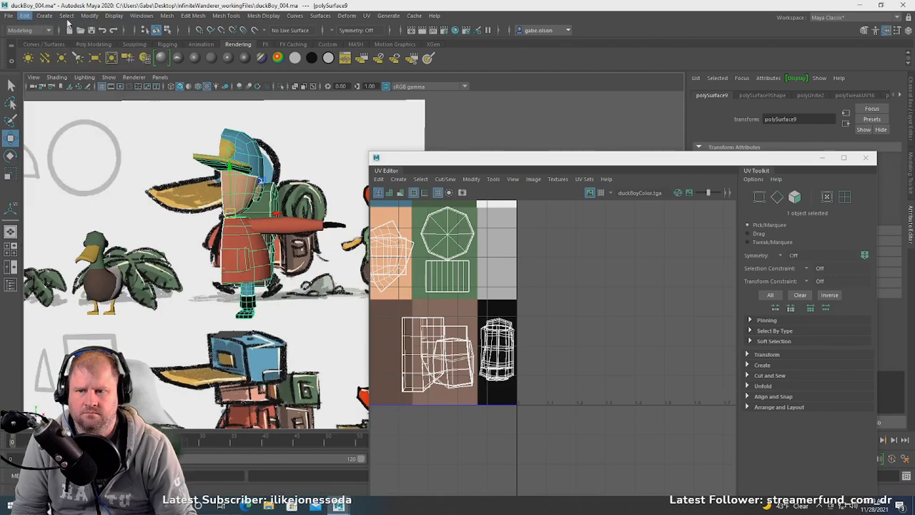
pyautogui.moveTo(111, 16)
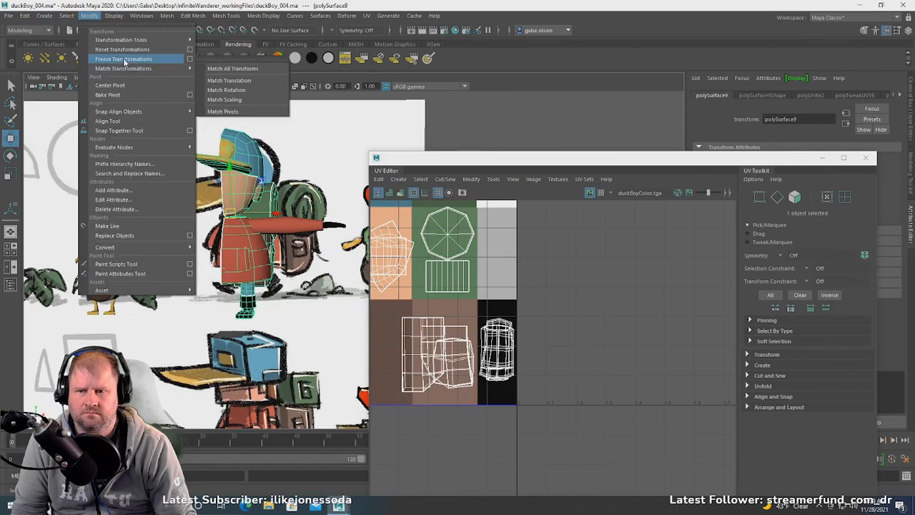
pyautogui.click(127, 60)
pyautogui.keyDown('alt'); pyautogui.moveTo(252, 227); pyautogui.dragTo(250, 256); pyautogui.keyUp('alt')
pyautogui.hotkey('ctrl', 's')
# - Try to mirror the half body without its arm using Duplicate Special
pyautogui.click(25, 16)
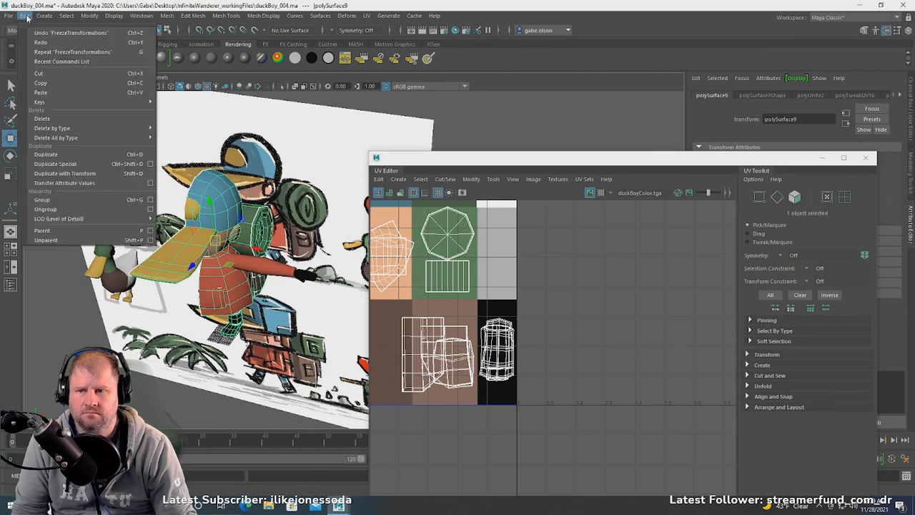
pyautogui.click(72, 168)
pyautogui.keyDown('alt'); pyautogui.moveTo(187, 277); pyautogui.dragTo(333, 278); pyautogui.keyUp('alt')
pyautogui.click(152, 247)
pyautogui.click(248, 261)
# - Select the arm, hand and half body and combine them into one mesh
pyautogui.click(221, 224)
pyautogui.keyDown('shift'); pyautogui.click(279, 228); pyautogui.keyUp('shift')
pyautogui.keyDown('shift'); pyautogui.click(171, 247); pyautogui.keyUp('shift')
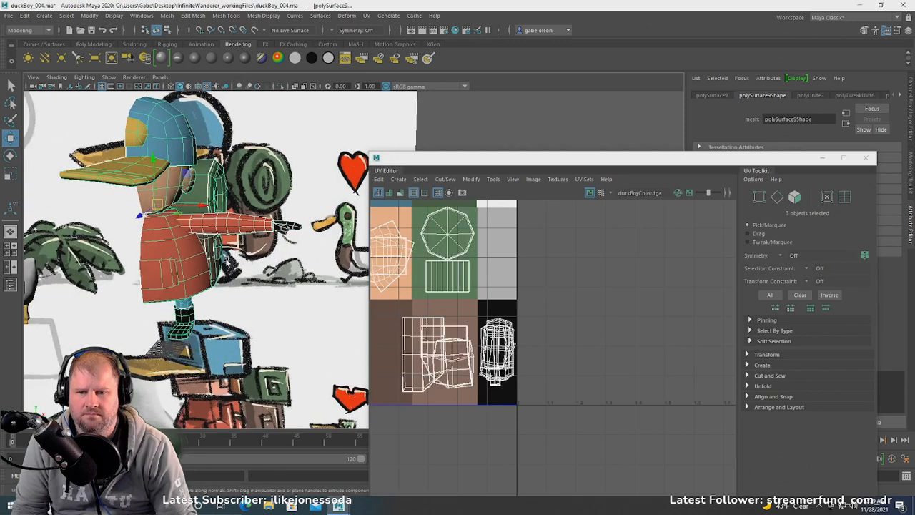
pyautogui.click(166, 15)
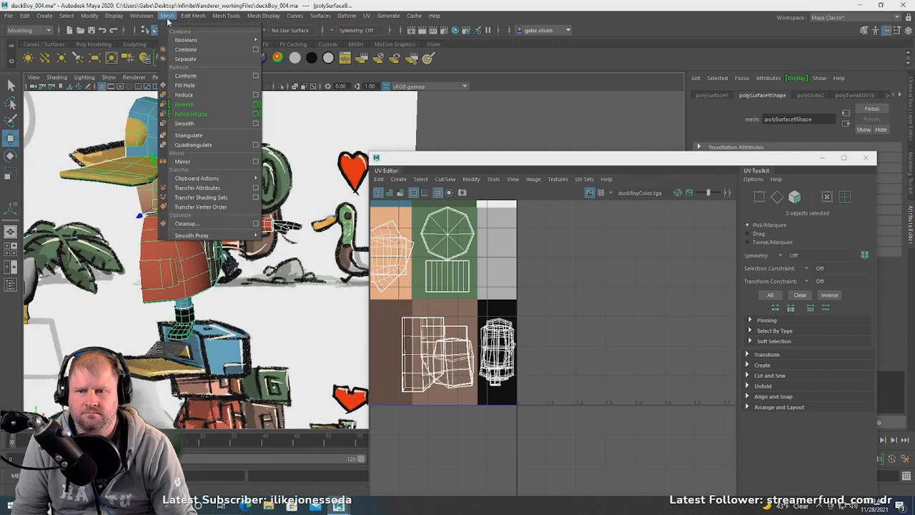
pyautogui.click(200, 50)
# - Snap the new combined mesh's pivot to a vertex on its centre edge and freeze its transformations
pyautogui.keyDown('alt'); pyautogui.moveTo(143, 255); pyautogui.dragTo(271, 292); pyautogui.keyUp('alt')
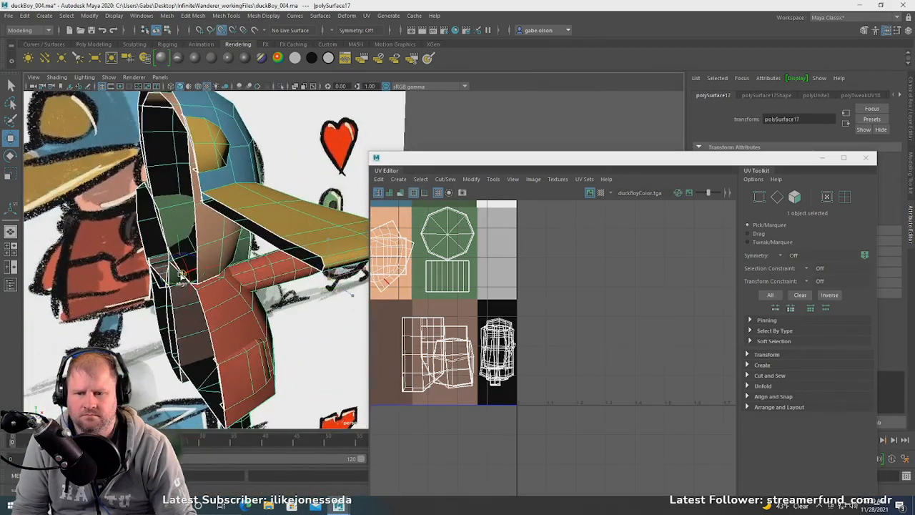
pyautogui.keyDown('alt'); pyautogui.moveTo(182, 266); pyautogui.dragTo(68, 208); pyautogui.keyUp('alt')
pyautogui.click(24, 15)
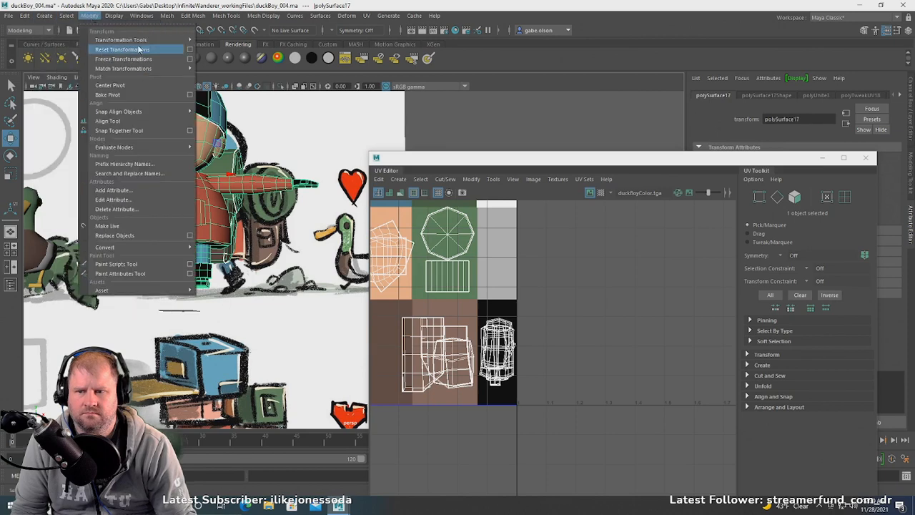
pyautogui.click(139, 60)
pyautogui.keyDown('alt'); pyautogui.moveTo(233, 212); pyautogui.dragTo(179, 239); pyautogui.keyUp('alt')
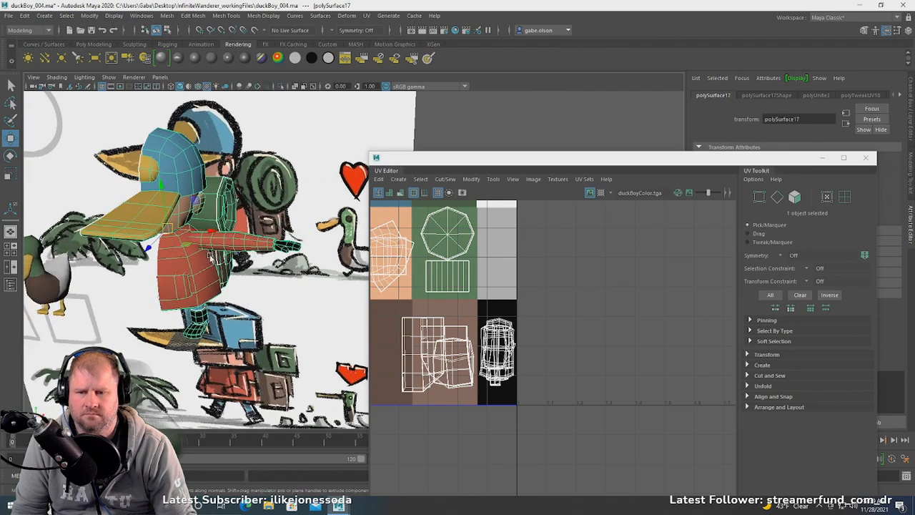
# - Create the mirrored other half of the character with Duplicate Special and clear the selection
pyautogui.click(24, 15)
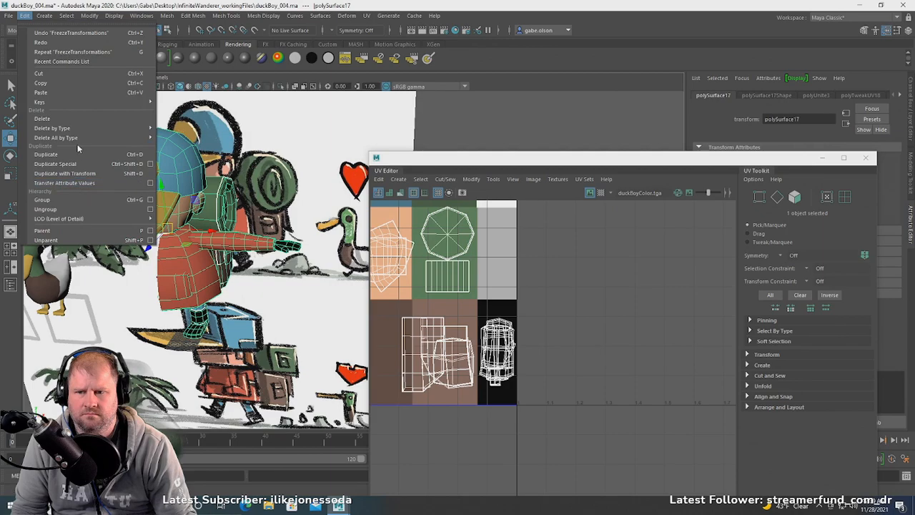
pyautogui.click(83, 164)
pyautogui.keyDown('alt'); pyautogui.moveTo(179, 240); pyautogui.dragTo(182, 235); pyautogui.keyUp('alt')
pyautogui.click(68, 259)
pyautogui.keyDown('alt'); pyautogui.moveTo(68, 259); pyautogui.dragTo(85, 232); pyautogui.keyUp('alt')
pyautogui.keyDown('alt'); pyautogui.moveTo(156, 117); pyautogui.dragTo(176, 161); pyautogui.keyUp('alt')
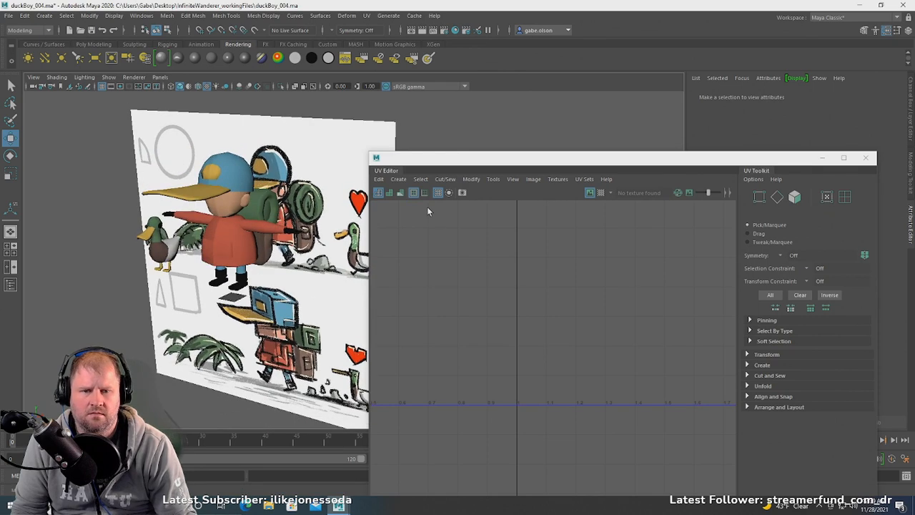
# - Open the Outliner and hide the reference image imagePlane1
pyautogui.click(141, 15)
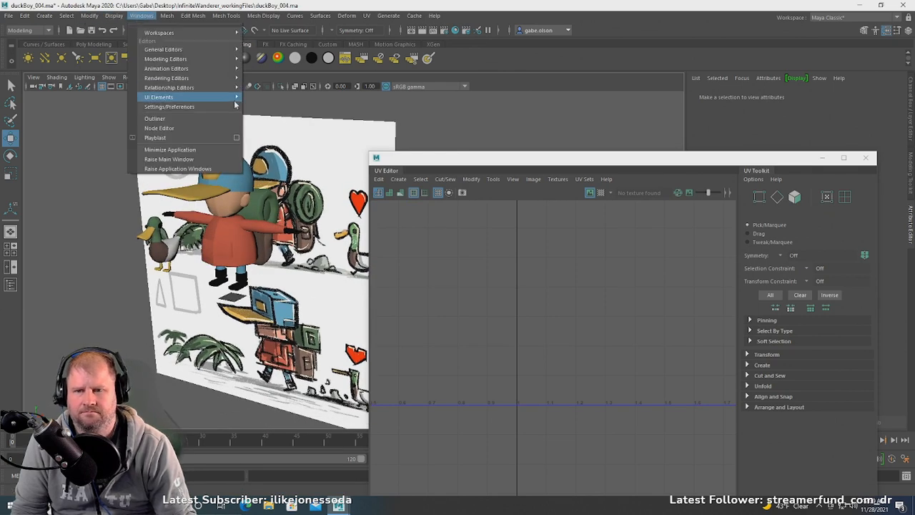
pyautogui.click(193, 118)
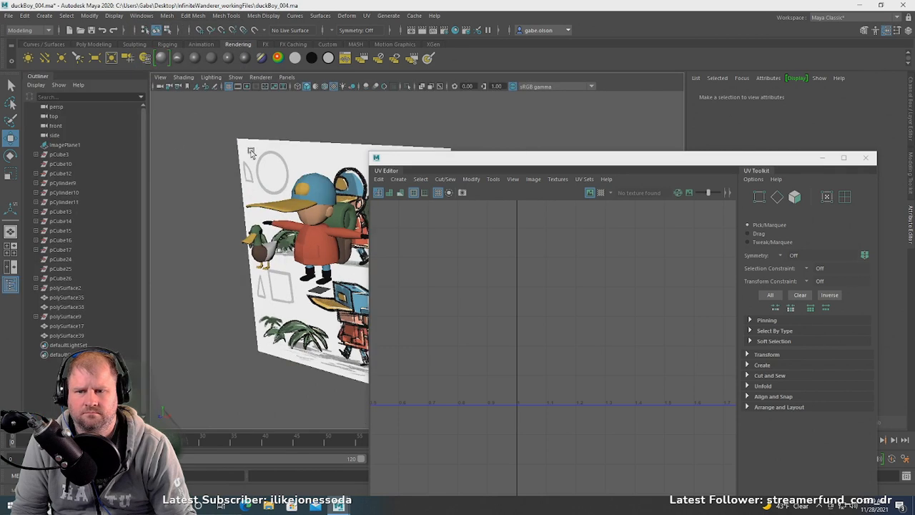
pyautogui.click(65, 145)
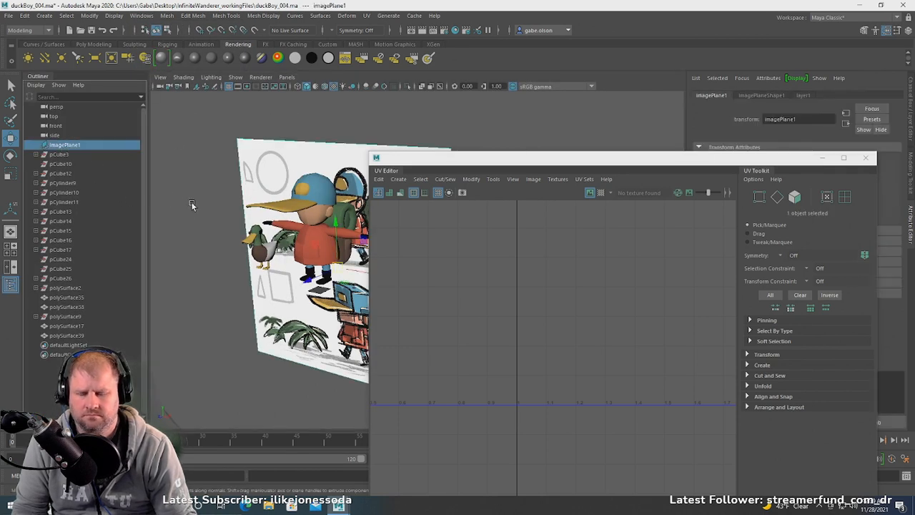
pyautogui.hotkey('ctrl', 'h')
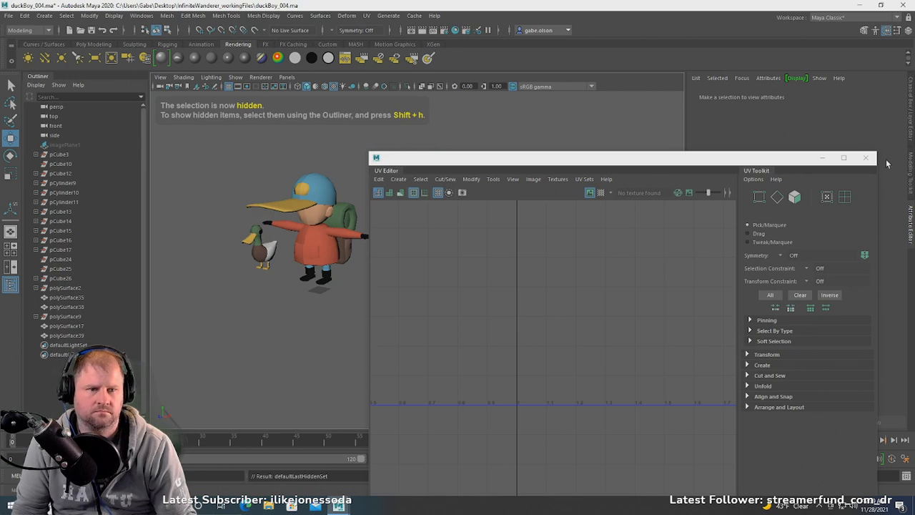
# - Close the UV Editor, frame the whole character with the duck, and save the scene
pyautogui.click(866, 157)
pyautogui.scroll(5, 429, 213)
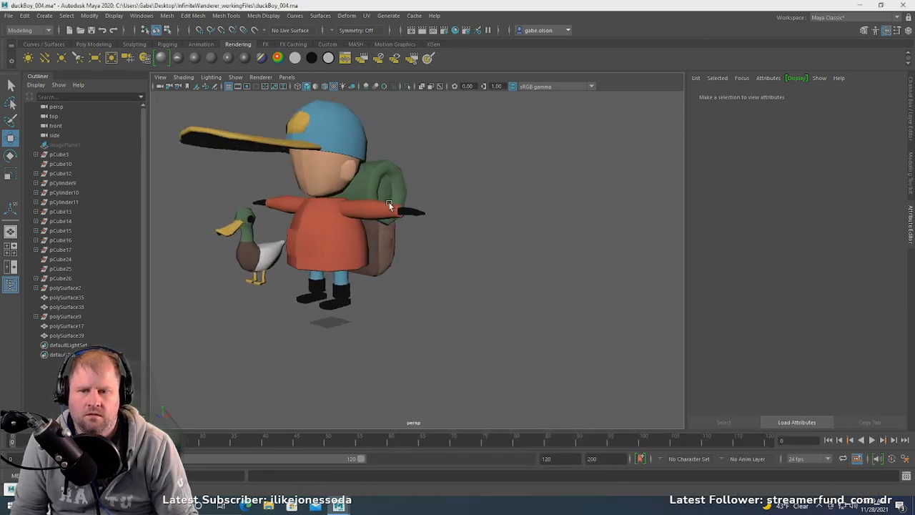
pyautogui.keyDown('alt'); pyautogui.moveTo(389, 205); pyautogui.dragTo(416, 228); pyautogui.keyUp('alt')
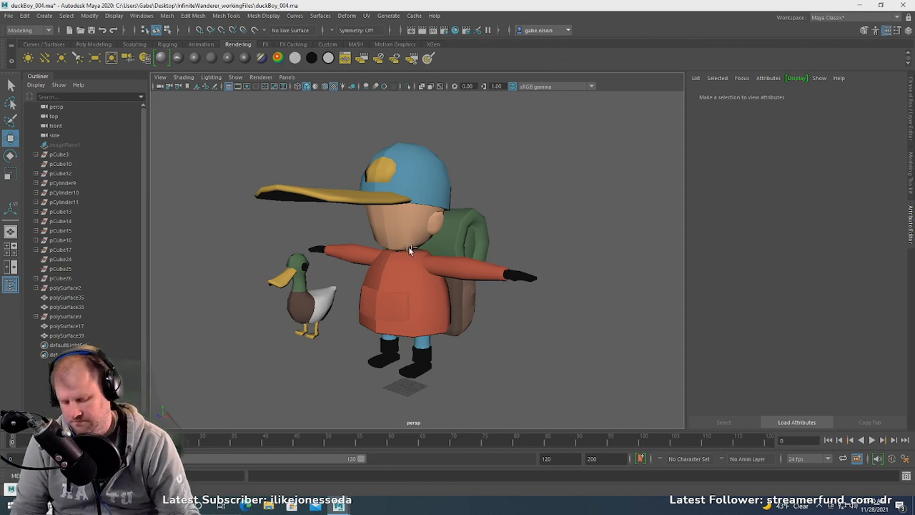
pyautogui.hotkey('ctrl', 's')
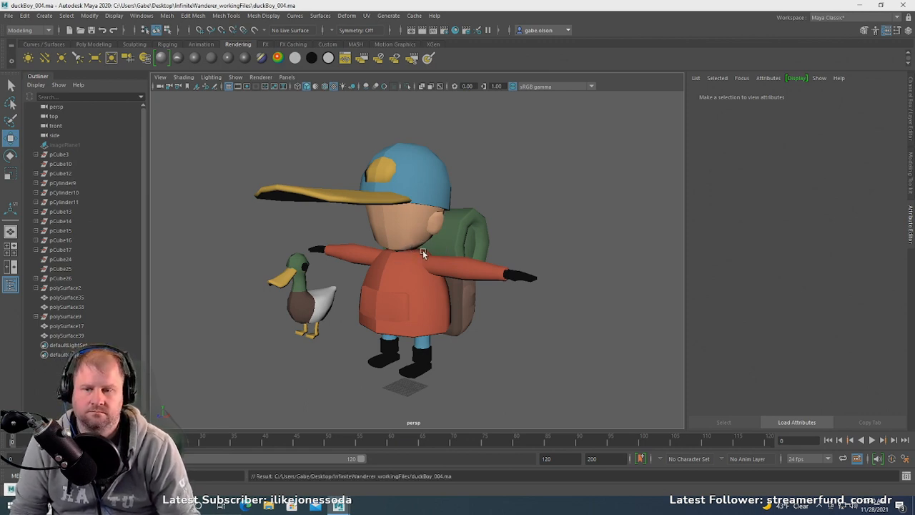
pyautogui.click(9, 16)
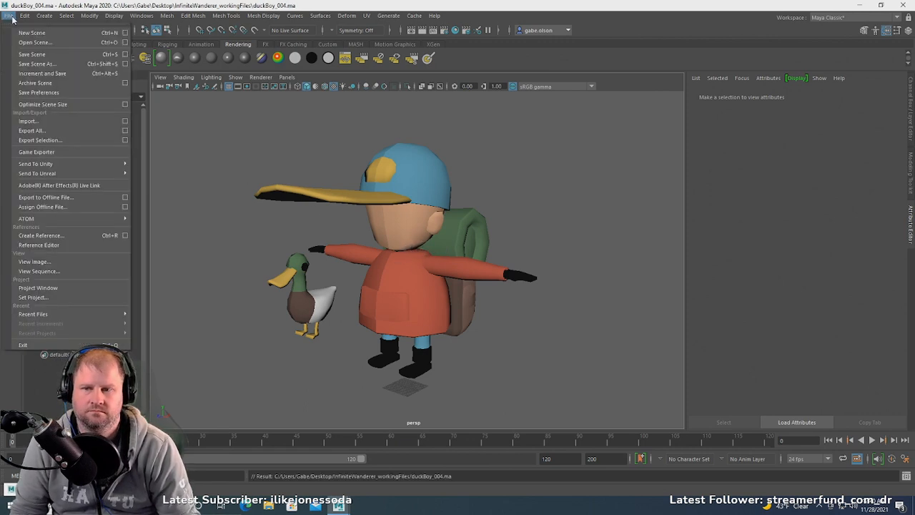
pyautogui.click(190, 179)
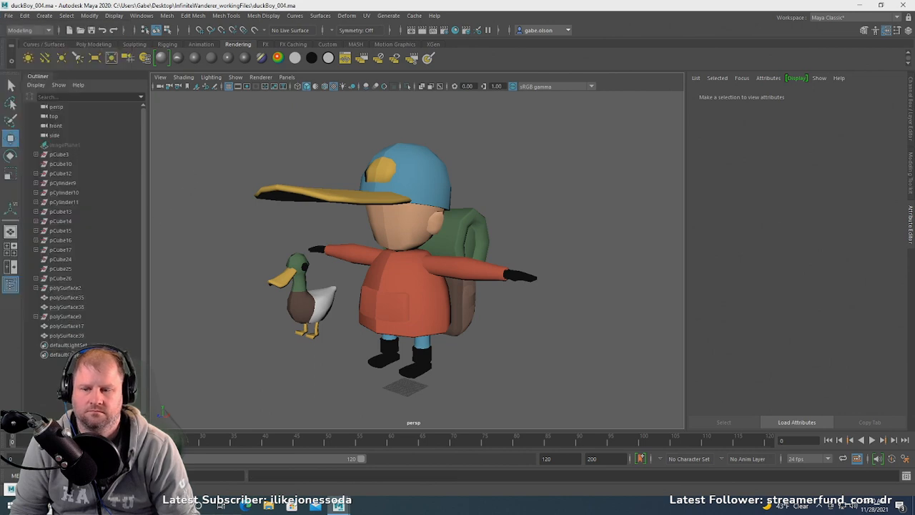
# - Find and launch the Windows Snipping Tool
pyautogui.press('super')
pyautogui.write('snip')
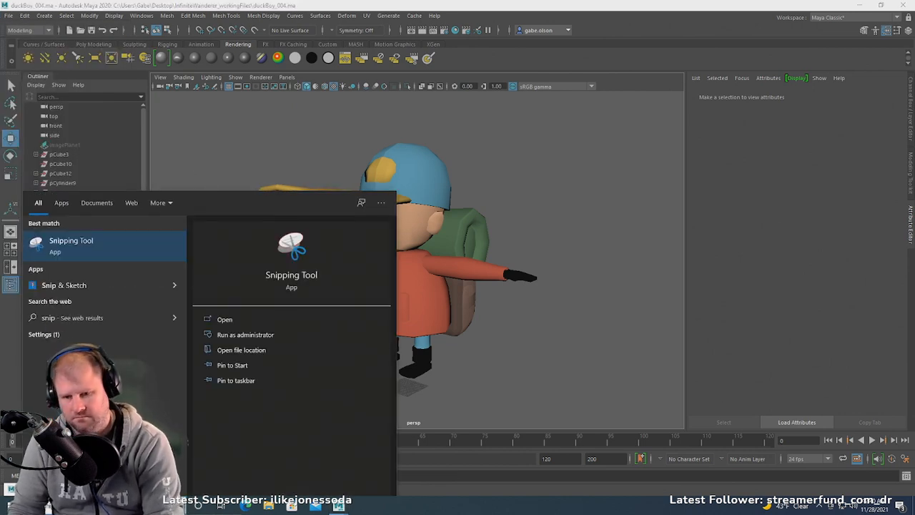
pyautogui.click(102, 249)
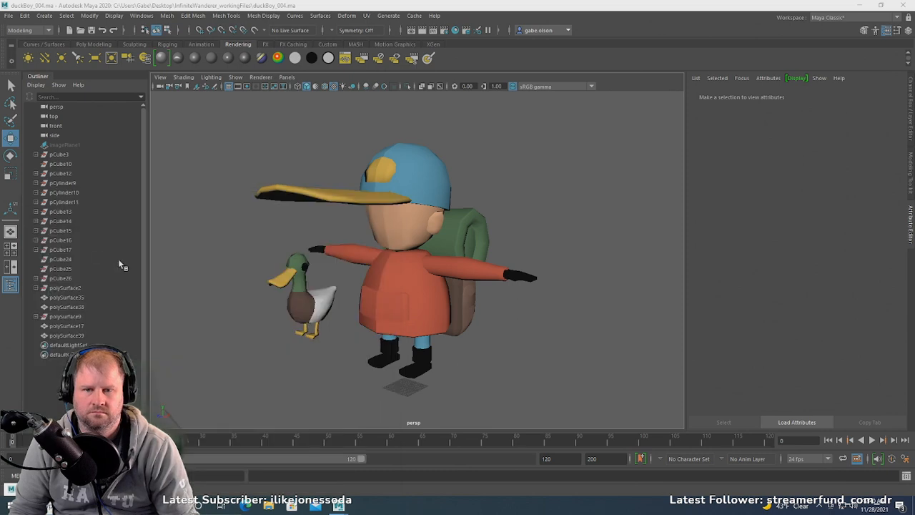
# - Snip the viewport area around the character and duck, save it as JPEG DuckBoy_3quarter_color in InfiniteWanderer_workingFiles, and close the Snipping Tool
pyautogui.click(409, 116)
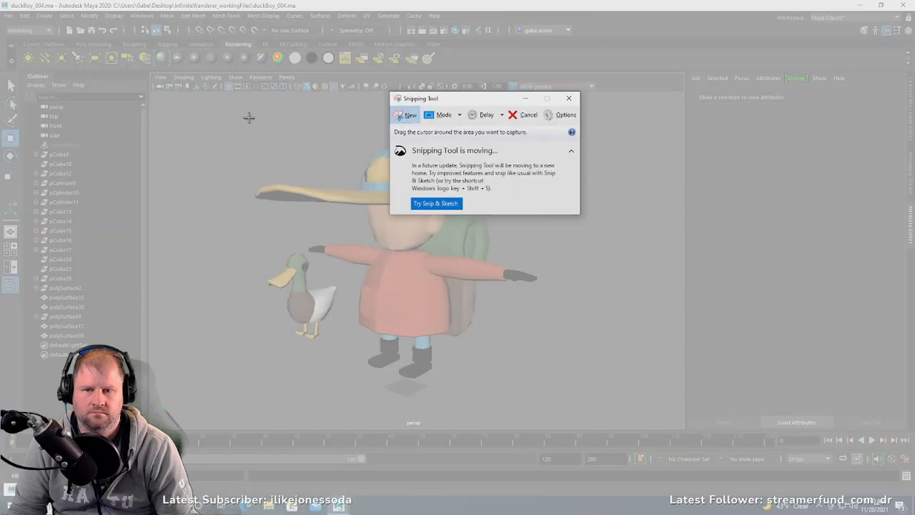
pyautogui.moveTo(215, 112); pyautogui.dragTo(586, 411)
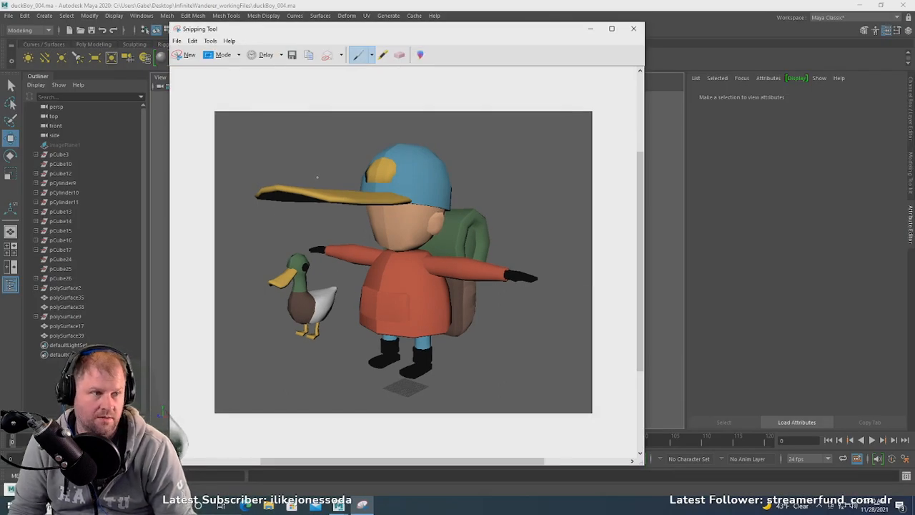
pyautogui.click(292, 55)
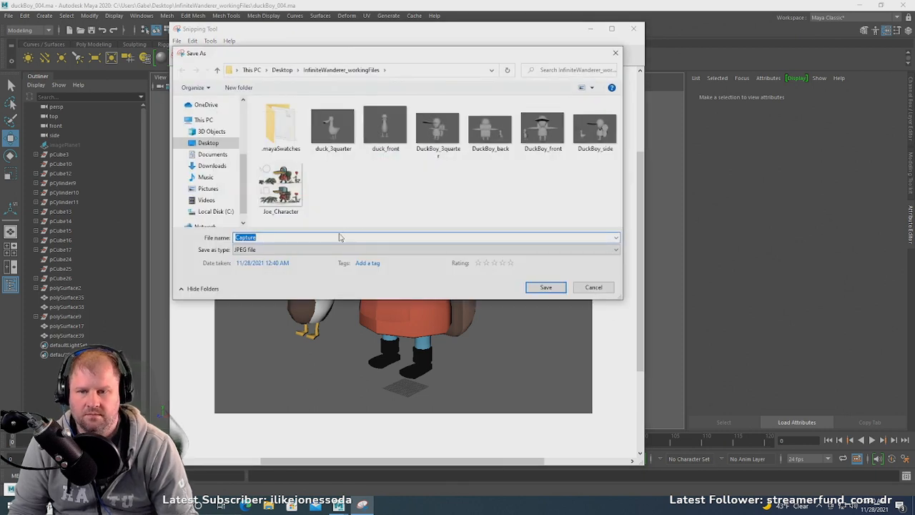
pyautogui.click(438, 132)
pyautogui.doubleClick(287, 238)
pyautogui.click(286, 239)
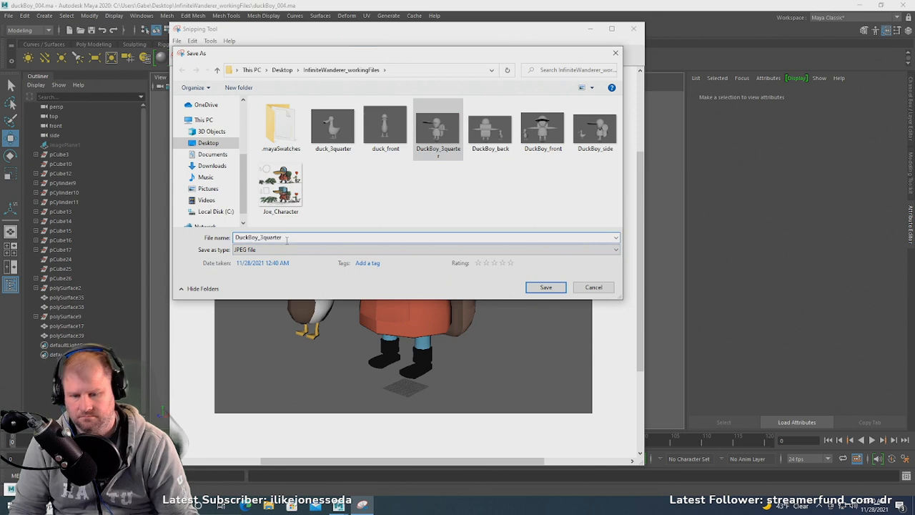
pyautogui.write('_color')
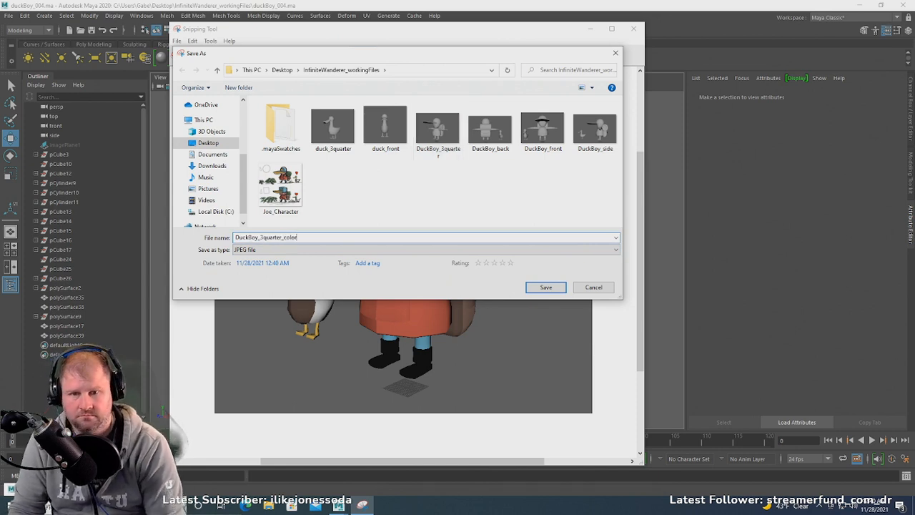
pyautogui.click(545, 287)
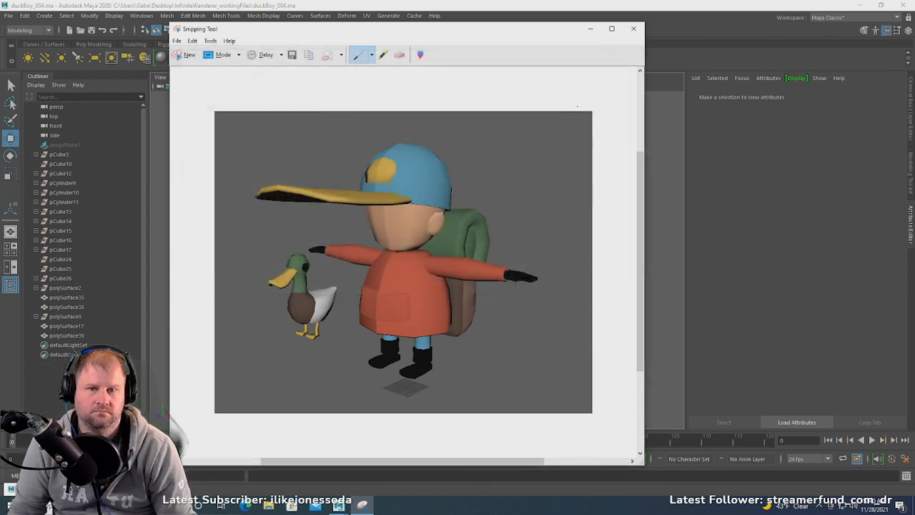
pyautogui.click(634, 28)
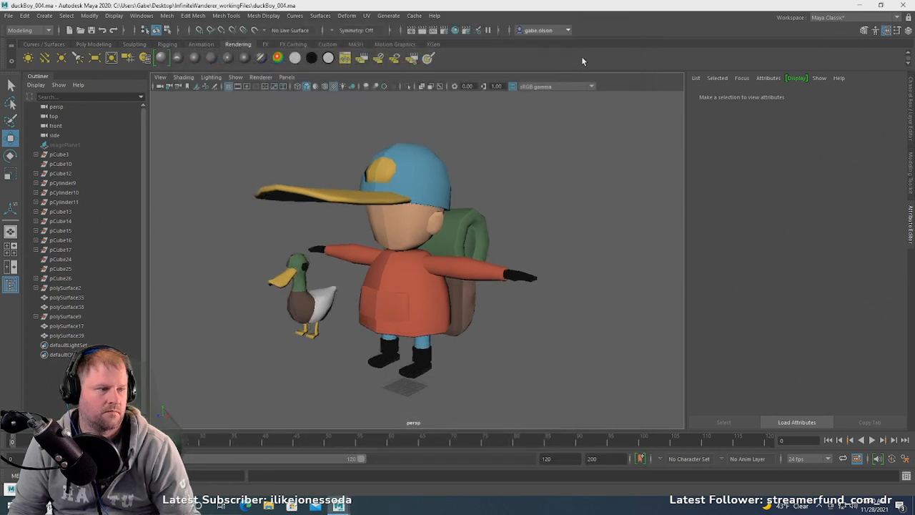